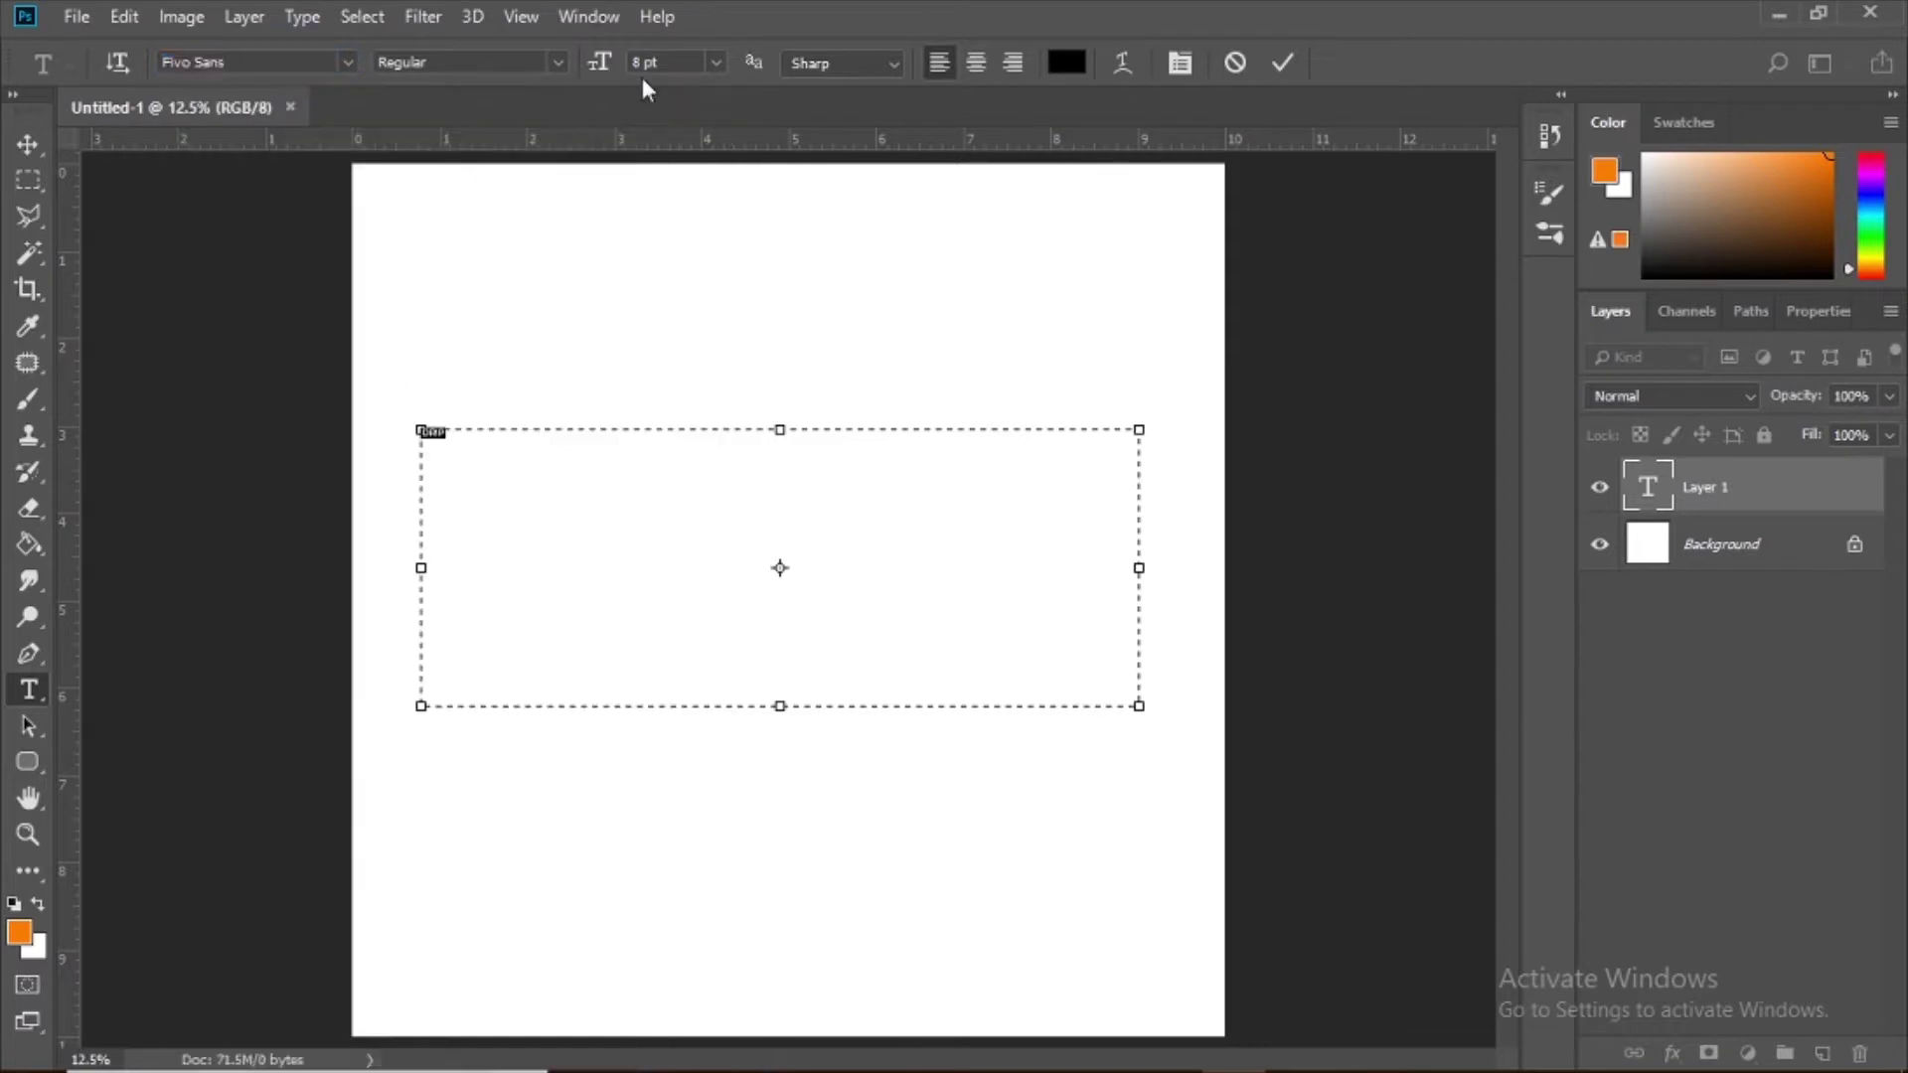
Step: Format the DRIP text in Fivo Sans Heavy at 240 pt and commit it
{"action": "key", "text": "Return"}
{"action": "left_click", "coordinate": [544, 67]}
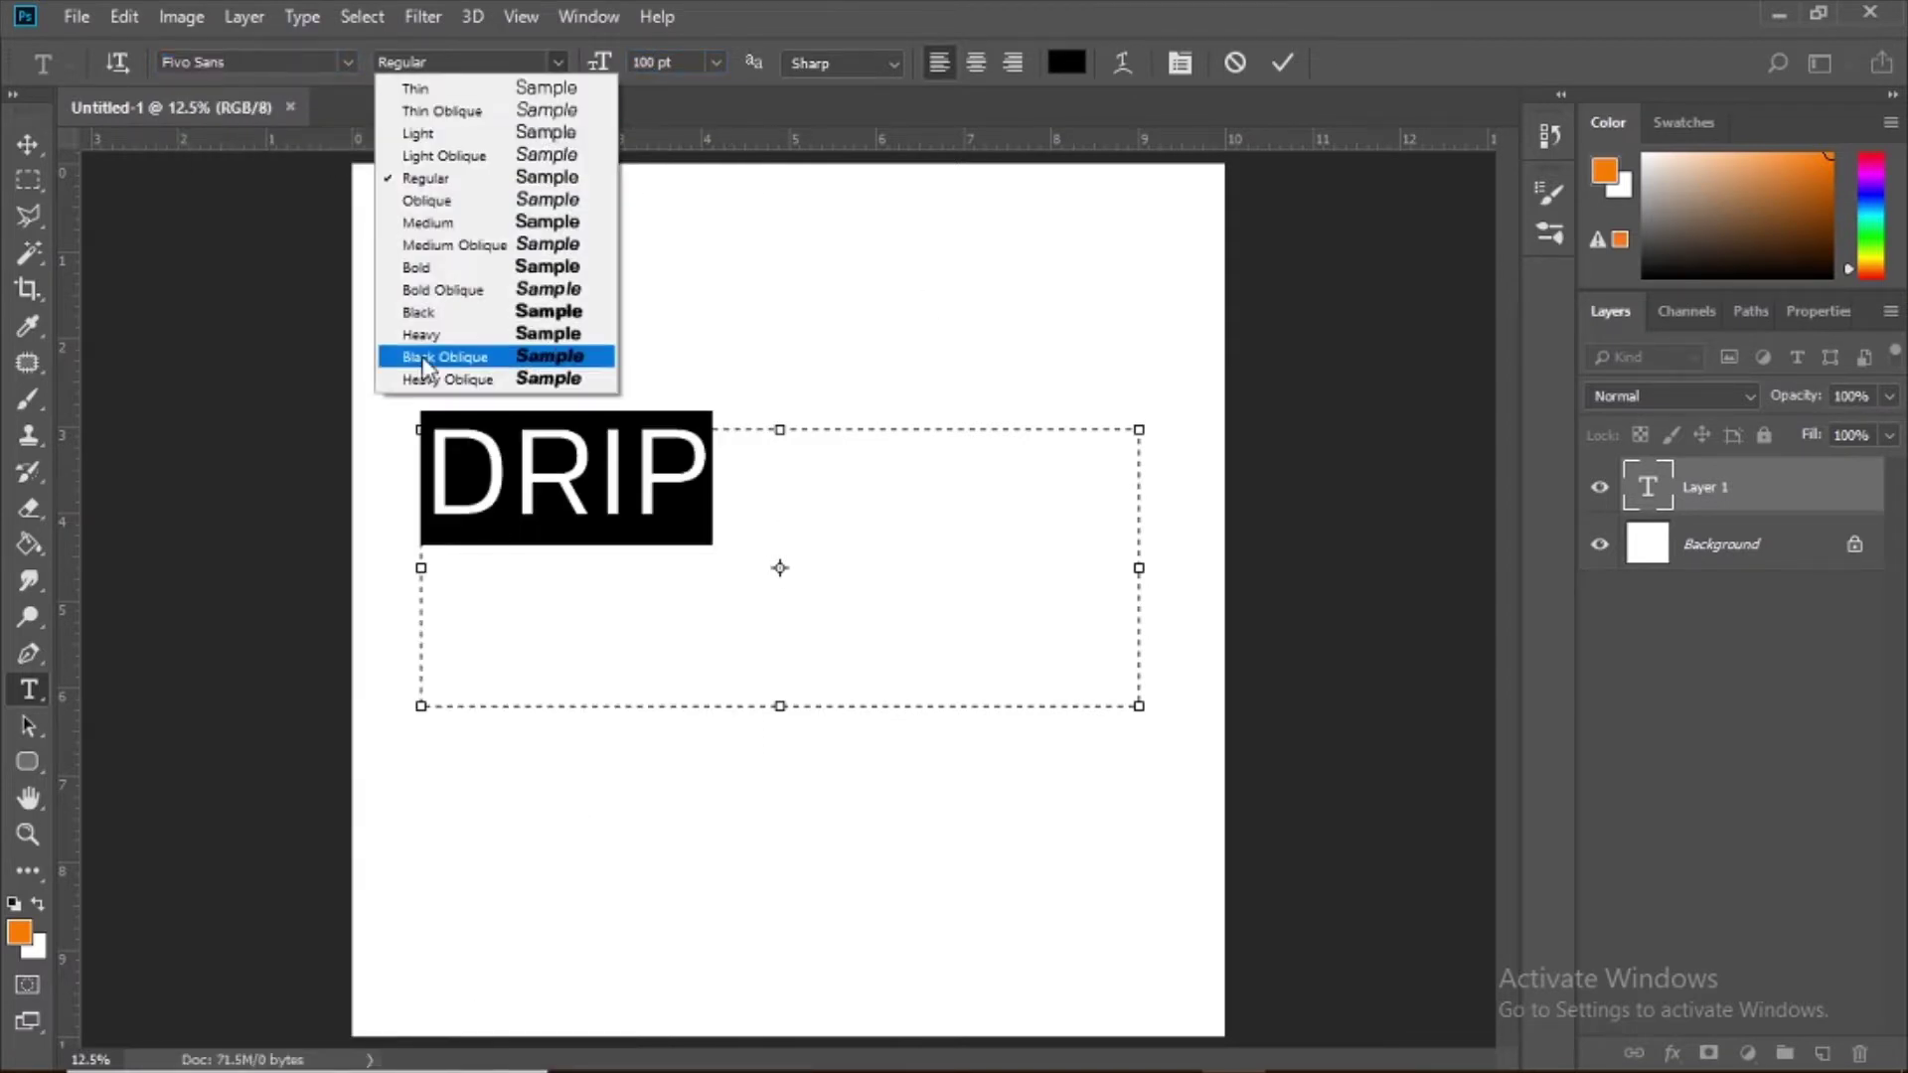
{"action": "left_click", "coordinate": [467, 343]}
{"action": "left_click", "coordinate": [650, 62]}
{"action": "scroll", "coordinate": [650, 62], "scroll_direction": "up", "scroll_amount": 20}
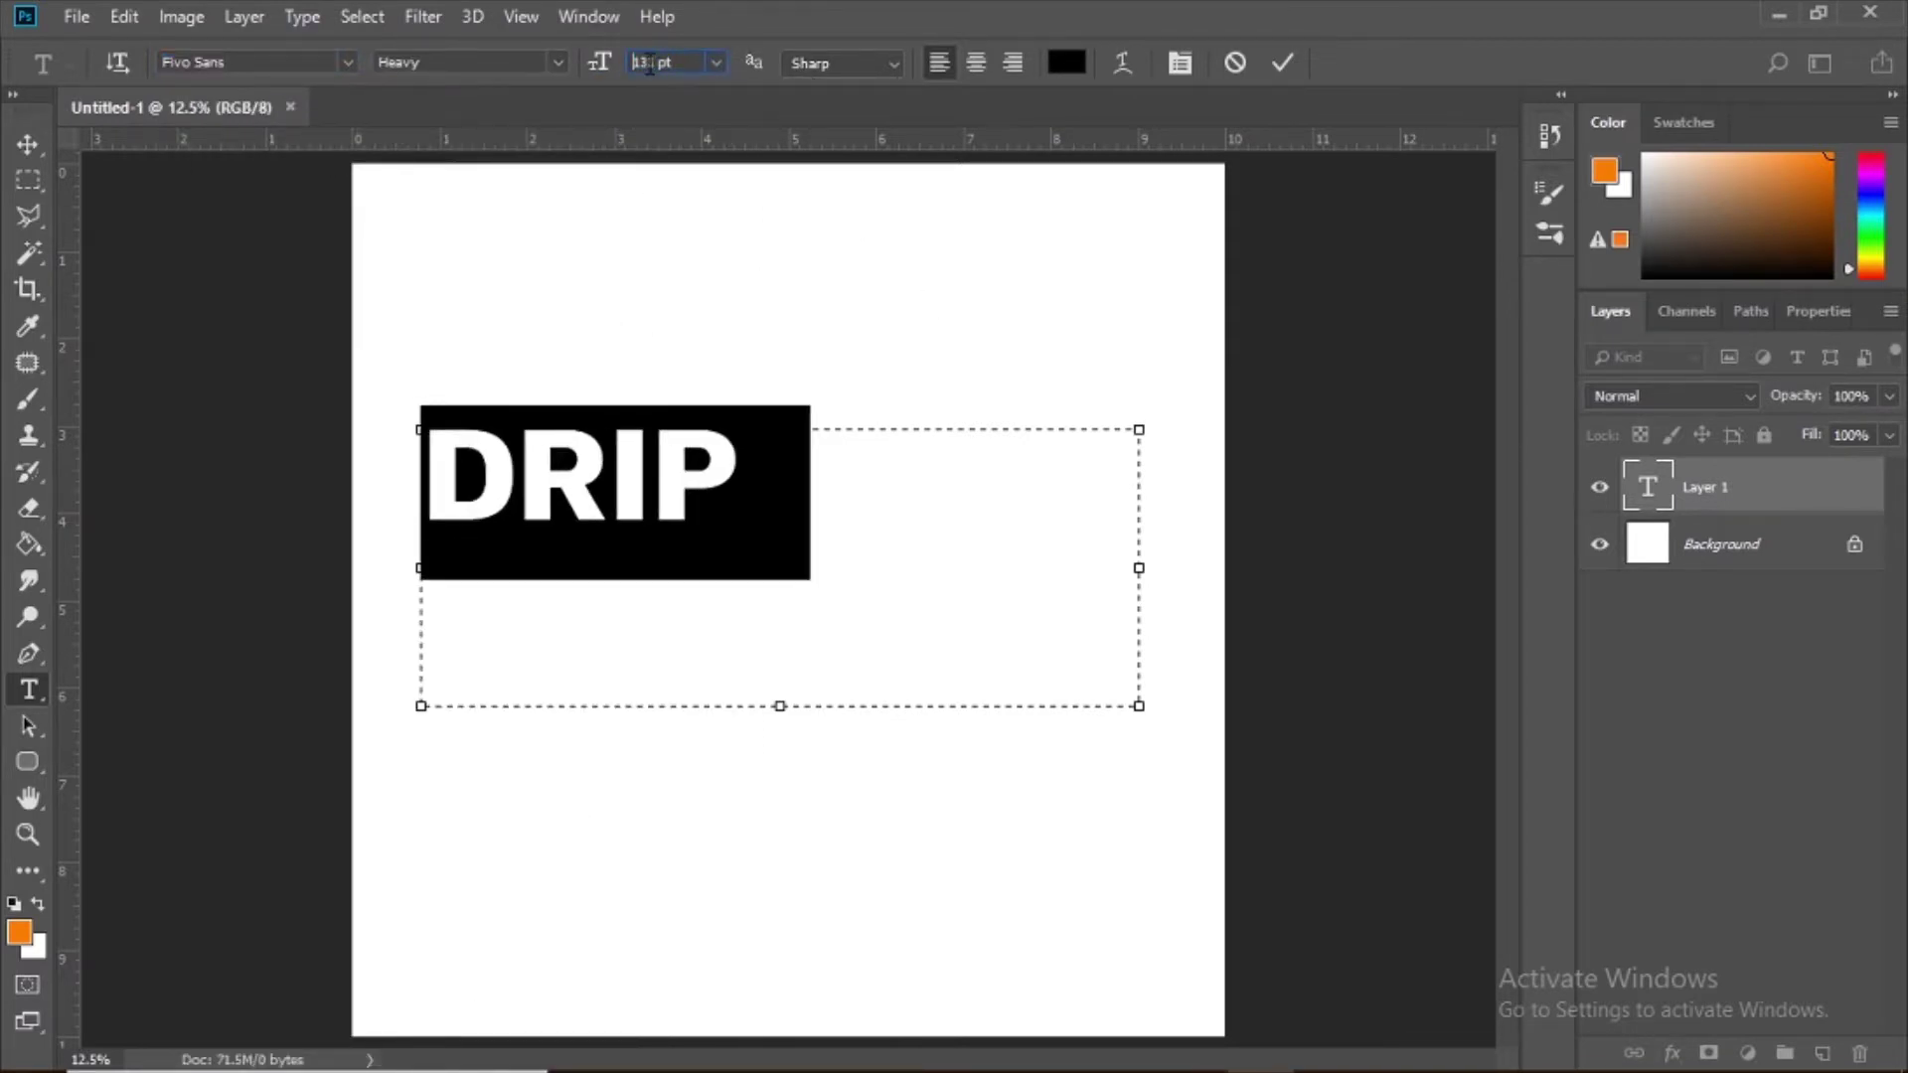
{"action": "scroll", "coordinate": [651, 63], "scroll_direction": "up", "scroll_amount": 5}
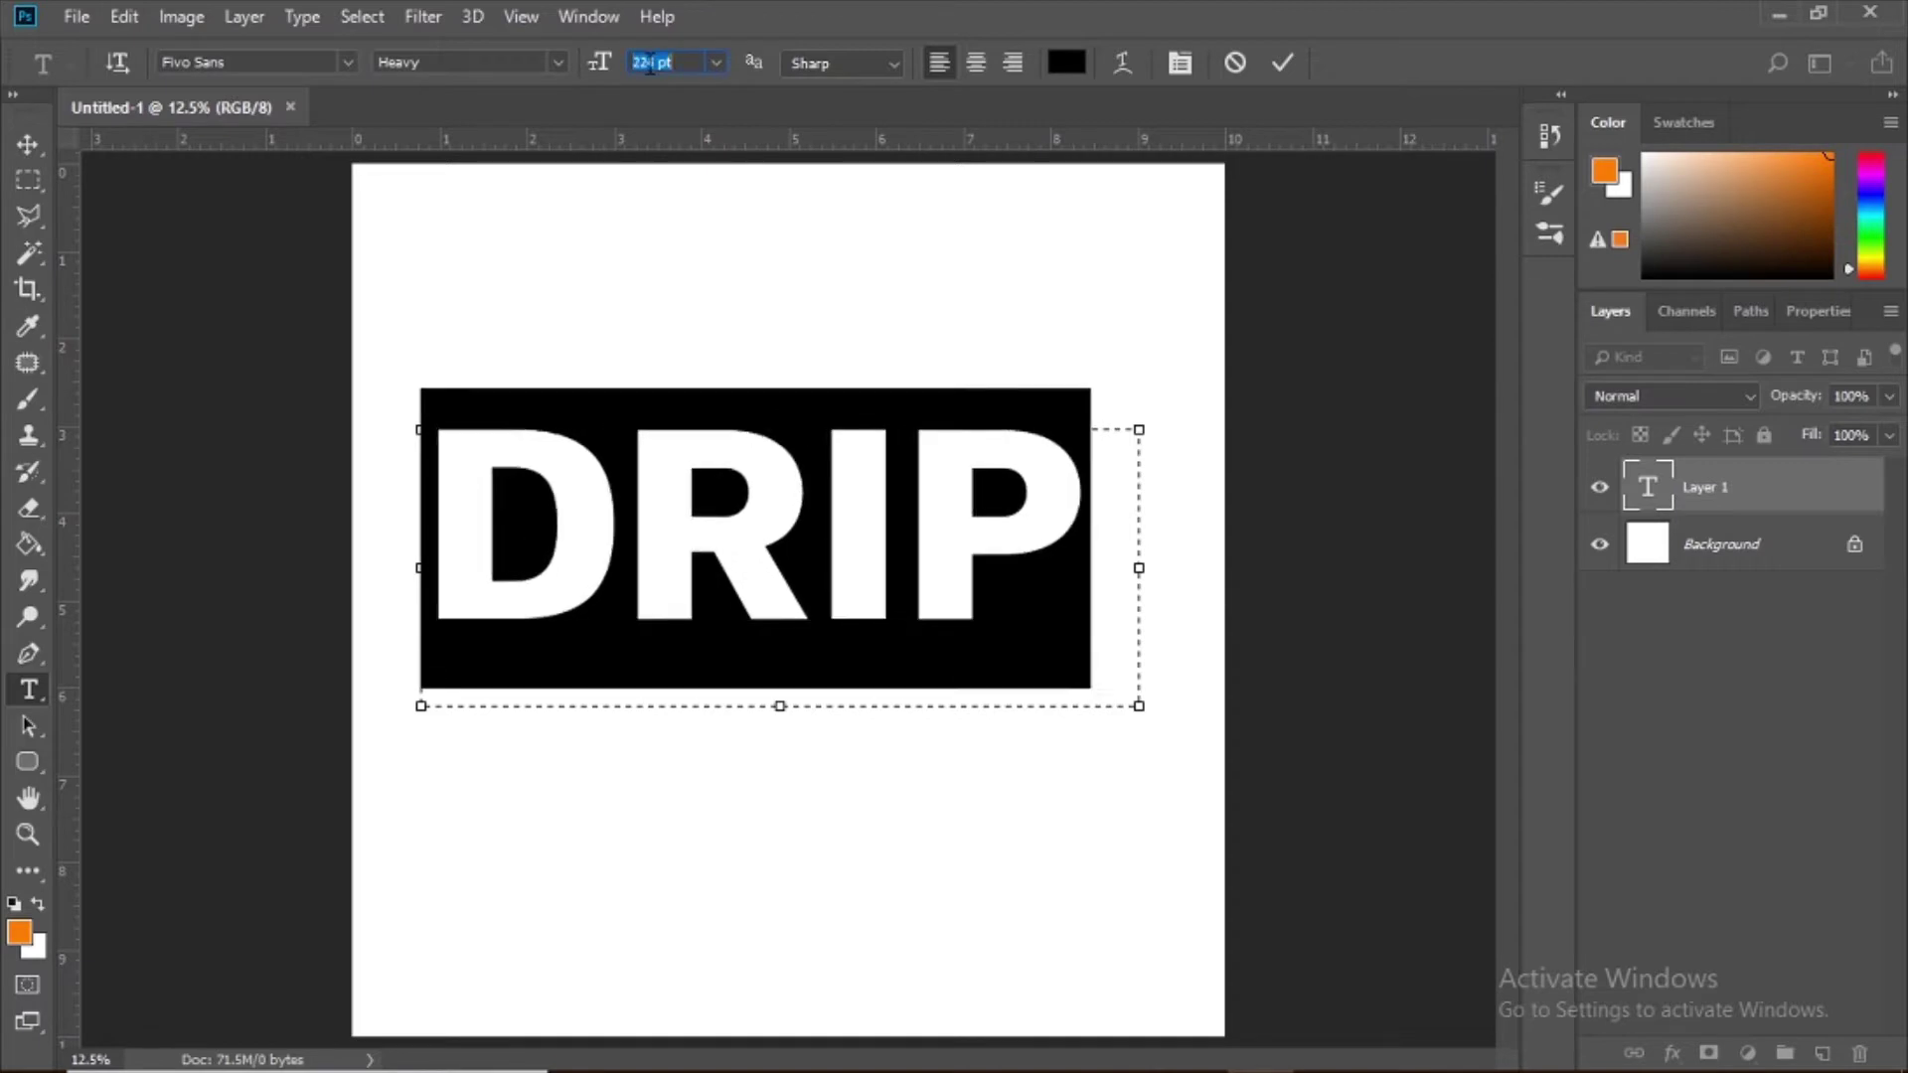
{"action": "scroll", "coordinate": [651, 62], "scroll_direction": "up", "scroll_amount": 2}
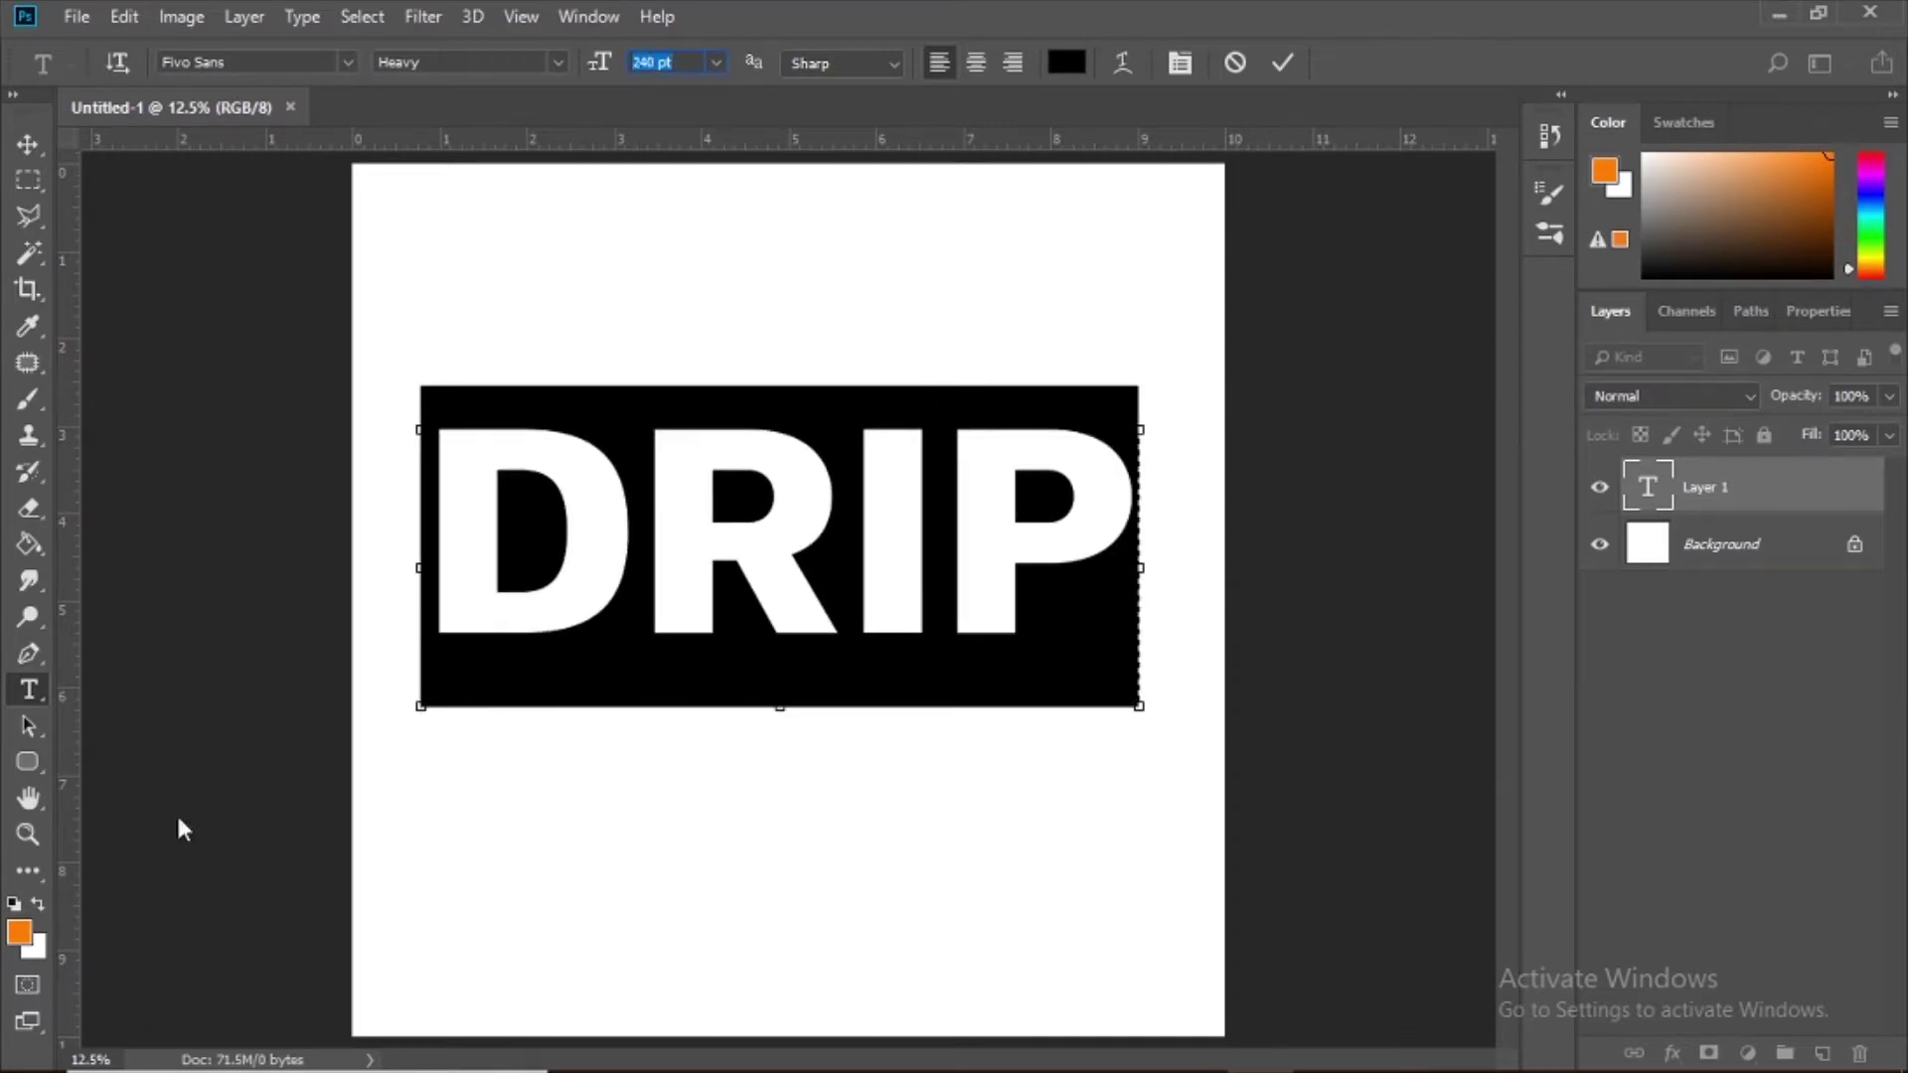
{"action": "left_click", "coordinate": [886, 532]}
{"action": "left_click", "coordinate": [1282, 63]}
Step: Move the DRIP text slightly lower on the canvas and reduce its layer opacity to a light gray
{"action": "key", "text": "v"}
{"action": "left_click_drag", "start_coordinate": [742, 551], "coordinate": [750, 584]}
{"action": "left_click_drag", "start_coordinate": [1890, 395], "coordinate": [1833, 425]}
Step: Add a new layer above the text and ready the Brush tool with black as the foreground colour
{"action": "left_click", "coordinate": [1822, 1053]}
{"action": "key", "text": "b"}
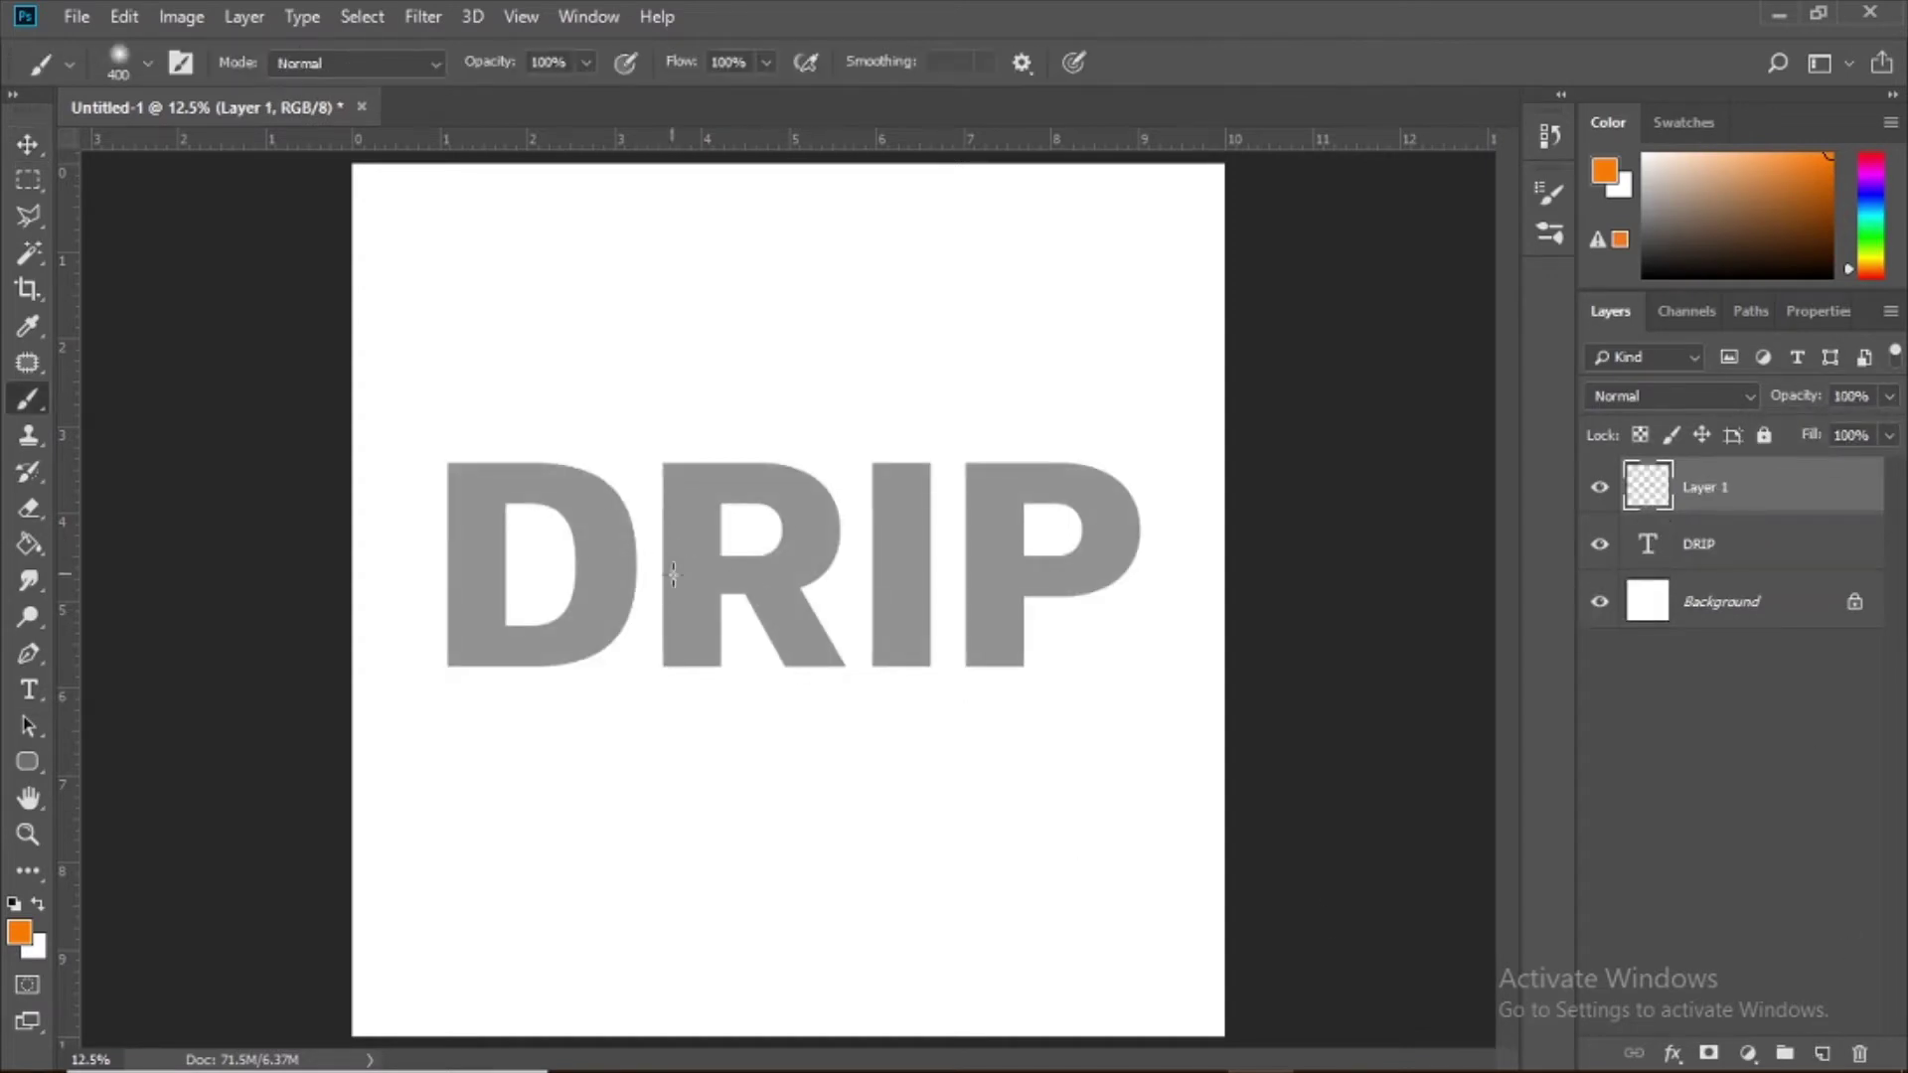
{"action": "left_click", "coordinate": [23, 937]}
{"action": "left_click", "coordinate": [1160, 575]}
{"action": "left_click", "coordinate": [1793, 213]}
{"action": "key", "text": "bracketleft"}
{"action": "key", "text": "bracketleft"}
{"action": "key", "text": "bracketleft"}
{"action": "key", "text": "bracketleft"}
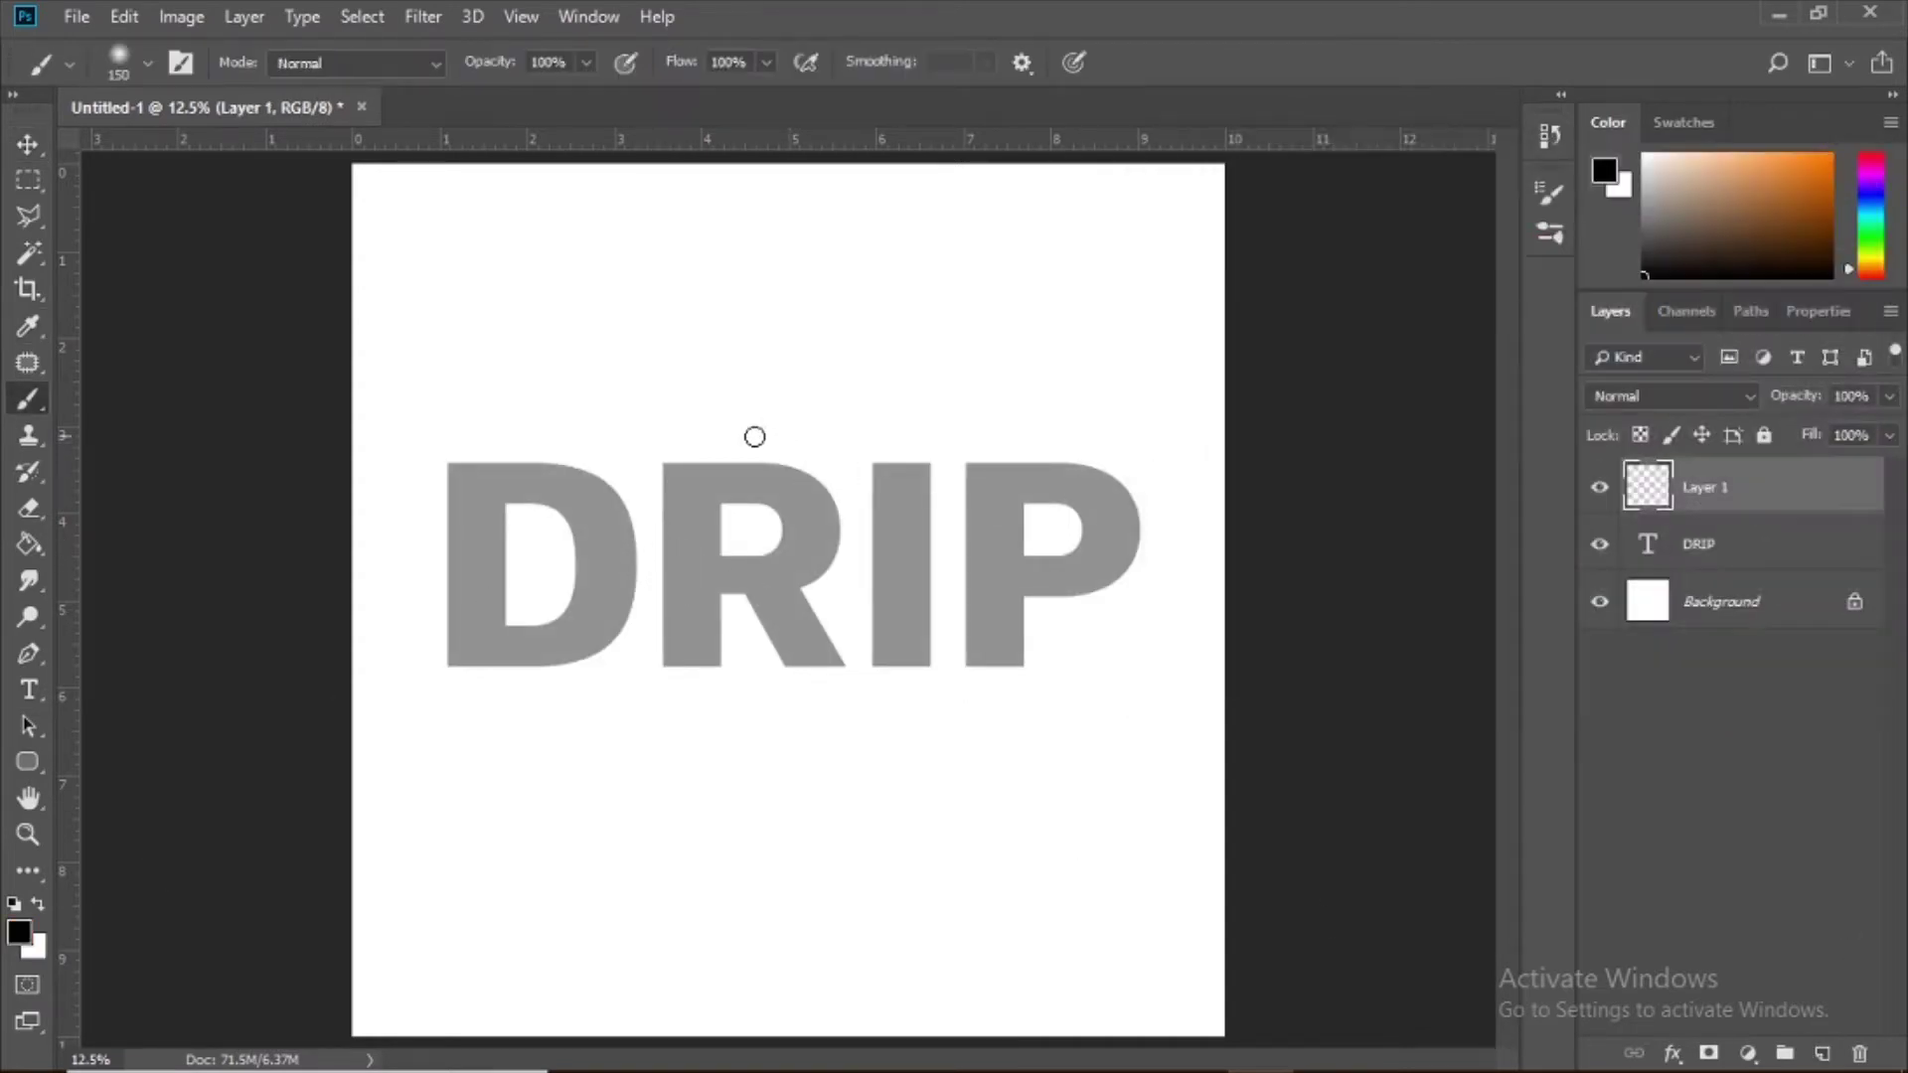
Step: Choose the recent hard round brush preset at 70 px with 100% hardness
{"action": "left_click", "coordinate": [147, 62]}
{"action": "left_click", "coordinate": [192, 275]}
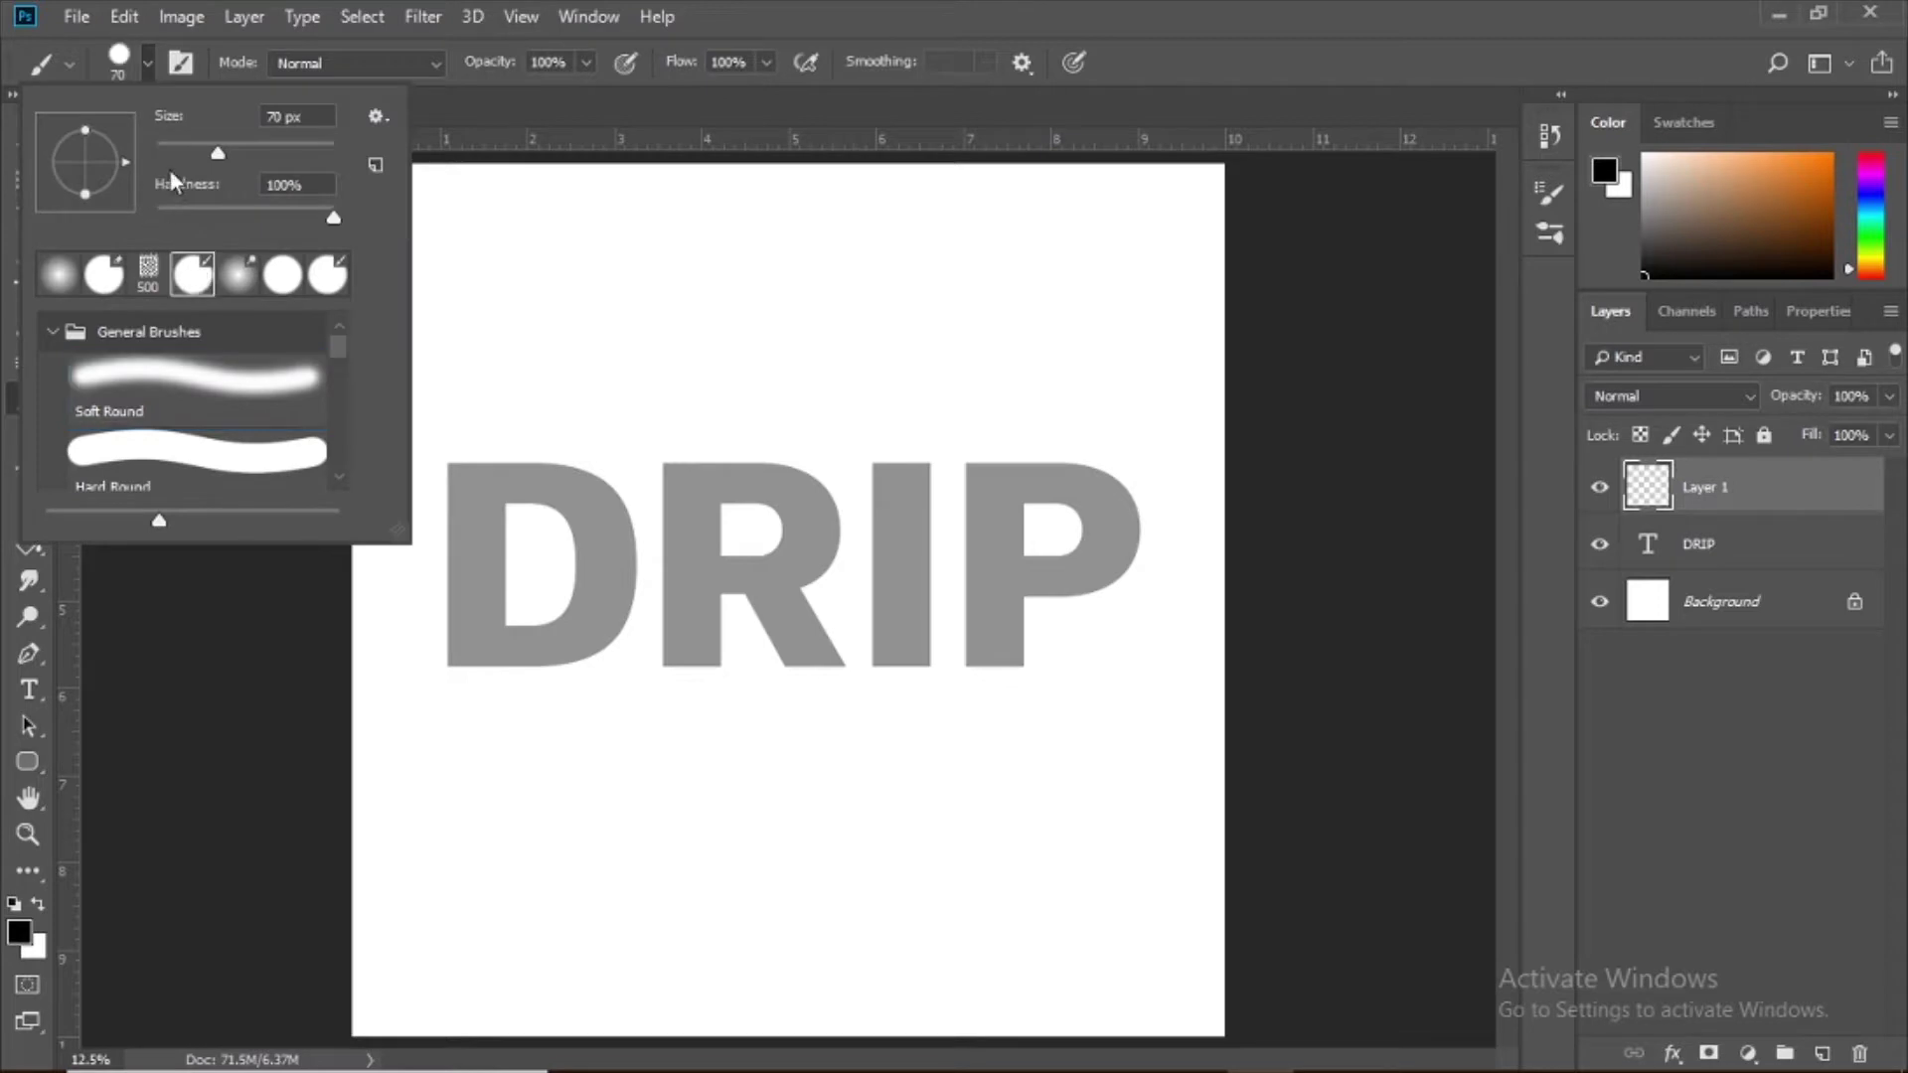
{"action": "left_click", "coordinate": [181, 63]}
{"action": "left_click", "coordinate": [1094, 298]}
{"action": "left_click", "coordinate": [1374, 289]}
{"action": "left_click", "coordinate": [1367, 383]}
{"action": "left_click", "coordinate": [1469, 182]}
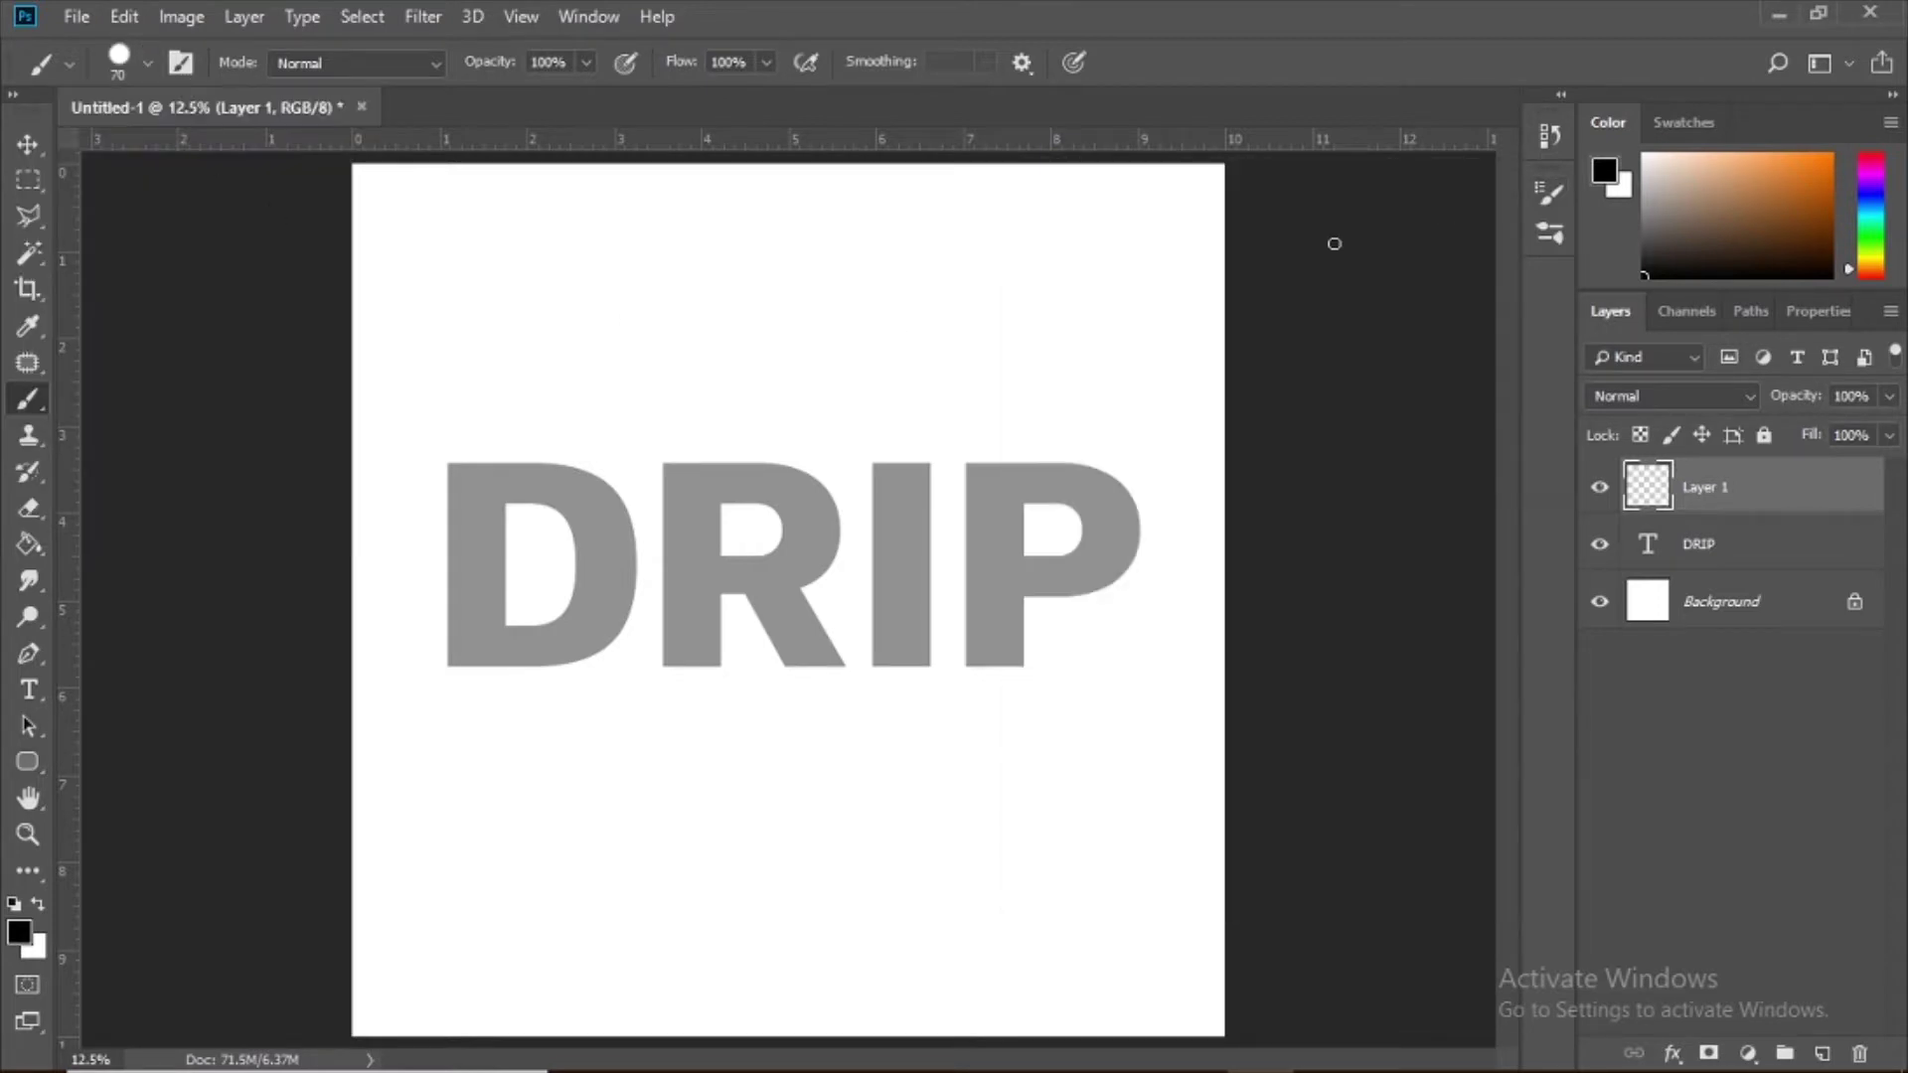
Step: Sketch the outer outline of the D with a 45 px brush, adding side drips and a long drip below
{"action": "key", "text": "ctrl+plus"}
{"action": "key", "text": "ctrl+plus"}
{"action": "key", "text": "ctrl+plus"}
{"action": "key", "text": "space"}
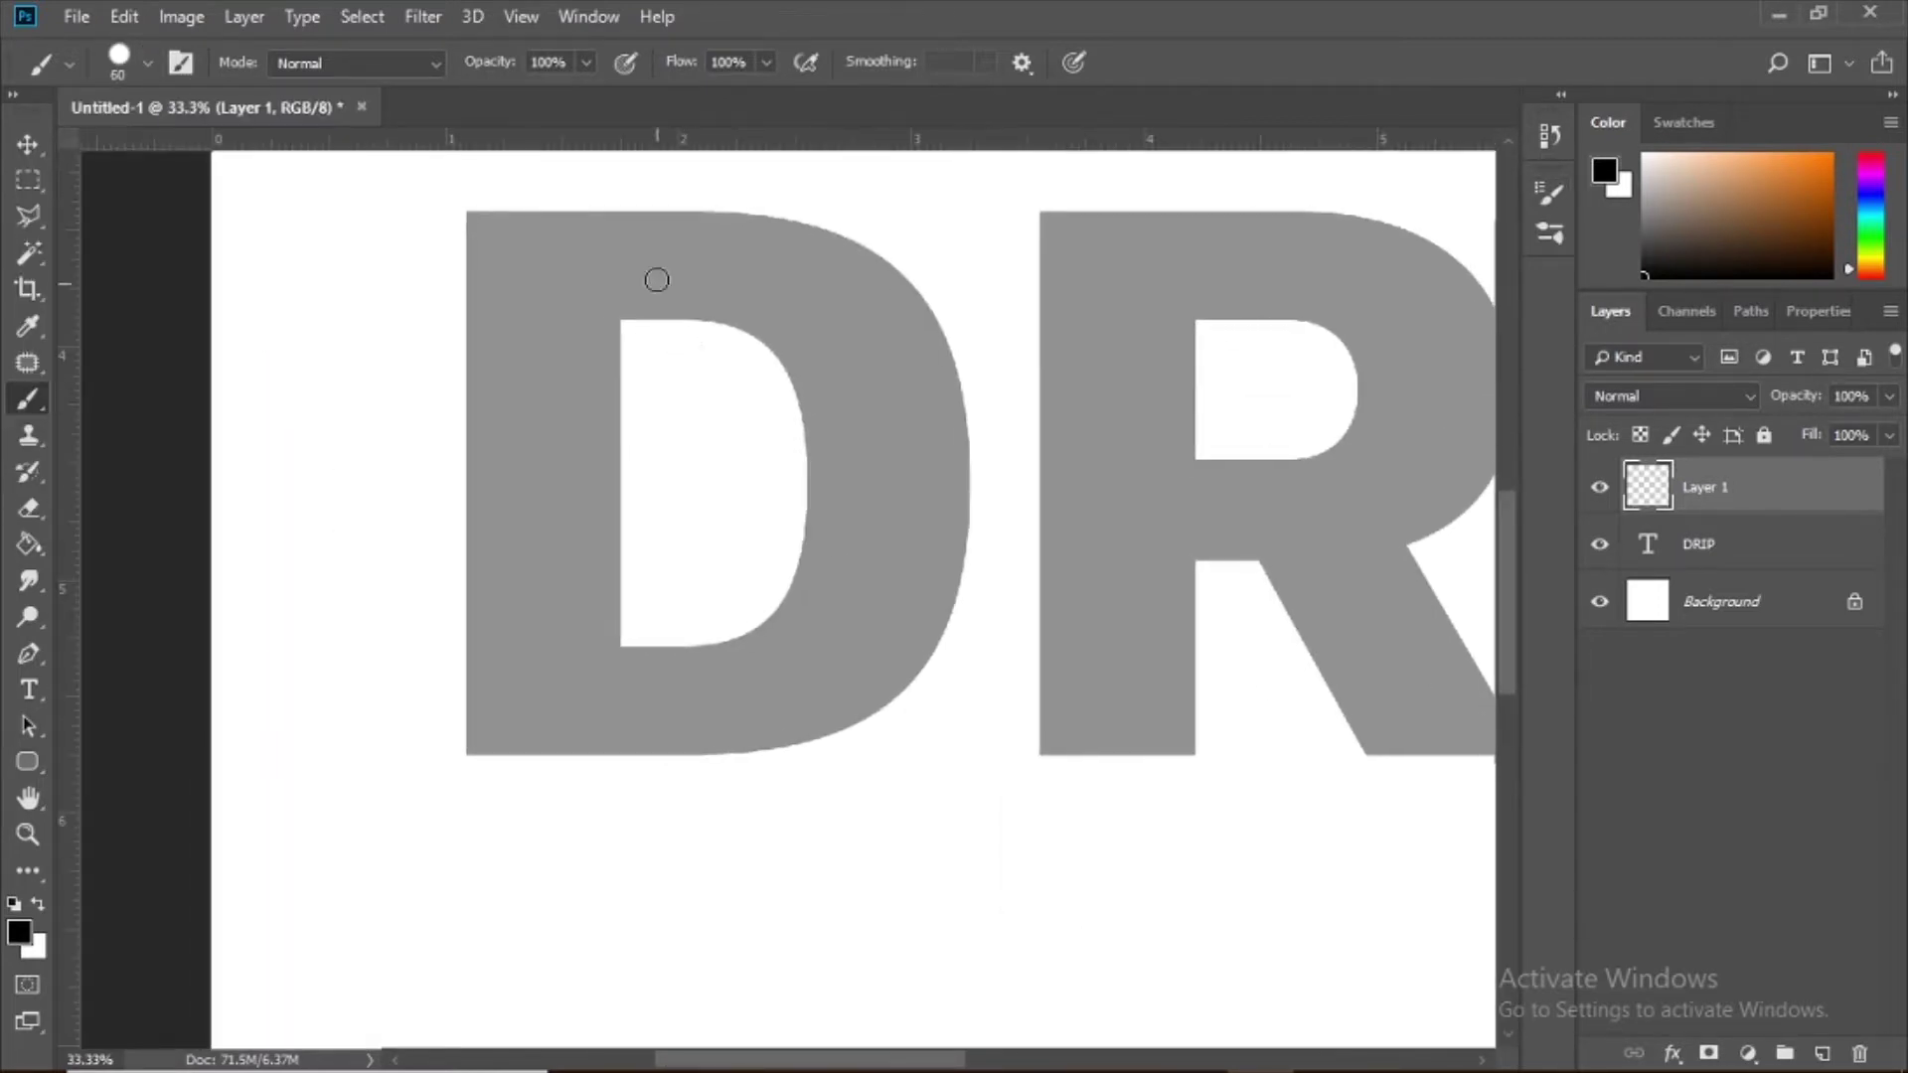
{"action": "mouse_move", "coordinate": [844, 316]}
{"action": "left_mouse_down"}
{"action": "mouse_move", "coordinate": [575, 326]}
{"action": "mouse_move", "coordinate": [518, 577]}
{"action": "mouse_move", "coordinate": [548, 322]}
{"action": "left_mouse_up"}
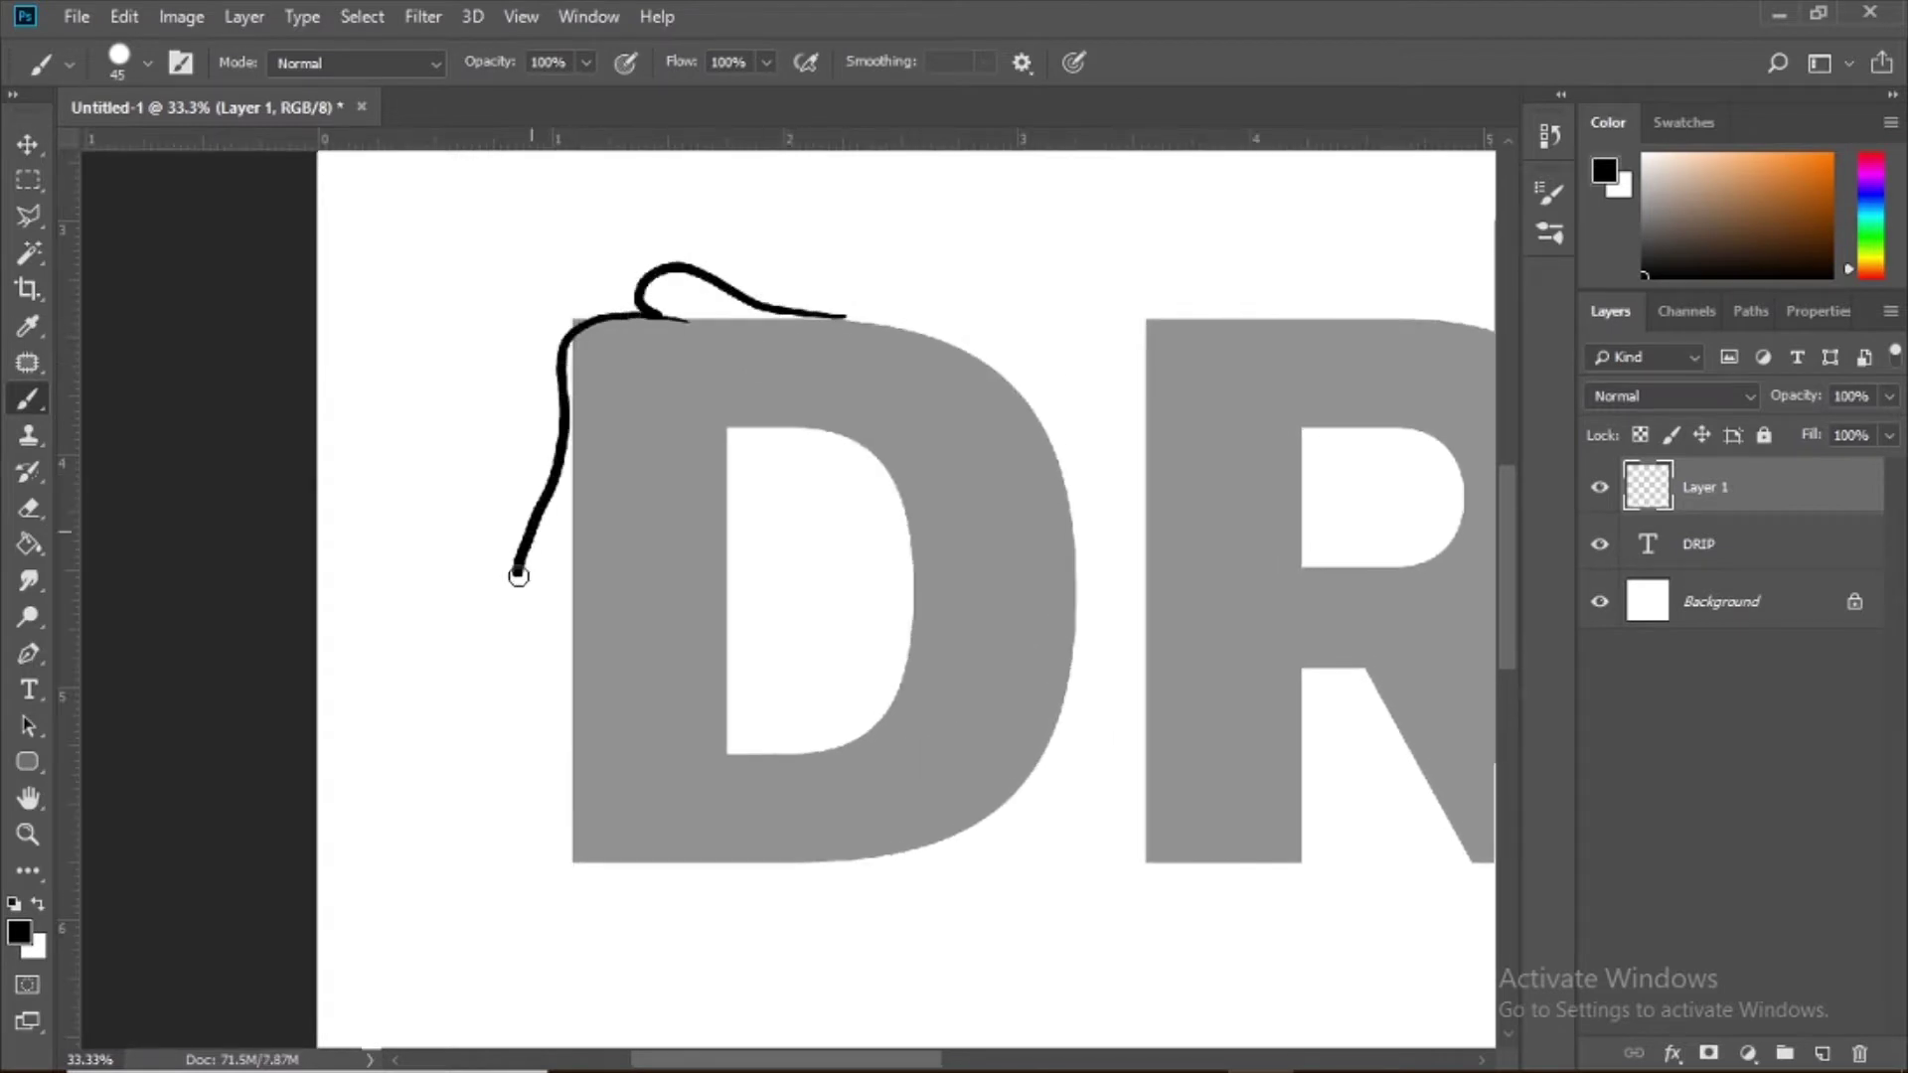
{"action": "mouse_move", "coordinate": [547, 322]}
{"action": "left_mouse_down"}
{"action": "mouse_move", "coordinate": [600, 397]}
{"action": "mouse_move", "coordinate": [587, 626]}
{"action": "mouse_move", "coordinate": [752, 609]}
{"action": "mouse_move", "coordinate": [697, 544]}
{"action": "left_mouse_up"}
{"action": "mouse_move", "coordinate": [624, 479]}
{"action": "left_mouse_down"}
{"action": "mouse_move", "coordinate": [685, 547]}
{"action": "mouse_move", "coordinate": [730, 708]}
{"action": "mouse_move", "coordinate": [795, 469]}
{"action": "left_mouse_up"}
{"action": "left_click_drag", "start_coordinate": [849, 561], "coordinate": [785, 757]}
{"action": "left_click_drag", "start_coordinate": [707, 741], "coordinate": [907, 685]}
{"action": "mouse_move", "coordinate": [785, 261]}
{"action": "left_mouse_down"}
{"action": "mouse_move", "coordinate": [837, 233]}
{"action": "mouse_move", "coordinate": [956, 296]}
{"action": "mouse_move", "coordinate": [1025, 411]}
{"action": "mouse_move", "coordinate": [997, 455]}
{"action": "mouse_move", "coordinate": [982, 434]}
{"action": "mouse_move", "coordinate": [962, 642]}
{"action": "mouse_move", "coordinate": [854, 752]}
{"action": "left_mouse_up"}
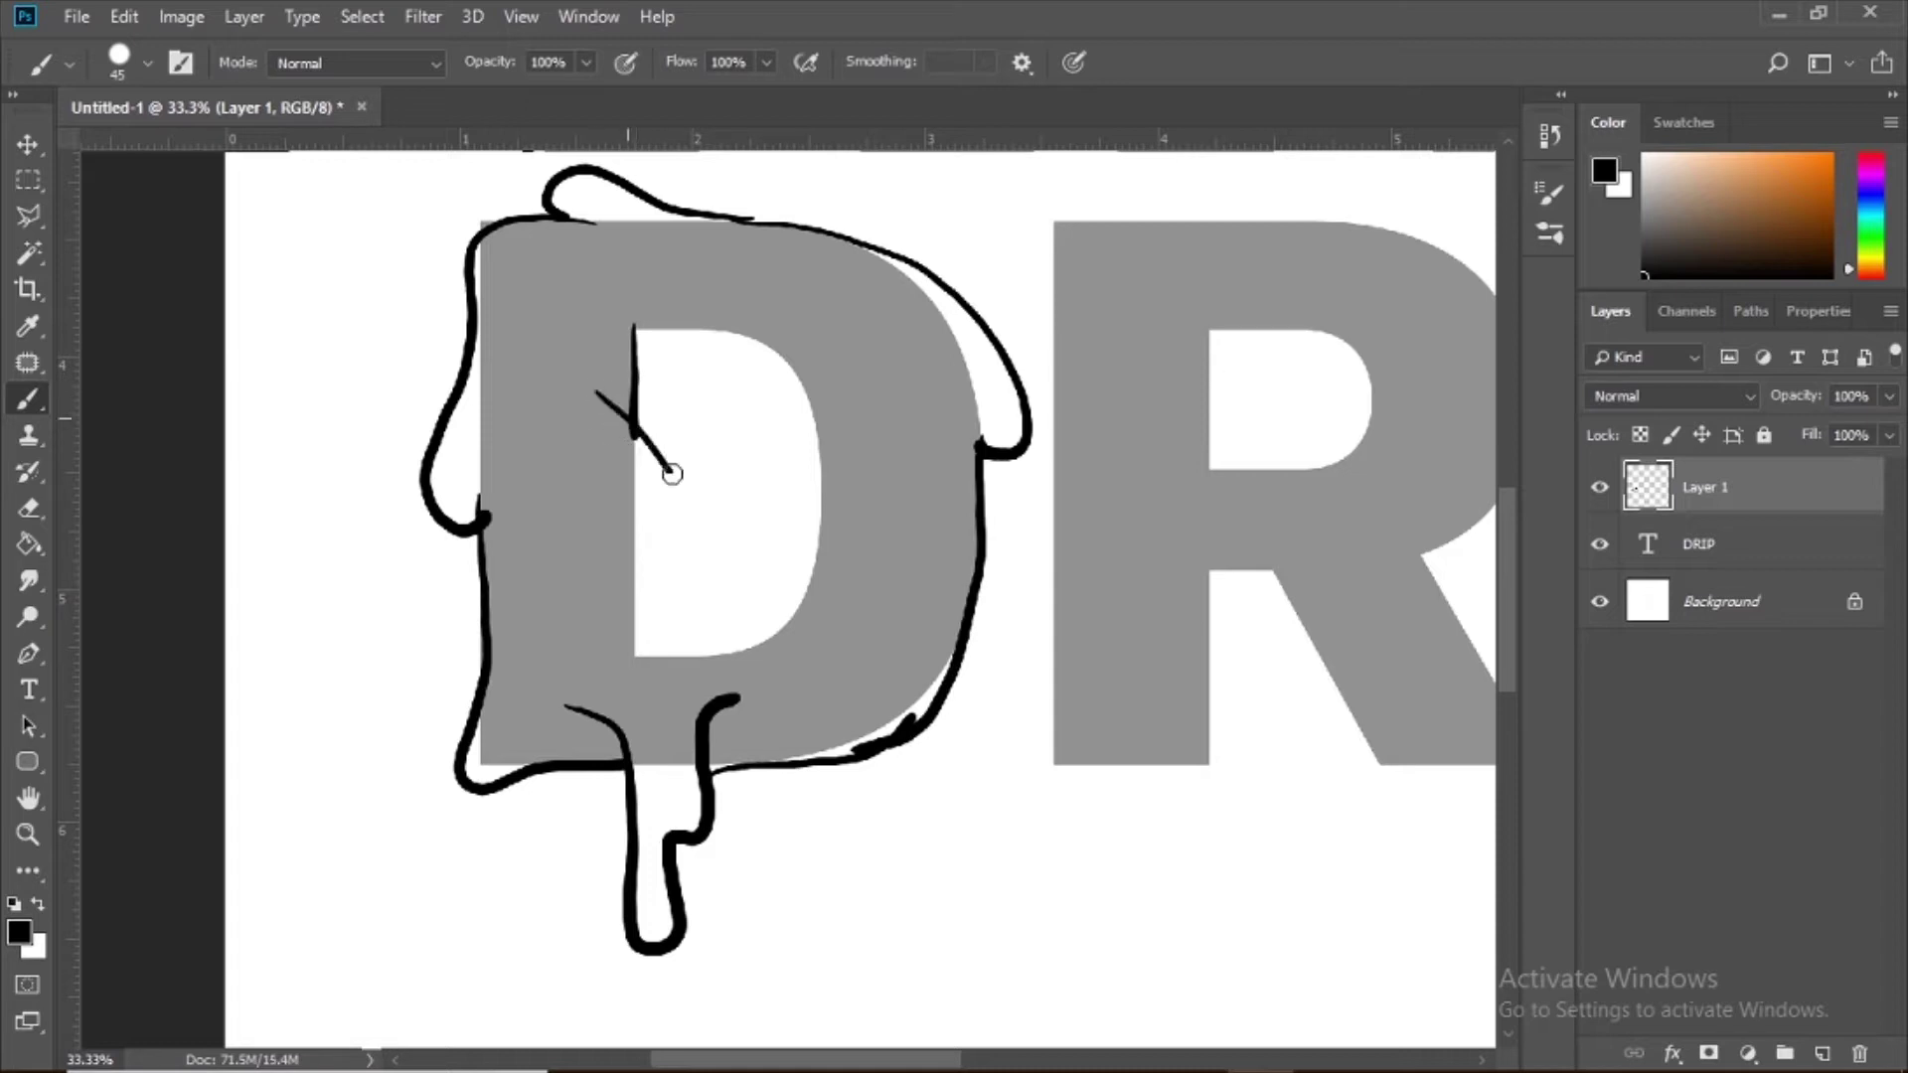
Step: Sketch two diagonal strands across the D's opening and outline the opening's edges
{"action": "left_click_drag", "start_coordinate": [671, 474], "coordinate": [758, 644]}
{"action": "left_click_drag", "start_coordinate": [636, 474], "coordinate": [719, 624]}
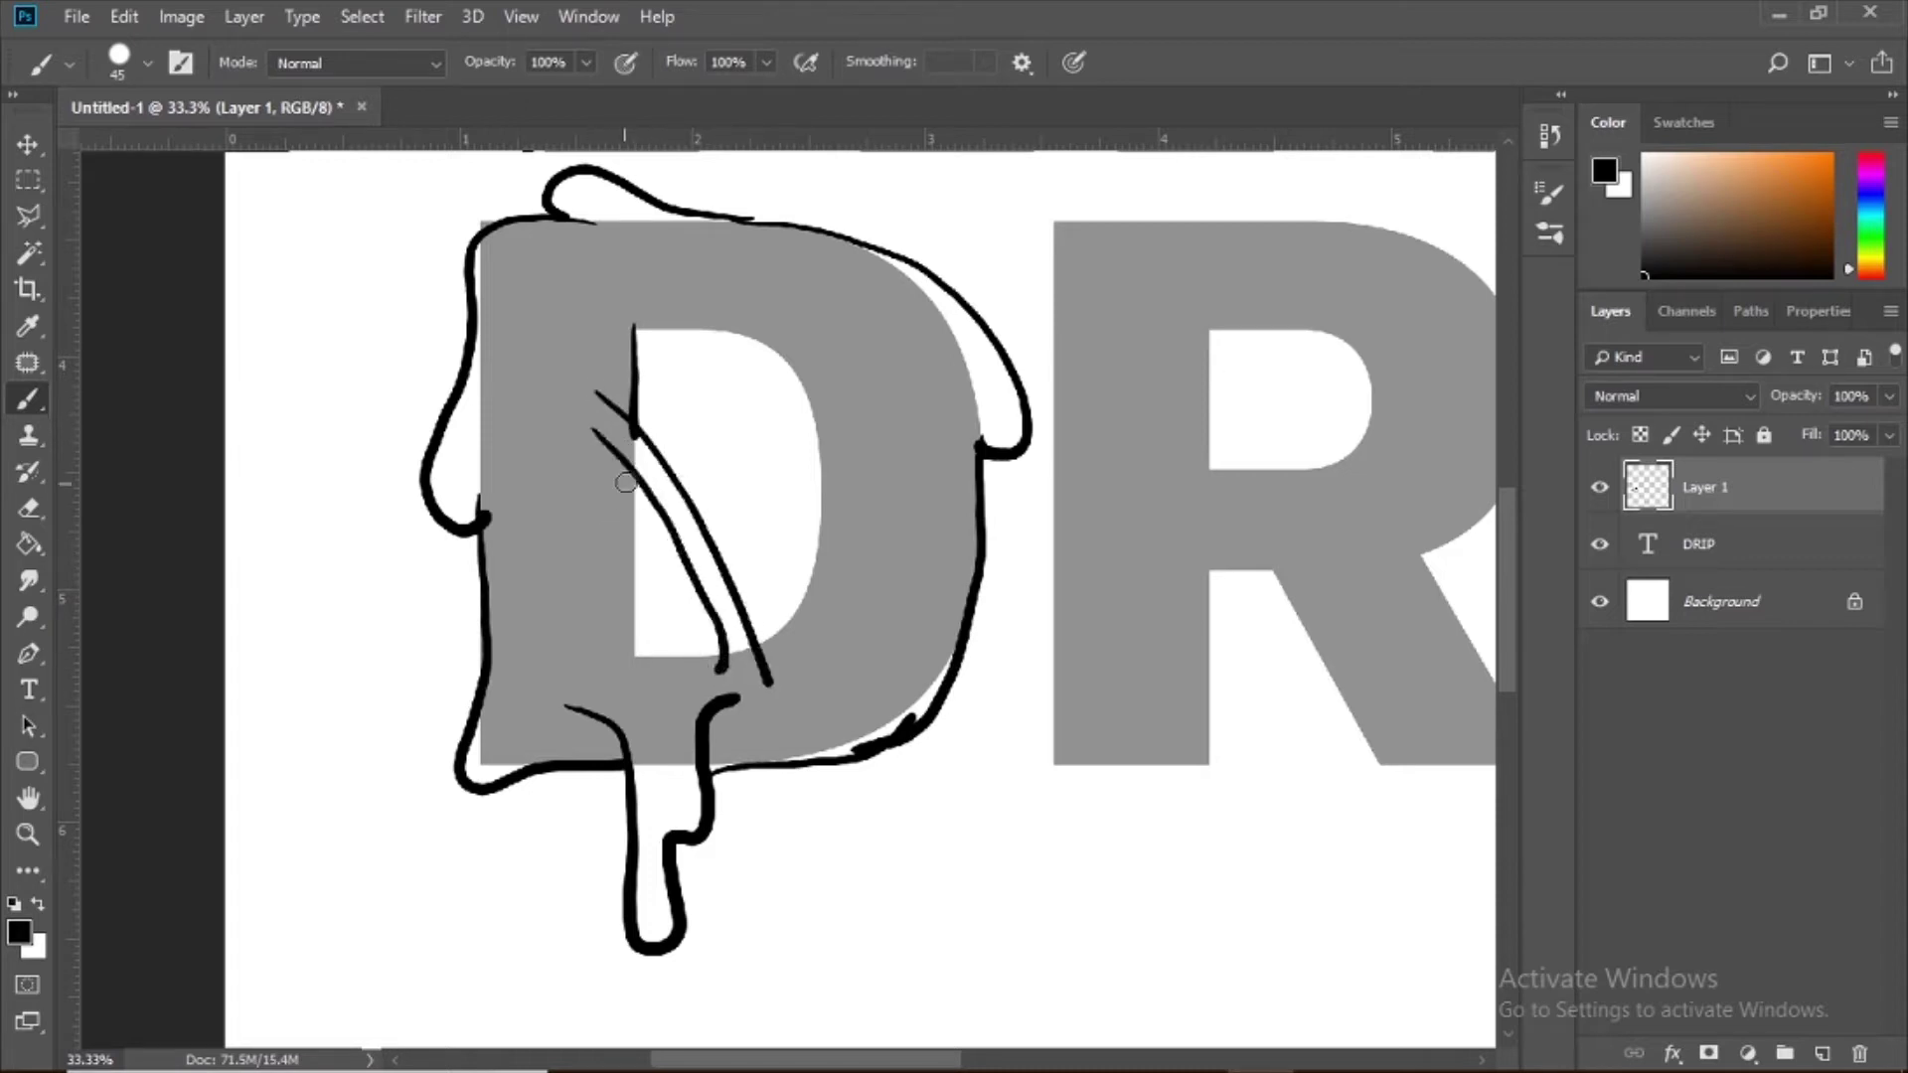
{"action": "left_click_drag", "start_coordinate": [625, 482], "coordinate": [636, 655]}
{"action": "mouse_move", "coordinate": [686, 328]}
{"action": "left_mouse_down"}
{"action": "mouse_move", "coordinate": [833, 479]}
{"action": "mouse_move", "coordinate": [720, 656]}
{"action": "left_mouse_up"}
Step: Sketch the outer outline of the R with a wavy top, side drips and small drips under both legs
{"action": "scroll", "coordinate": [809, 533], "scroll_direction": "right", "scroll_amount": 3}
{"action": "mouse_move", "coordinate": [1073, 217]}
{"action": "left_mouse_down"}
{"action": "mouse_move", "coordinate": [923, 190]}
{"action": "mouse_move", "coordinate": [841, 203]}
{"action": "mouse_move", "coordinate": [811, 660]}
{"action": "mouse_move", "coordinate": [837, 629]}
{"action": "mouse_move", "coordinate": [847, 758]}
{"action": "mouse_move", "coordinate": [951, 763]}
{"action": "mouse_move", "coordinate": [992, 820]}
{"action": "mouse_move", "coordinate": [998, 574]}
{"action": "mouse_move", "coordinate": [1027, 583]}
{"action": "mouse_move", "coordinate": [1092, 676]}
{"action": "left_mouse_up"}
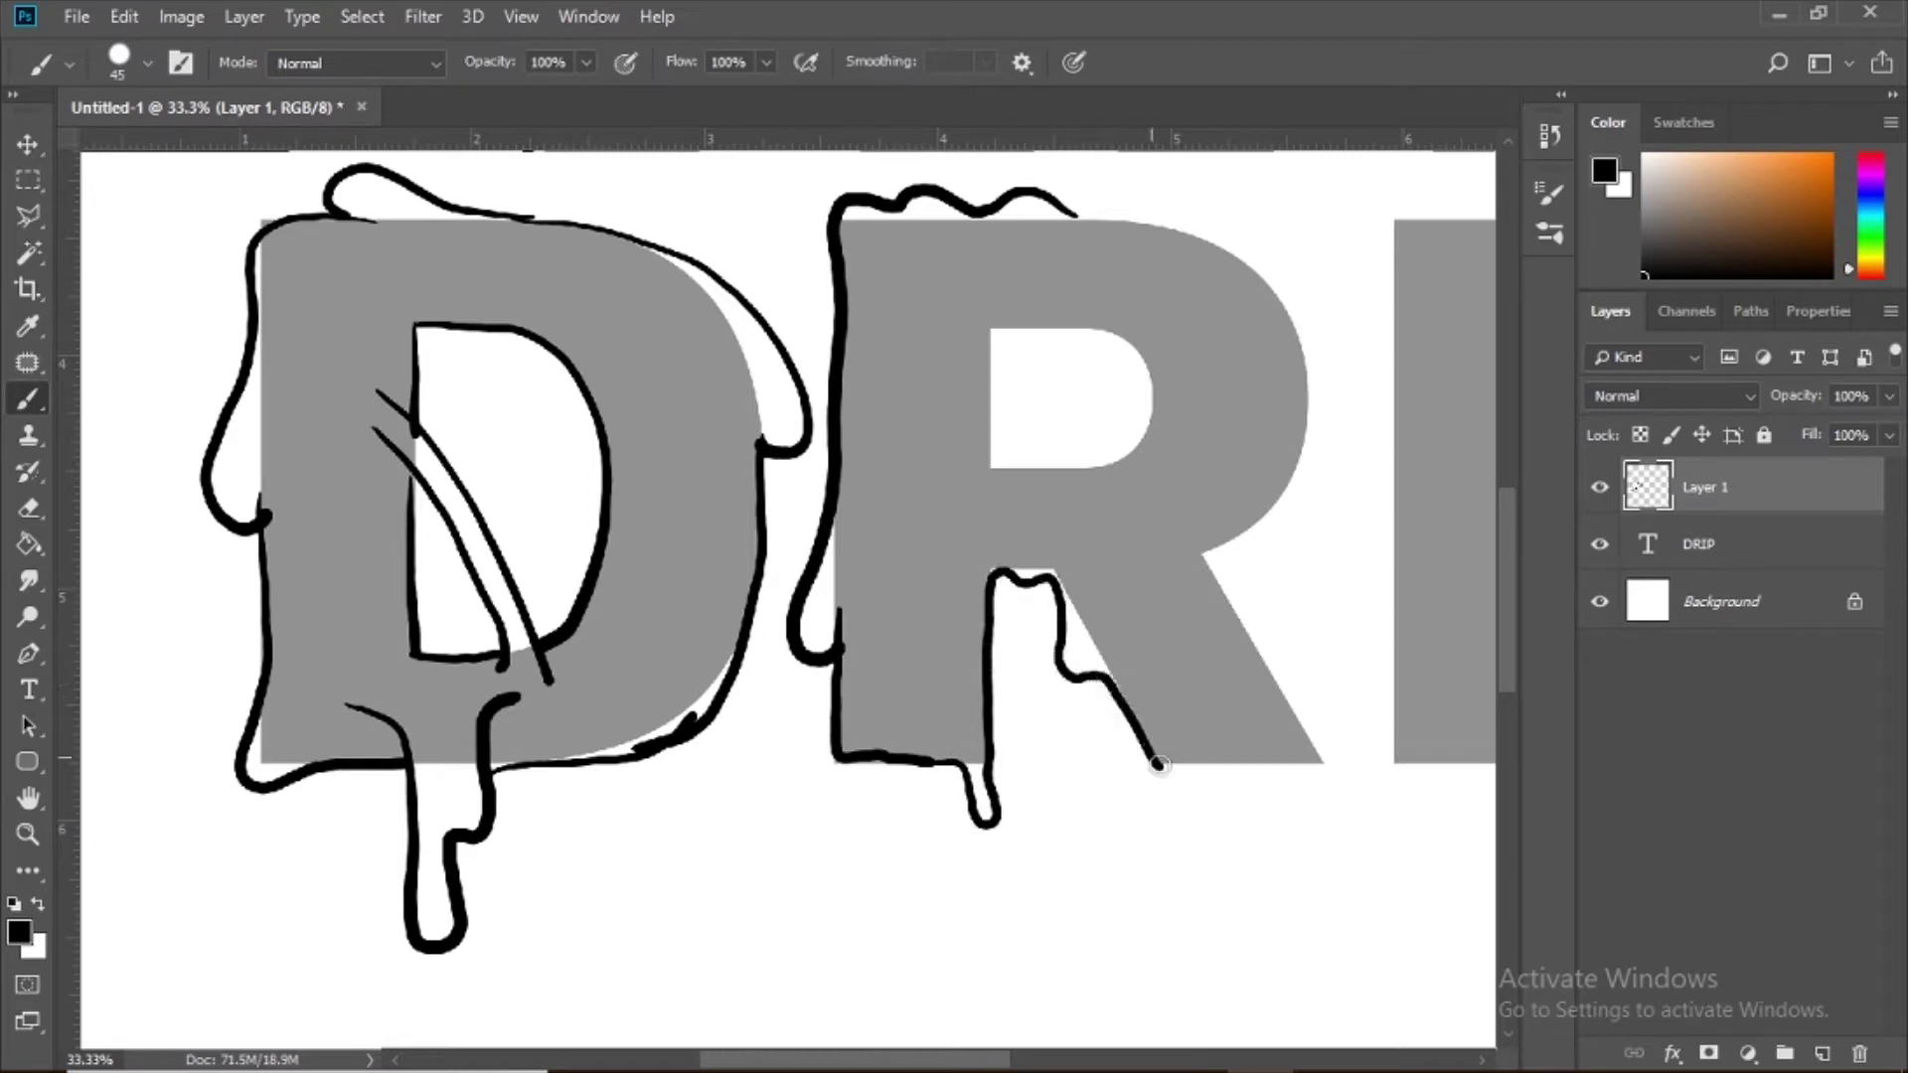
{"action": "left_click_drag", "start_coordinate": [1121, 587], "coordinate": [816, 533]}
{"action": "mouse_move", "coordinate": [923, 707]}
{"action": "left_mouse_down"}
{"action": "mouse_move", "coordinate": [954, 795]}
{"action": "mouse_move", "coordinate": [957, 703]}
{"action": "mouse_move", "coordinate": [1000, 712]}
{"action": "mouse_move", "coordinate": [1012, 683]}
{"action": "mouse_move", "coordinate": [887, 497]}
{"action": "left_mouse_up"}
{"action": "left_click_drag", "start_coordinate": [887, 497], "coordinate": [912, 538]}
{"action": "mouse_move", "coordinate": [785, 206]}
{"action": "left_mouse_down"}
{"action": "mouse_move", "coordinate": [971, 253]}
{"action": "mouse_move", "coordinate": [1041, 331]}
{"action": "mouse_move", "coordinate": [1018, 464]}
{"action": "mouse_move", "coordinate": [952, 526]}
{"action": "left_mouse_up"}
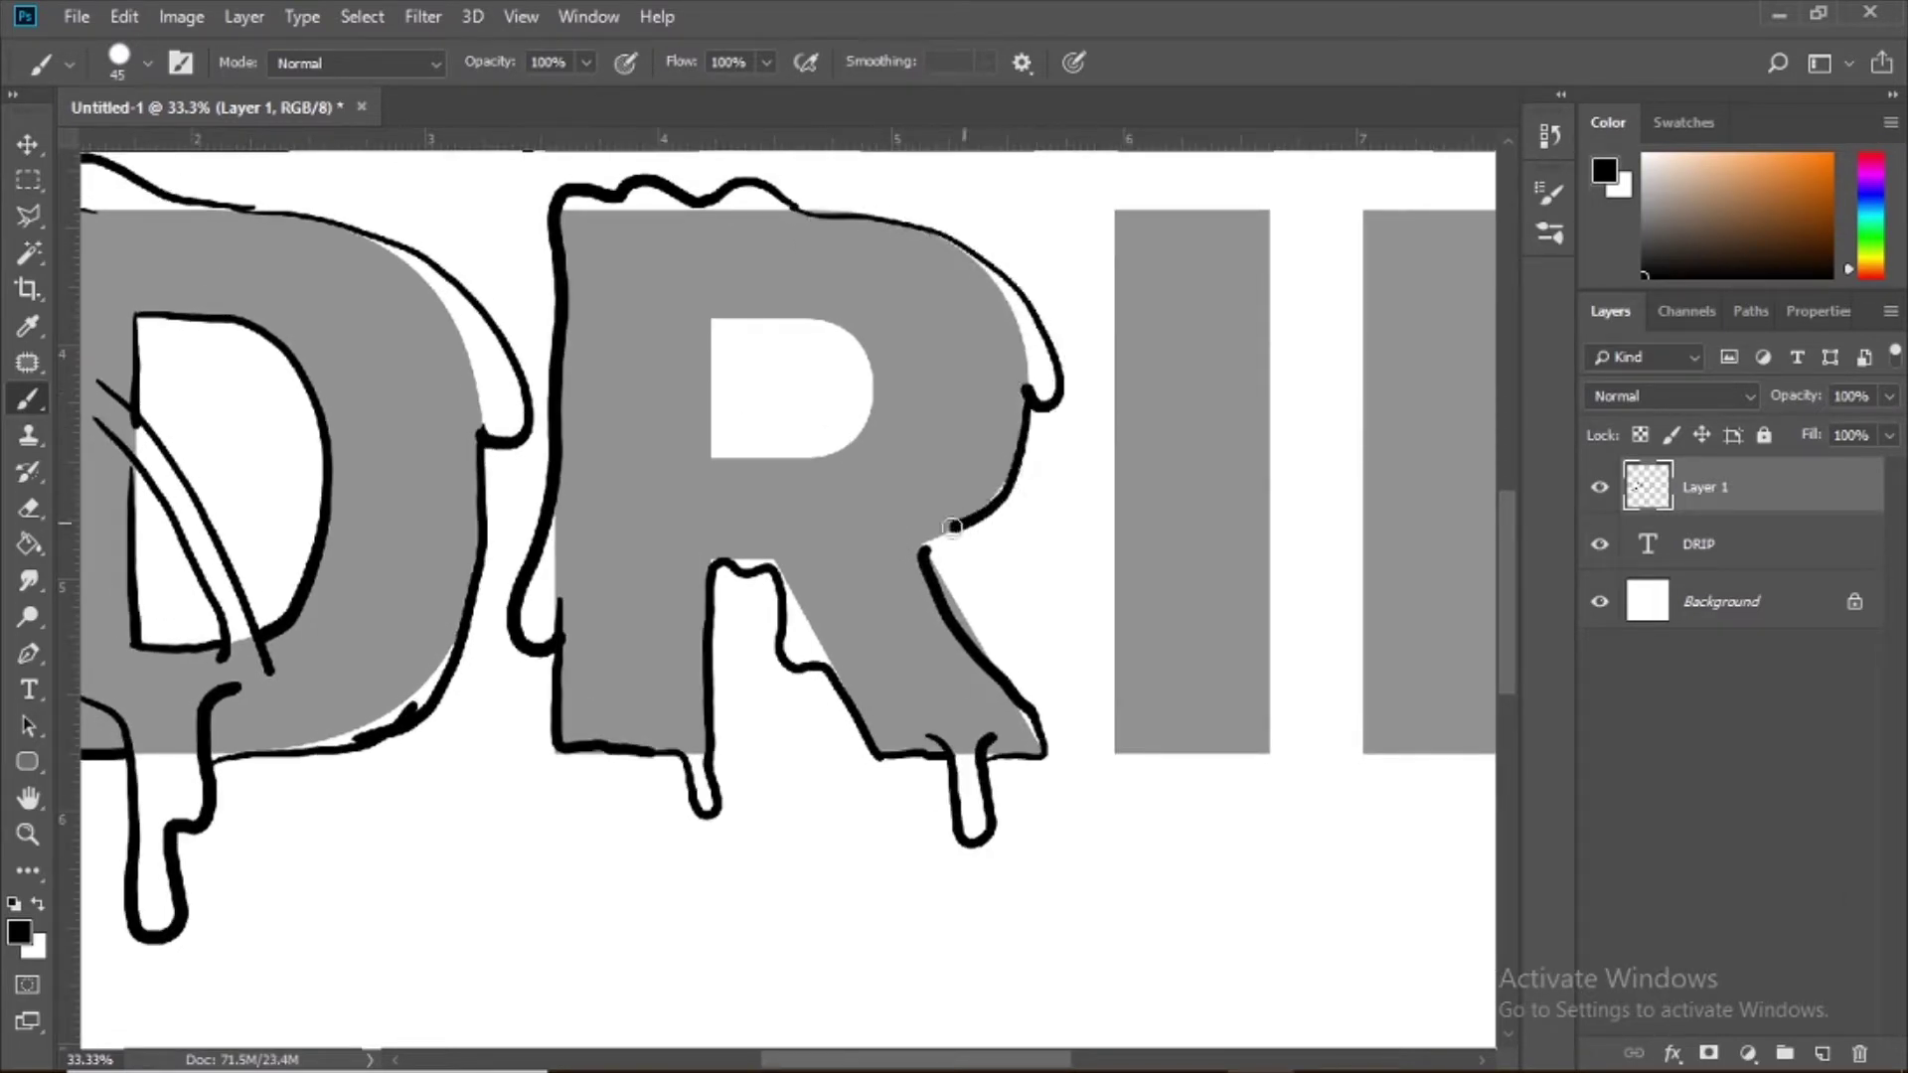
Step: Outline the R's inner opening, undoing and erasing the faulty strokes before redrawing them
{"action": "mouse_move", "coordinate": [713, 309]}
{"action": "left_mouse_down"}
{"action": "mouse_move", "coordinate": [736, 460]}
{"action": "mouse_move", "coordinate": [862, 536]}
{"action": "left_mouse_up"}
{"action": "key", "text": "ctrl+z"}
{"action": "key", "text": "ctrl+z"}
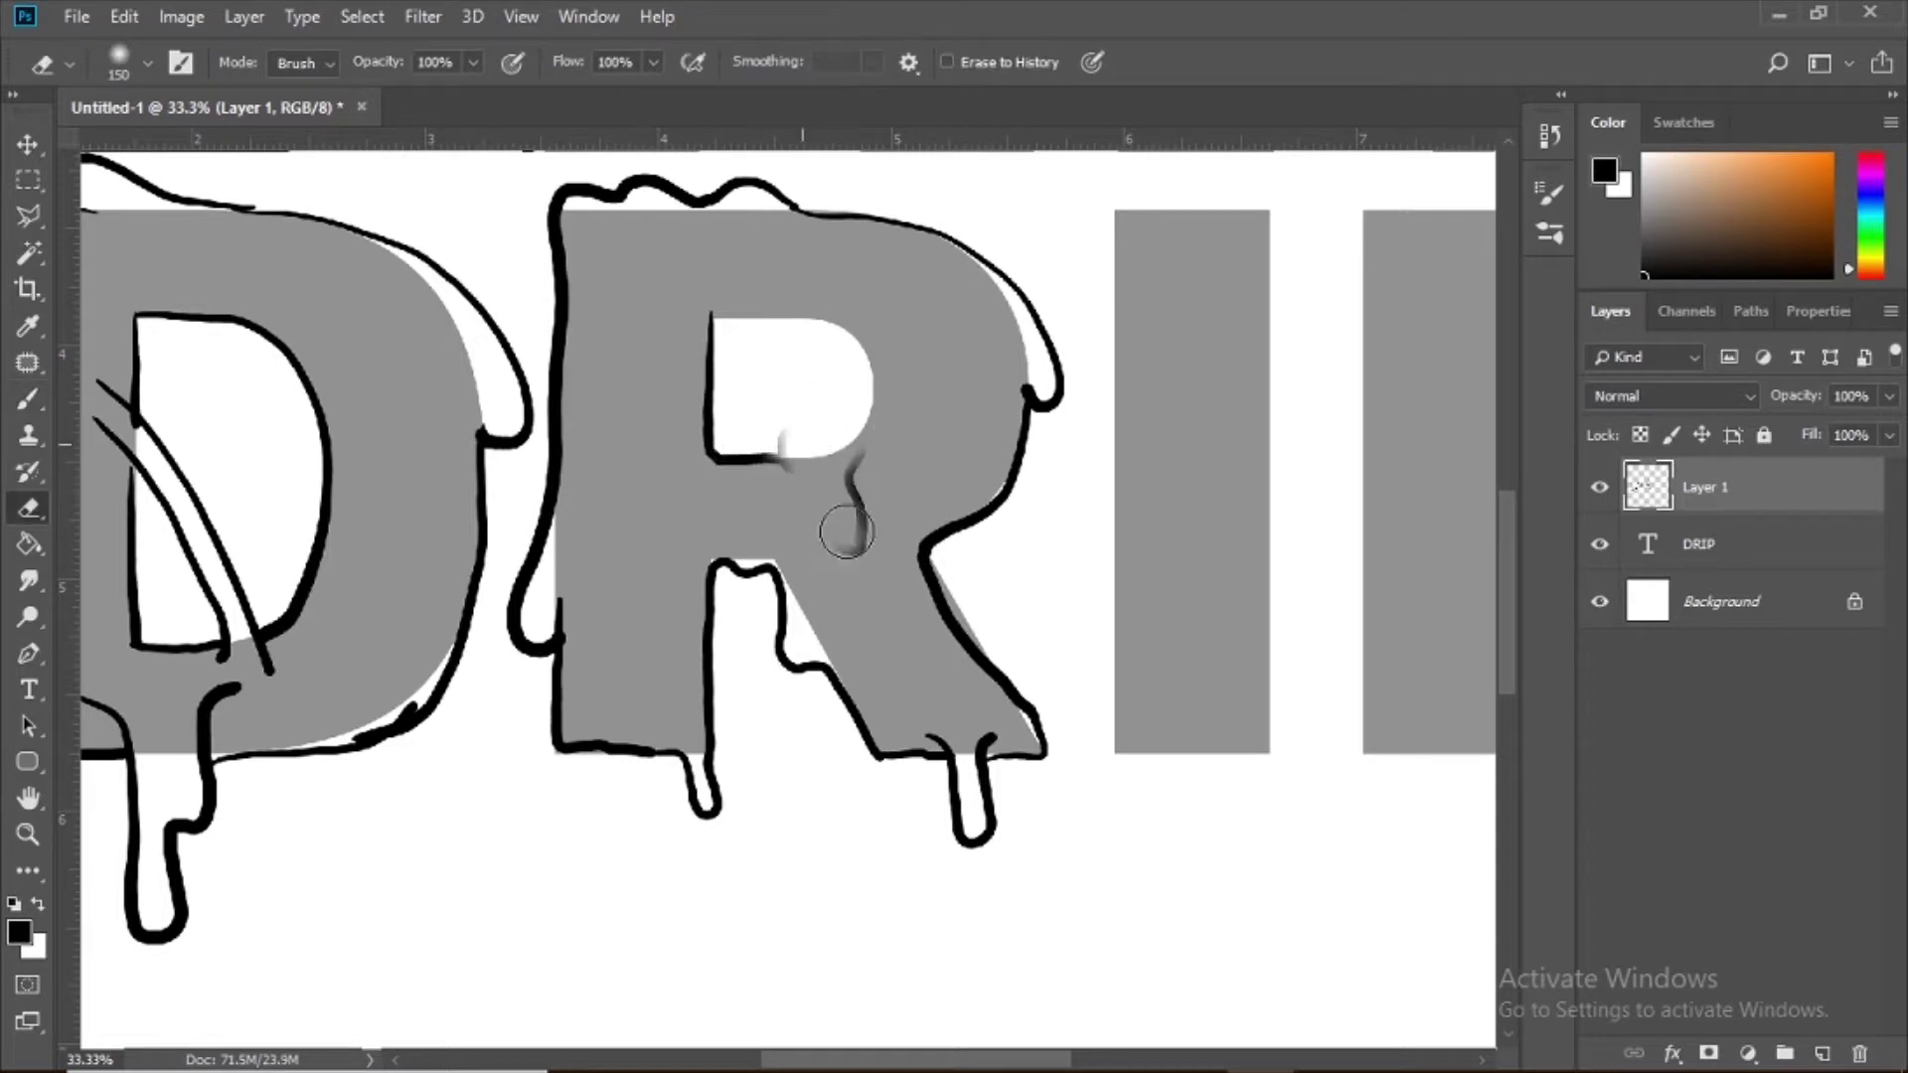
{"action": "mouse_move", "coordinate": [714, 460]}
{"action": "left_mouse_down"}
{"action": "mouse_move", "coordinate": [856, 444]}
{"action": "mouse_move", "coordinate": [862, 348]}
{"action": "mouse_move", "coordinate": [810, 312]}
{"action": "mouse_move", "coordinate": [711, 316]}
{"action": "left_mouse_up"}
Step: Sketch the outline of the I with drips on both sides and a long drip below
{"action": "key", "text": "space"}
{"action": "left_click_drag", "start_coordinate": [852, 319], "coordinate": [644, 346]}
{"action": "mouse_move", "coordinate": [1057, 237]}
{"action": "left_mouse_down"}
{"action": "mouse_move", "coordinate": [903, 252]}
{"action": "mouse_move", "coordinate": [906, 447]}
{"action": "mouse_move", "coordinate": [883, 595]}
{"action": "mouse_move", "coordinate": [906, 733]}
{"action": "mouse_move", "coordinate": [1036, 932]}
{"action": "mouse_move", "coordinate": [1059, 482]}
{"action": "left_mouse_up"}
{"action": "left_click_drag", "start_coordinate": [1083, 248], "coordinate": [1060, 450]}
Step: Sketch the dripping outer outline of the P and outline its inner opening, redoing the faulty upper stroke
{"action": "key", "text": "space"}
{"action": "left_click_drag", "start_coordinate": [1054, 383], "coordinate": [866, 374]}
{"action": "mouse_move", "coordinate": [1175, 229]}
{"action": "left_mouse_down"}
{"action": "mouse_move", "coordinate": [961, 277]}
{"action": "mouse_move", "coordinate": [949, 582]}
{"action": "mouse_move", "coordinate": [974, 716]}
{"action": "mouse_move", "coordinate": [1088, 770]}
{"action": "mouse_move", "coordinate": [1118, 581]}
{"action": "mouse_move", "coordinate": [1183, 557]}
{"action": "mouse_move", "coordinate": [1238, 596]}
{"action": "mouse_move", "coordinate": [1284, 542]}
{"action": "mouse_move", "coordinate": [1396, 502]}
{"action": "left_mouse_up"}
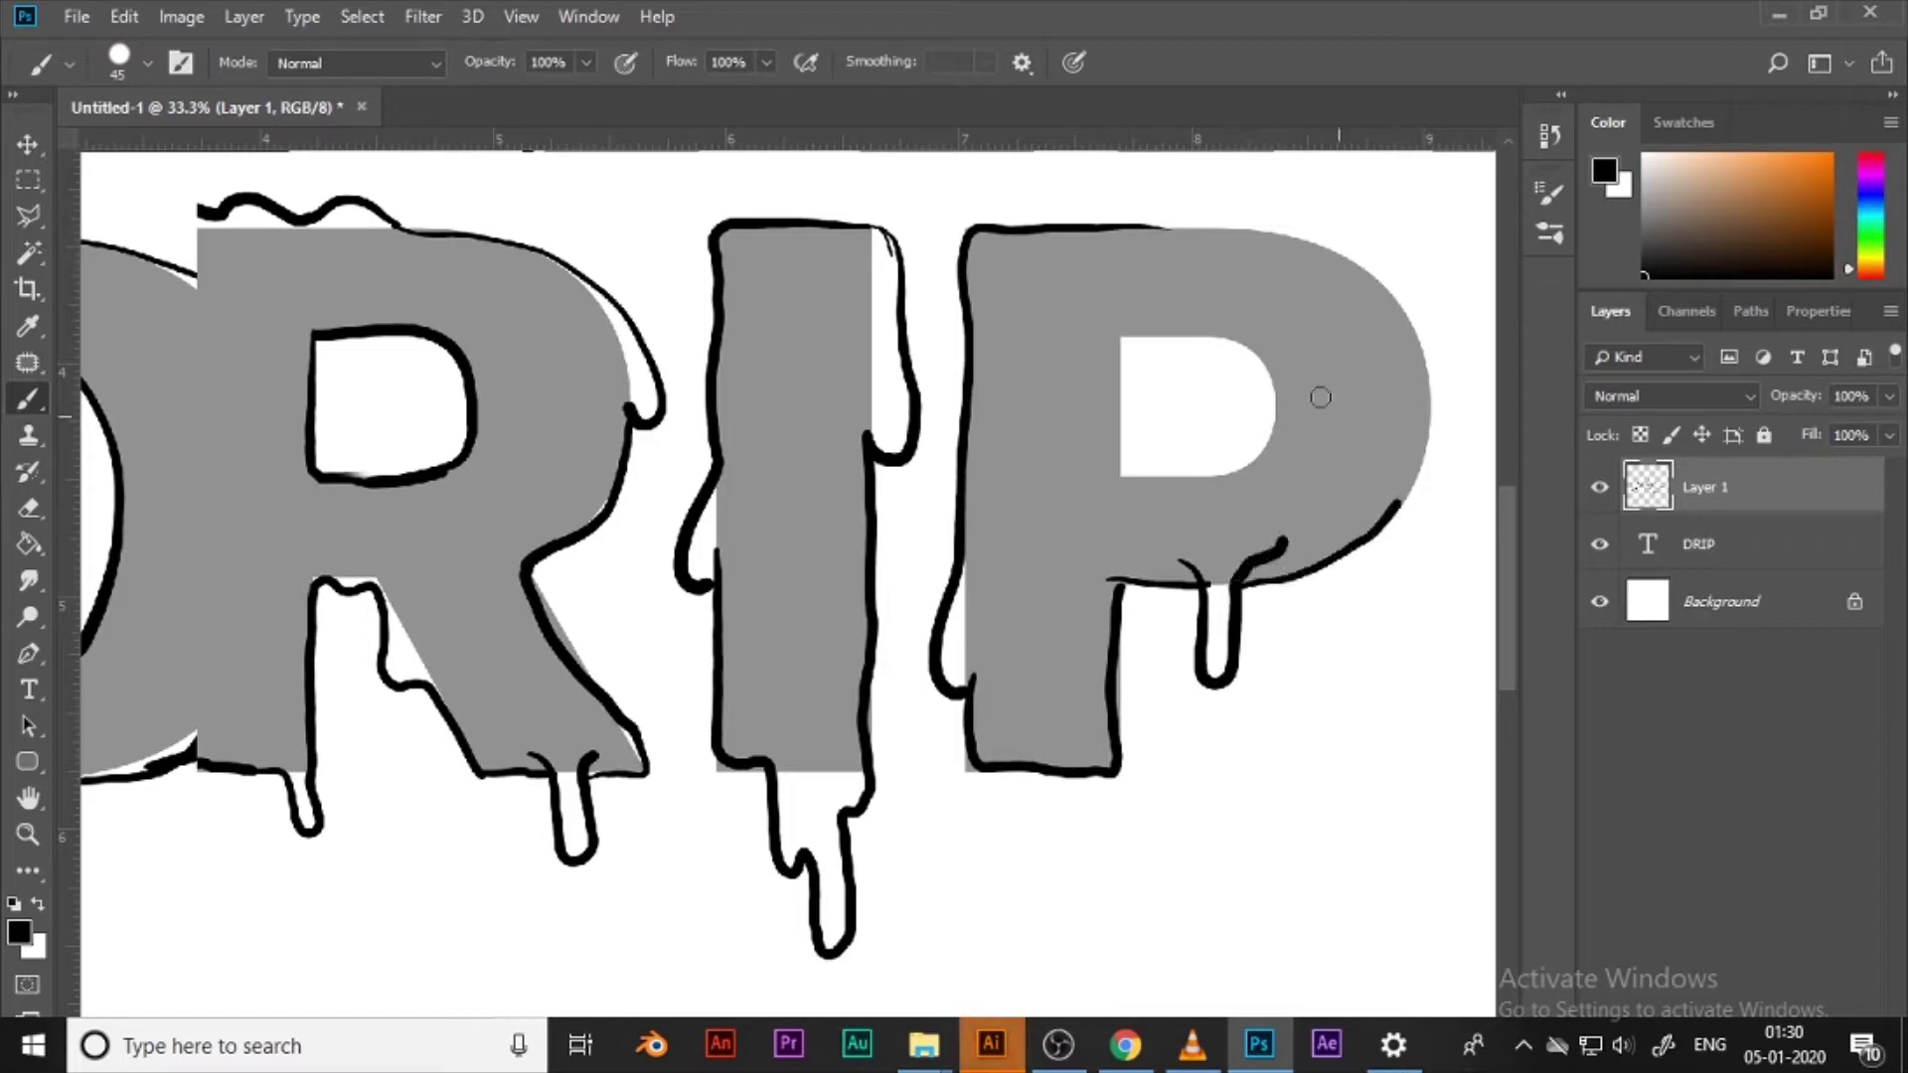
{"action": "key", "text": "ctrl+z"}
{"action": "left_click_drag", "start_coordinate": [1161, 227], "coordinate": [1195, 213]}
{"action": "left_click_drag", "start_coordinate": [1350, 264], "coordinate": [1376, 279]}
{"action": "mouse_move", "coordinate": [1377, 303]}
{"action": "left_mouse_down"}
{"action": "mouse_move", "coordinate": [1214, 305]}
{"action": "mouse_move", "coordinate": [1280, 378]}
{"action": "mouse_move", "coordinate": [1232, 505]}
{"action": "left_mouse_up"}
{"action": "mouse_move", "coordinate": [962, 371]}
{"action": "left_mouse_down"}
{"action": "mouse_move", "coordinate": [1160, 356]}
{"action": "mouse_move", "coordinate": [1160, 464]}
{"action": "mouse_move", "coordinate": [1310, 427]}
{"action": "mouse_move", "coordinate": [1267, 321]}
{"action": "mouse_move", "coordinate": [1200, 321]}
{"action": "left_mouse_up"}
Step: Hide the gray DRIP text layer beneath the sketch
{"action": "key", "text": "ctrl+minus"}
{"action": "key", "text": "ctrl+minus"}
{"action": "key", "text": "ctrl+minus"}
{"action": "key", "text": "ctrl+minus"}
{"action": "key", "text": "ctrl+plus"}
{"action": "key", "text": "ctrl+plus"}
{"action": "left_click_drag", "start_coordinate": [887, 330], "coordinate": [941, 281]}
{"action": "left_click", "coordinate": [1599, 543]}
{"action": "key", "text": "ctrl+minus"}
{"action": "mouse_move", "coordinate": [270, 108]}
{"action": "left_mouse_down"}
{"action": "mouse_move", "coordinate": [282, 148]}
{"action": "mouse_move", "coordinate": [276, 99]}
{"action": "left_mouse_up"}
{"action": "key", "text": "ctrl+minus"}
{"action": "key", "text": "ctrl+plus"}
{"action": "key", "text": "ctrl+plus"}
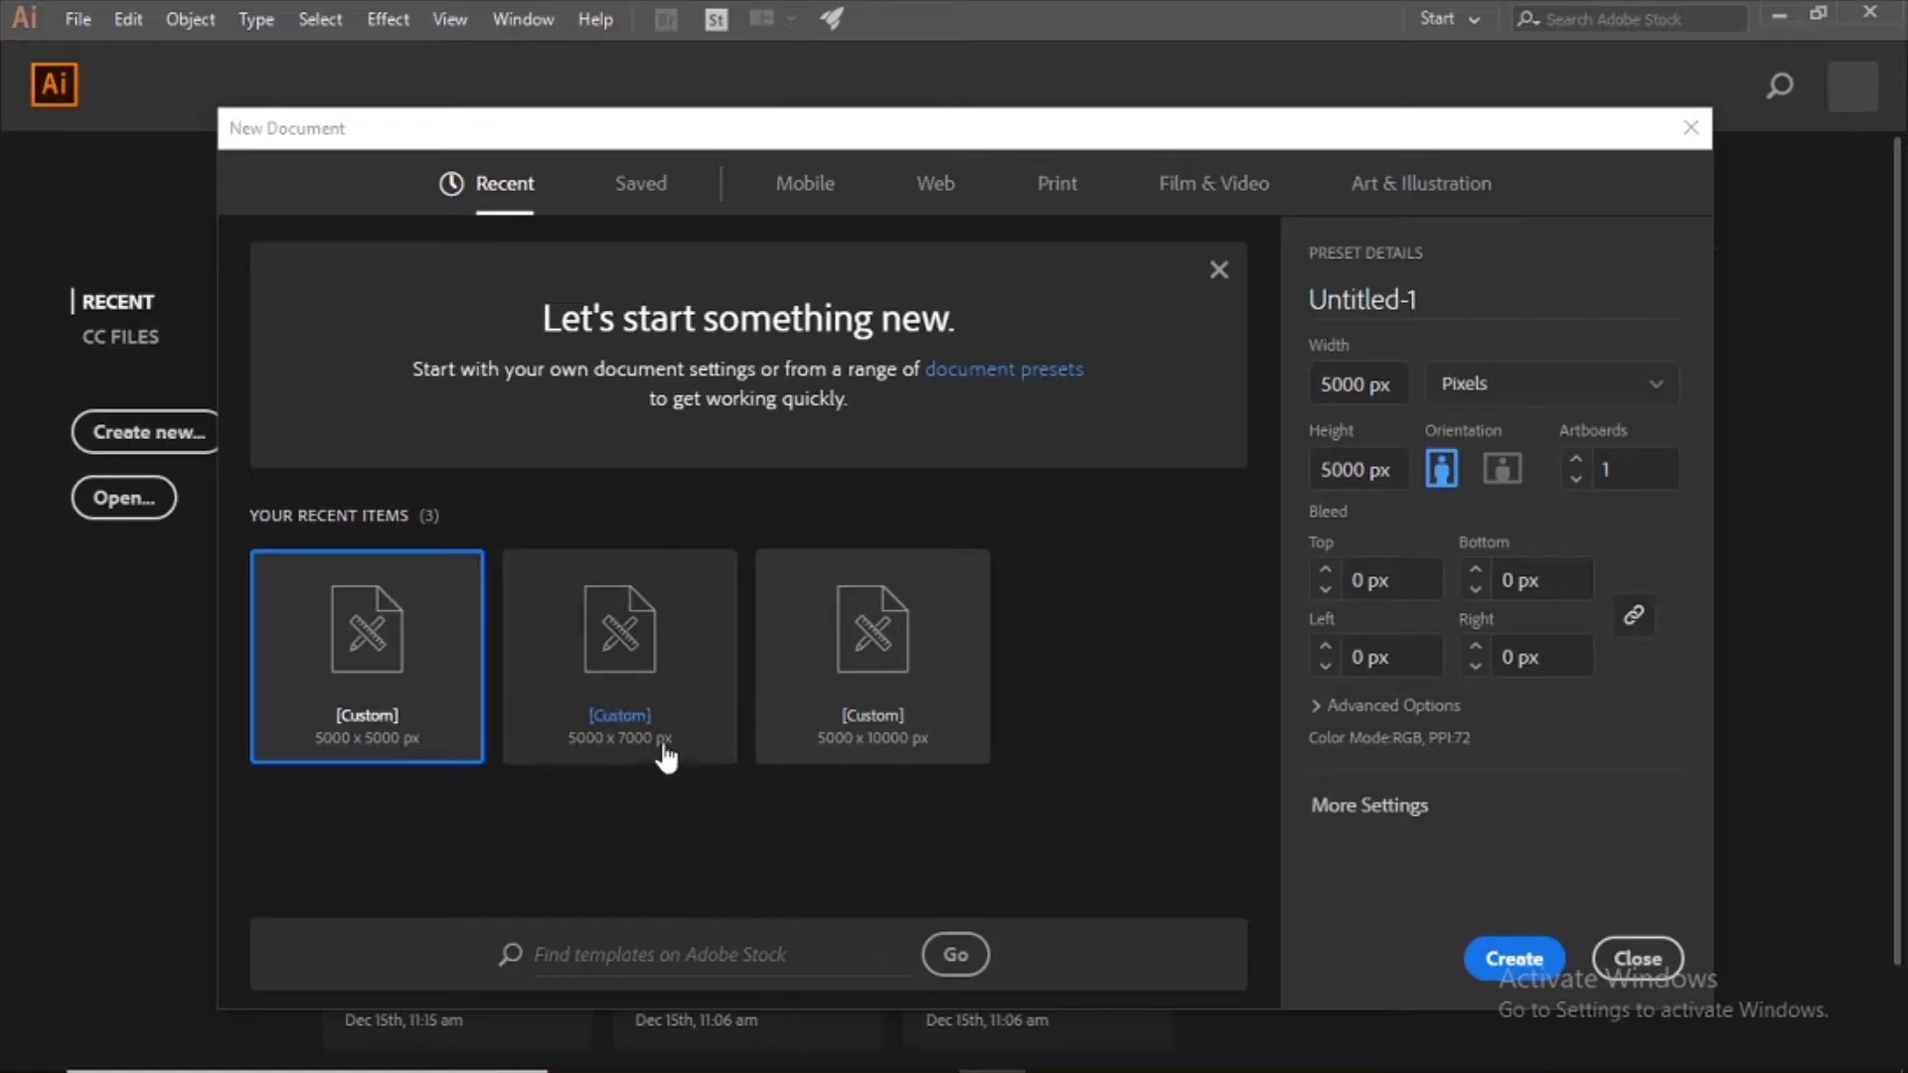
Step: Switch to Illustrator, create a new 5000 x 5000 px document and open the image drip sketch.jpg
{"action": "left_click", "coordinate": [1498, 969]}
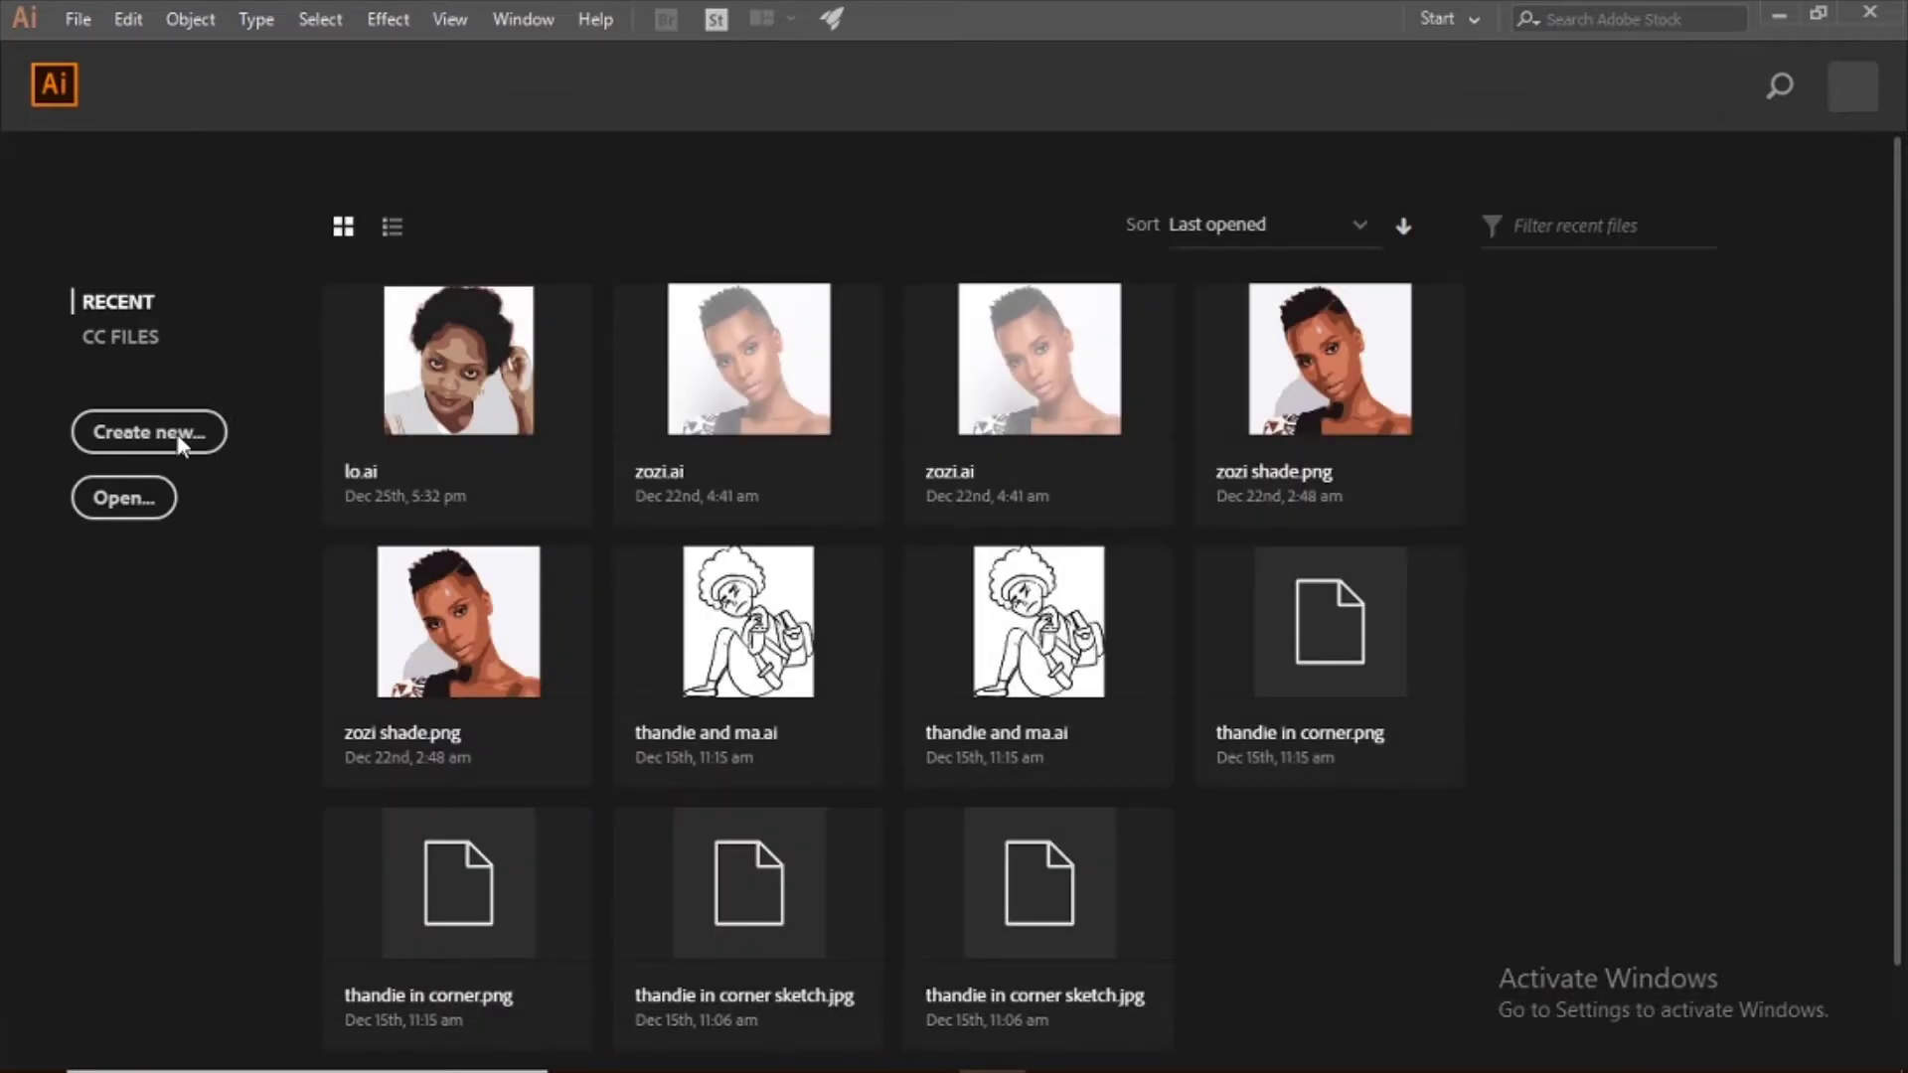
{"action": "left_click", "coordinate": [149, 433]}
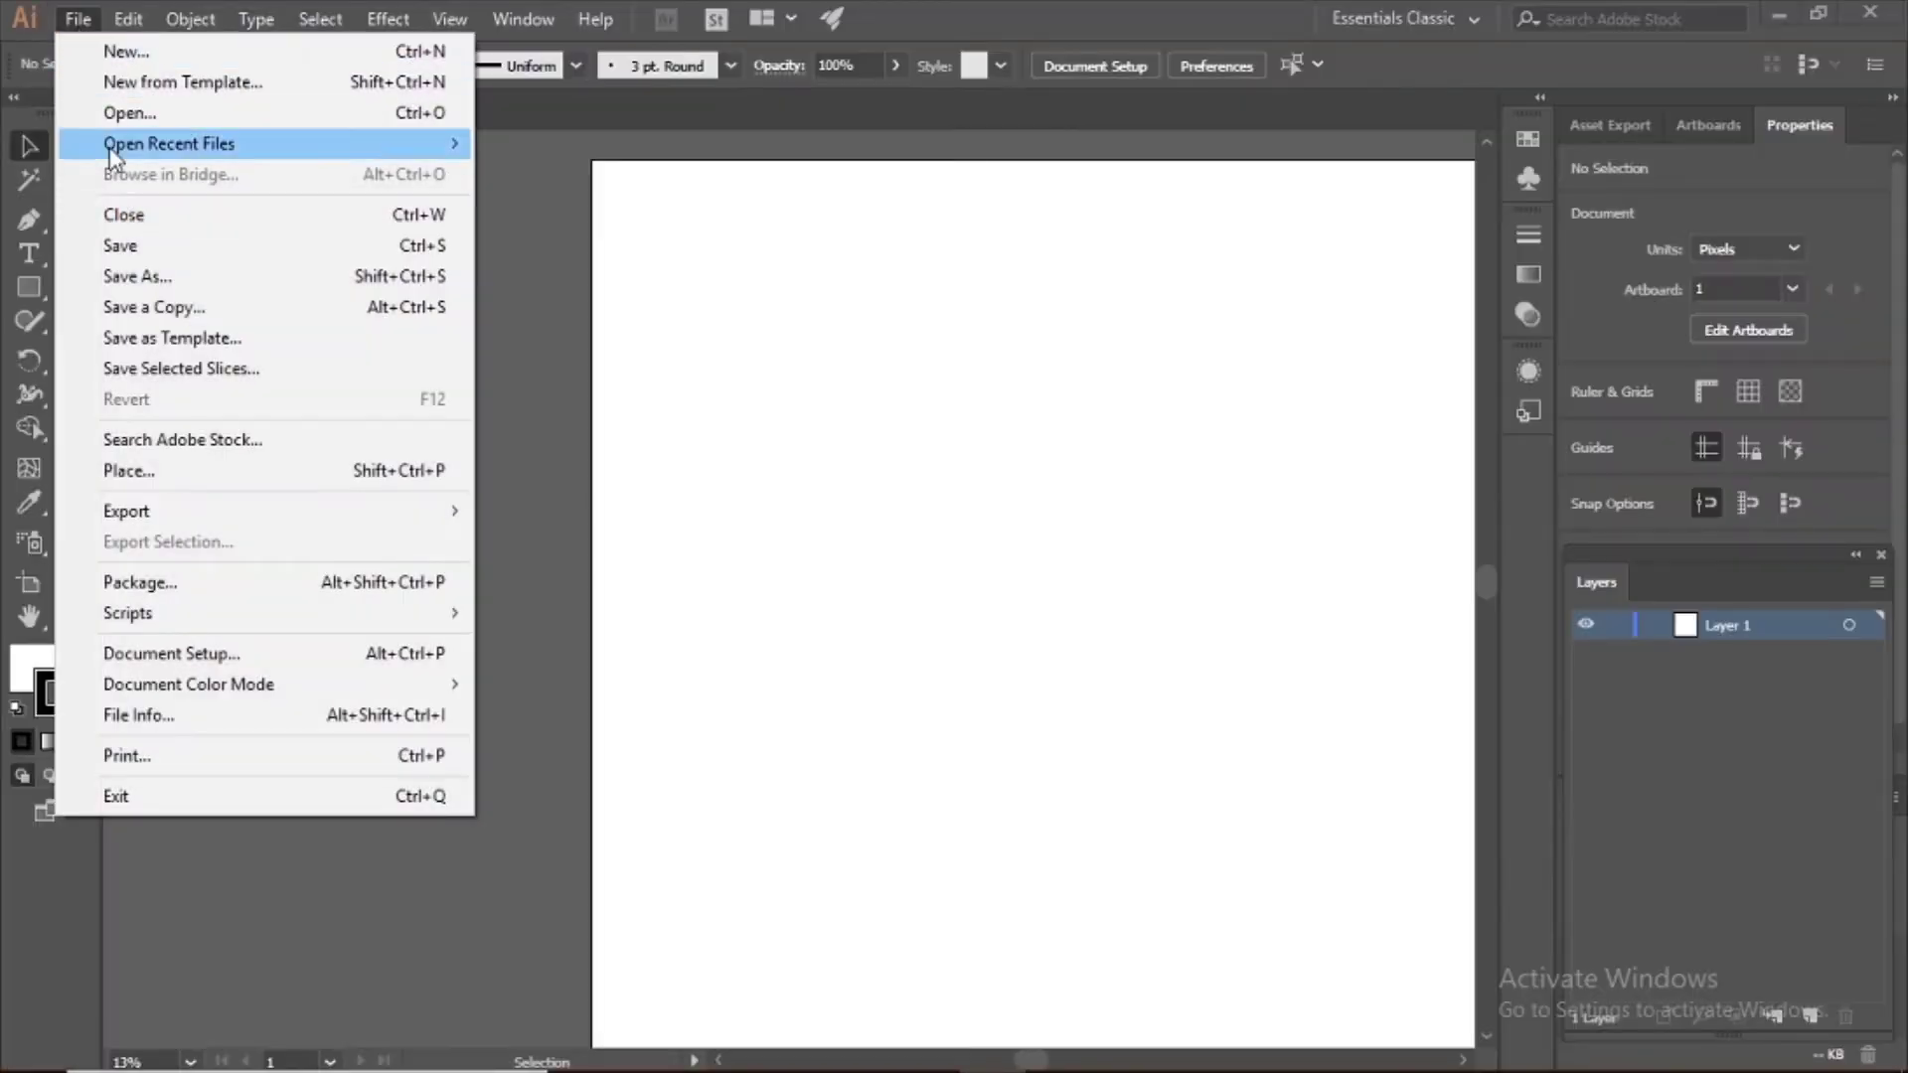
{"action": "key", "text": "Escape"}
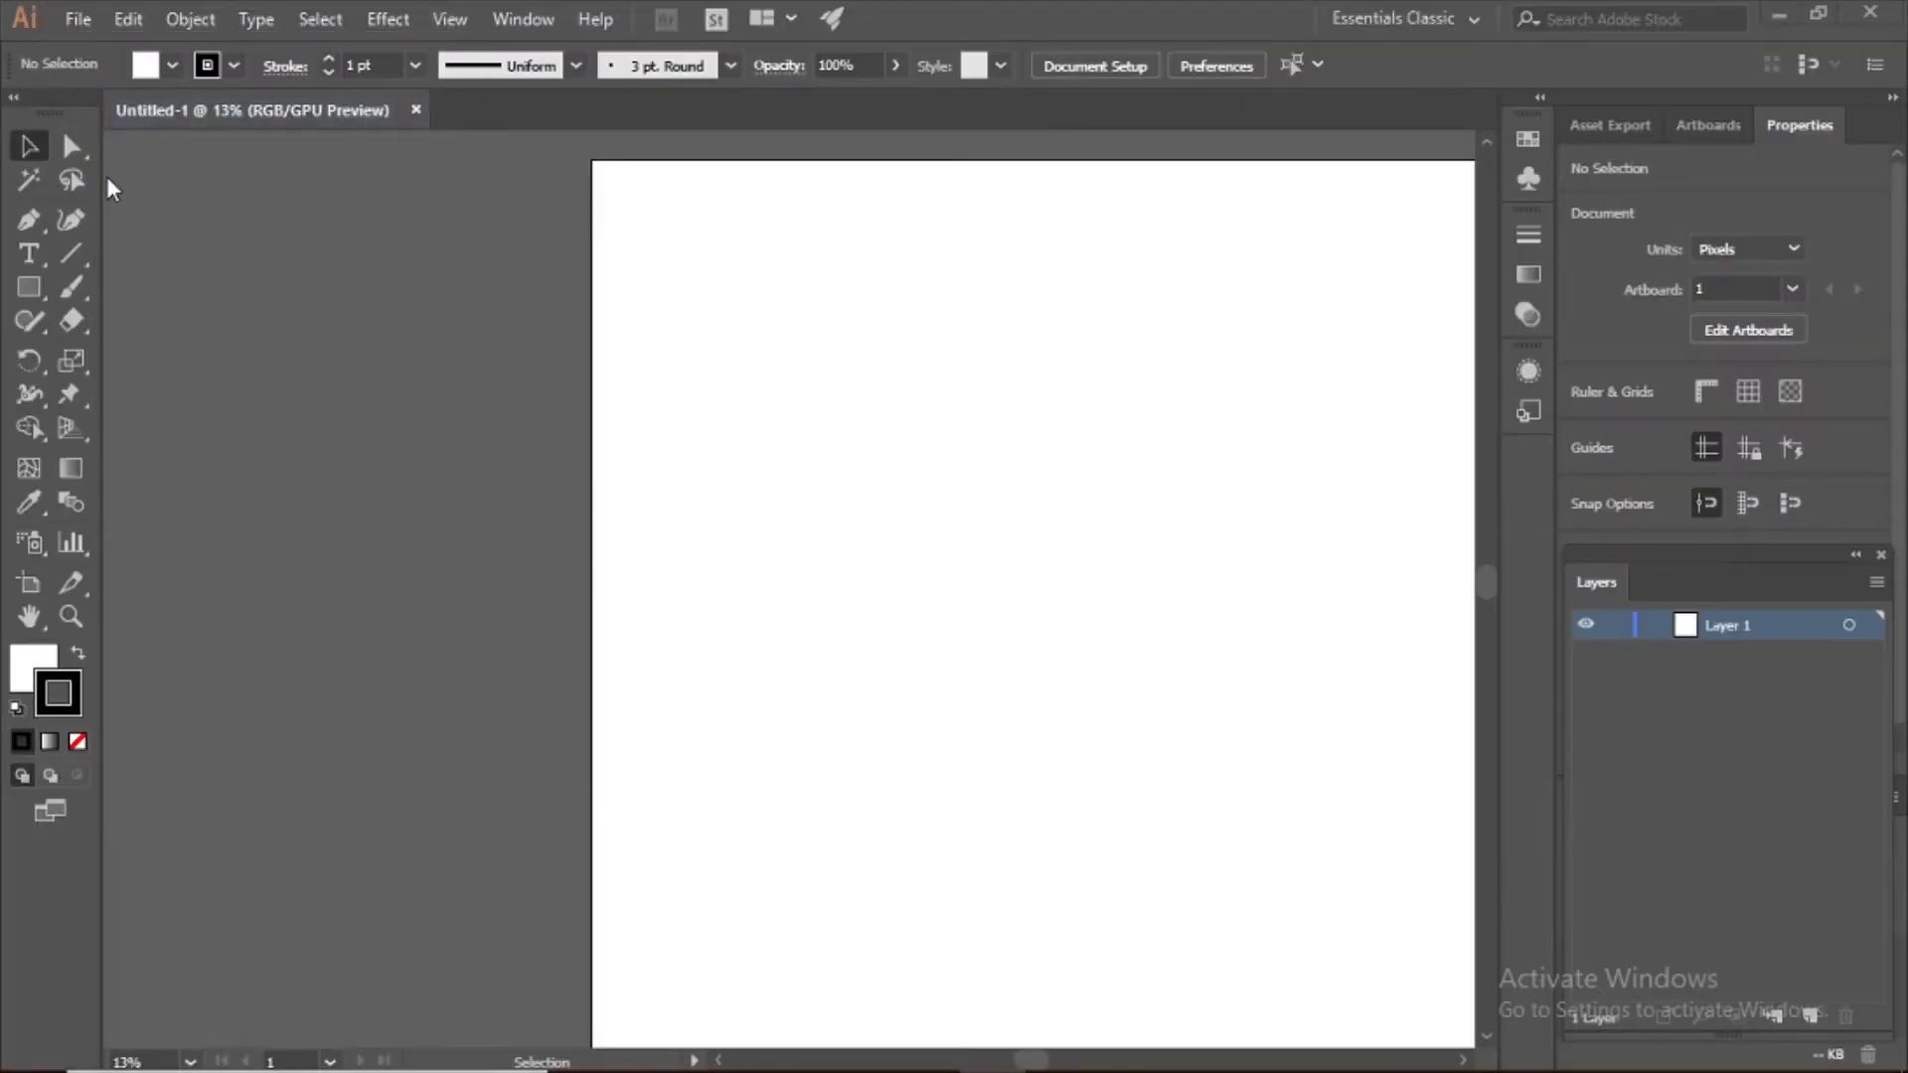
{"action": "key", "text": "ctrl+o"}
{"action": "left_click", "coordinate": [113, 228]}
{"action": "left_click", "coordinate": [664, 395]}
{"action": "left_click", "coordinate": [715, 625]}
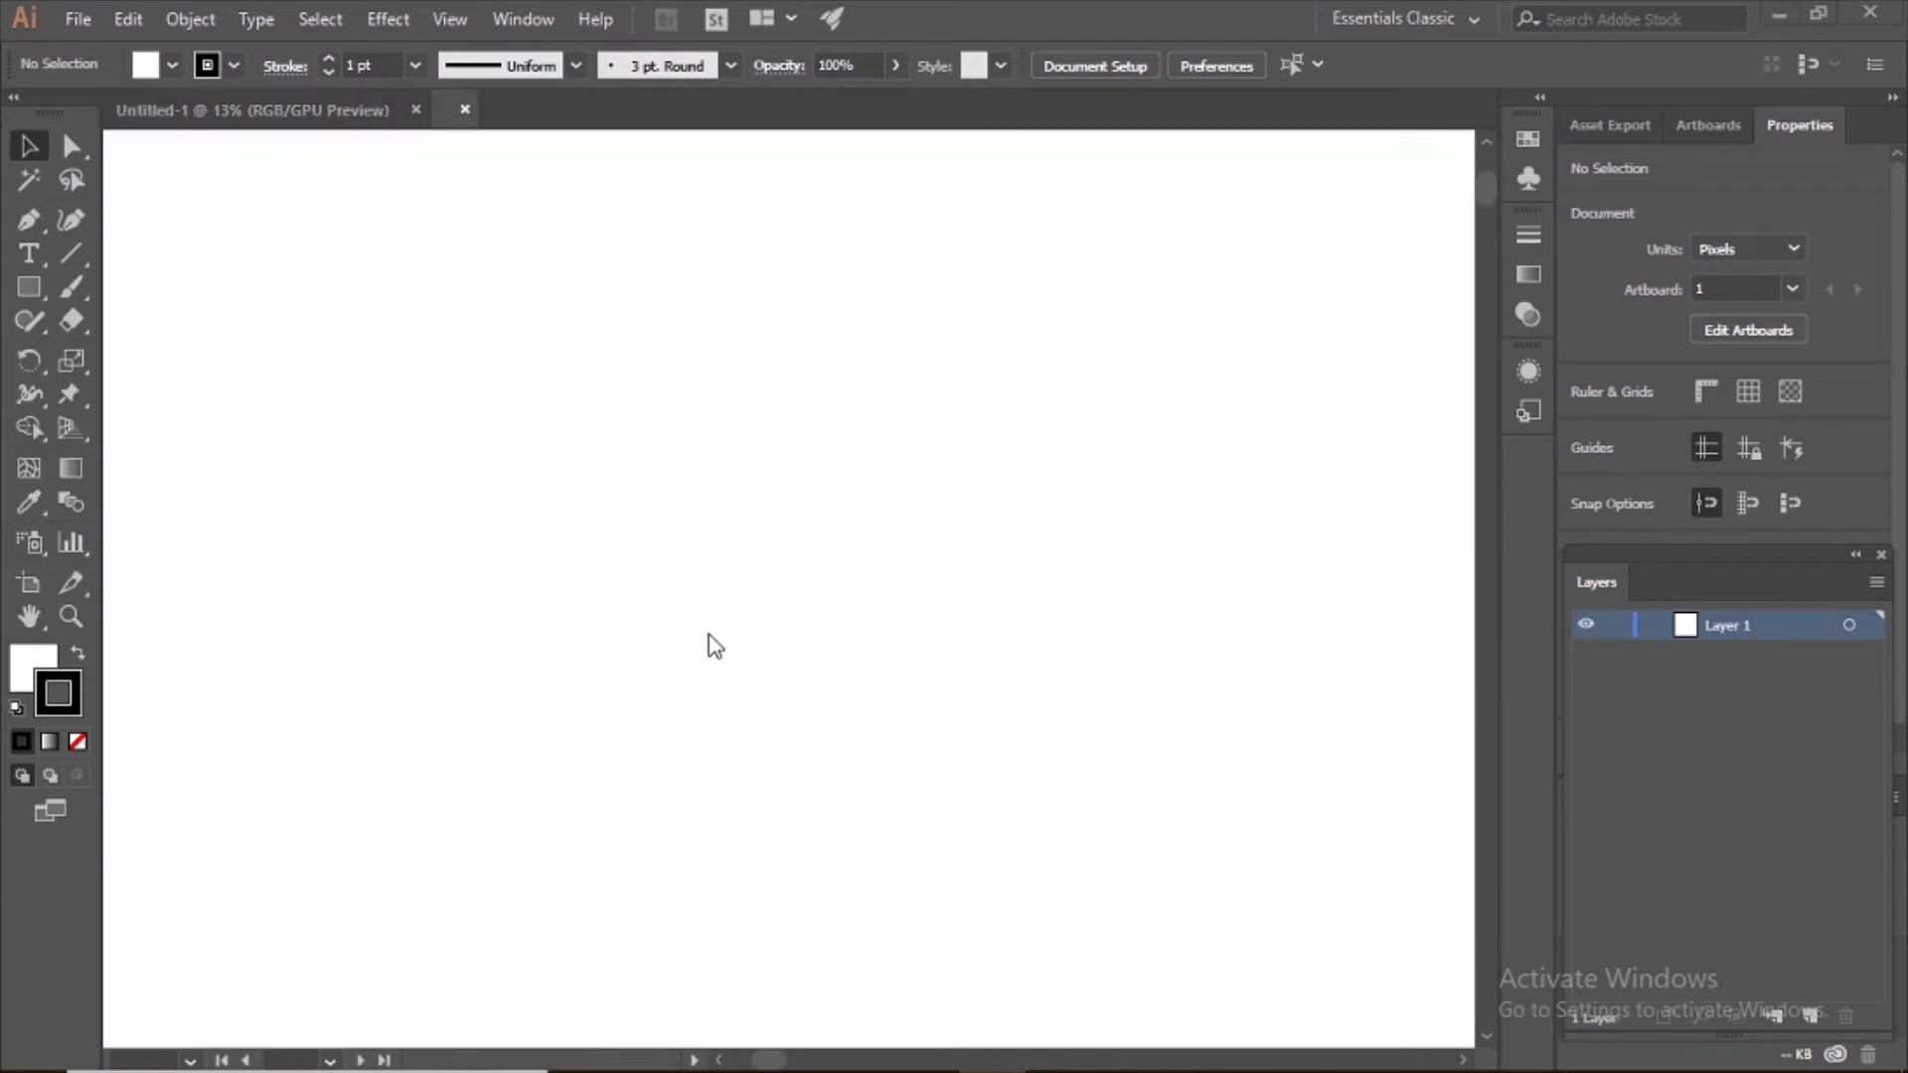
Step: Bring the sketch image into the Untitled-1 document, position it on the artboard and lower its opacity to about 56%
{"action": "mouse_move", "coordinate": [795, 603]}
{"action": "left_mouse_down"}
{"action": "mouse_move", "coordinate": [319, 134]}
{"action": "mouse_move", "coordinate": [954, 568]}
{"action": "left_mouse_up"}
{"action": "key", "text": "ctrl+minus"}
{"action": "key", "text": "ctrl+minus"}
{"action": "key", "text": "ctrl+minus"}
{"action": "key", "text": "ctrl+minus"}
{"action": "key", "text": "ctrl+plus"}
{"action": "mouse_move", "coordinate": [811, 651]}
{"action": "left_mouse_down"}
{"action": "mouse_move", "coordinate": [687, 442]}
{"action": "mouse_move", "coordinate": [937, 622]}
{"action": "mouse_move", "coordinate": [900, 626]}
{"action": "left_mouse_up"}
{"action": "left_click_drag", "start_coordinate": [618, 350], "coordinate": [477, 208]}
{"action": "left_click", "coordinate": [1045, 65]}
{"action": "left_click", "coordinate": [999, 104]}
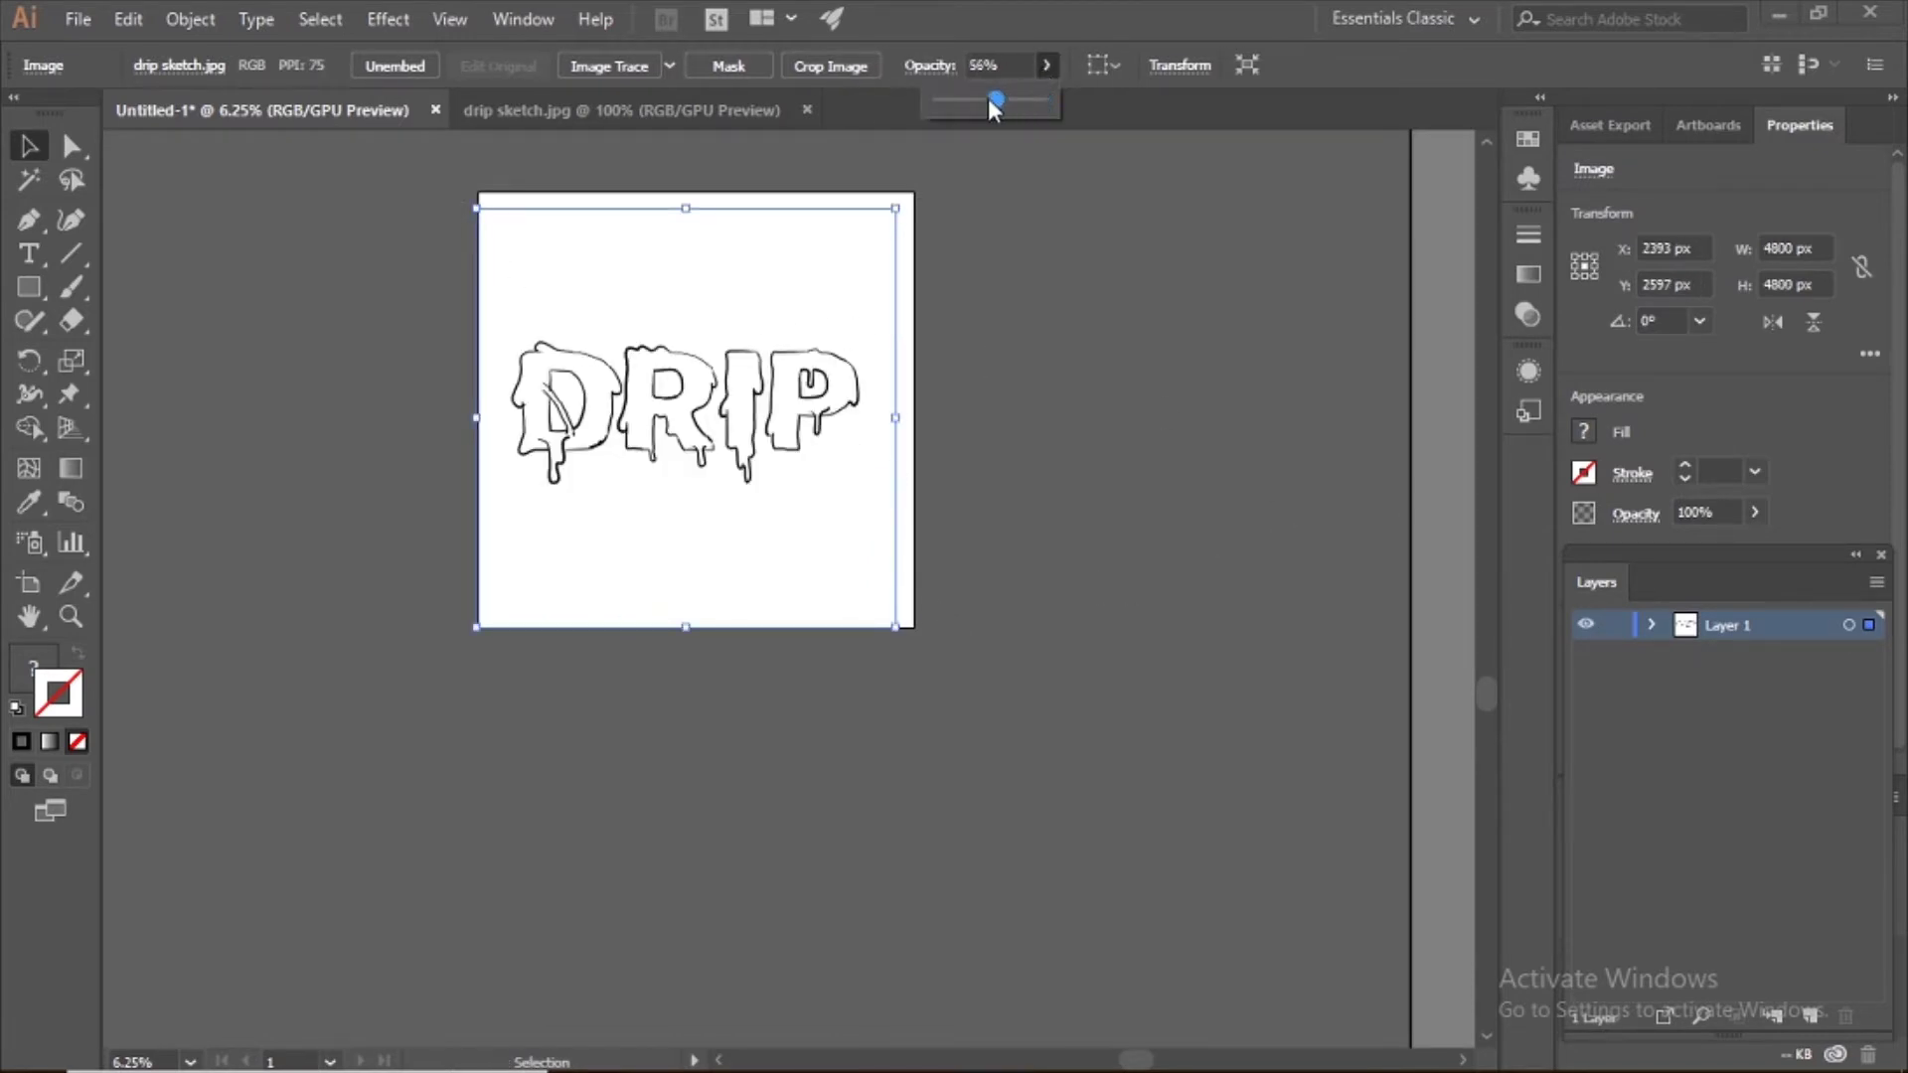
Step: Lock the sketch layer and add a new layer above it
{"action": "left_click", "coordinate": [1614, 624]}
{"action": "left_click", "coordinate": [1809, 1017]}
Step: Draw a flat ellipse about 2344 x 392 px above the sketch and fill it with black (000000)
{"action": "key", "text": "ctrl+plus"}
{"action": "left_click_drag", "start_coordinate": [347, 220], "coordinate": [673, 670]}
{"action": "left_click_drag", "start_coordinate": [30, 288], "coordinate": [167, 352]}
{"action": "left_click_drag", "start_coordinate": [616, 336], "coordinate": [1026, 404]}
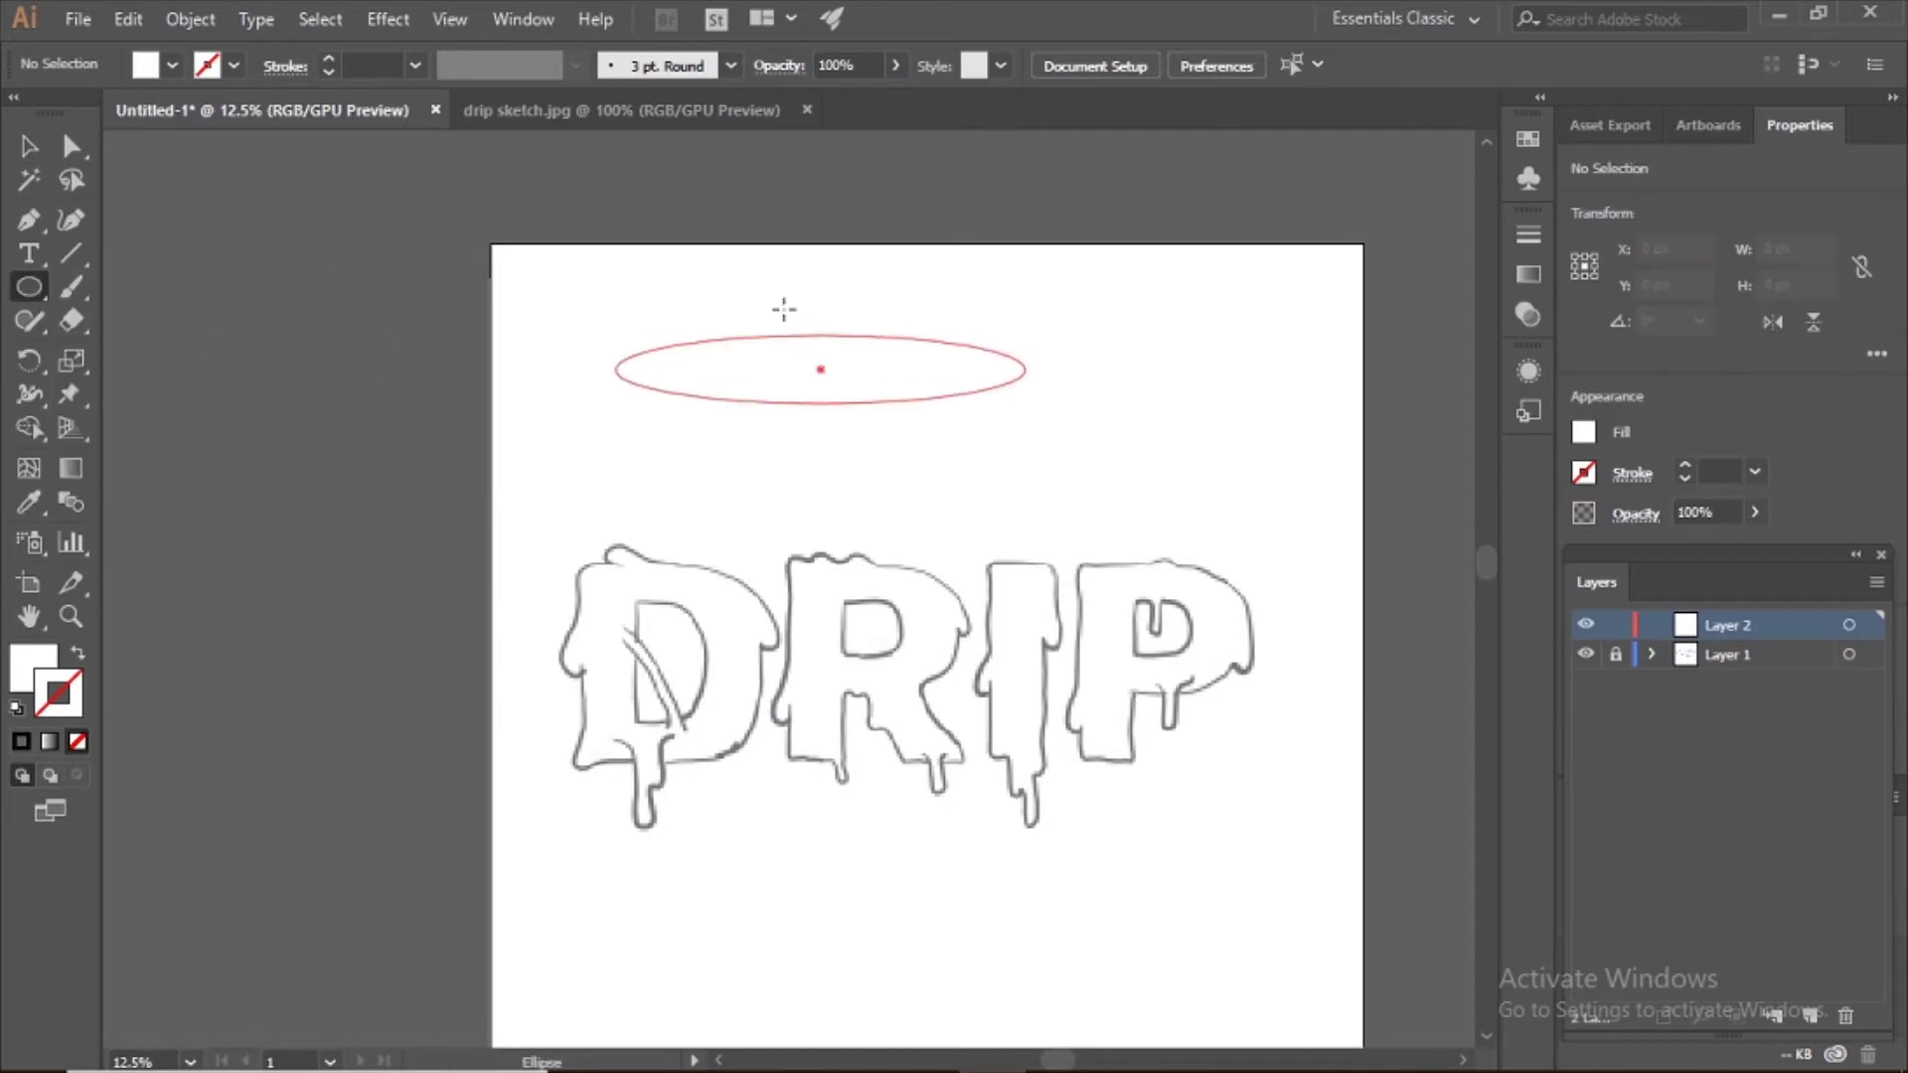
{"action": "double_click", "coordinate": [32, 670]}
{"action": "type", "text": "000000"}
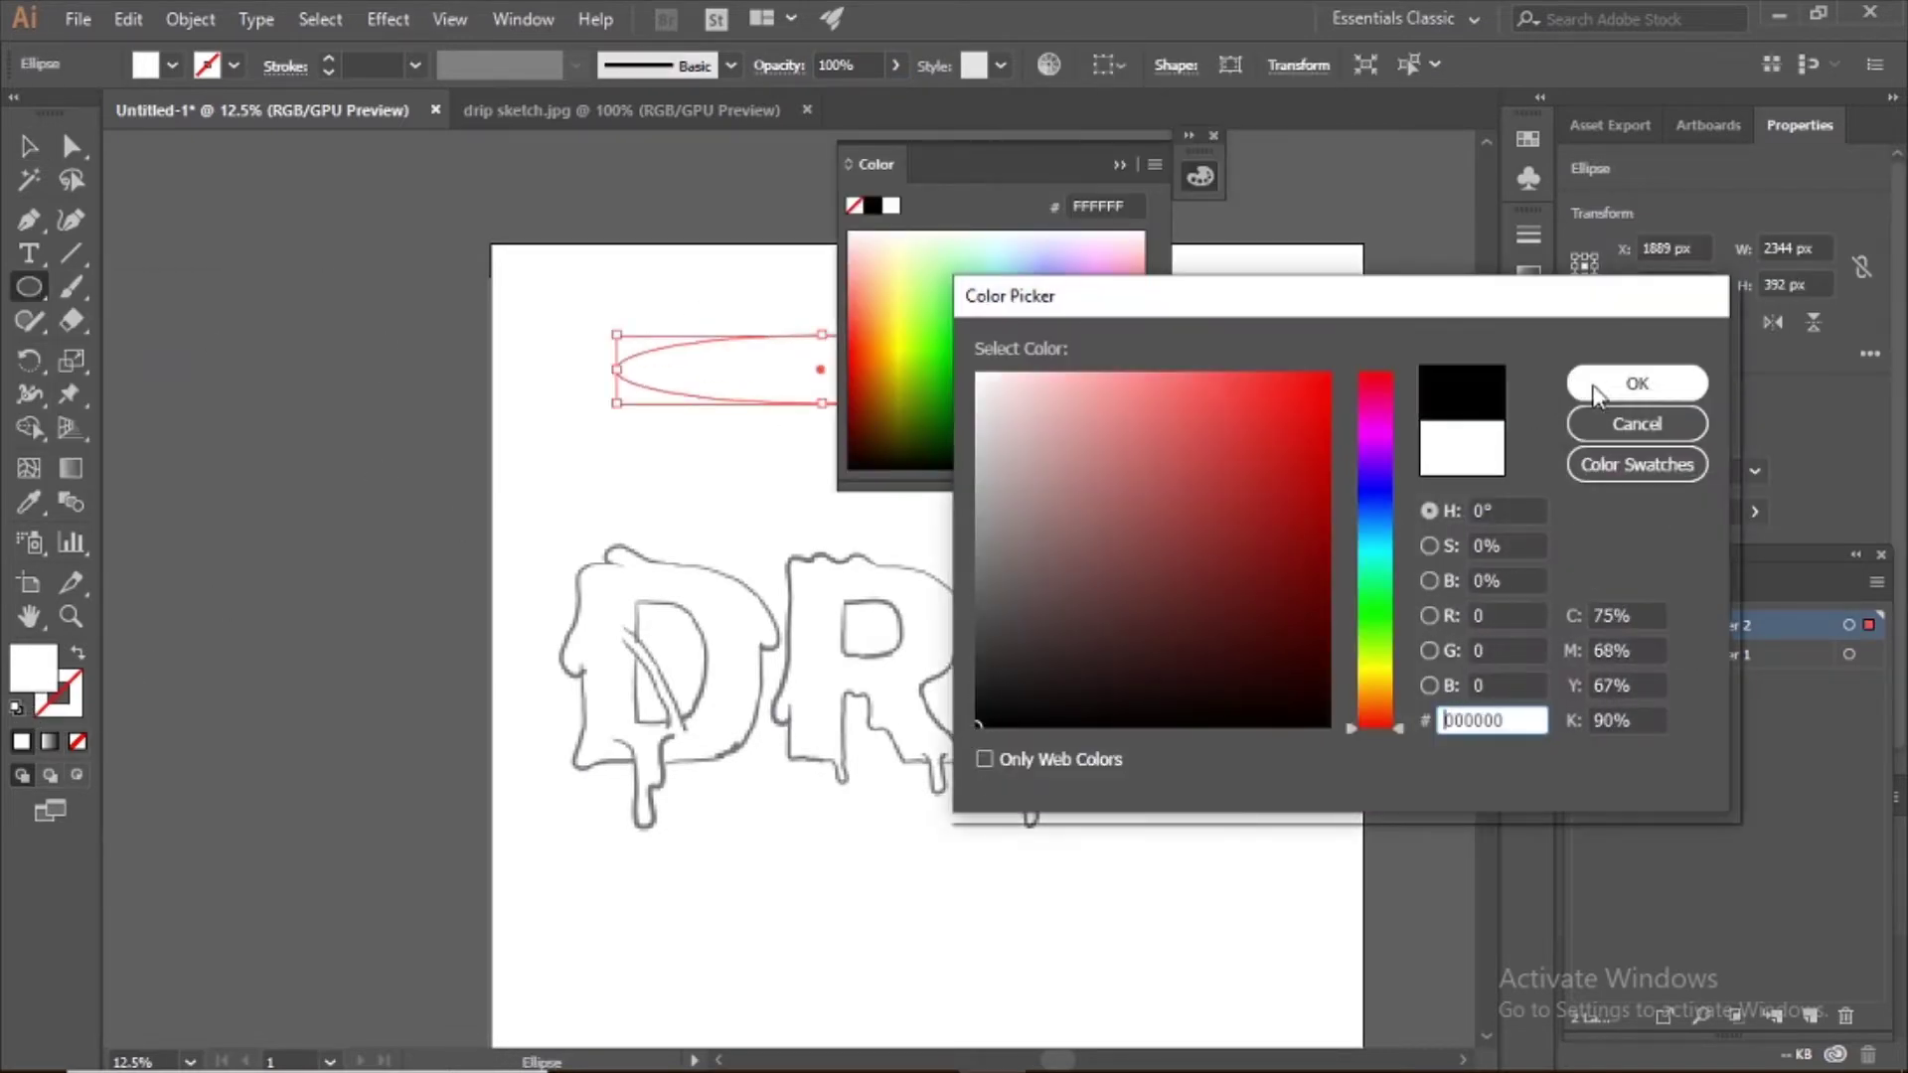
{"action": "key", "text": "Return"}
Step: Define the black ellipse as a new art brush that stretches to fit the stroke length
{"action": "left_click", "coordinate": [524, 19]}
{"action": "left_click", "coordinate": [665, 509]}
{"action": "key", "text": "v"}
{"action": "left_click_drag", "start_coordinate": [788, 371], "coordinate": [1096, 300]}
{"action": "left_click", "coordinate": [843, 617]}
{"action": "left_click", "coordinate": [883, 745]}
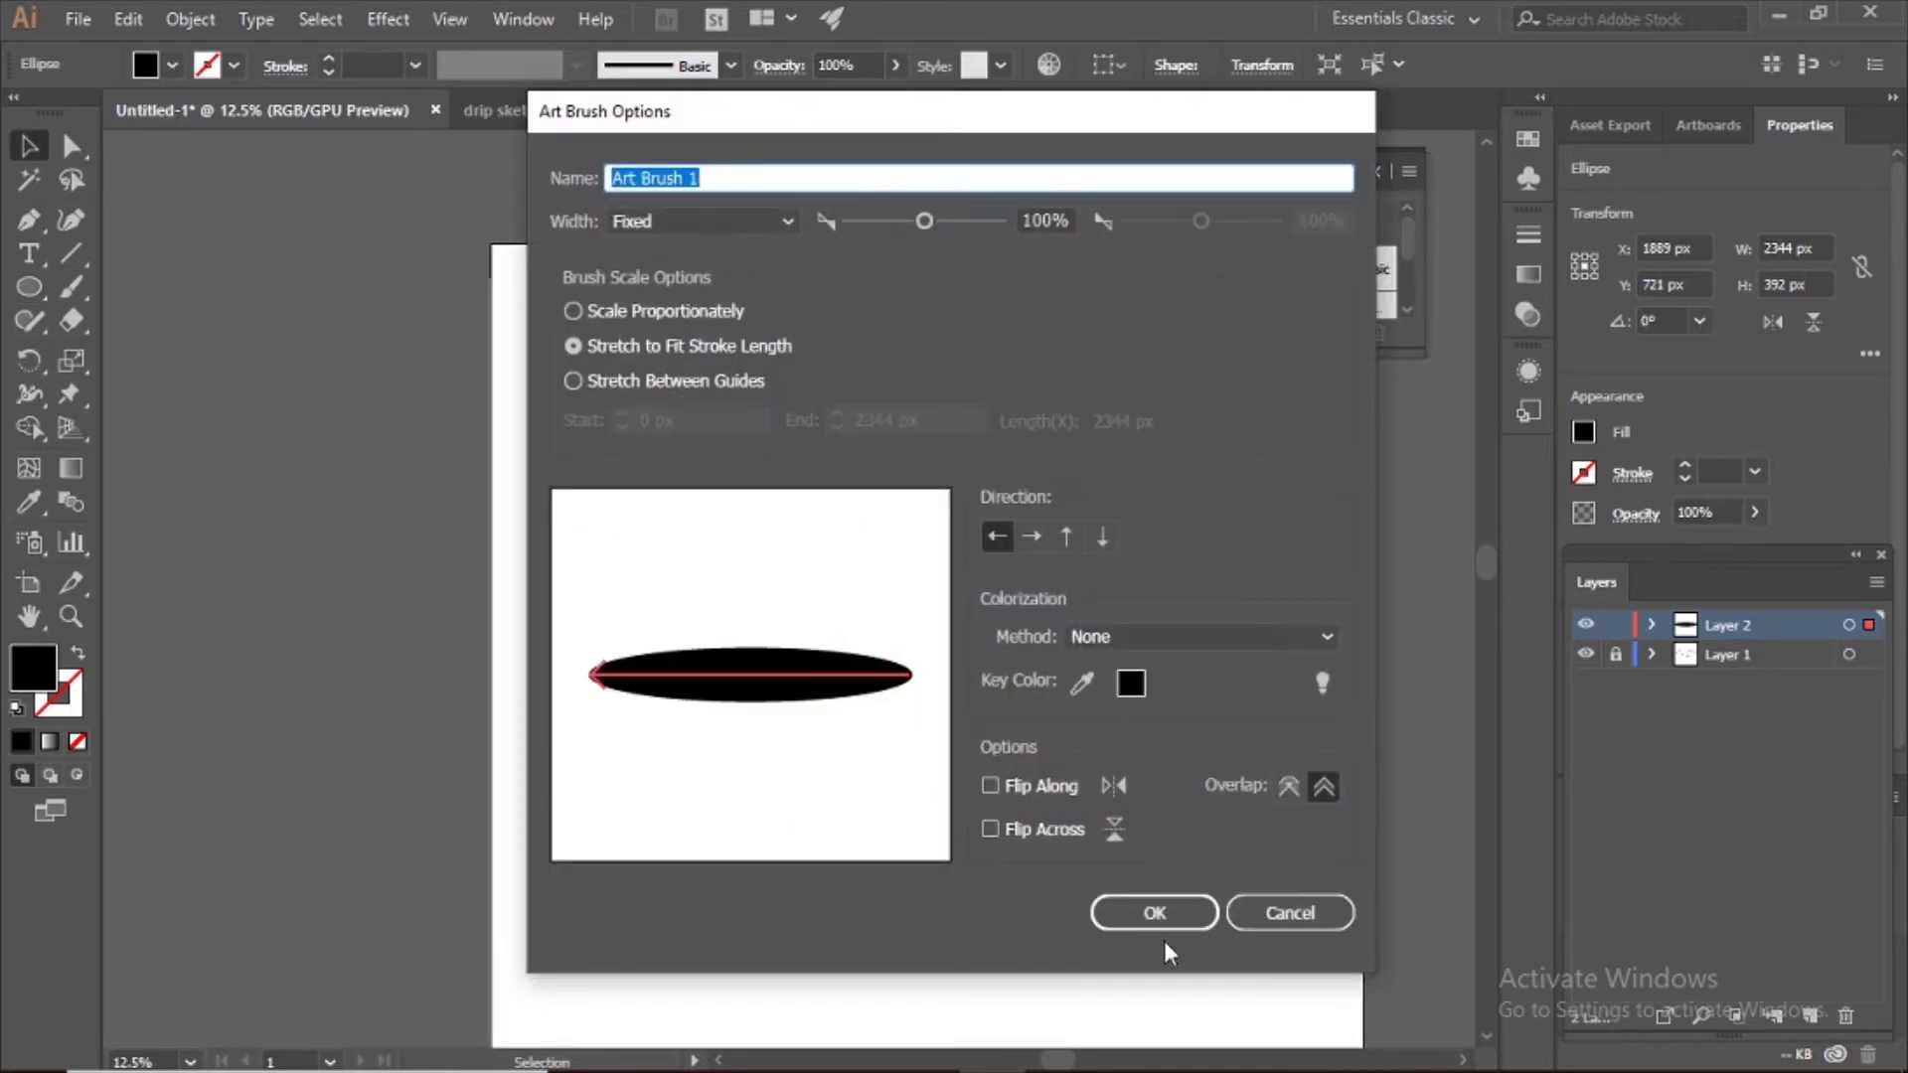
{"action": "left_click", "coordinate": [1163, 916]}
Step: Delete the source ellipse and paint a wavy test stroke with the new art brush
{"action": "key", "text": "Delete"}
{"action": "key", "text": "b"}
{"action": "left_click_drag", "start_coordinate": [919, 382], "coordinate": [925, 662]}
{"action": "key", "text": "v"}
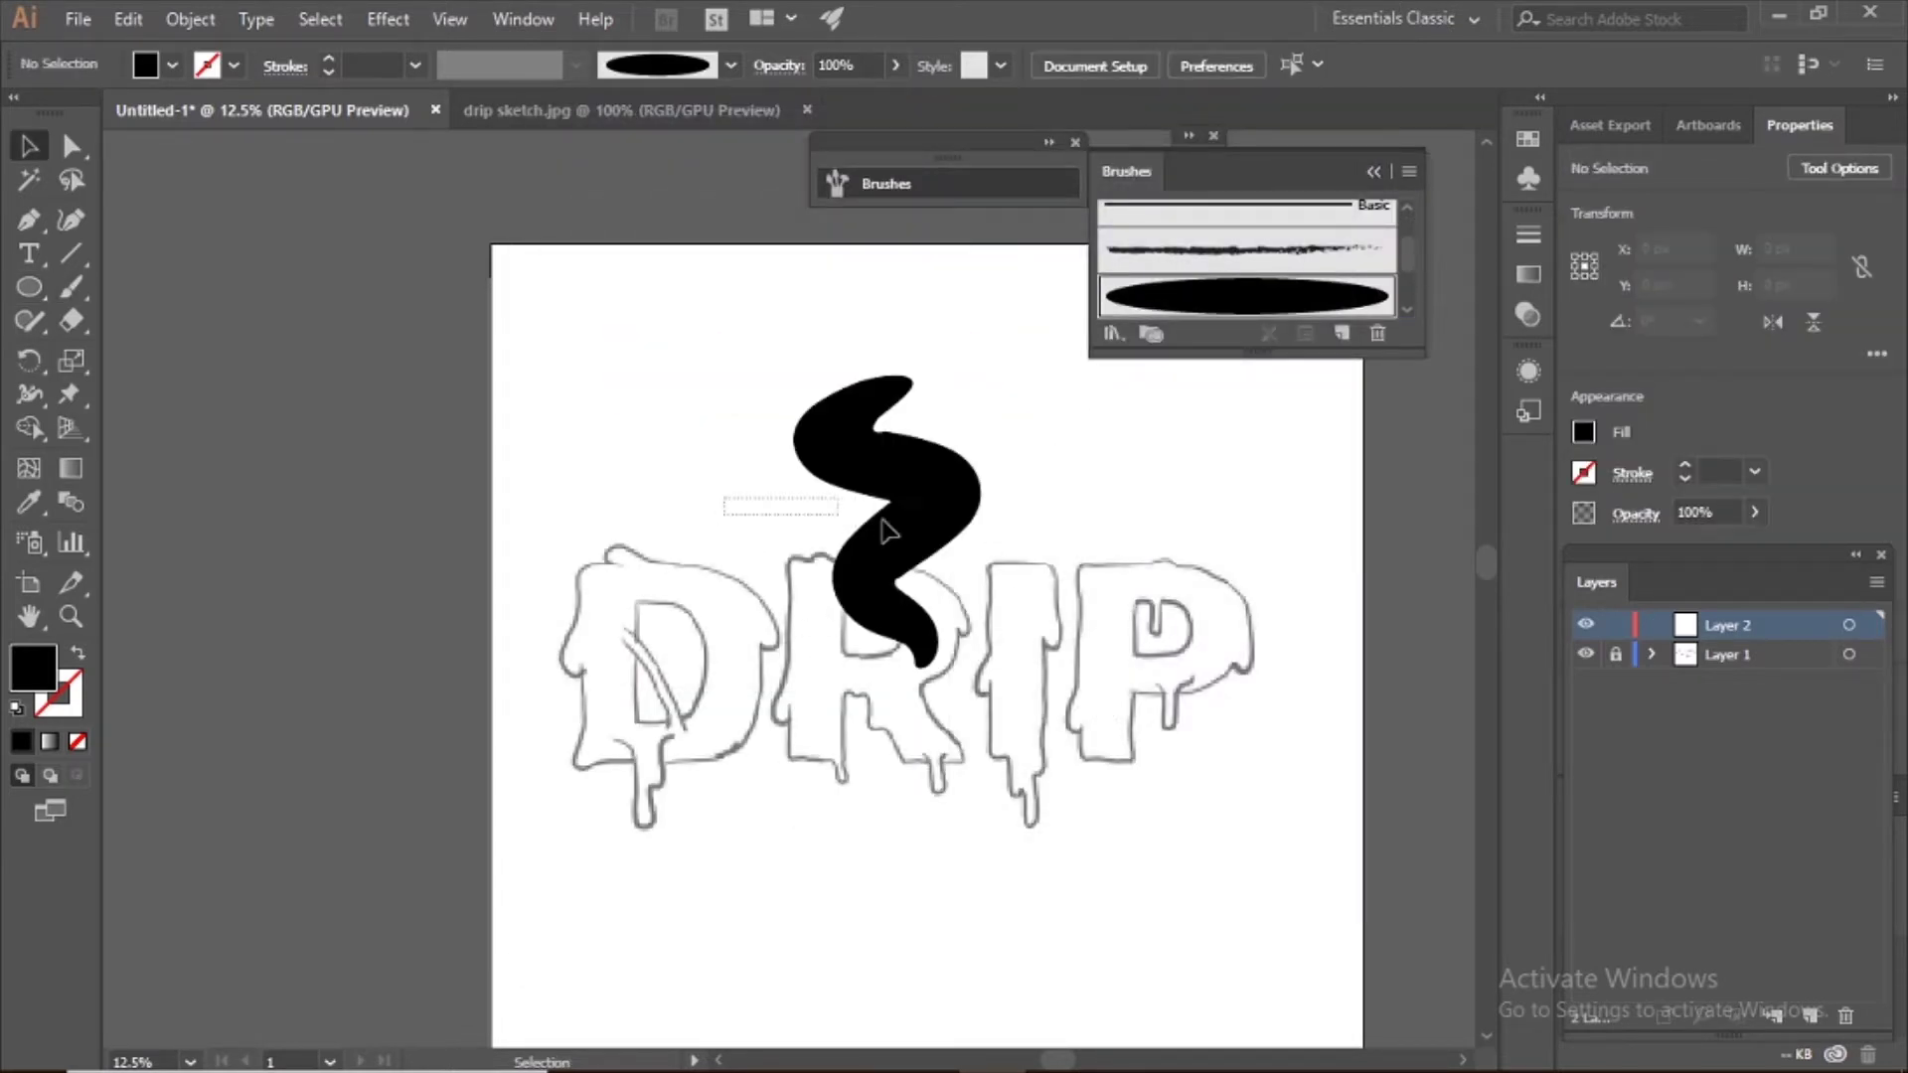
Step: Set the test stroke's weight to 0.1 pt and delete the stroke
{"action": "left_click", "coordinate": [884, 467]}
{"action": "left_click", "coordinate": [1724, 467]}
{"action": "type", "text": "1"}
{"action": "key", "text": "Return"}
{"action": "key", "text": "Delete"}
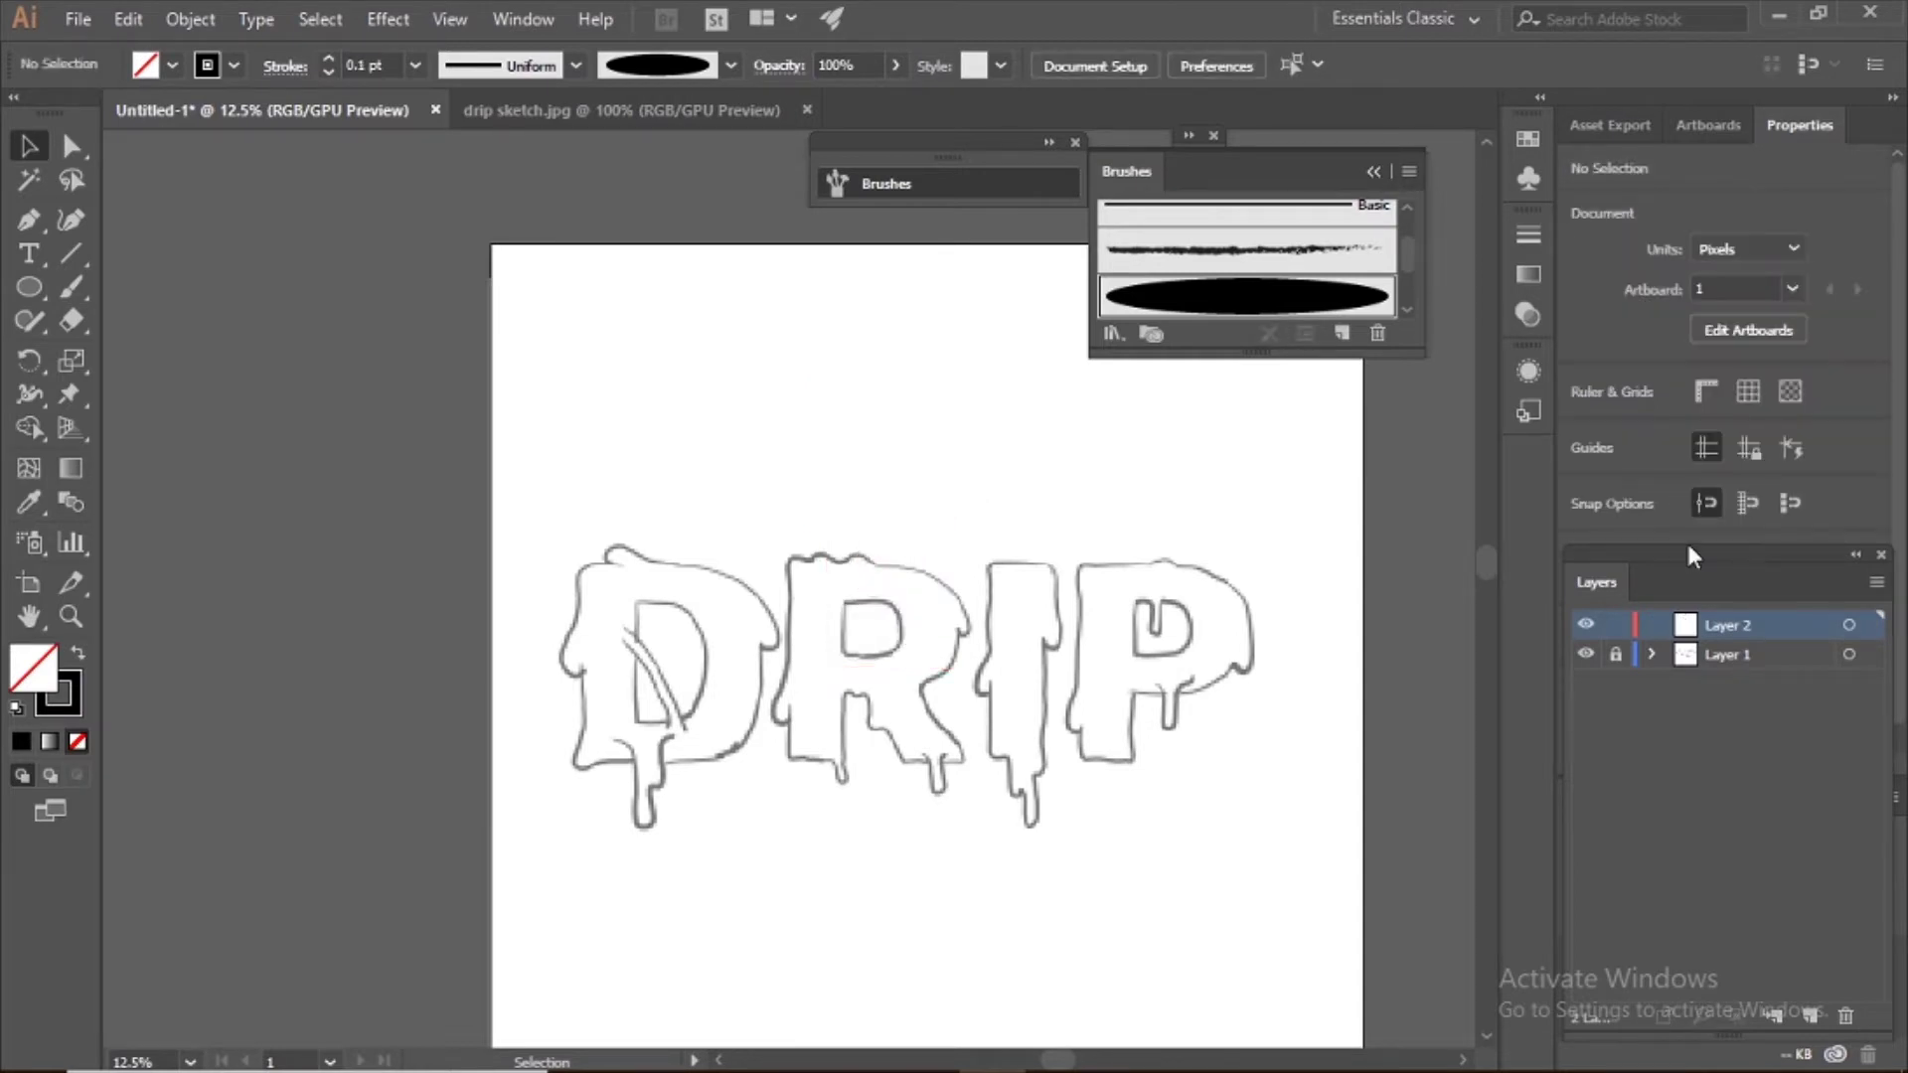
Step: Trace the D's upper-left edge and left side drip with the Paintbrush and the ellipse art brush
{"action": "key", "text": "ctrl+plus"}
{"action": "key", "text": "ctrl+plus"}
{"action": "key", "text": "ctrl+plus"}
{"action": "key", "text": "ctrl+plus"}
{"action": "key", "text": "b"}
{"action": "left_click_drag", "start_coordinate": [152, 677], "coordinate": [661, 524]}
{"action": "left_click_drag", "start_coordinate": [586, 347], "coordinate": [742, 322]}
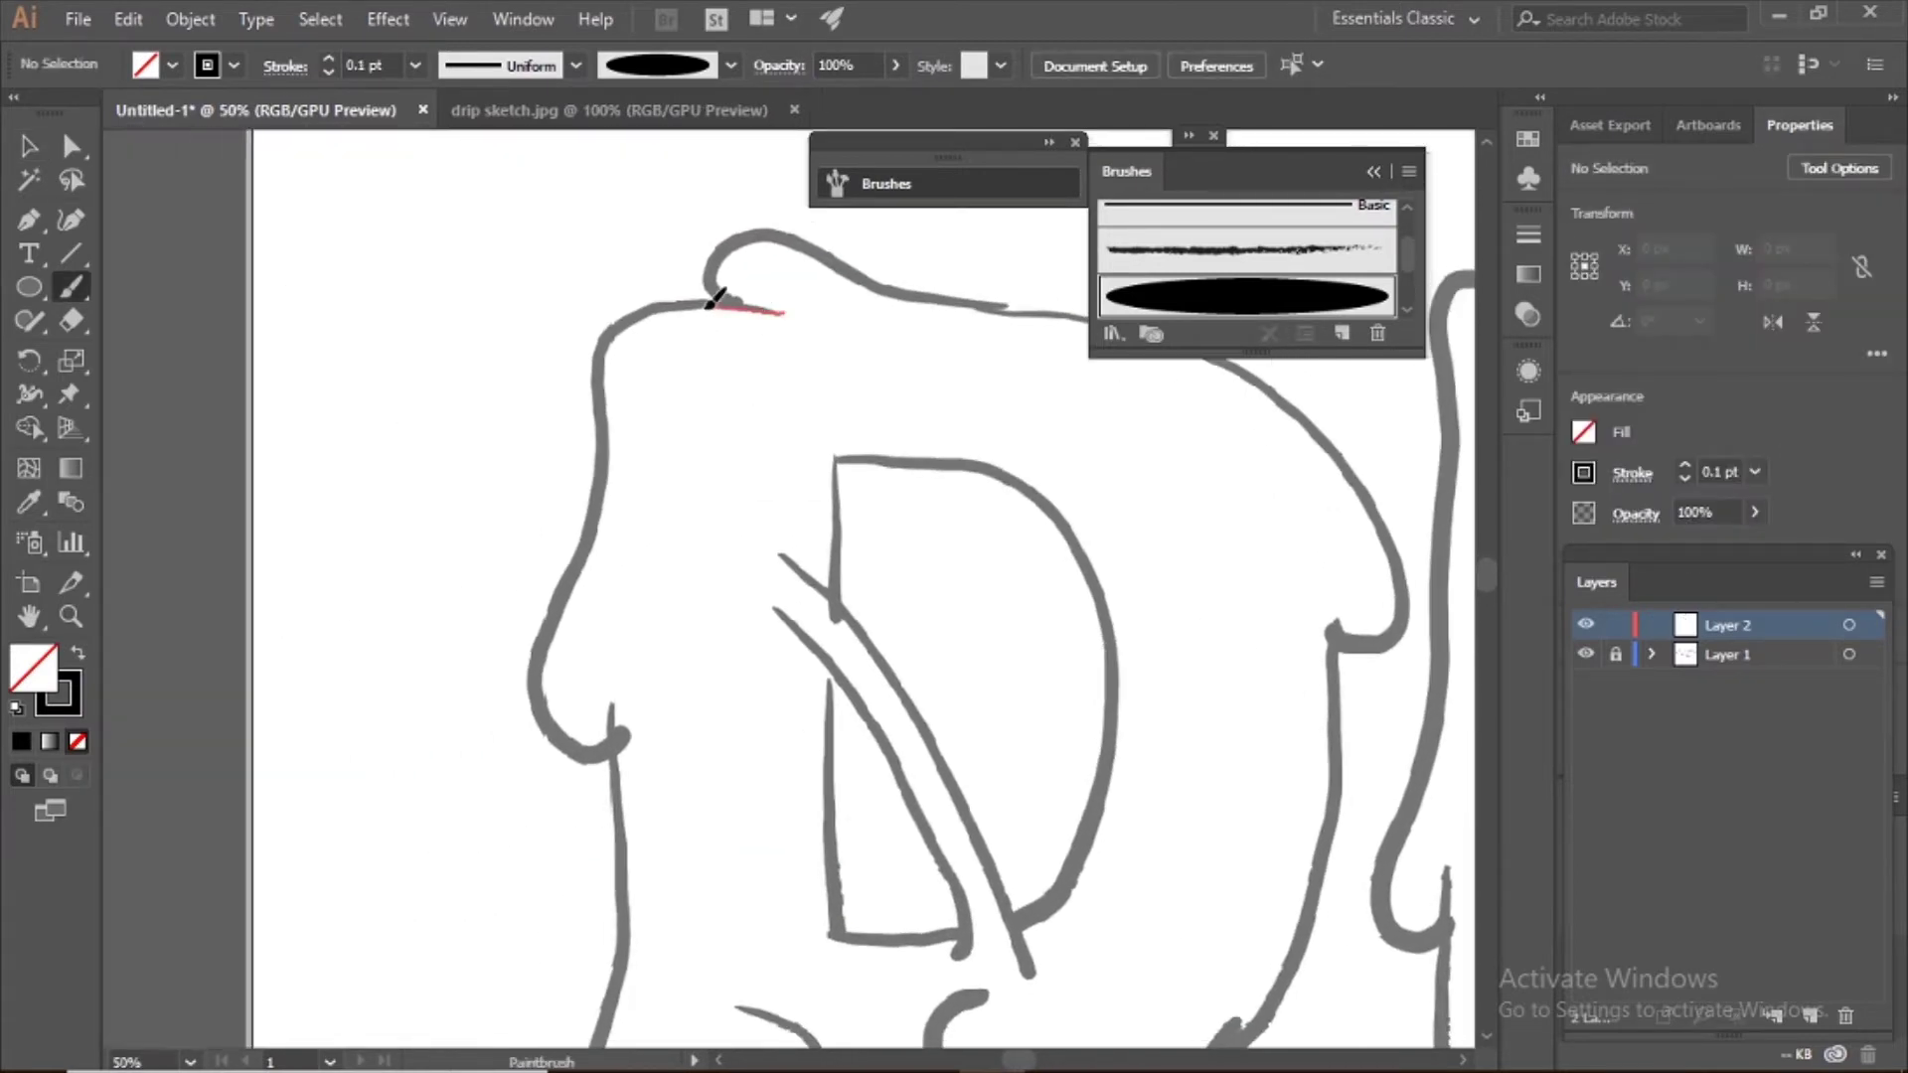
{"action": "left_click_drag", "start_coordinate": [601, 740], "coordinate": [644, 686]}
Step: Trace the D's lower-left edge and the long drip hanging below it
{"action": "scroll", "coordinate": [644, 685], "scroll_direction": "down", "scroll_amount": 5}
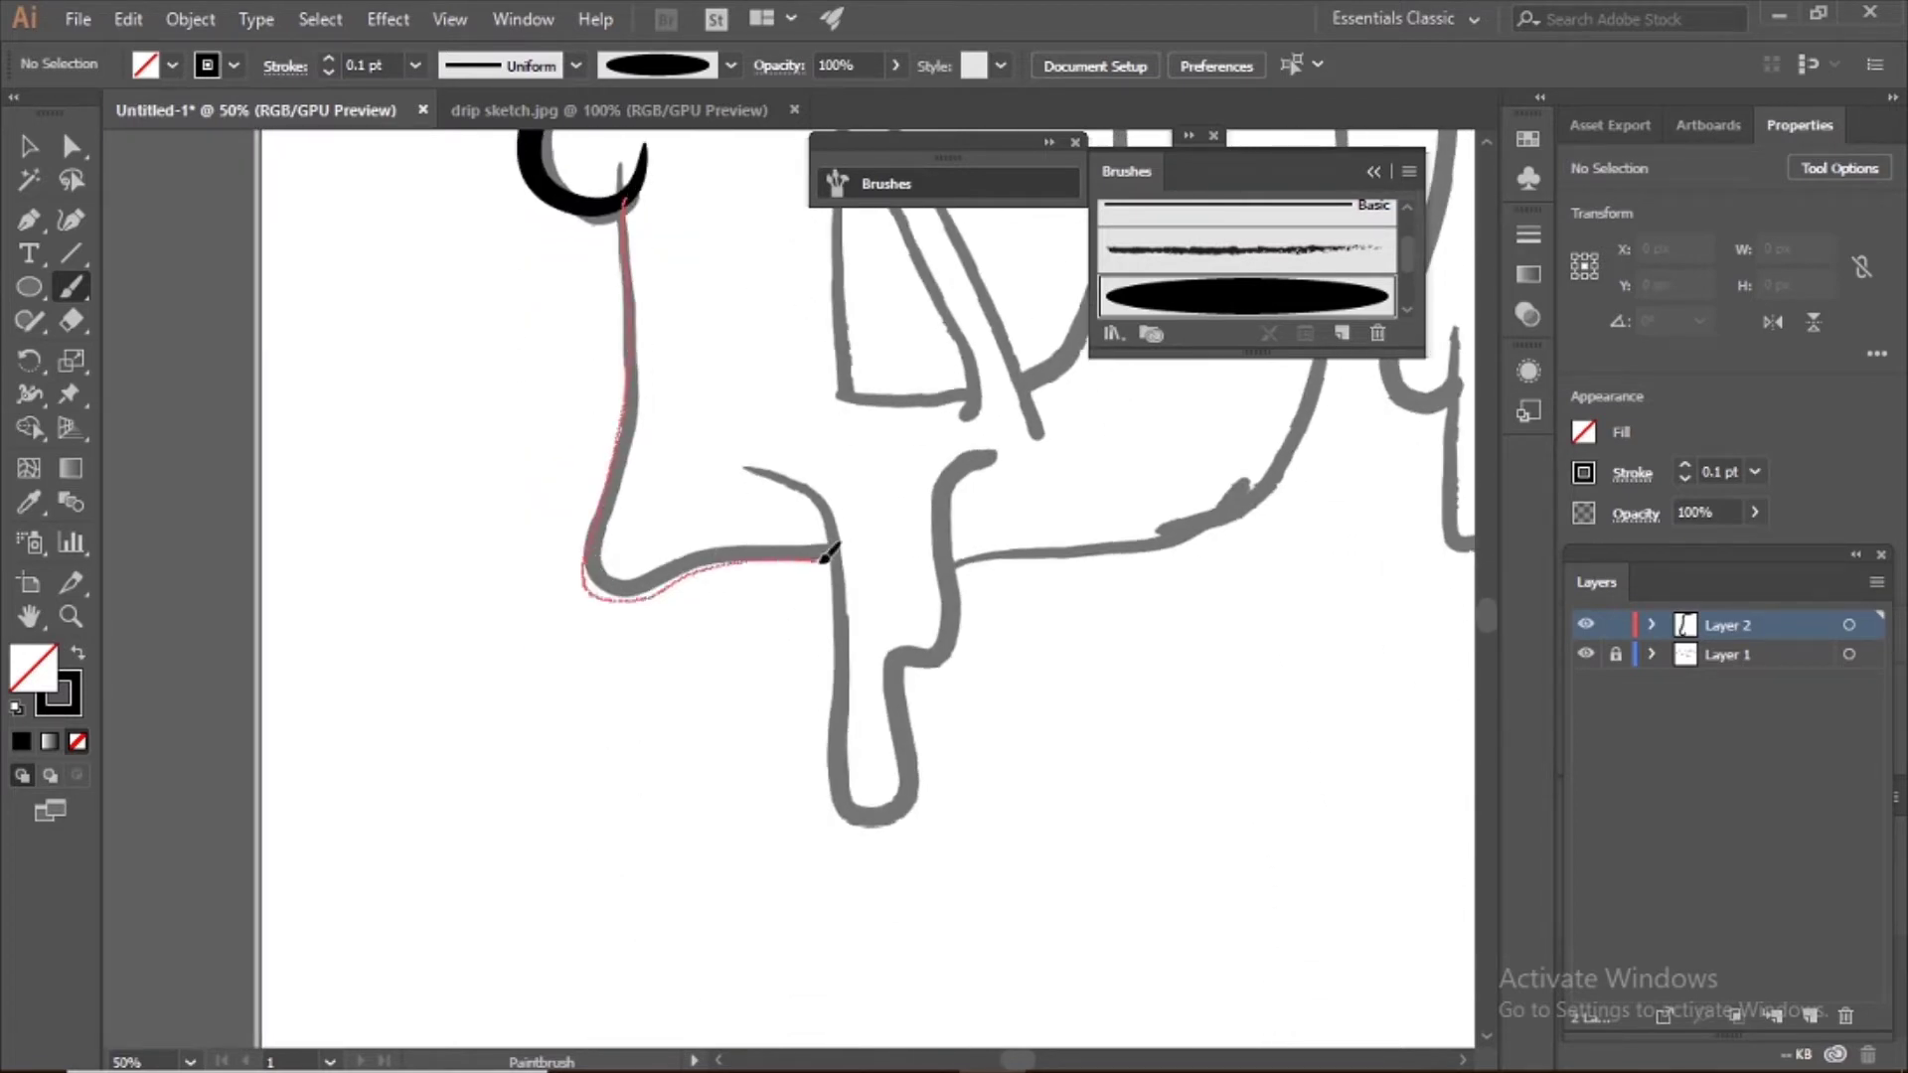
{"action": "left_click_drag", "start_coordinate": [822, 560], "coordinate": [840, 562]}
{"action": "left_click_drag", "start_coordinate": [853, 577], "coordinate": [725, 451]}
{"action": "left_click_drag", "start_coordinate": [603, 346], "coordinate": [712, 433]}
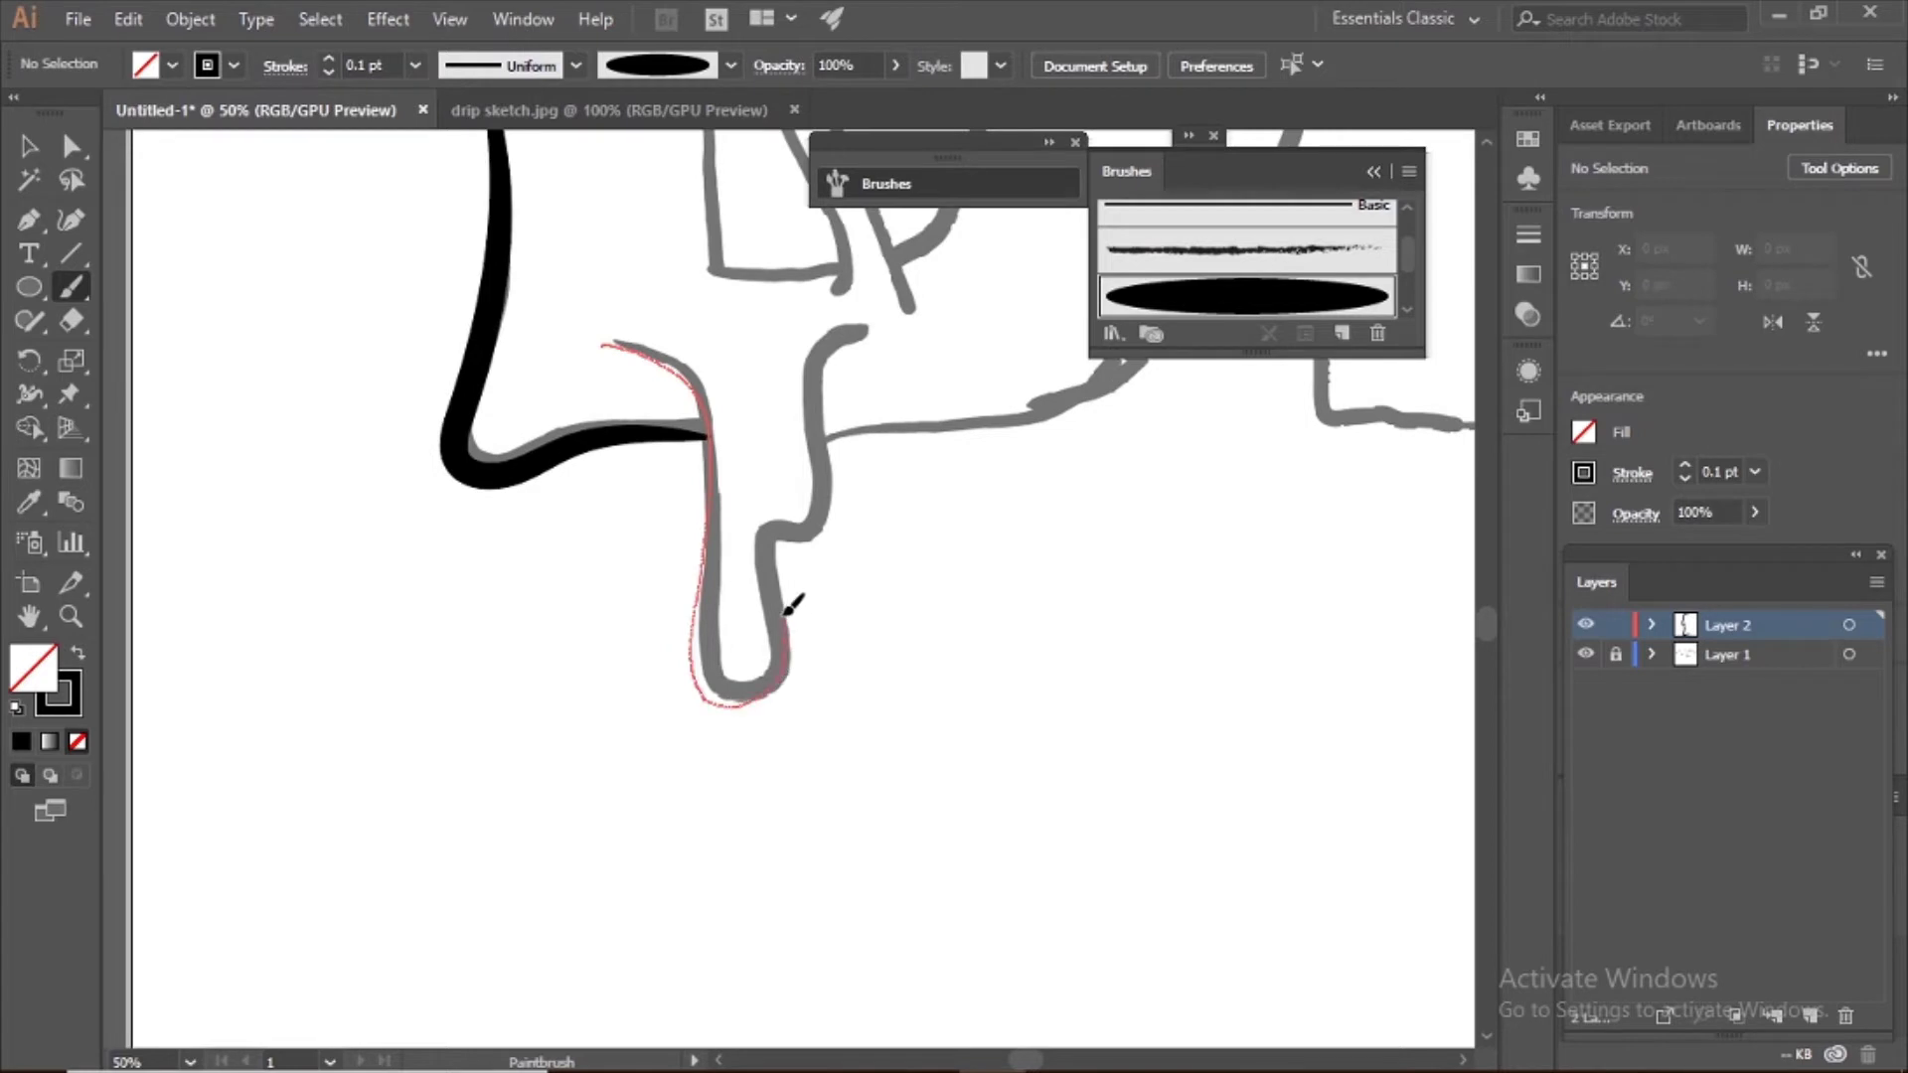
{"action": "left_click_drag", "start_coordinate": [894, 348], "coordinate": [894, 348]}
Step: Trace the D's lower-right edge and its top edge around to the right side drip
{"action": "scroll", "coordinate": [553, 639], "scroll_direction": "up", "scroll_amount": 3}
{"action": "scroll", "coordinate": [554, 639], "scroll_direction": "right", "scroll_amount": 3}
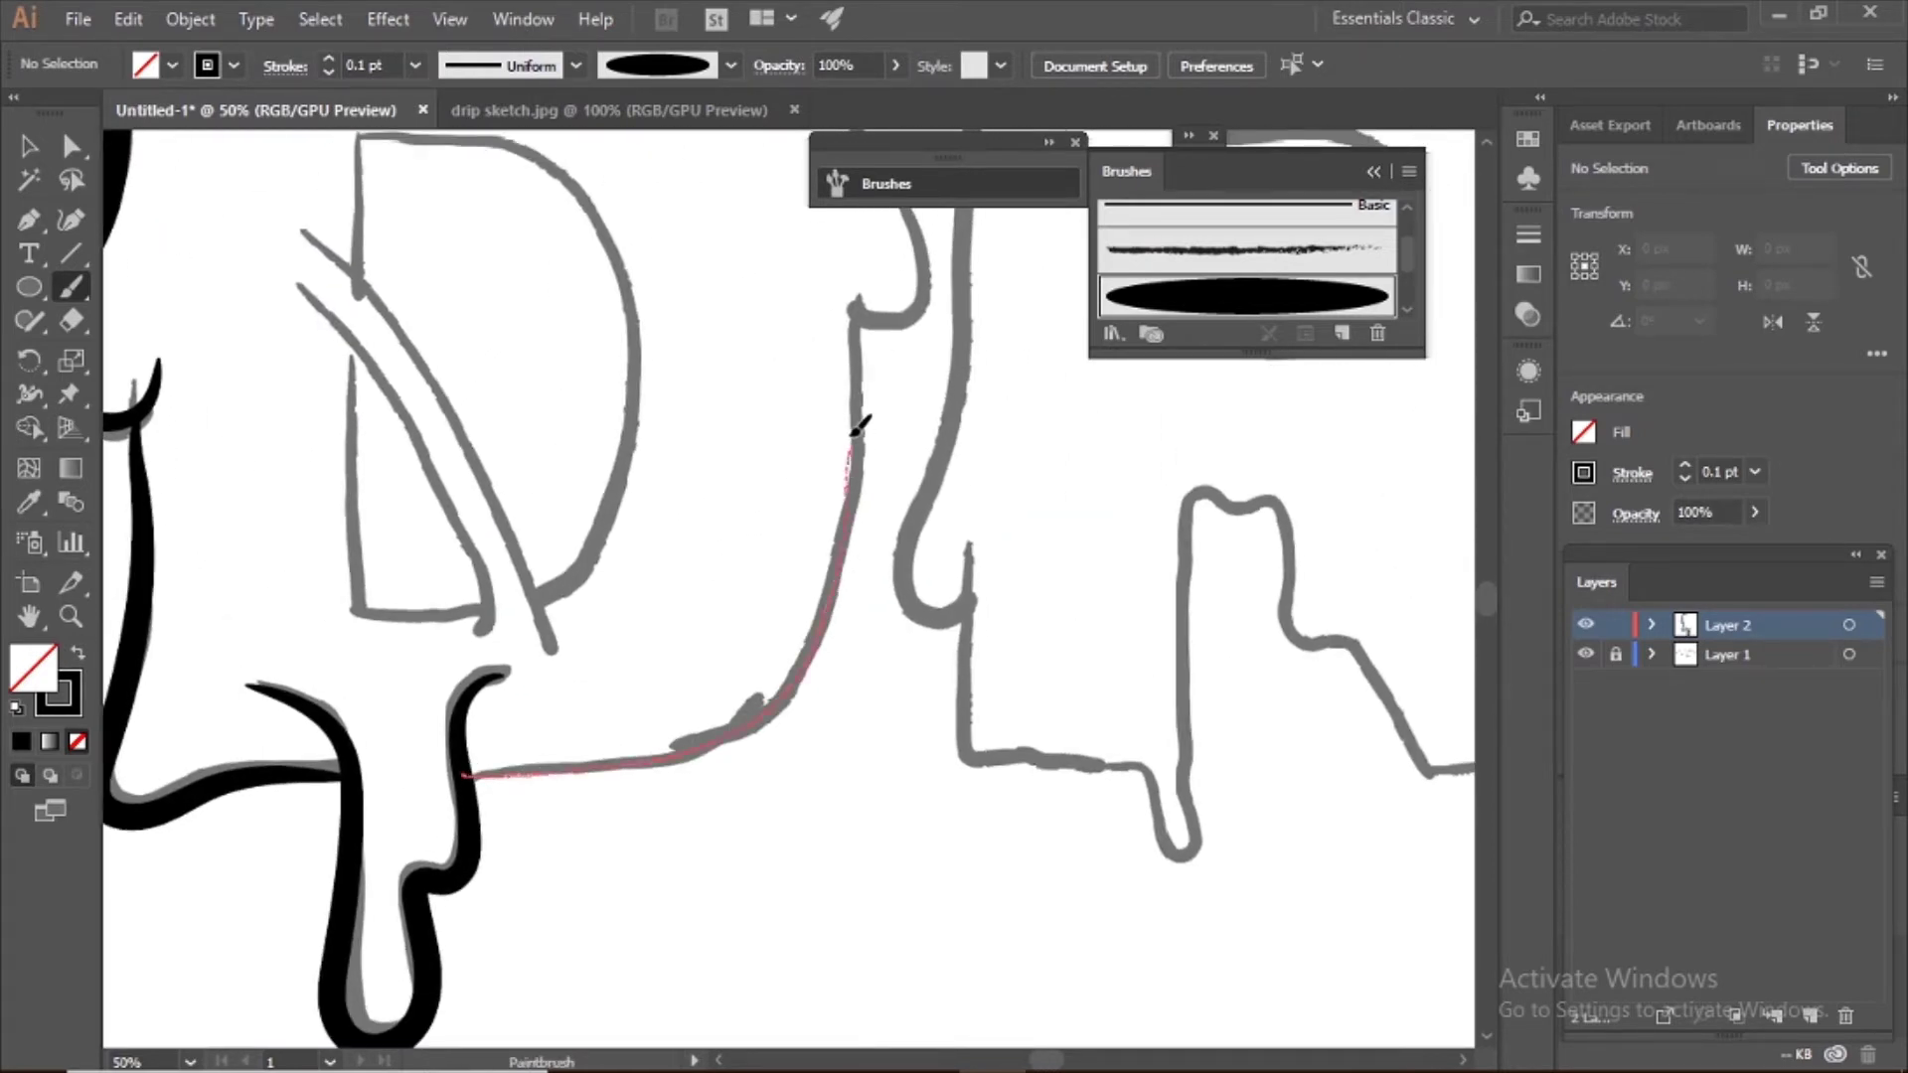
{"action": "left_click_drag", "start_coordinate": [857, 426], "coordinate": [861, 320]}
{"action": "scroll", "coordinate": [703, 308], "scroll_direction": "up", "scroll_amount": 3}
{"action": "mouse_move", "coordinate": [383, 310]}
{"action": "left_mouse_down"}
{"action": "mouse_move", "coordinate": [364, 205]}
{"action": "mouse_move", "coordinate": [632, 300]}
{"action": "left_mouse_up"}
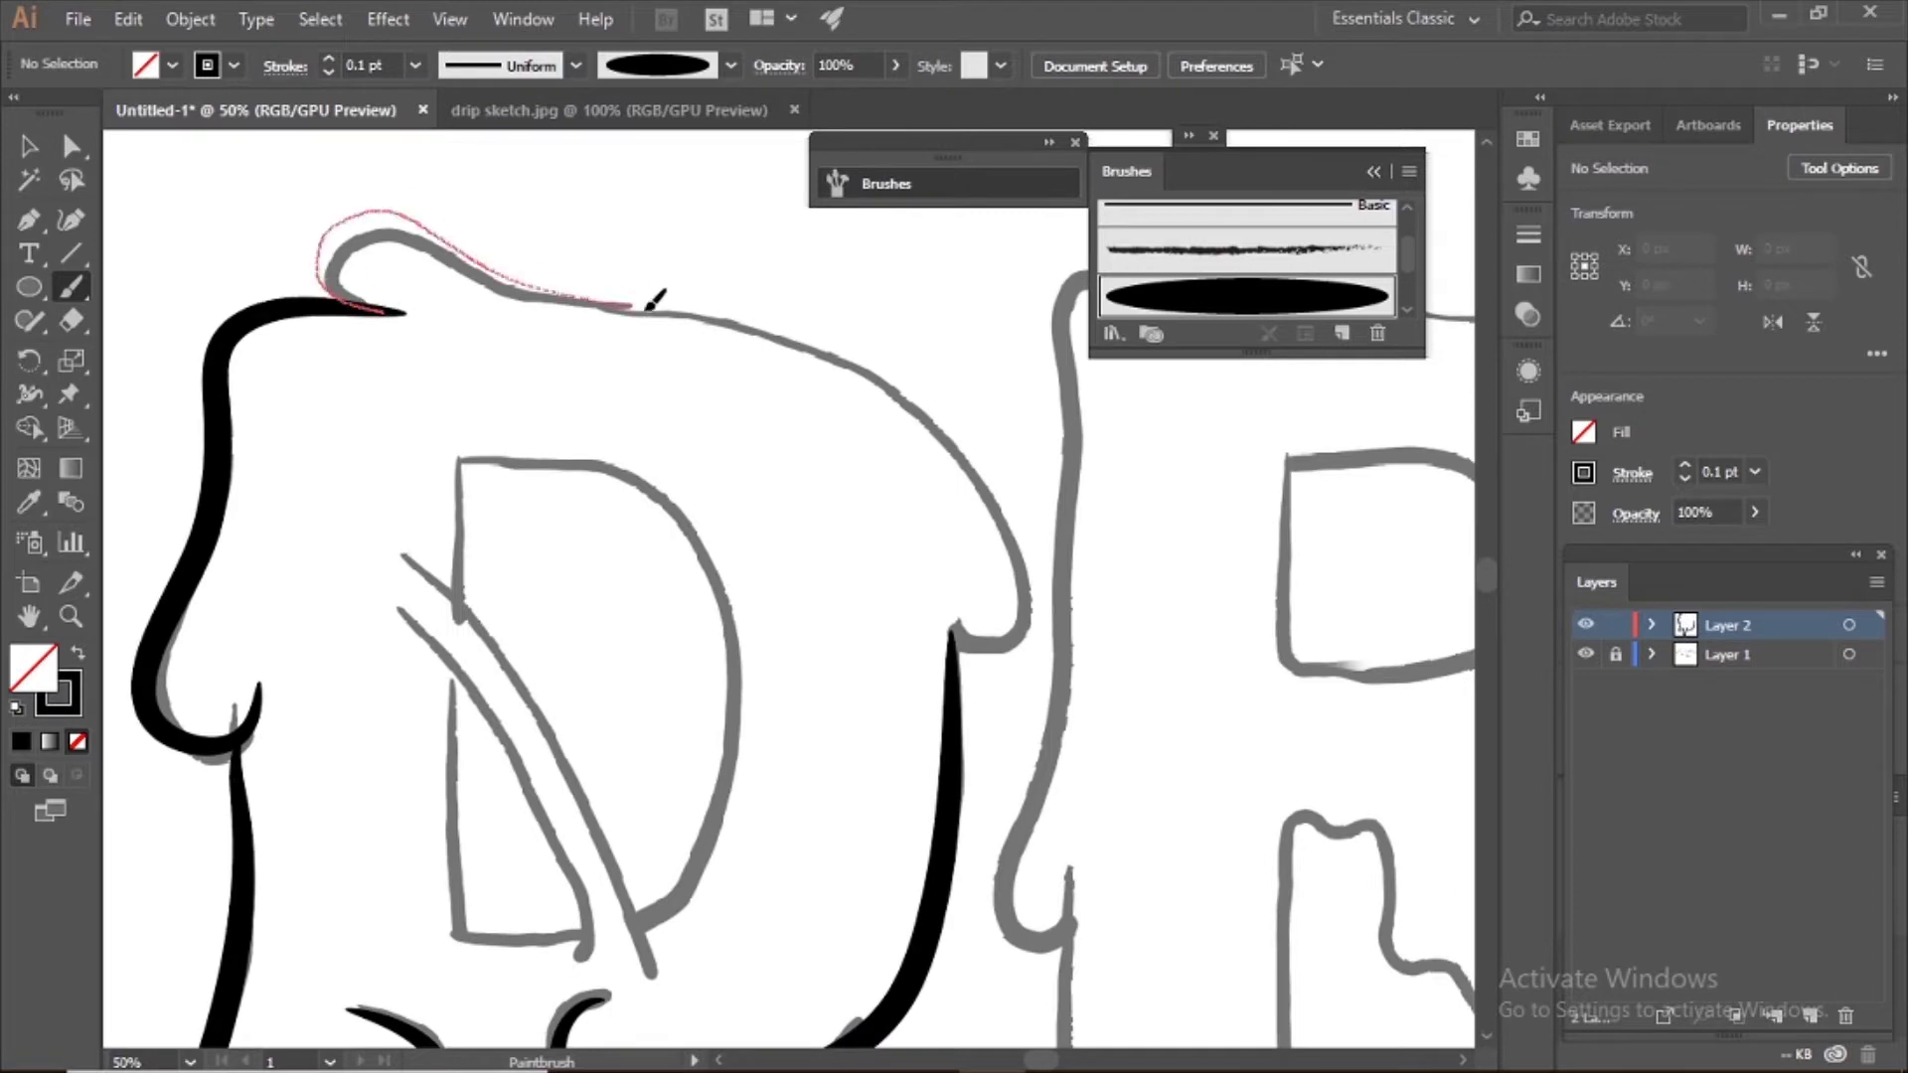
{"action": "left_click_drag", "start_coordinate": [1031, 579], "coordinate": [952, 634]}
Step: Adjust the traced stroke on the D's right side so its upper end reaches inside the side drip
{"action": "left_click_drag", "start_coordinate": [853, 781], "coordinate": [794, 569]}
{"action": "left_click", "coordinate": [891, 545], "text": "ctrl"}
{"action": "mouse_move", "coordinate": [870, 468]}
{"action": "left_mouse_down"}
{"action": "mouse_move", "coordinate": [864, 579]}
{"action": "mouse_move", "coordinate": [857, 425]}
{"action": "left_mouse_up"}
{"action": "mouse_move", "coordinate": [659, 647]}
{"action": "left_mouse_down"}
{"action": "mouse_move", "coordinate": [937, 494]}
{"action": "mouse_move", "coordinate": [805, 451]}
{"action": "left_mouse_up"}
Step: Trace the edges of the D's inner opening with the Paintbrush
{"action": "mouse_move", "coordinate": [597, 337]}
{"action": "left_mouse_down"}
{"action": "mouse_move", "coordinate": [583, 430]}
{"action": "mouse_move", "coordinate": [586, 405]}
{"action": "left_mouse_up"}
{"action": "left_click_drag", "start_coordinate": [523, 265], "coordinate": [527, 299]}
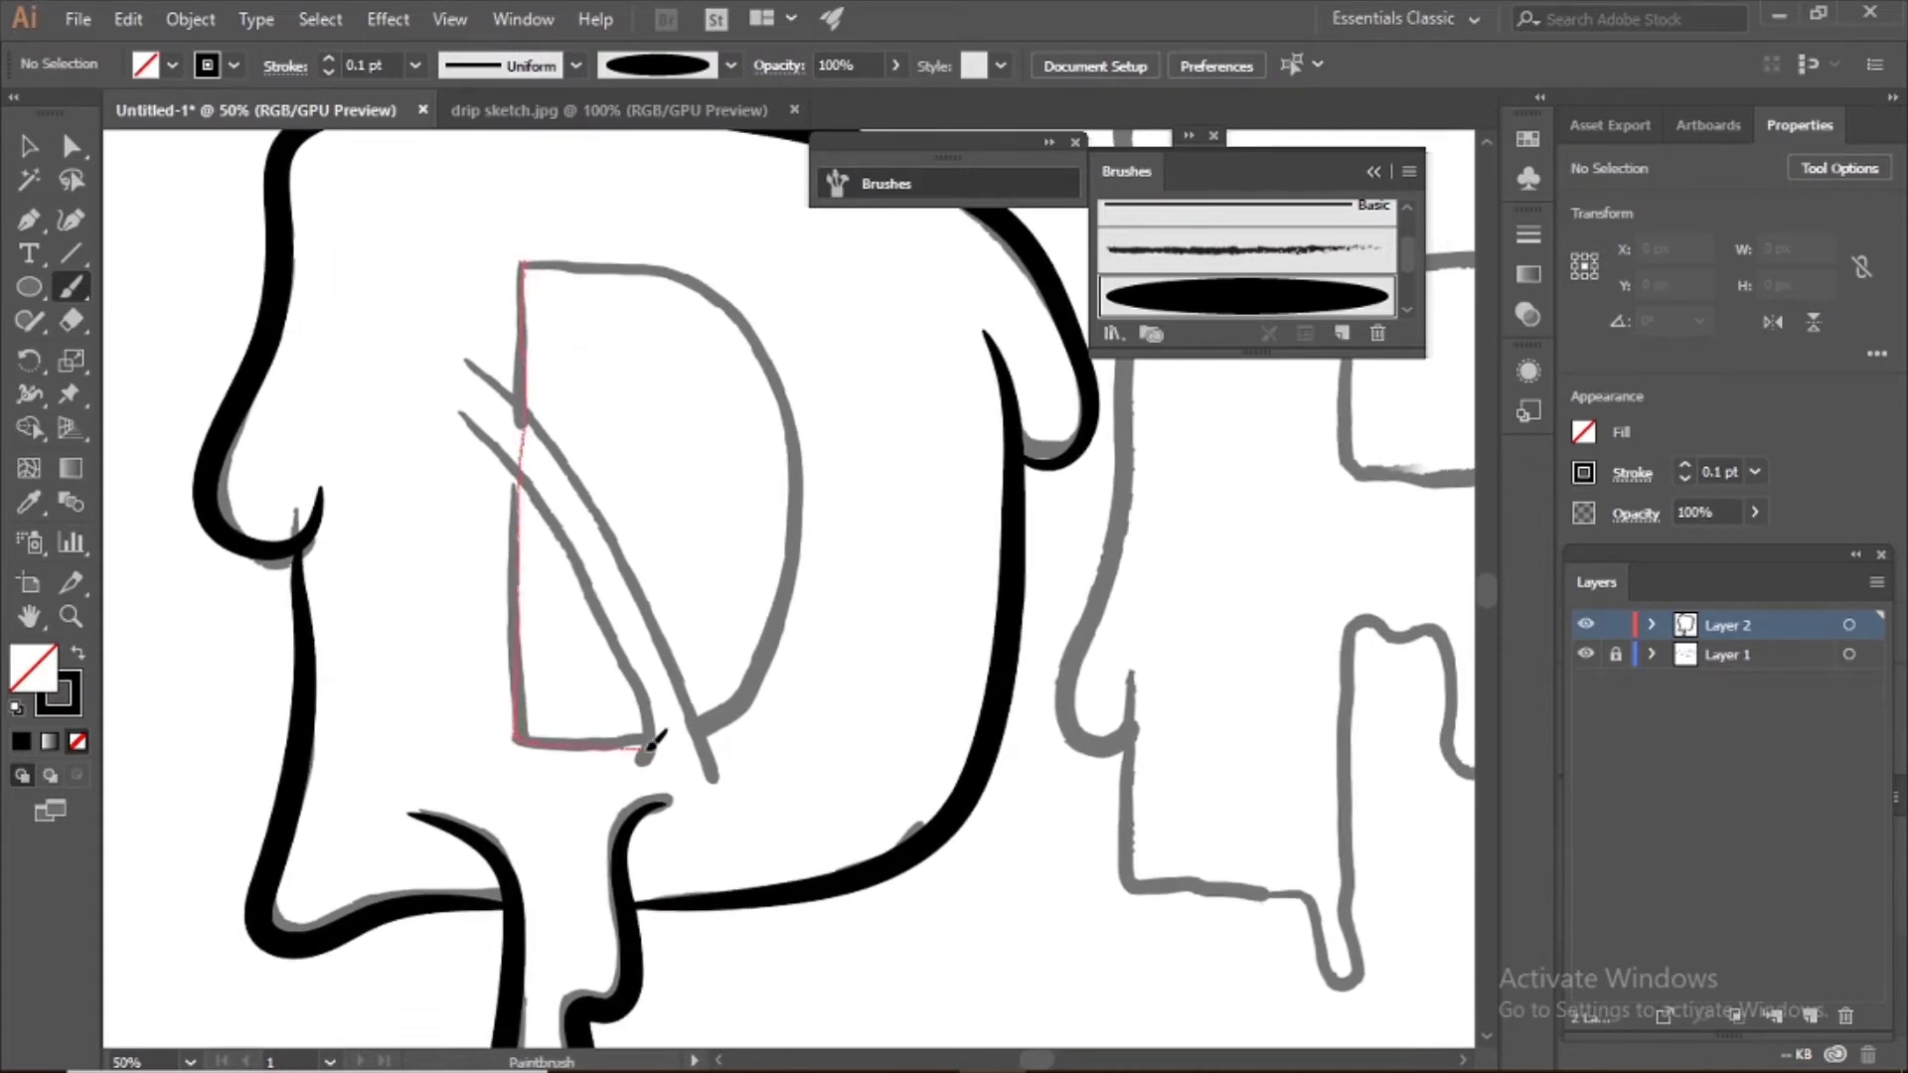
{"action": "left_click_drag", "start_coordinate": [522, 472], "coordinate": [523, 465]}
Step: Trace the R's wavy top edge and its left side down to the side drip, adjusting the stroke
{"action": "scroll", "coordinate": [745, 541], "scroll_direction": "right", "scroll_amount": 4}
{"action": "left_click_drag", "start_coordinate": [934, 346], "coordinate": [878, 310]}
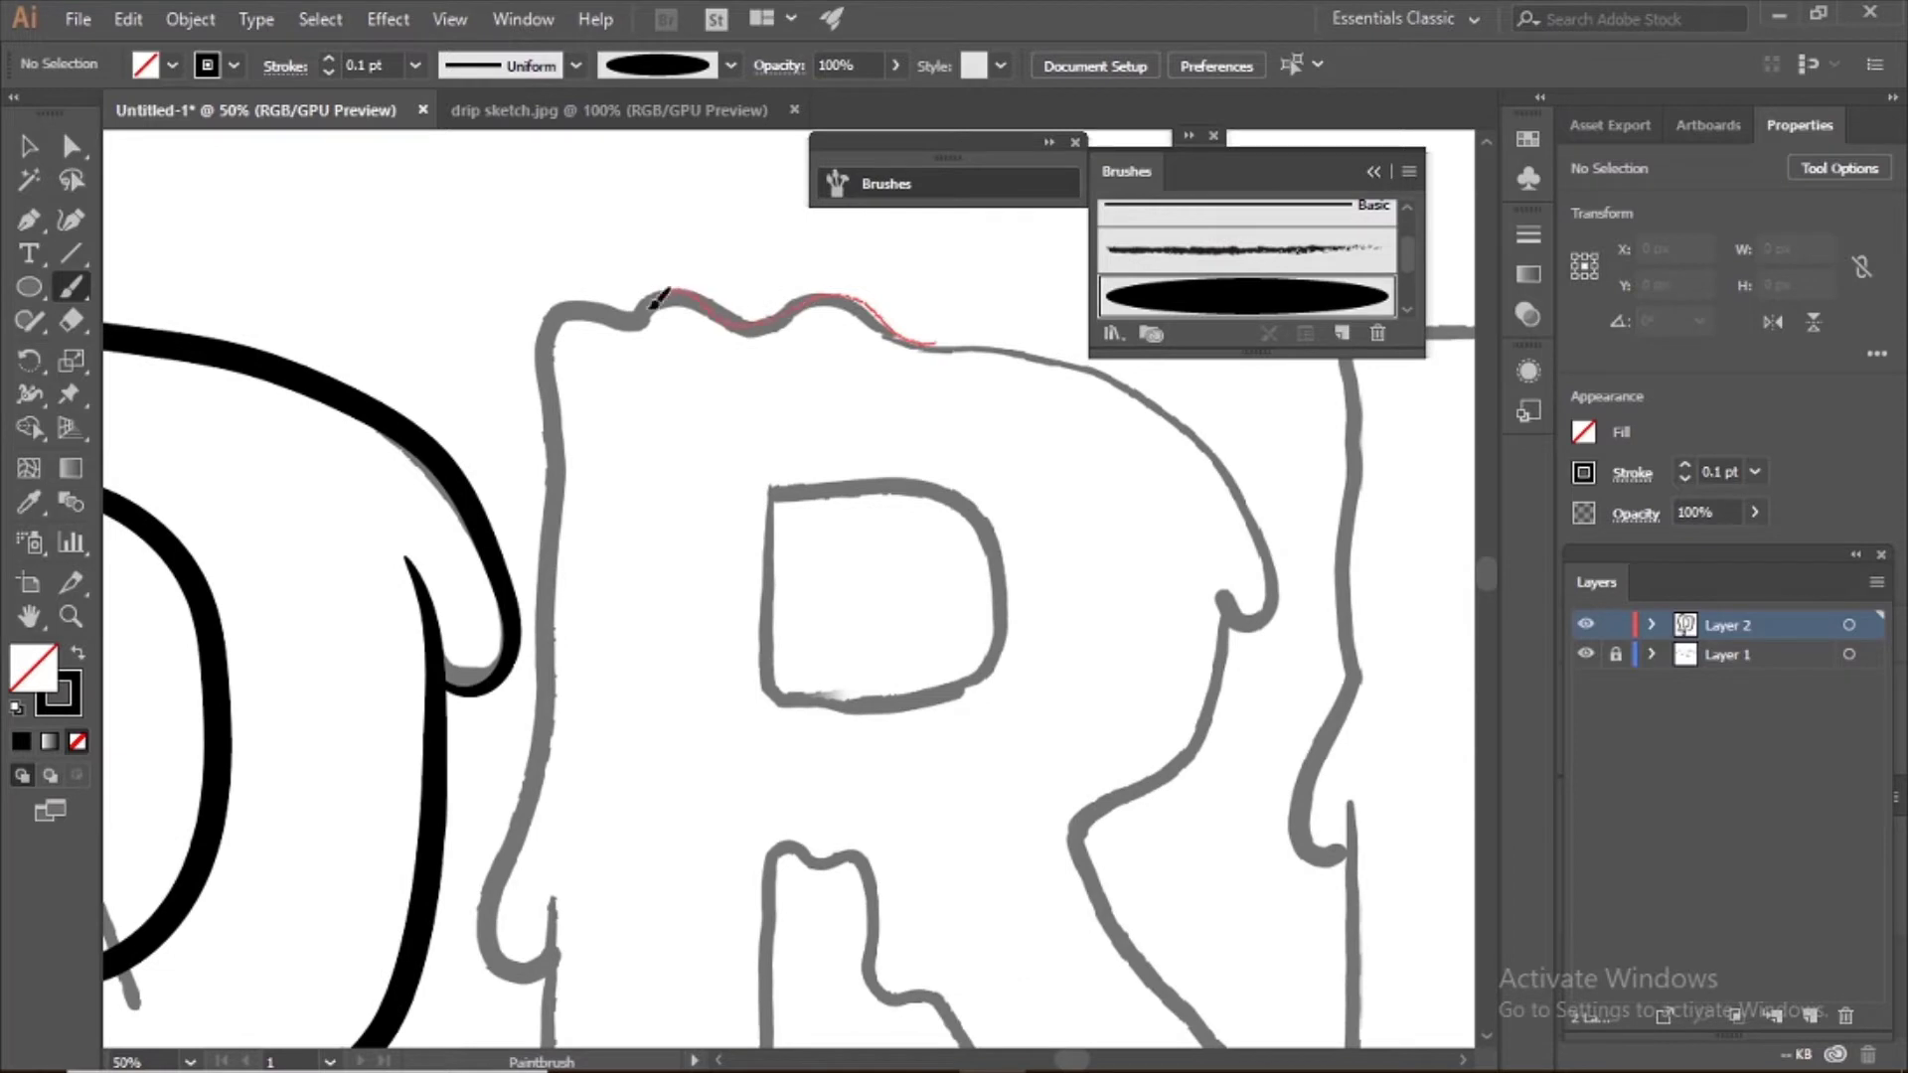
{"action": "left_click_drag", "start_coordinate": [545, 966], "coordinate": [554, 946]}
{"action": "left_click_drag", "start_coordinate": [763, 756], "coordinate": [928, 194]}
{"action": "left_click", "coordinate": [686, 392], "text": "ctrl"}
{"action": "left_click", "coordinate": [673, 430], "text": "ctrl"}
{"action": "left_click_drag", "start_coordinate": [673, 430], "coordinate": [619, 529]}
Step: Trace the R's left leg, bottom edge, notch between the legs and the drip on its right foot with the Paintbrush
{"action": "left_click_drag", "start_coordinate": [660, 425], "coordinate": [660, 522]}
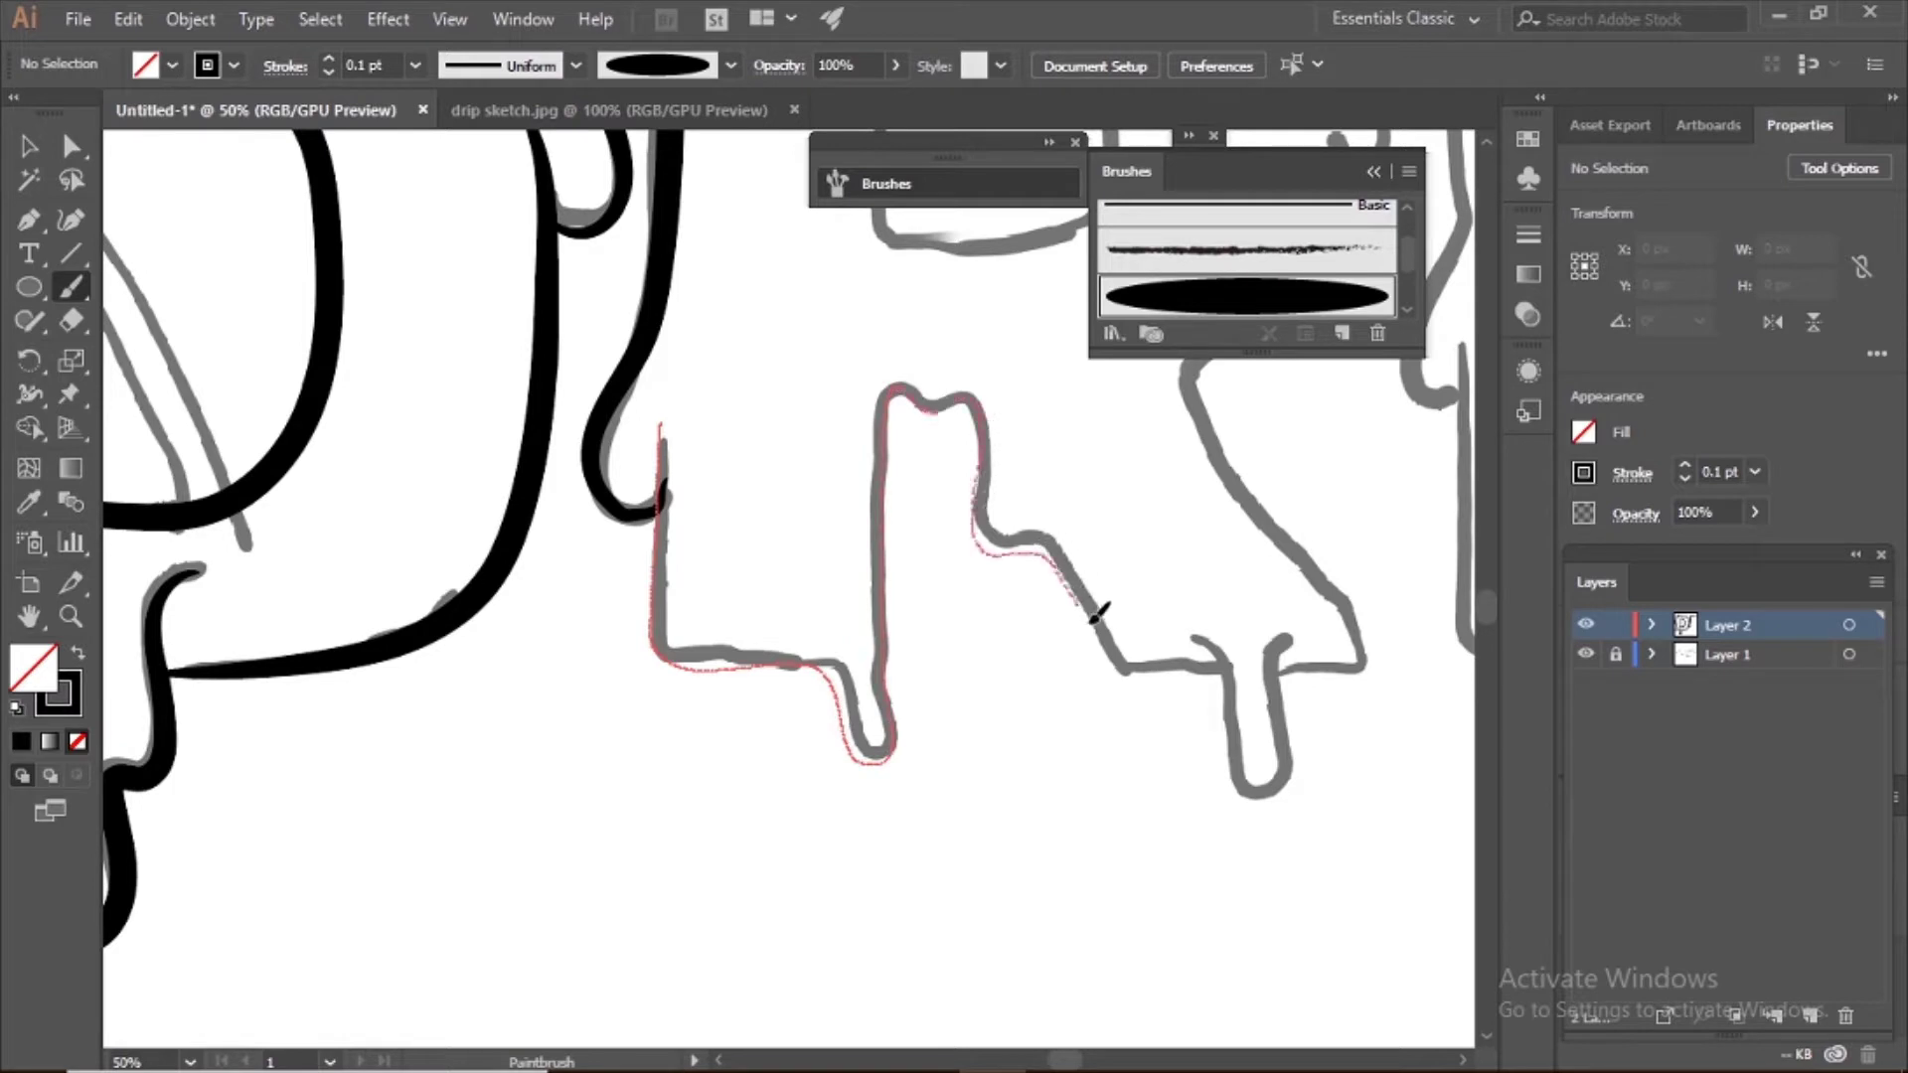
{"action": "left_click_drag", "start_coordinate": [1232, 676], "coordinate": [1232, 677]}
{"action": "scroll", "coordinate": [481, 627], "scroll_direction": "right", "scroll_amount": 4}
{"action": "scroll", "coordinate": [481, 626], "scroll_direction": "down", "scroll_amount": 1}
{"action": "left_click_drag", "start_coordinate": [587, 562], "coordinate": [641, 583]}
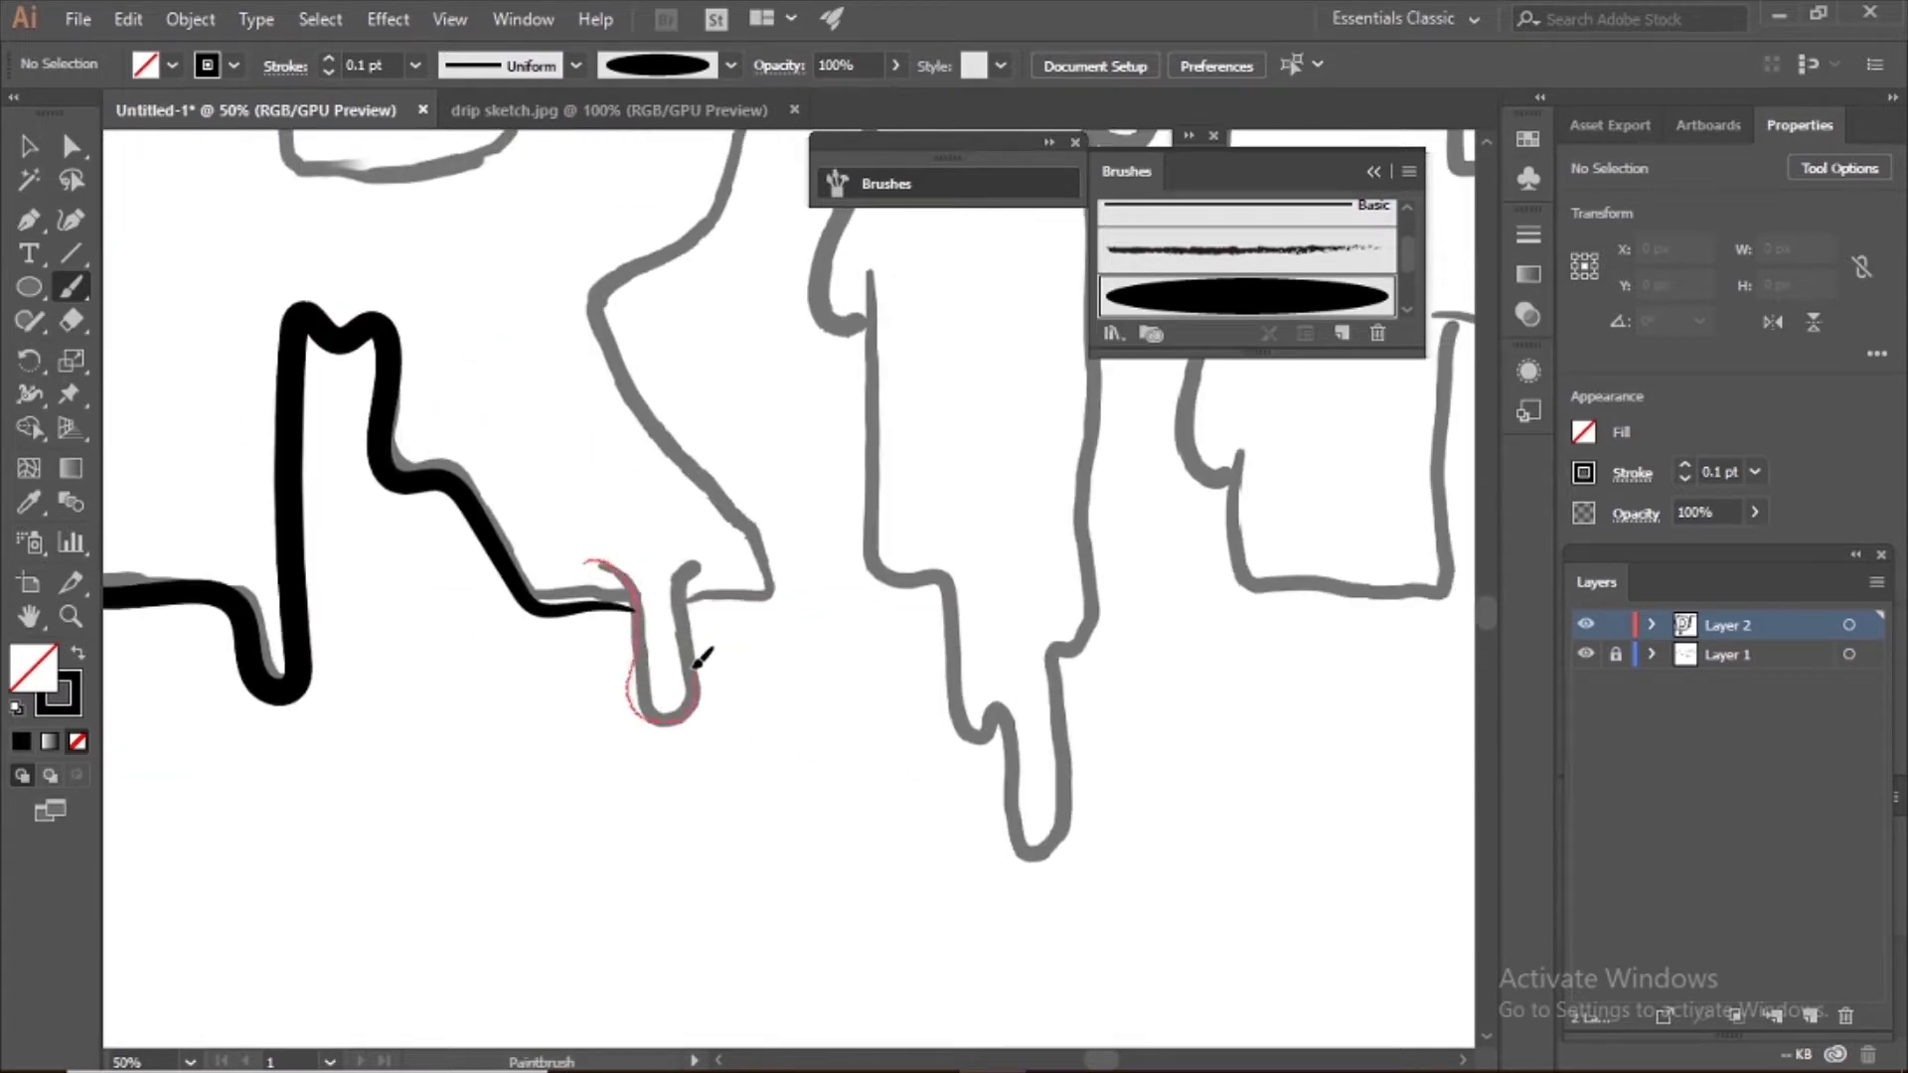
{"action": "left_click_drag", "start_coordinate": [696, 664], "coordinate": [692, 568]}
Step: Trace the R's right leg up to the bowl and its rounded upper-right edge down to the side drip
{"action": "scroll", "coordinate": [693, 568], "scroll_direction": "up", "scroll_amount": 2}
{"action": "left_click_drag", "start_coordinate": [695, 817], "coordinate": [737, 801]}
{"action": "mouse_move", "coordinate": [725, 672]}
{"action": "left_mouse_down"}
{"action": "mouse_move", "coordinate": [653, 474]}
{"action": "mouse_move", "coordinate": [763, 283]}
{"action": "left_mouse_up"}
{"action": "left_click_drag", "start_coordinate": [628, 230], "coordinate": [753, 531]}
{"action": "left_click", "coordinate": [581, 315], "text": "ctrl"}
{"action": "left_click_drag", "start_coordinate": [587, 312], "coordinate": [839, 384]}
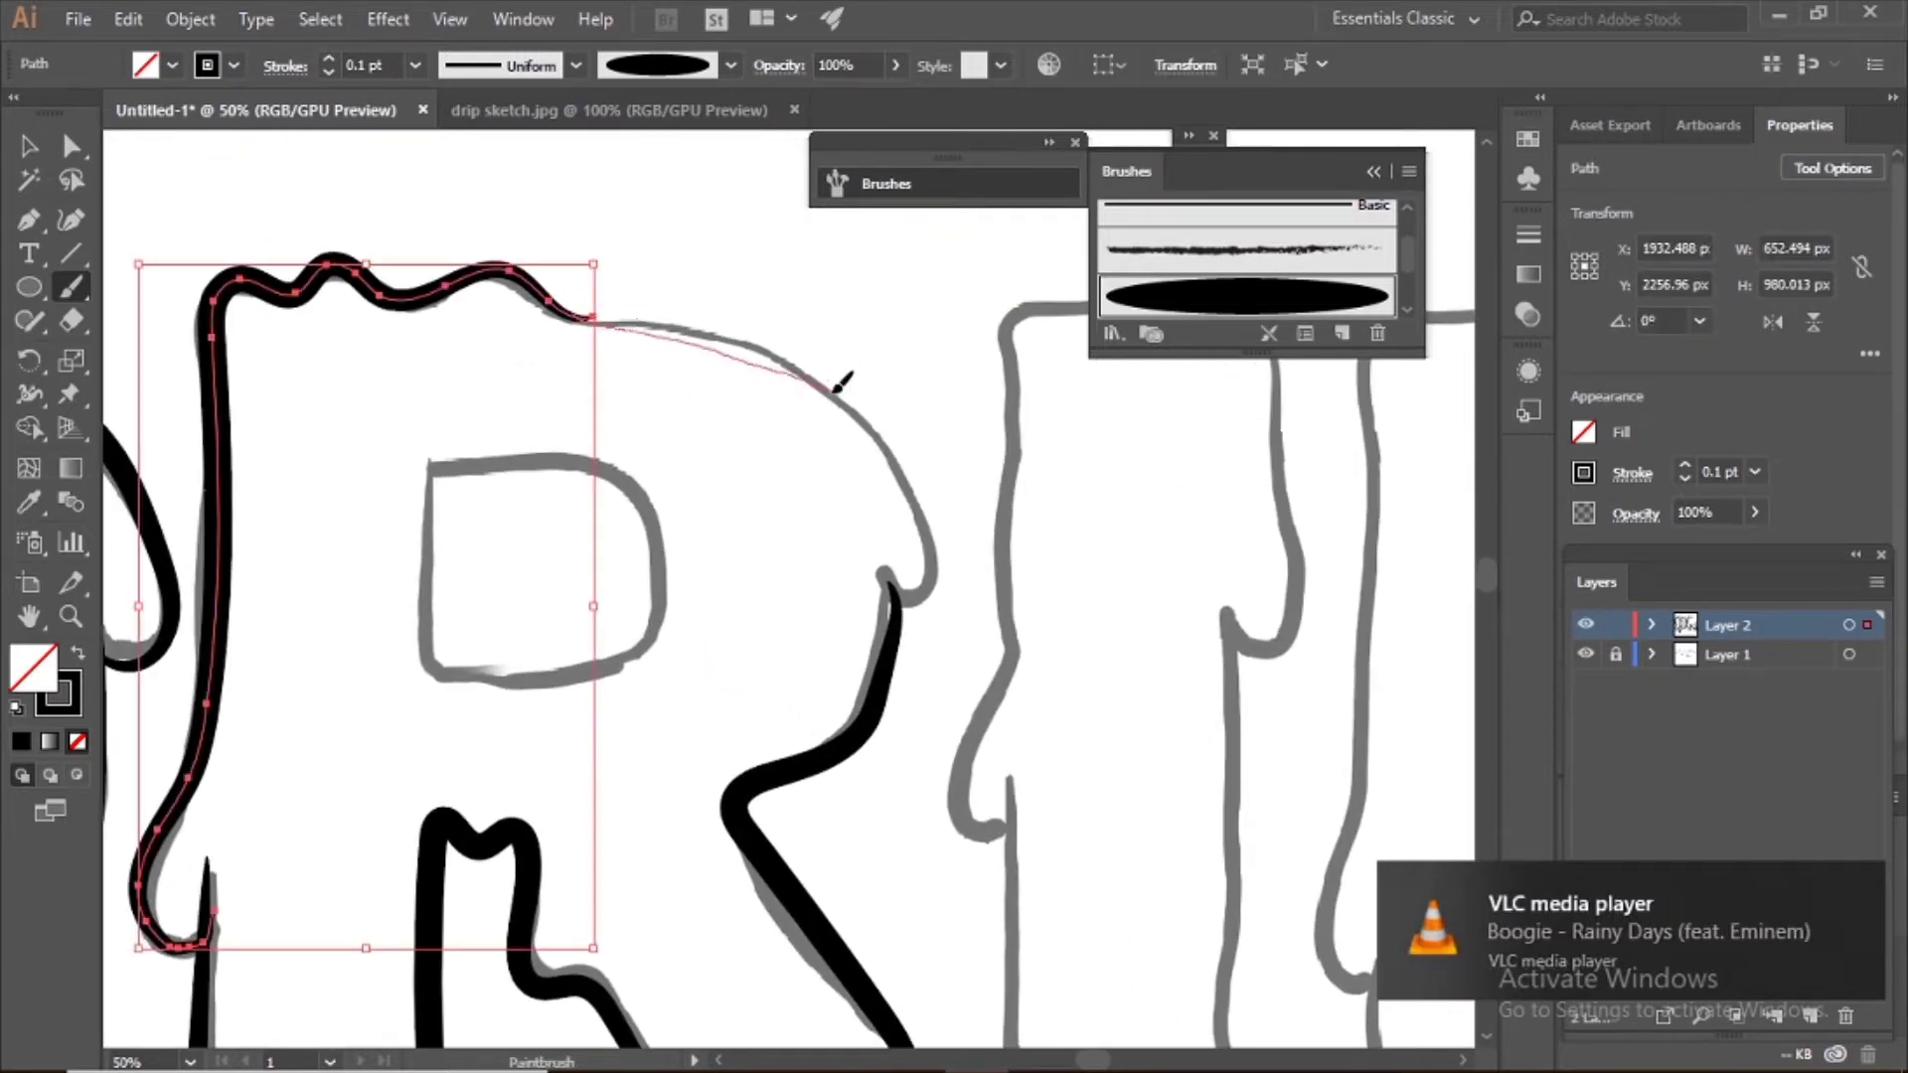
{"action": "mouse_move", "coordinate": [630, 303]}
{"action": "left_mouse_down"}
{"action": "mouse_move", "coordinate": [894, 413]}
{"action": "mouse_move", "coordinate": [911, 620]}
{"action": "left_mouse_up"}
Step: Trace the R's inner opening, adding a drip that hangs from its bottom edge
{"action": "scroll", "coordinate": [661, 350], "scroll_direction": "down", "scroll_amount": 2}
{"action": "scroll", "coordinate": [660, 349], "scroll_direction": "left", "scroll_amount": 2}
{"action": "left_click_drag", "start_coordinate": [594, 260], "coordinate": [600, 344]}
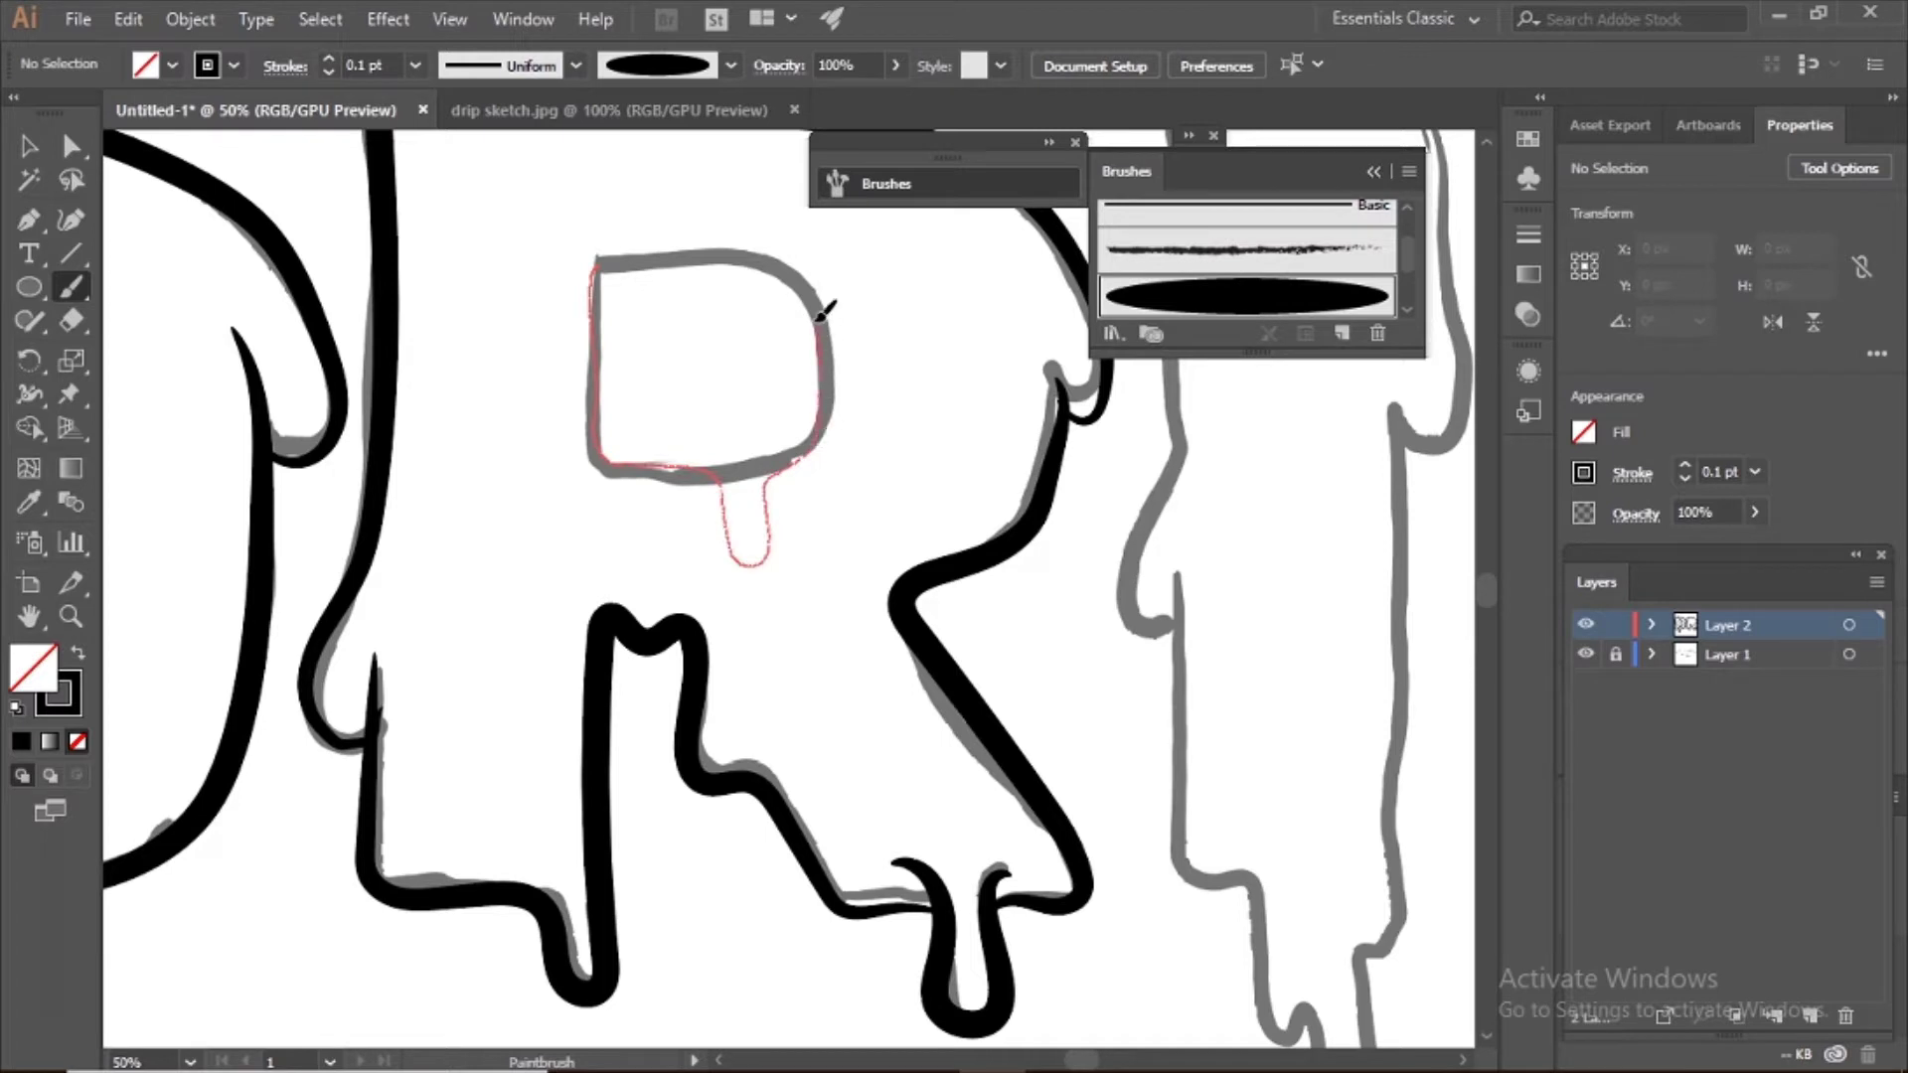
{"action": "left_click_drag", "start_coordinate": [648, 261], "coordinate": [594, 265]}
Step: Trace the I's top edge, its left side with the side drip and the stepped drips at its bottom
{"action": "mouse_move", "coordinate": [1010, 340]}
{"action": "left_mouse_down"}
{"action": "mouse_move", "coordinate": [415, 537]}
{"action": "mouse_move", "coordinate": [433, 519]}
{"action": "left_mouse_up"}
{"action": "left_click_drag", "start_coordinate": [763, 282], "coordinate": [706, 280]}
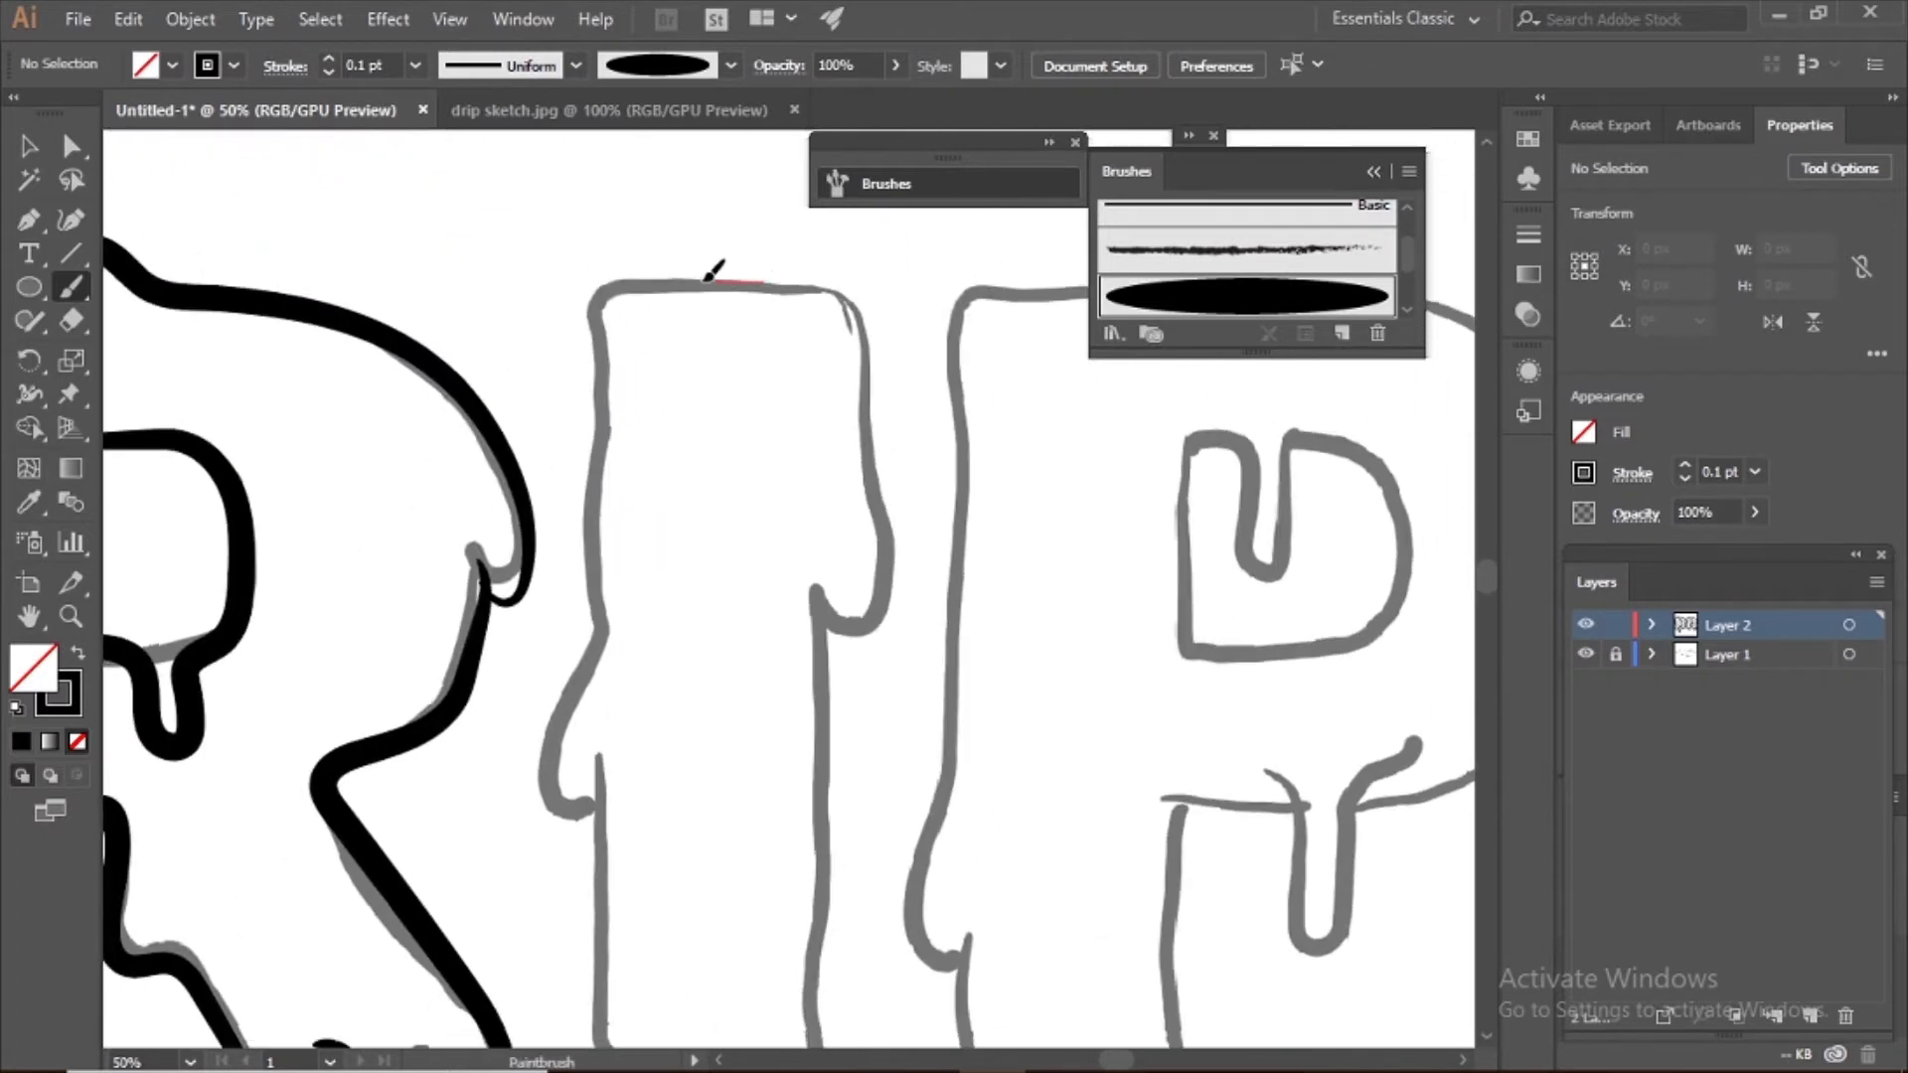
{"action": "mouse_move", "coordinate": [552, 714]}
{"action": "left_mouse_down"}
{"action": "mouse_move", "coordinate": [601, 772]}
{"action": "mouse_move", "coordinate": [722, 273]}
{"action": "left_mouse_up"}
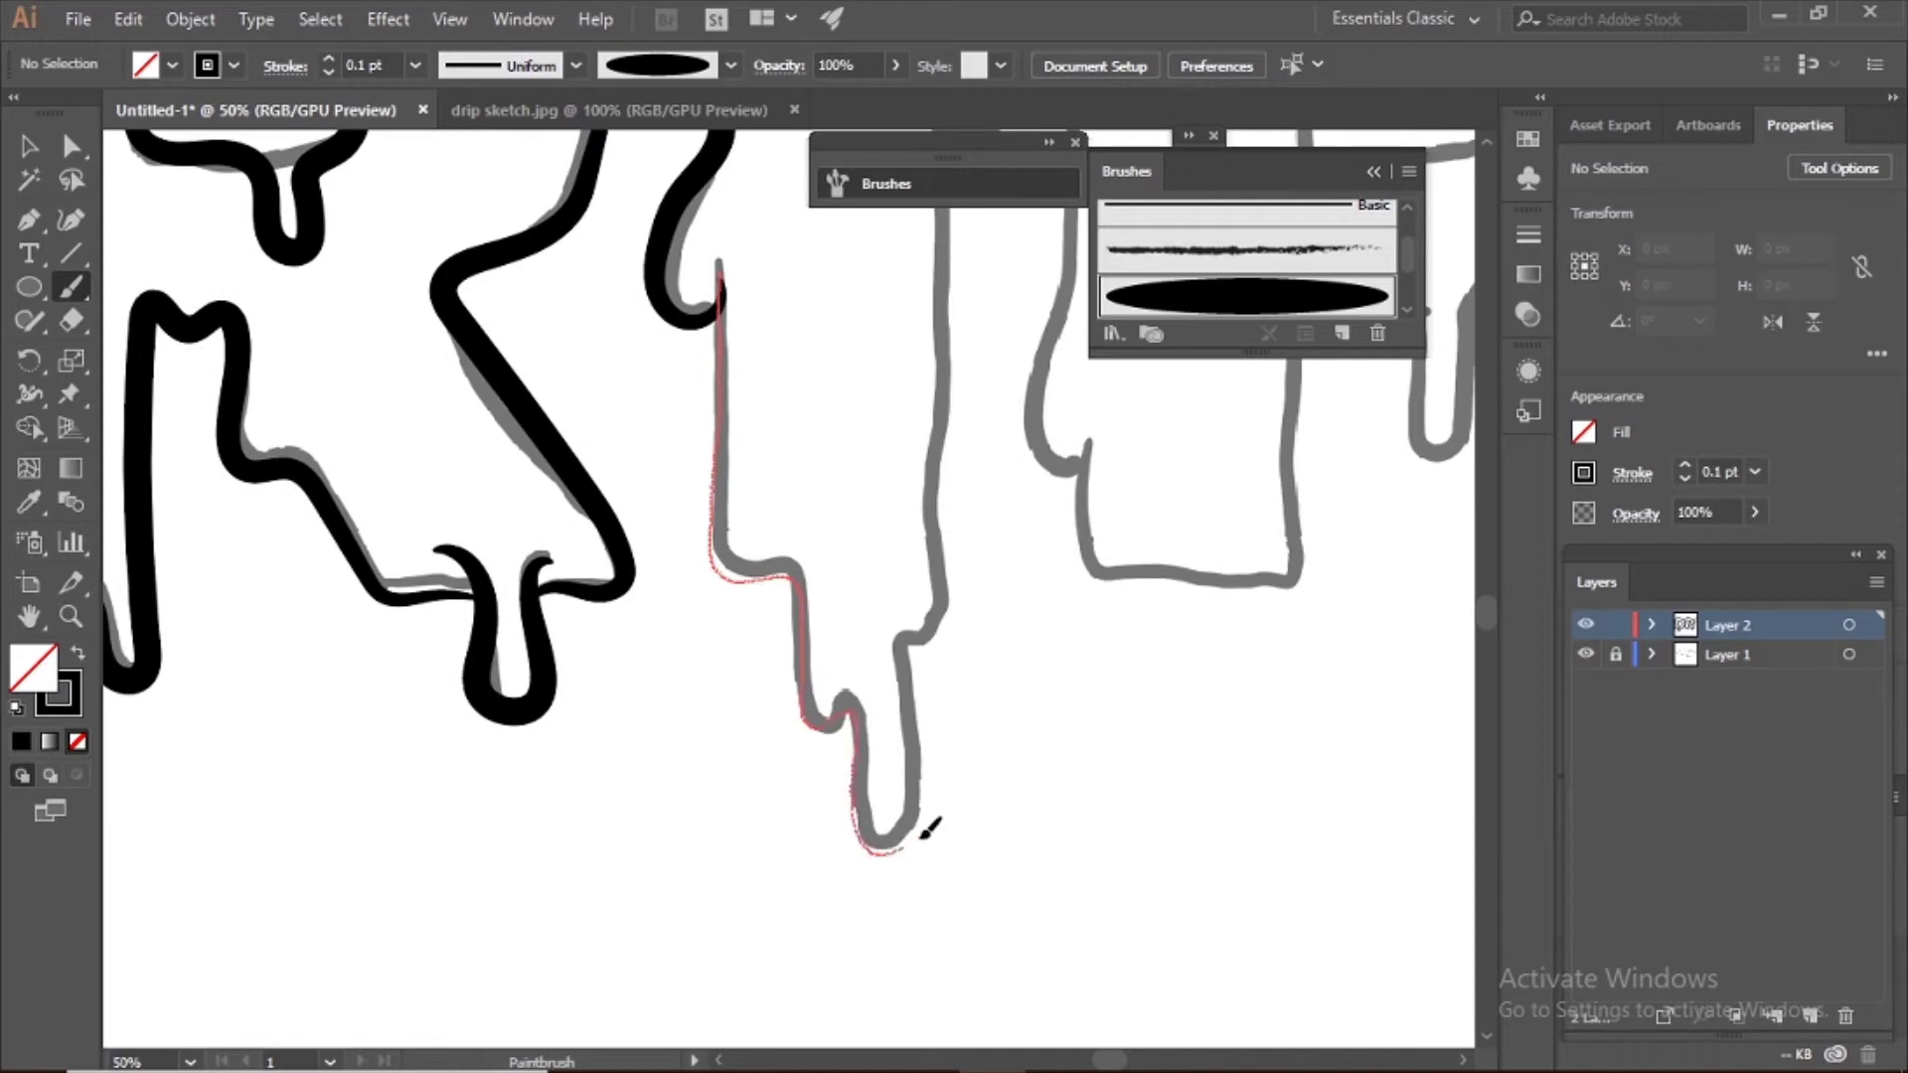
{"action": "left_click_drag", "start_coordinate": [949, 612], "coordinate": [936, 520]}
Step: Trace the I's right side and its hanging side drip up to the top edge
{"action": "mouse_move", "coordinate": [946, 336]}
{"action": "left_mouse_down"}
{"action": "mouse_move", "coordinate": [831, 600]}
{"action": "mouse_move", "coordinate": [779, 664]}
{"action": "left_mouse_up"}
{"action": "left_click", "coordinate": [778, 885], "text": "ctrl"}
{"action": "left_click_drag", "start_coordinate": [773, 852], "coordinate": [767, 344]}
{"action": "mouse_move", "coordinate": [783, 457]}
{"action": "left_mouse_down"}
{"action": "mouse_move", "coordinate": [687, 695]}
{"action": "mouse_move", "coordinate": [729, 511]}
{"action": "left_mouse_up"}
{"action": "left_click_drag", "start_coordinate": [653, 350], "coordinate": [656, 348]}
Step: Trace the P's top edge, its left side down to the side drip and the bottom of its stem
{"action": "left_click_drag", "start_coordinate": [882, 490], "coordinate": [542, 417]}
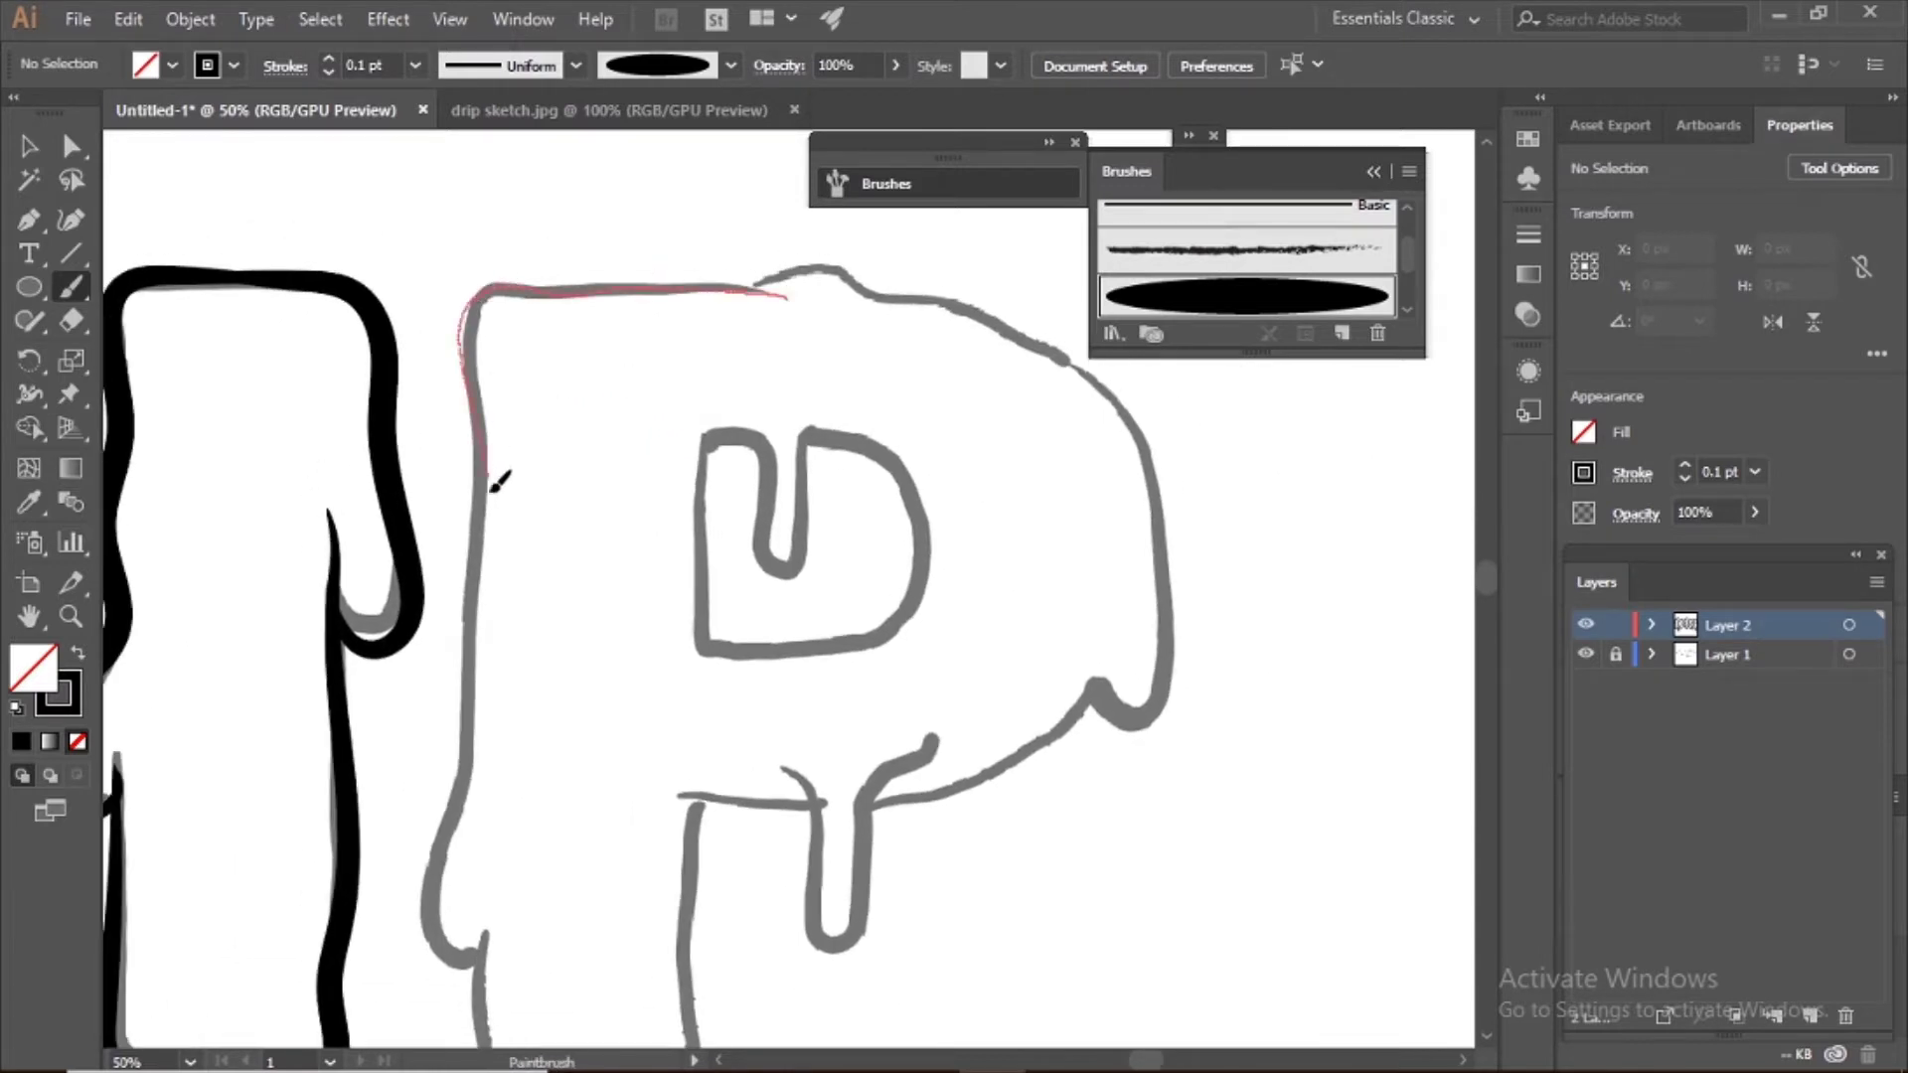
{"action": "left_click_drag", "start_coordinate": [470, 956], "coordinate": [485, 932]}
{"action": "left_click_drag", "start_coordinate": [568, 820], "coordinate": [800, 261]}
{"action": "left_click_drag", "start_coordinate": [721, 354], "coordinate": [710, 428]}
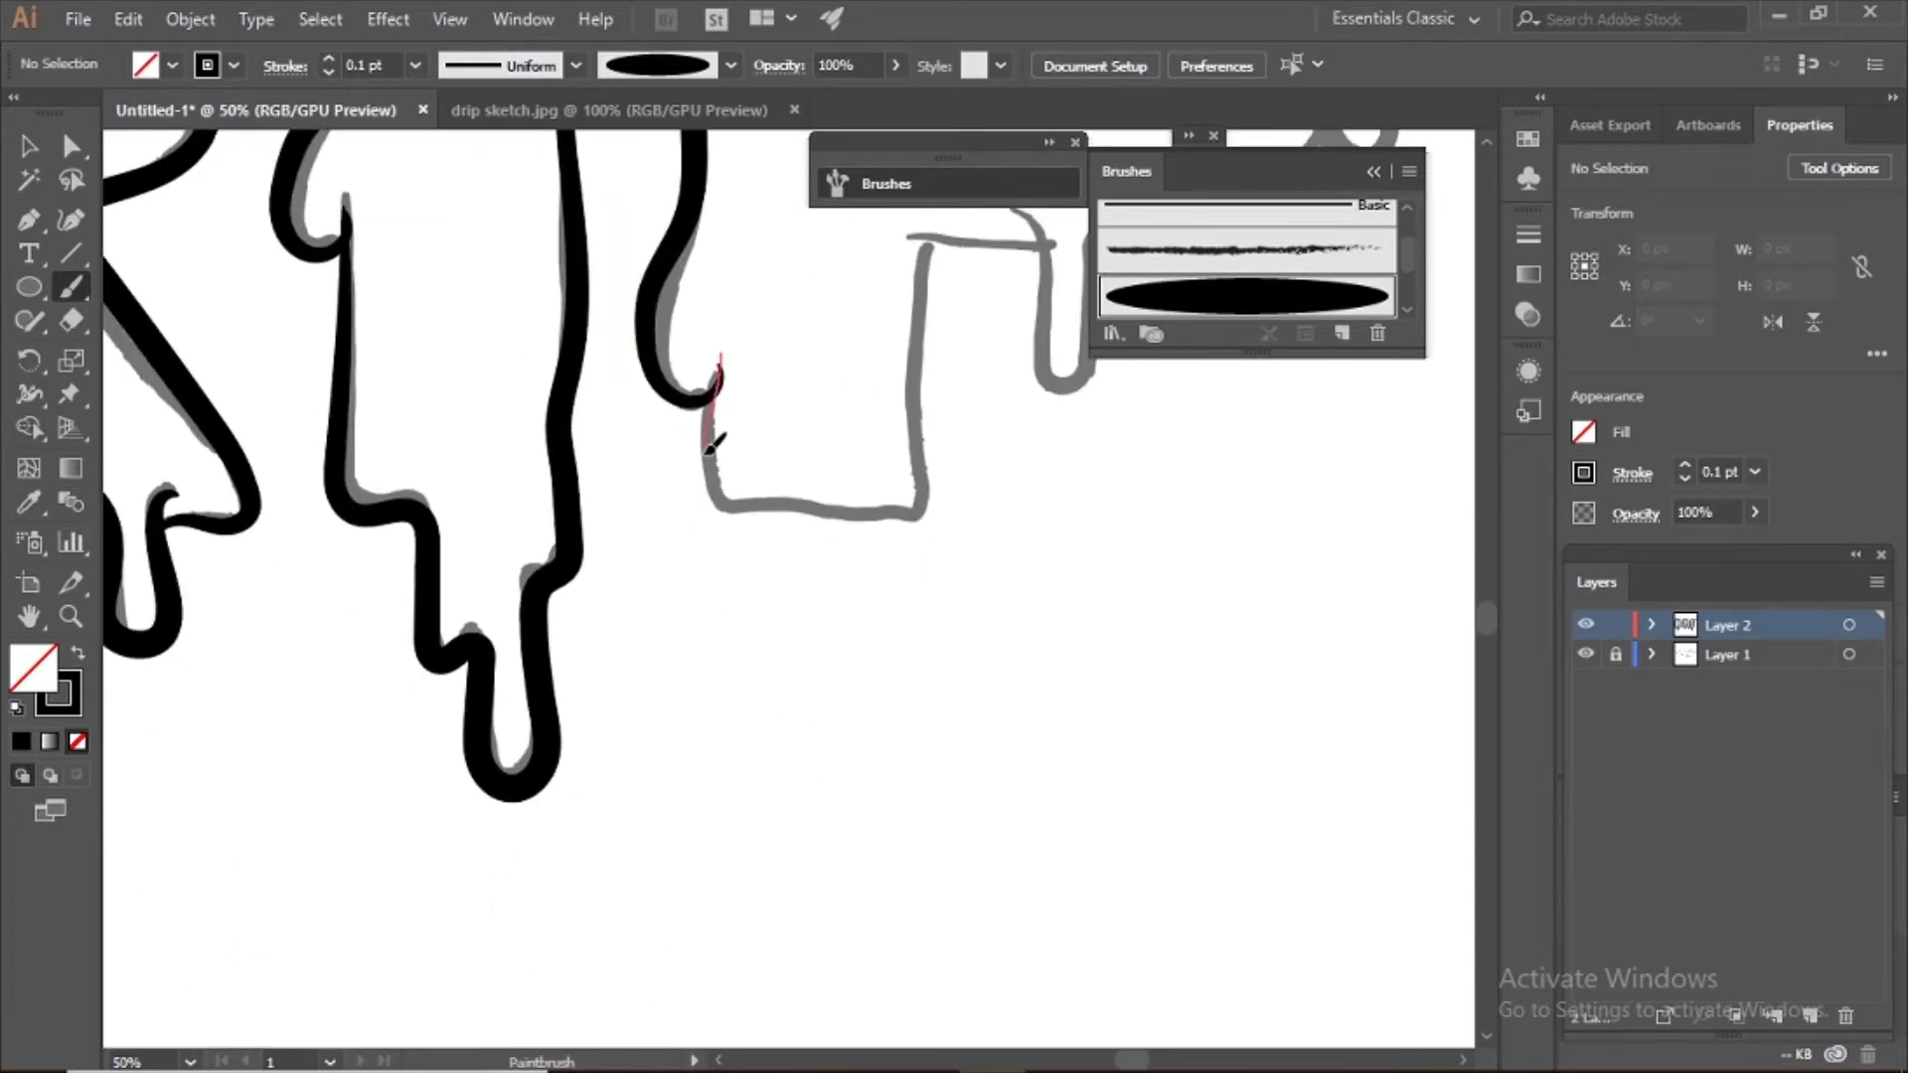
{"action": "left_click_drag", "start_coordinate": [879, 518], "coordinate": [922, 430]}
{"action": "left_click_drag", "start_coordinate": [923, 429], "coordinate": [716, 720]}
Step: Trace the right side of the P's stem, the drip under the bowl and the bowl's lower-right edge
{"action": "mouse_move", "coordinate": [732, 531]}
{"action": "left_mouse_down"}
{"action": "mouse_move", "coordinate": [834, 543]}
{"action": "mouse_move", "coordinate": [522, 502]}
{"action": "left_mouse_up"}
{"action": "left_click_drag", "start_coordinate": [519, 461], "coordinate": [560, 478]}
{"action": "left_click_drag", "start_coordinate": [621, 574], "coordinate": [702, 405]}
{"action": "left_click_drag", "start_coordinate": [633, 535], "coordinate": [552, 703]}
{"action": "left_click_drag", "start_coordinate": [751, 597], "coordinate": [767, 491]}
{"action": "left_click_drag", "start_coordinate": [787, 513], "coordinate": [750, 672]}
Step: Refine the stroke along the P's top edge using the Paintbrush and Scissors
{"action": "left_click", "coordinate": [397, 340], "text": "ctrl"}
{"action": "left_click", "coordinate": [418, 384], "text": "ctrl"}
{"action": "left_click", "coordinate": [397, 339], "text": "ctrl"}
{"action": "left_click_drag", "start_coordinate": [382, 334], "coordinate": [395, 301]}
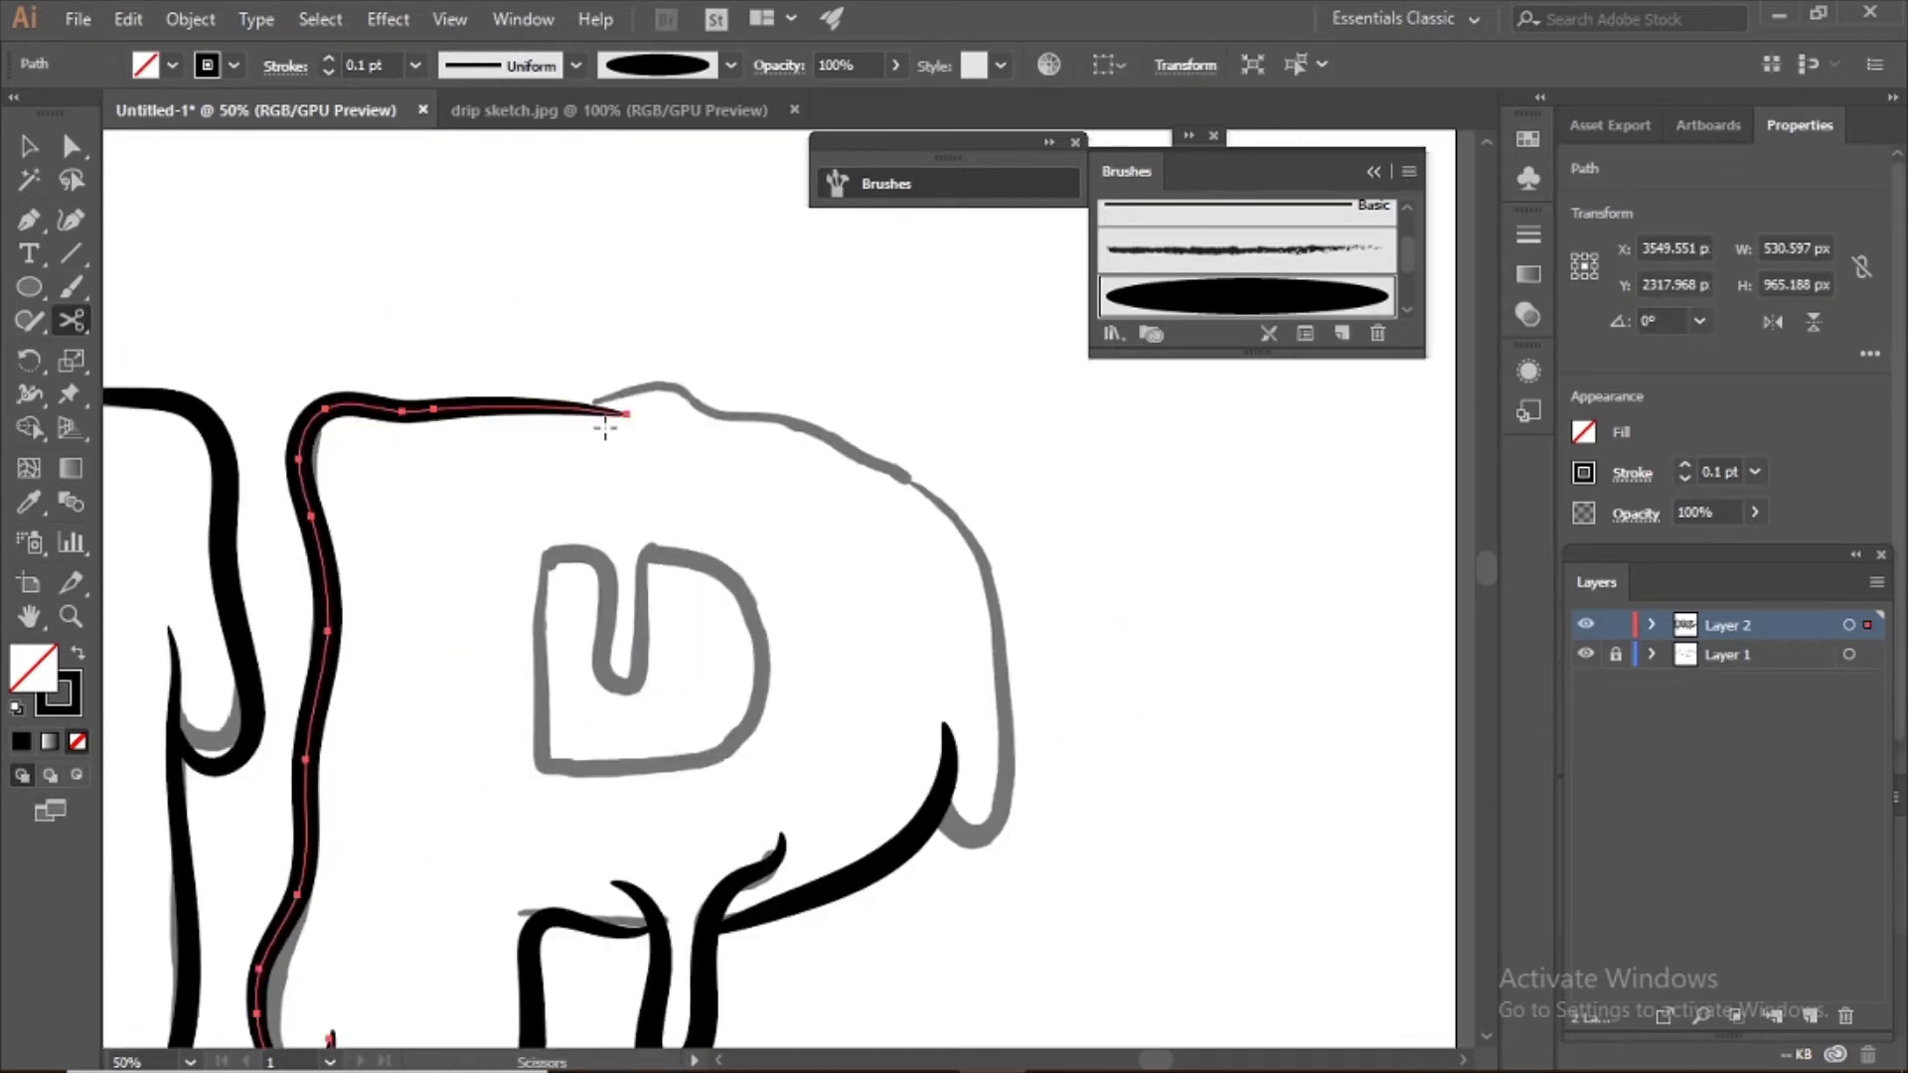
{"action": "key", "text": "v"}
{"action": "left_click", "coordinate": [695, 527]}
{"action": "left_click", "coordinate": [580, 413]}
{"action": "key", "text": "b"}
{"action": "key", "text": "v"}
{"action": "left_click", "coordinate": [699, 439]}
{"action": "key", "text": "b"}
Step: Trace the P's curled upper edge and outer right side down into the side drip
{"action": "left_click_drag", "start_coordinate": [958, 535], "coordinate": [1000, 717]}
{"action": "left_click", "coordinate": [1012, 773]}
{"action": "mouse_move", "coordinate": [995, 651]}
{"action": "left_mouse_down"}
{"action": "mouse_move", "coordinate": [866, 521]}
{"action": "mouse_move", "coordinate": [852, 716]}
{"action": "mouse_move", "coordinate": [810, 686]}
{"action": "left_mouse_up"}
{"action": "key", "text": "ctrl+z"}
{"action": "left_click", "coordinate": [877, 547], "text": "ctrl"}
Step: Trace the P's inner opening with its inner drip, adding another drip below its bottom edge
{"action": "left_click_drag", "start_coordinate": [532, 562], "coordinate": [732, 637]}
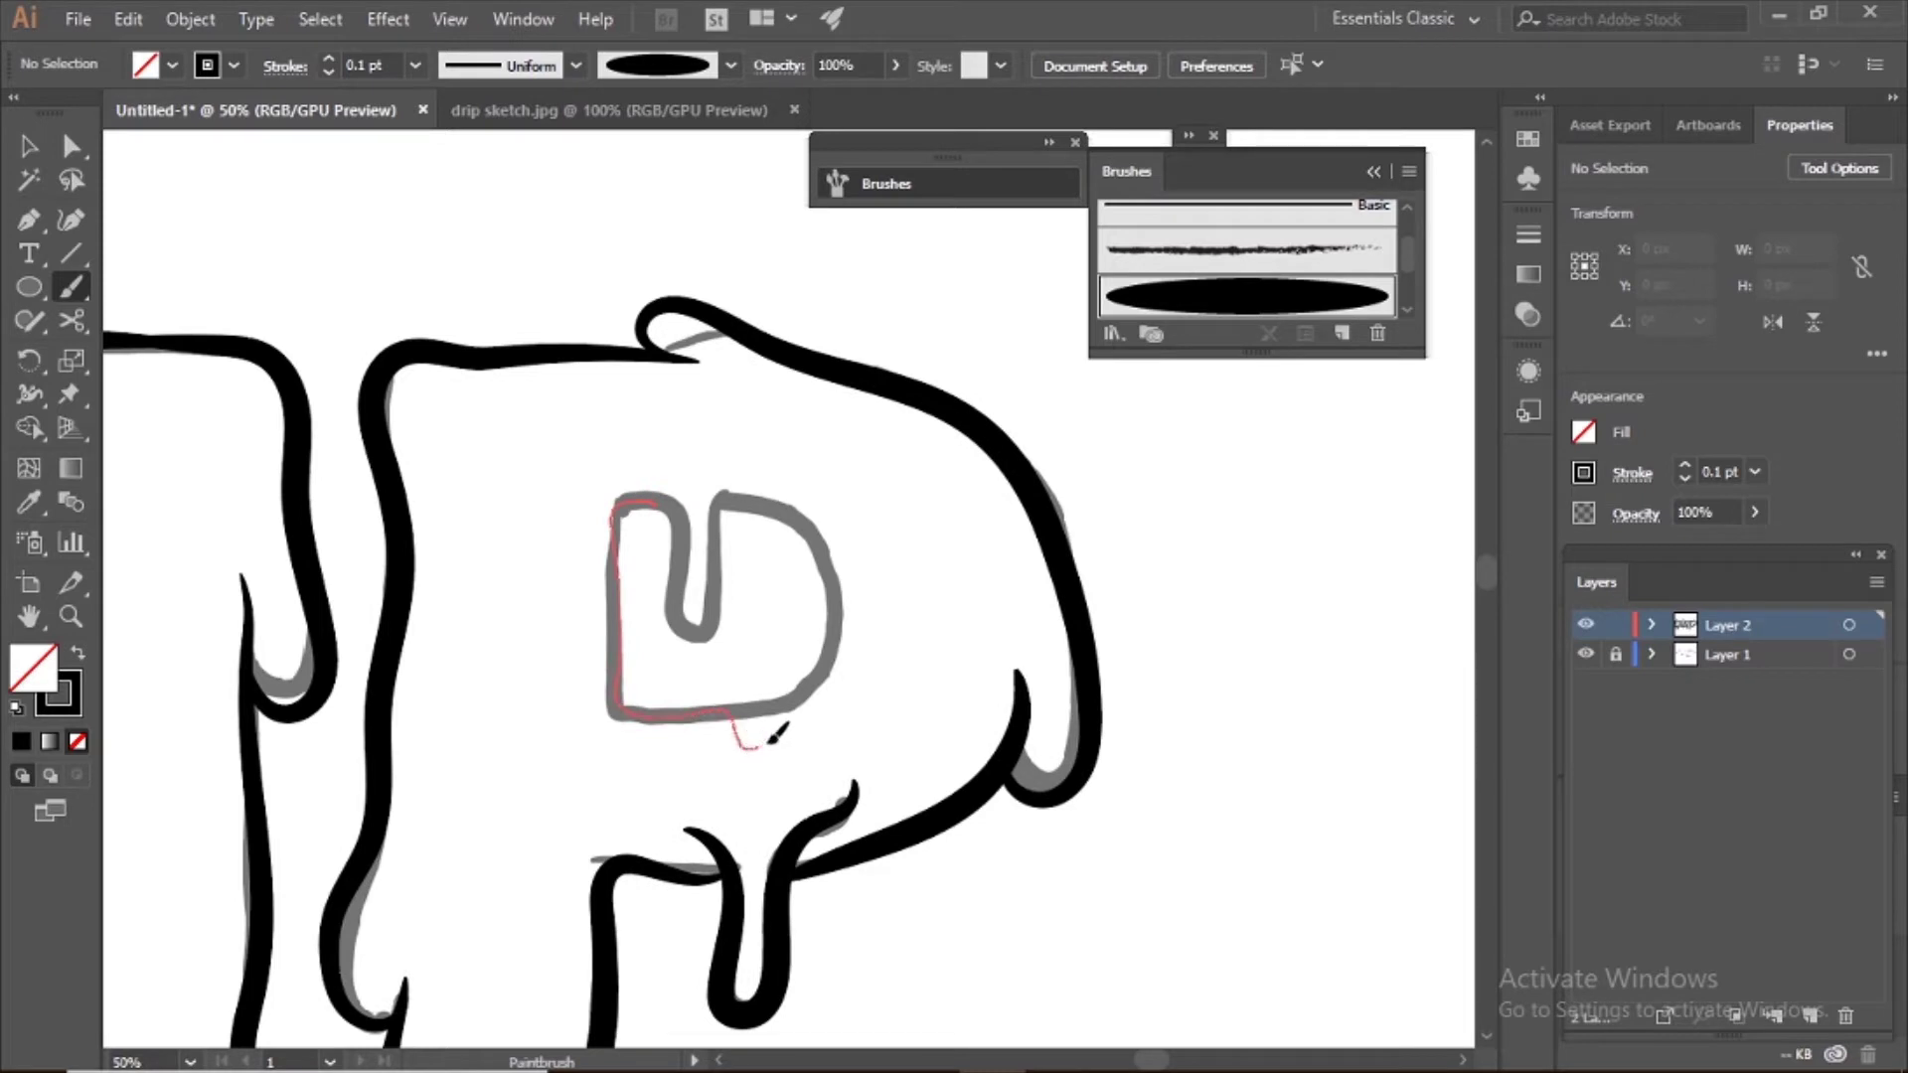
{"action": "left_click_drag", "start_coordinate": [621, 592], "coordinate": [619, 557]}
{"action": "key", "text": "ctrl+minus"}
{"action": "key", "text": "ctrl+minus"}
{"action": "key", "text": "ctrl+minus"}
{"action": "left_click_drag", "start_coordinate": [943, 651], "coordinate": [789, 661]}
Step: Hide the sketch layer and export the traced lettering to the Desktop as a PNG named drip lines
{"action": "key", "text": "v"}
{"action": "left_click", "coordinate": [77, 19]}
{"action": "mouse_move", "coordinate": [262, 511]}
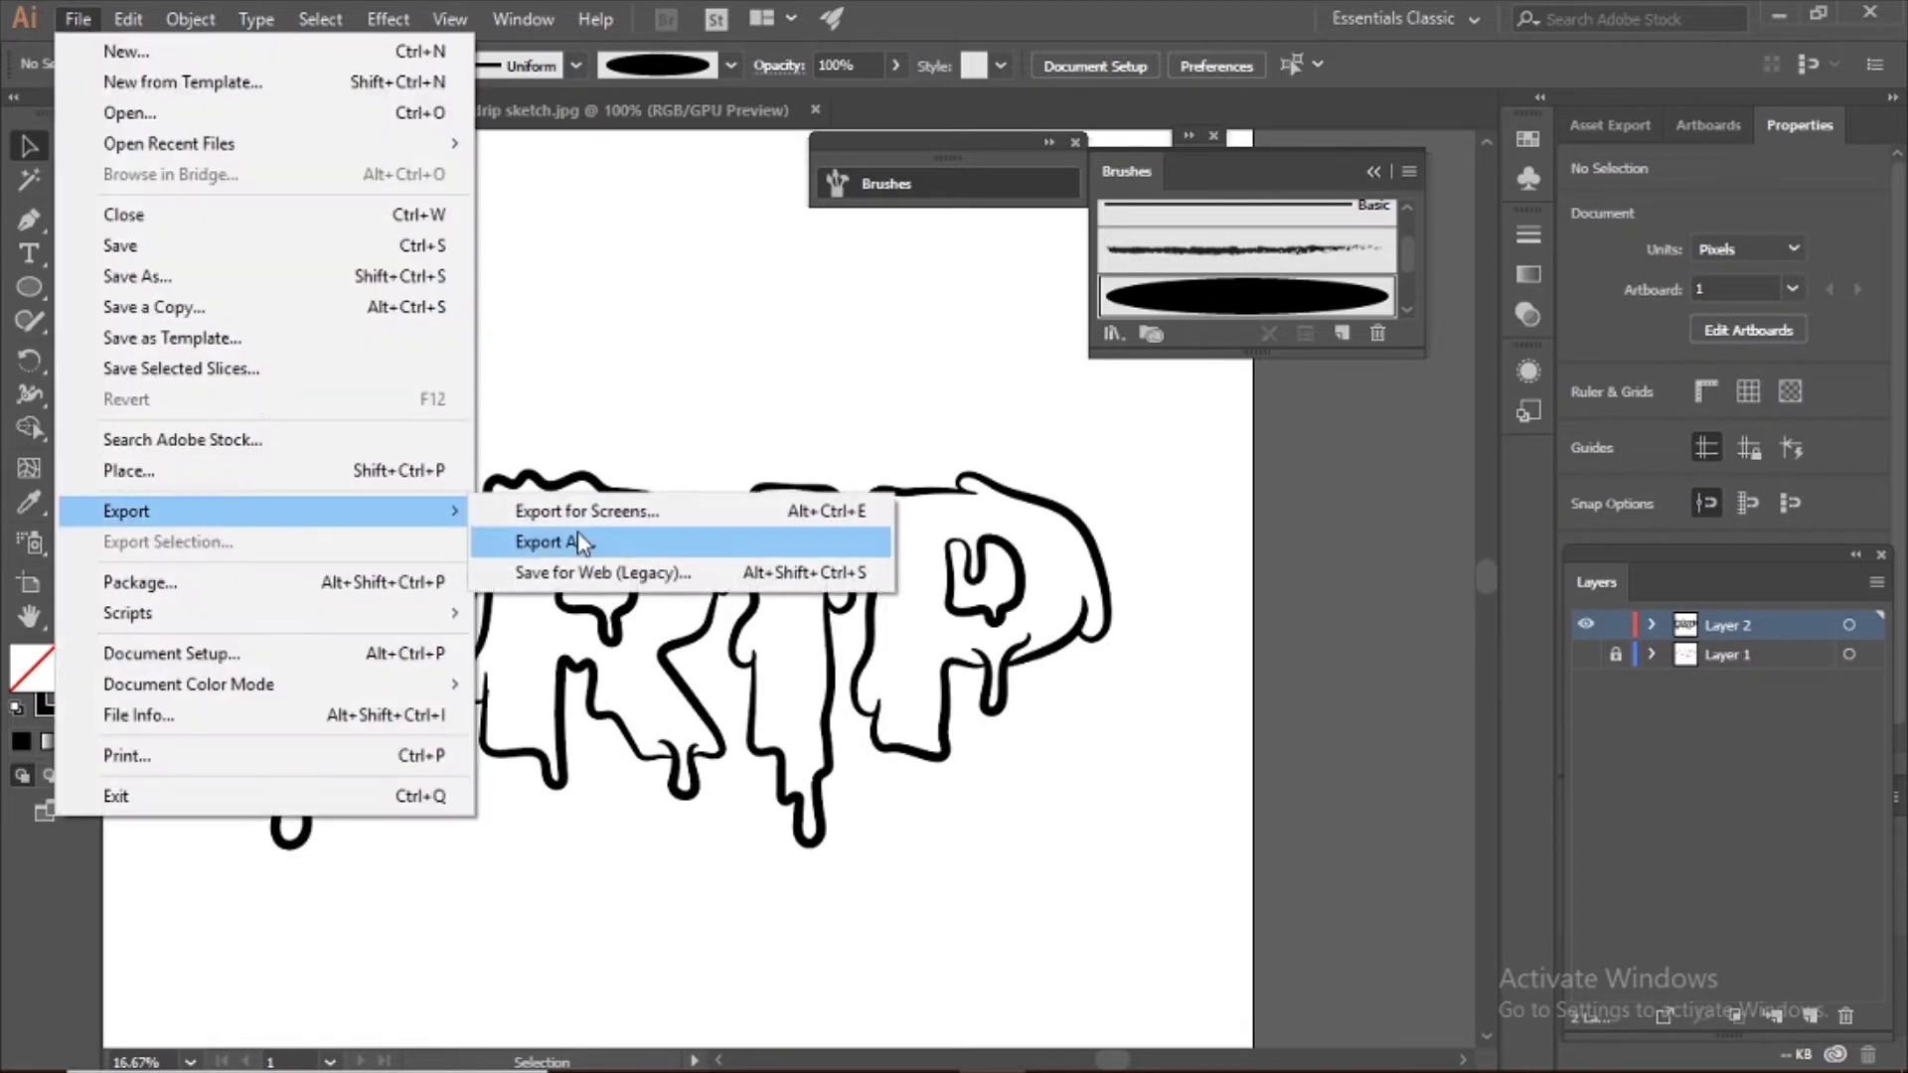
{"action": "left_click", "coordinate": [579, 542]}
{"action": "type", "text": "d"}
{"action": "type", "text": "lines"}
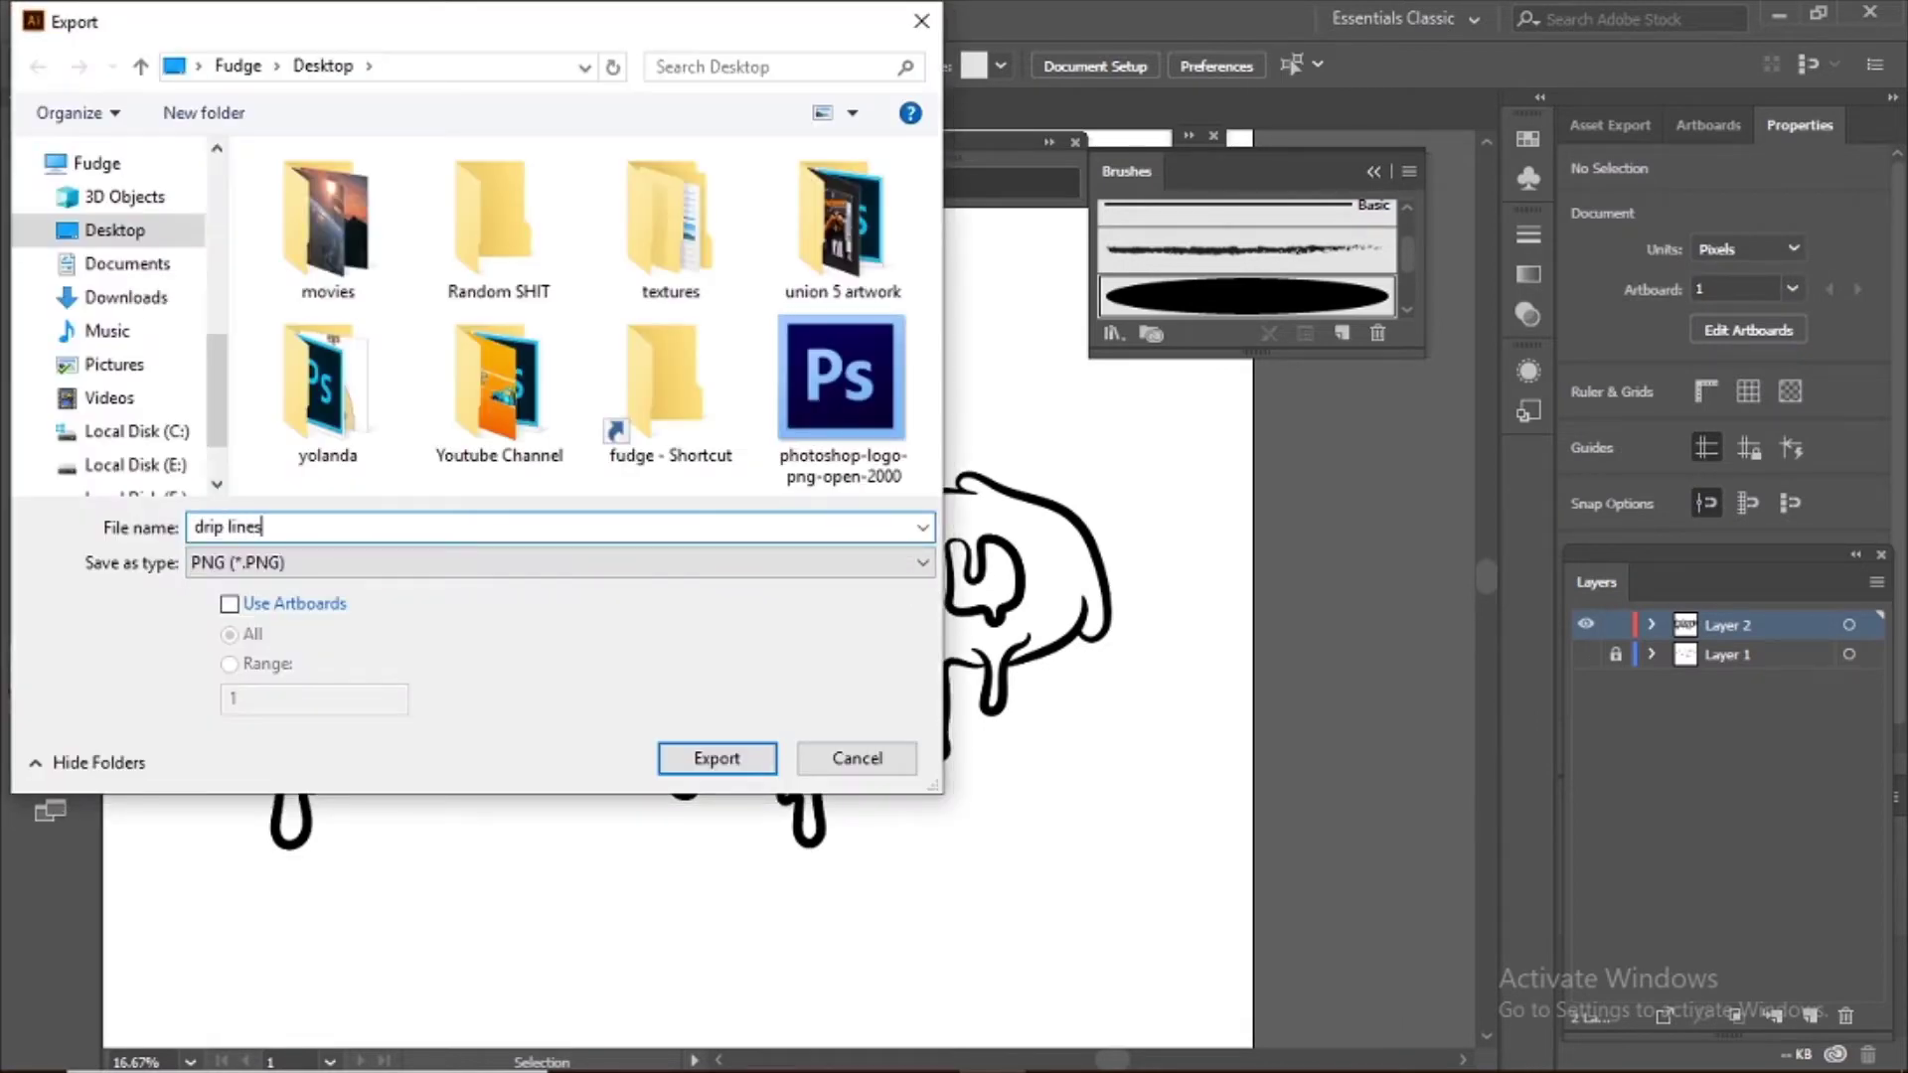
{"action": "left_click", "coordinate": [716, 761]}
{"action": "left_click", "coordinate": [885, 809]}
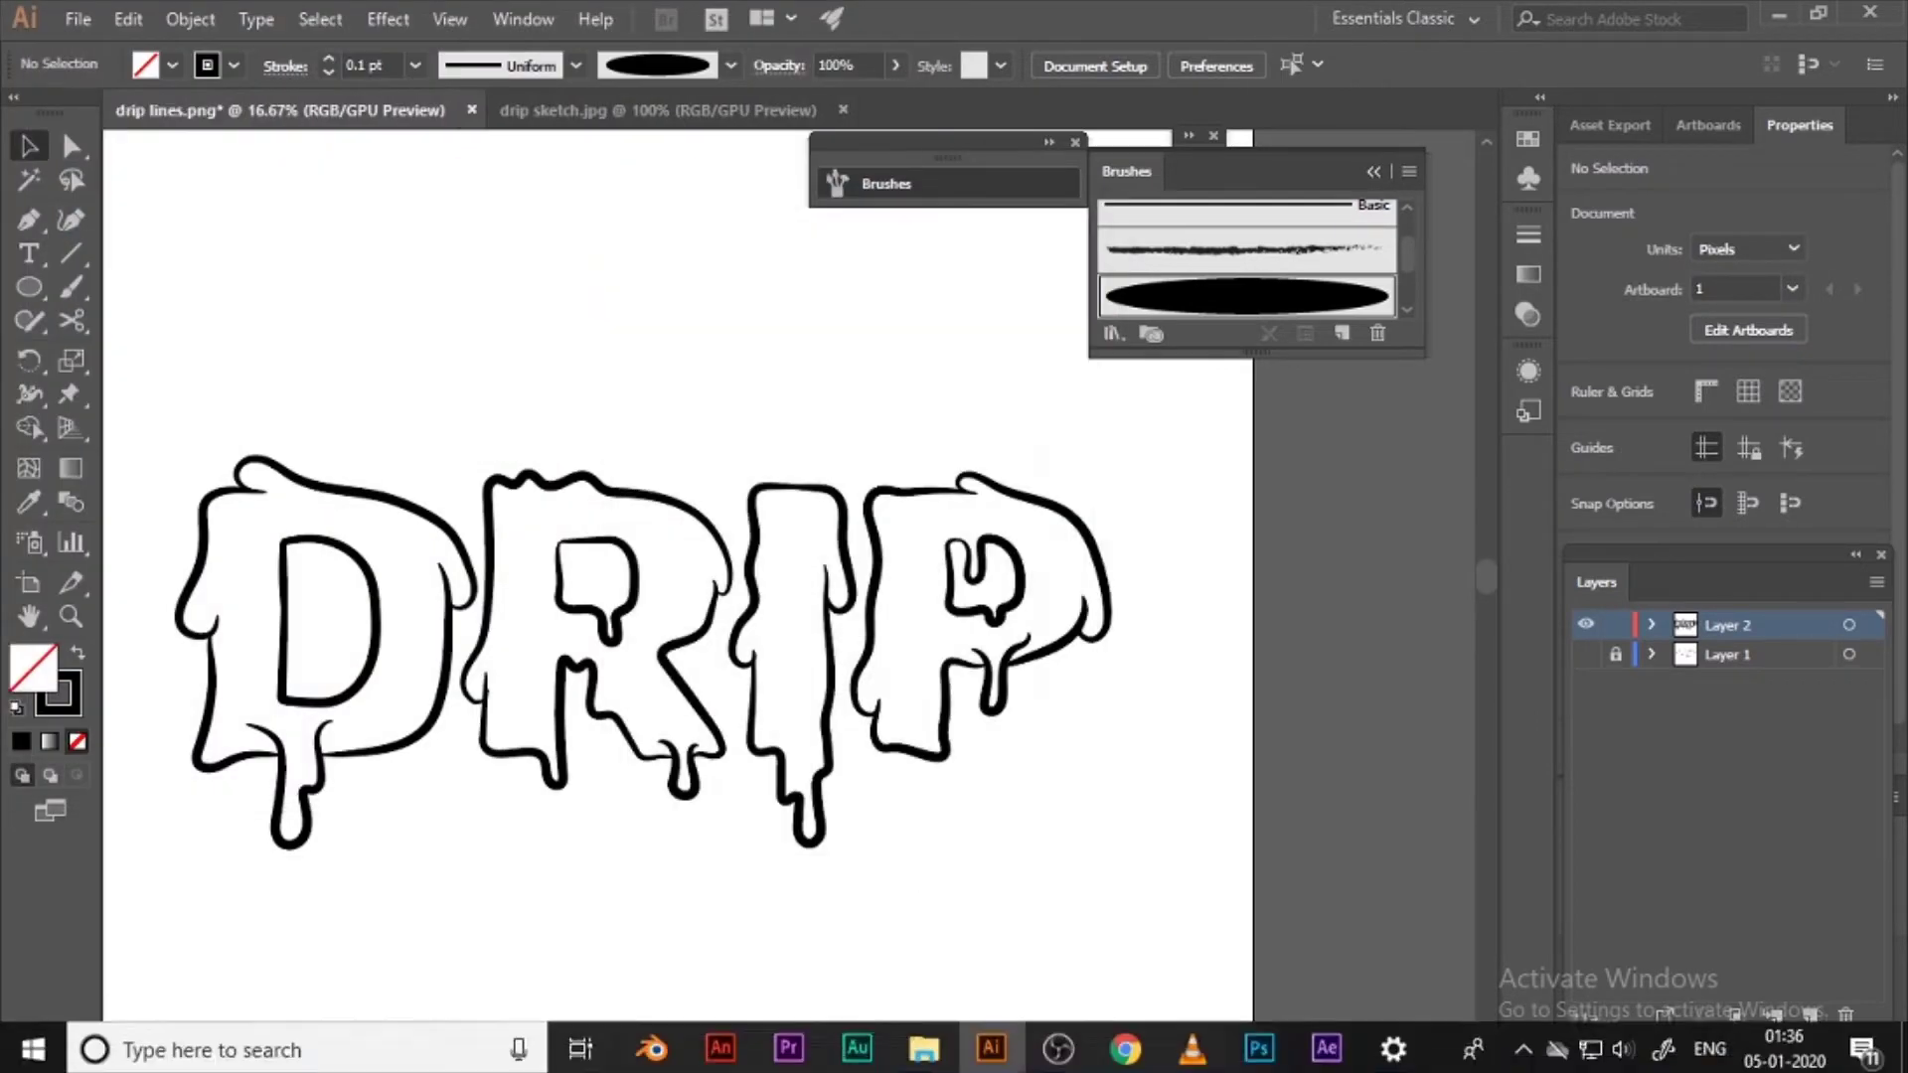
Step: Switch to Photoshop and open the drip lines image from the Desktop
{"action": "left_click", "coordinate": [1328, 1050]}
{"action": "key", "text": "ctrl+plus"}
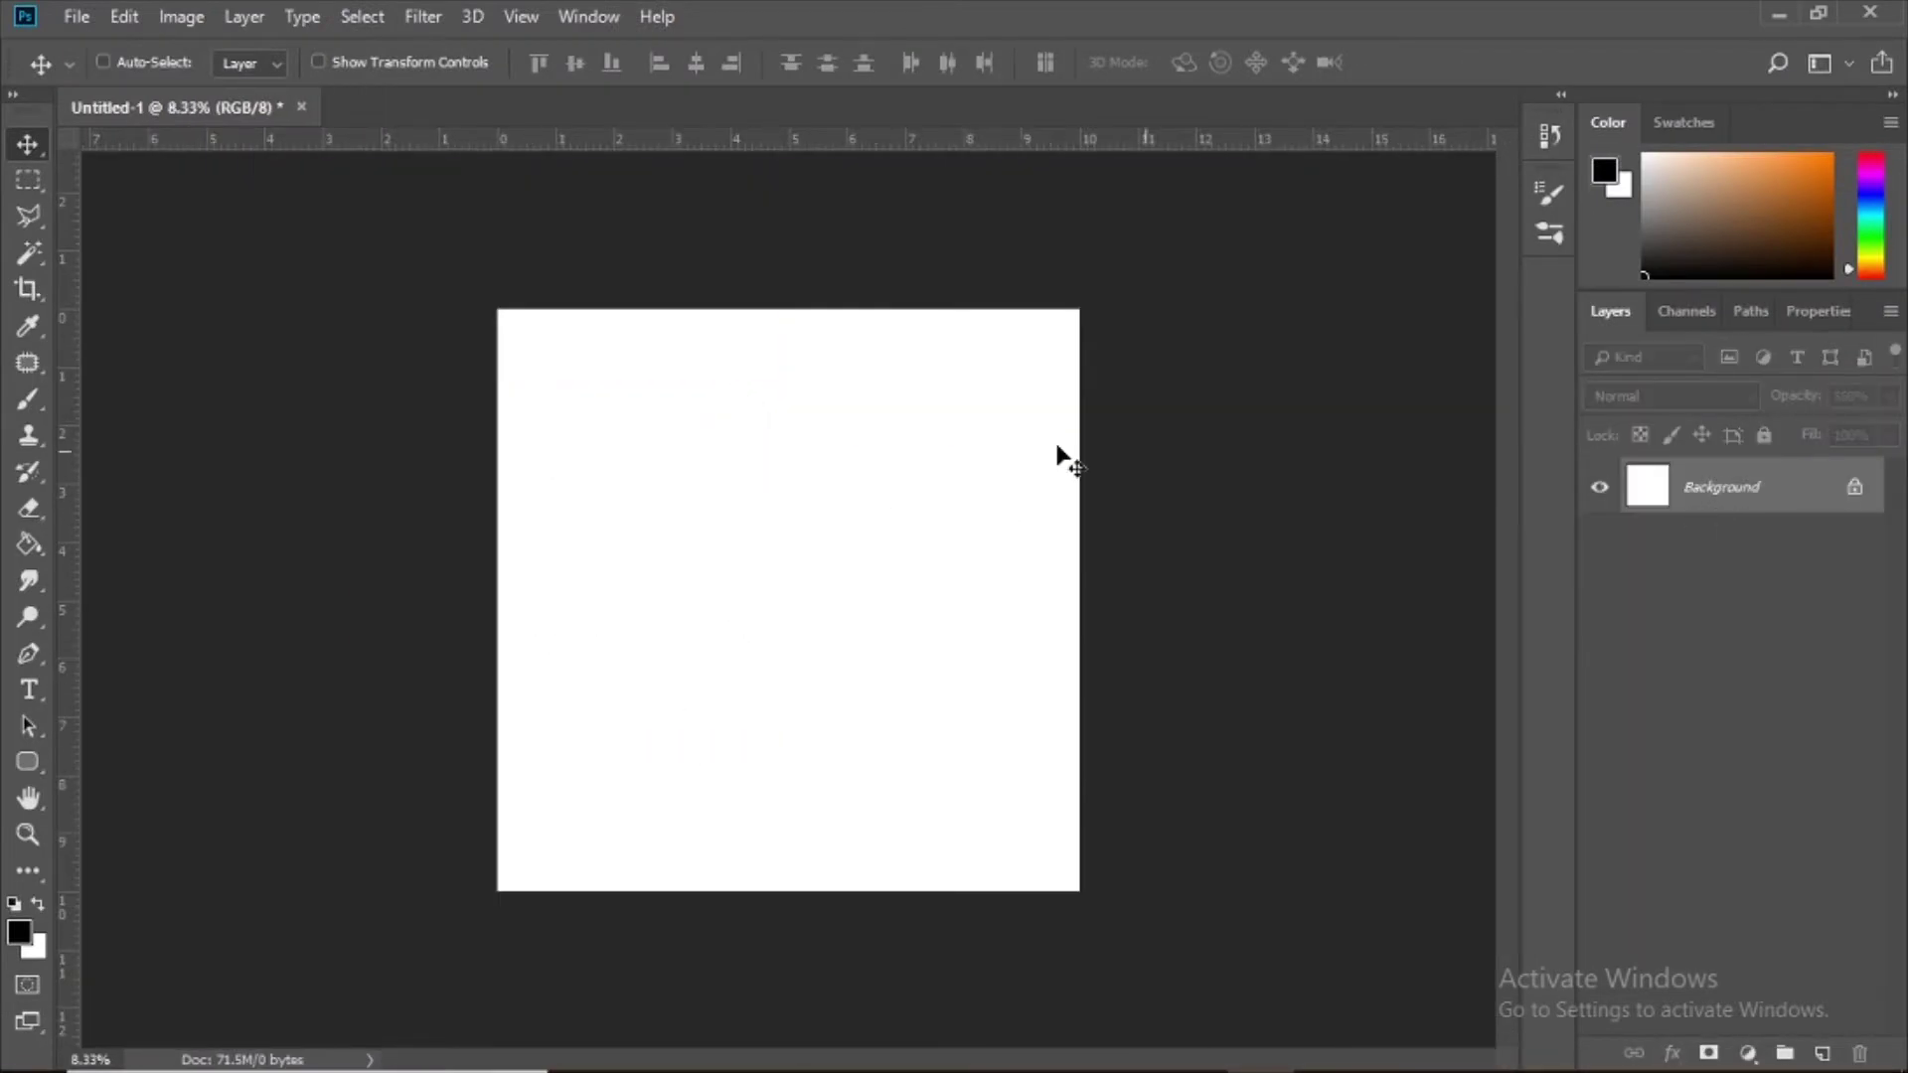
{"action": "left_click", "coordinate": [77, 16]}
{"action": "left_click", "coordinate": [991, 1046]}
{"action": "left_click", "coordinate": [1260, 1044]}
{"action": "left_click", "coordinate": [73, 16]}
{"action": "left_click", "coordinate": [109, 69]}
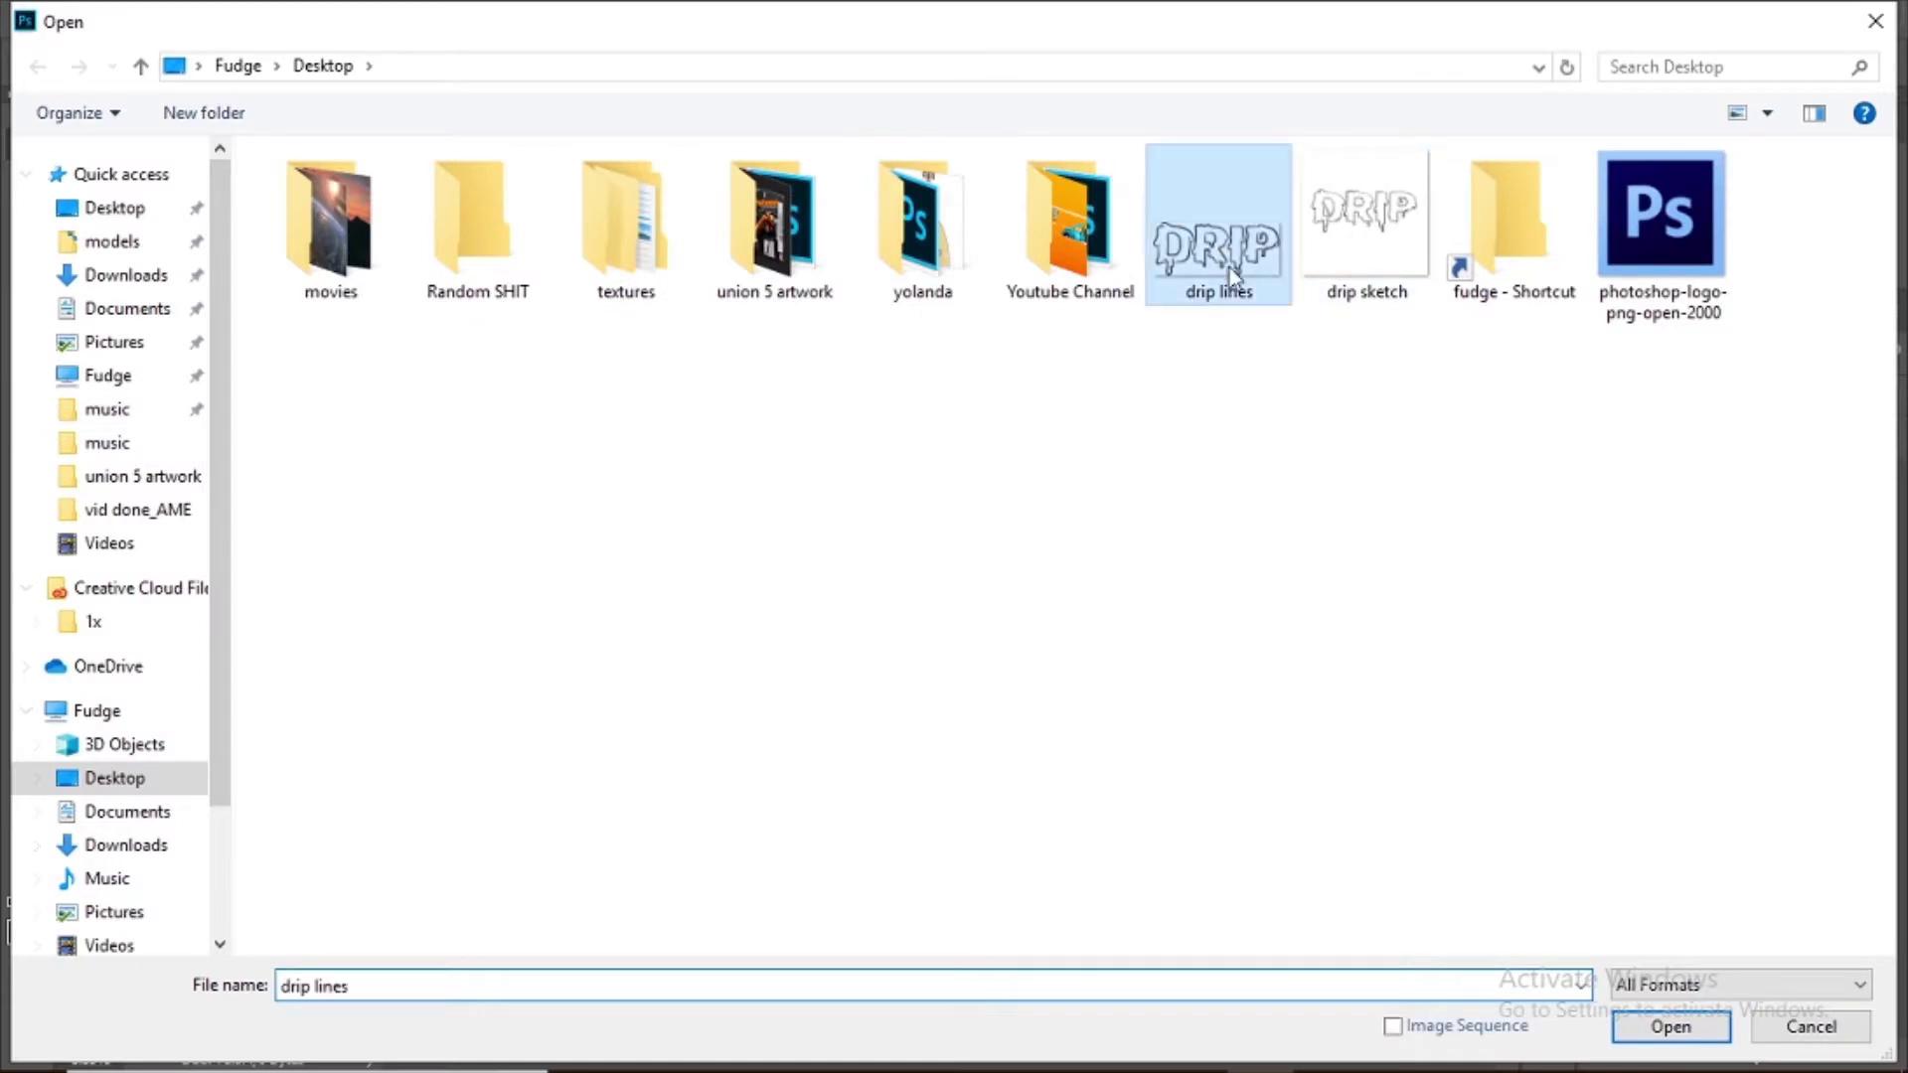
{"action": "double_click", "coordinate": [1228, 260]}
Step: Move the line art into the blank document, scale it to about 48% and centre it on the canvas
{"action": "left_click_drag", "start_coordinate": [251, 129], "coordinate": [745, 597]}
{"action": "key", "text": "ctrl+t"}
{"action": "left_click_drag", "start_coordinate": [1227, 375], "coordinate": [669, 604]}
{"action": "left_click_drag", "start_coordinate": [577, 702], "coordinate": [897, 596]}
{"action": "left_click_drag", "start_coordinate": [1010, 506], "coordinate": [1024, 498]}
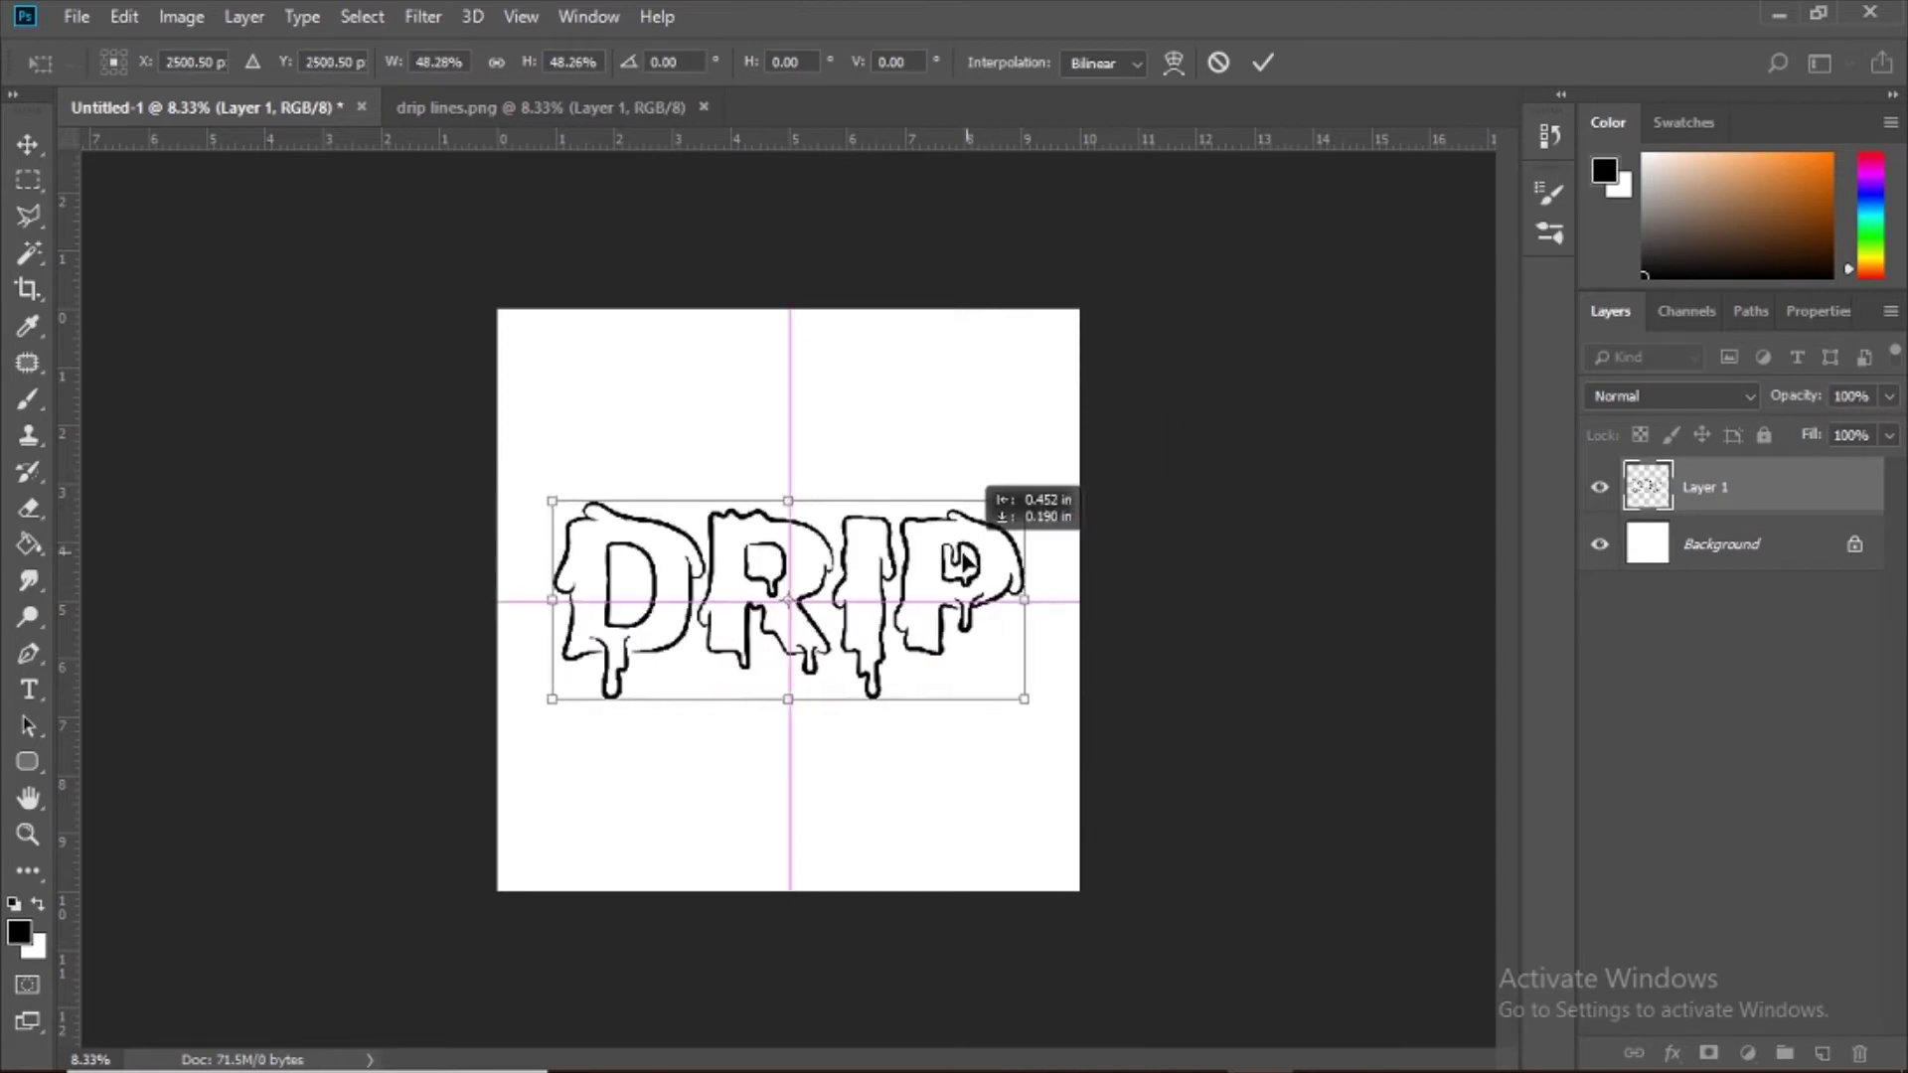
{"action": "key", "text": "Return"}
{"action": "key", "text": "ctrl+plus"}
{"action": "key", "text": "ctrl+plus"}
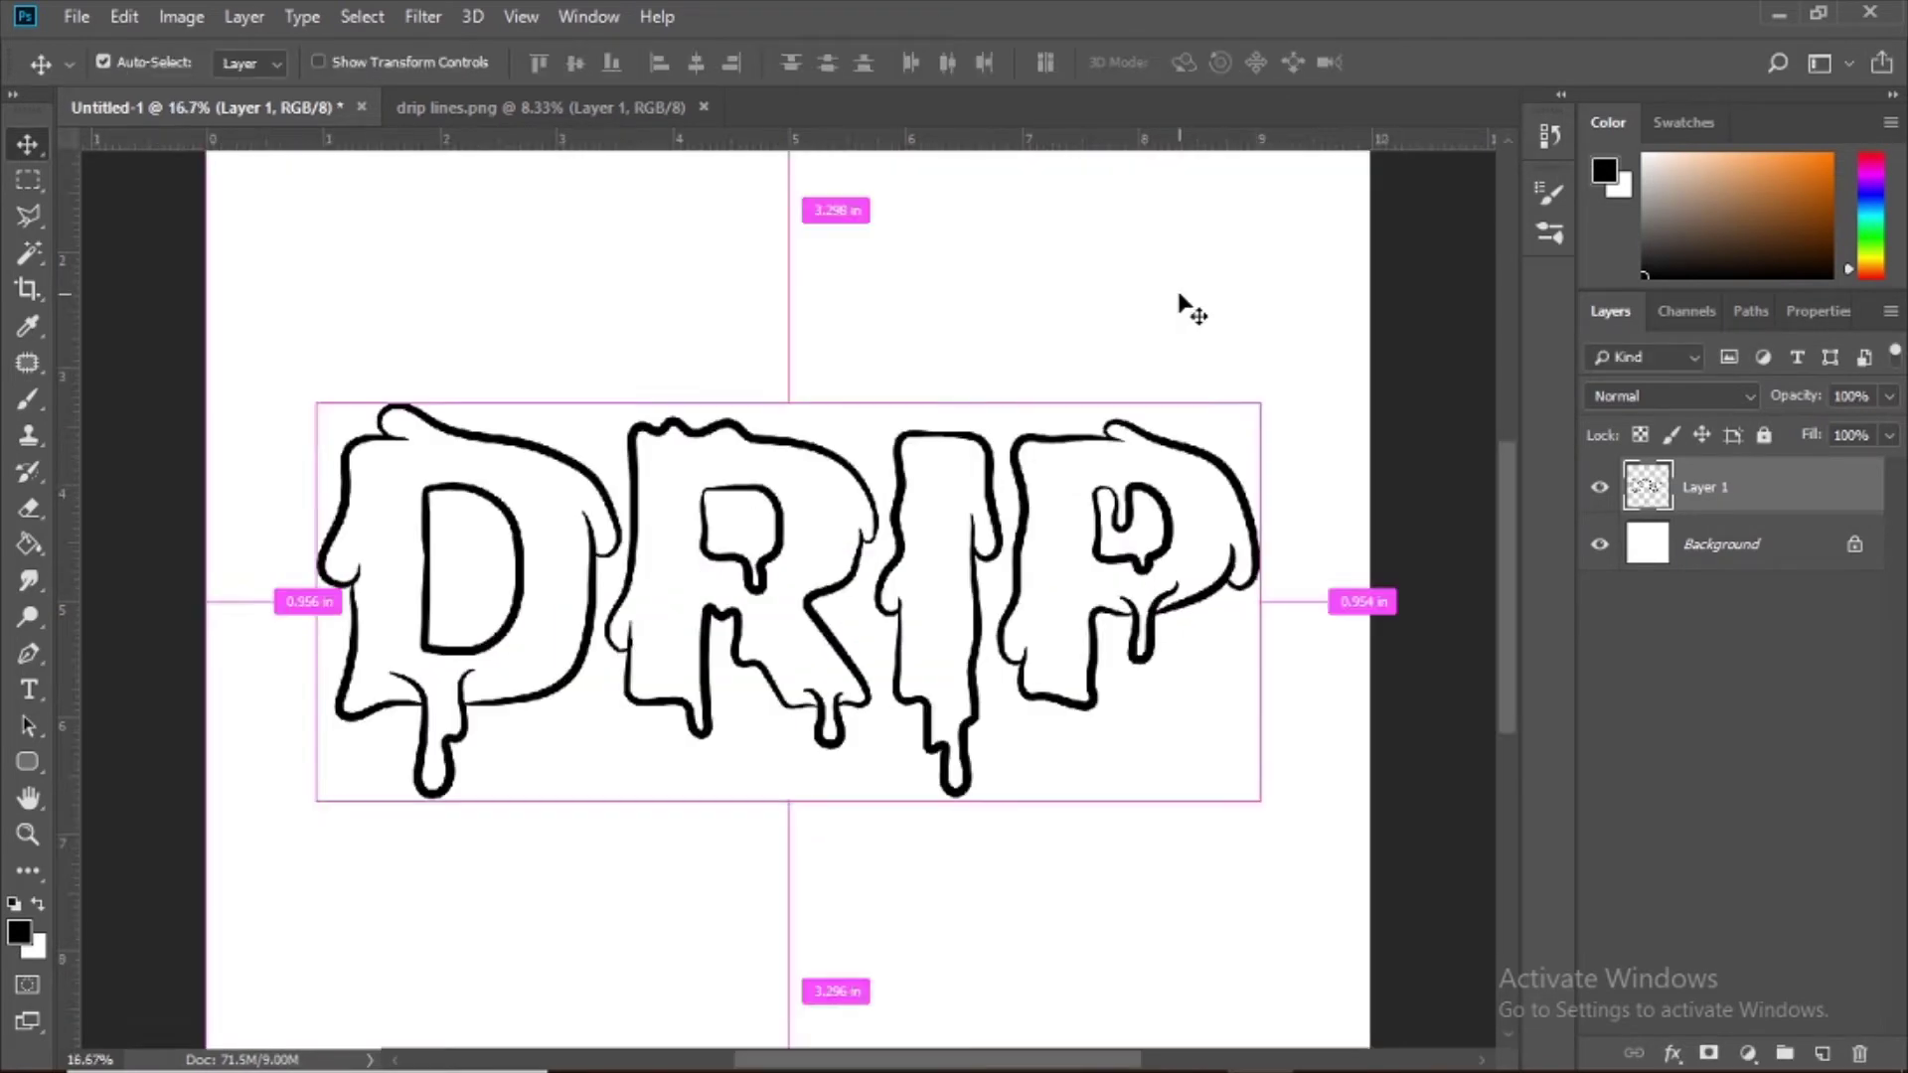
Step: Add a new layer between the line art and the background inside a group named color
{"action": "left_click", "coordinate": [1695, 530]}
{"action": "left_click", "coordinate": [1824, 1052]}
{"action": "key", "text": "ctrl+g"}
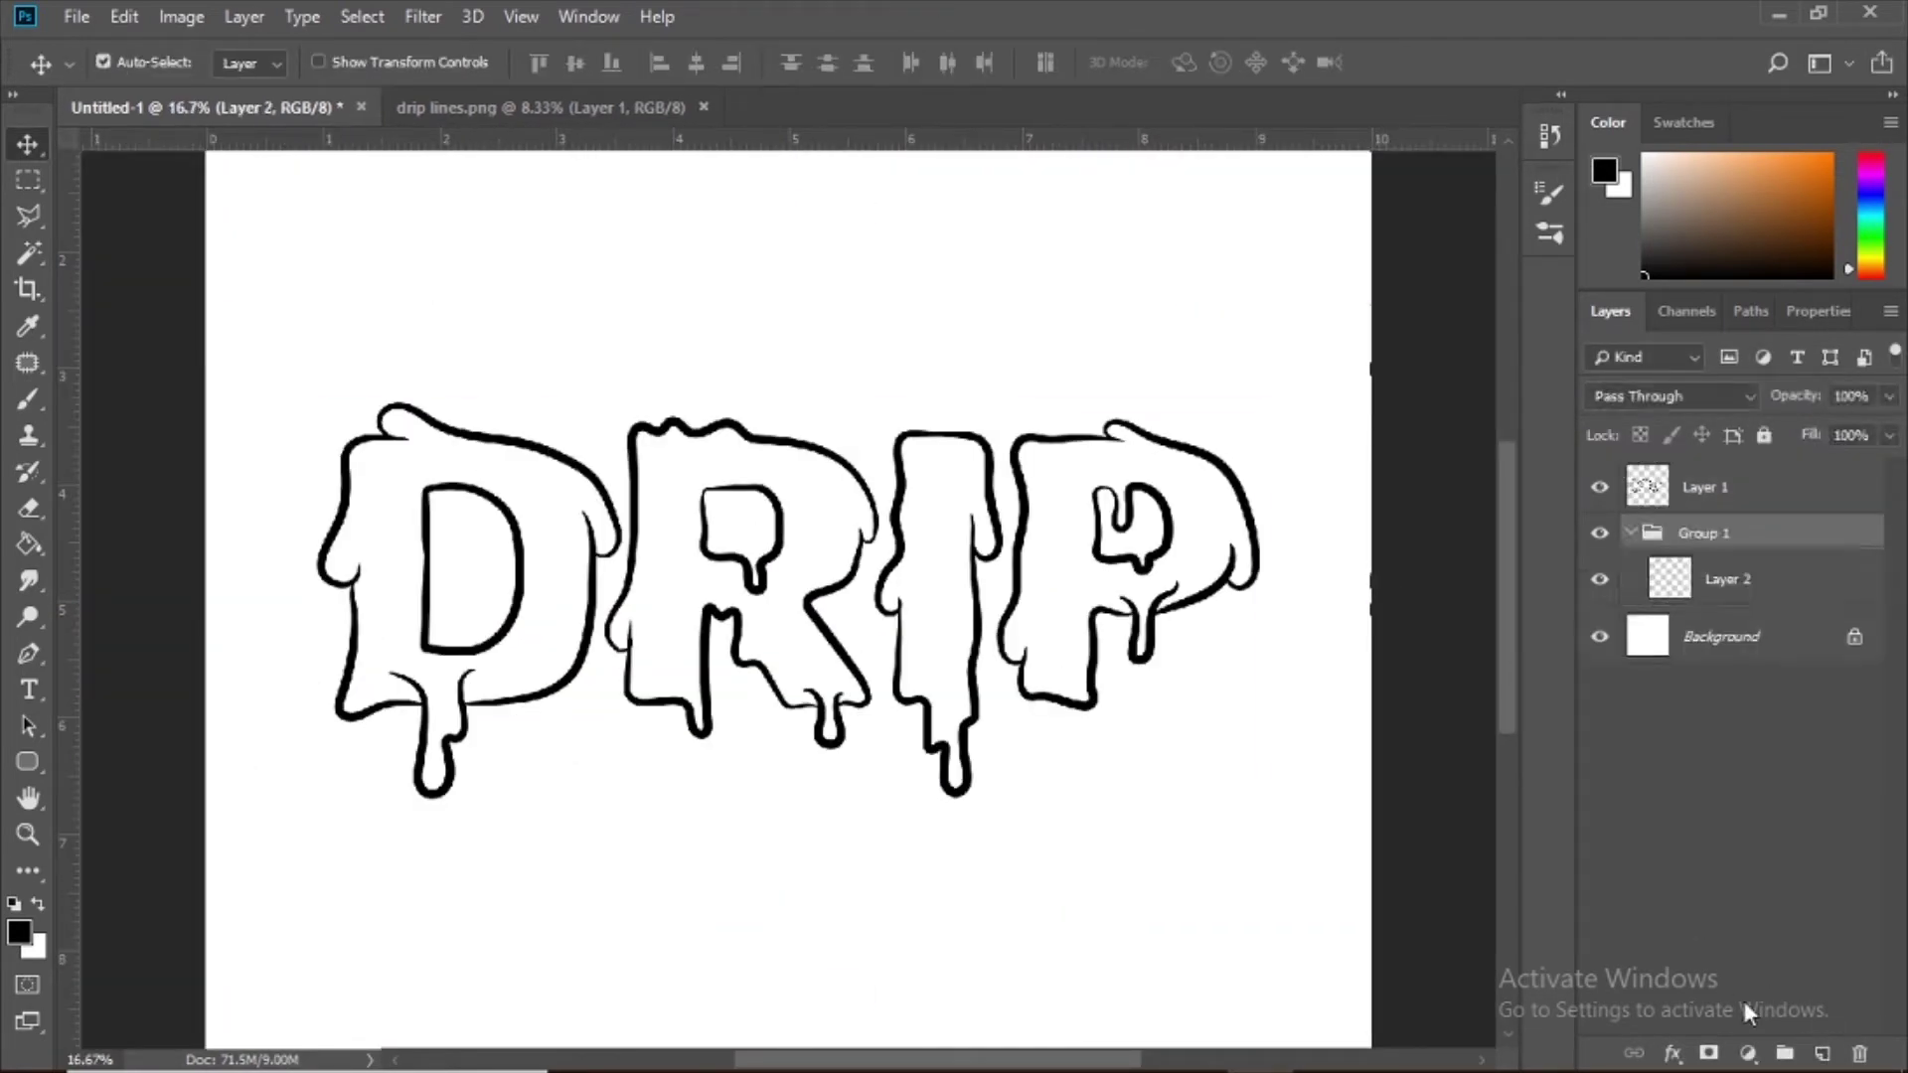
{"action": "left_click", "coordinate": [1679, 537]}
{"action": "type", "text": "color"}
{"action": "key", "text": "Return"}
Step: Select the areas outside the letters on Layer 1 with the Magic Wand, modify the selection's edge and invert it
{"action": "left_click", "coordinate": [1717, 490]}
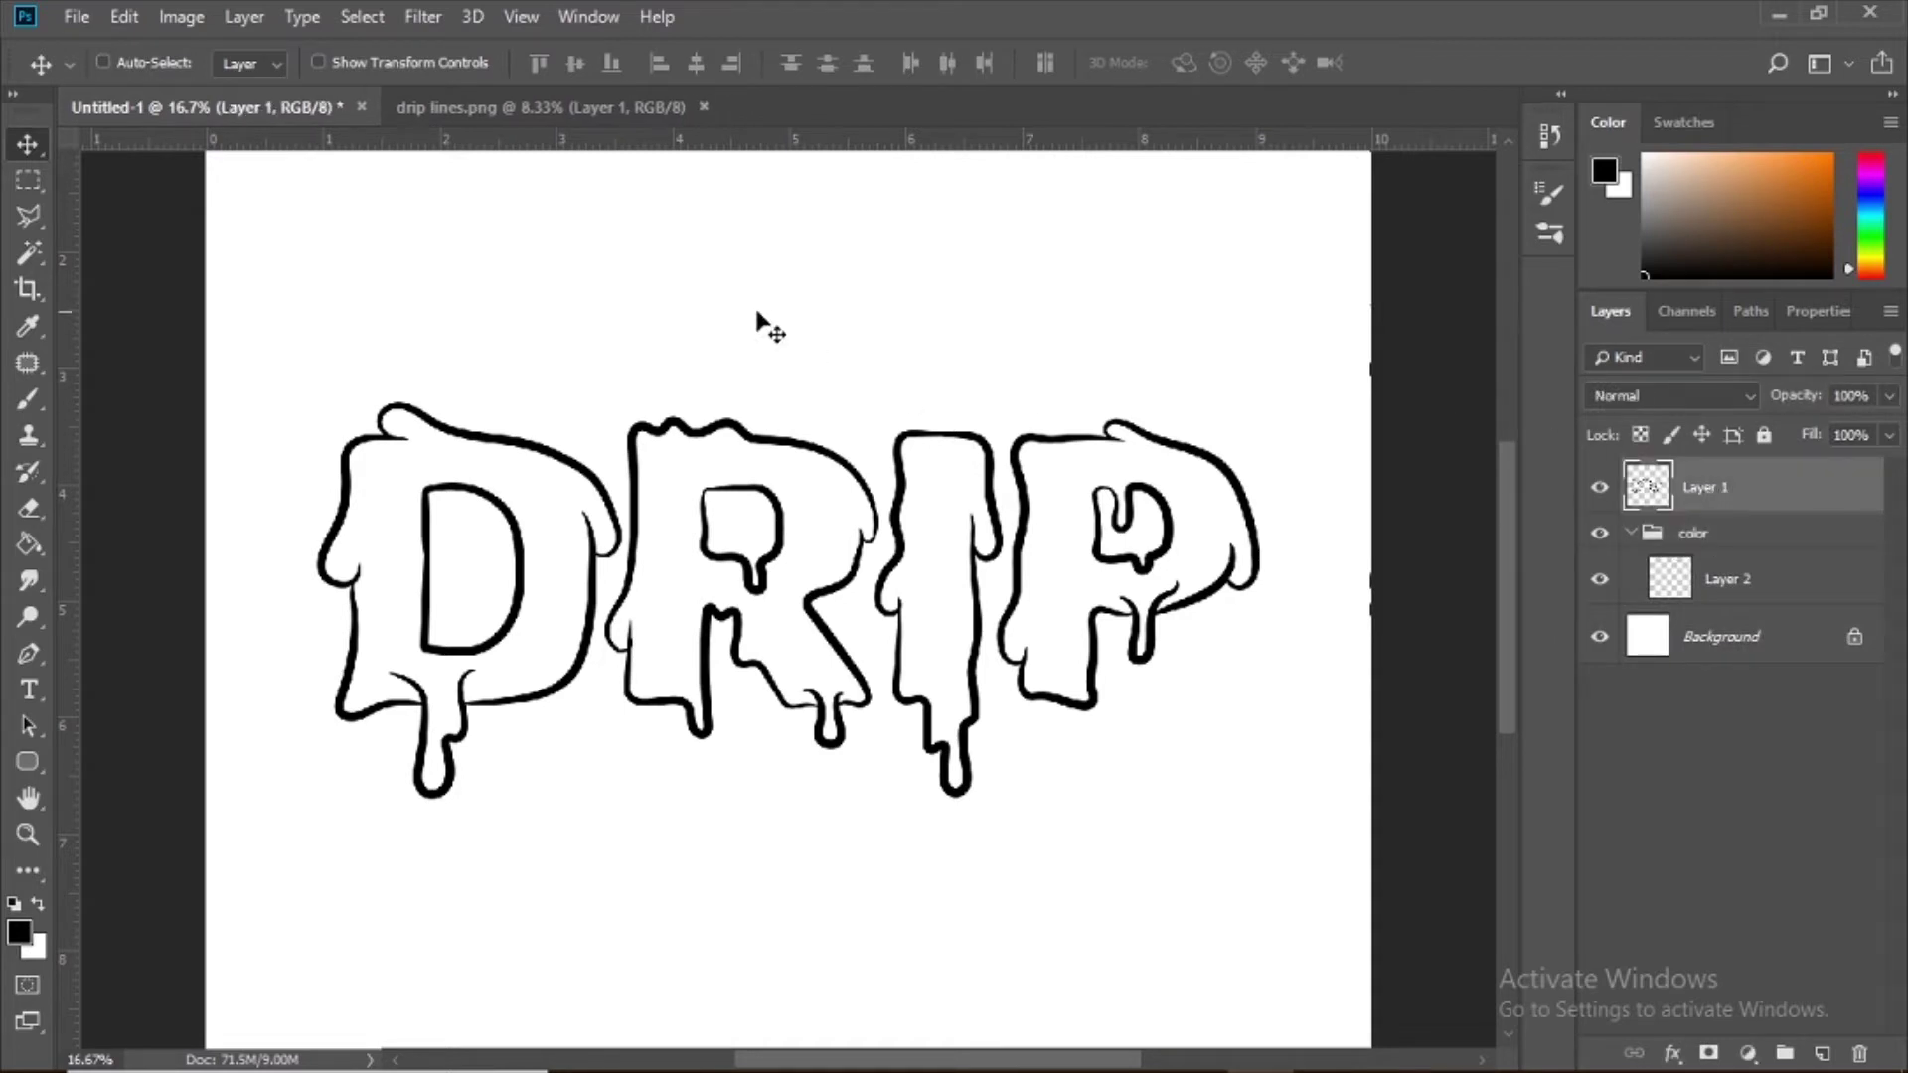
{"action": "key", "text": "w"}
{"action": "left_click", "coordinate": [758, 327]}
{"action": "left_click", "coordinate": [475, 574], "text": "shift"}
{"action": "left_click", "coordinate": [362, 16]}
{"action": "mouse_move", "coordinate": [447, 413]}
{"action": "left_click", "coordinate": [660, 430]}
{"action": "left_click", "coordinate": [1079, 339]}
{"action": "left_click", "coordinate": [361, 22]}
{"action": "left_click", "coordinate": [398, 131]}
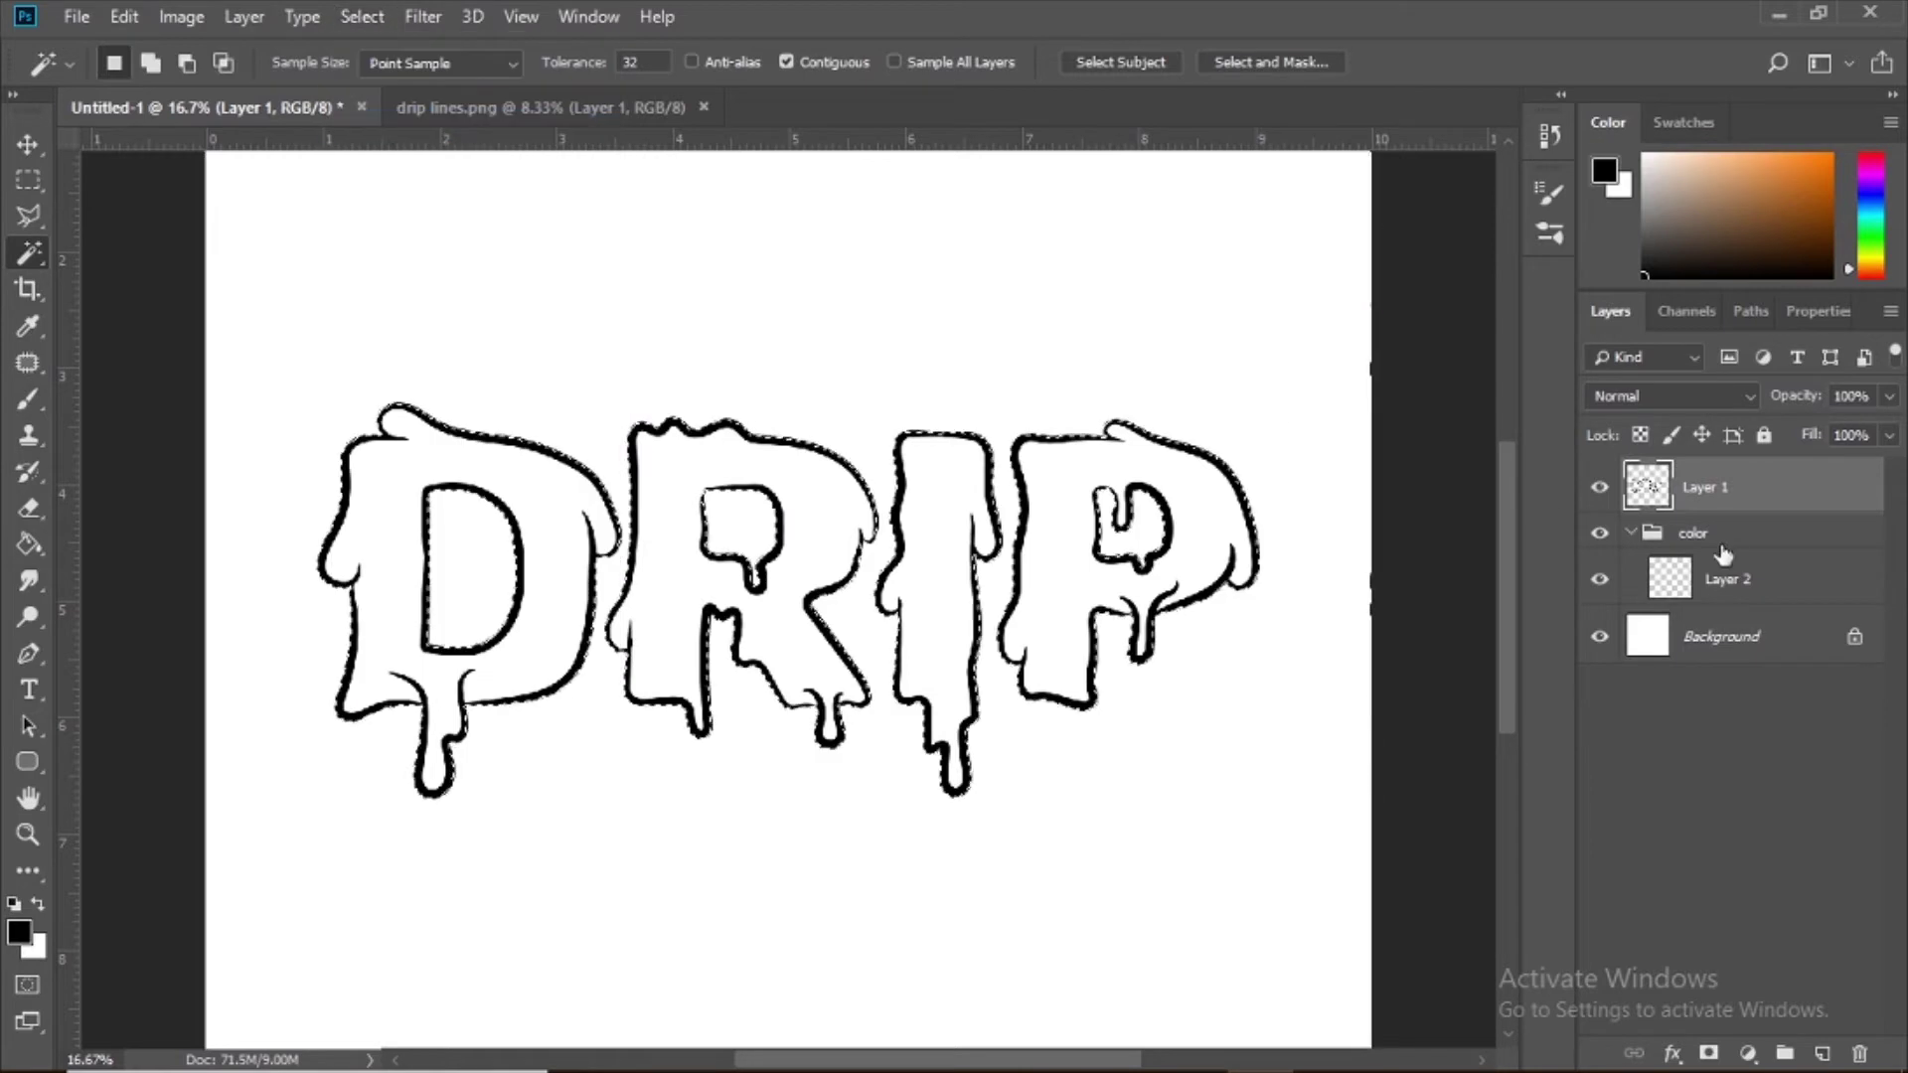
Step: Mask the color group with the lettering selection and make Layer 2 active
{"action": "left_click", "coordinate": [1720, 541]}
{"action": "left_click", "coordinate": [1707, 1052]}
{"action": "left_click", "coordinate": [1681, 611]}
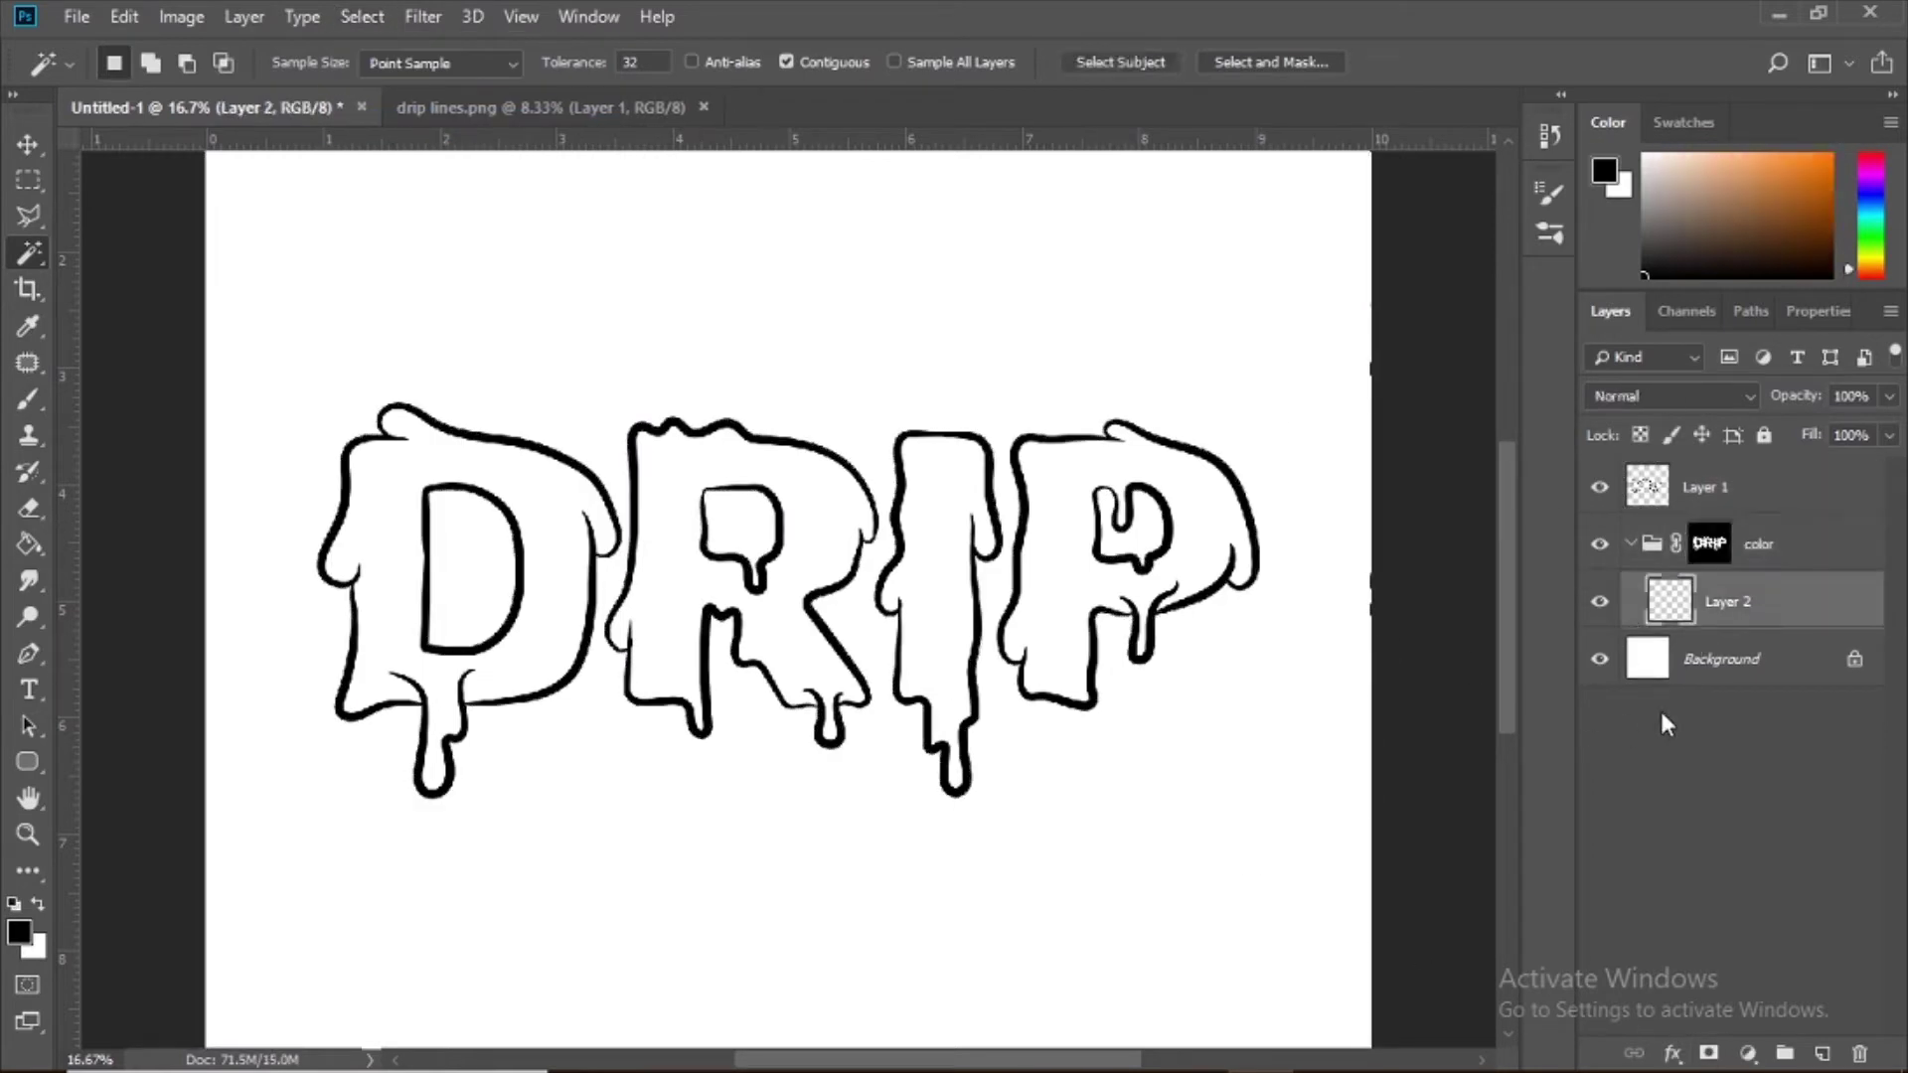
Step: Paint all the letters yellow-orange on Layer 2 with a large 1200 px brush
{"action": "left_click", "coordinate": [22, 935]}
{"action": "left_click_drag", "start_coordinate": [1526, 553], "coordinate": [1528, 541]}
{"action": "left_click", "coordinate": [1794, 213]}
{"action": "key", "text": "b"}
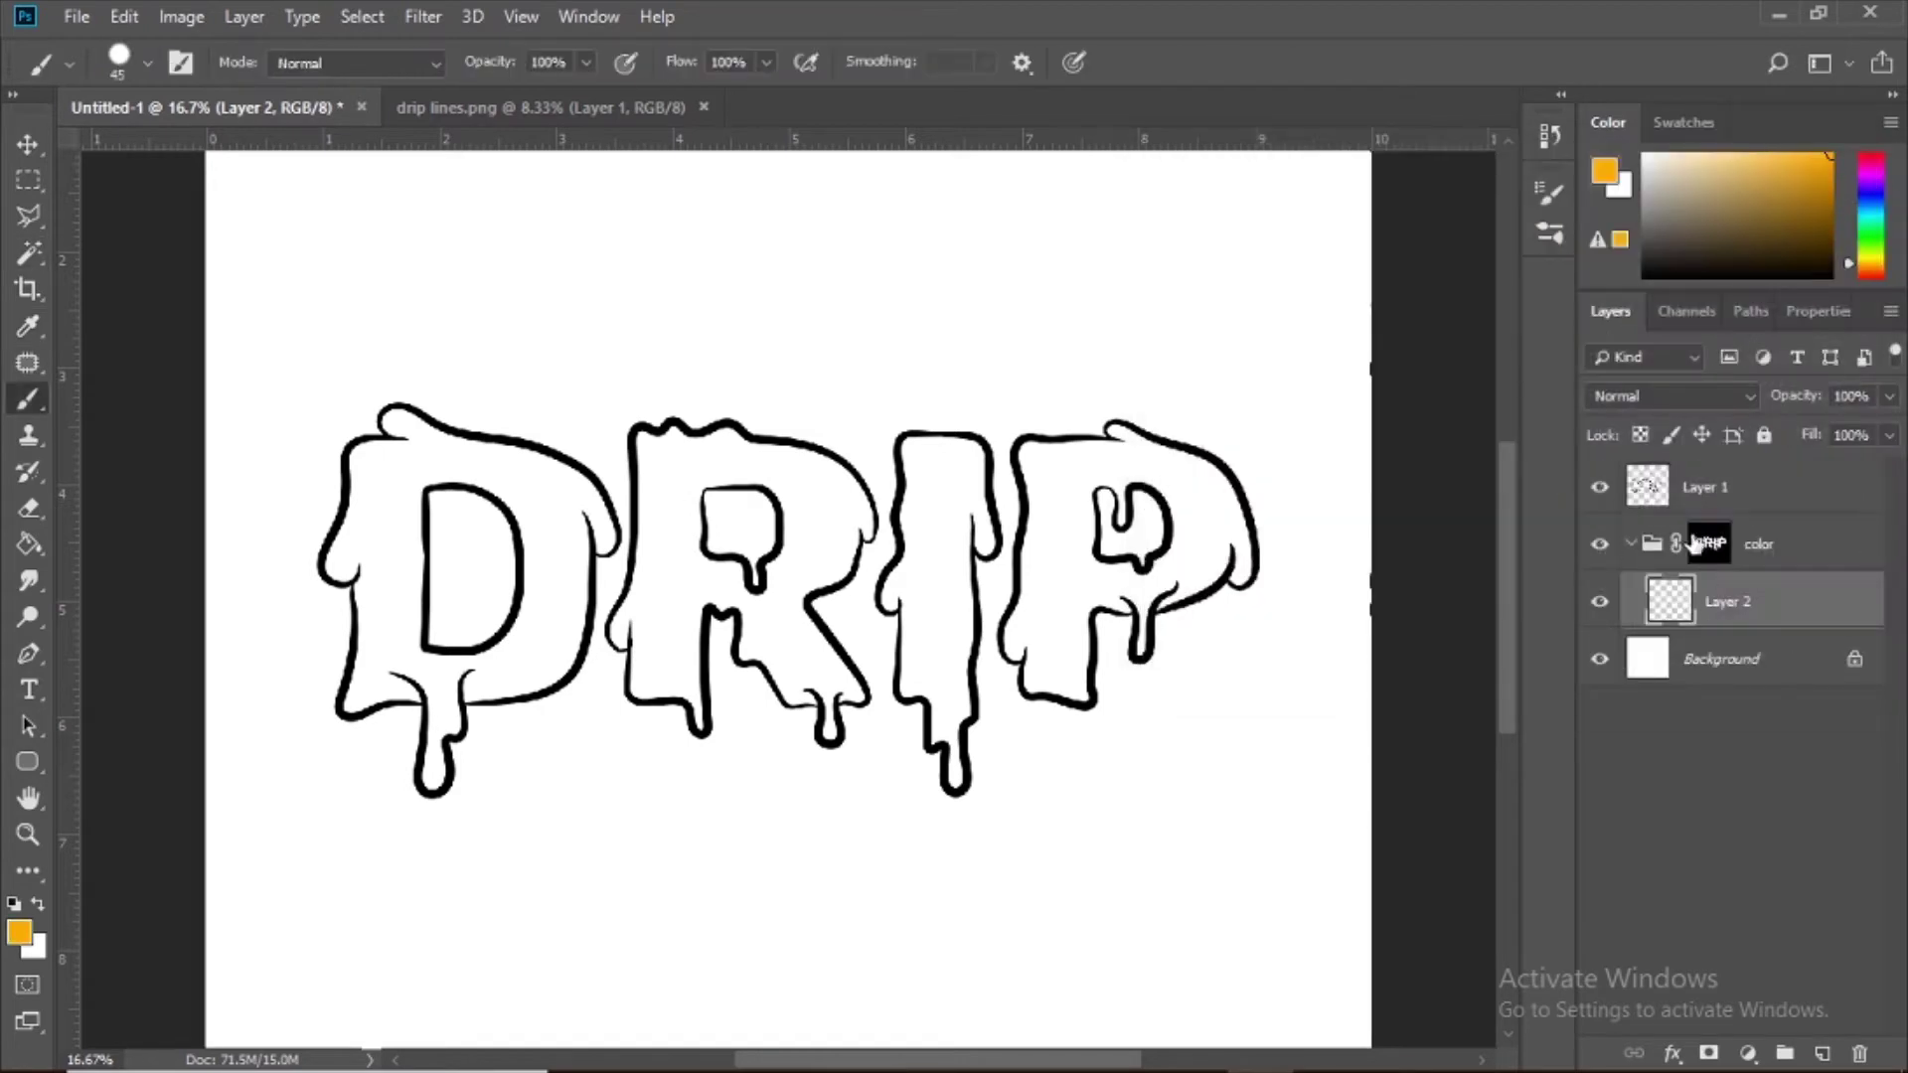
{"action": "mouse_move", "coordinate": [989, 641]}
{"action": "left_mouse_down"}
{"action": "mouse_move", "coordinate": [490, 682]}
{"action": "mouse_move", "coordinate": [375, 427]}
{"action": "mouse_move", "coordinate": [1201, 468]}
{"action": "mouse_move", "coordinate": [492, 722]}
{"action": "left_mouse_up"}
{"action": "key", "text": "bracketleft"}
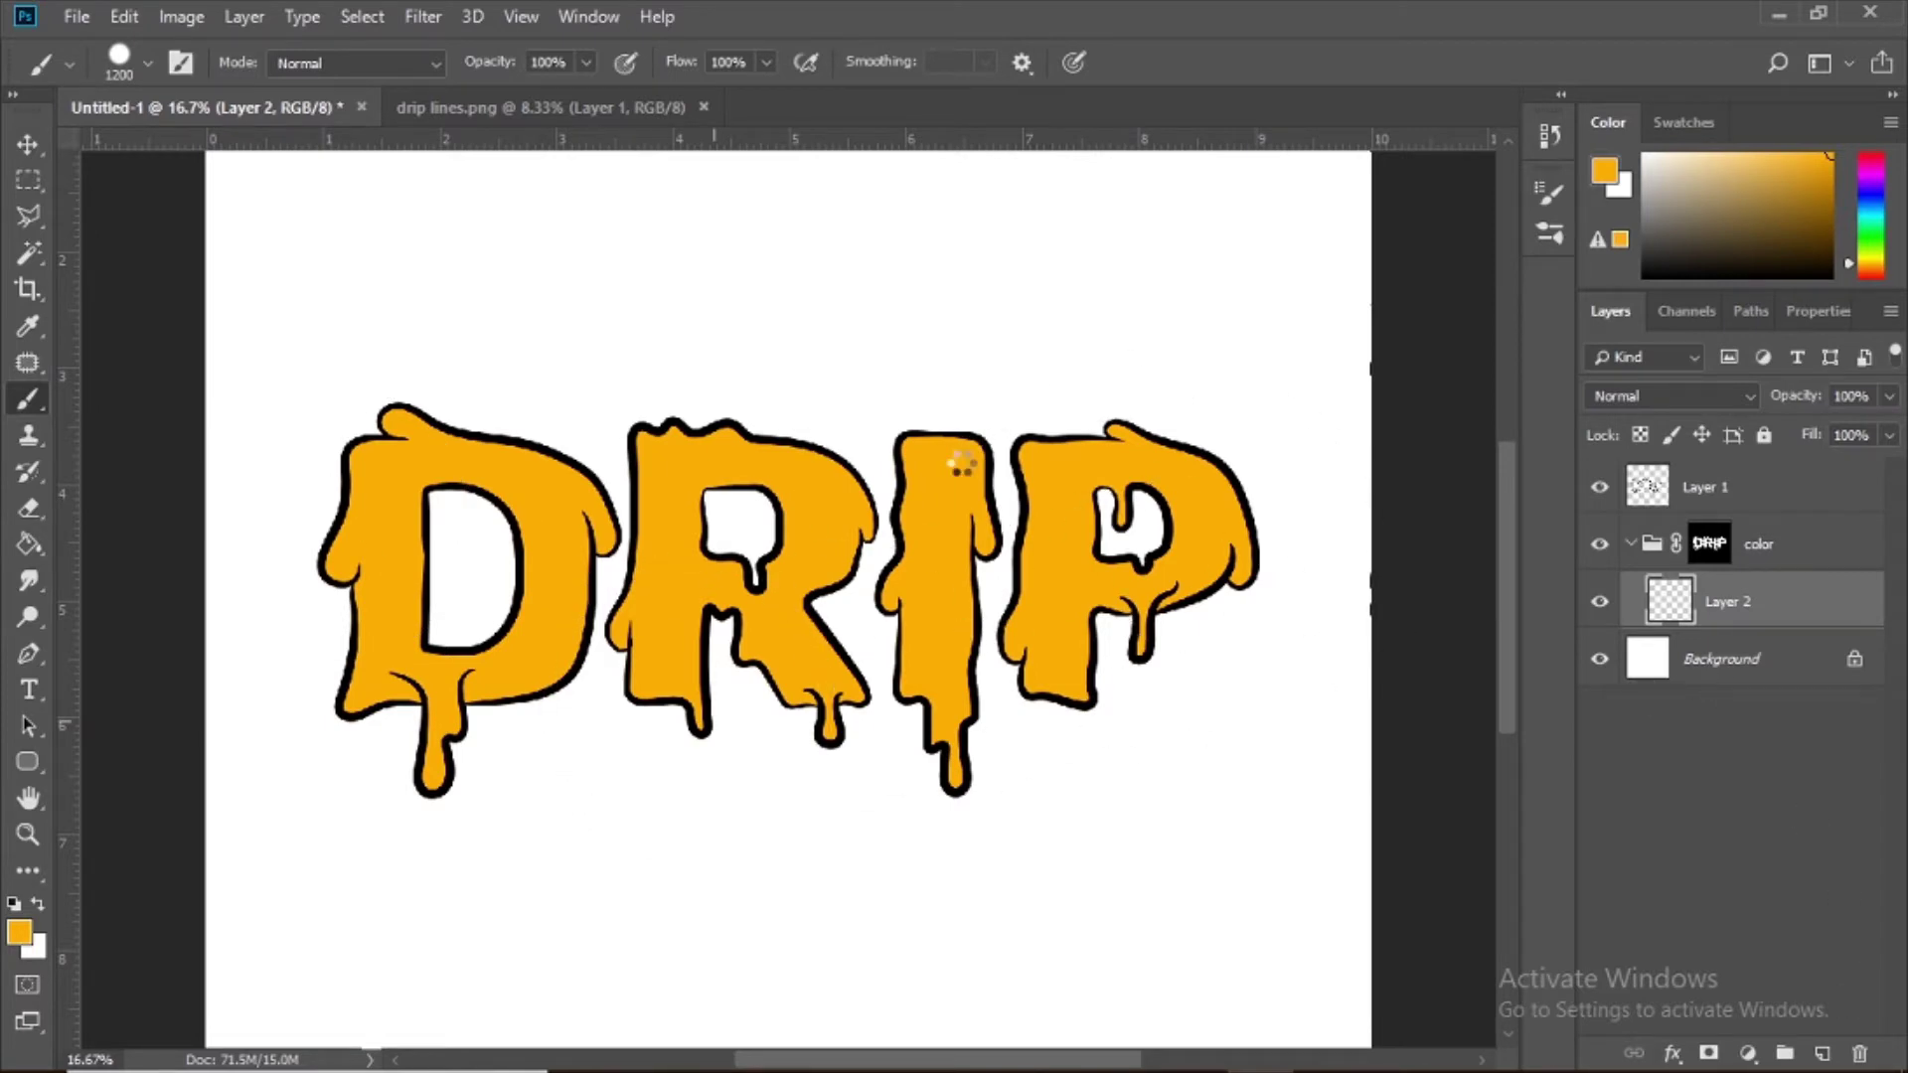
Step: Save the document to the Desktop as a Photoshop file named drip text
{"action": "key", "text": "ctrl+s"}
{"action": "type", "text": "drip text"}
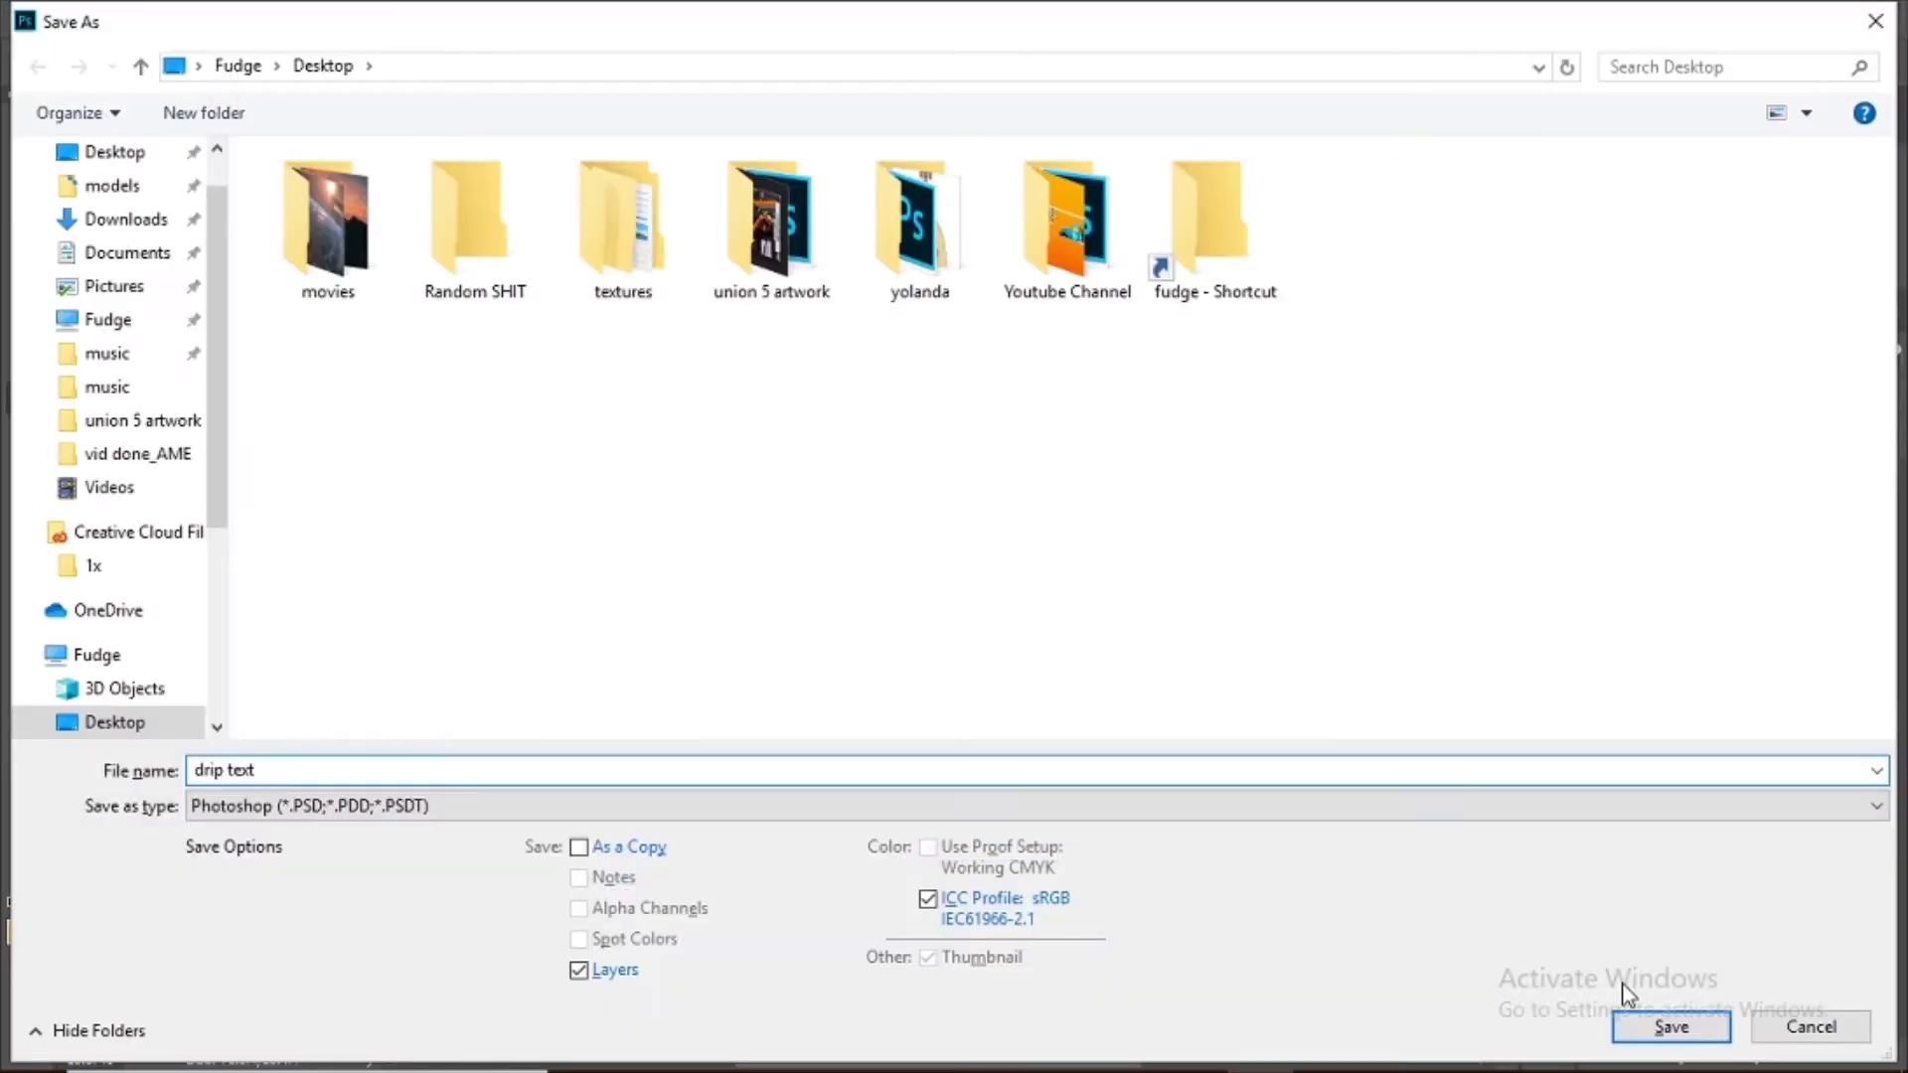
{"action": "left_click", "coordinate": [1659, 1032]}
{"action": "key", "text": "Return"}
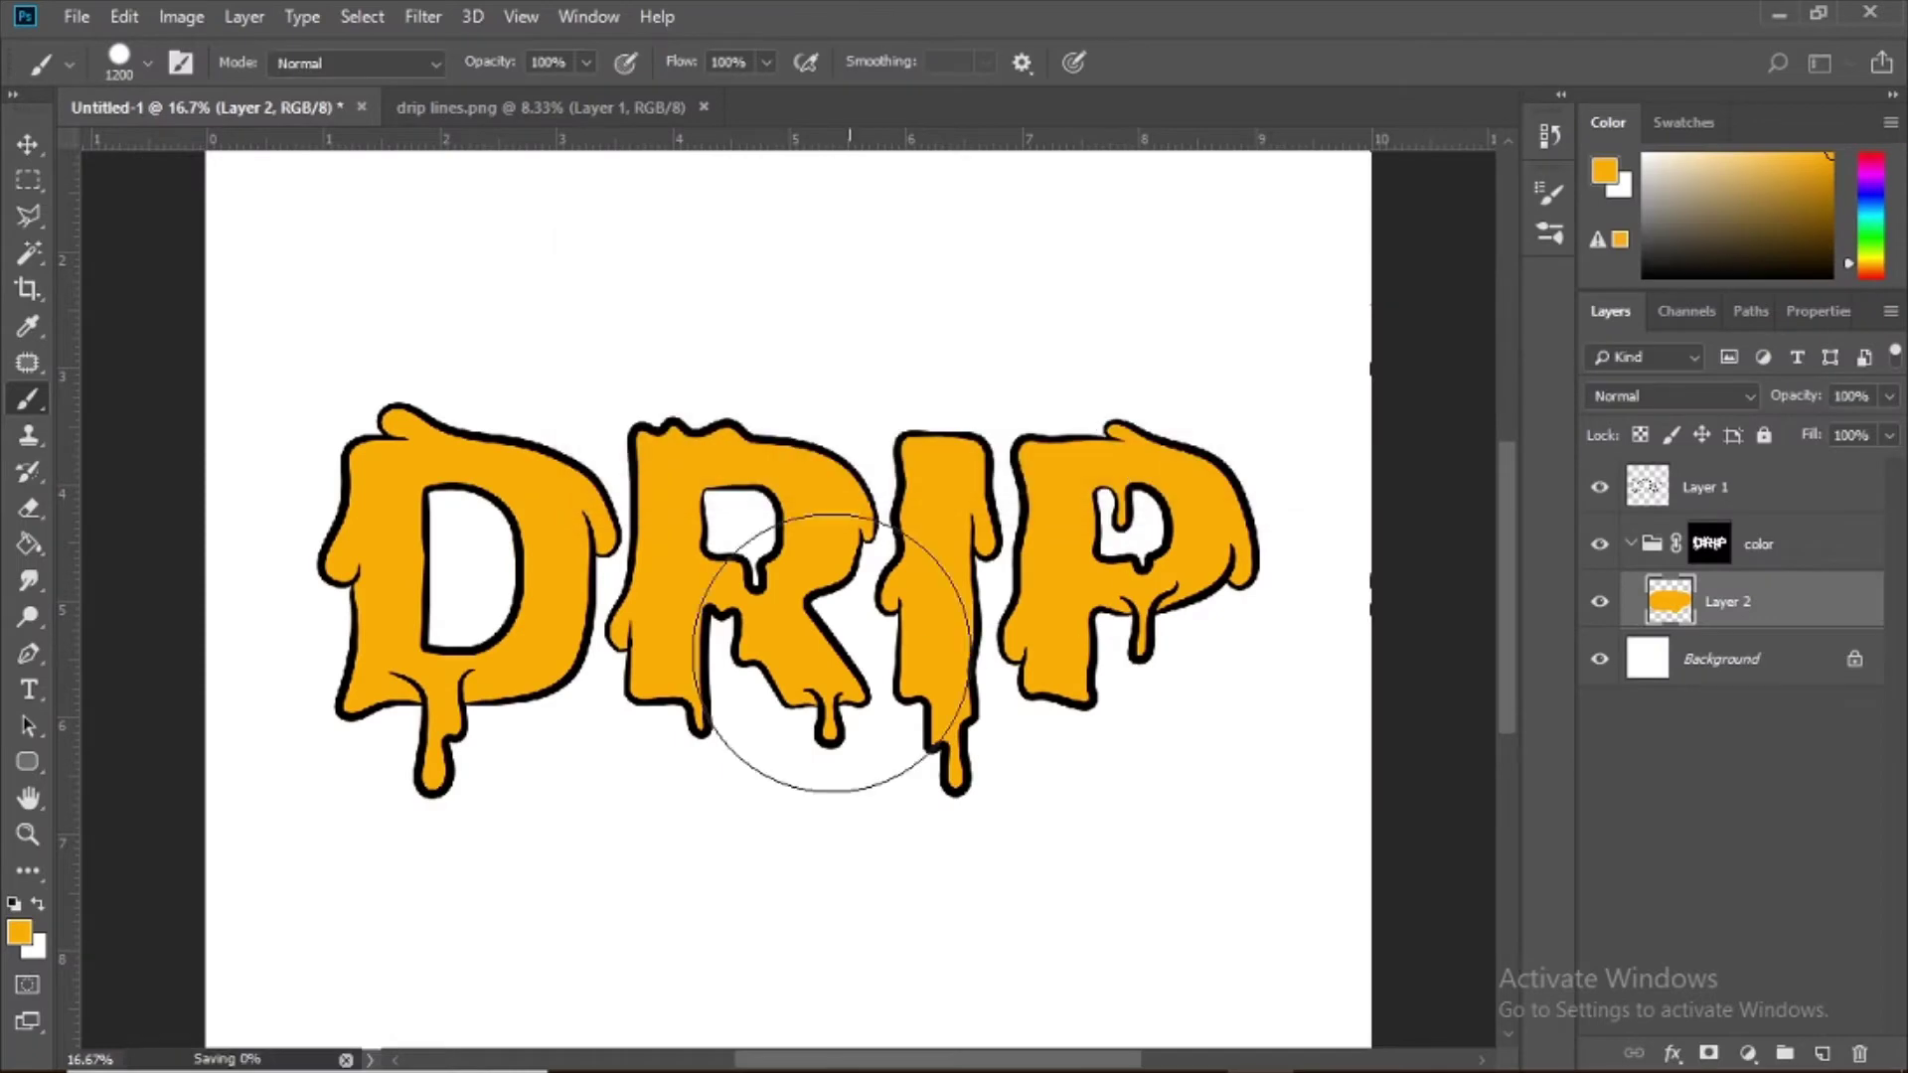
Step: Clip a new layer to the yellow-orange base layer and set the foreground colour to a deeper orange
{"action": "right_click", "coordinate": [1774, 611]}
{"action": "left_click", "coordinate": [1449, 492]}
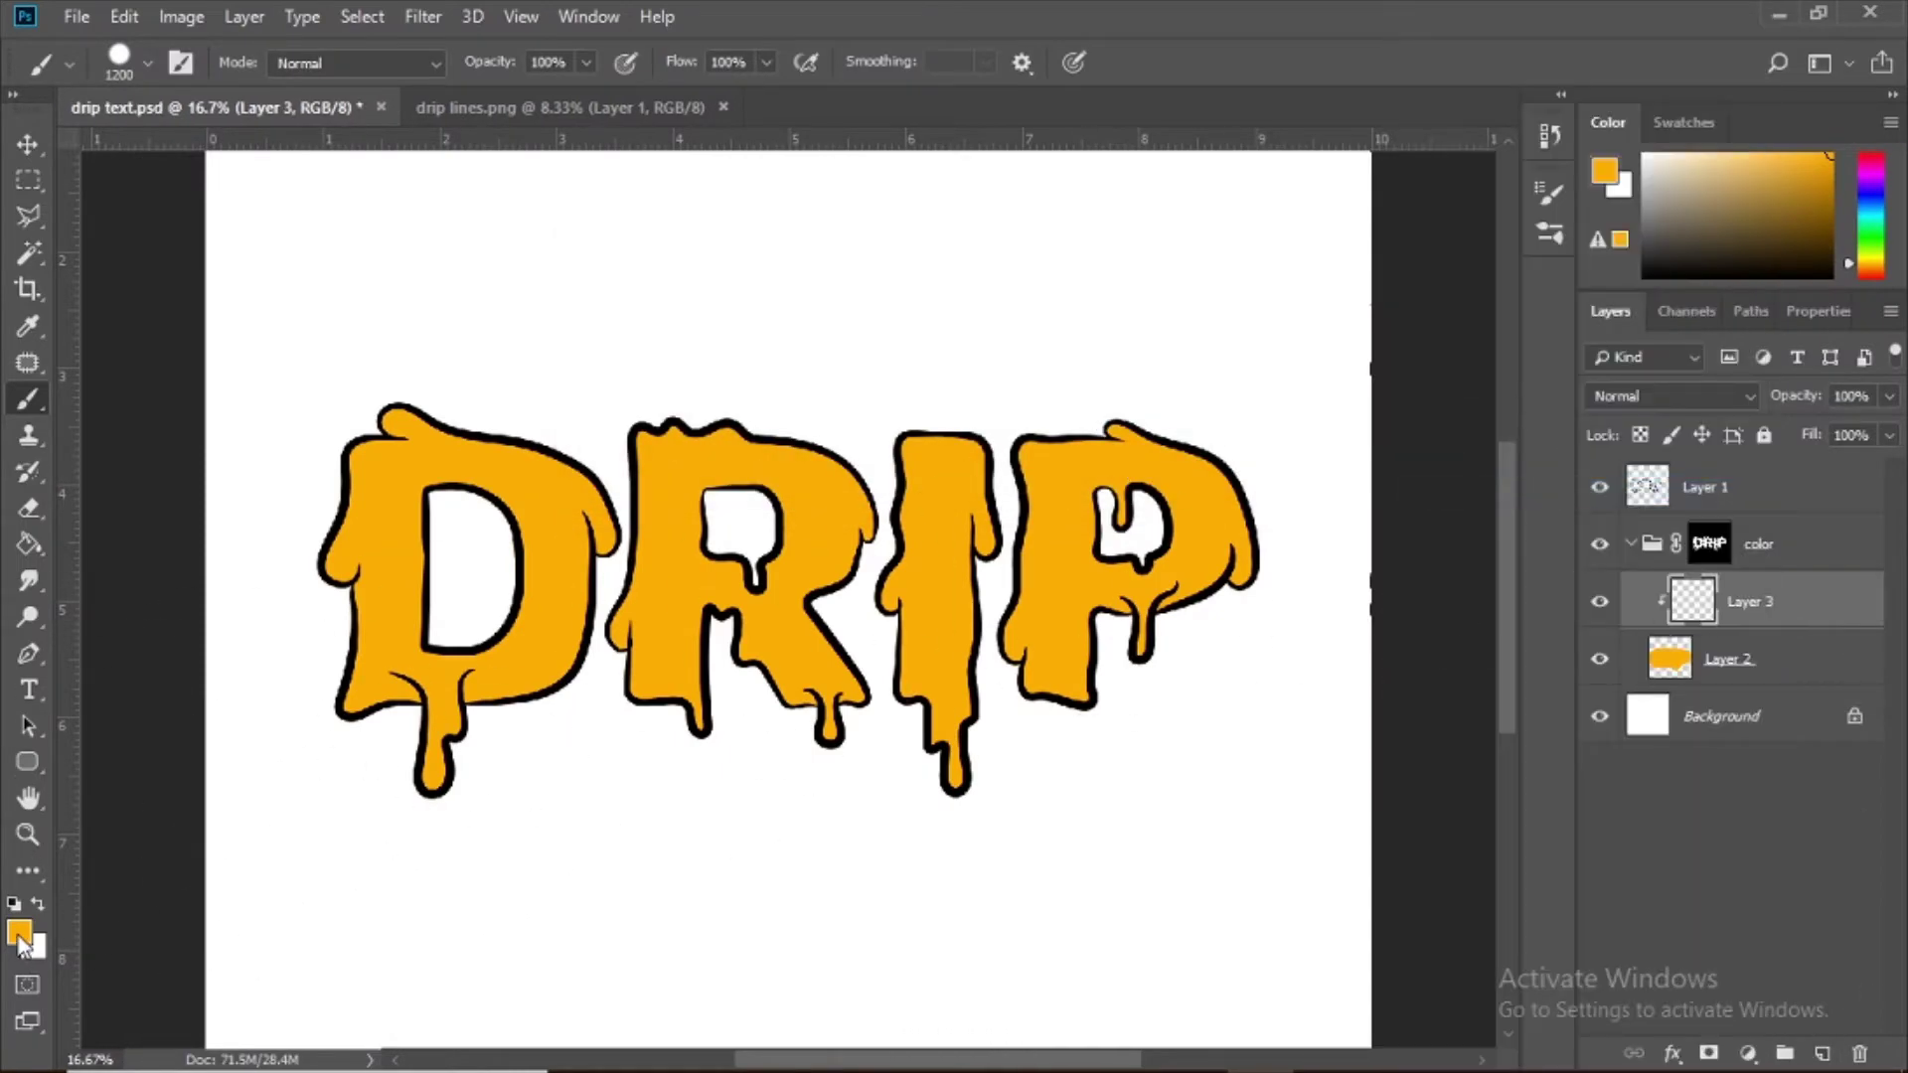
{"action": "left_click", "coordinate": [19, 932]}
{"action": "left_click_drag", "start_coordinate": [1520, 539], "coordinate": [1520, 554]}
{"action": "key", "text": "Return"}
Step: Shade the lower half of the letters orange with a soft round brush at 1700 px
{"action": "left_click", "coordinate": [135, 63]}
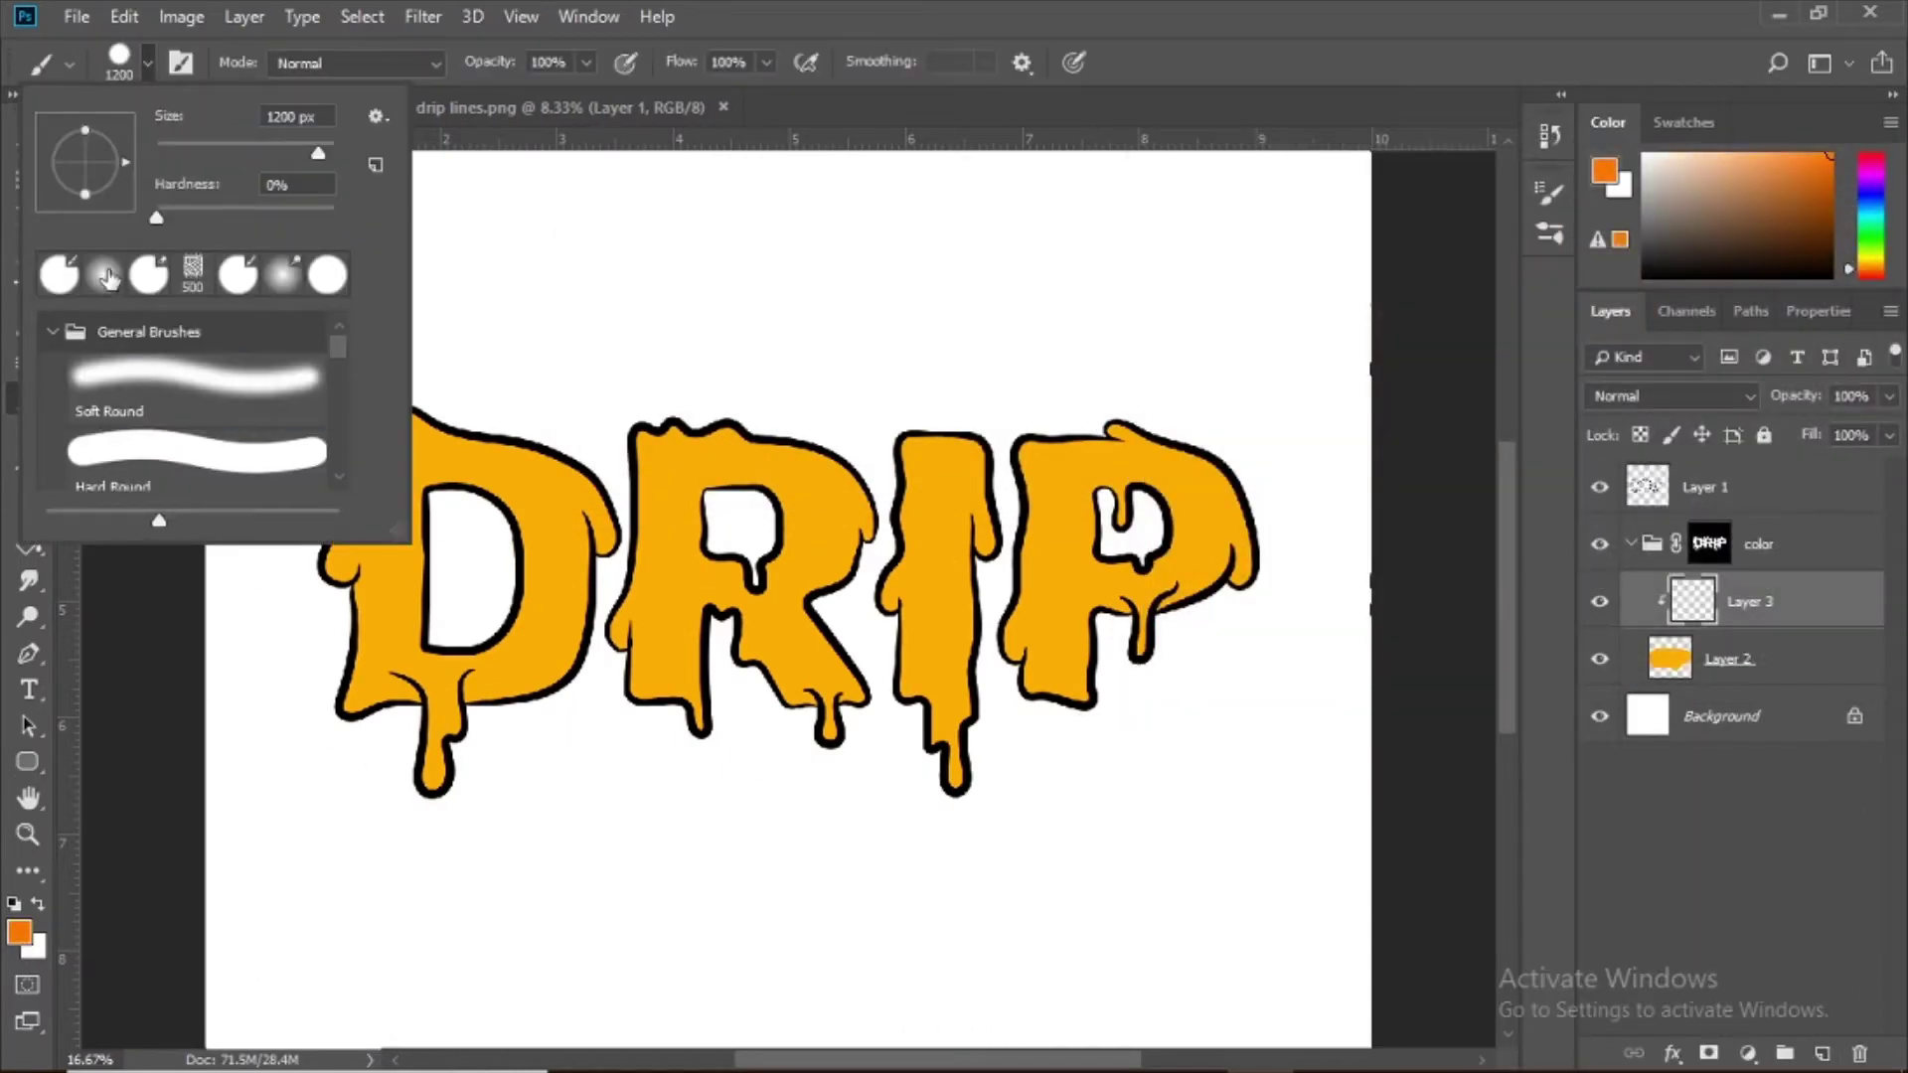
{"action": "double_click", "coordinate": [107, 275]}
{"action": "key", "text": "ctrl+minus"}
{"action": "key", "text": "bracketright"}
{"action": "key", "text": "bracketright"}
{"action": "key", "text": "bracketright"}
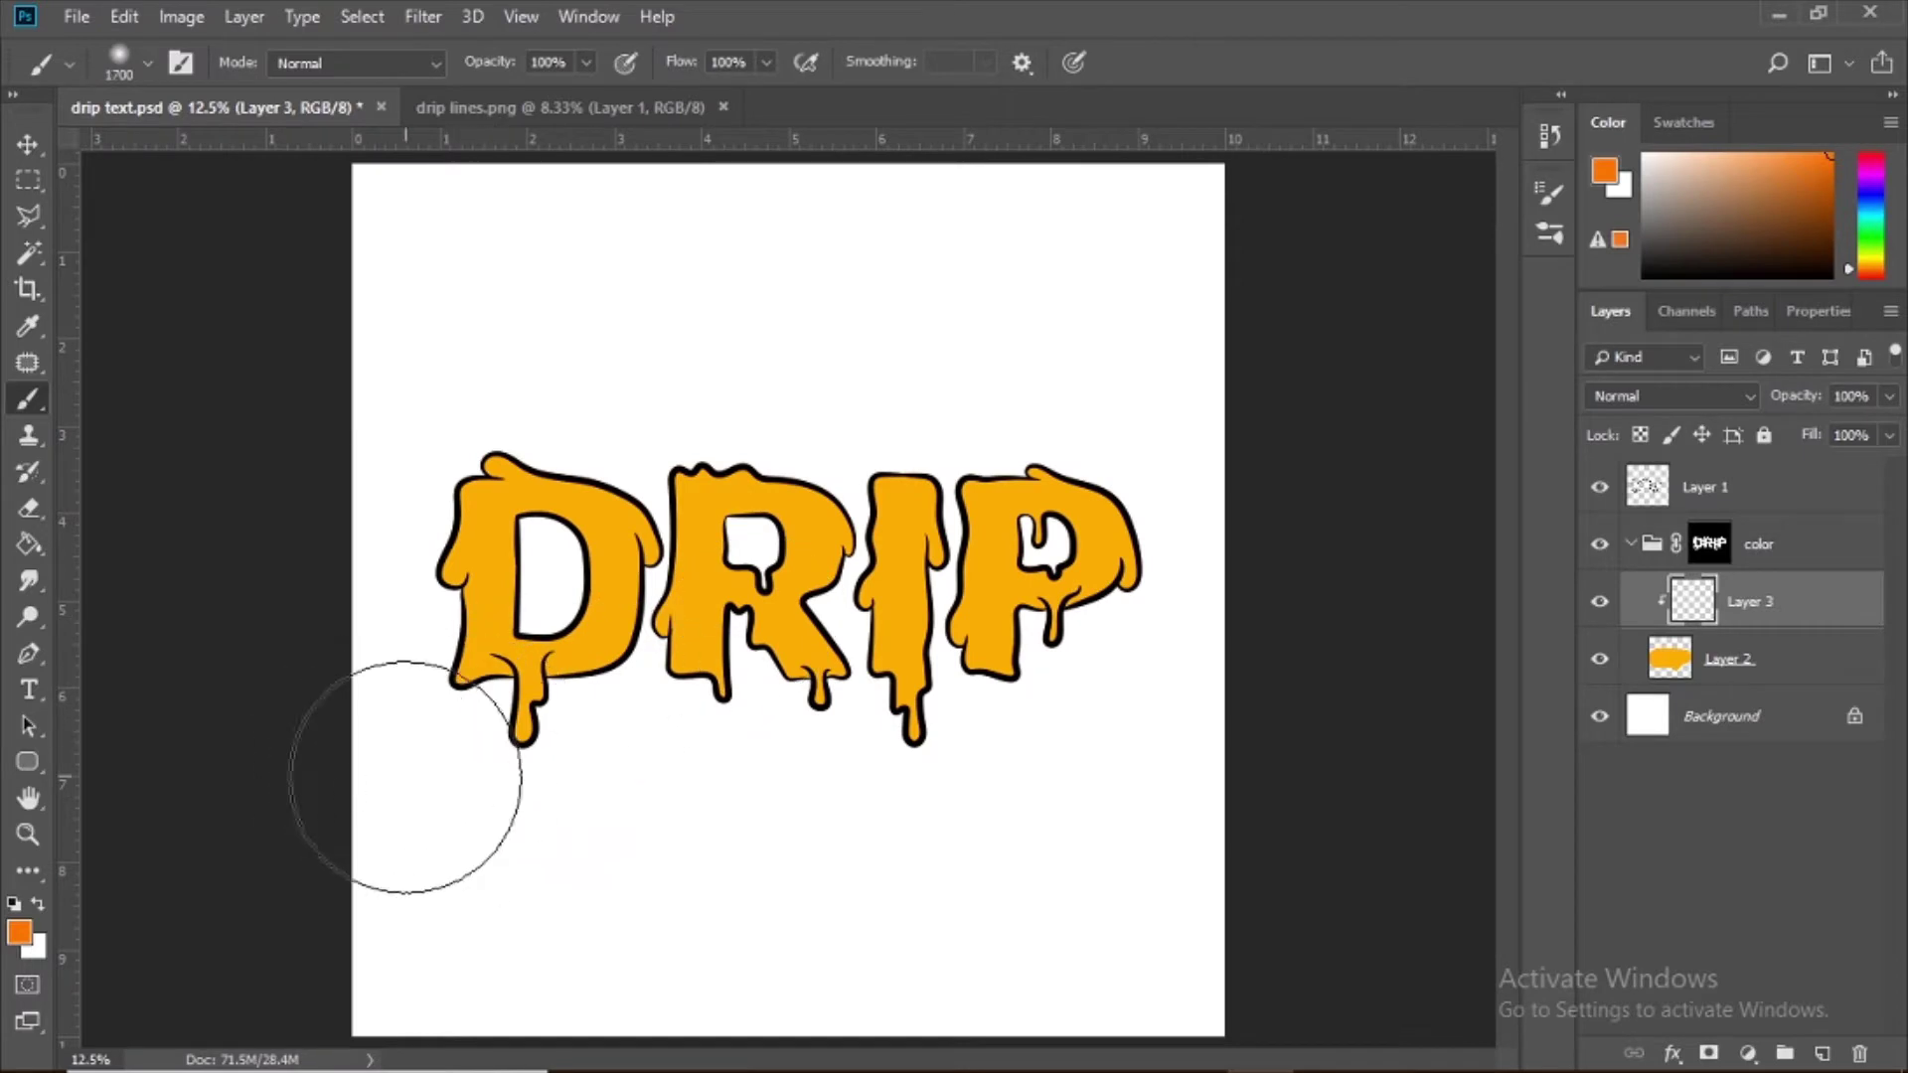
{"action": "left_click_drag", "start_coordinate": [545, 718], "coordinate": [269, 707]}
{"action": "left_click_drag", "start_coordinate": [1276, 680], "coordinate": [298, 808]}
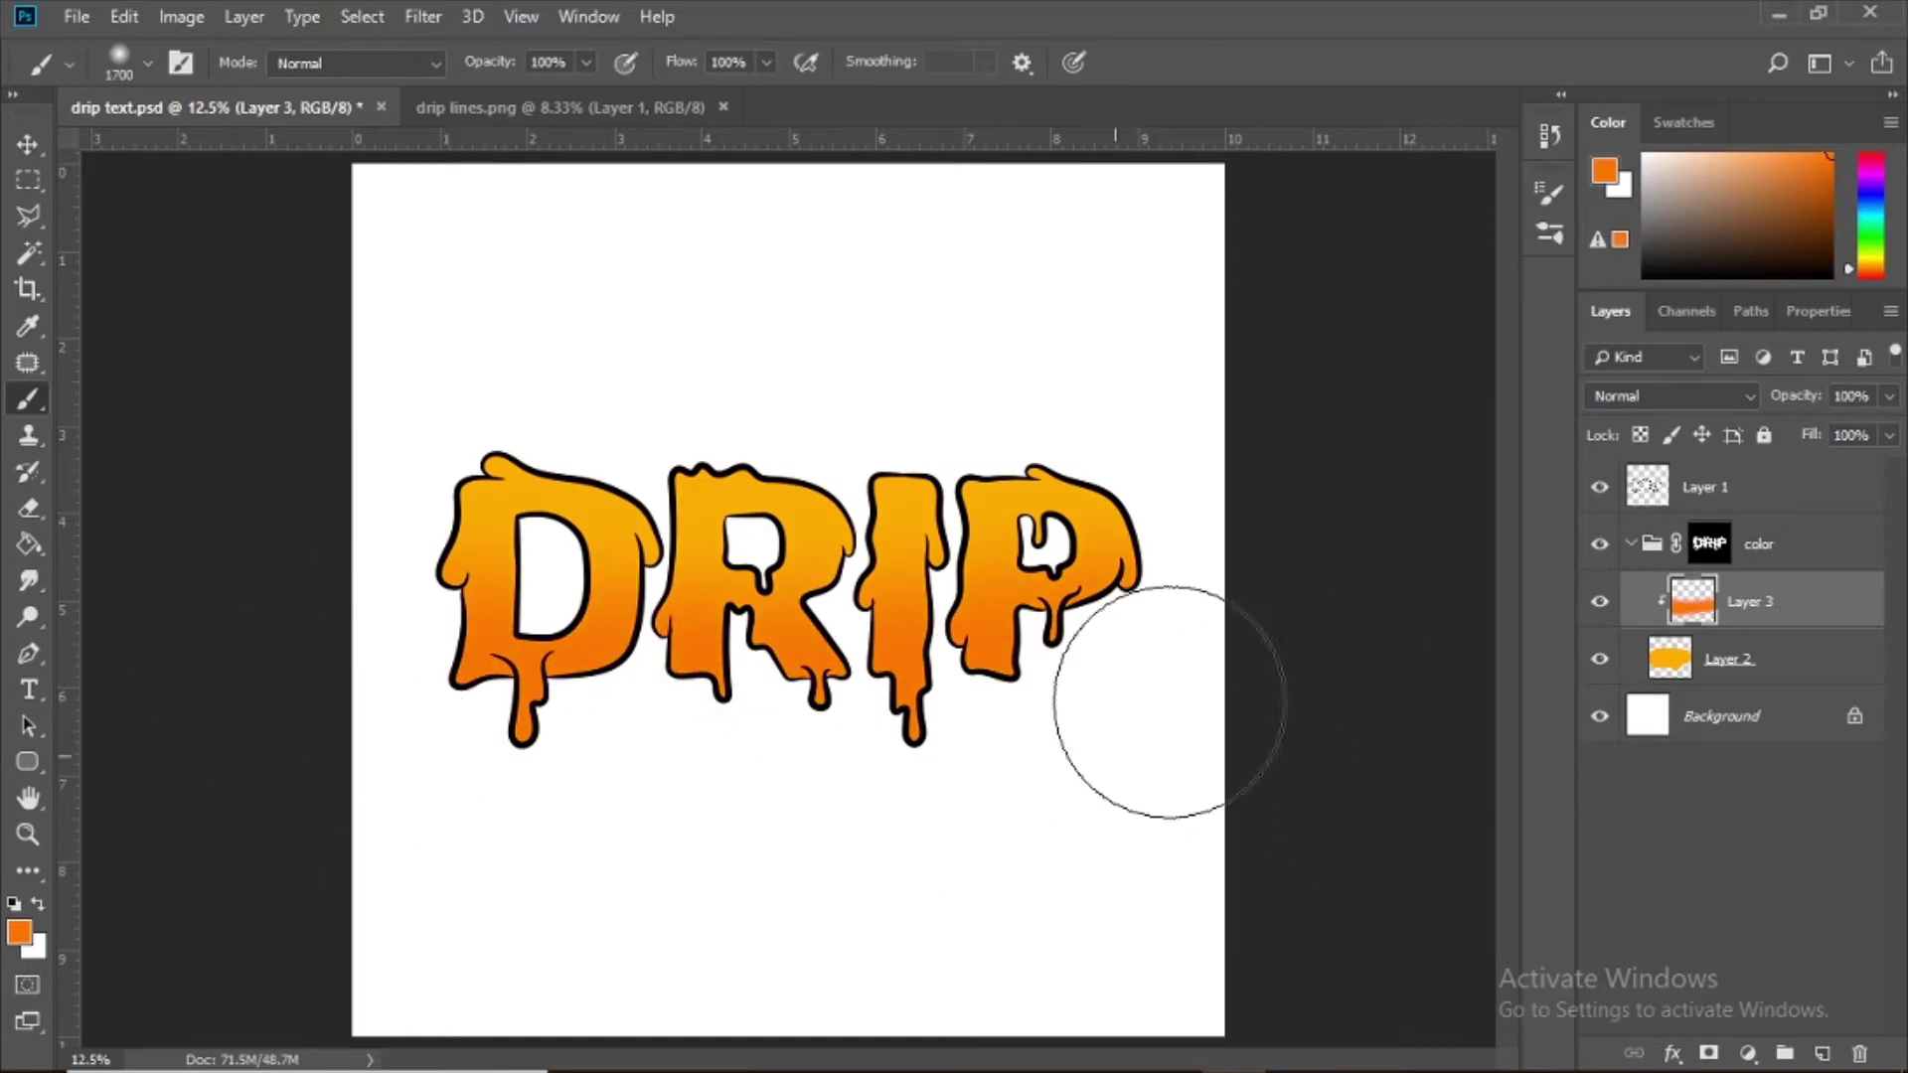
Step: Add another clipped layer above the orange shading and softly brush red over the lower part of the letters
{"action": "left_click", "coordinate": [1779, 659]}
{"action": "left_click", "coordinate": [1821, 1054]}
{"action": "left_click_drag", "start_coordinate": [1779, 659], "coordinate": [1783, 582]}
{"action": "left_click", "coordinate": [19, 932]}
{"action": "left_click_drag", "start_coordinate": [1523, 555], "coordinate": [1528, 571]}
{"action": "left_click", "coordinate": [1779, 212]}
{"action": "key", "text": "b"}
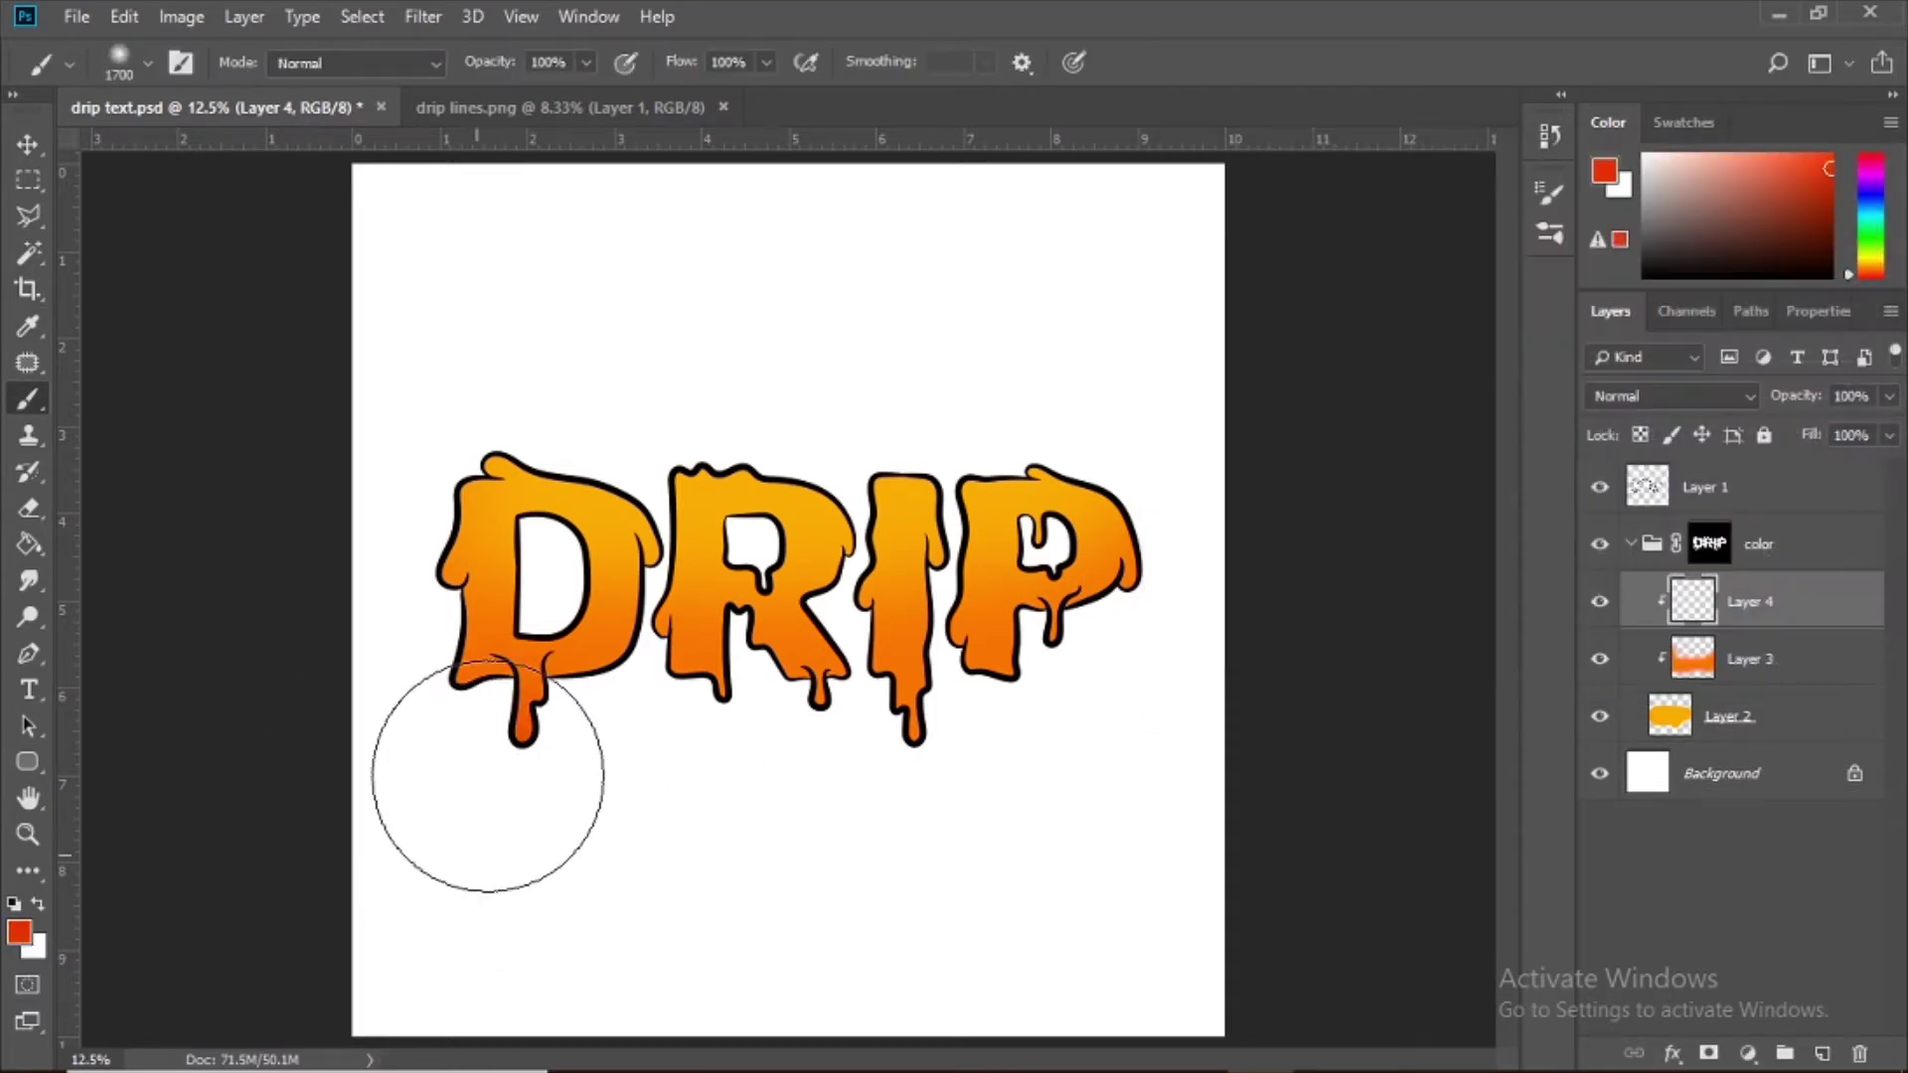
{"action": "left_click_drag", "start_coordinate": [486, 758], "coordinate": [438, 782]}
{"action": "mouse_move", "coordinate": [361, 605]}
{"action": "left_mouse_down"}
{"action": "mouse_move", "coordinate": [581, 731]}
{"action": "mouse_move", "coordinate": [1159, 738]}
{"action": "mouse_move", "coordinate": [892, 725]}
{"action": "mouse_move", "coordinate": [976, 832]}
{"action": "mouse_move", "coordinate": [1081, 715]}
{"action": "left_mouse_up"}
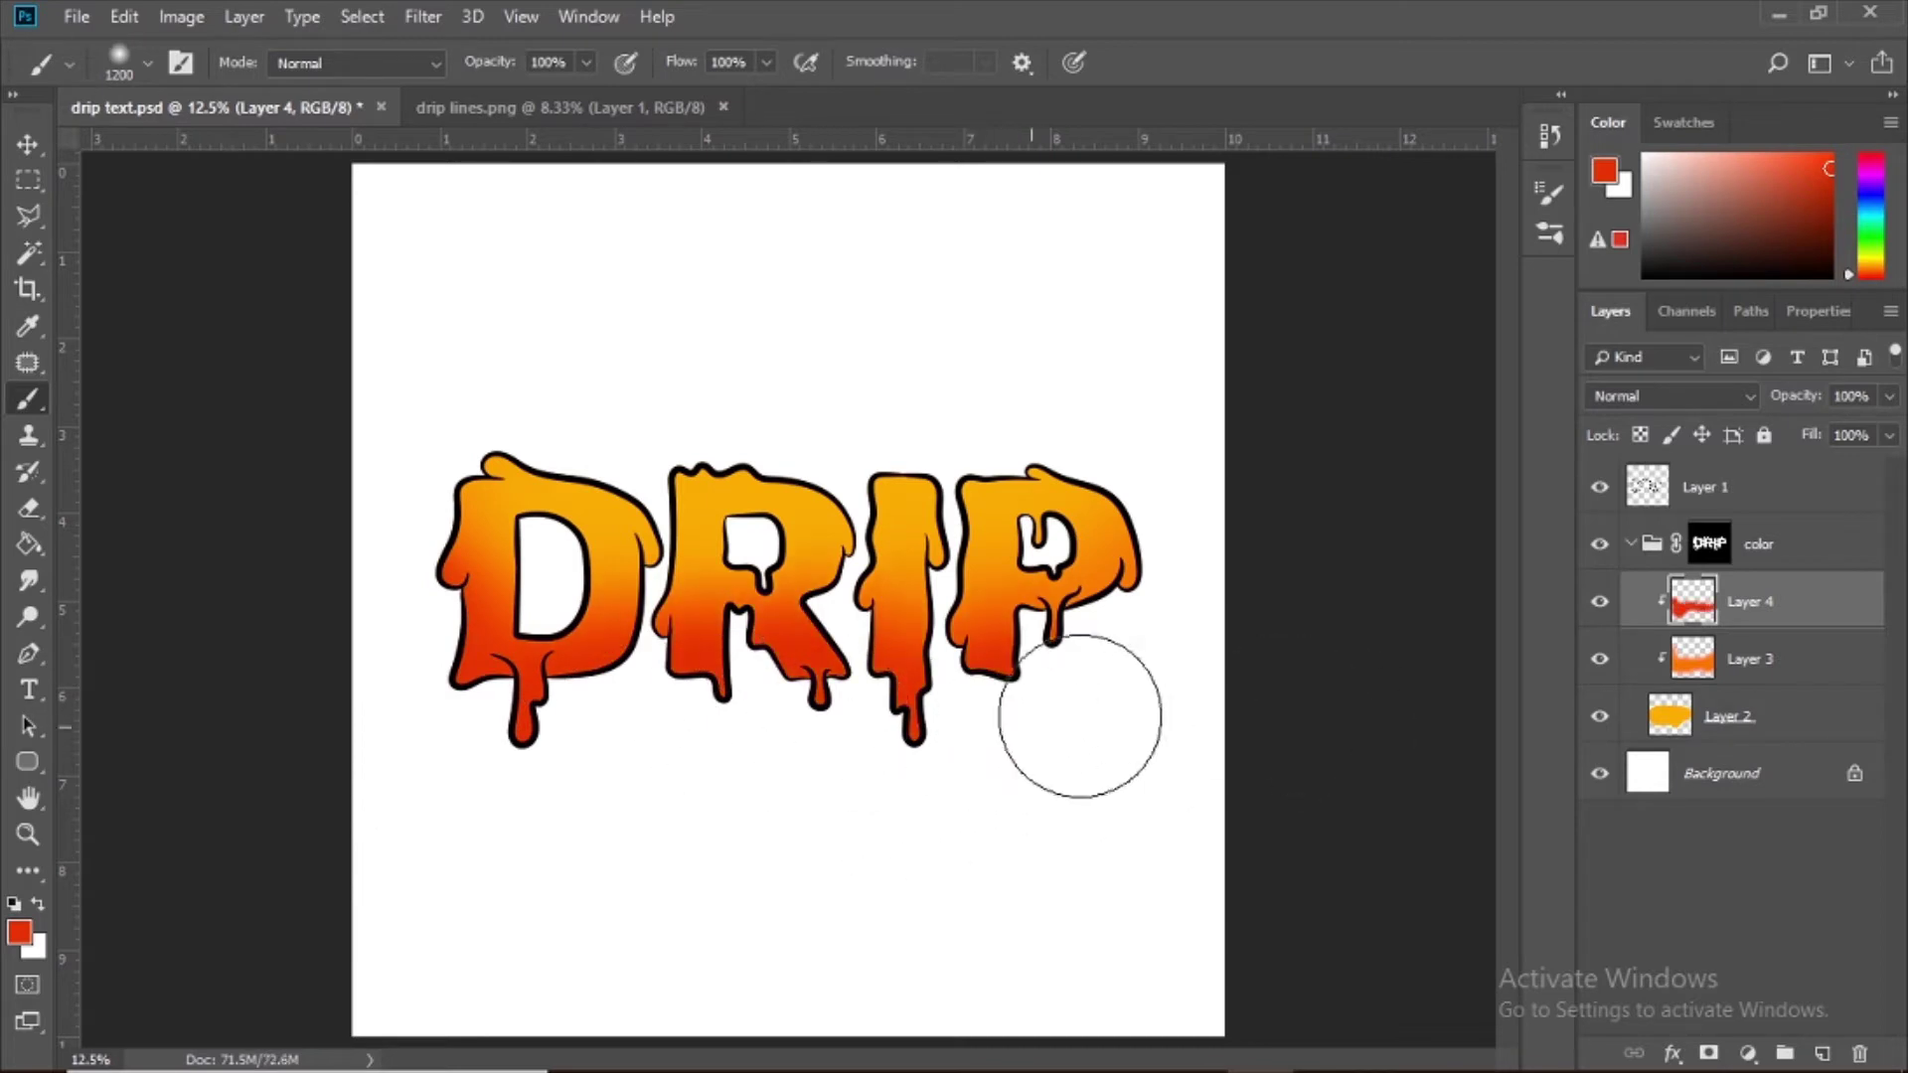
Step: Darken the base colour on Layer 2 with Levels, setting the midtone input to 0.81
{"action": "left_click", "coordinate": [1804, 744]}
{"action": "key", "text": "ctrl+l"}
{"action": "left_click_drag", "start_coordinate": [1514, 546], "coordinate": [1520, 547]}
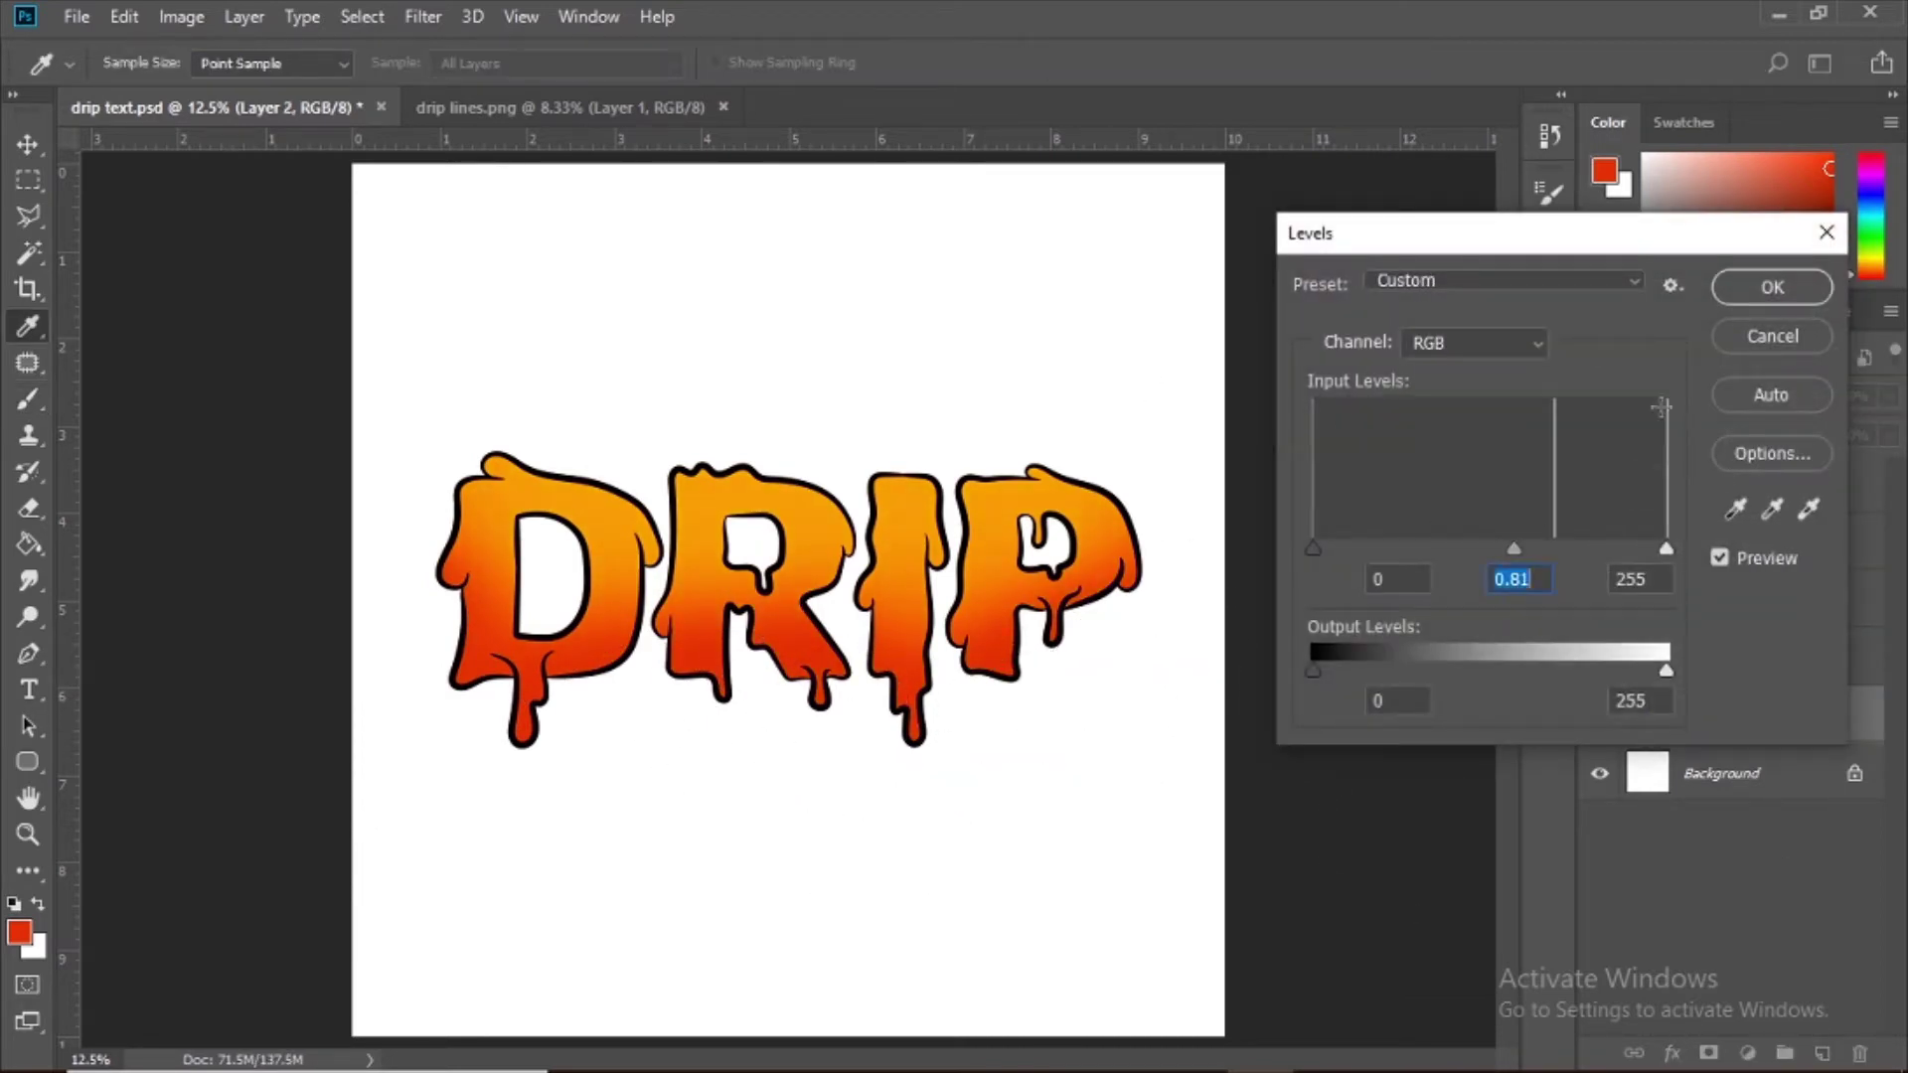
{"action": "left_click", "coordinate": [1772, 287]}
Step: Add a clipped layer above the red shading and brush dark red (#bd0000) along the bottoms of the letters
{"action": "left_click", "coordinate": [1802, 605]}
{"action": "left_click", "coordinate": [1778, 677]}
{"action": "left_click", "coordinate": [1821, 1054]}
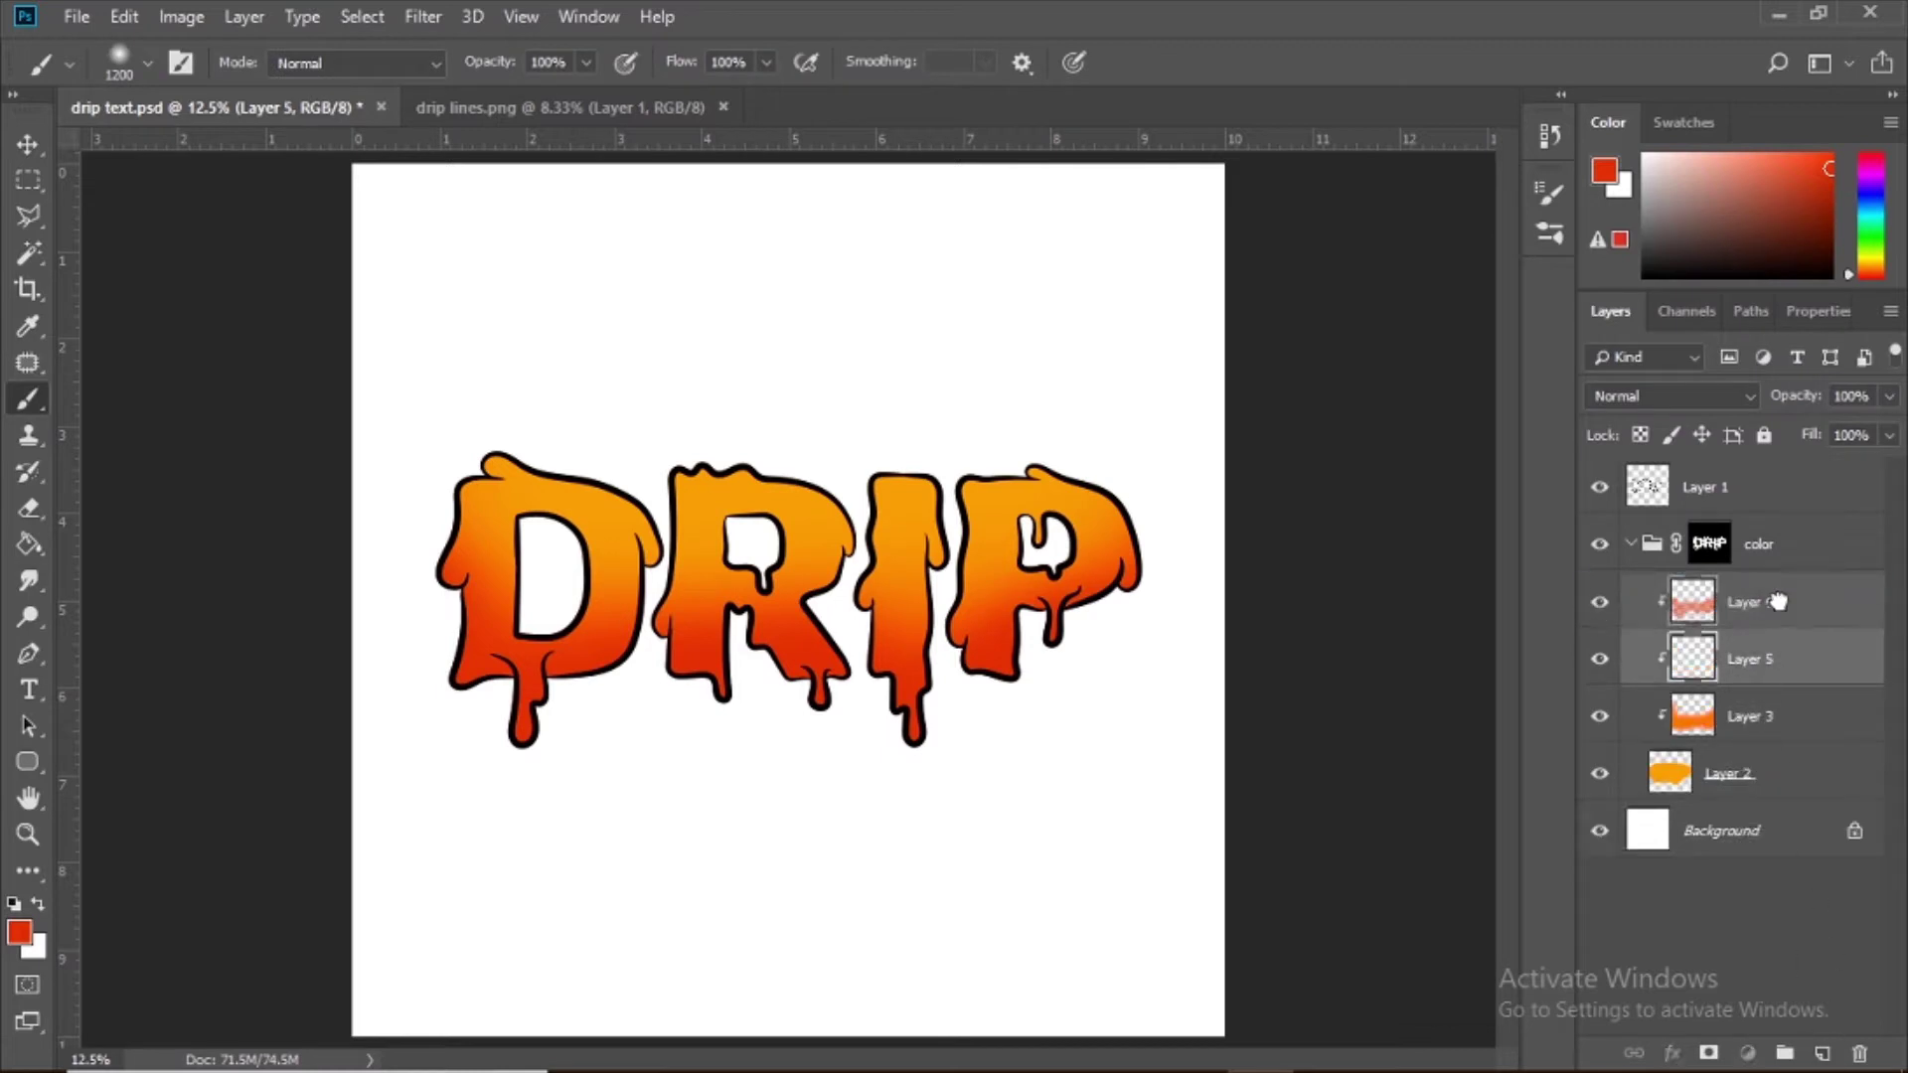
{"action": "left_click", "coordinate": [18, 933]}
{"action": "left_click", "coordinate": [1510, 318]}
{"action": "left_click_drag", "start_coordinate": [1522, 570], "coordinate": [1526, 583]}
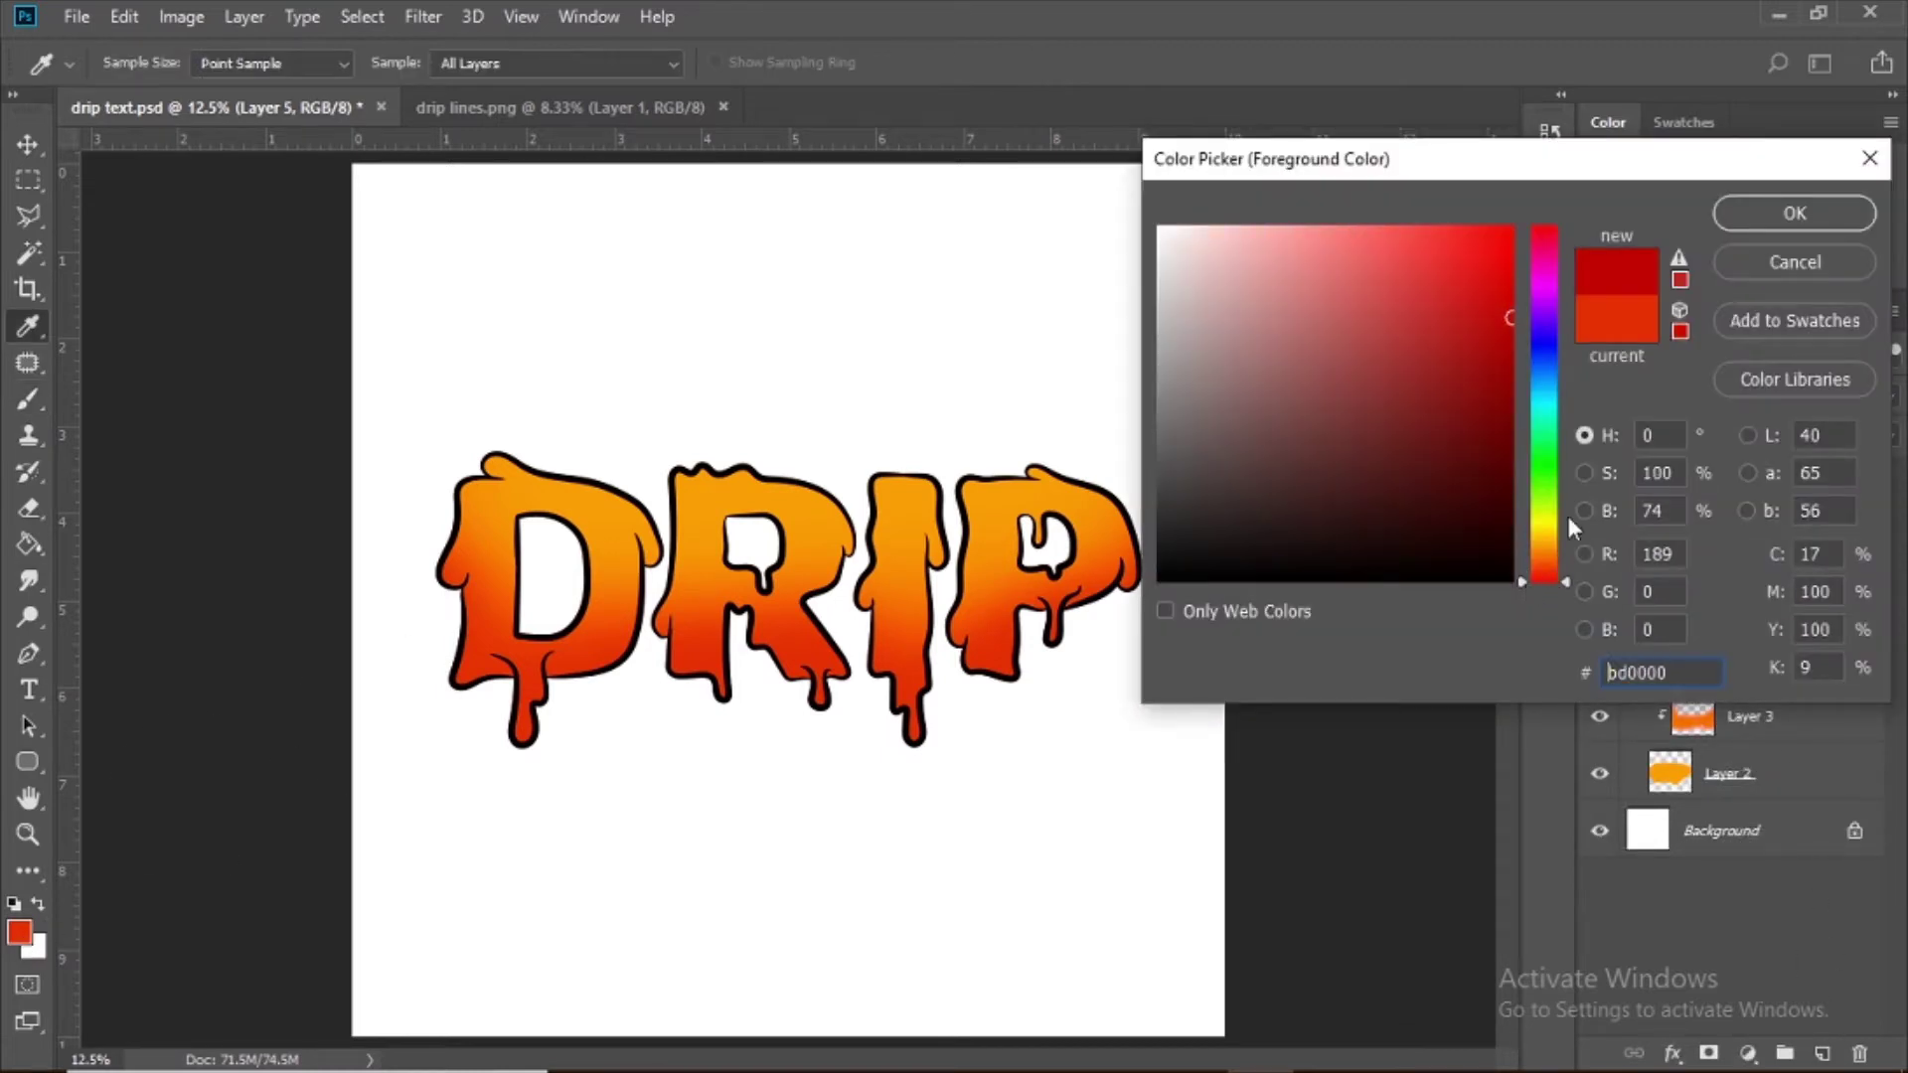
{"action": "left_click", "coordinate": [1792, 213]}
{"action": "mouse_move", "coordinate": [1201, 604]}
{"action": "left_mouse_down"}
{"action": "mouse_move", "coordinate": [993, 745]}
{"action": "mouse_move", "coordinate": [848, 785]}
{"action": "mouse_move", "coordinate": [622, 754]}
{"action": "mouse_move", "coordinate": [516, 796]}
{"action": "mouse_move", "coordinate": [367, 639]}
{"action": "mouse_move", "coordinate": [620, 770]}
{"action": "left_mouse_up"}
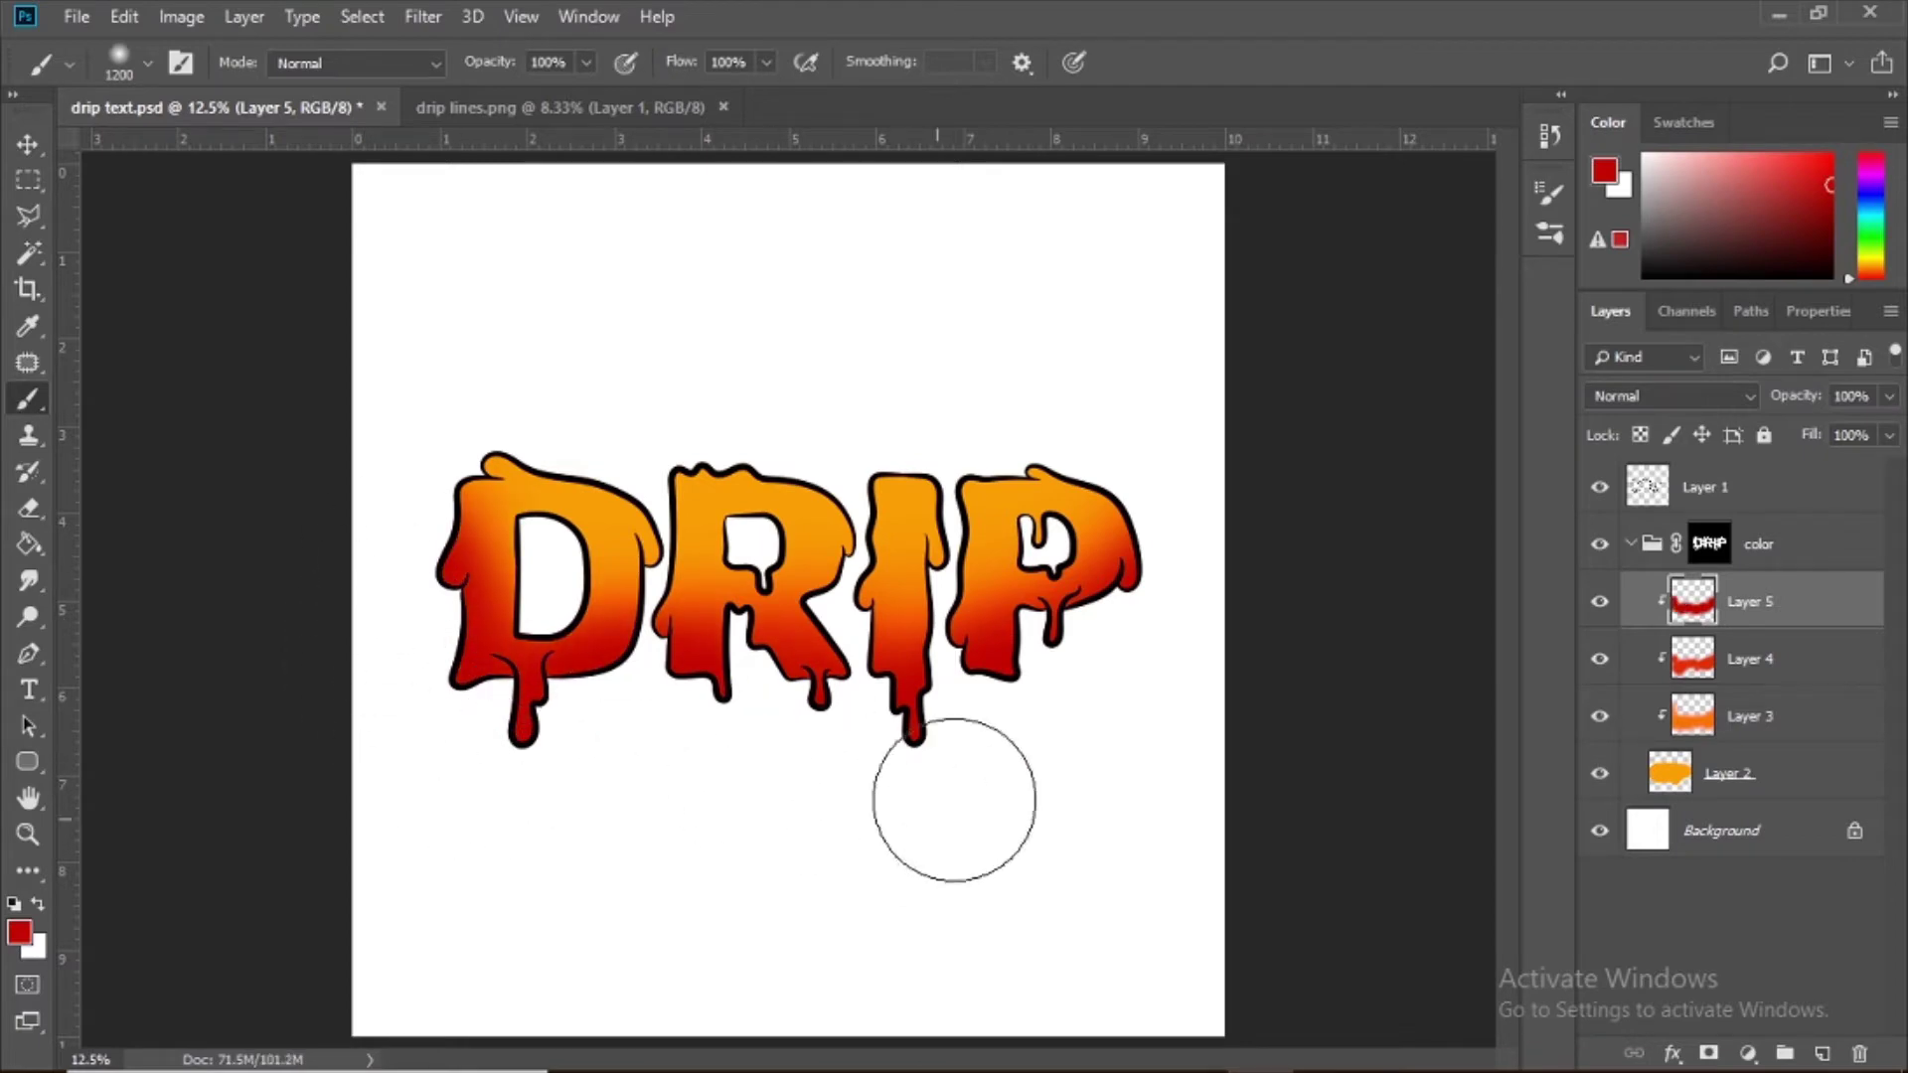
Step: Add a clipped layer above the dark red shading and softly brush dark red around the openings of the D and R
{"action": "left_click", "coordinate": [1821, 1054]}
{"action": "key", "text": "ctrl+minus"}
{"action": "key", "text": "ctrl+minus"}
{"action": "key", "text": "ctrl+minus"}
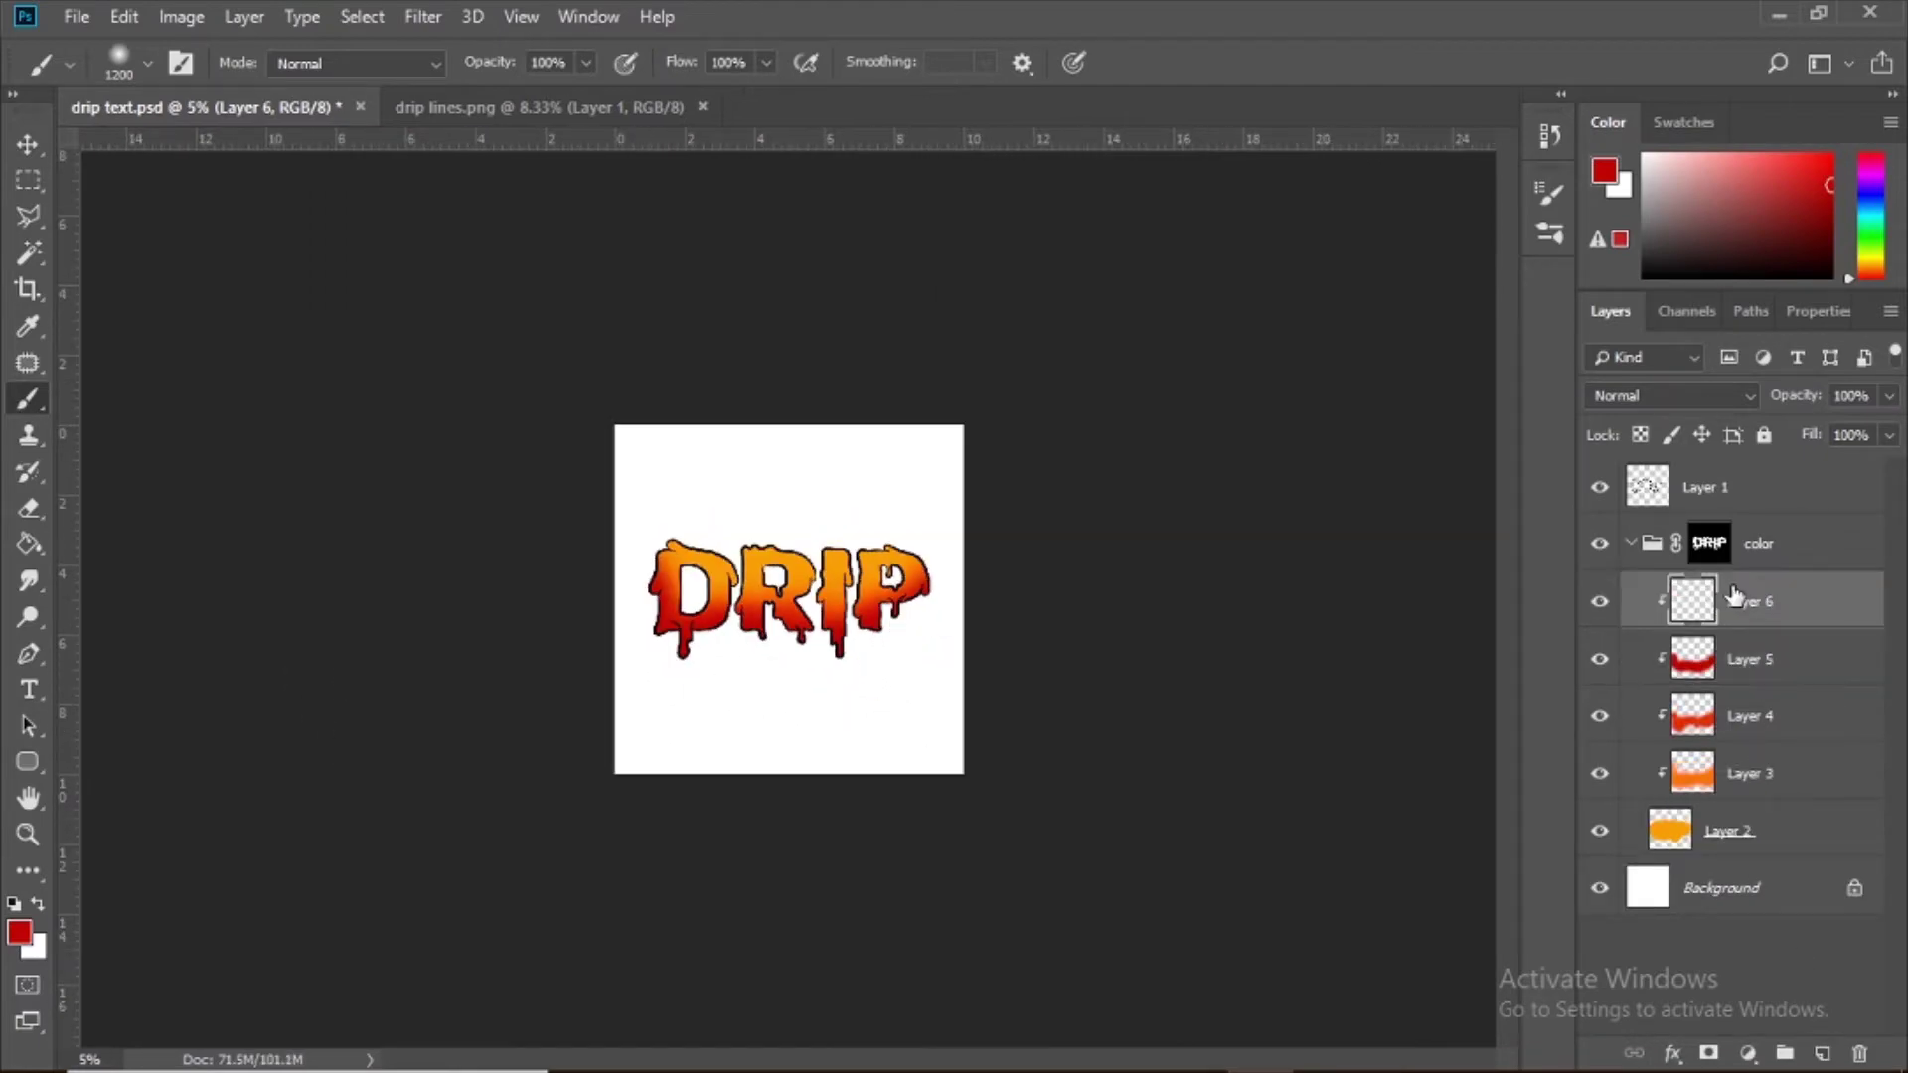
{"action": "key", "text": "ctrl+plus"}
{"action": "key", "text": "ctrl+plus"}
{"action": "key", "text": "ctrl+plus"}
{"action": "key", "text": "ctrl+plus"}
{"action": "key", "text": "ctrl+plus"}
{"action": "key", "text": "ctrl+plus"}
{"action": "key", "text": "ctrl+plus"}
{"action": "key", "text": "ctrl+plus"}
{"action": "key", "text": "ctrl+plus"}
{"action": "left_click_drag", "start_coordinate": [336, 438], "coordinate": [607, 338]}
{"action": "key", "text": "ctrl+minus"}
{"action": "key", "text": "ctrl+minus"}
{"action": "key", "text": "bracketleft"}
{"action": "key", "text": "bracketleft"}
{"action": "key", "text": "bracketleft"}
{"action": "key", "text": "bracketleft"}
{"action": "key", "text": "bracketleft"}
{"action": "key", "text": "bracketleft"}
{"action": "key", "text": "bracketleft"}
{"action": "key", "text": "bracketleft"}
{"action": "mouse_move", "coordinate": [672, 433]}
{"action": "left_mouse_down"}
{"action": "mouse_move", "coordinate": [699, 685]}
{"action": "mouse_move", "coordinate": [759, 468]}
{"action": "mouse_move", "coordinate": [733, 373]}
{"action": "mouse_move", "coordinate": [708, 380]}
{"action": "left_mouse_up"}
{"action": "key", "text": "p"}
{"action": "right_click", "coordinate": [710, 449]}
{"action": "left_click", "coordinate": [788, 497]}
{"action": "key", "text": "b"}
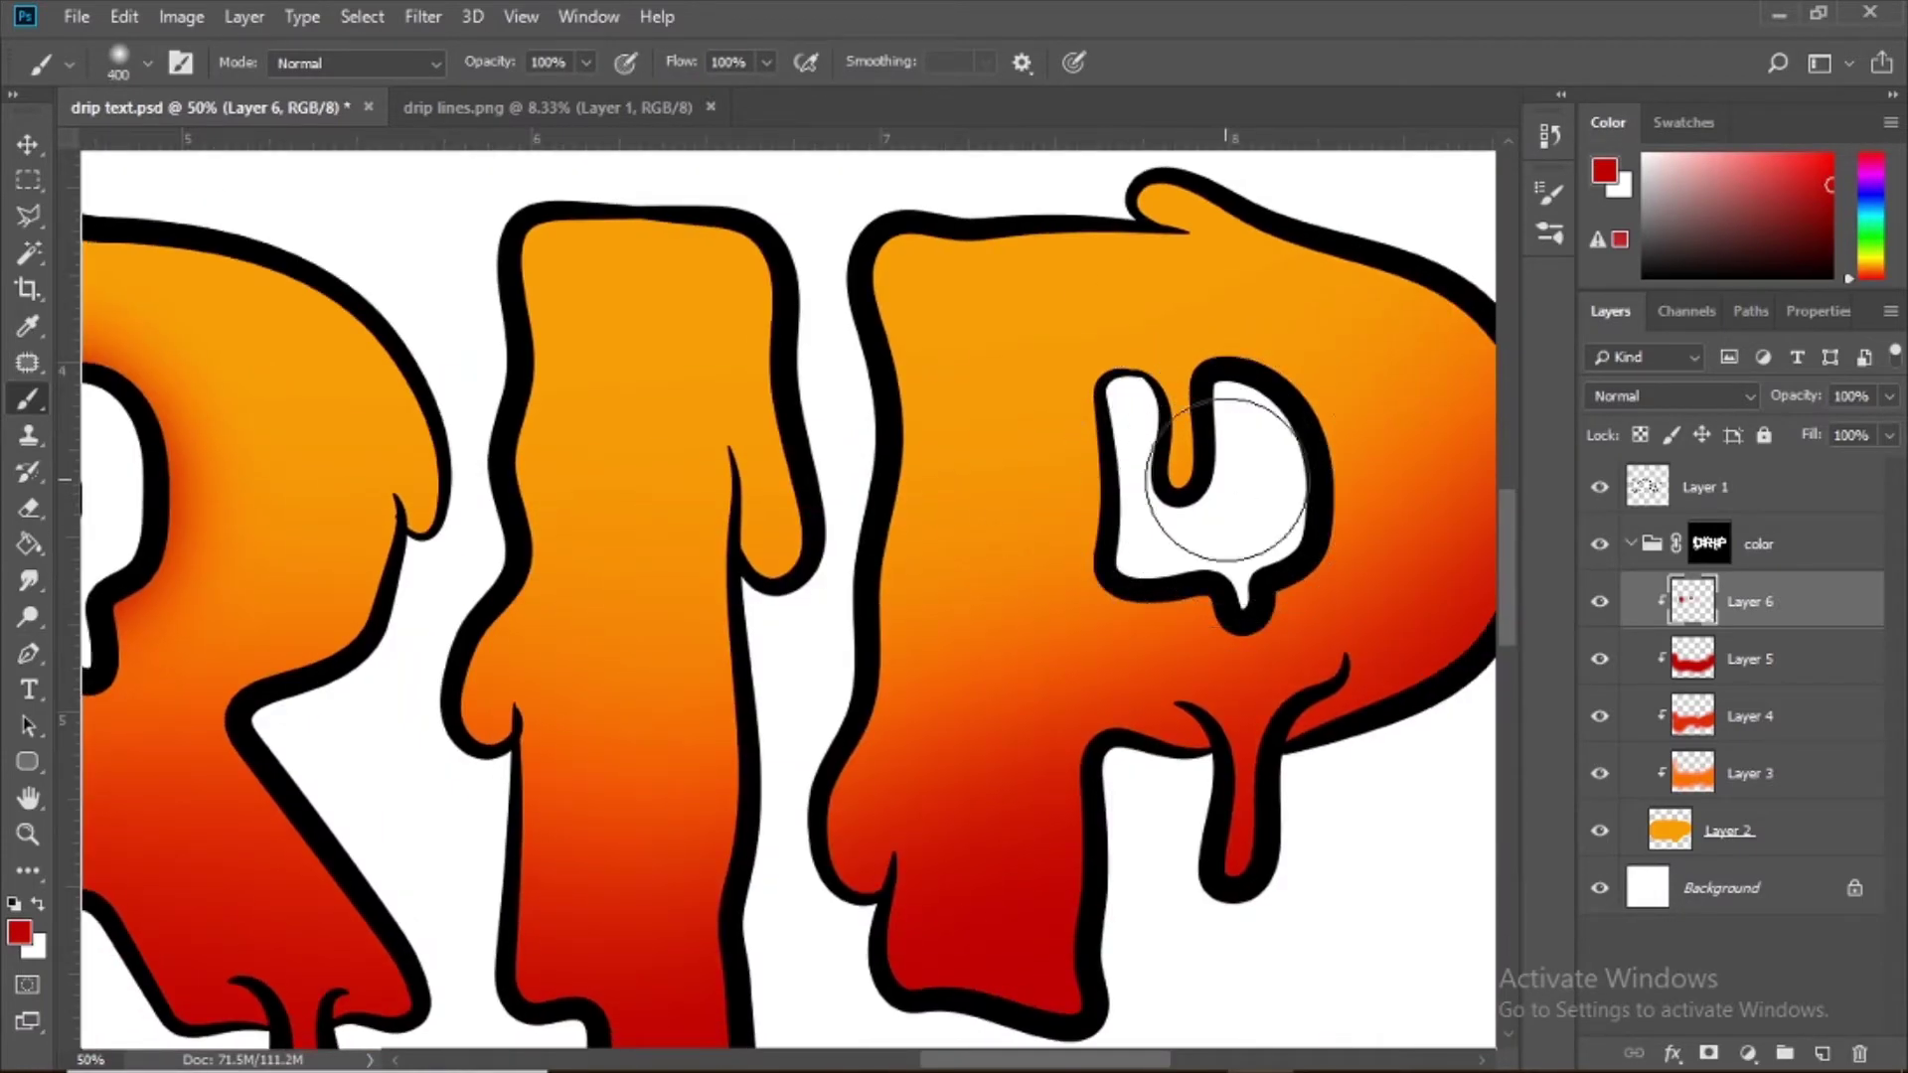
Step: Brush dark red around the opening of the P with the soft brush reduced to 250 px
{"action": "key", "text": "bracketleft"}
{"action": "key", "text": "bracketleft"}
{"action": "mouse_move", "coordinate": [1228, 480]}
{"action": "left_mouse_down"}
{"action": "mouse_move", "coordinate": [1229, 550]}
{"action": "mouse_move", "coordinate": [1174, 543]}
{"action": "mouse_move", "coordinate": [1166, 473]}
{"action": "mouse_move", "coordinate": [1138, 566]}
{"action": "left_mouse_up"}
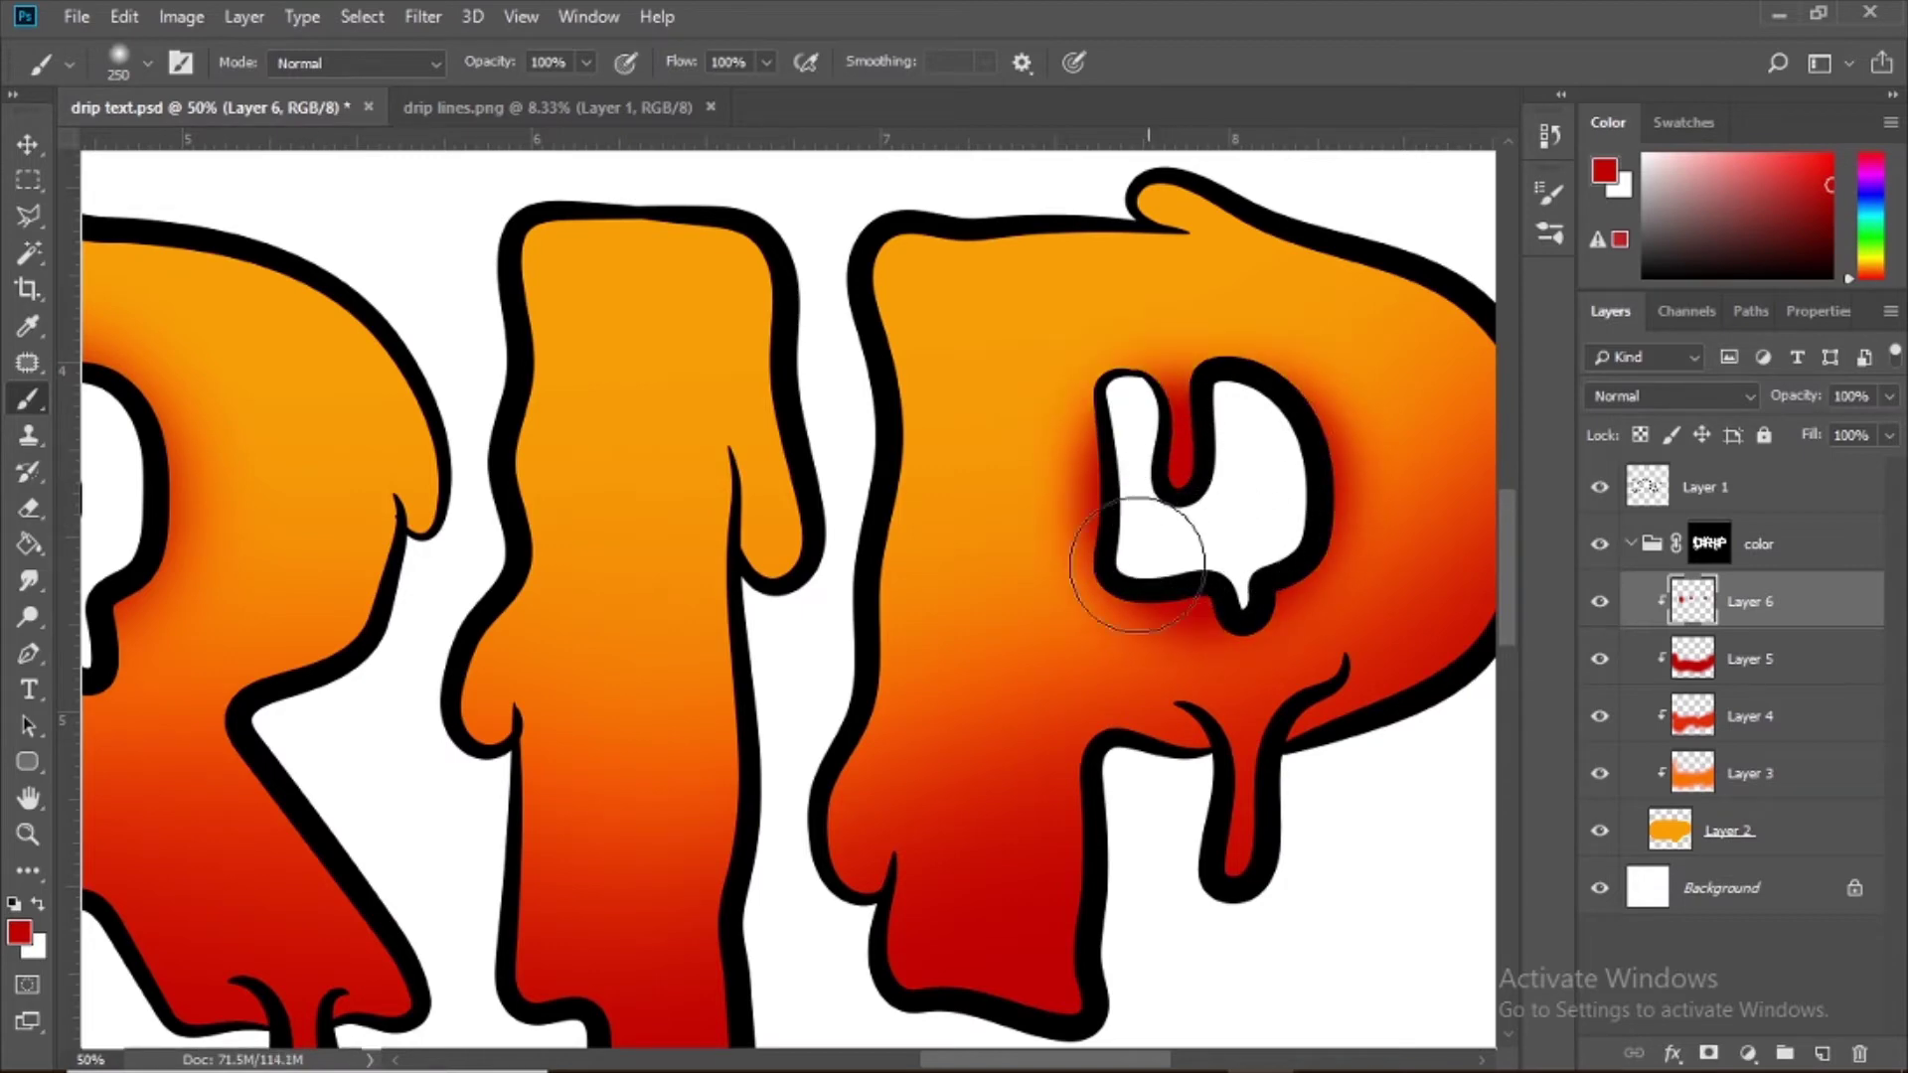
{"action": "left_click_drag", "start_coordinate": [867, 525], "coordinate": [929, 513]}
Step: Erase the excess red around the openings of the P and R with the soft eraser, enlarging it to 300 px
{"action": "left_click", "coordinate": [29, 512]}
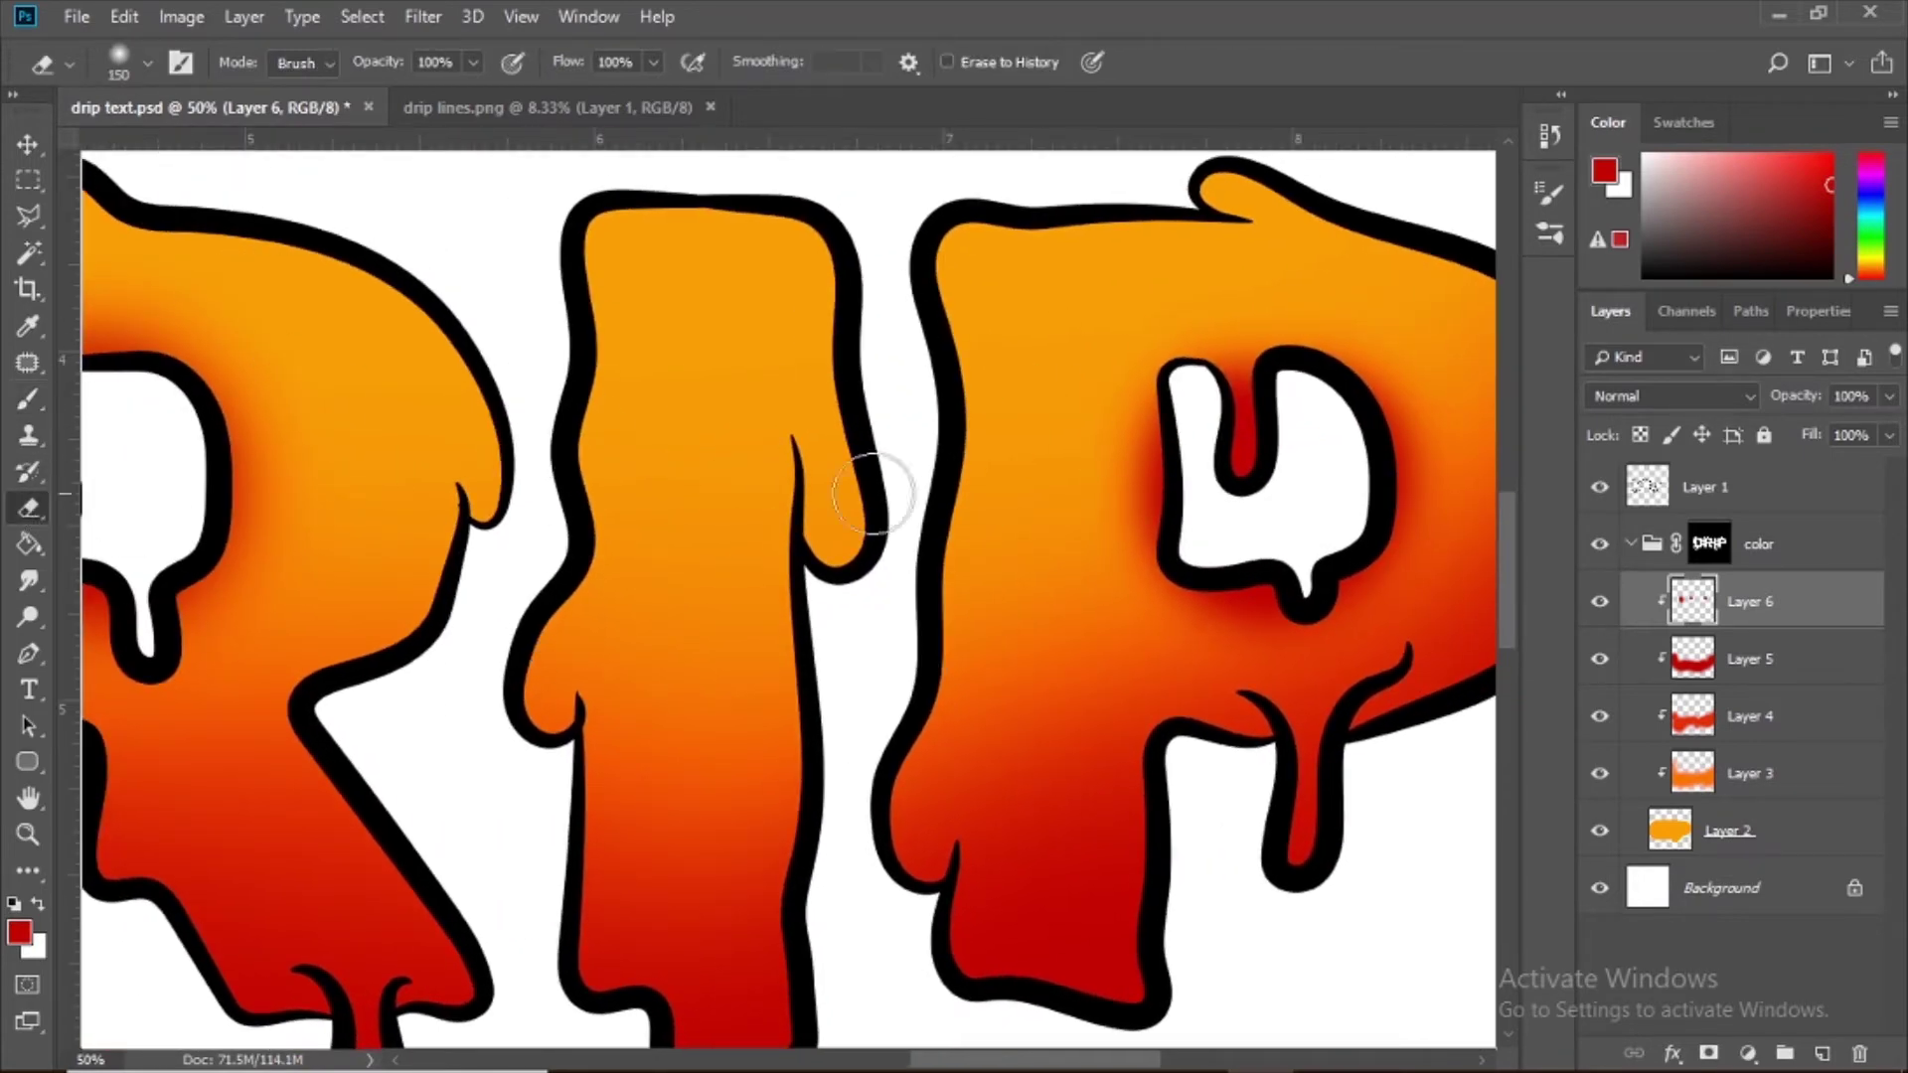
{"action": "scroll", "coordinate": [1044, 425], "scroll_direction": "right", "scroll_amount": 2}
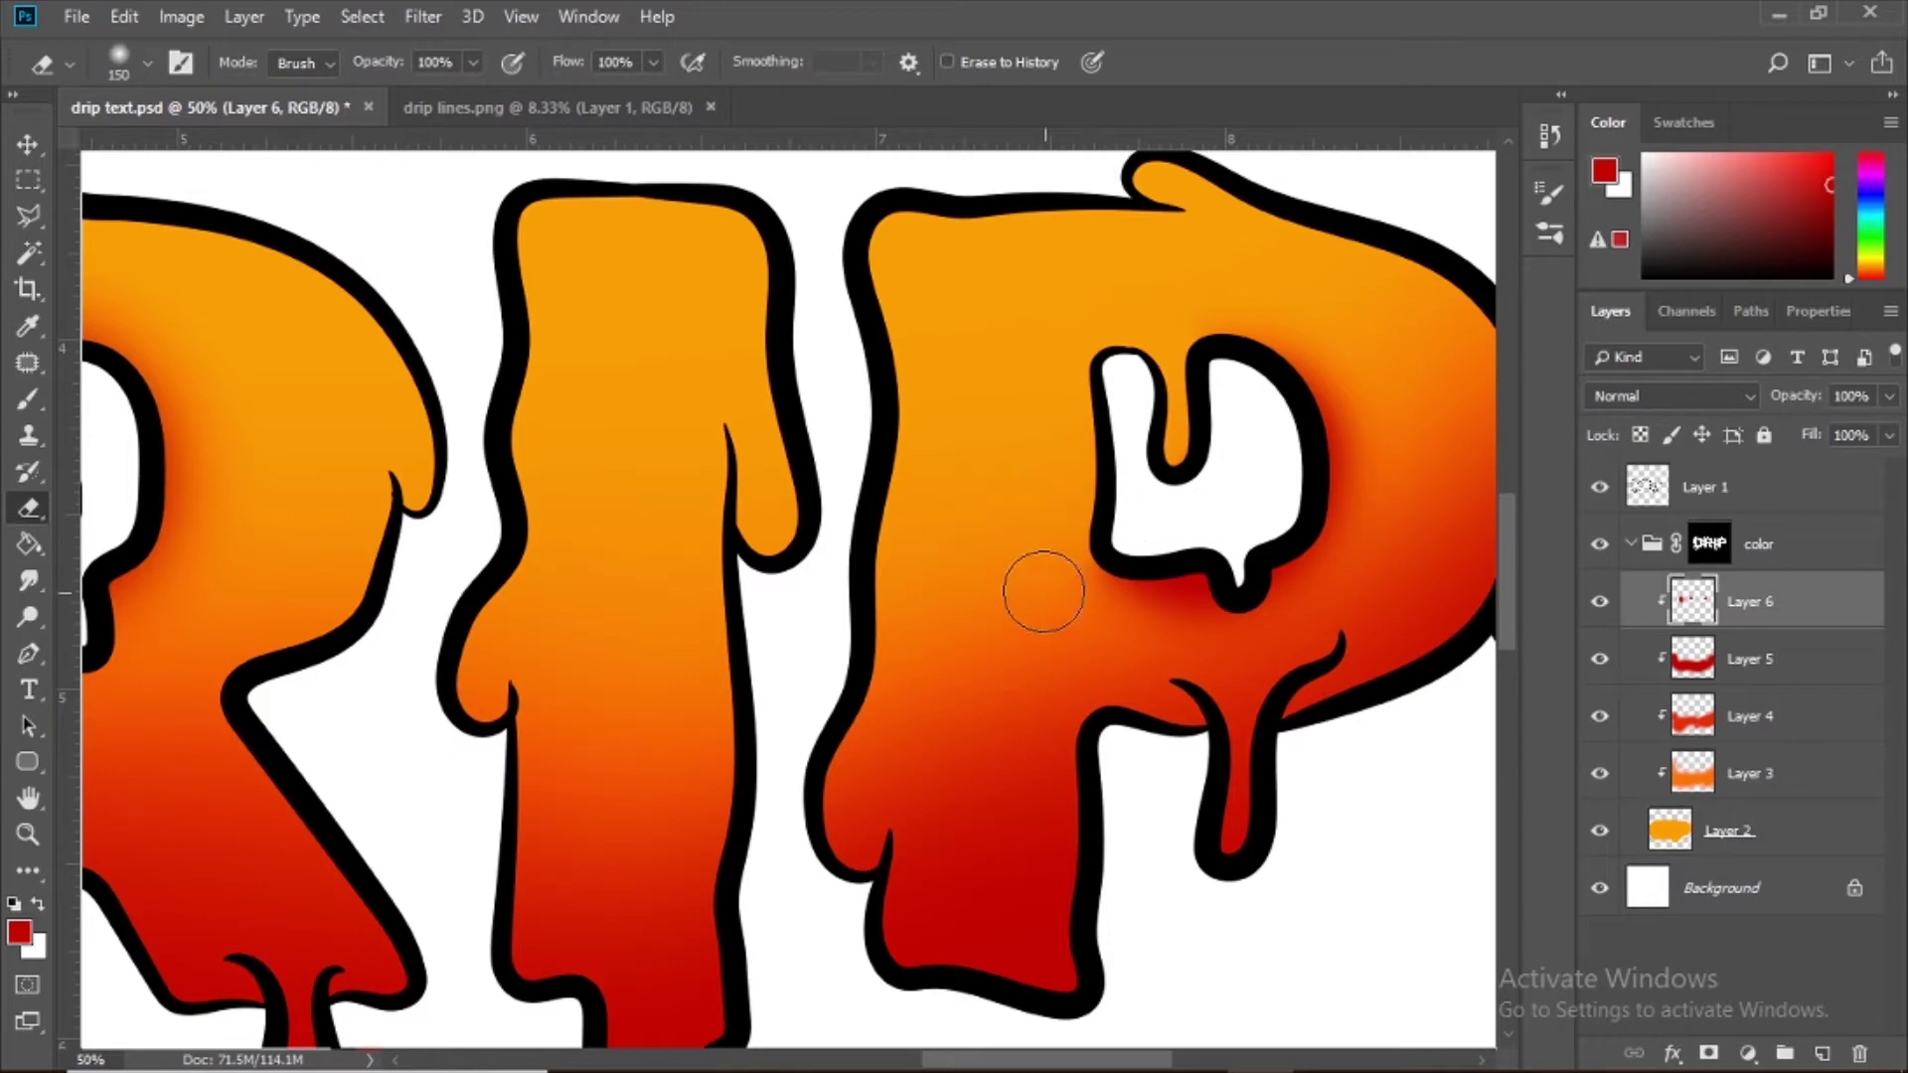
{"action": "key", "text": "bracketright"}
{"action": "scroll", "coordinate": [890, 505], "scroll_direction": "left", "scroll_amount": 10}
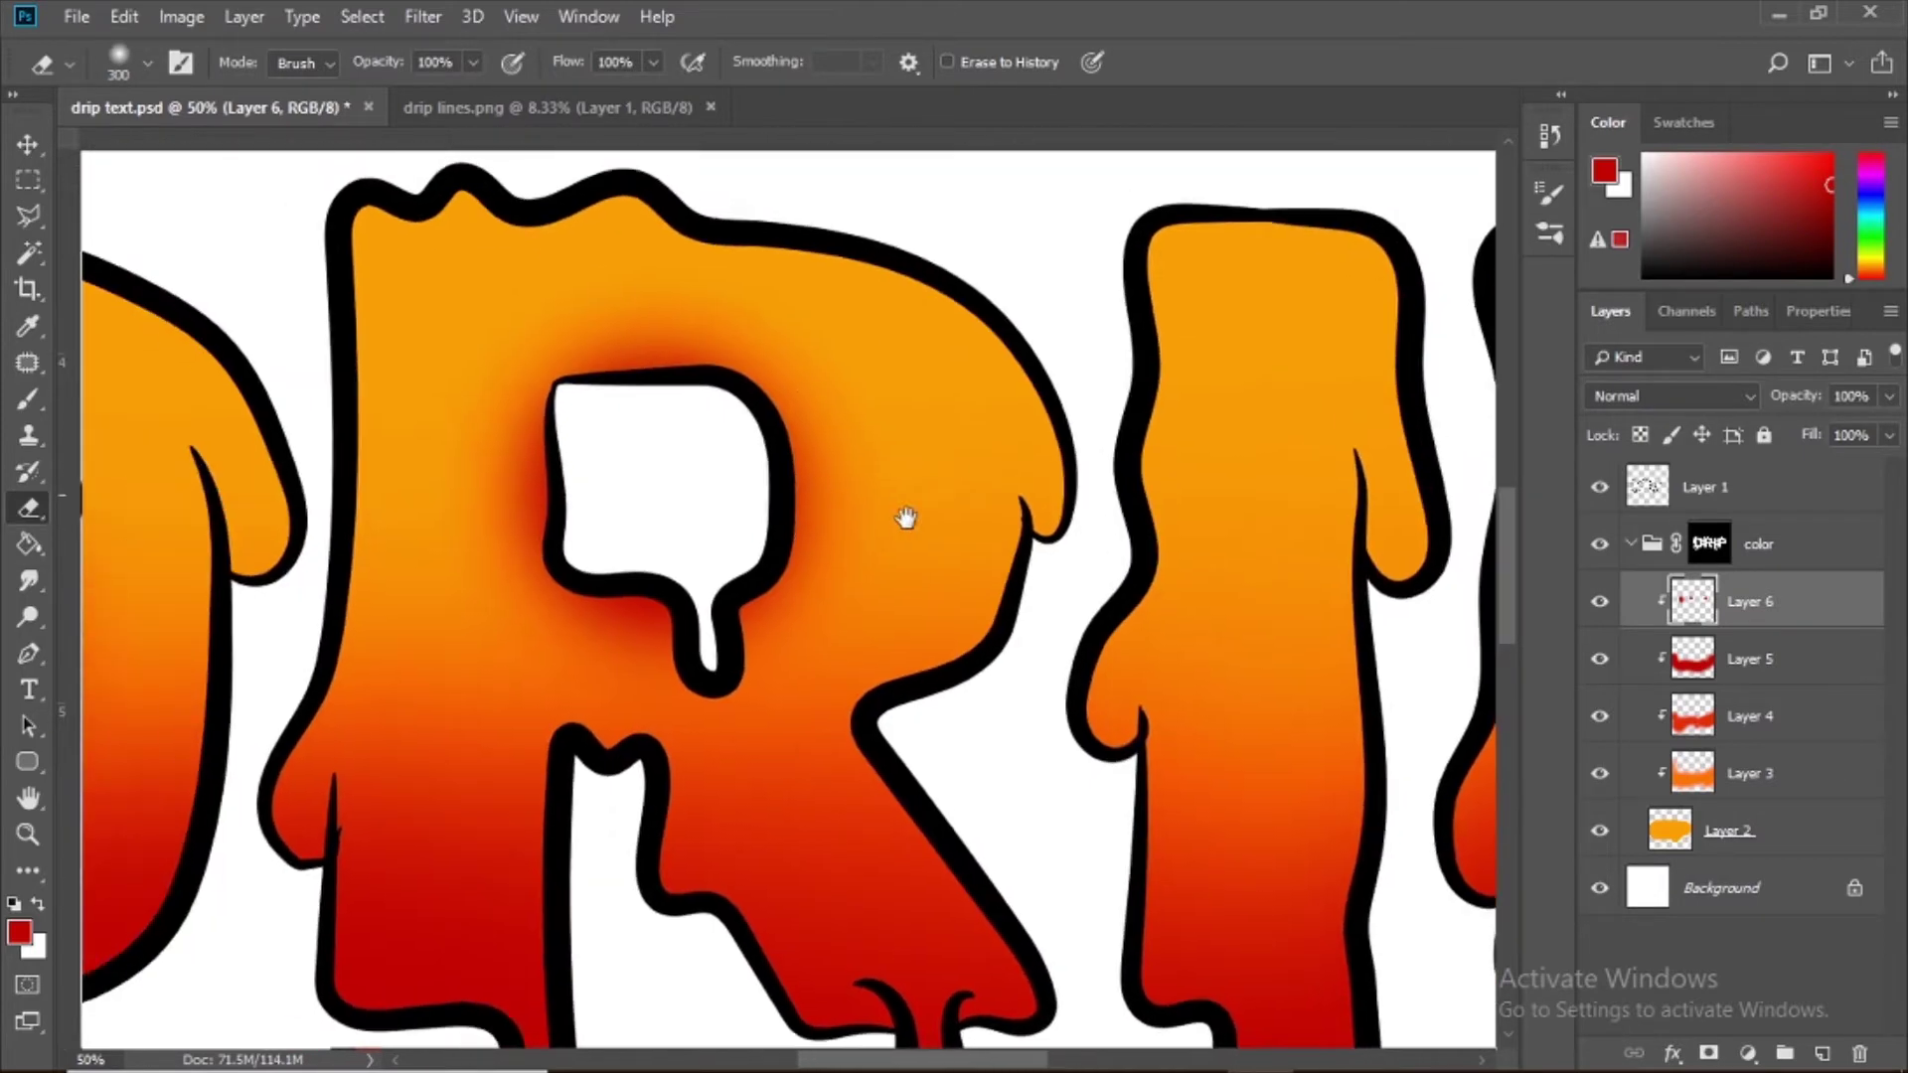
{"action": "scroll", "coordinate": [796, 545], "scroll_direction": "left", "scroll_amount": 8}
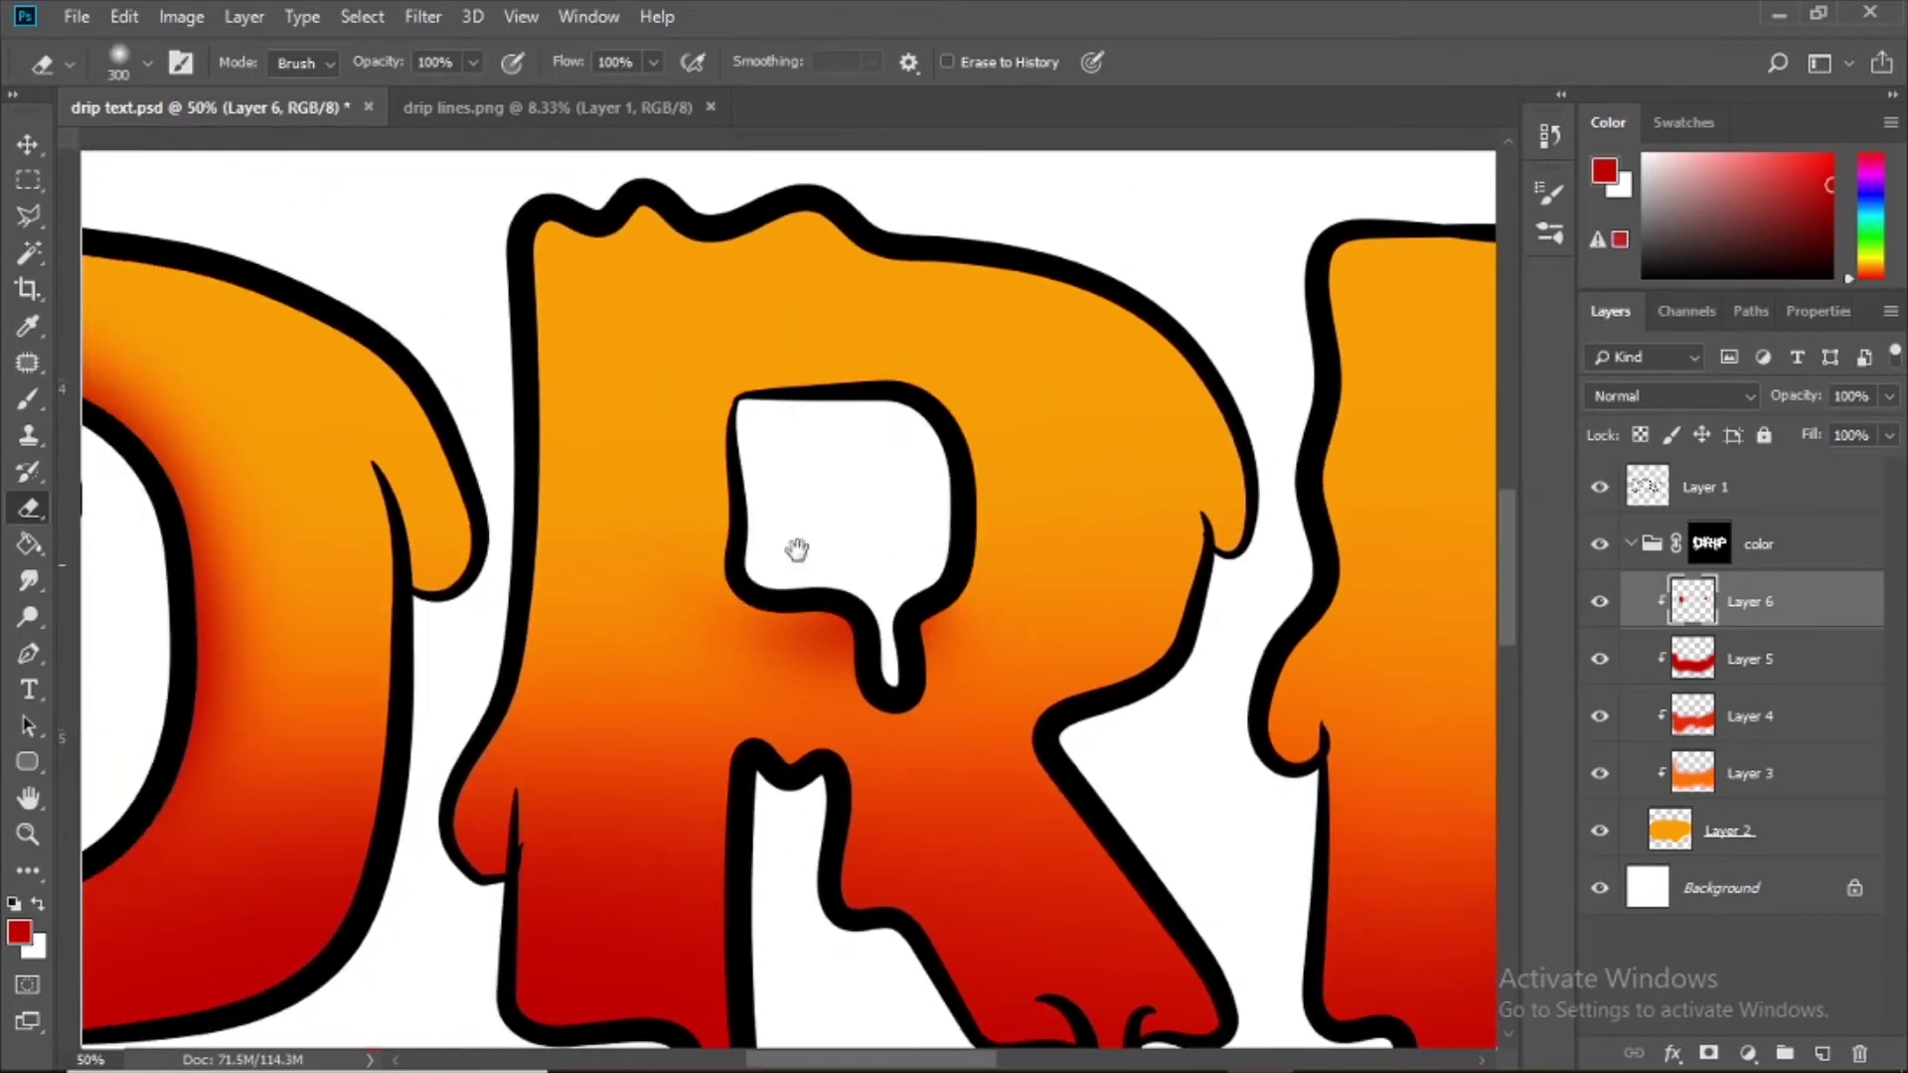
{"action": "mouse_move", "coordinate": [316, 700]}
{"action": "left_mouse_down"}
{"action": "mouse_move", "coordinate": [301, 627]}
{"action": "mouse_move", "coordinate": [803, 266]}
{"action": "left_mouse_up"}
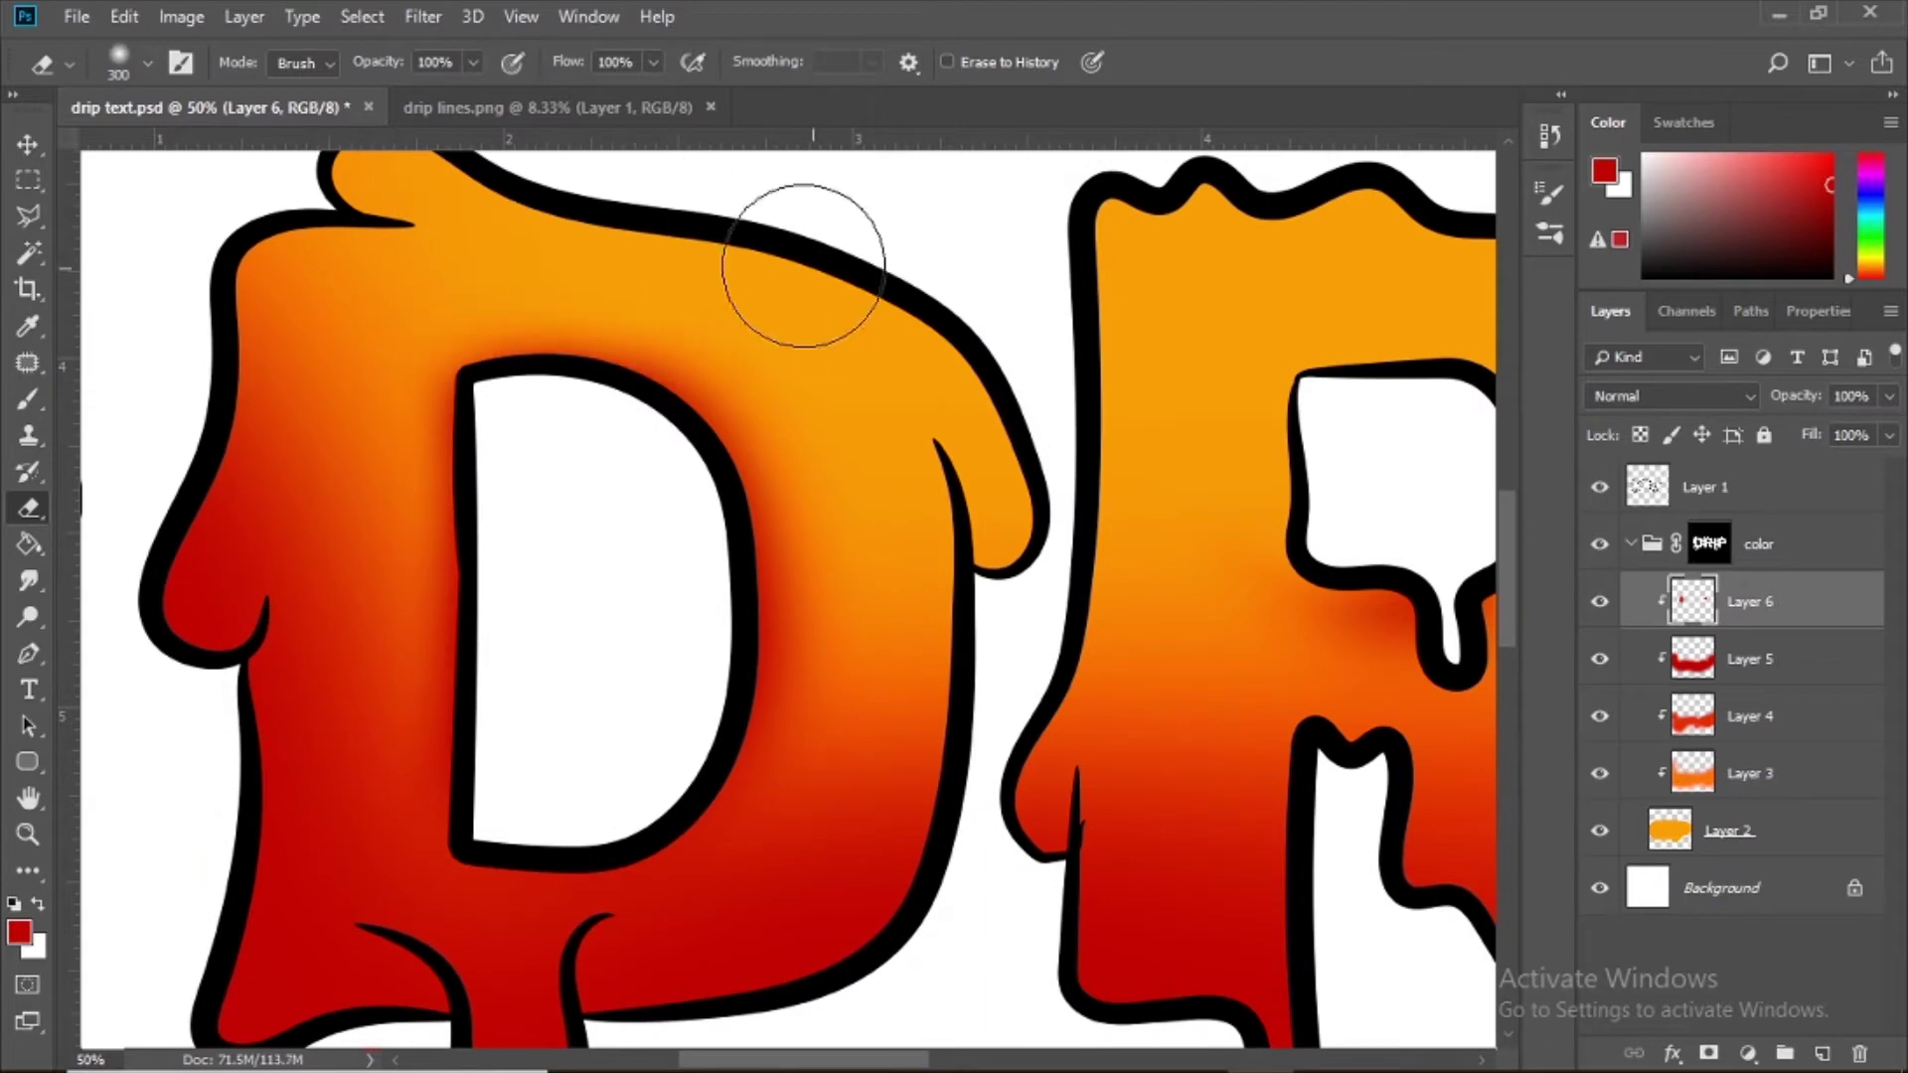
{"action": "key", "text": "ctrl+minus"}
{"action": "key", "text": "ctrl+minus"}
{"action": "key", "text": "ctrl+minus"}
{"action": "key", "text": "ctrl+minus"}
{"action": "key", "text": "ctrl+minus"}
{"action": "key", "text": "ctrl+plus"}
{"action": "key", "text": "ctrl+plus"}
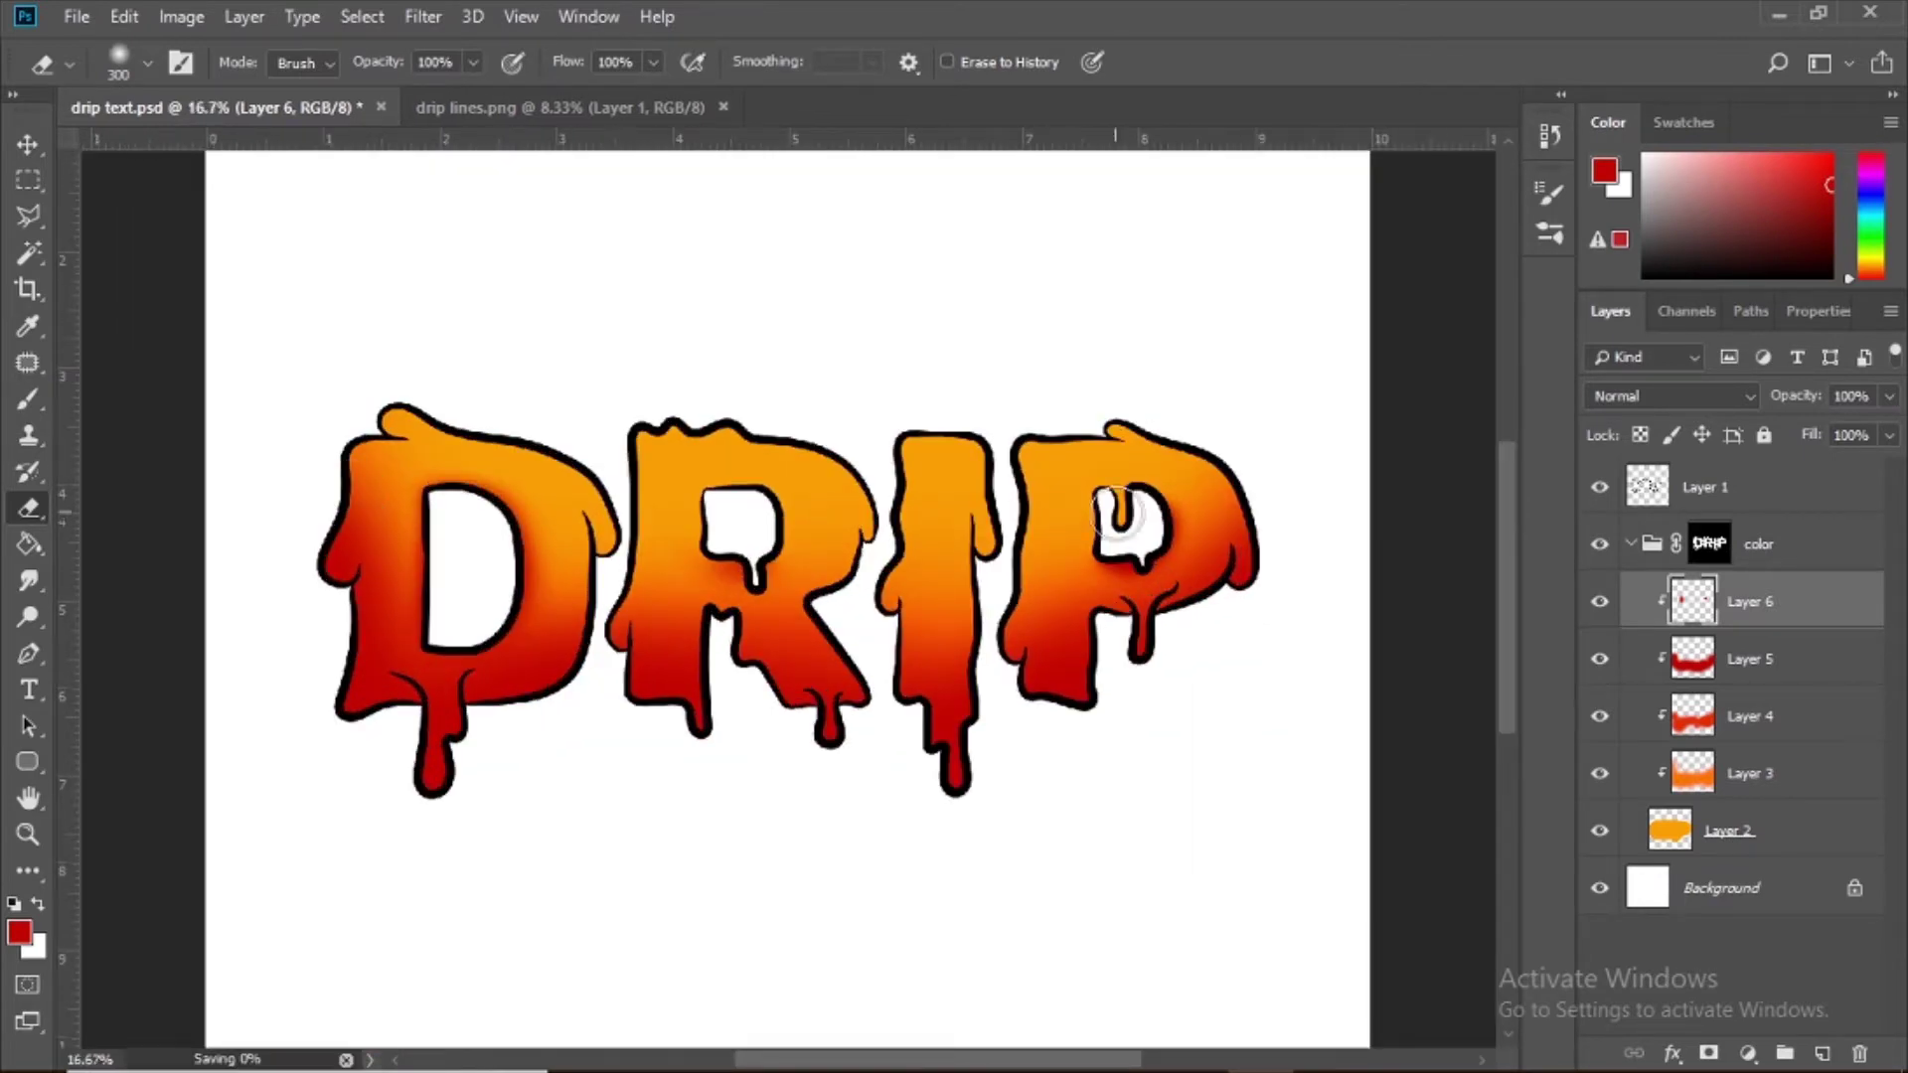
Step: Add a clipped layer above Layer 6 and choose a much darker red as the foreground colour
{"action": "left_click", "coordinate": [1821, 1053]}
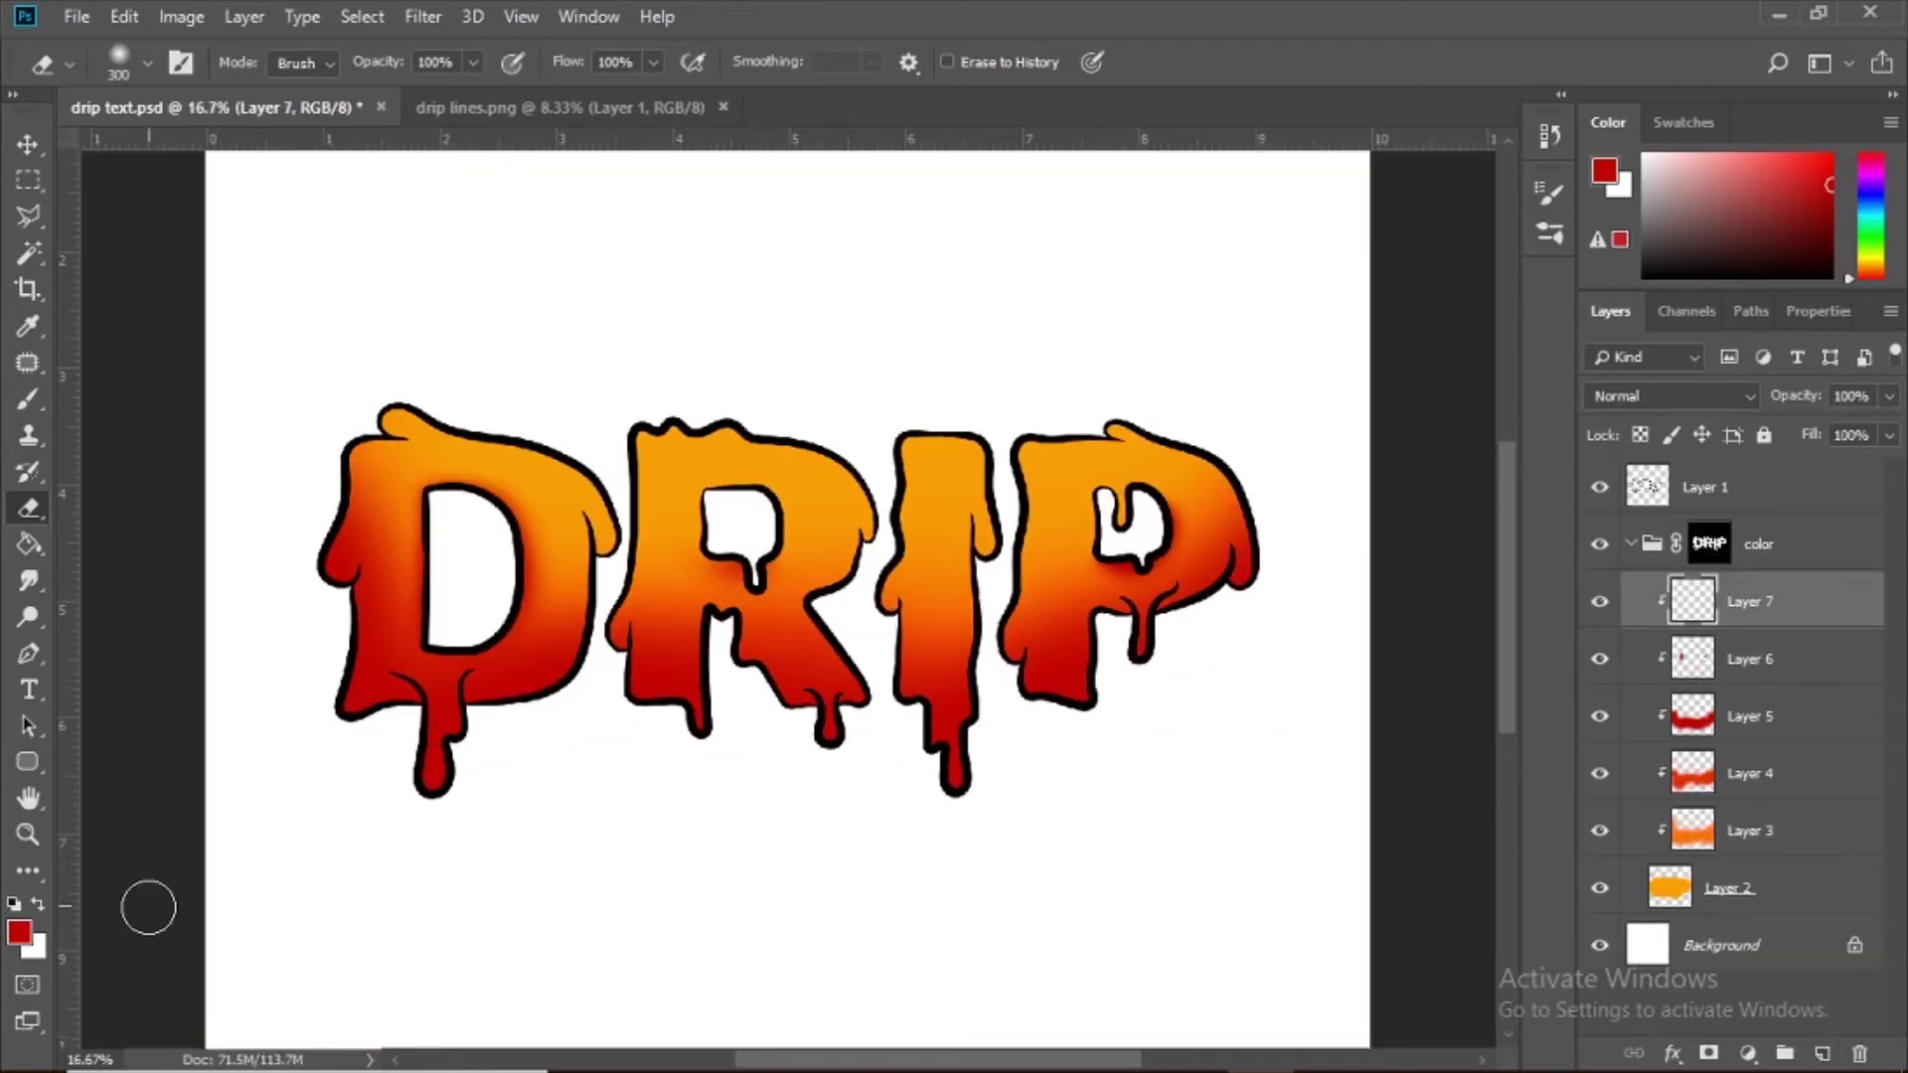
{"action": "left_click", "coordinate": [18, 932]}
{"action": "left_click", "coordinate": [1508, 416]}
{"action": "left_click", "coordinate": [1784, 215]}
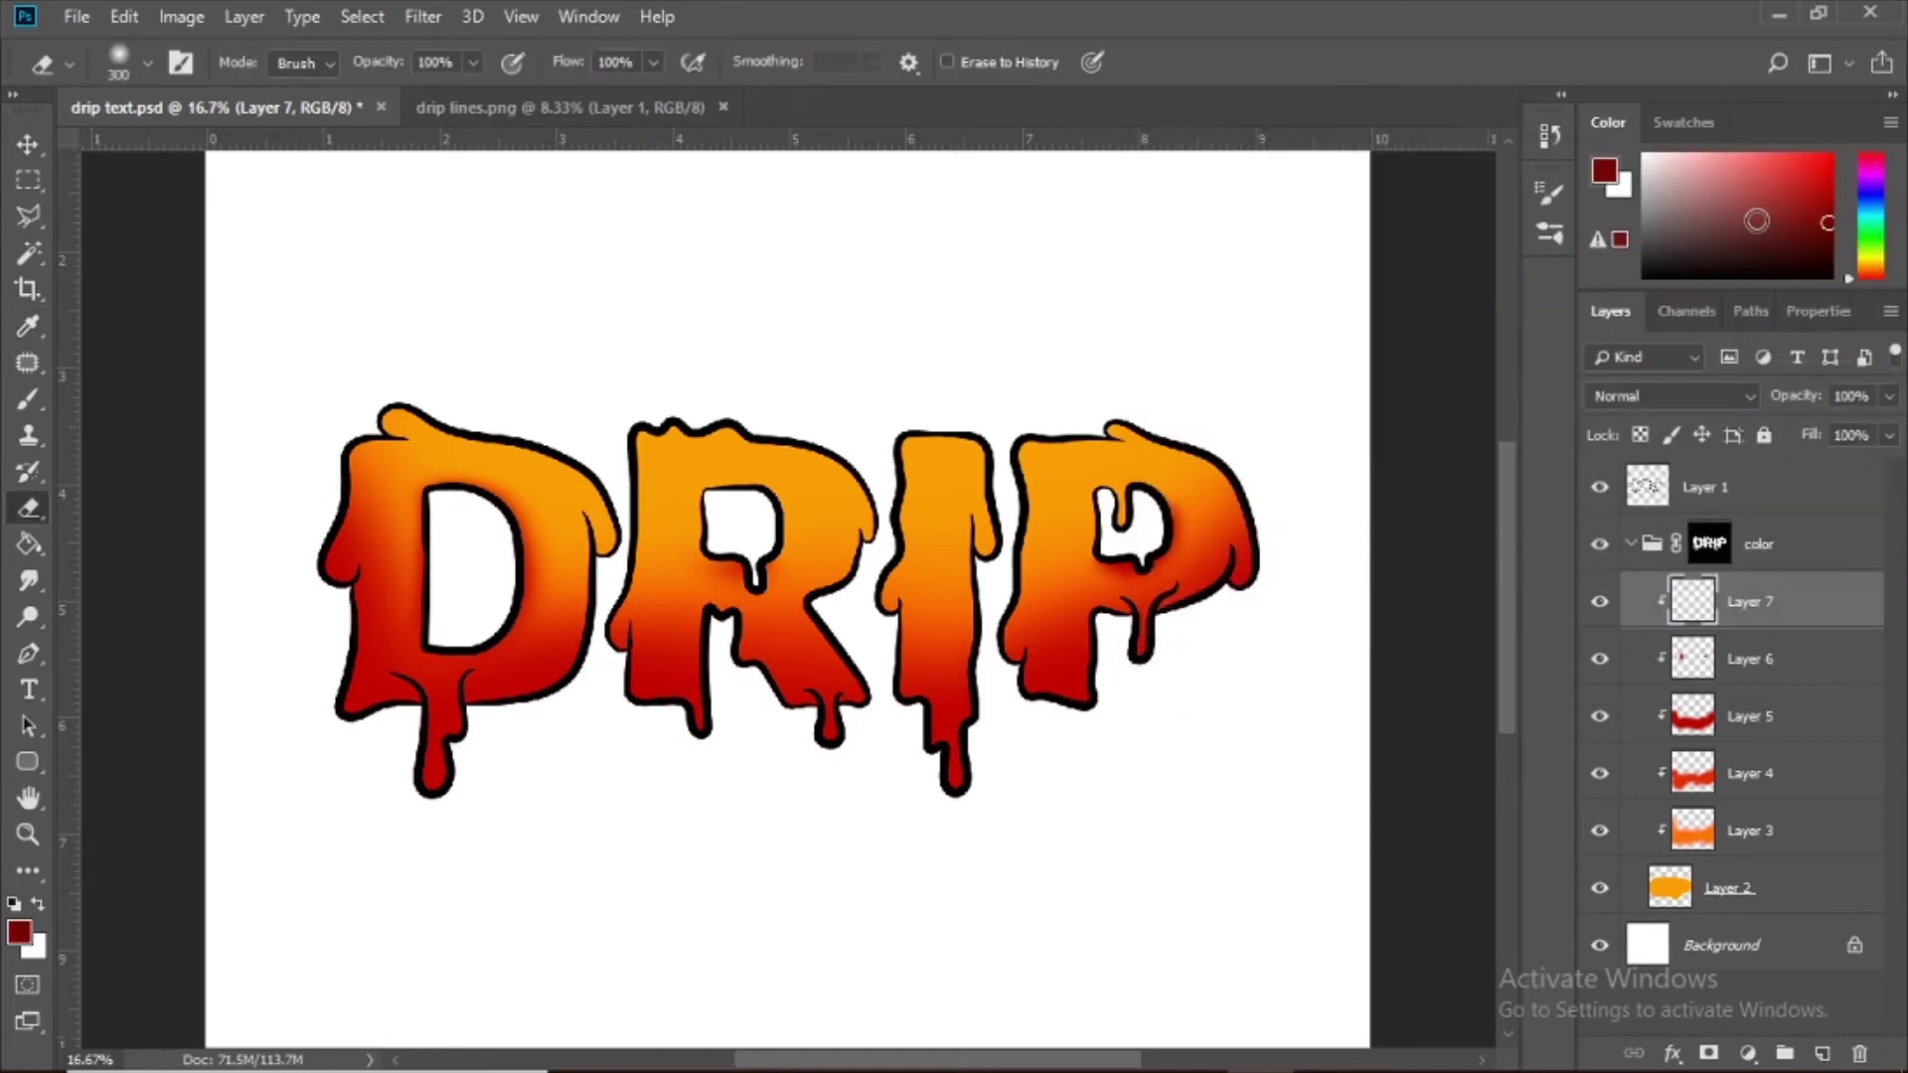
Step: Brush soft 300 px deep red shadows along the lower edges of the D and R
{"action": "key", "text": "ctrl+plus"}
{"action": "key", "text": "ctrl+plus"}
{"action": "key", "text": "ctrl+plus"}
{"action": "left_click_drag", "start_coordinate": [238, 616], "coordinate": [516, 545]}
{"action": "key", "text": "ctrl+minus"}
{"action": "key", "text": "b"}
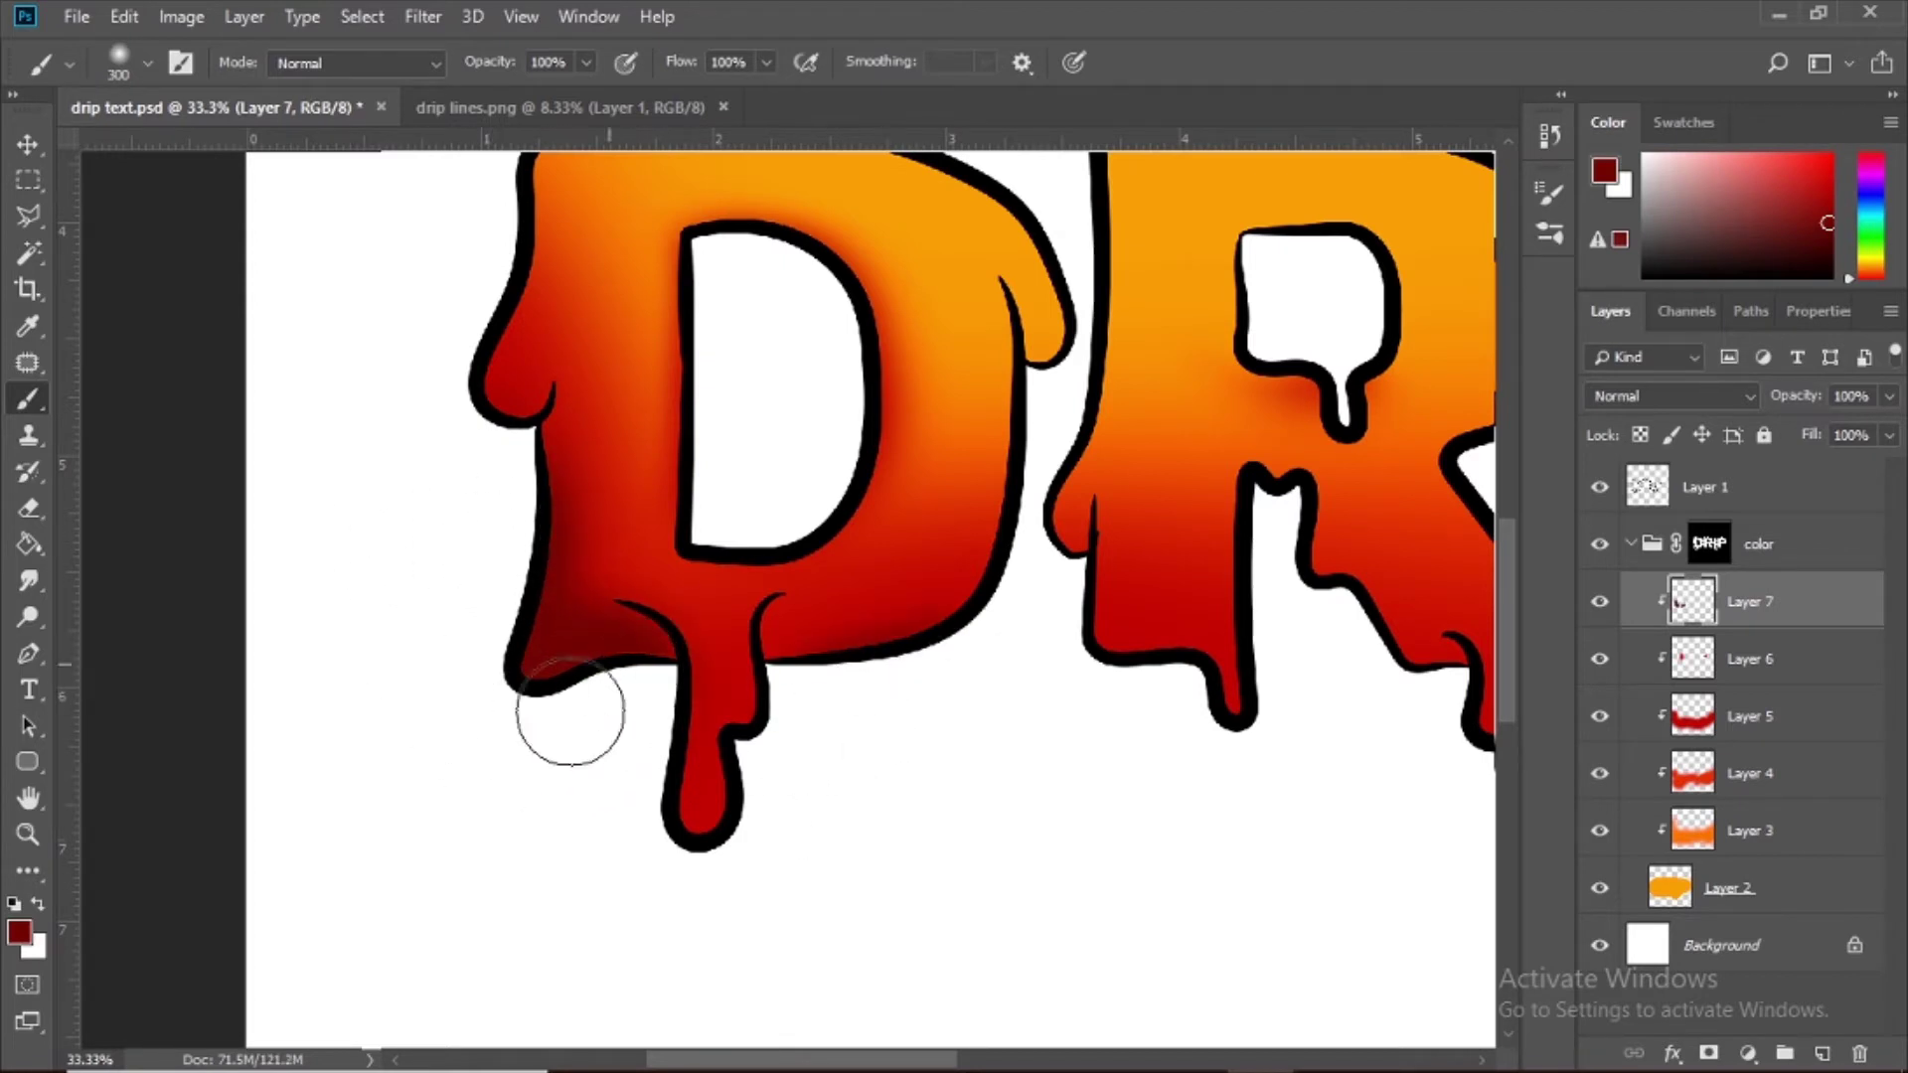
{"action": "left_click_drag", "start_coordinate": [992, 597], "coordinate": [745, 537]}
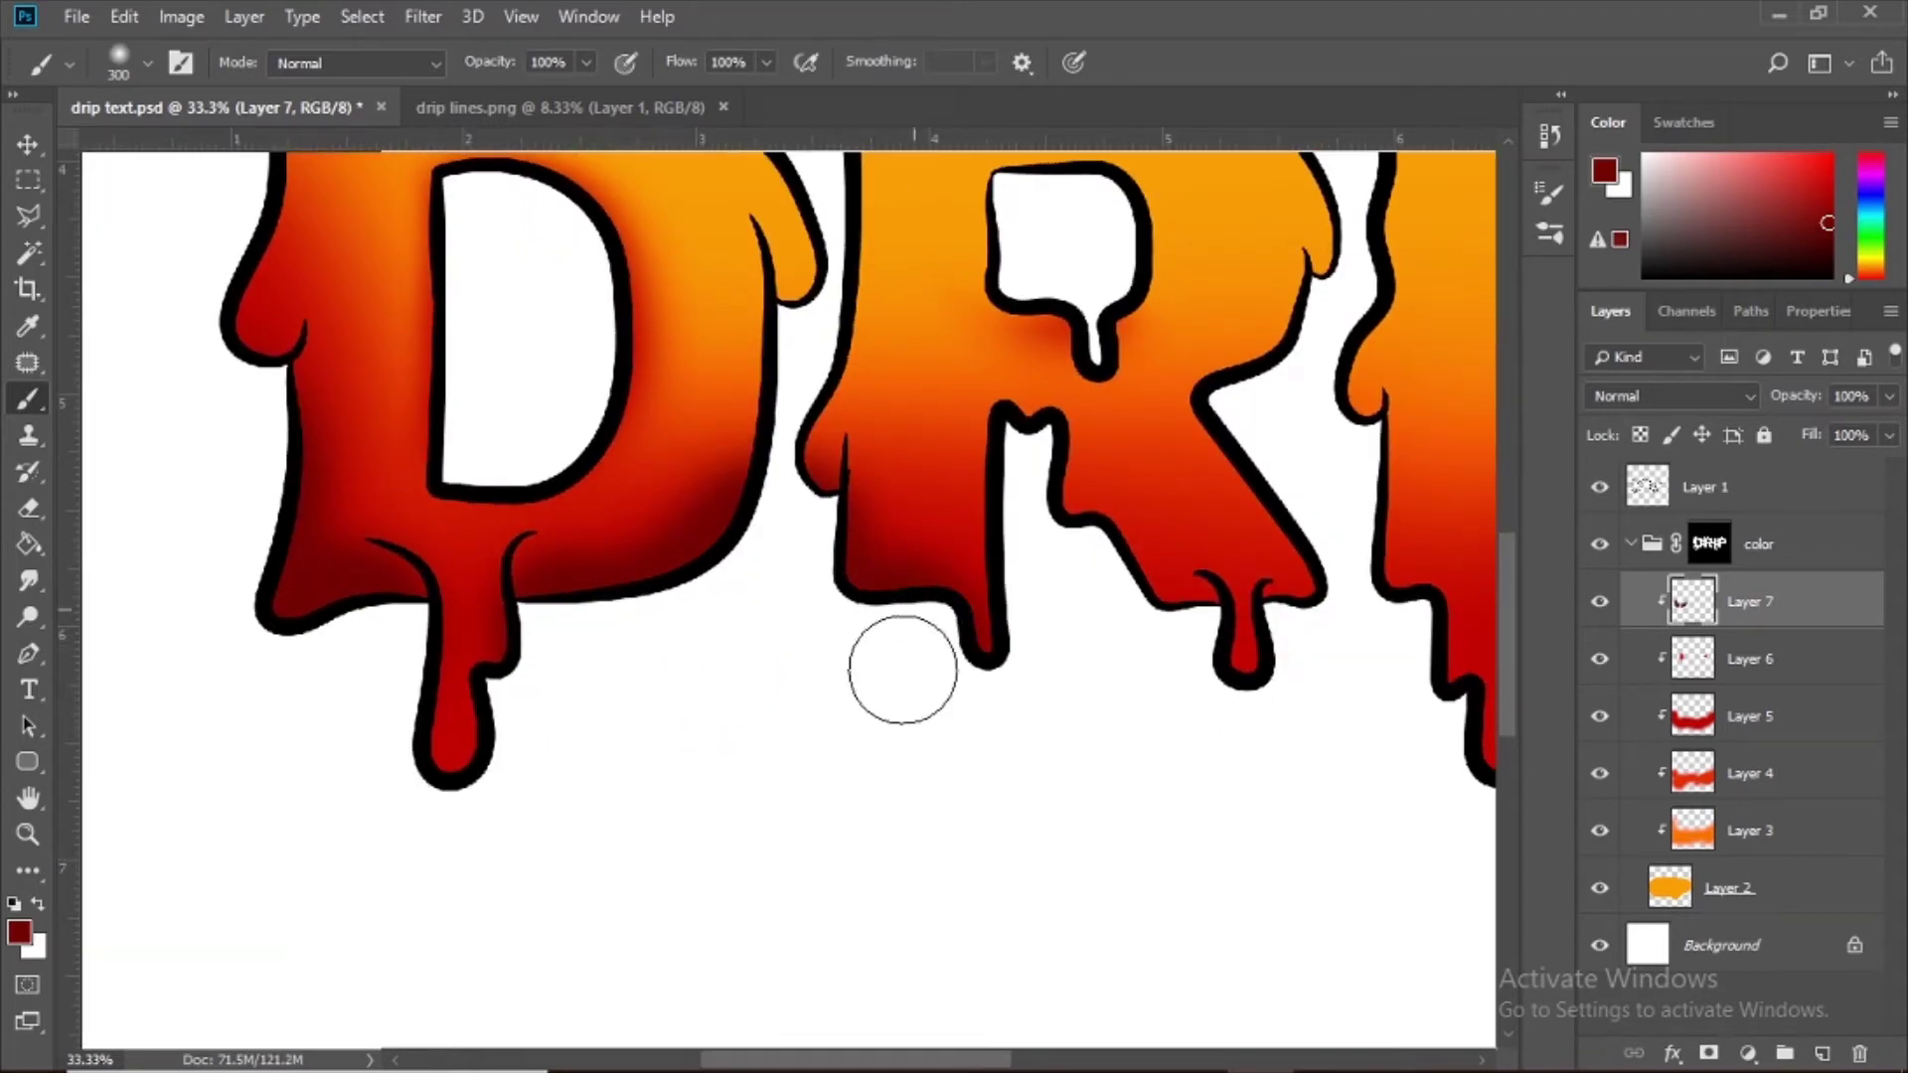
{"action": "left_click_drag", "start_coordinate": [1342, 648], "coordinate": [830, 638]}
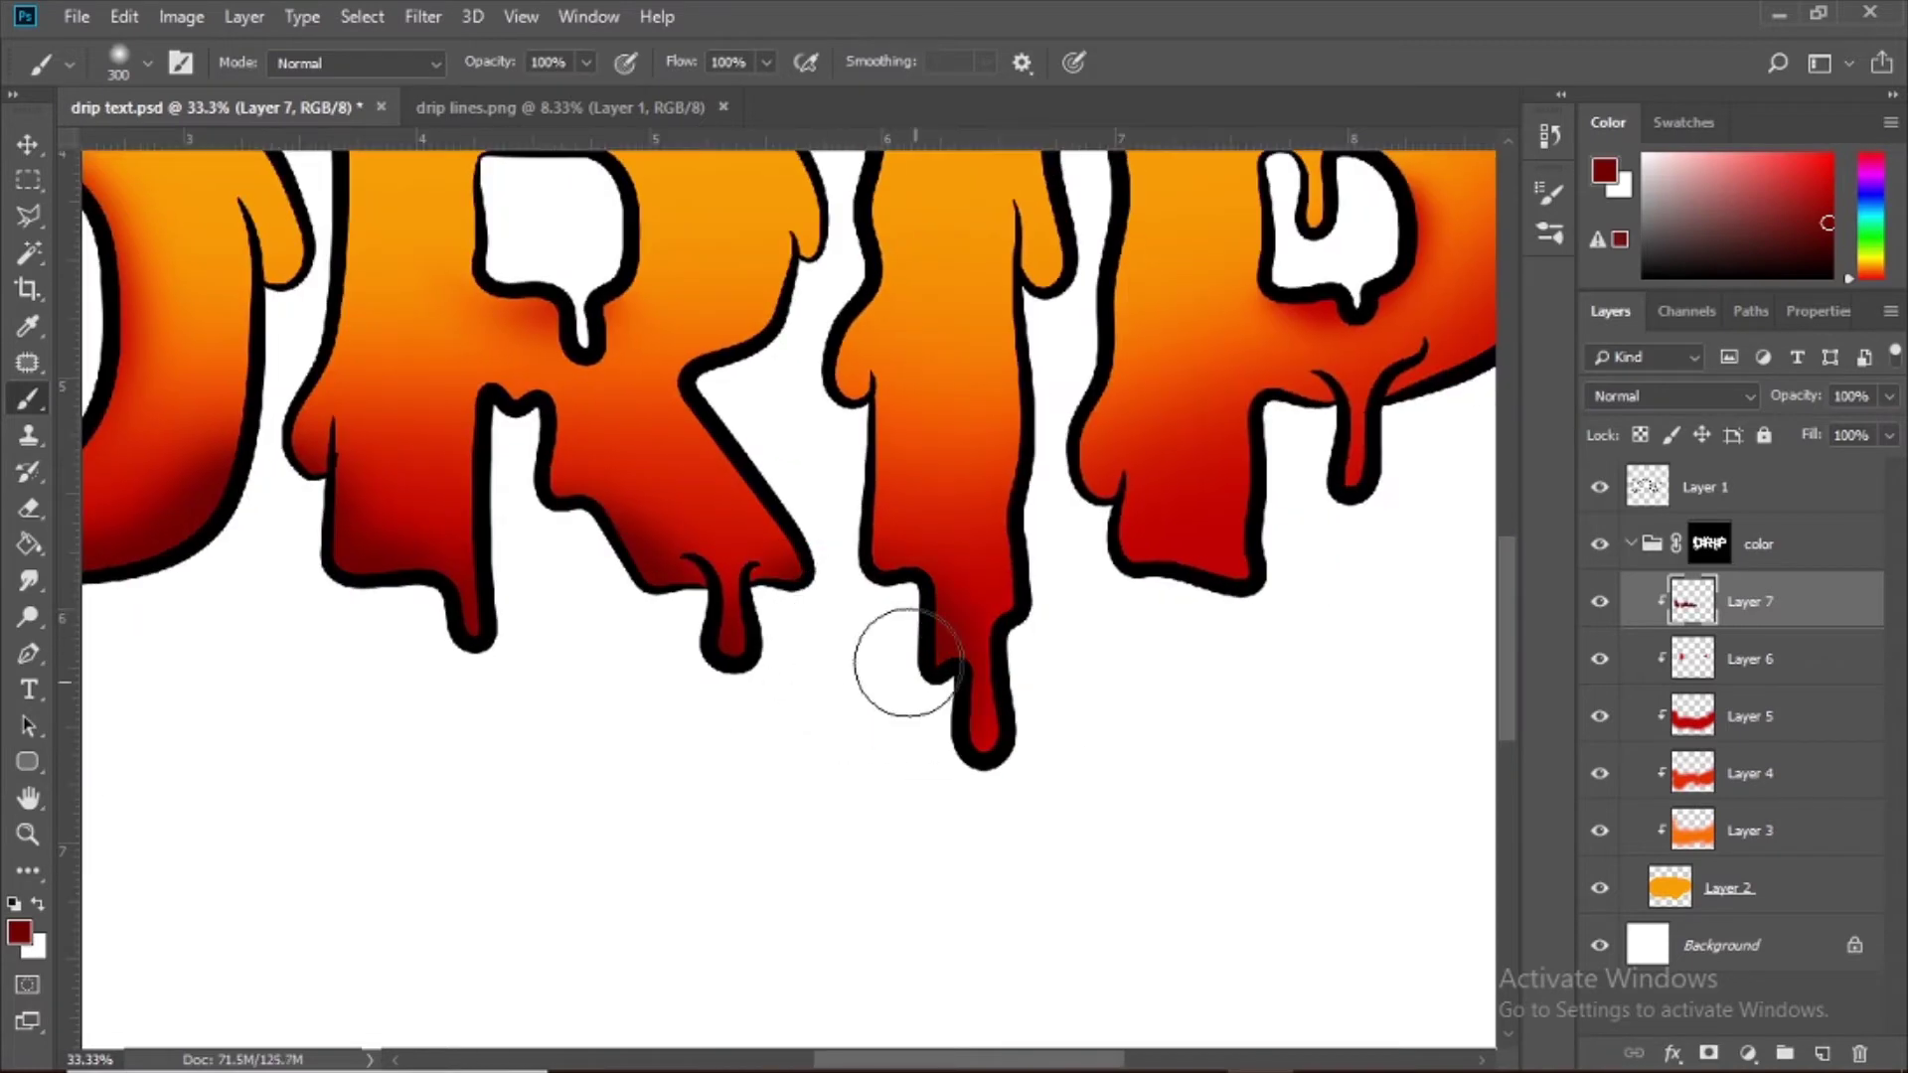
Step: Continue the deep red shadows along the bottoms and drips of the I and P
{"action": "left_click_drag", "start_coordinate": [1061, 542], "coordinate": [1166, 604]}
{"action": "left_click_drag", "start_coordinate": [1415, 532], "coordinate": [1137, 598]}
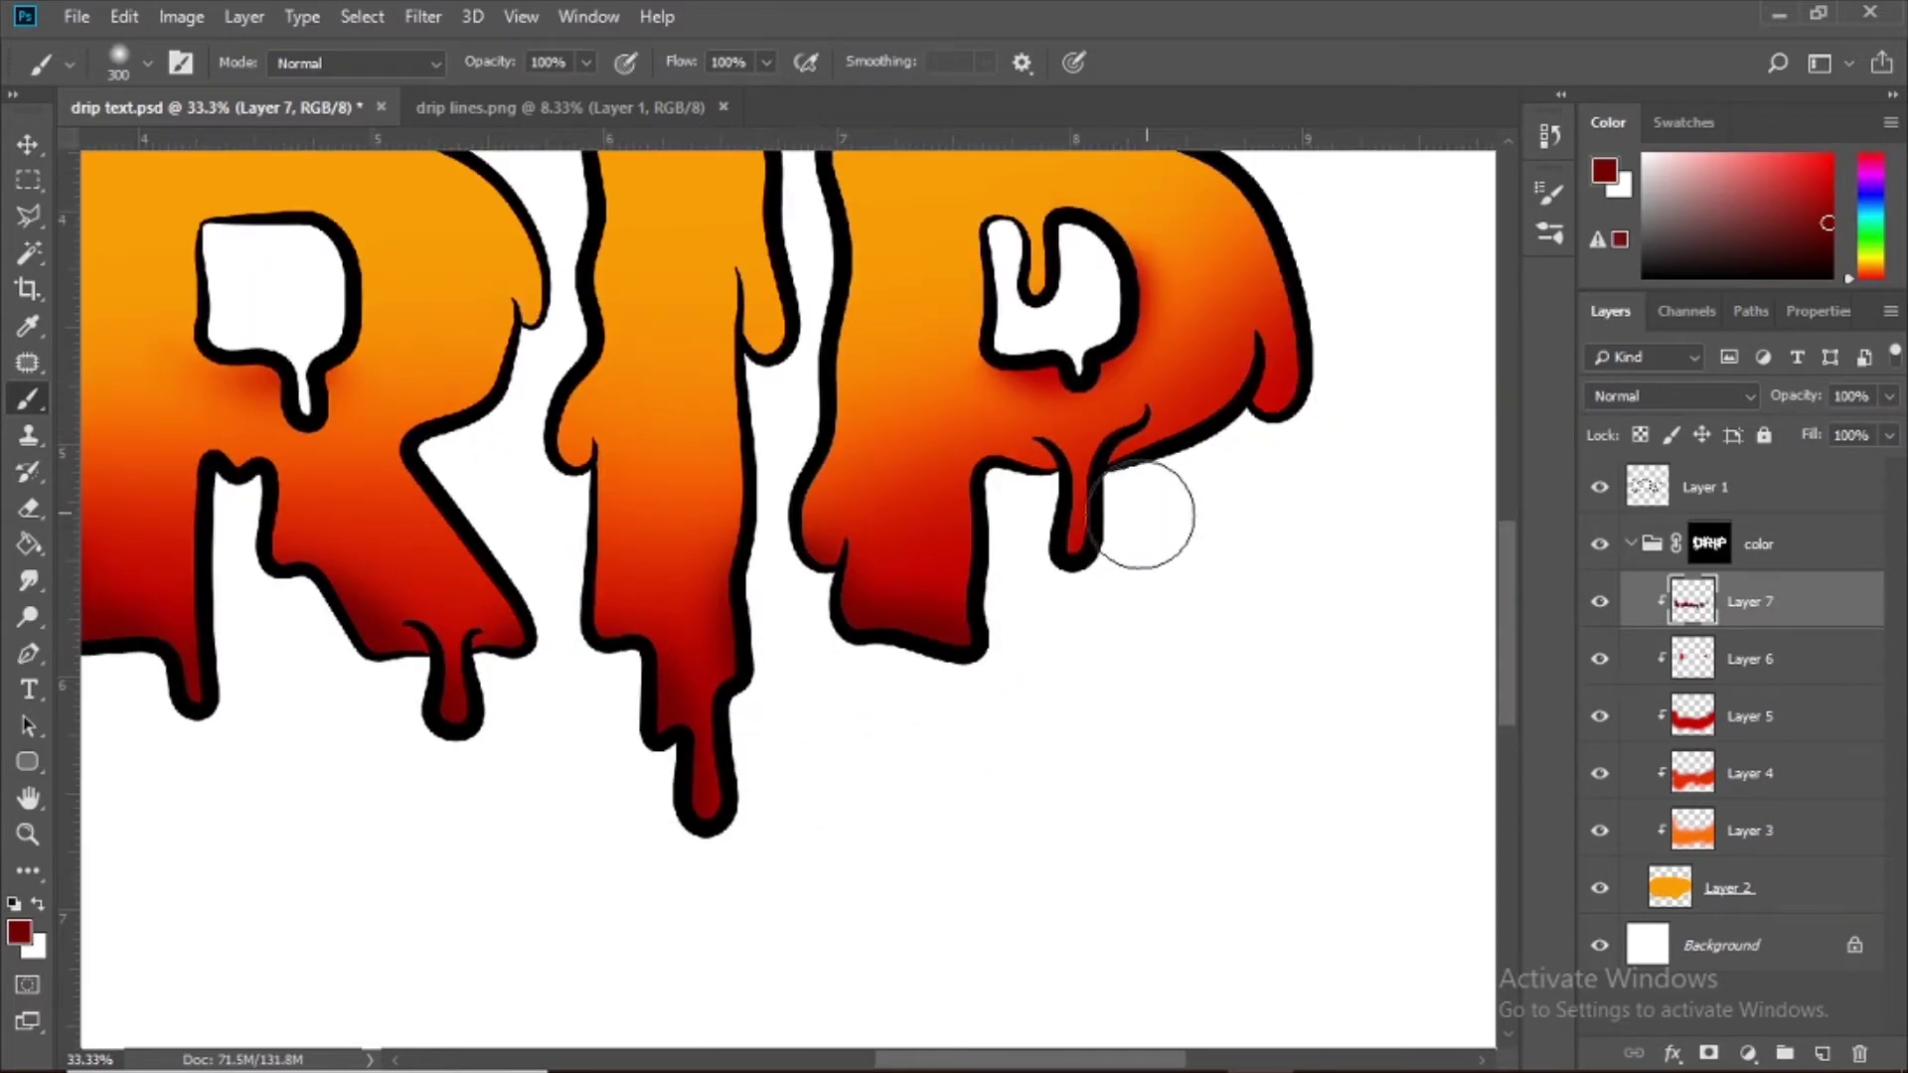
{"action": "left_click_drag", "start_coordinate": [1150, 514], "coordinate": [1258, 430]}
{"action": "left_click_drag", "start_coordinate": [1019, 510], "coordinate": [1019, 645]}
Step: Enlarge the soft brush to 600 px and deepen the shadows at the bottoms of the P, I and R
{"action": "key", "text": "]"}
{"action": "key", "text": "]"}
{"action": "key", "text": "]"}
{"action": "left_click", "coordinate": [941, 686]}
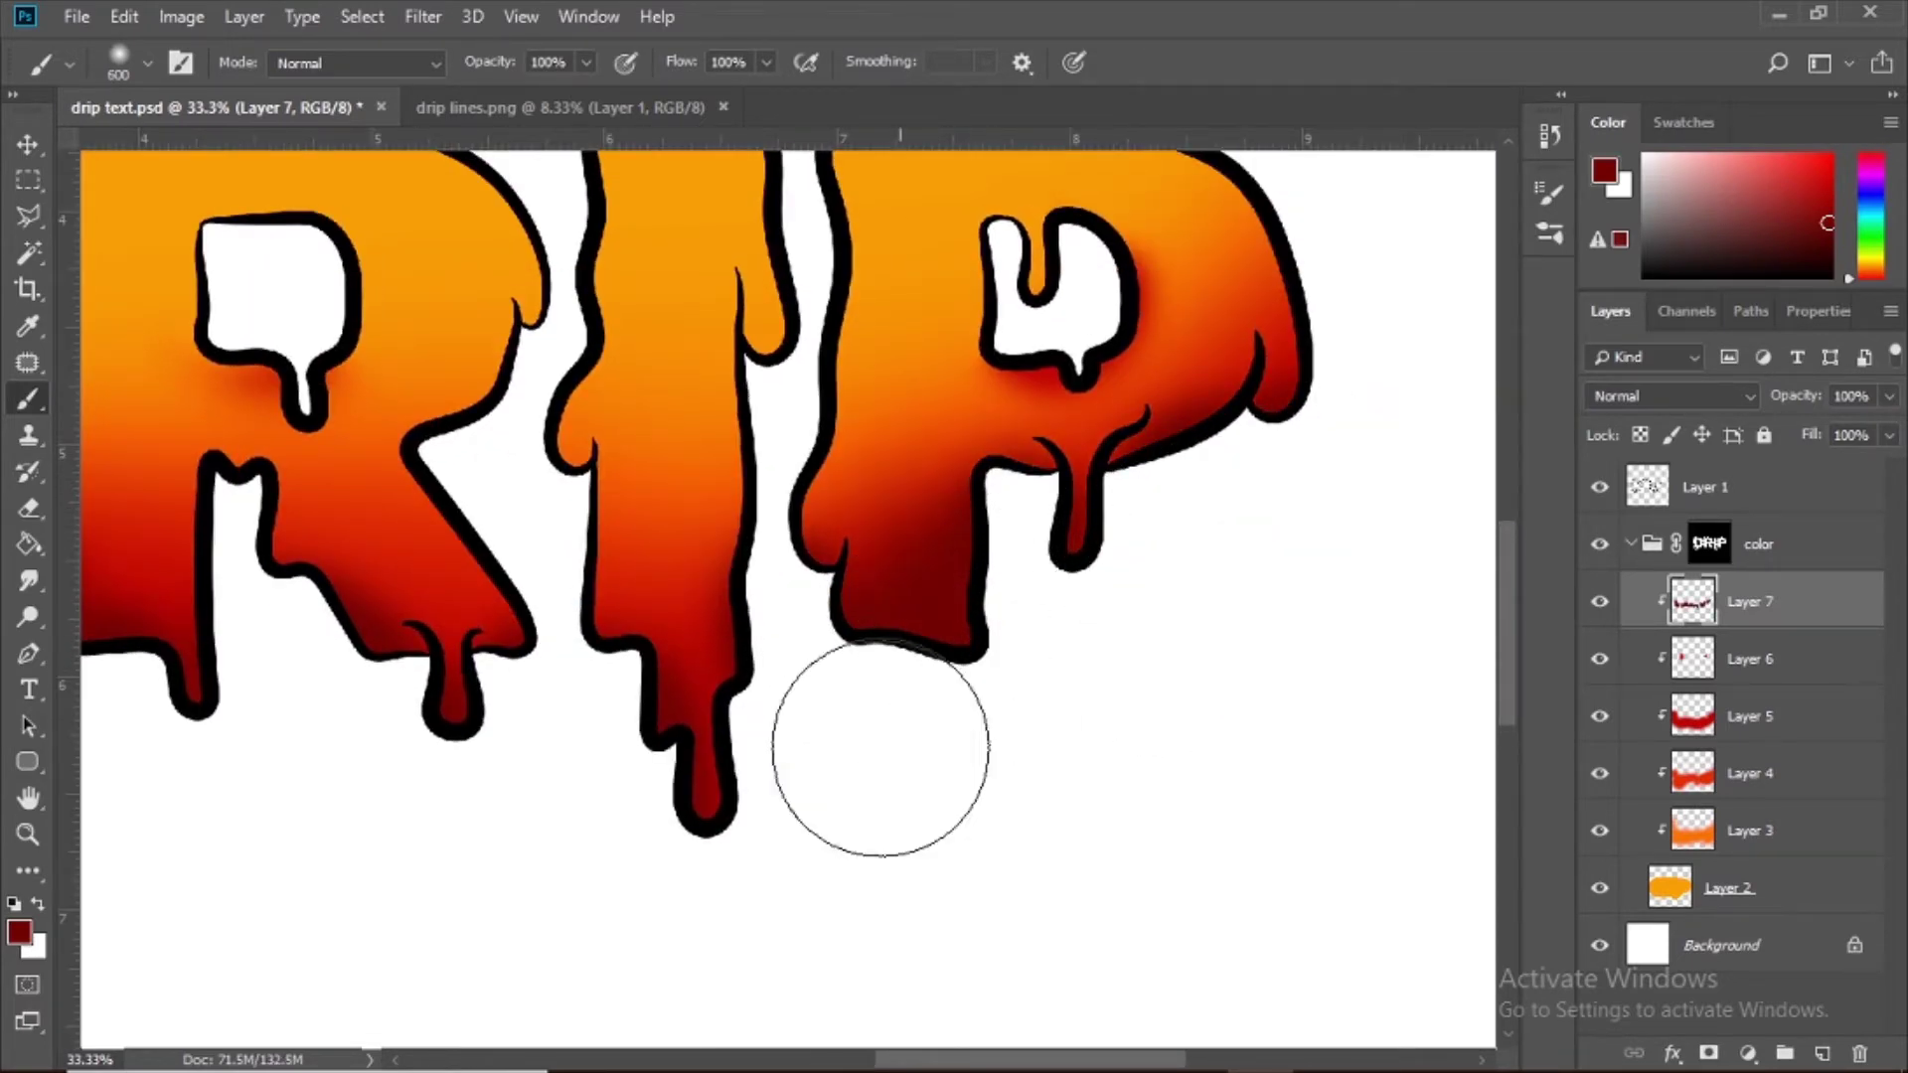
{"action": "left_click_drag", "start_coordinate": [788, 767], "coordinate": [942, 660]}
{"action": "left_click", "coordinate": [949, 641]}
{"action": "left_click_drag", "start_coordinate": [513, 731], "coordinate": [660, 719]}
{"action": "left_click", "coordinate": [752, 624]}
{"action": "left_click_drag", "start_coordinate": [470, 710], "coordinate": [666, 686]}
{"action": "left_click", "coordinate": [659, 512]}
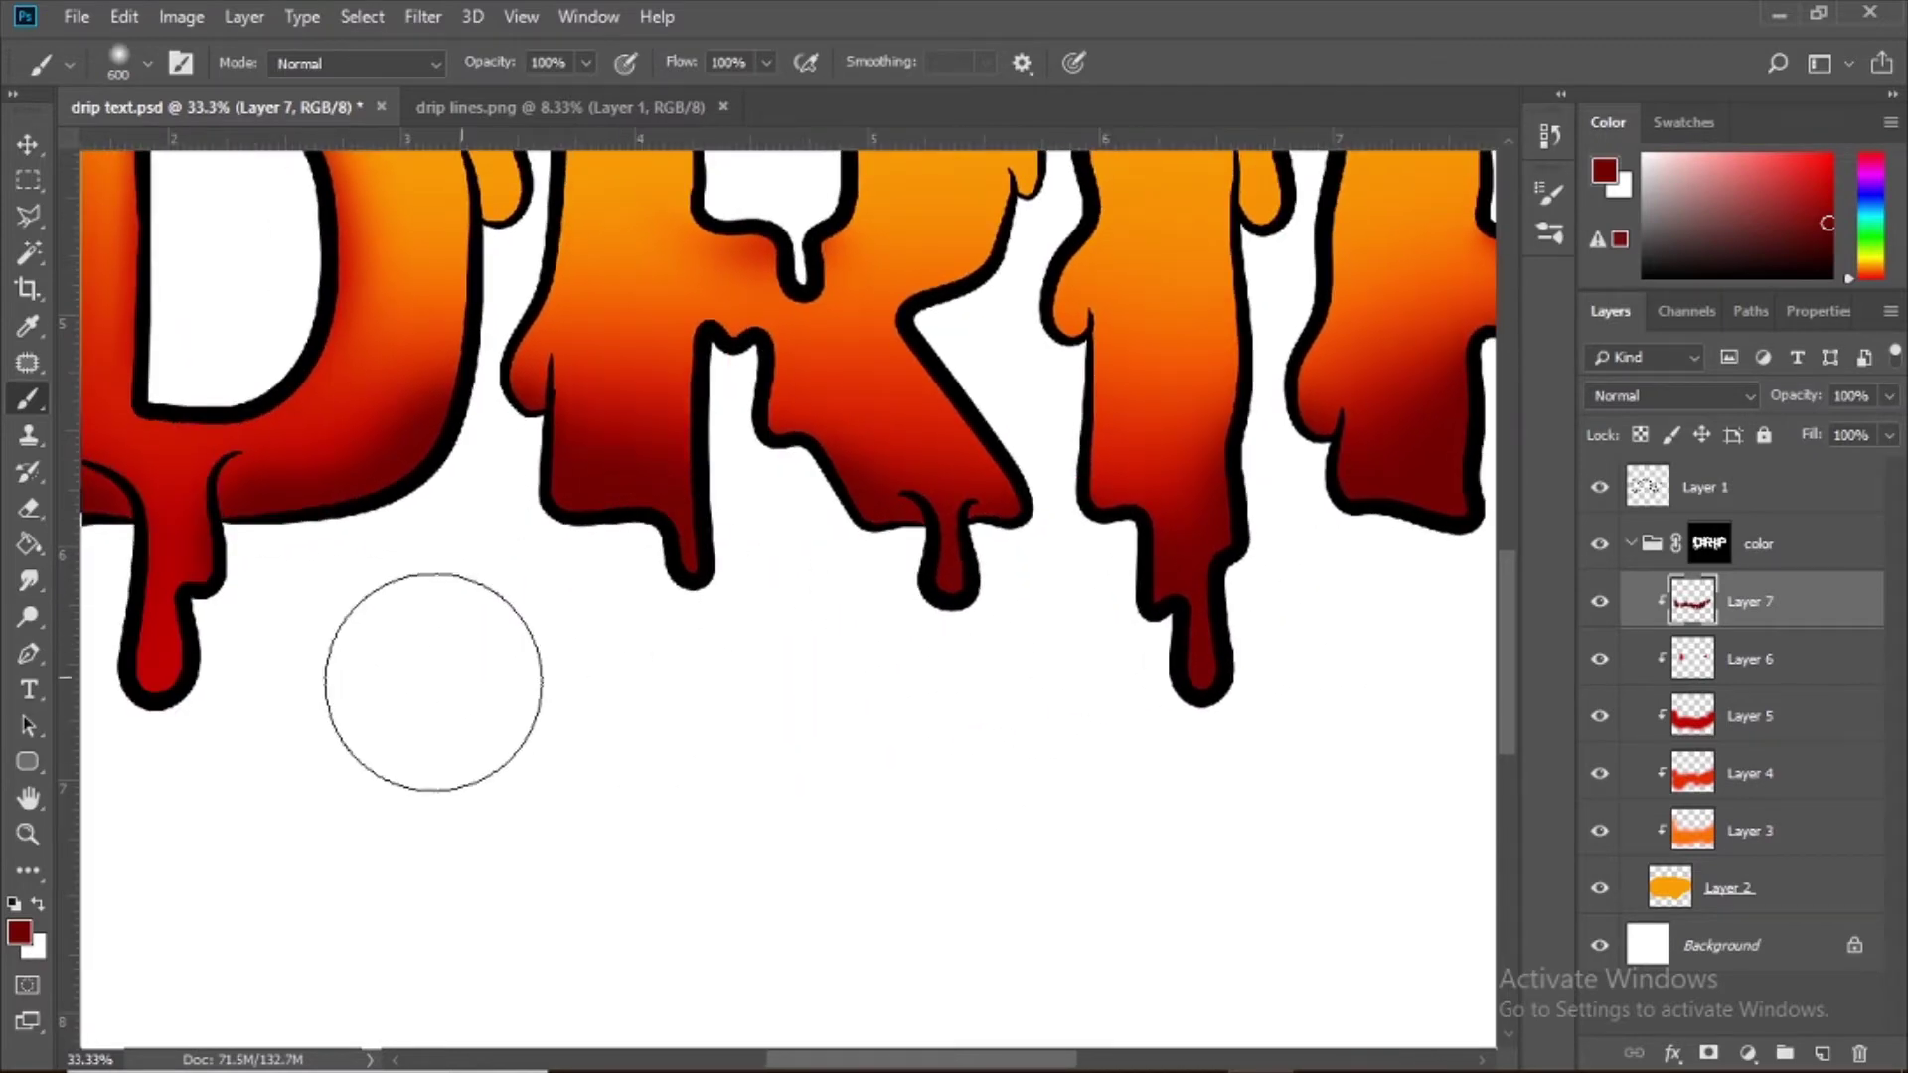
{"action": "left_click_drag", "start_coordinate": [487, 648], "coordinate": [801, 706]}
Step: Shade the D's bottom drip and the area beneath its side drip with a smaller soft brush
{"action": "key", "text": "ctrl+="}
{"action": "key", "text": "ctrl+="}
{"action": "key", "text": "ctrl+="}
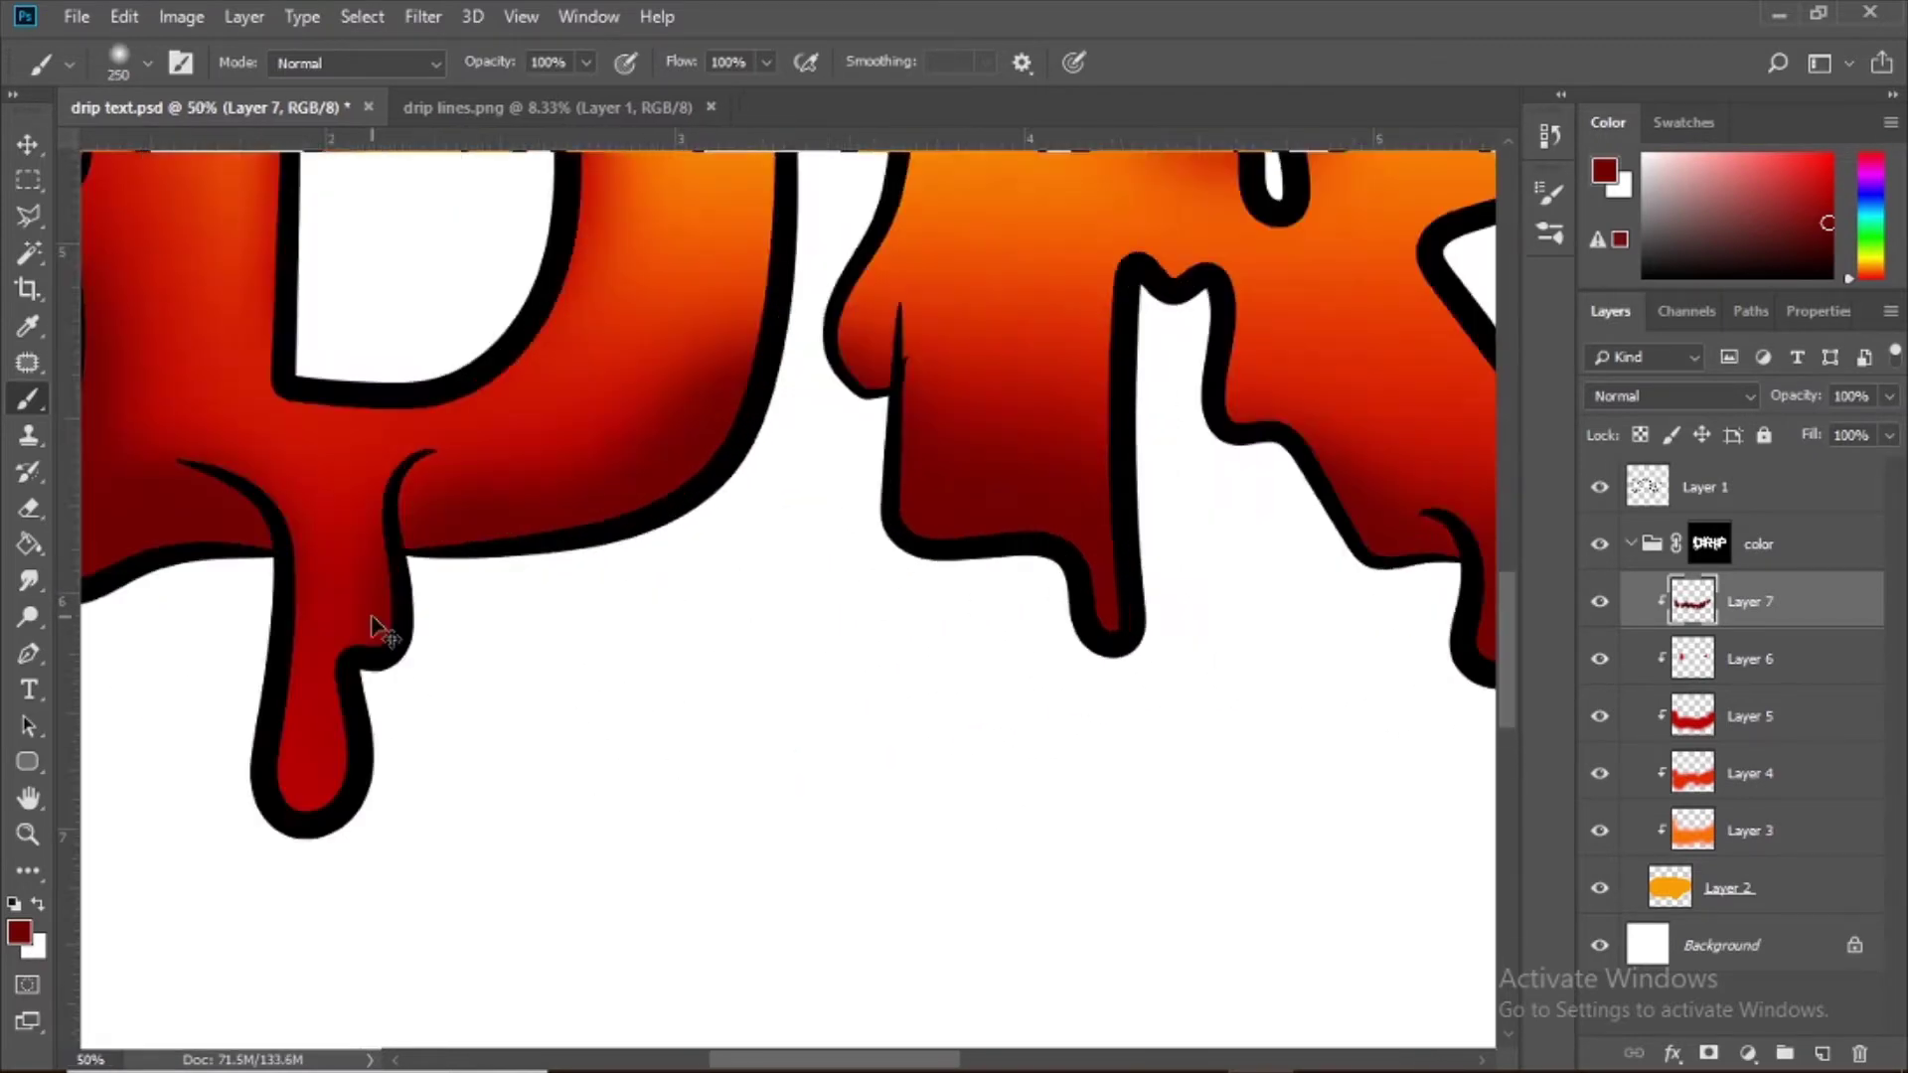
{"action": "left_click_drag", "start_coordinate": [375, 622], "coordinate": [1299, 896]}
{"action": "left_click_drag", "start_coordinate": [498, 528], "coordinate": [671, 934]}
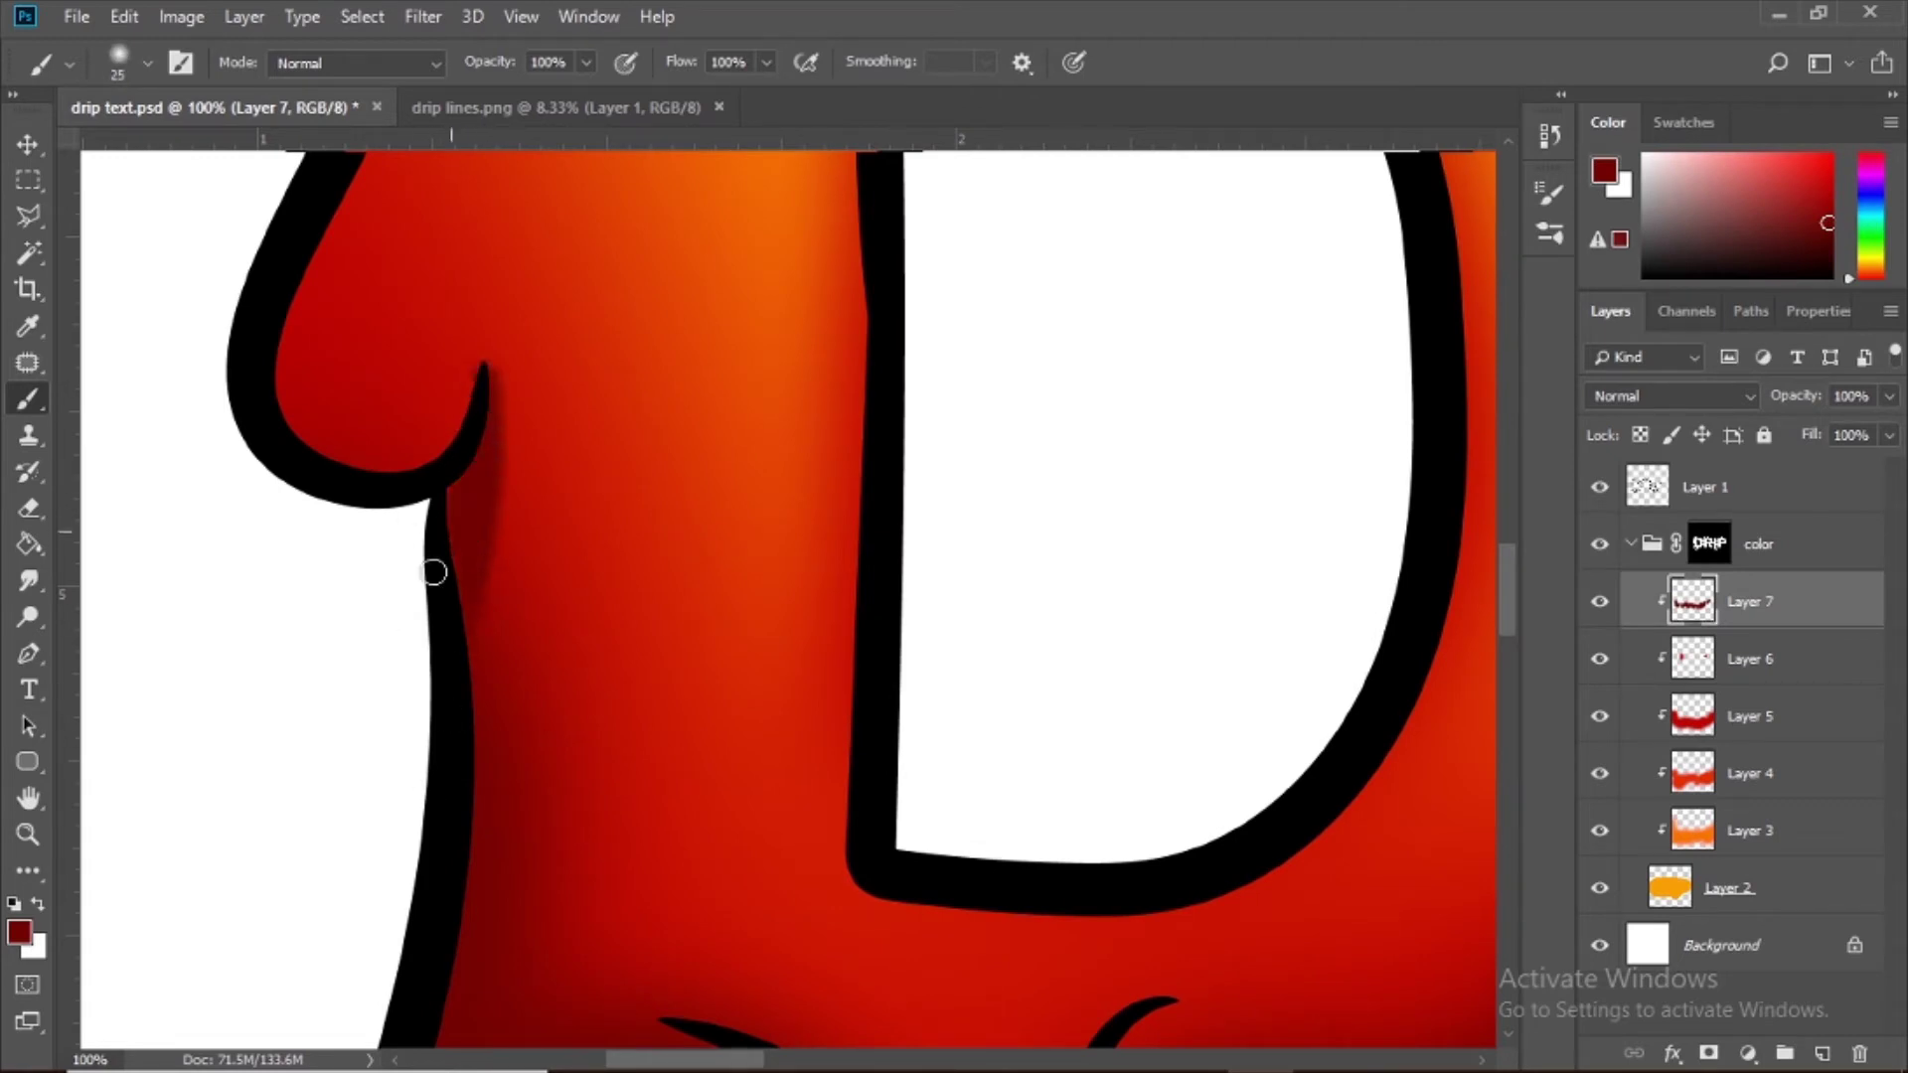
{"action": "key", "text": "e"}
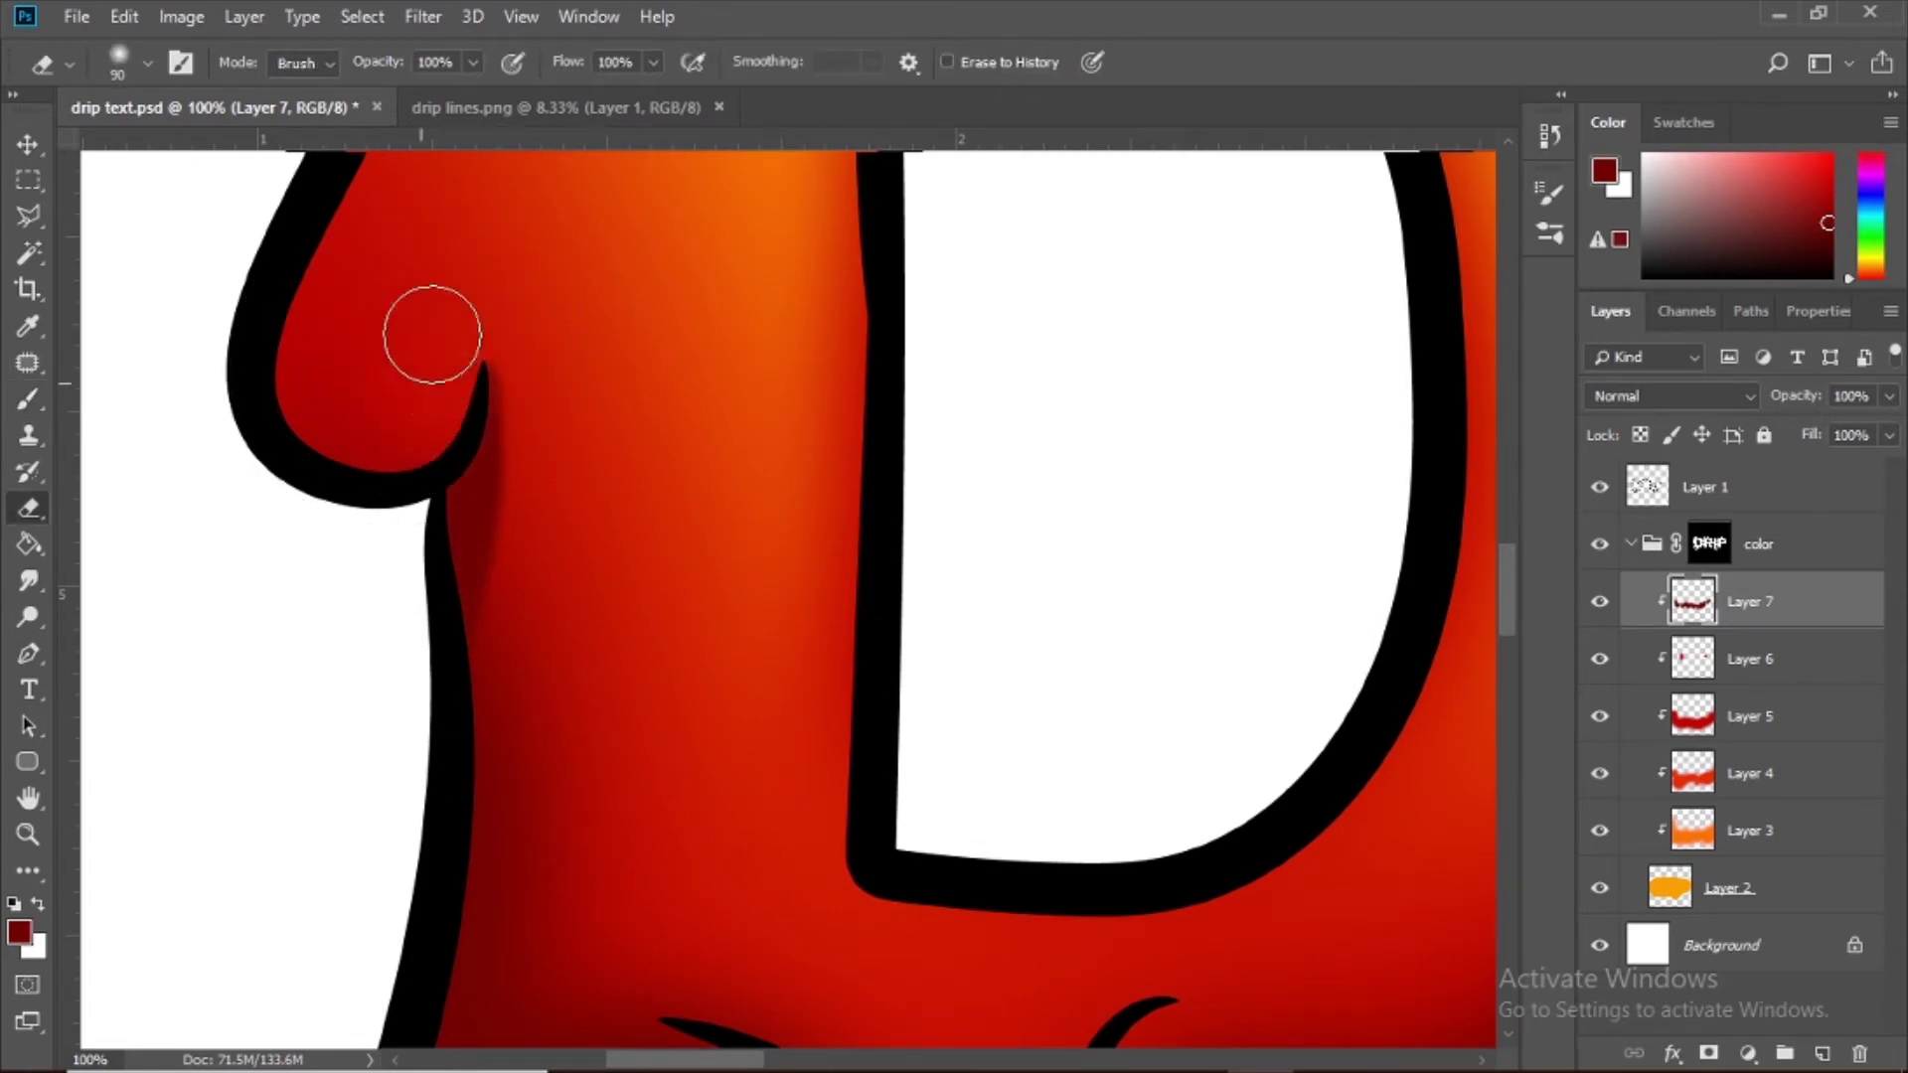
{"action": "key", "text": "b"}
Step: Paint small deep red shadows beside the crease lines of the D, R and P with a 10 to 15 px soft brush
{"action": "left_click_drag", "start_coordinate": [649, 742], "coordinate": [574, 165]}
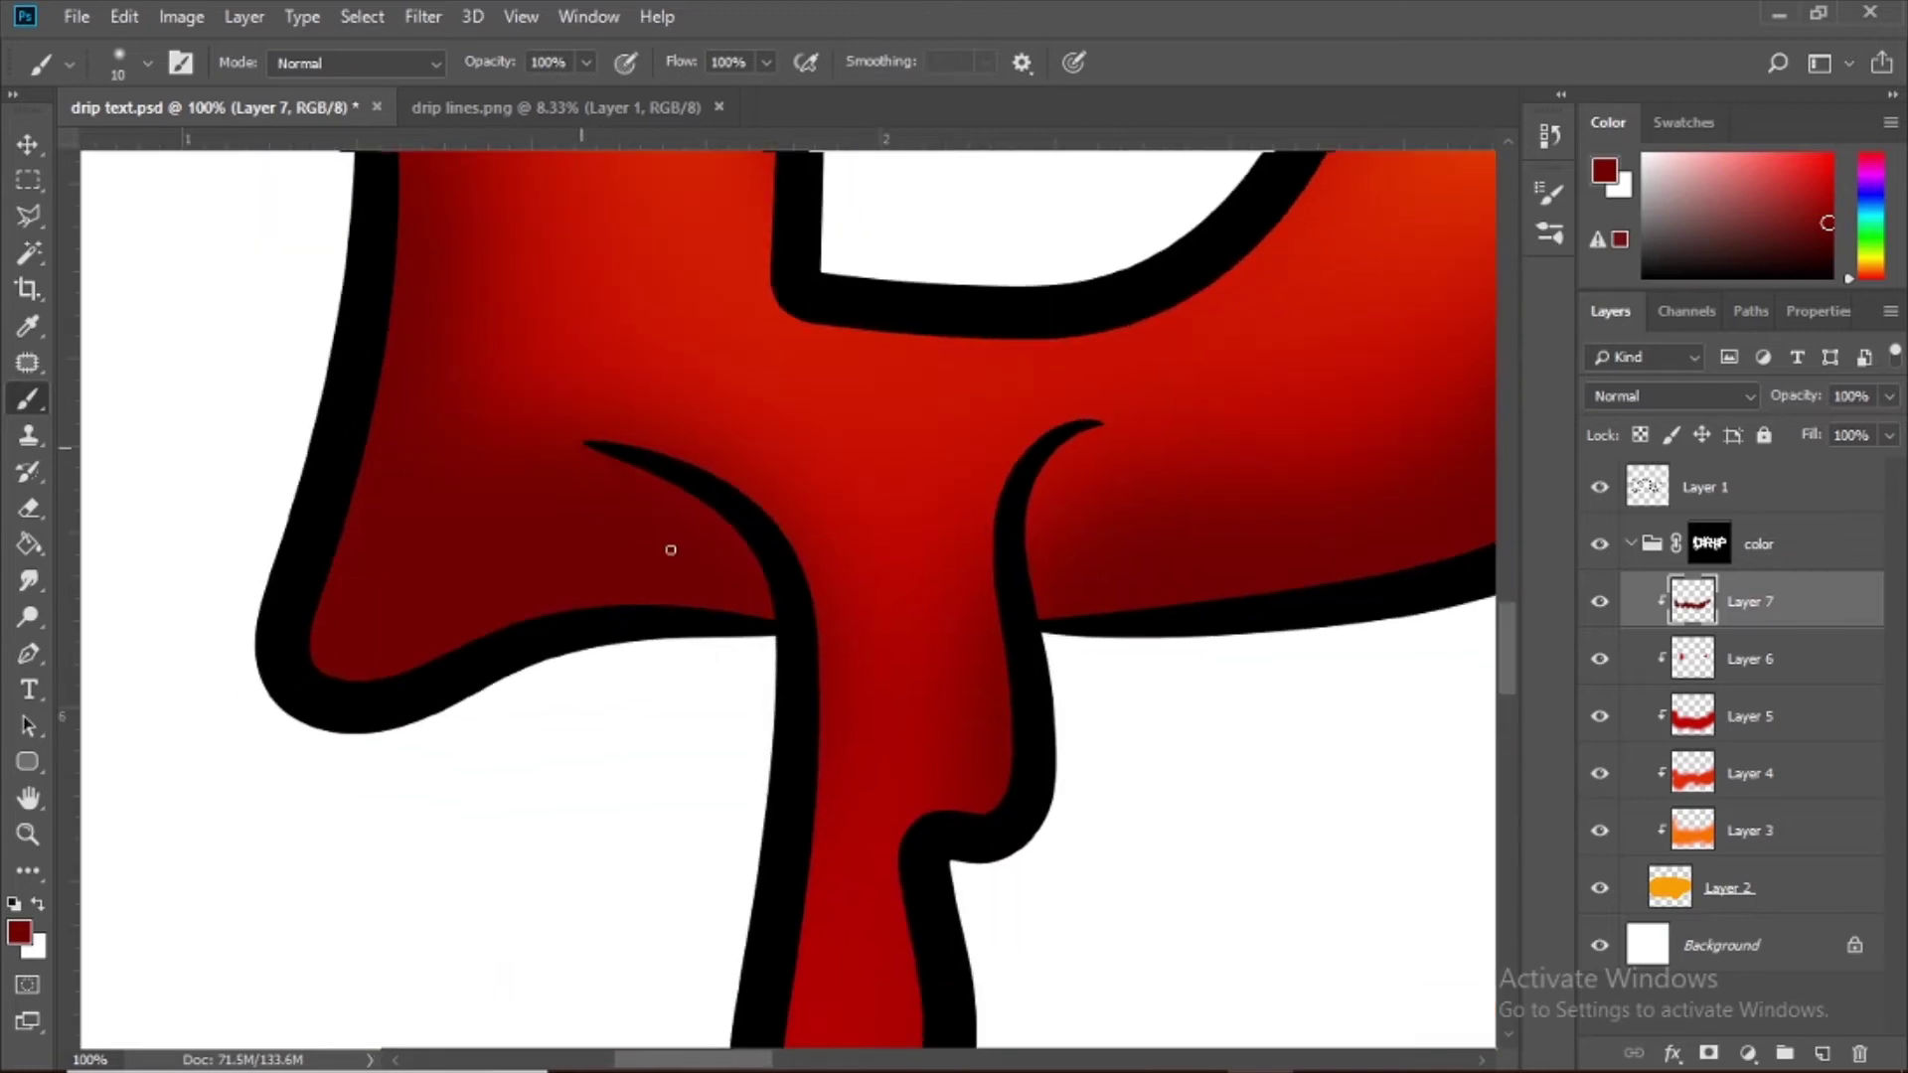
{"action": "scroll", "coordinate": [894, 409], "scroll_direction": "right", "scroll_amount": 2}
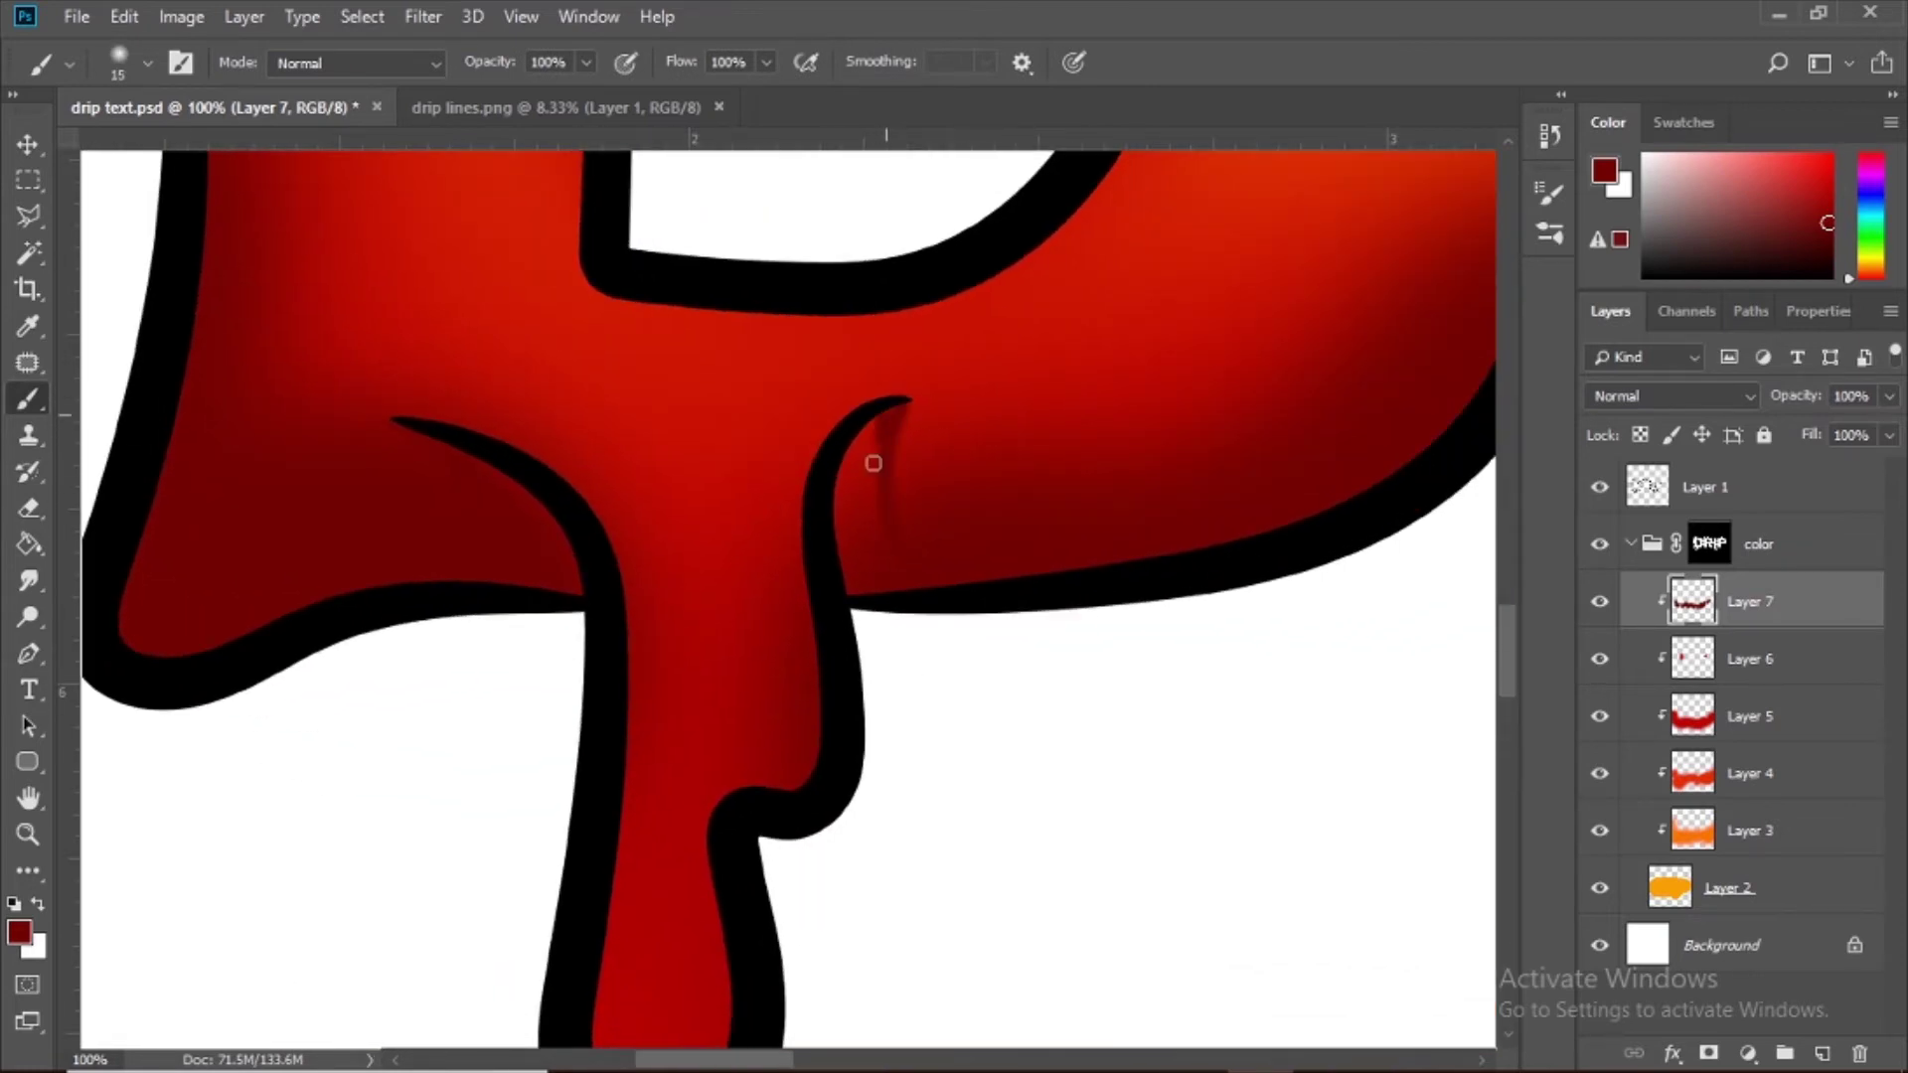
{"action": "scroll", "coordinate": [895, 548], "scroll_direction": "right", "scroll_amount": 10}
{"action": "scroll", "coordinate": [499, 631], "scroll_direction": "up", "scroll_amount": 2}
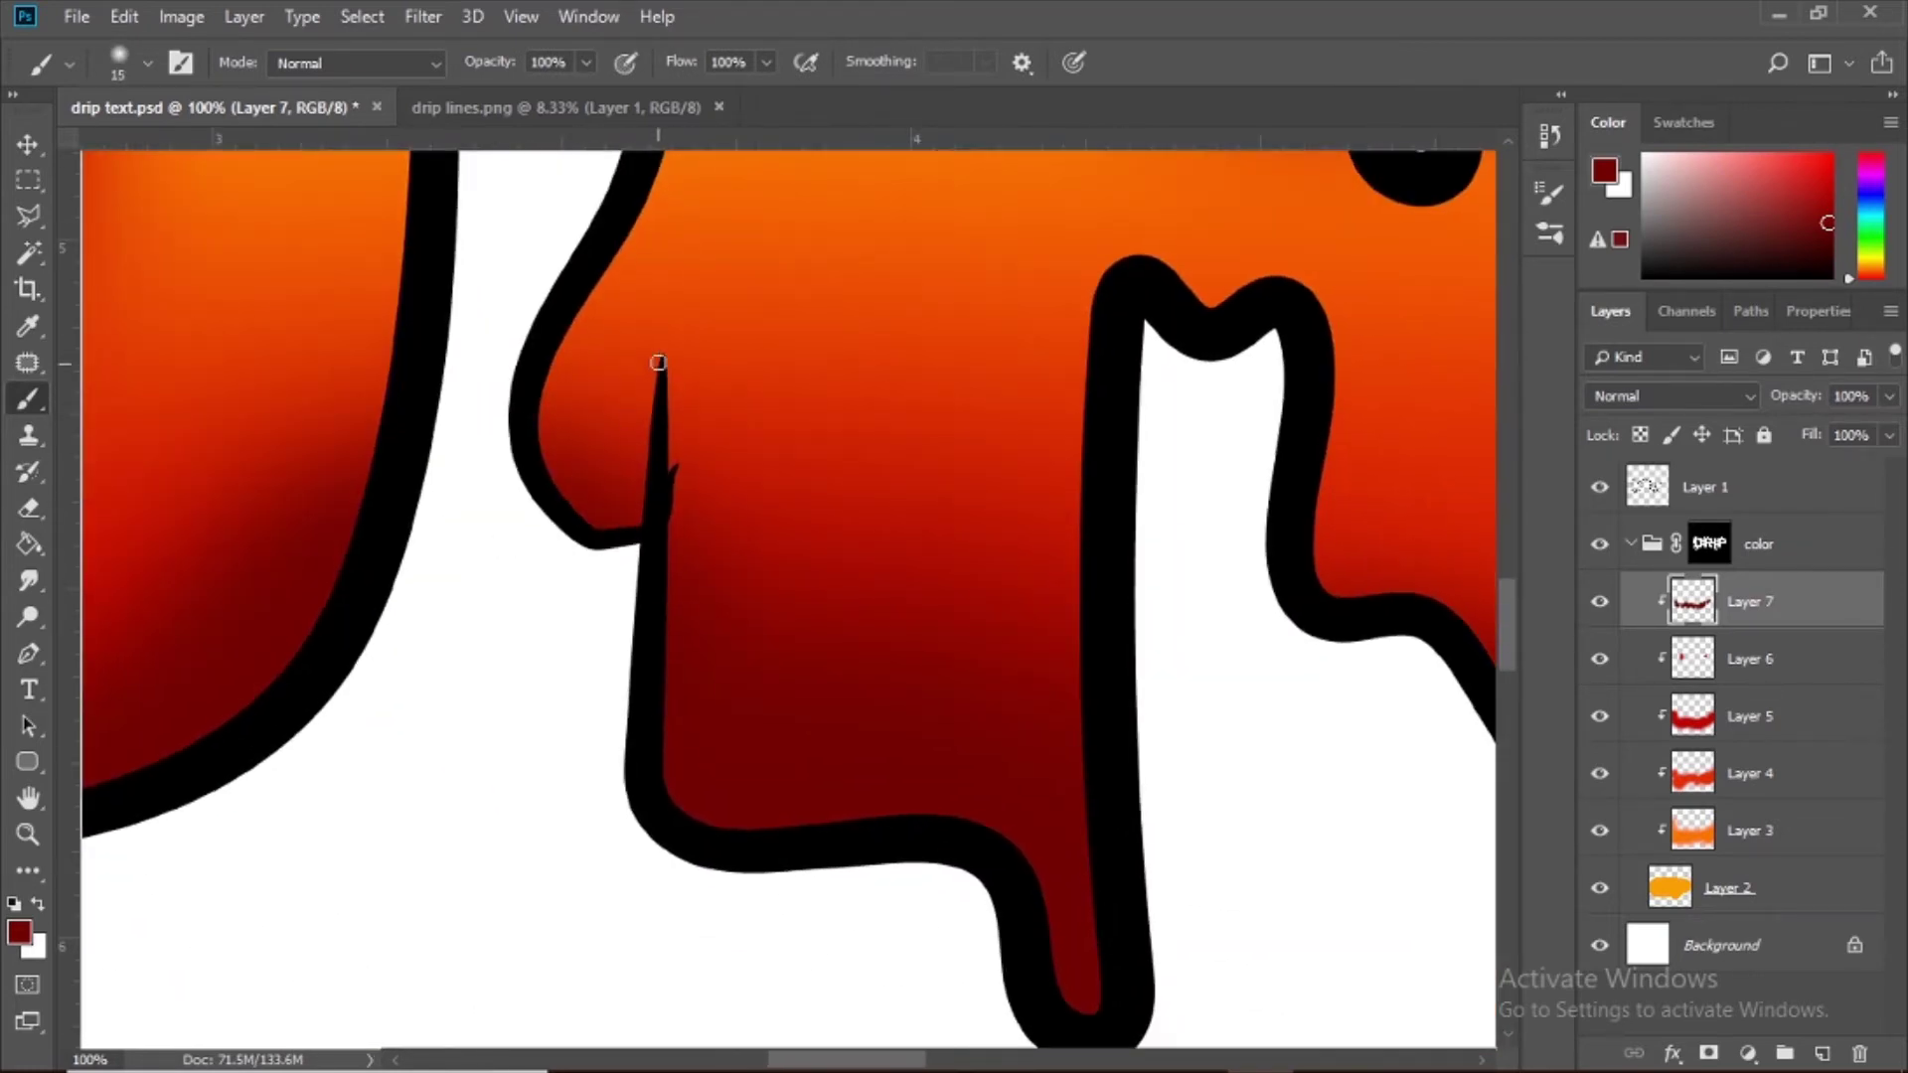
{"action": "scroll", "coordinate": [521, 537], "scroll_direction": "right", "scroll_amount": 12}
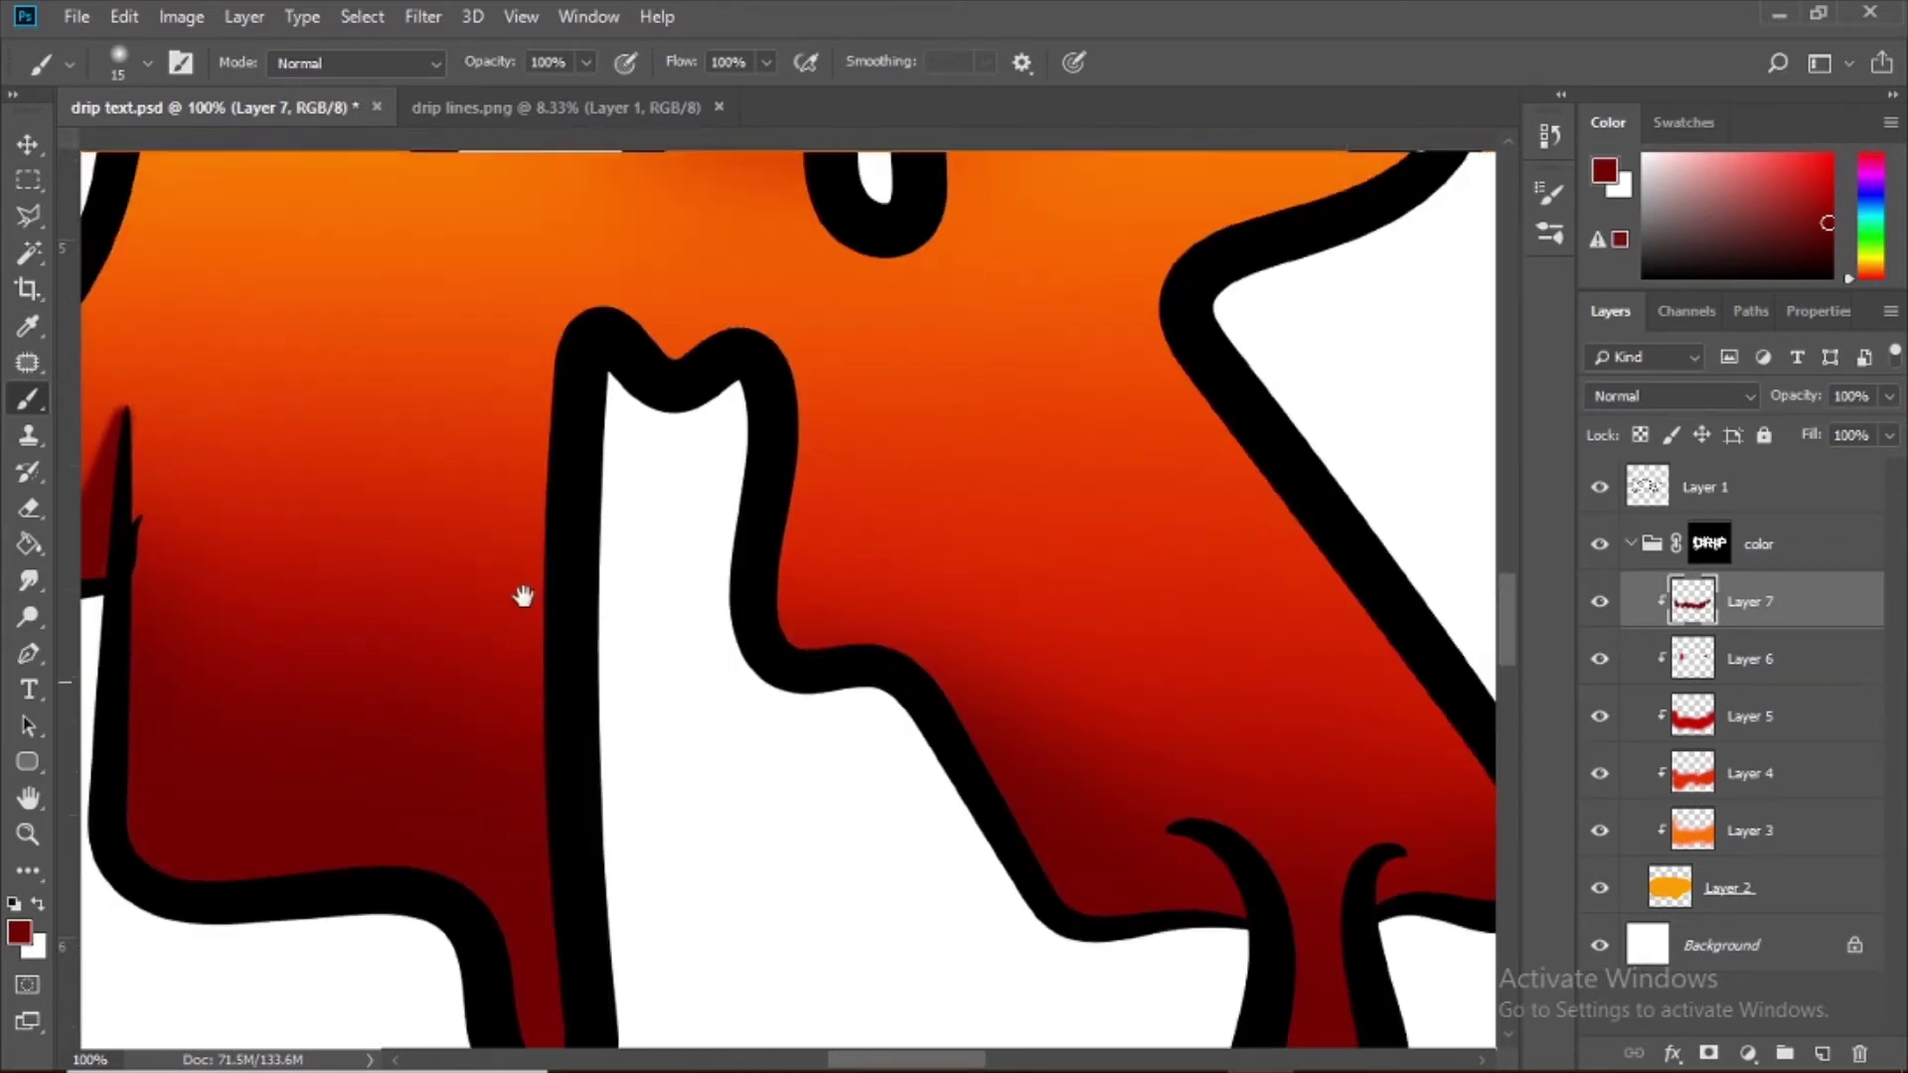
{"action": "scroll", "coordinate": [707, 379], "scroll_direction": "down", "scroll_amount": 5}
{"action": "scroll", "coordinate": [1082, 441], "scroll_direction": "right", "scroll_amount": 12}
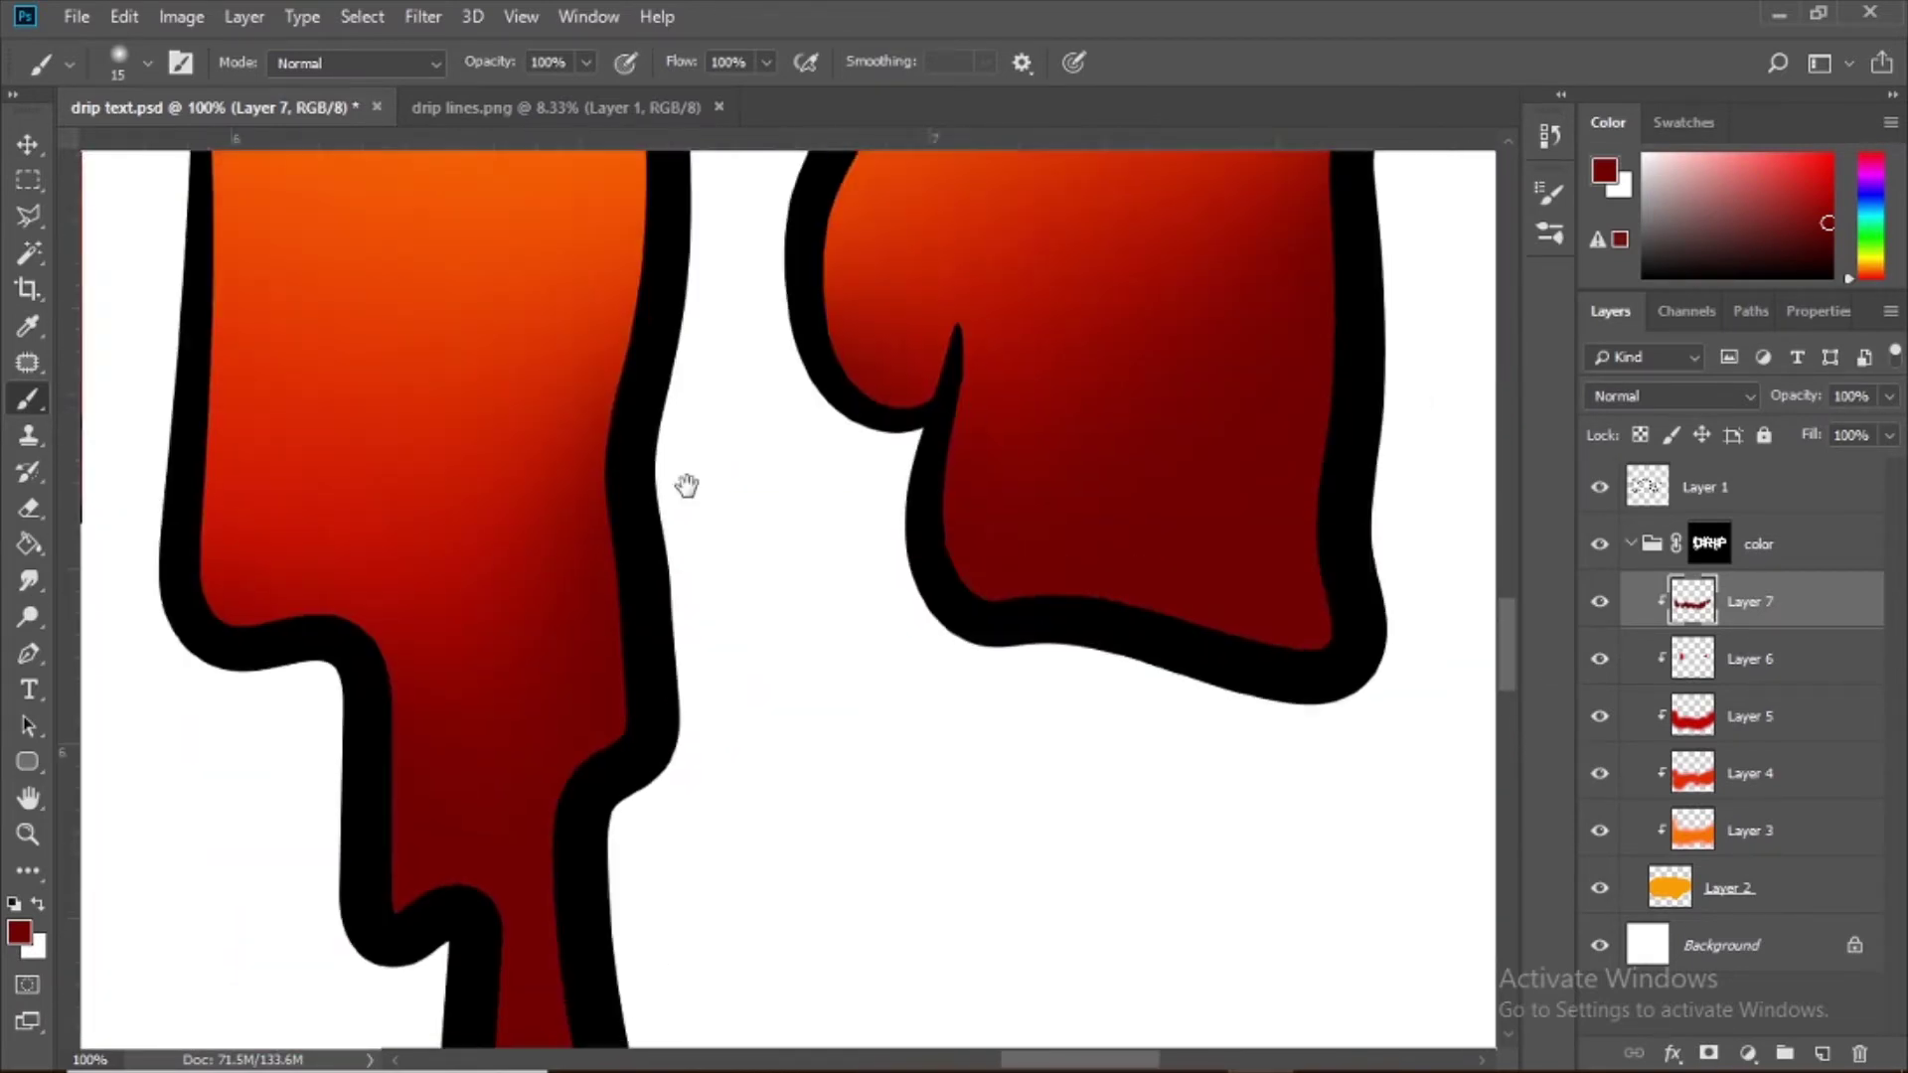
{"action": "scroll", "coordinate": [704, 448], "scroll_direction": "up", "scroll_amount": 3}
{"action": "scroll", "coordinate": [673, 467], "scroll_direction": "right", "scroll_amount": 6}
{"action": "scroll", "coordinate": [900, 434], "scroll_direction": "up", "scroll_amount": 3}
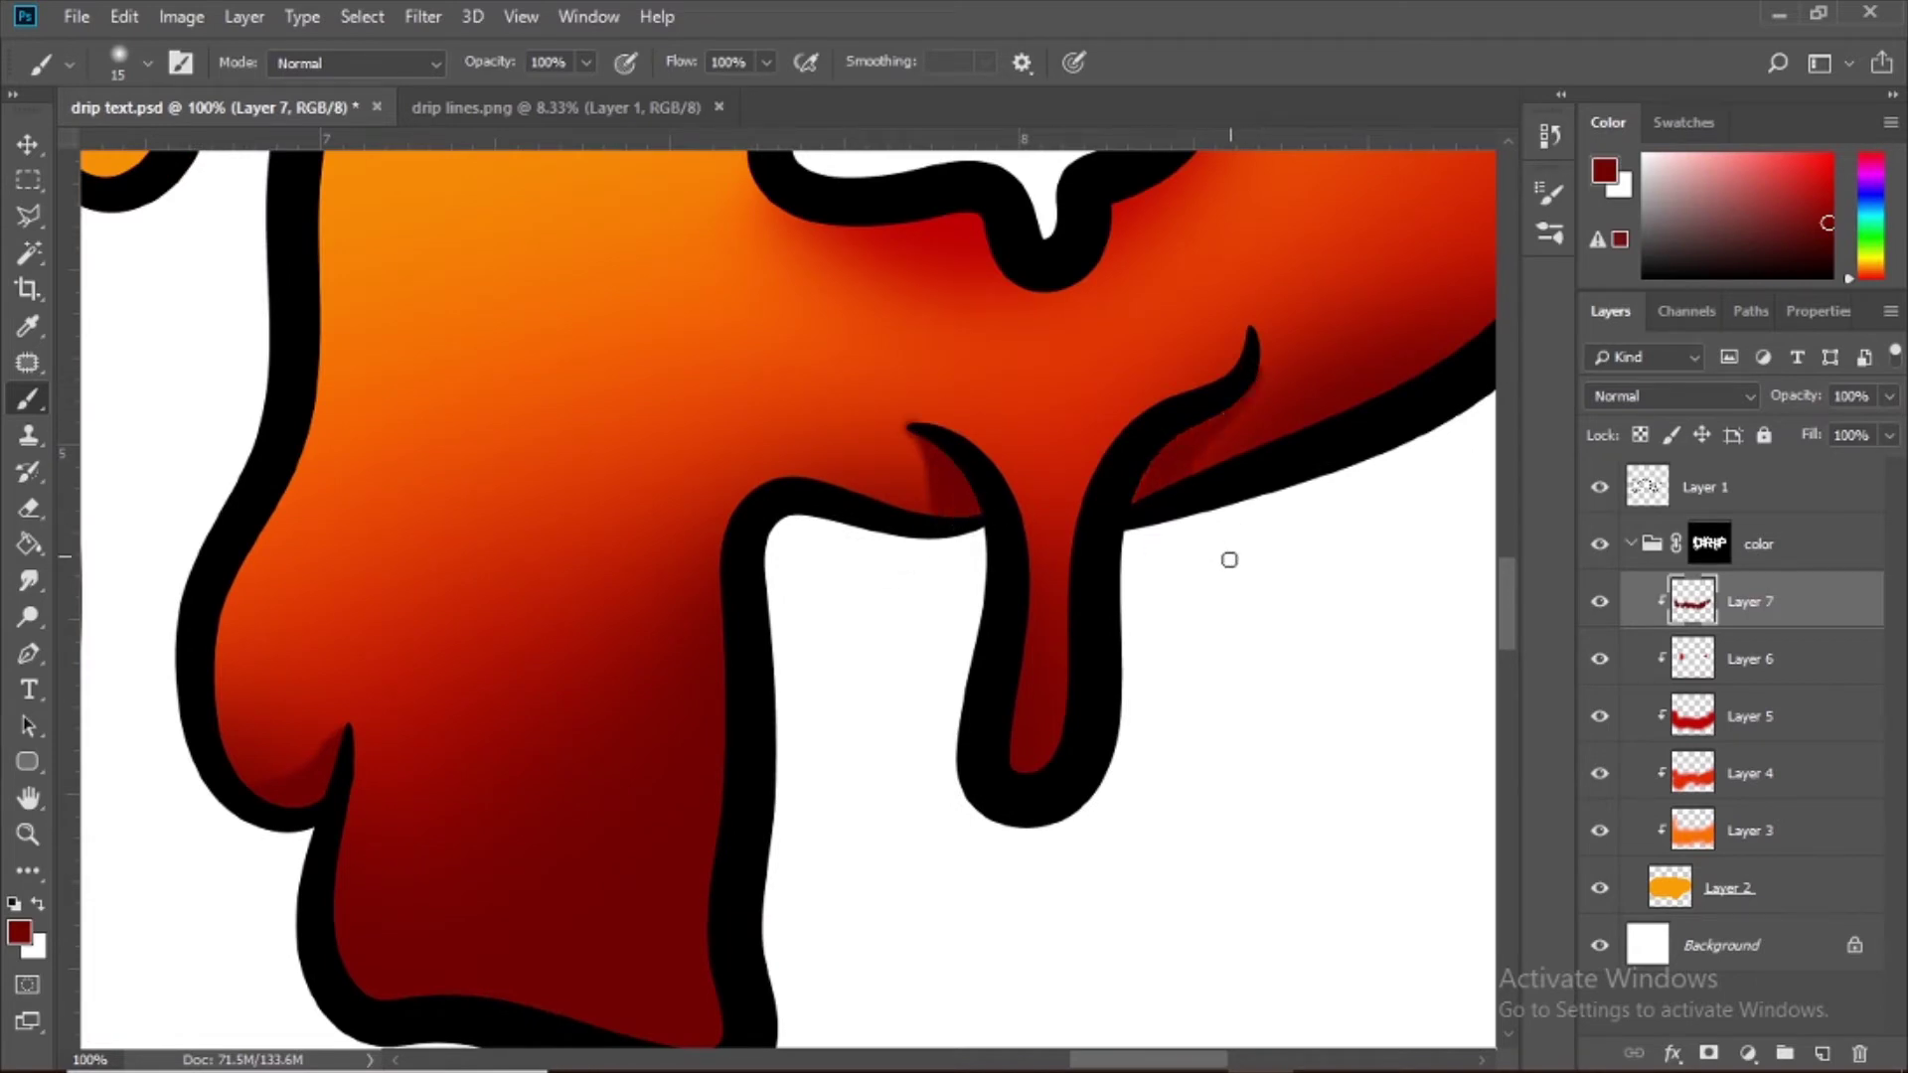
Step: Enlarge the soft brush to 150 px and blend the shadow beside the P's hanging drip
{"action": "key", "text": "bracketright"}
{"action": "key", "text": "bracketright"}
{"action": "key", "text": "bracketright"}
{"action": "key", "text": "bracketright"}
{"action": "scroll", "coordinate": [1066, 580], "scroll_direction": "right", "scroll_amount": 5}
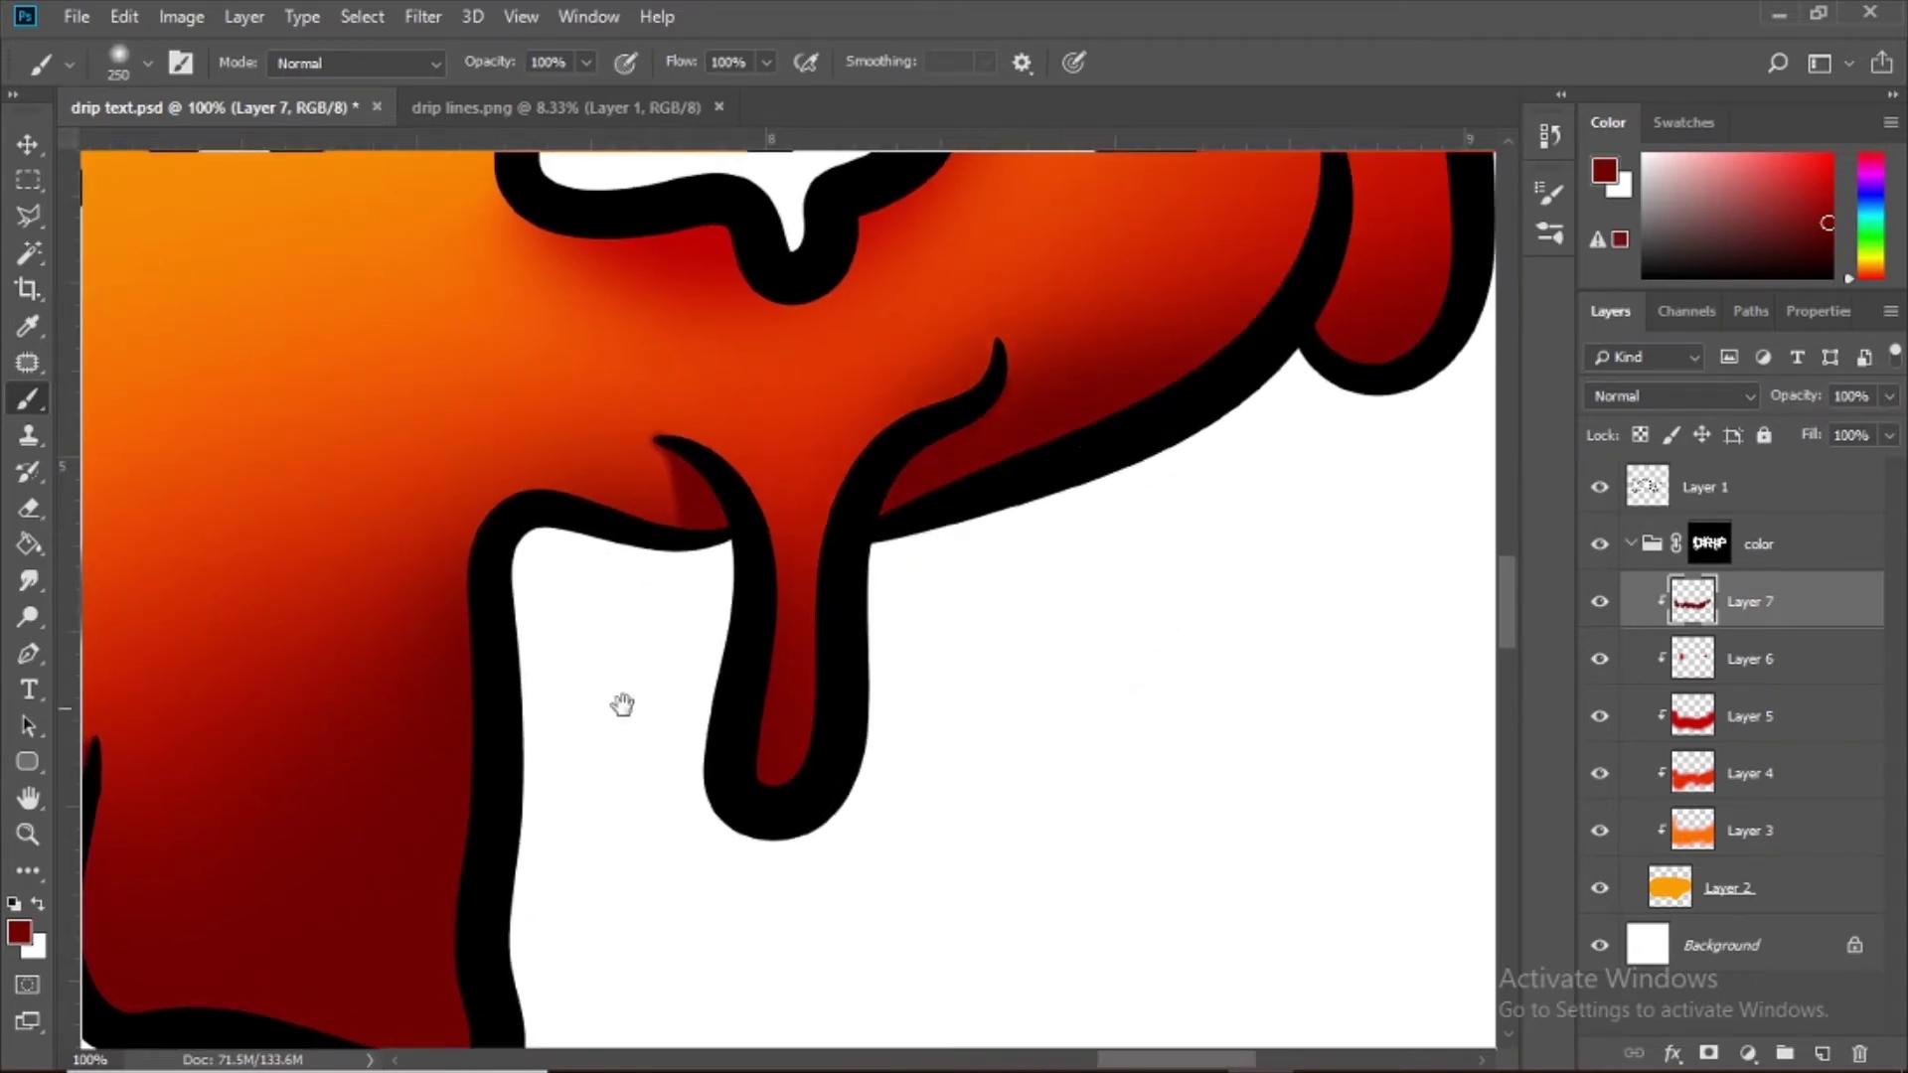
{"action": "scroll", "coordinate": [767, 681], "scroll_direction": "down", "scroll_amount": 1}
{"action": "scroll", "coordinate": [766, 682], "scroll_direction": "left", "scroll_amount": 2}
Step: Add a layer above the line art and set up a hard round brush with black as the foreground colour
{"action": "left_click", "coordinate": [1759, 487]}
{"action": "left_click", "coordinate": [1822, 1053]}
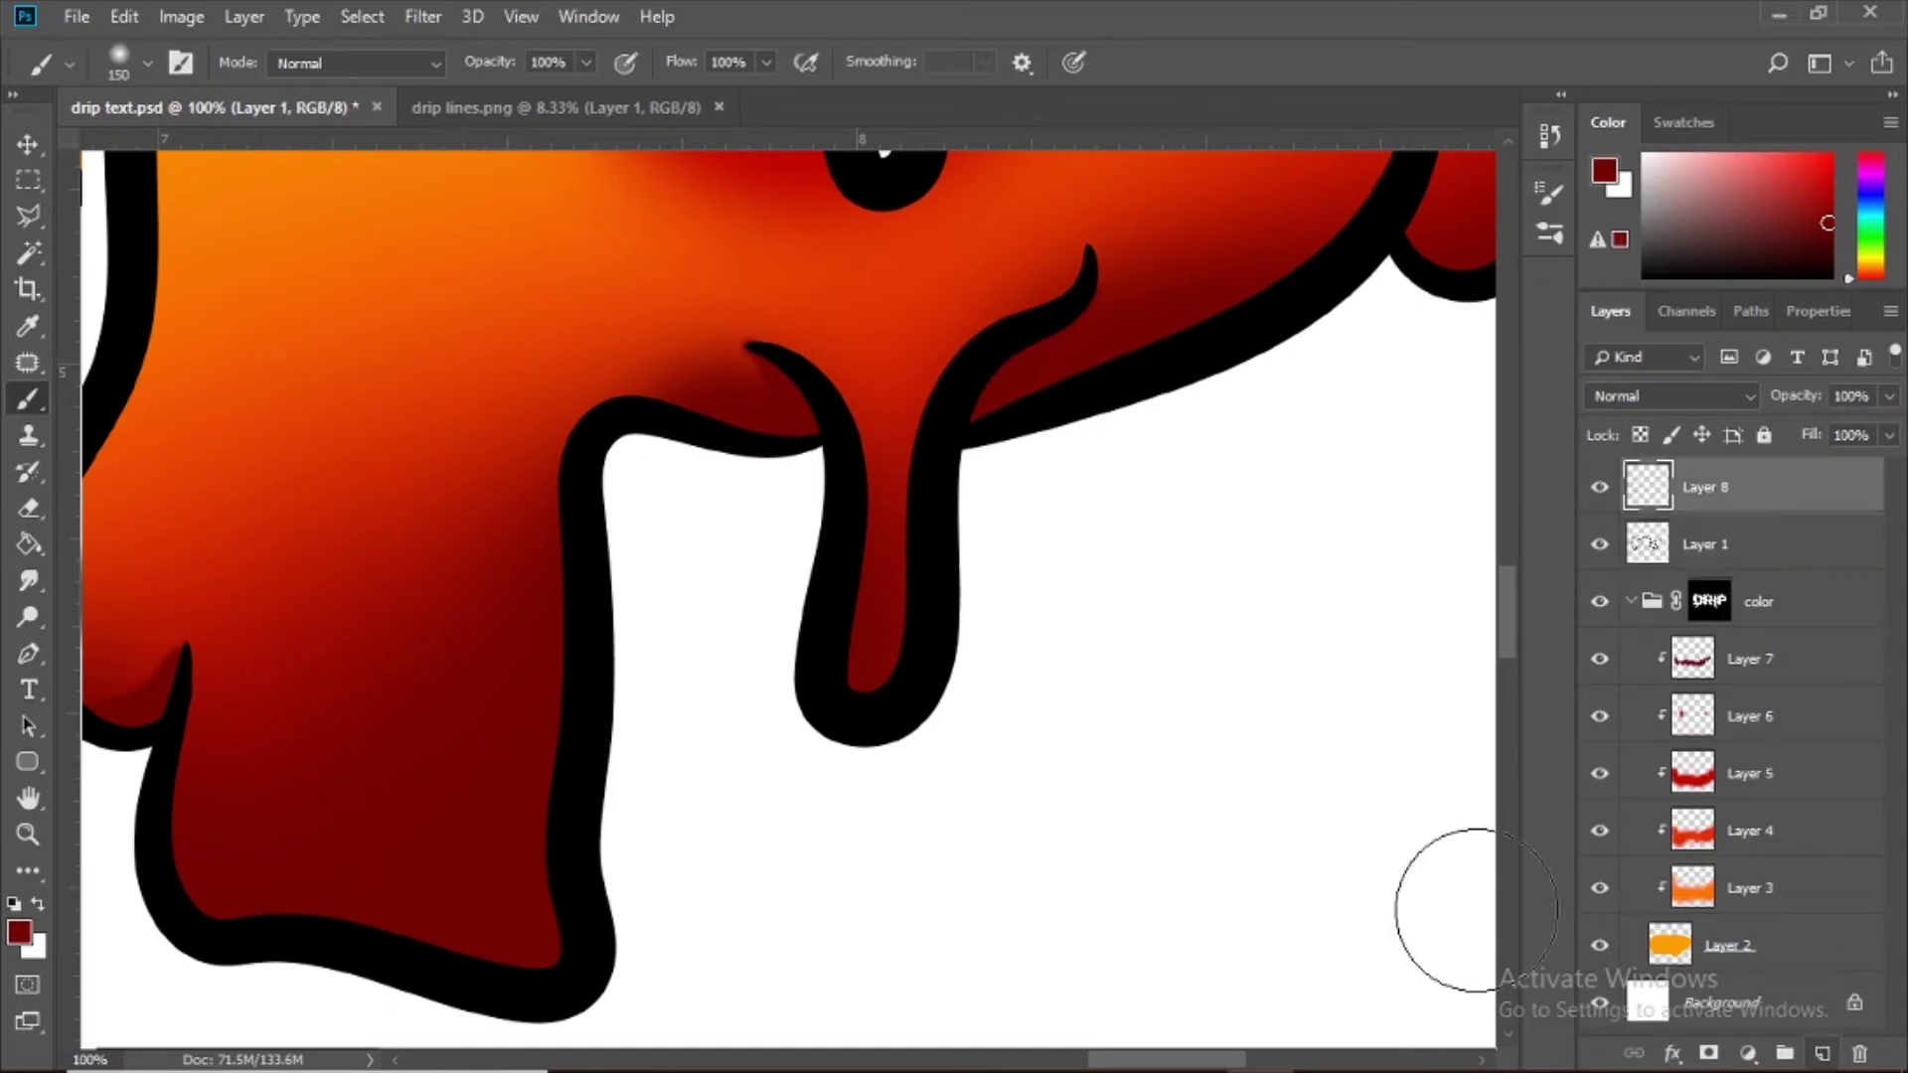
{"action": "key", "text": "x"}
{"action": "left_click", "coordinate": [18, 931]}
{"action": "left_click", "coordinate": [1159, 580]}
{"action": "left_click", "coordinate": [1776, 219]}
{"action": "left_click", "coordinate": [147, 63]}
{"action": "double_click", "coordinate": [147, 273]}
Step: Draw black inner drip lines on the R and D with the 25 px hard brush
{"action": "key", "text": "ctrl+plus"}
{"action": "key", "text": "ctrl+plus"}
{"action": "key", "text": "ctrl+plus"}
{"action": "key", "text": "ctrl+minus"}
{"action": "key", "text": "ctrl+minus"}
{"action": "key", "text": "ctrl+minus"}
{"action": "key", "text": "ctrl+minus"}
{"action": "key", "text": "ctrl+minus"}
{"action": "key", "text": "ctrl+minus"}
{"action": "key", "text": "ctrl+minus"}
{"action": "key", "text": "ctrl+minus"}
{"action": "key", "text": "ctrl+minus"}
{"action": "key", "text": "ctrl+plus"}
{"action": "key", "text": "ctrl+plus"}
{"action": "key", "text": "ctrl+plus"}
{"action": "key", "text": "ctrl+plus"}
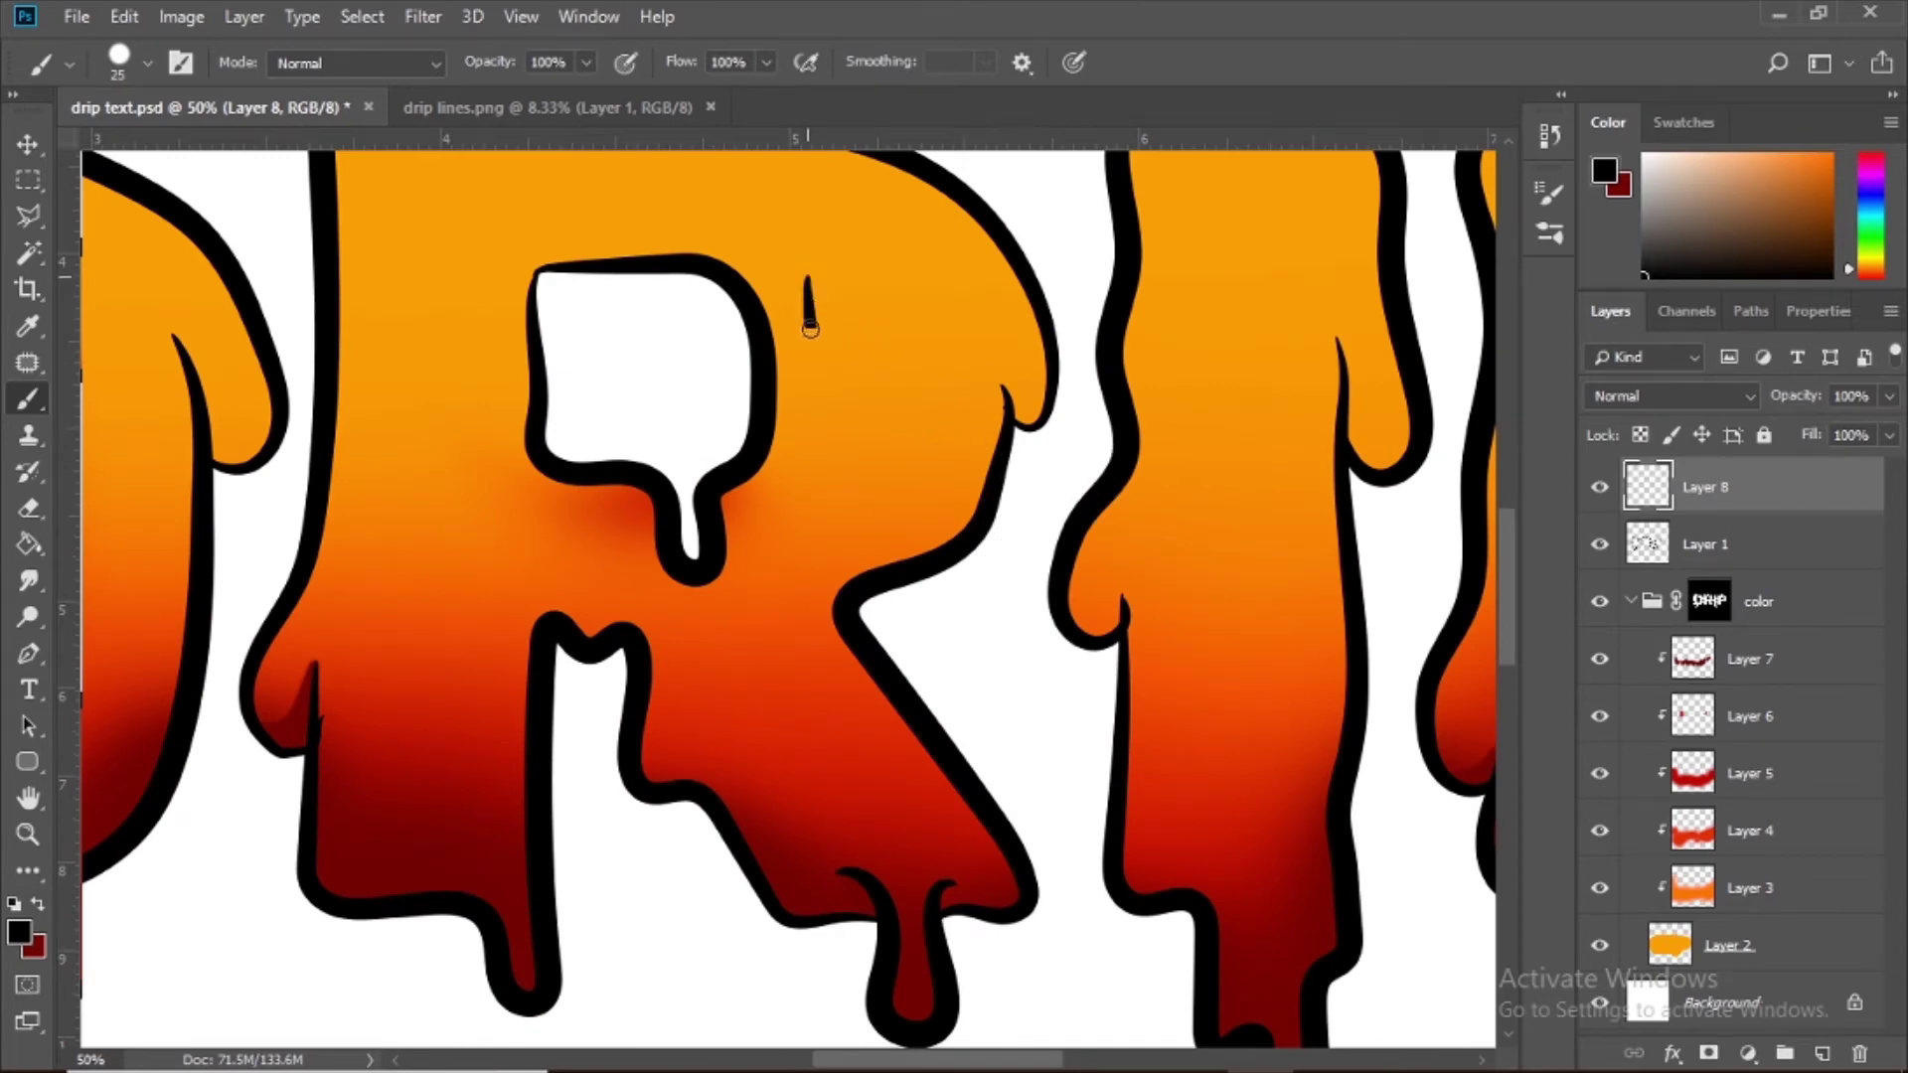
{"action": "left_click_drag", "start_coordinate": [933, 403], "coordinate": [933, 377]}
{"action": "mouse_move", "coordinate": [369, 336]}
{"action": "left_mouse_down"}
{"action": "mouse_move", "coordinate": [575, 314]}
{"action": "mouse_move", "coordinate": [677, 578]}
{"action": "left_mouse_up"}
{"action": "left_click_drag", "start_coordinate": [818, 391], "coordinate": [884, 443]}
{"action": "mouse_move", "coordinate": [740, 503]}
{"action": "left_mouse_down"}
{"action": "mouse_move", "coordinate": [915, 443]}
{"action": "mouse_move", "coordinate": [1255, 194]}
{"action": "left_mouse_up"}
{"action": "scroll", "coordinate": [379, 433], "scroll_direction": "up", "scroll_amount": 3}
{"action": "scroll", "coordinate": [379, 432], "scroll_direction": "left", "scroll_amount": 1}
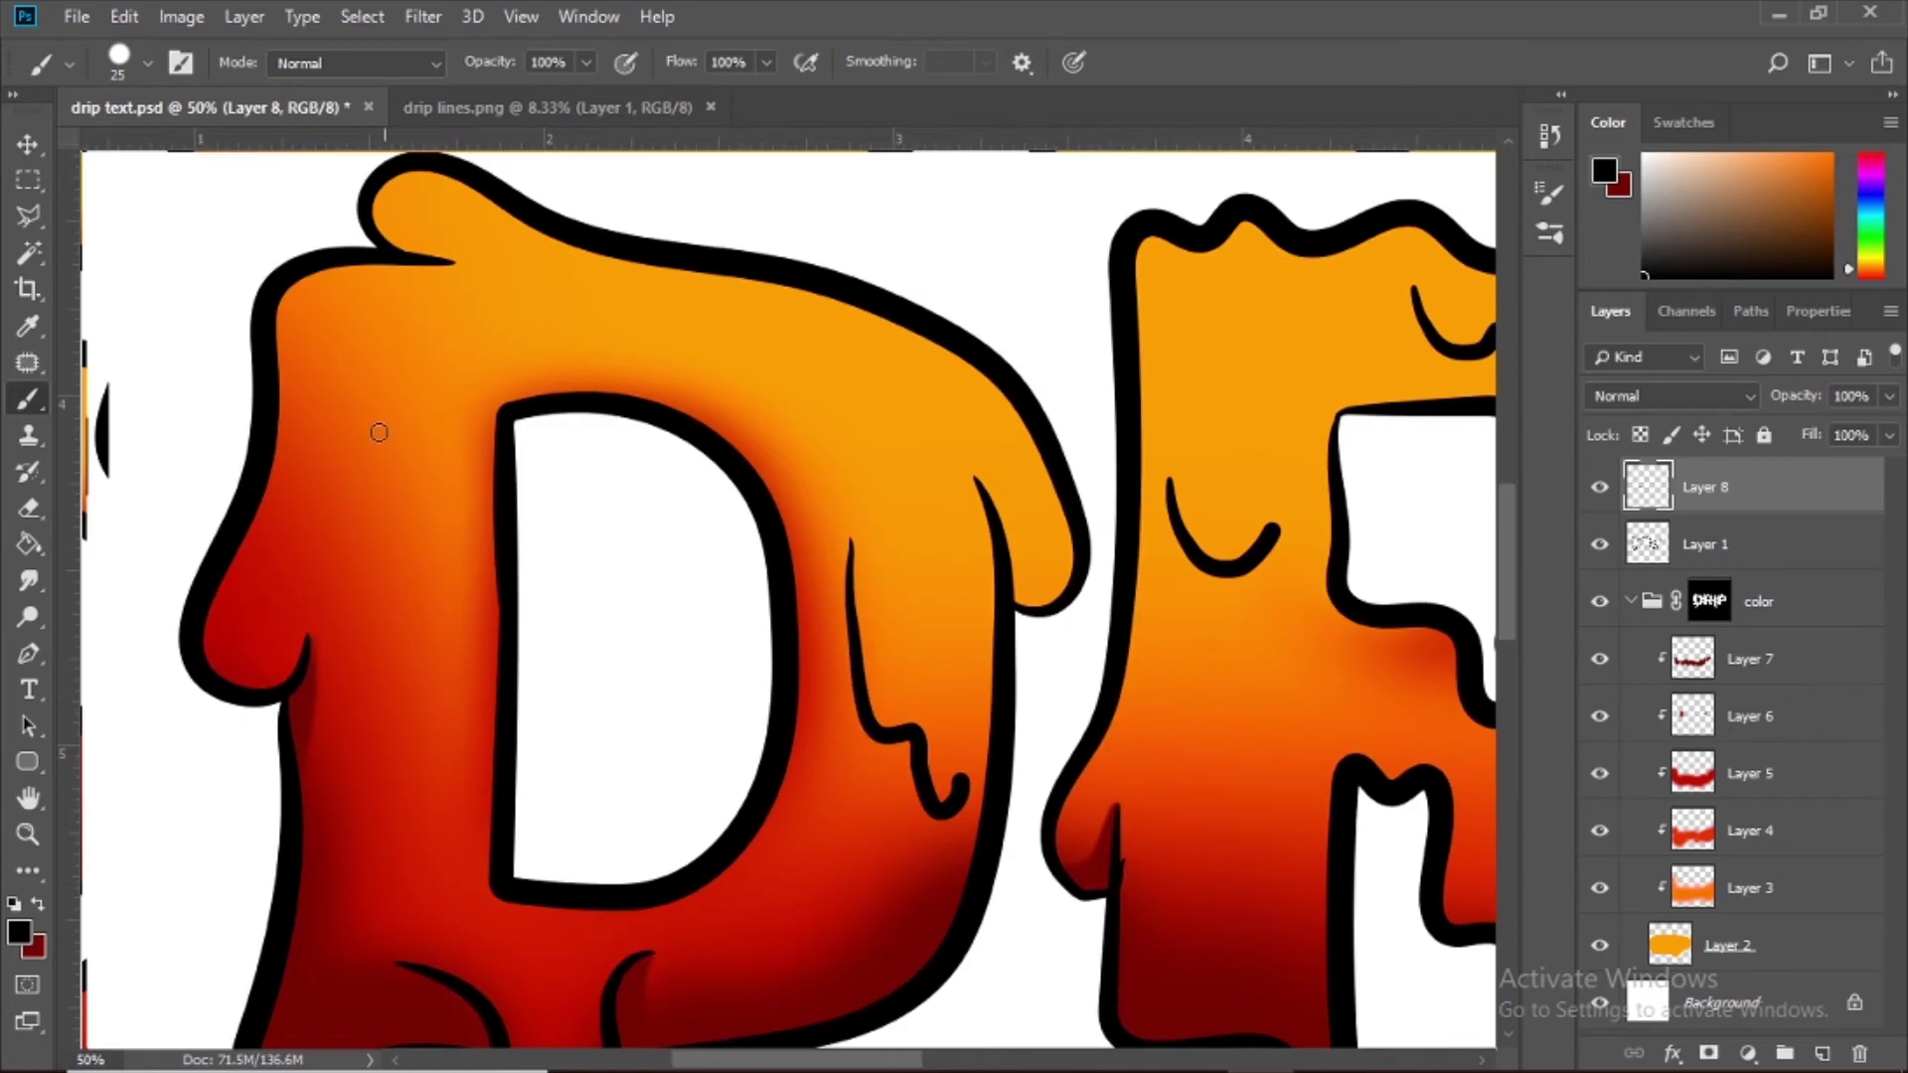
Step: Draw black inner drip lines on the upper part of the I
{"action": "left_click_drag", "start_coordinate": [1041, 569], "coordinate": [686, 319]}
{"action": "mouse_move", "coordinate": [621, 194]}
{"action": "left_mouse_down"}
{"action": "mouse_move", "coordinate": [673, 456]}
{"action": "mouse_move", "coordinate": [760, 504]}
{"action": "mouse_move", "coordinate": [474, 735]}
{"action": "left_mouse_up"}
{"action": "key", "text": "ctrl+z"}
{"action": "left_click_drag", "start_coordinate": [303, 359], "coordinate": [308, 447]}
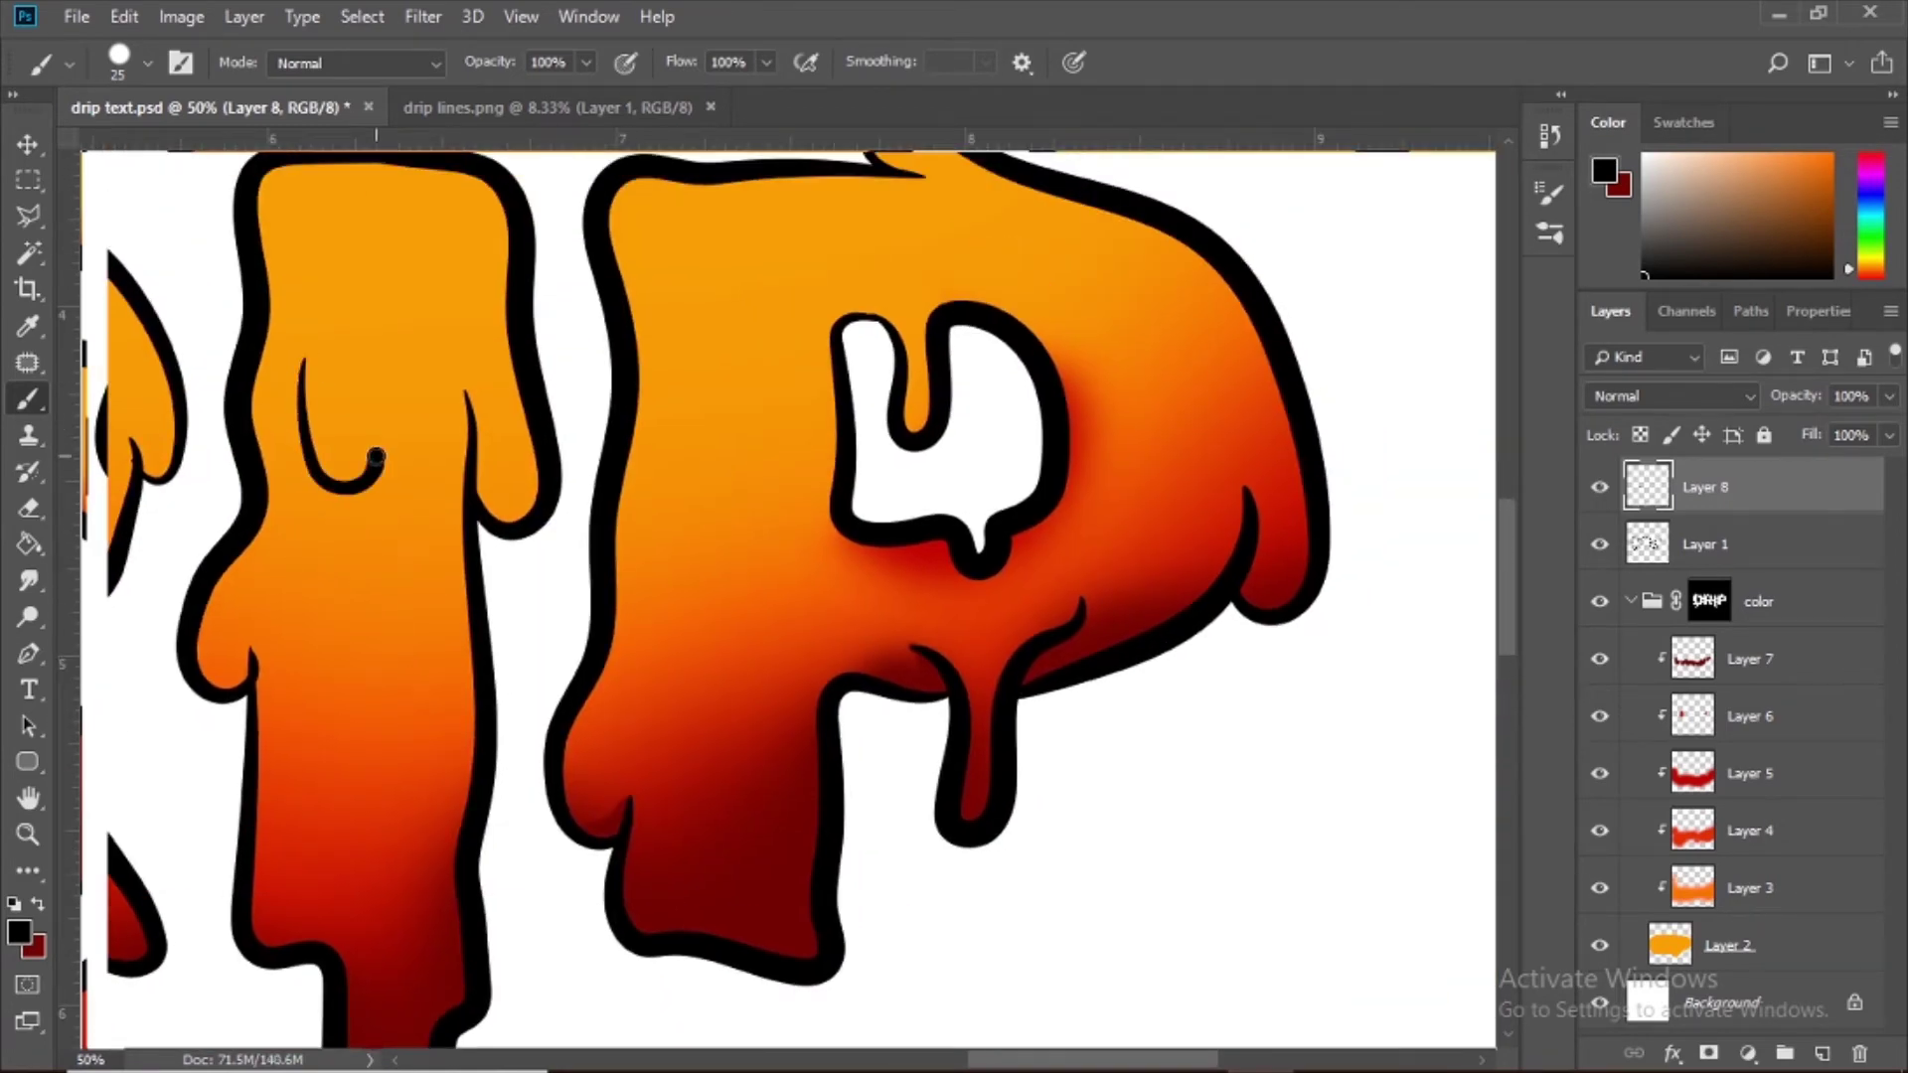
Step: Draw black inner drip lines on both sides of the P's opening
{"action": "scroll", "coordinate": [860, 393], "scroll_direction": "right", "scroll_amount": 3}
{"action": "scroll", "coordinate": [859, 393], "scroll_direction": "up", "scroll_amount": 1}
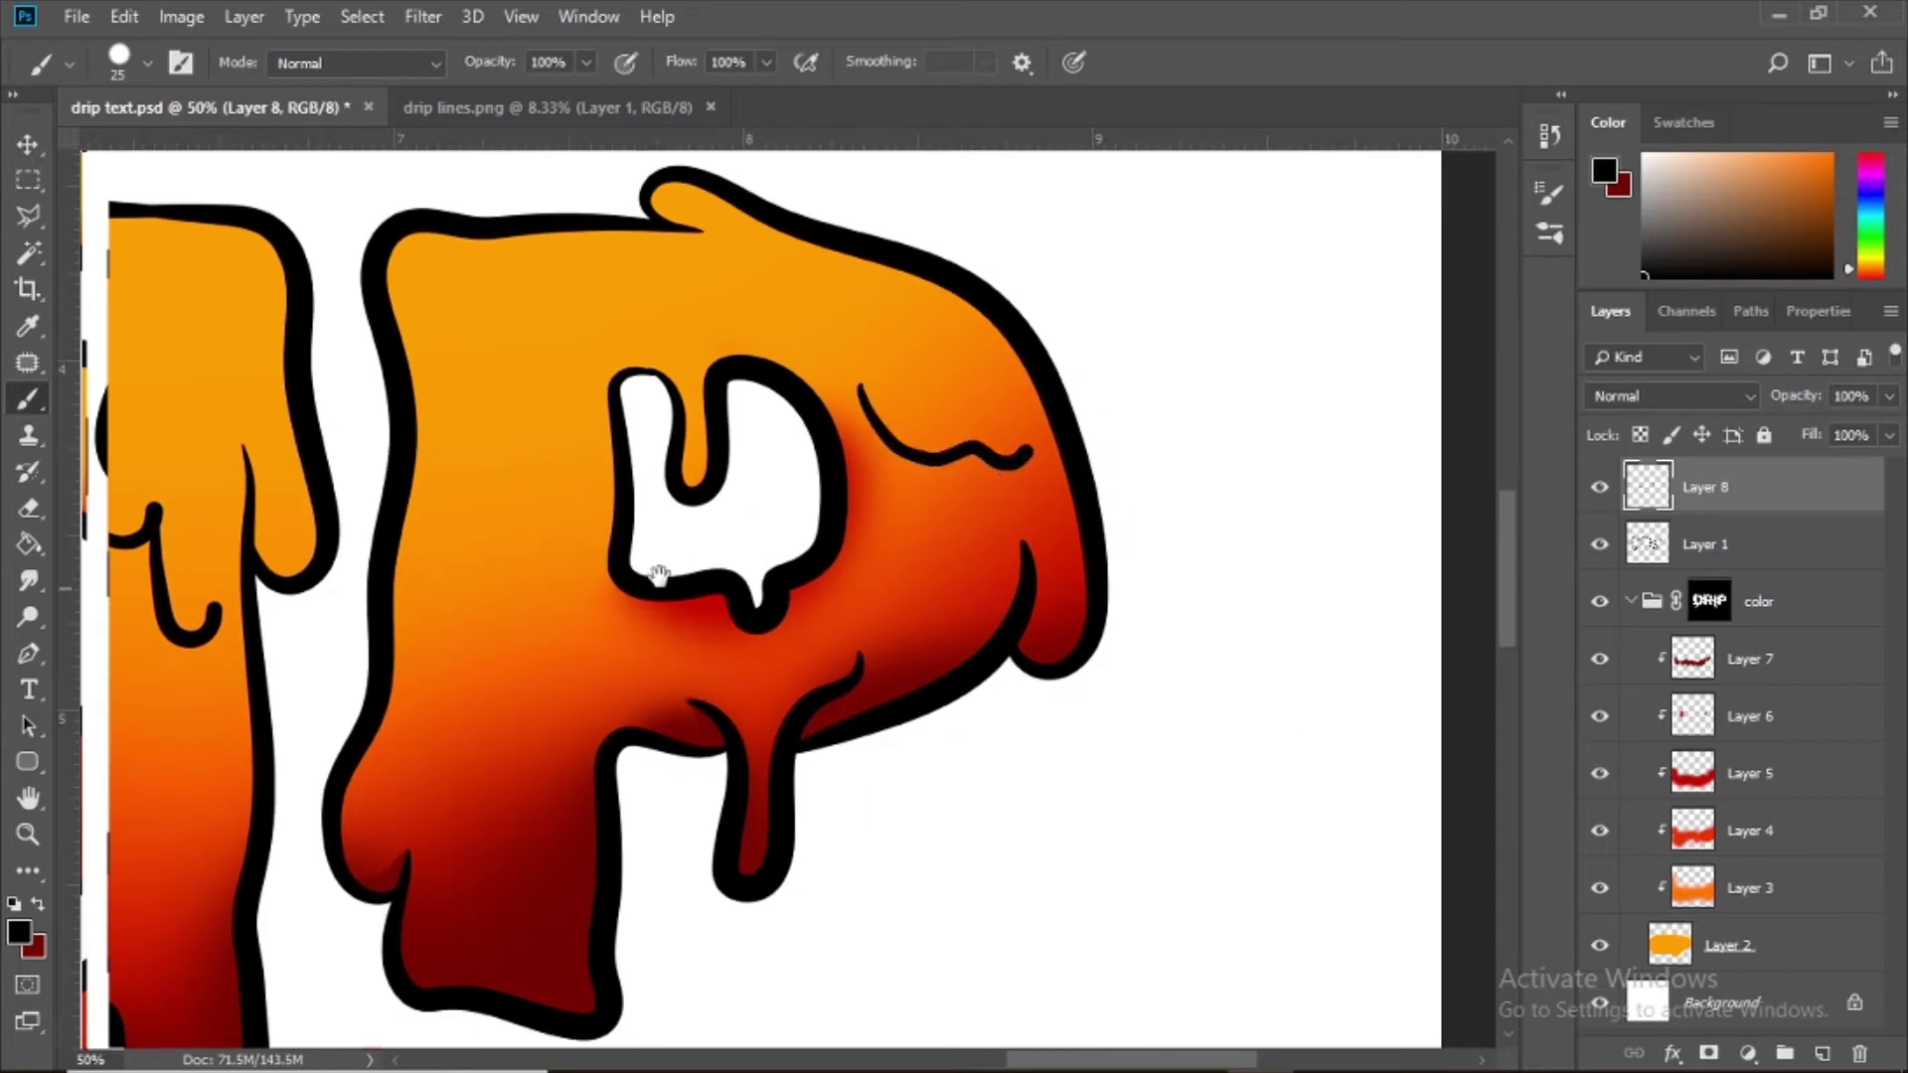
{"action": "left_click_drag", "start_coordinate": [659, 574], "coordinate": [808, 490]}
{"action": "left_click_drag", "start_coordinate": [701, 455], "coordinate": [675, 610]}
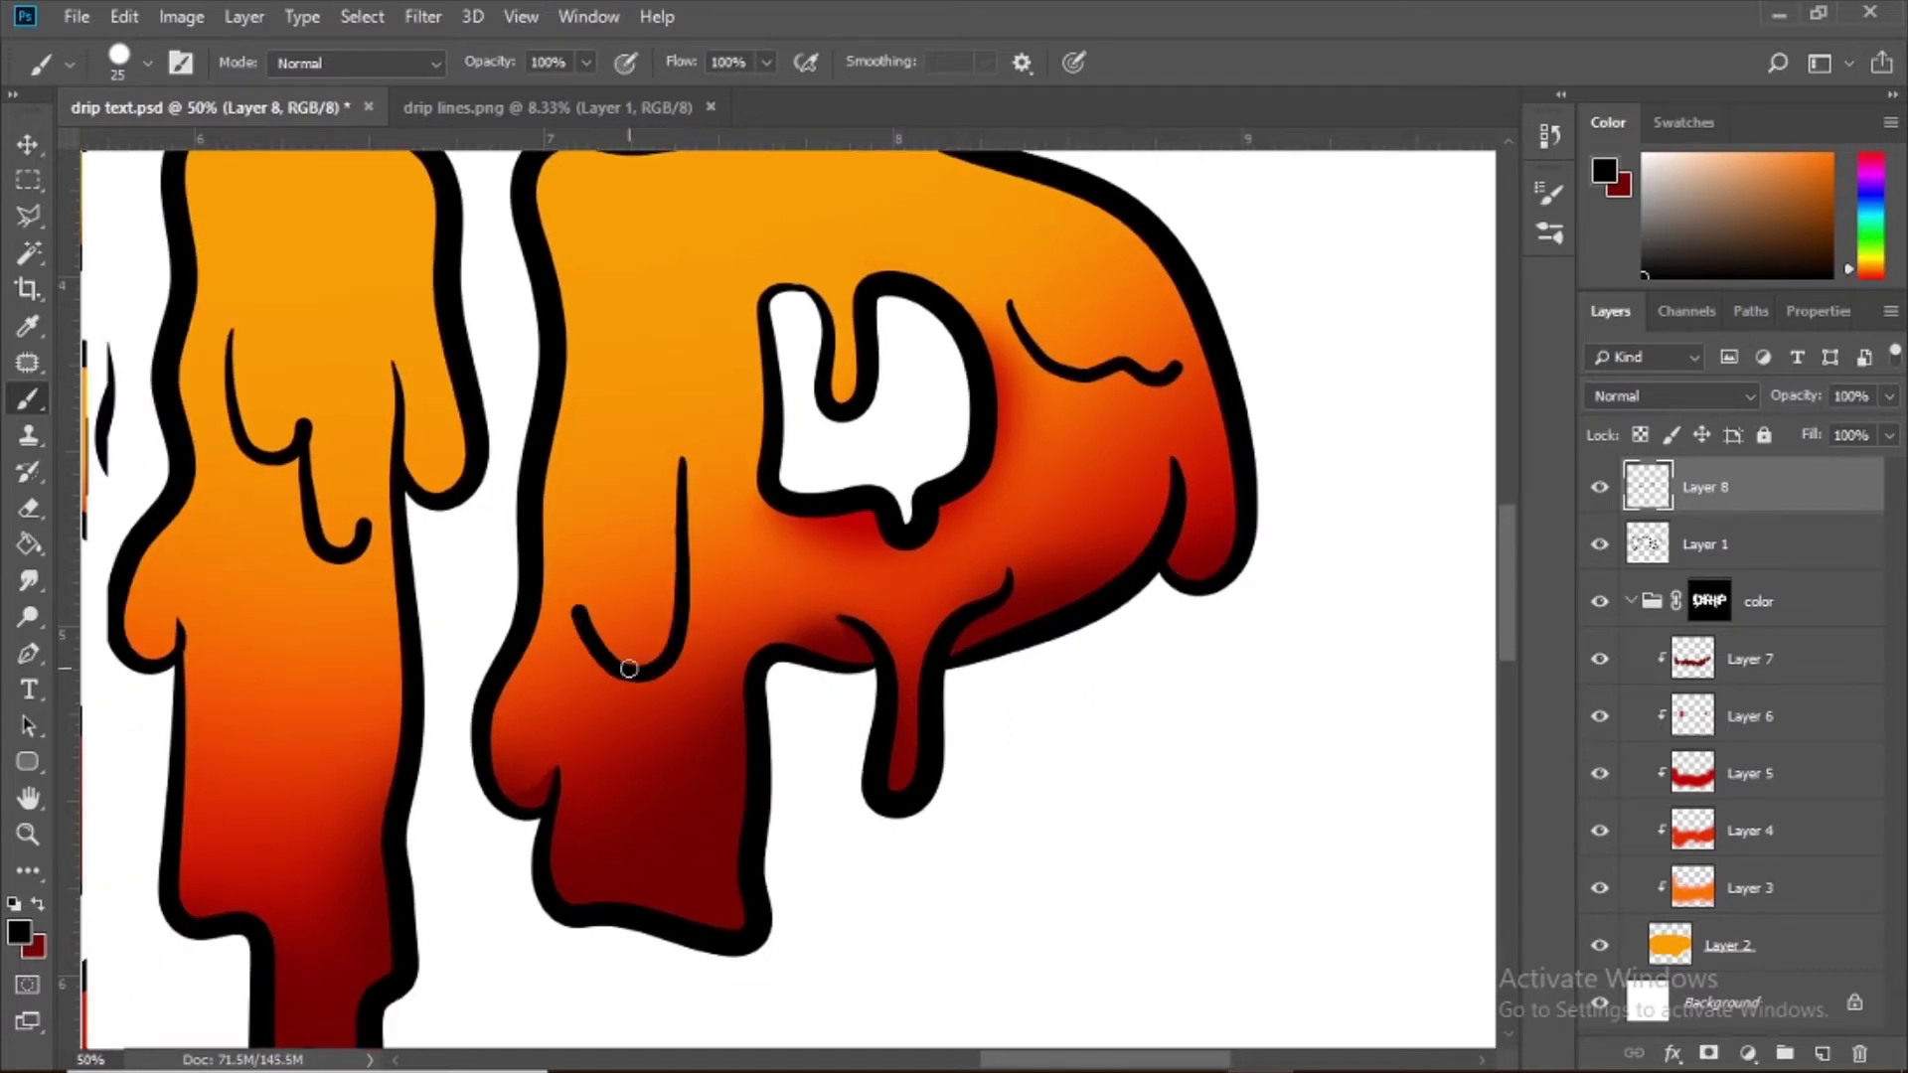
{"action": "scroll", "coordinate": [674, 577], "scroll_direction": "up", "scroll_amount": 4}
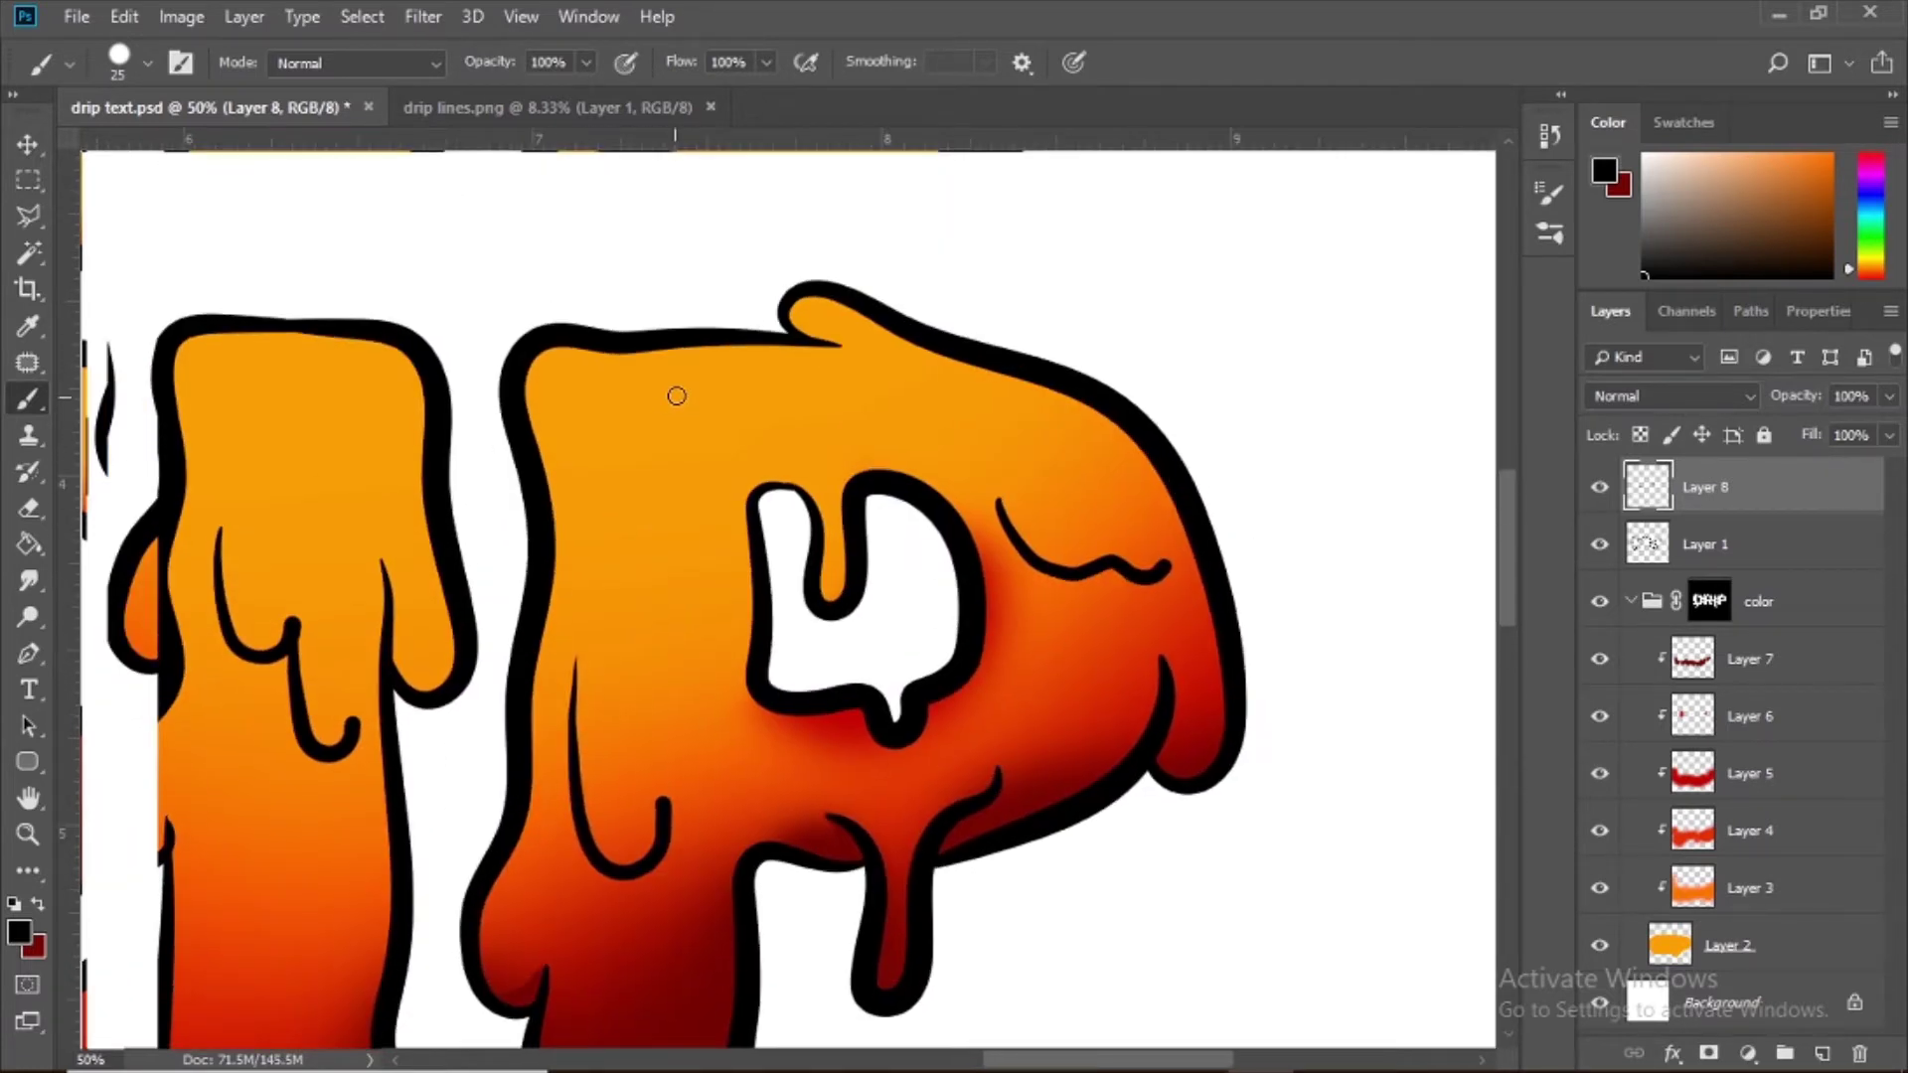
{"action": "left_click_drag", "start_coordinate": [677, 394], "coordinate": [924, 412]}
Step: Add a clipped layer above Layer 6 and switch back to a soft round brush in the deep red
{"action": "left_click", "coordinate": [1749, 716]}
{"action": "left_click", "coordinate": [1813, 1051]}
{"action": "left_click_drag", "start_coordinate": [605, 712], "coordinate": [949, 402]}
{"action": "key", "text": "x"}
{"action": "left_click", "coordinate": [124, 66]}
{"action": "left_click", "coordinate": [105, 275]}
{"action": "key", "text": "ctrl+plus"}
{"action": "scroll", "coordinate": [1088, 408], "scroll_direction": "up", "scroll_amount": 1}
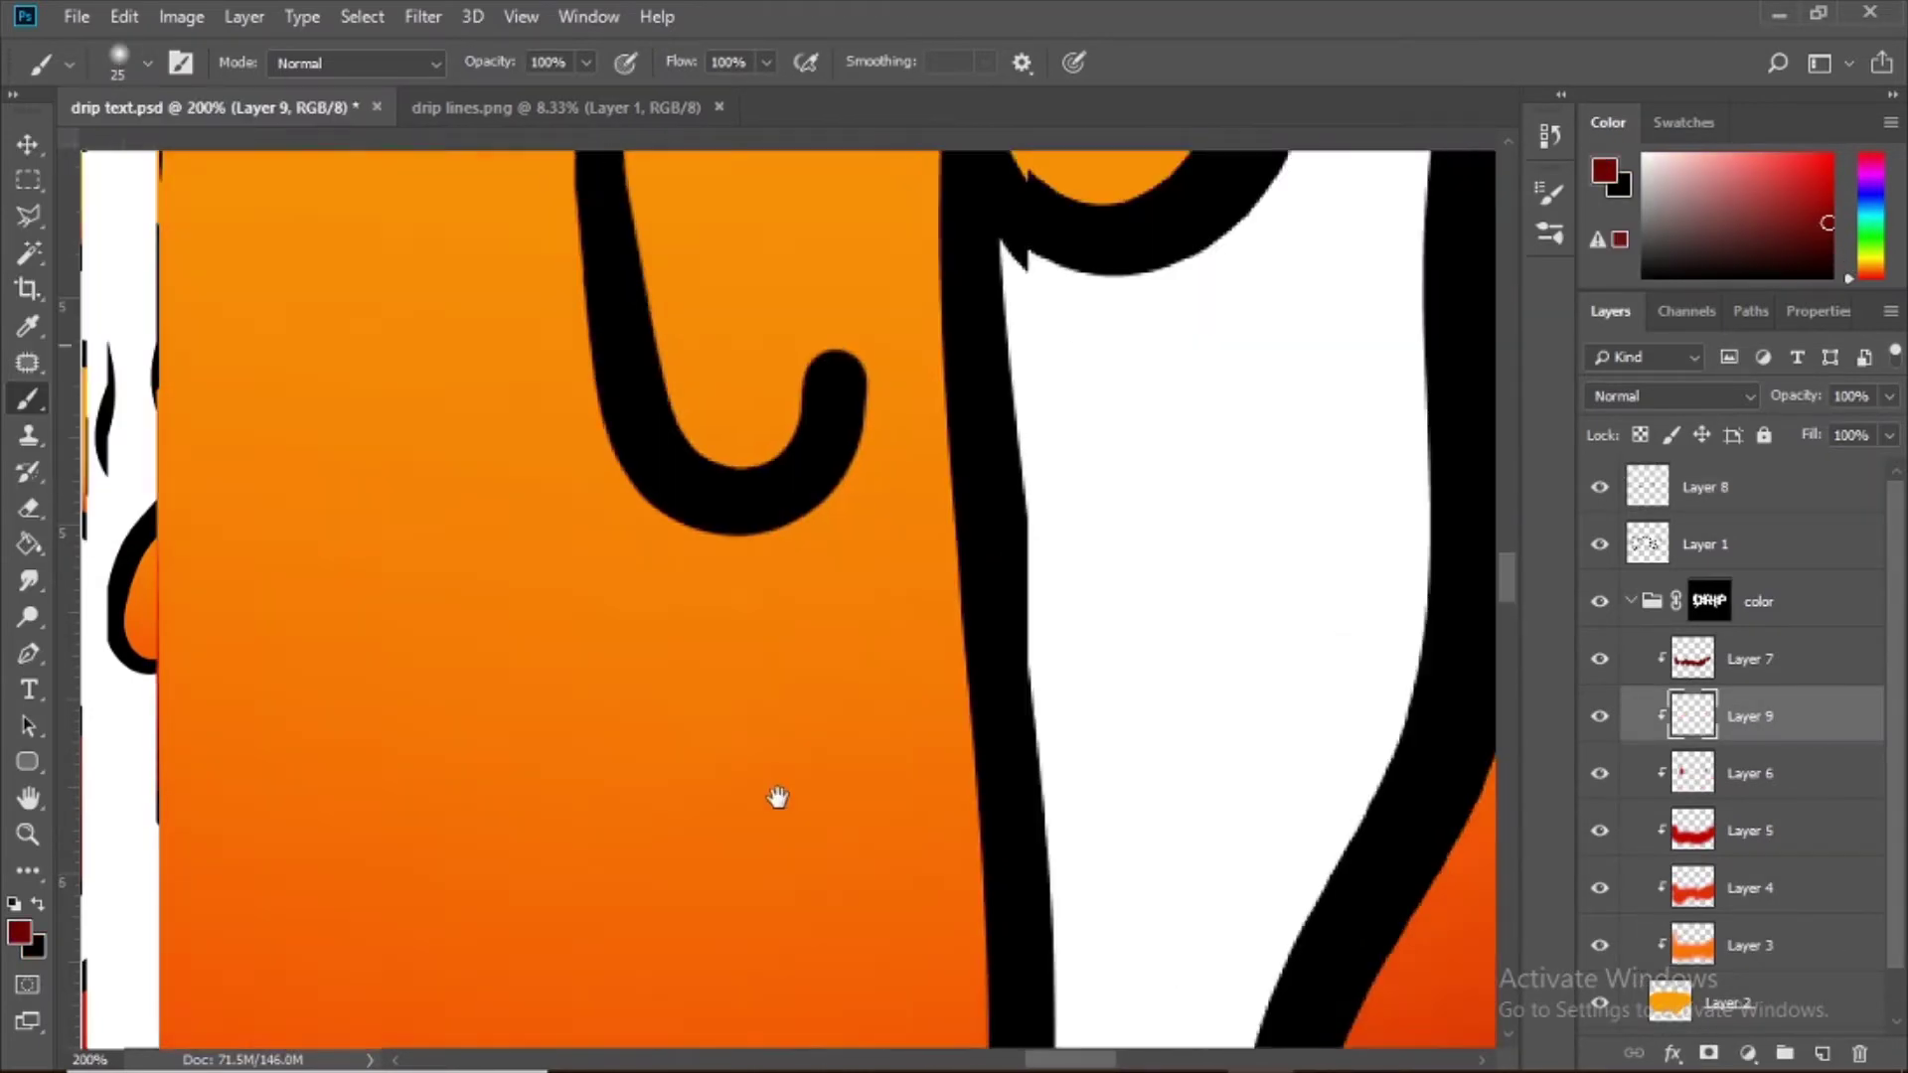
Step: Paint a deep red shadow with a soft brush inside the I's rounded right-hand drip and erase the spill beyond the line
{"action": "scroll", "coordinate": [623, 320], "scroll_direction": "up", "scroll_amount": 2}
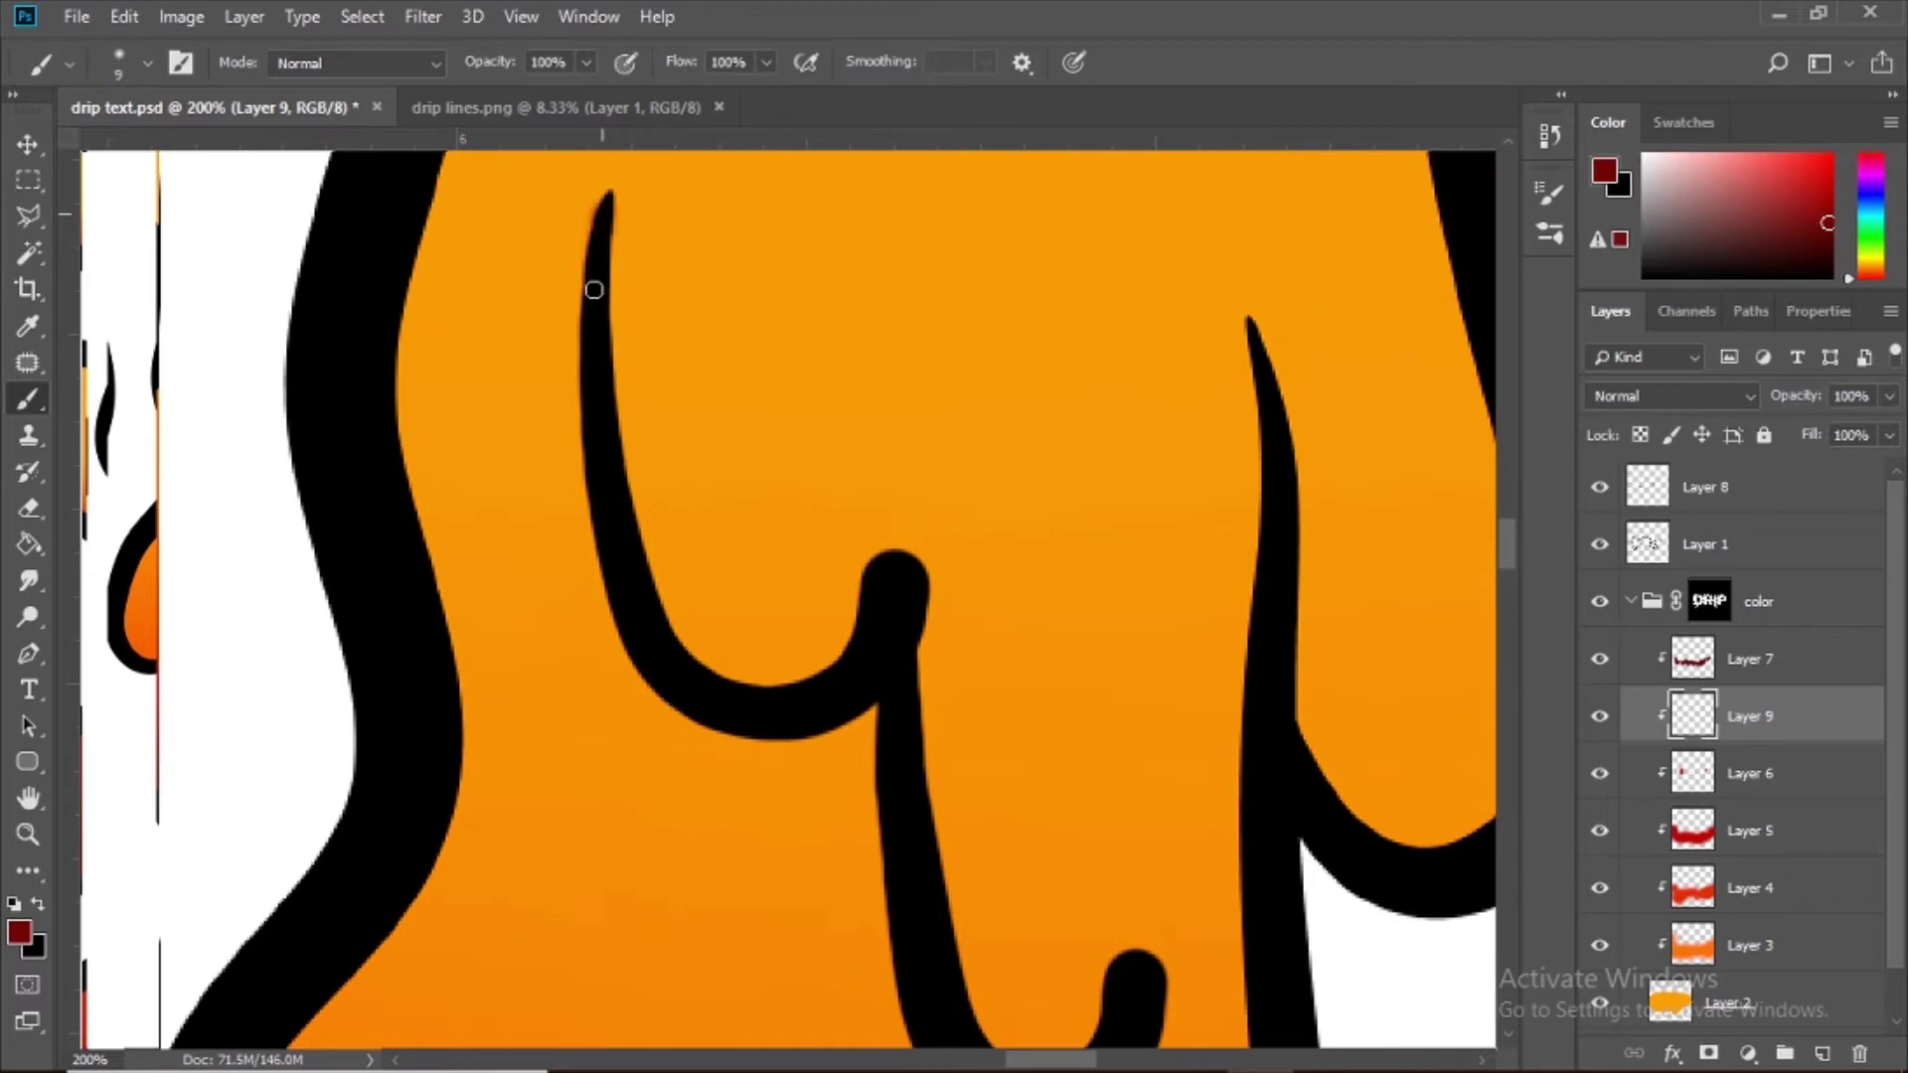
{"action": "left_click_drag", "start_coordinate": [780, 668], "coordinate": [779, 193]}
{"action": "left_click_drag", "start_coordinate": [829, 694], "coordinate": [700, 787]}
{"action": "key", "text": "ctrl+minus"}
{"action": "key", "text": "ctrl+minus"}
{"action": "key", "text": "ctrl+minus"}
{"action": "key", "text": "ctrl+plus"}
{"action": "key", "text": "ctrl+plus"}
{"action": "key", "text": "ctrl+plus"}
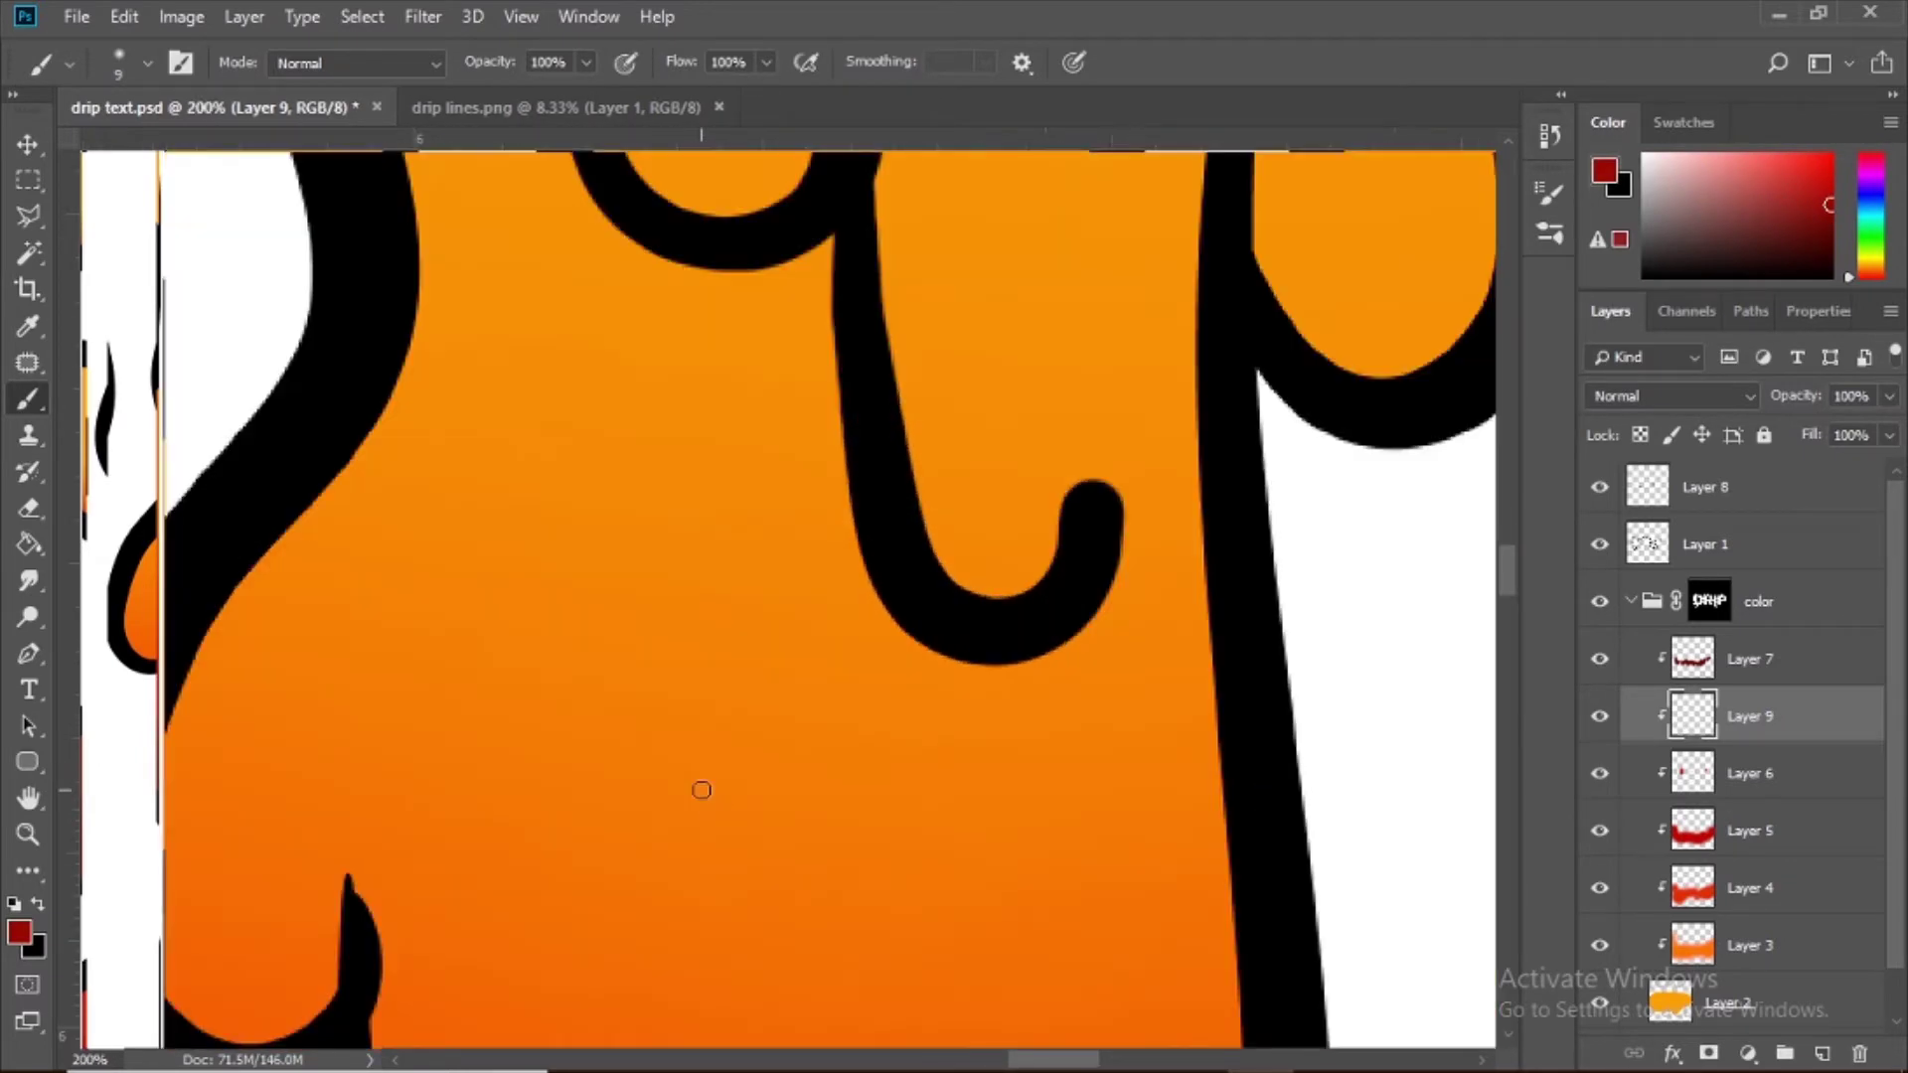
{"action": "scroll", "coordinate": [701, 790], "scroll_direction": "right", "scroll_amount": 3}
{"action": "mouse_move", "coordinate": [990, 412]}
{"action": "left_mouse_down"}
{"action": "mouse_move", "coordinate": [1232, 621]}
{"action": "mouse_move", "coordinate": [1054, 664]}
{"action": "left_mouse_up"}
{"action": "key", "text": "bracketright"}
{"action": "key", "text": "bracketright"}
{"action": "key", "text": "bracketright"}
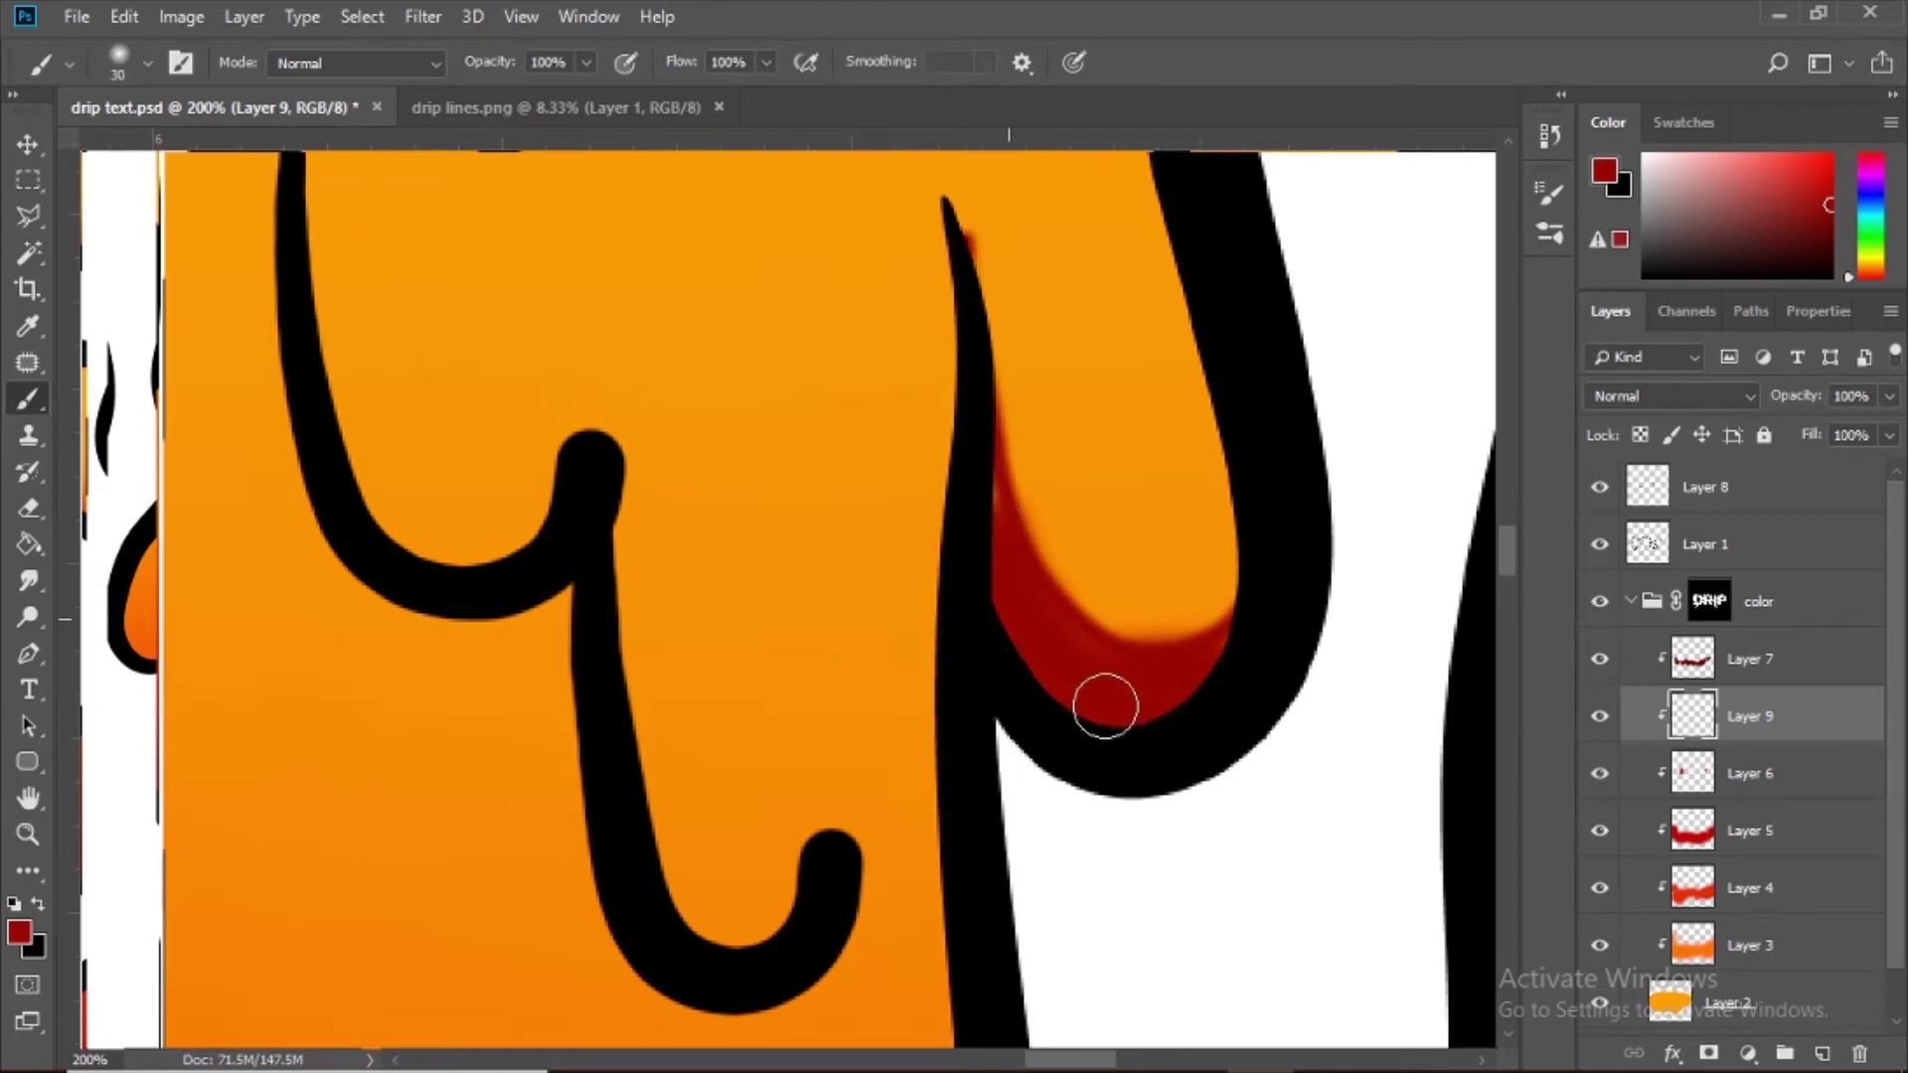
{"action": "key", "text": "e"}
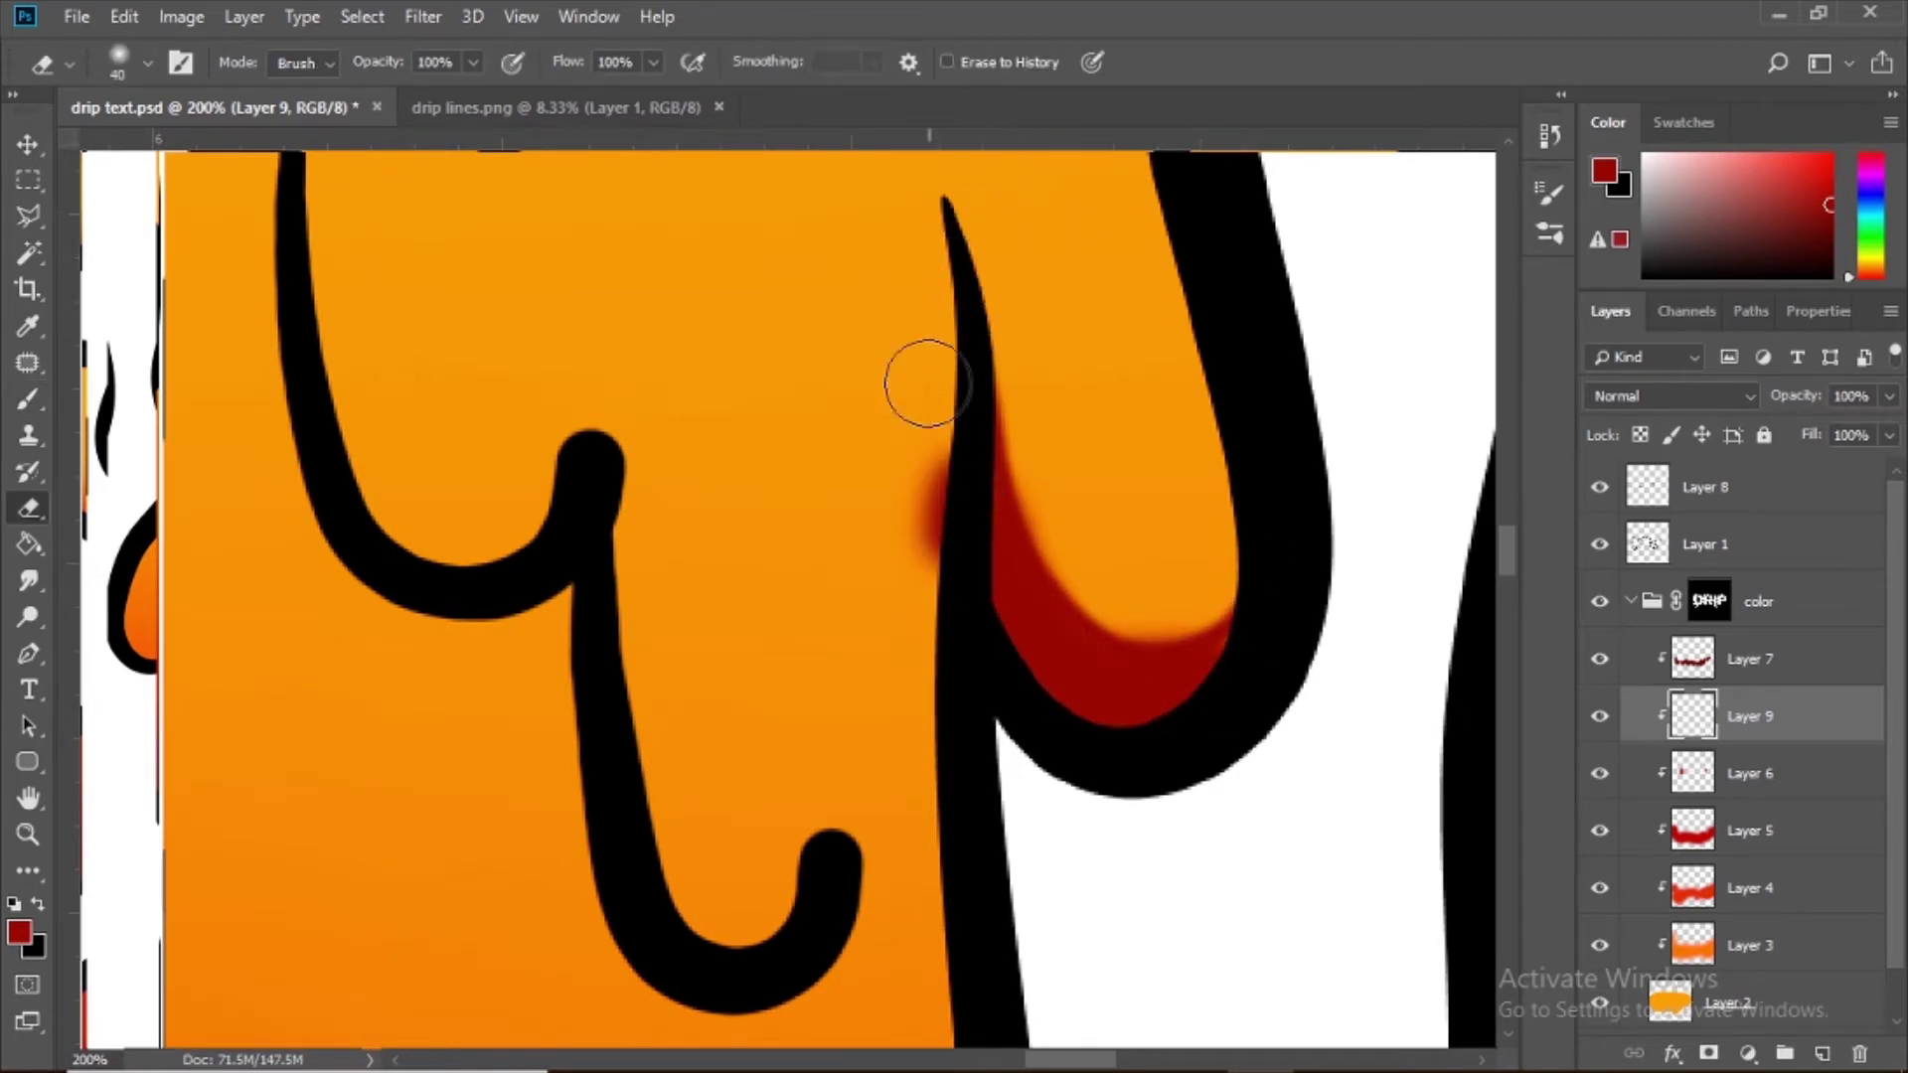
{"action": "mouse_move", "coordinate": [668, 634]}
{"action": "left_mouse_down"}
{"action": "mouse_move", "coordinate": [702, 543]}
{"action": "mouse_move", "coordinate": [696, 477]}
{"action": "left_mouse_up"}
Step: Paint a deep red shadow beneath the I's stepped double drip line and erase the excess beside its upper tip
{"action": "key", "text": "b"}
{"action": "left_click_drag", "start_coordinate": [600, 419], "coordinate": [658, 561]}
{"action": "left_click_drag", "start_coordinate": [509, 239], "coordinate": [516, 261]}
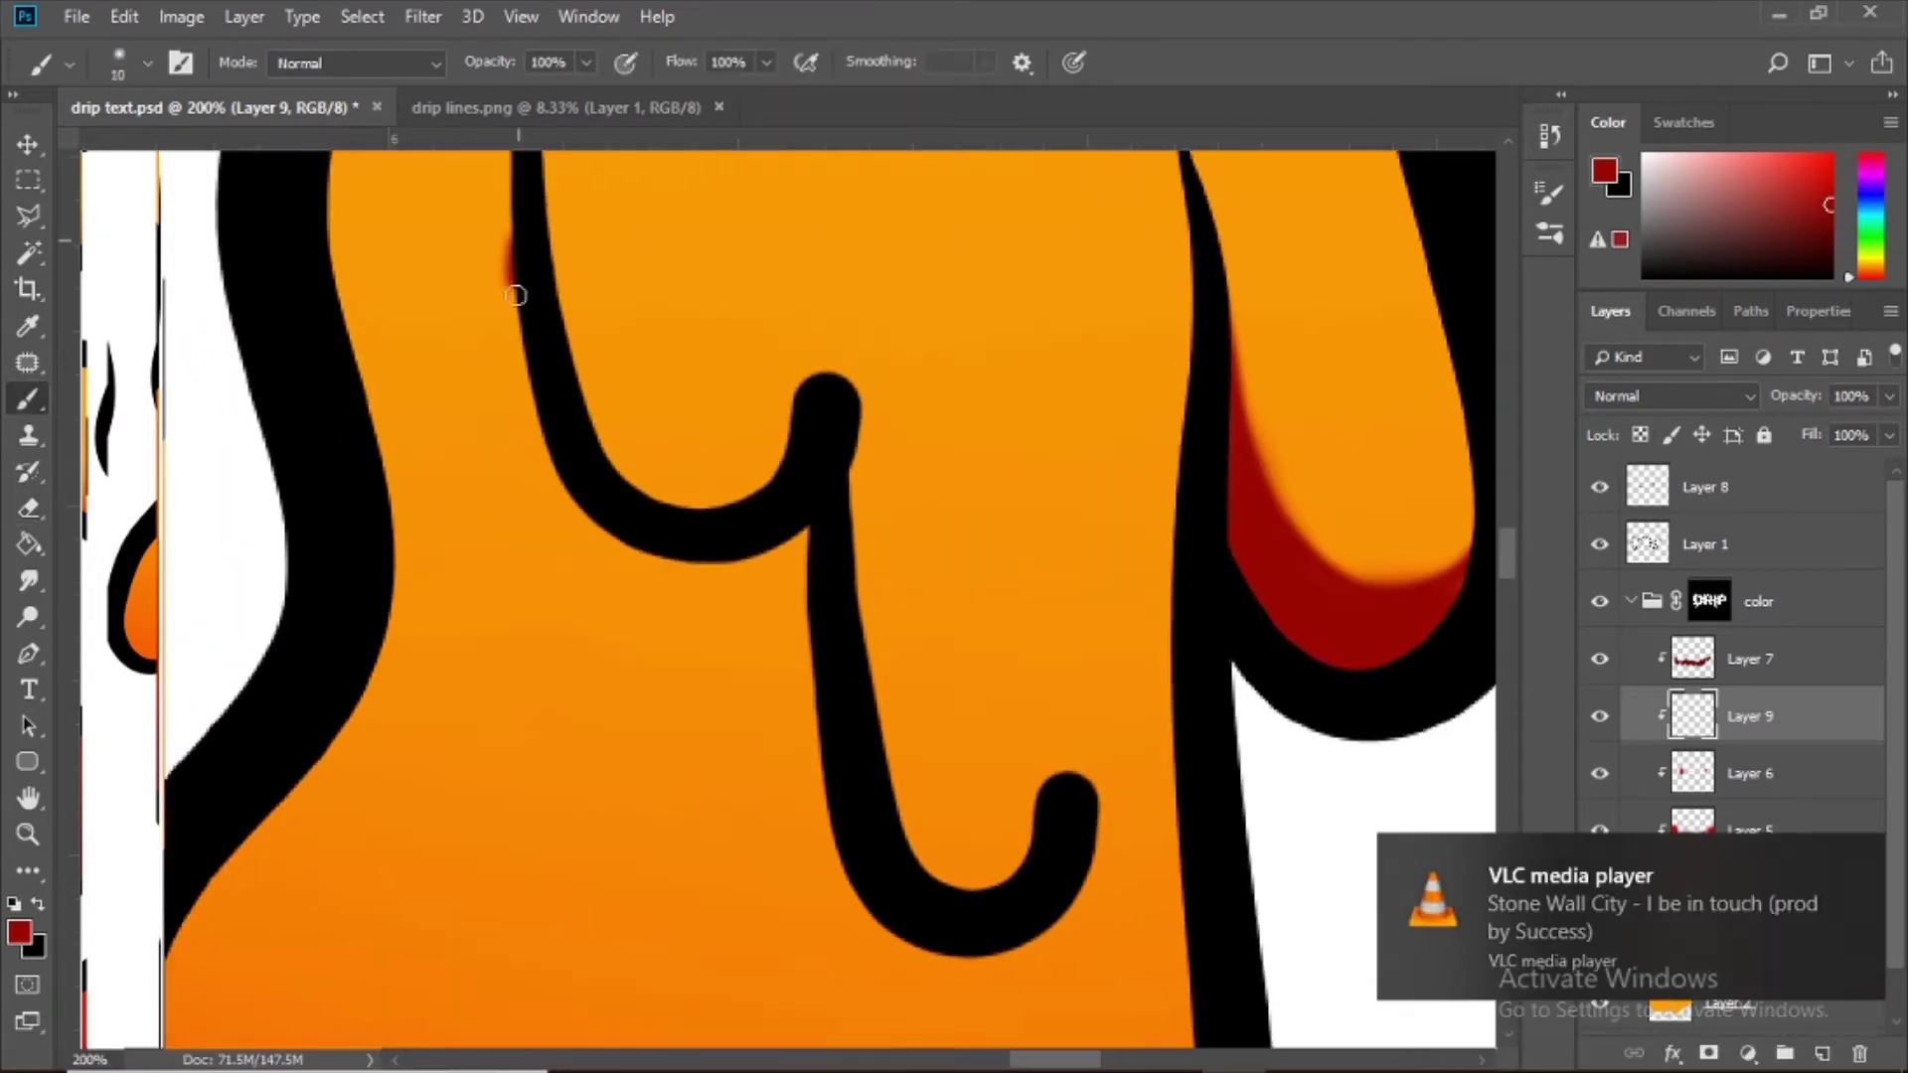
{"action": "left_click_drag", "start_coordinate": [652, 636], "coordinate": [752, 675]}
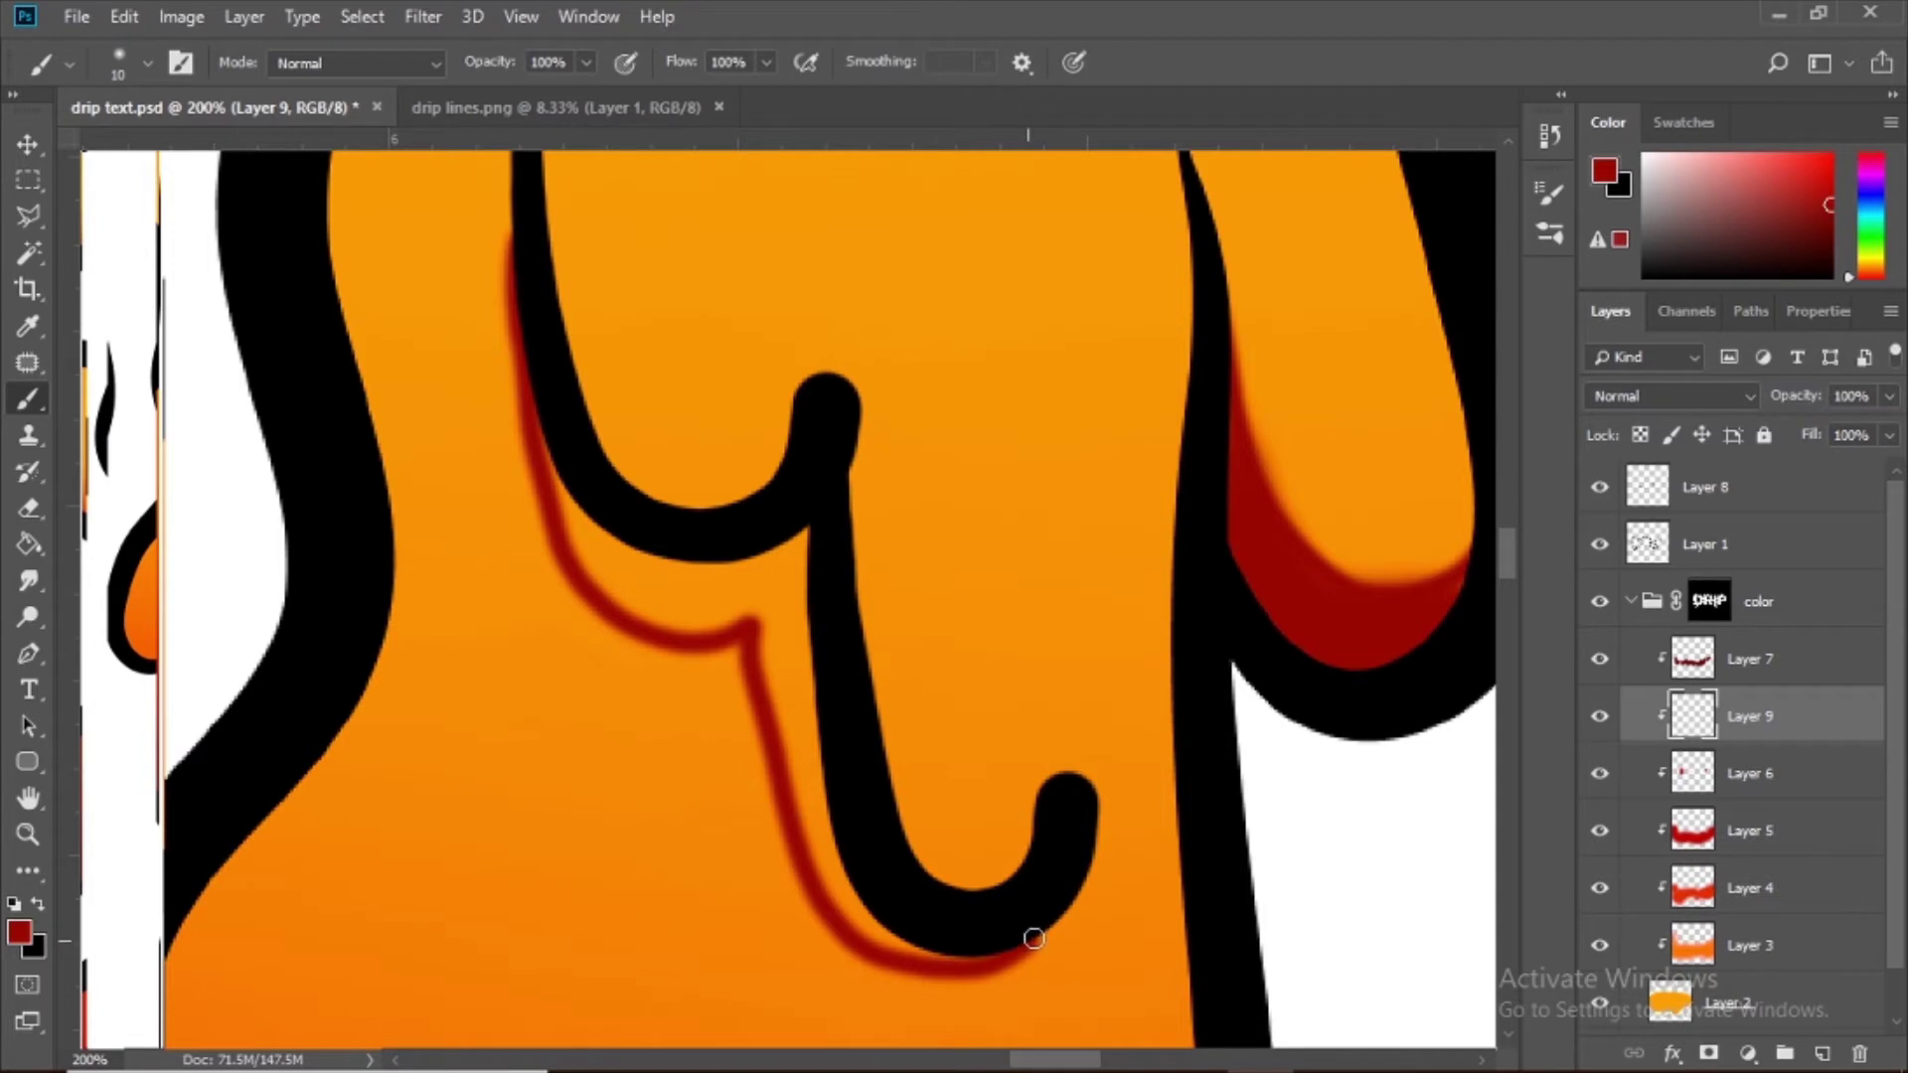
{"action": "left_click_drag", "start_coordinate": [1033, 938], "coordinate": [883, 678]}
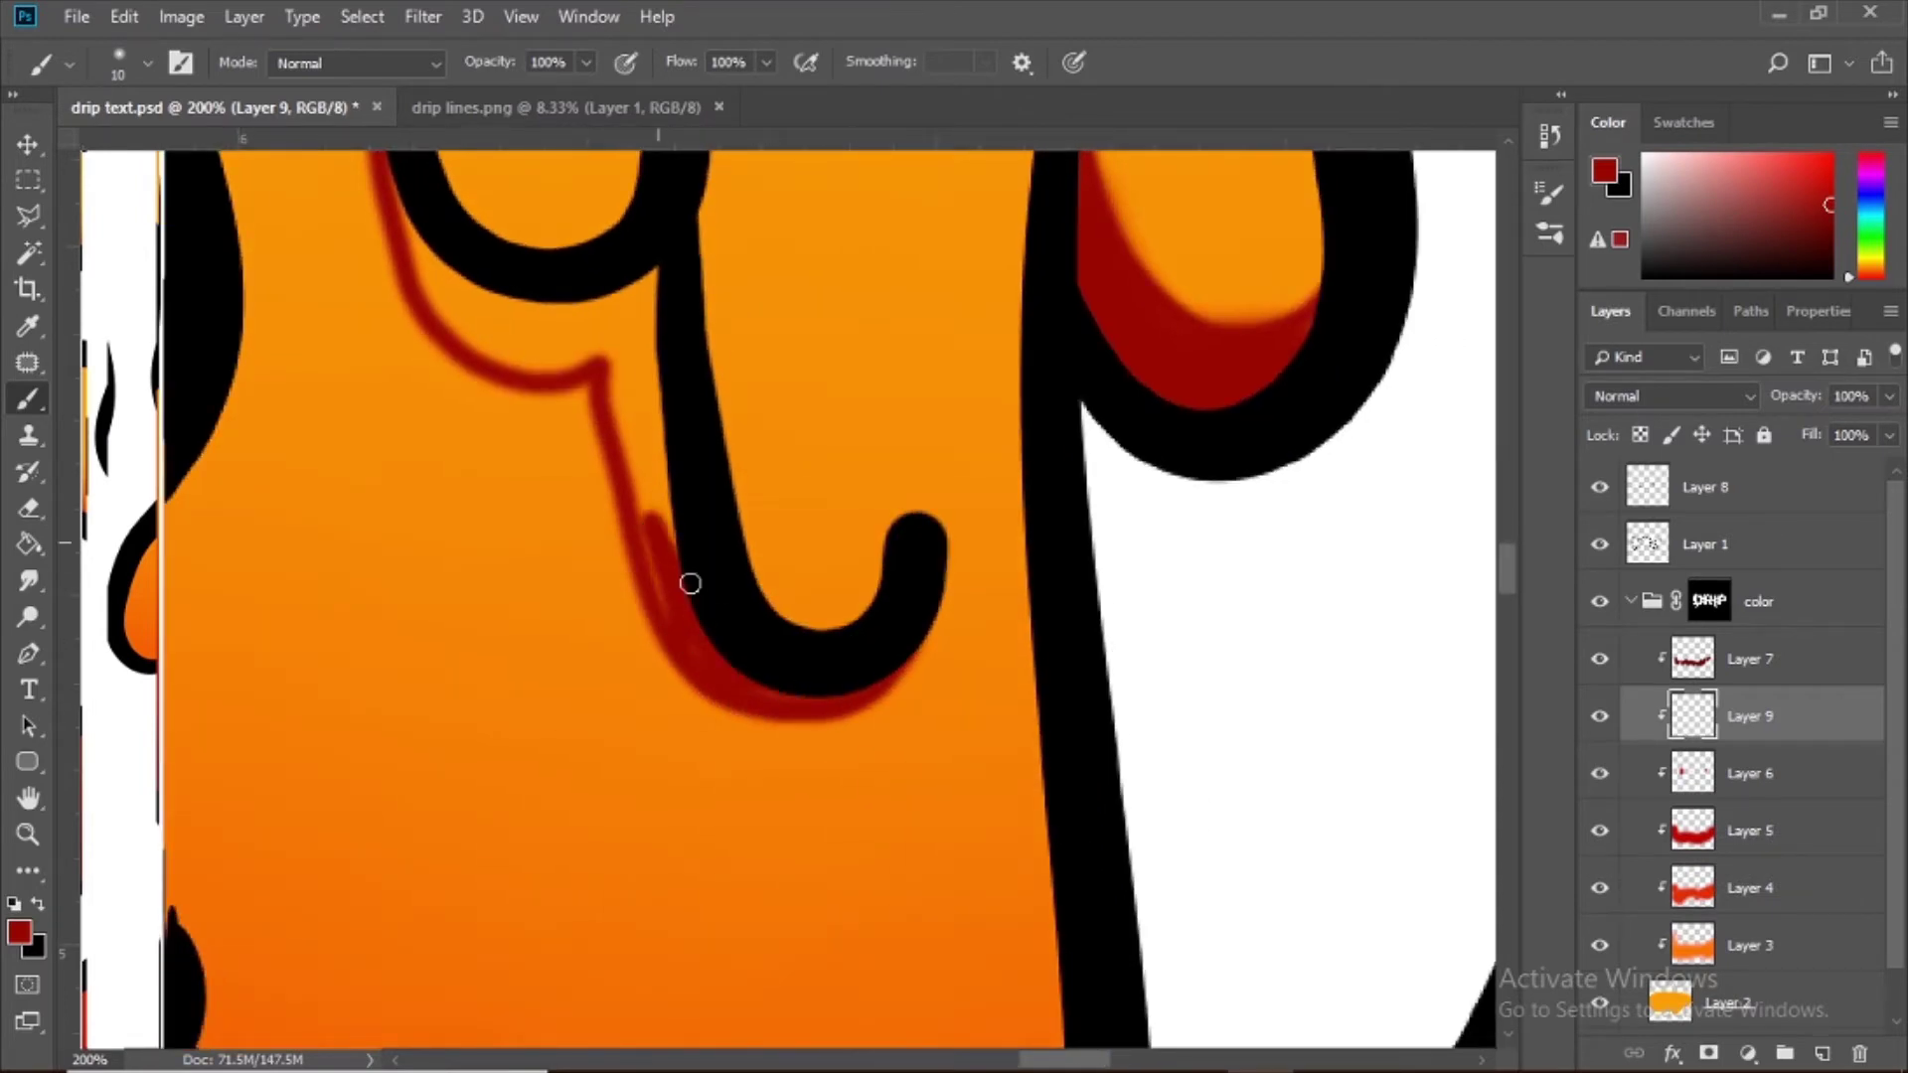
{"action": "left_click_drag", "start_coordinate": [703, 633], "coordinate": [652, 435]}
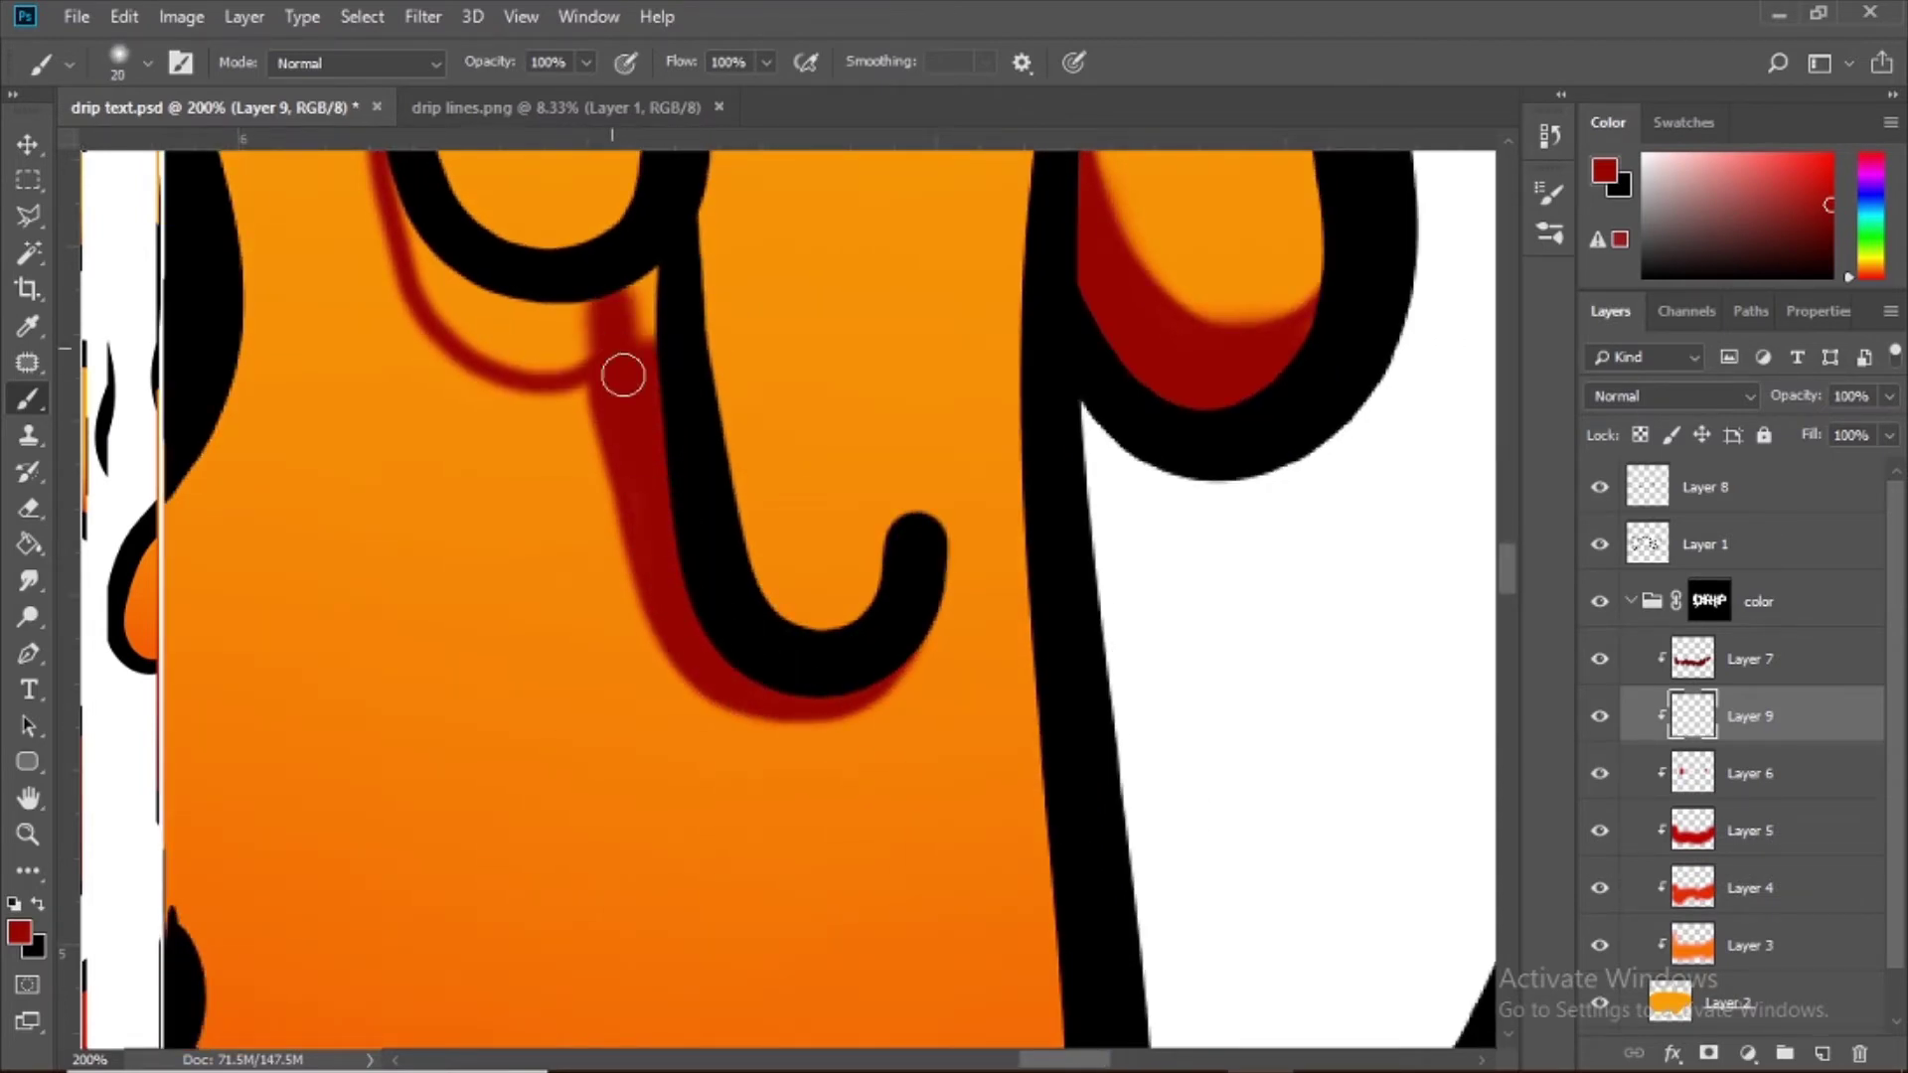
{"action": "left_click_drag", "start_coordinate": [761, 516], "coordinate": [844, 746]}
{"action": "mouse_move", "coordinate": [726, 597]}
{"action": "left_mouse_down"}
{"action": "mouse_move", "coordinate": [692, 562]}
{"action": "mouse_move", "coordinate": [562, 576]}
{"action": "left_mouse_up"}
{"action": "left_click_drag", "start_coordinate": [505, 438], "coordinate": [558, 628]}
{"action": "key", "text": "e"}
{"action": "left_click_drag", "start_coordinate": [572, 293], "coordinate": [590, 364]}
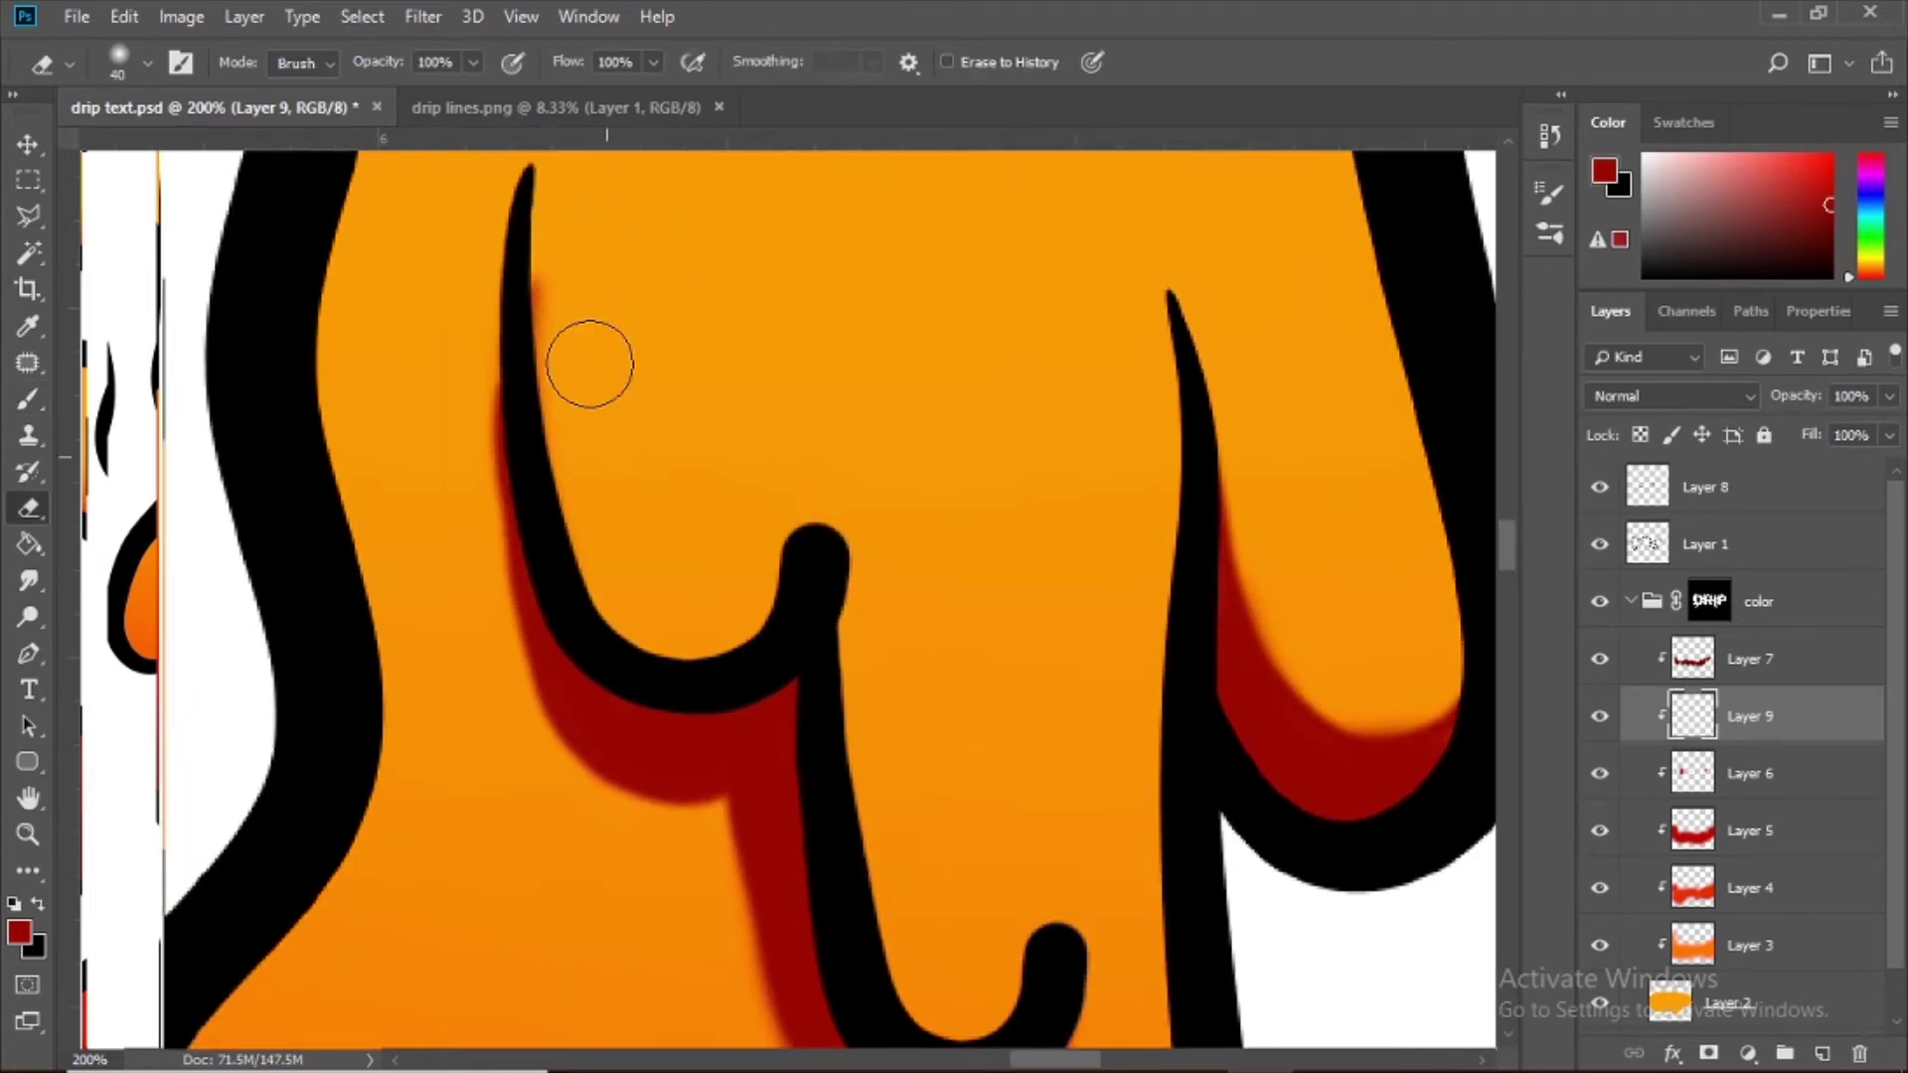
Step: Paint a deep red shadow beneath the R's stepped drip line right of the opening, then erase the excess near its tip
{"action": "key", "text": "ctrl+minus"}
{"action": "key", "text": "ctrl+minus"}
{"action": "key", "text": "ctrl+minus"}
{"action": "key", "text": "ctrl+minus"}
{"action": "key", "text": "ctrl+plus"}
{"action": "key", "text": "ctrl+plus"}
{"action": "key", "text": "ctrl+plus"}
{"action": "key", "text": "ctrl+plus"}
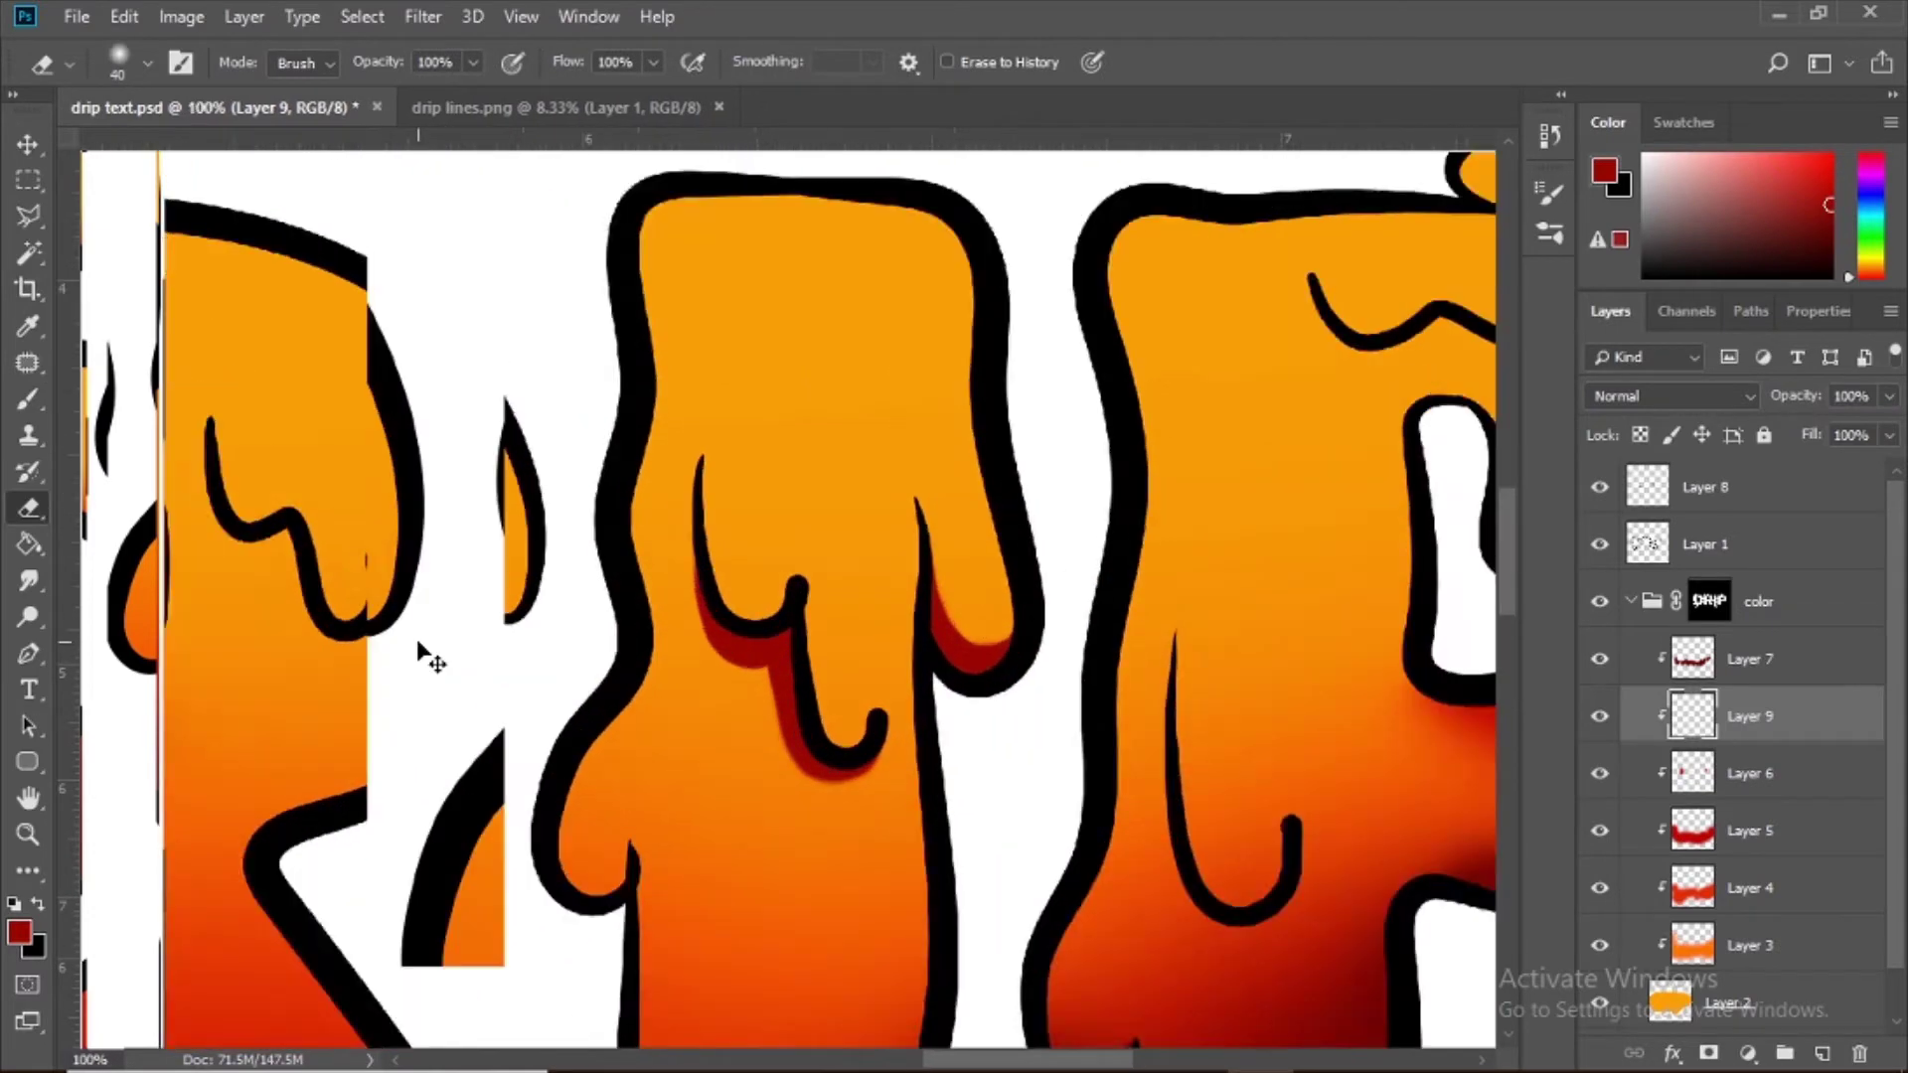
{"action": "left_click_drag", "start_coordinate": [418, 646], "coordinate": [1396, 715]}
{"action": "left_click_drag", "start_coordinate": [464, 460], "coordinate": [1090, 576]}
{"action": "key", "text": "b"}
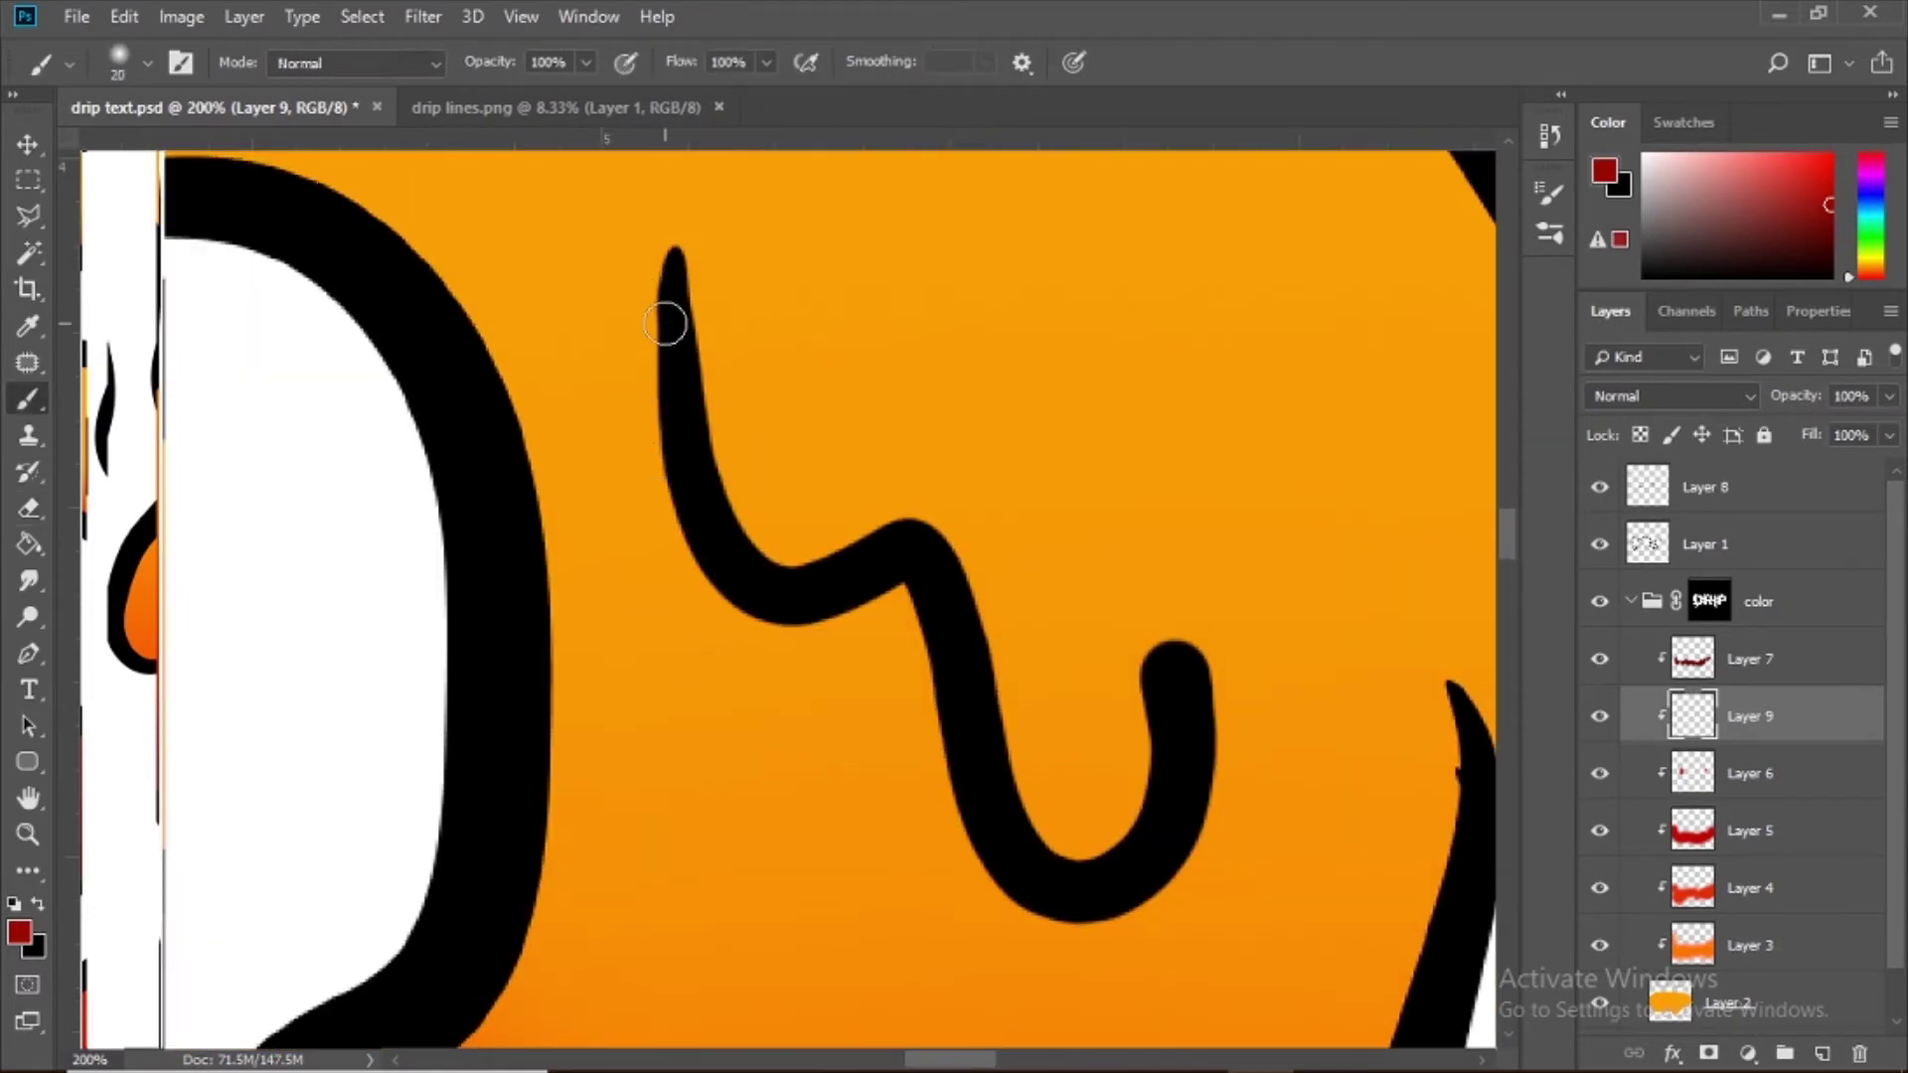
{"action": "mouse_move", "coordinate": [846, 691]}
{"action": "left_mouse_down"}
{"action": "mouse_move", "coordinate": [900, 848]}
{"action": "mouse_move", "coordinate": [1039, 937]}
{"action": "mouse_move", "coordinate": [1120, 896]}
{"action": "left_mouse_up"}
{"action": "mouse_move", "coordinate": [875, 825]}
{"action": "left_mouse_down"}
{"action": "mouse_move", "coordinate": [962, 937]}
{"action": "mouse_move", "coordinate": [1127, 919]}
{"action": "left_mouse_up"}
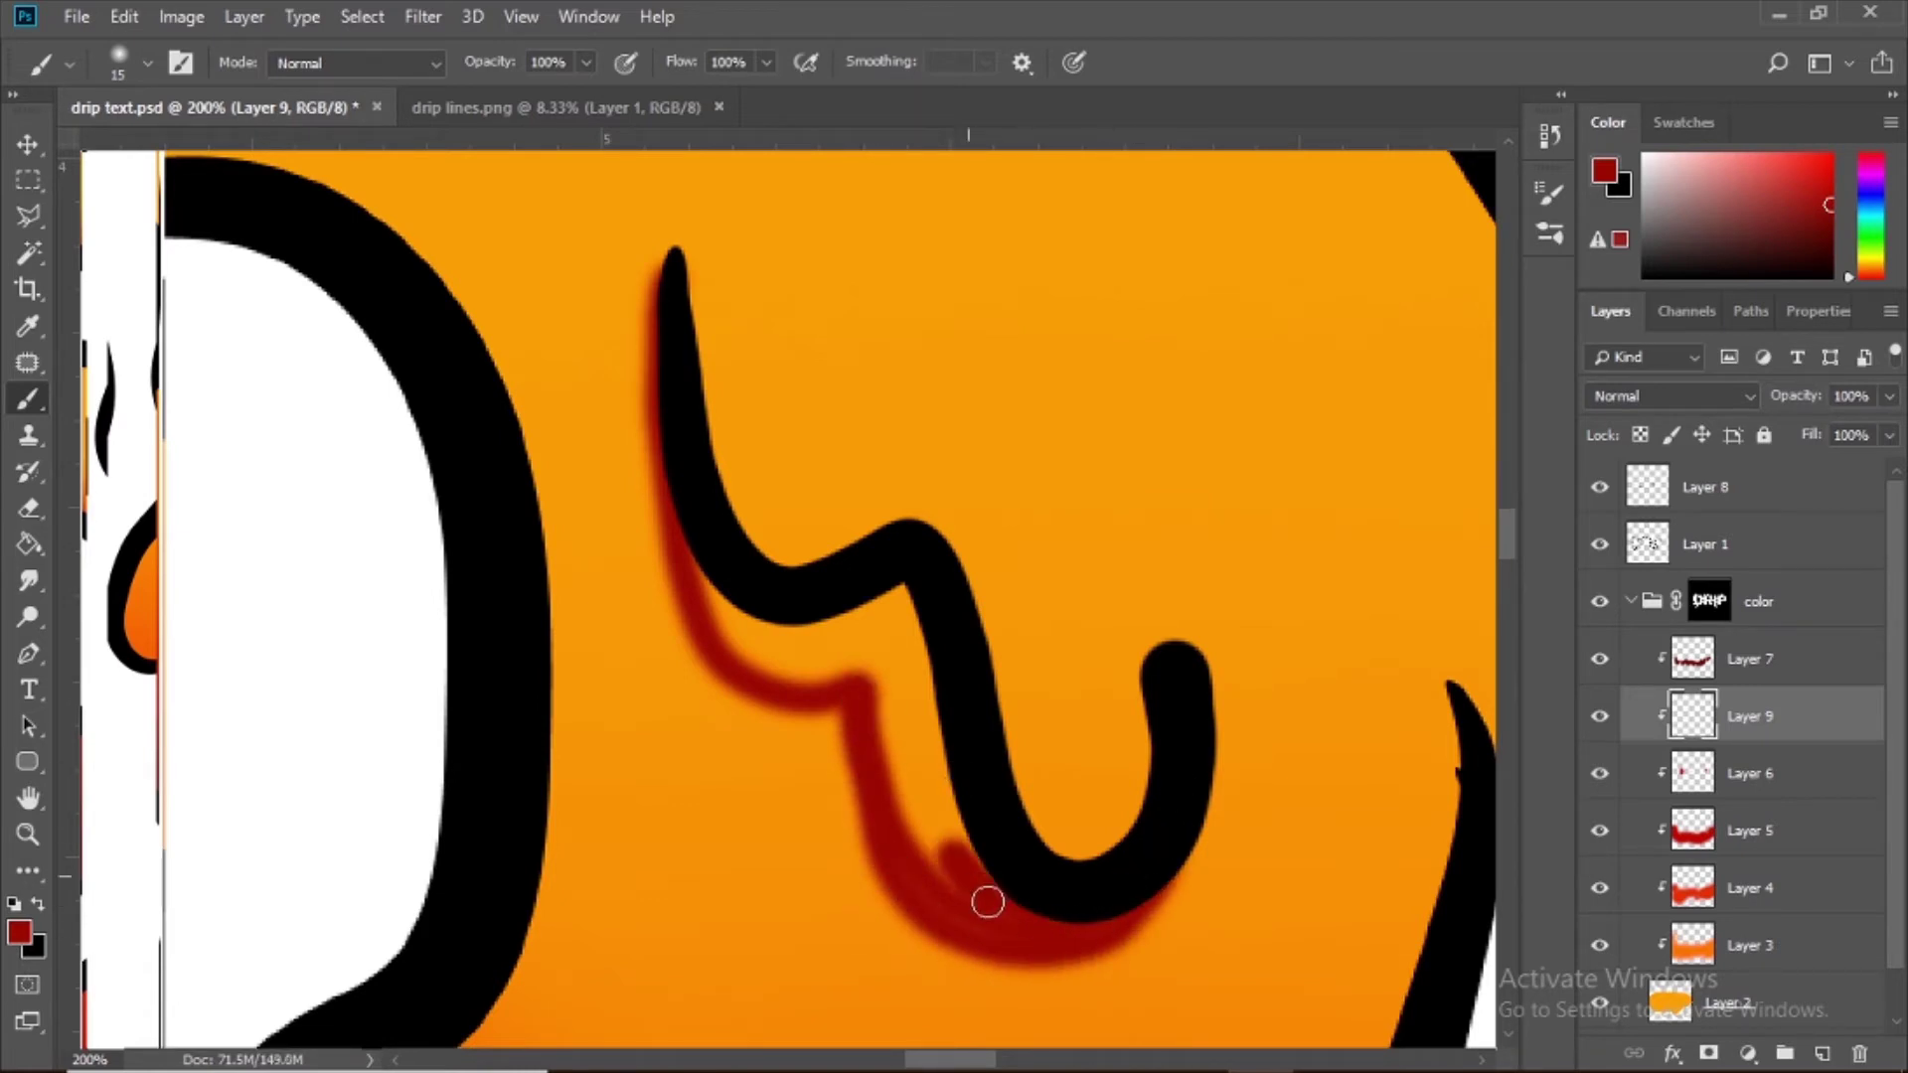
{"action": "left_click_drag", "start_coordinate": [980, 870], "coordinate": [899, 781]}
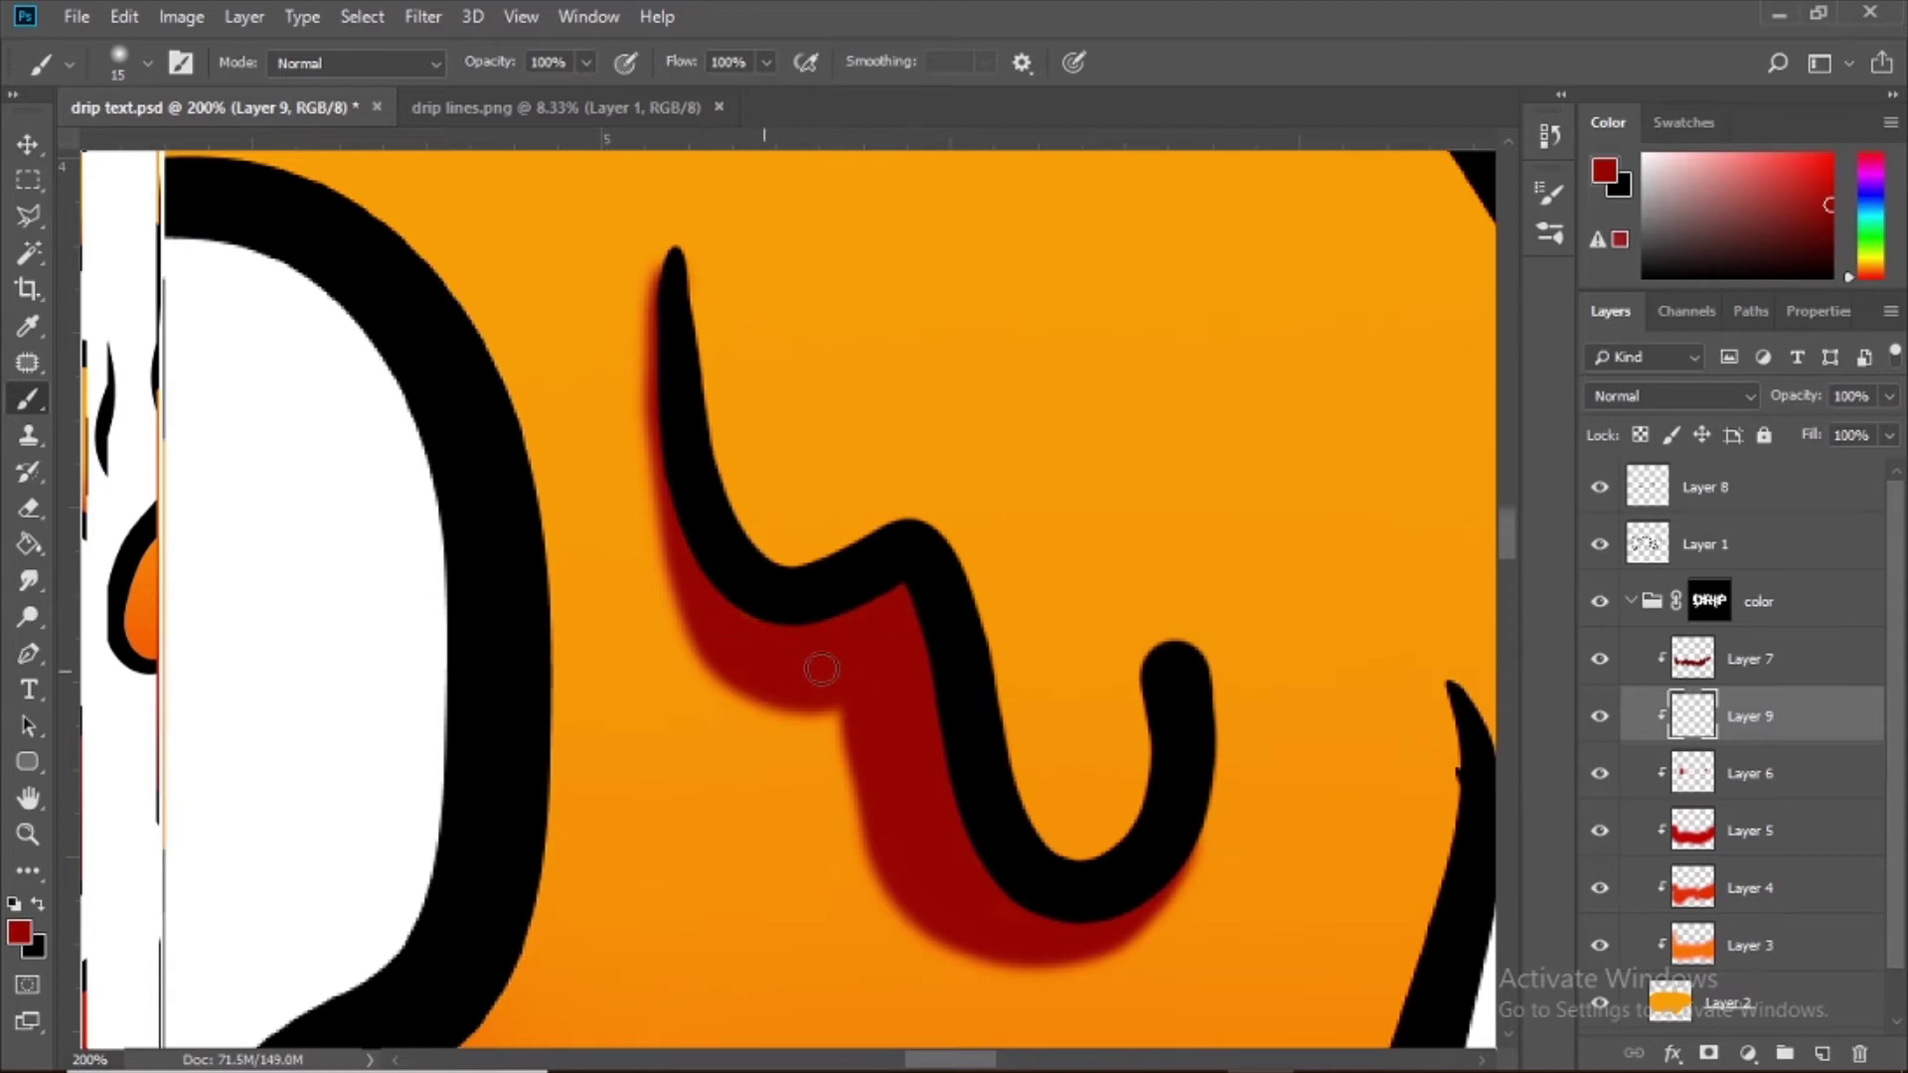
{"action": "left_click_drag", "start_coordinate": [748, 610], "coordinate": [780, 691]}
{"action": "key", "text": "e"}
{"action": "left_click_drag", "start_coordinate": [626, 384], "coordinate": [646, 606]}
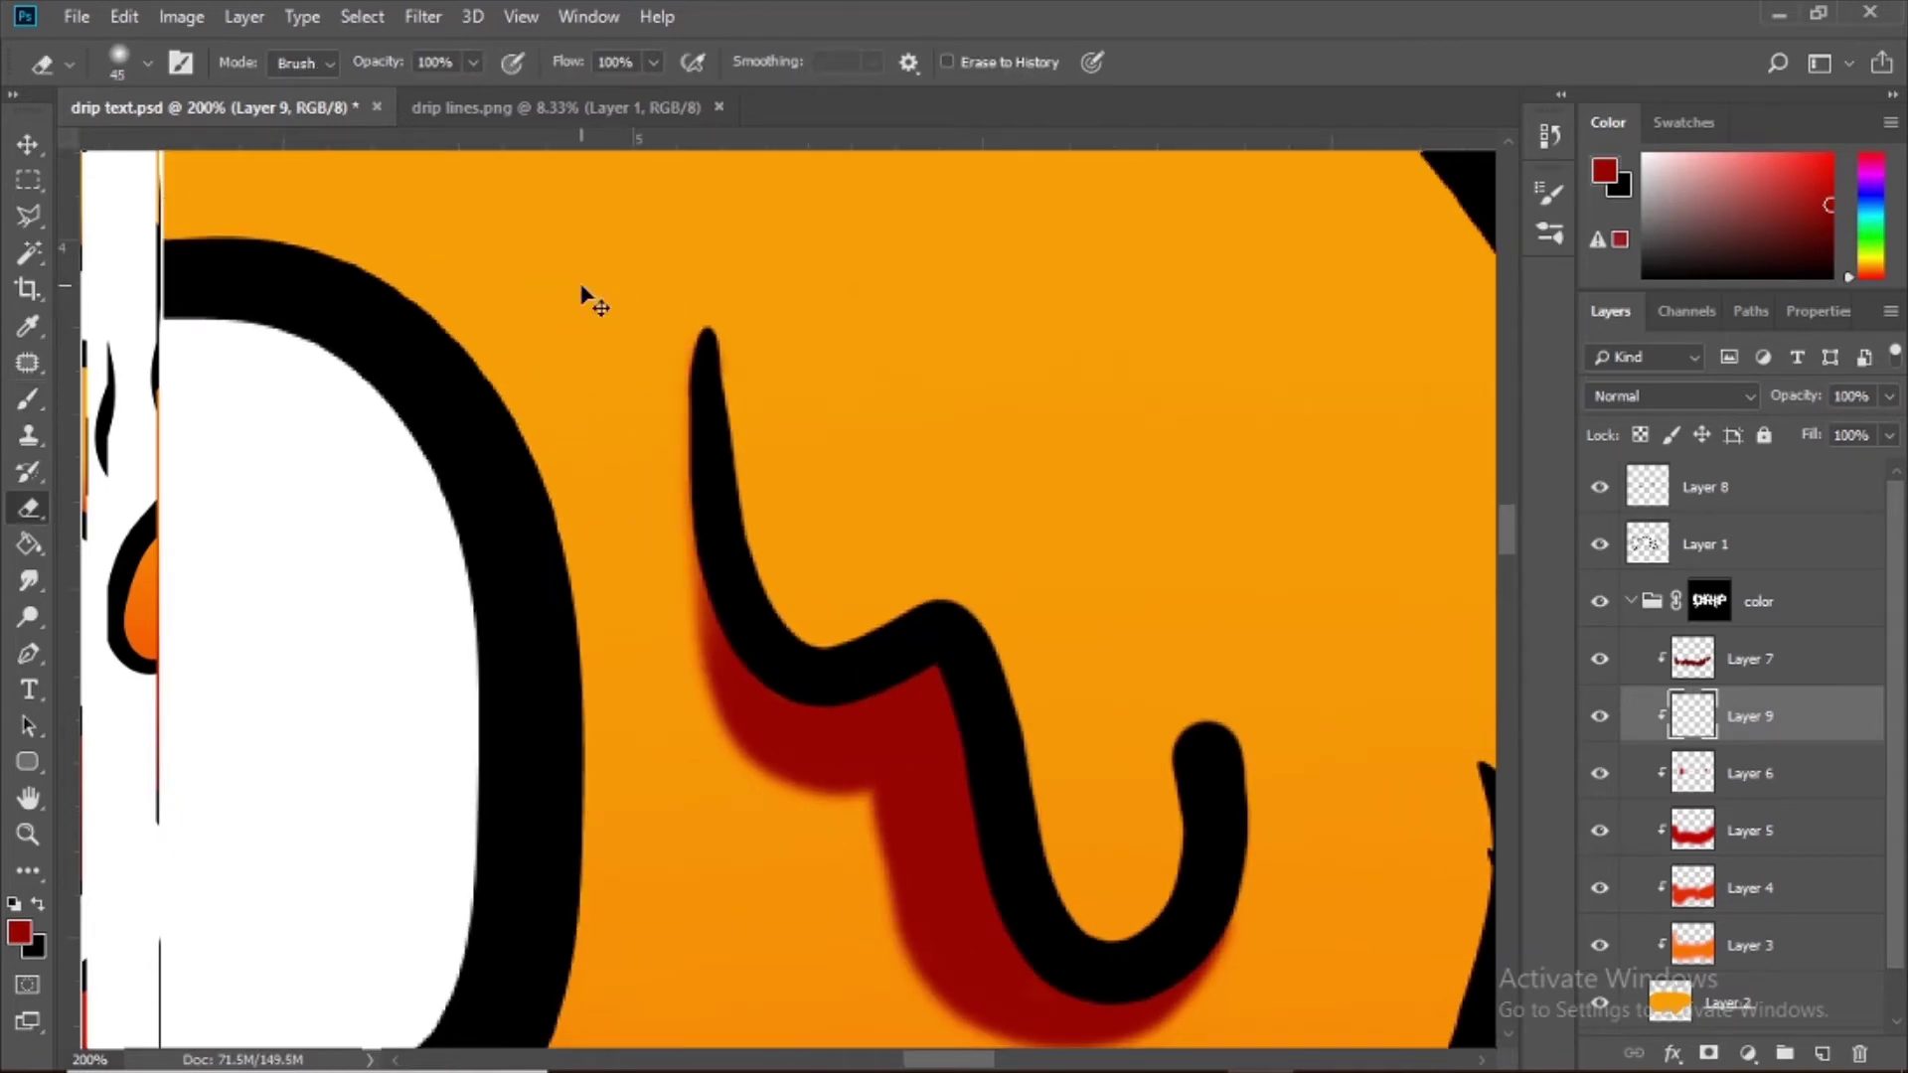
Step: Paint a deep red shadow beneath the short drip line above the R's opening and clean its edge with the eraser
{"action": "key", "text": "ctrl+minus"}
{"action": "key", "text": "ctrl+minus"}
{"action": "key", "text": "ctrl+minus"}
{"action": "key", "text": "ctrl+minus"}
{"action": "key", "text": "ctrl+minus"}
{"action": "key", "text": "ctrl+minus"}
{"action": "key", "text": "ctrl+plus"}
{"action": "key", "text": "ctrl+plus"}
{"action": "key", "text": "ctrl+plus"}
{"action": "key", "text": "ctrl+plus"}
{"action": "key", "text": "ctrl+plus"}
{"action": "left_click_drag", "start_coordinate": [579, 285], "coordinate": [840, 410]}
{"action": "key", "text": "b"}
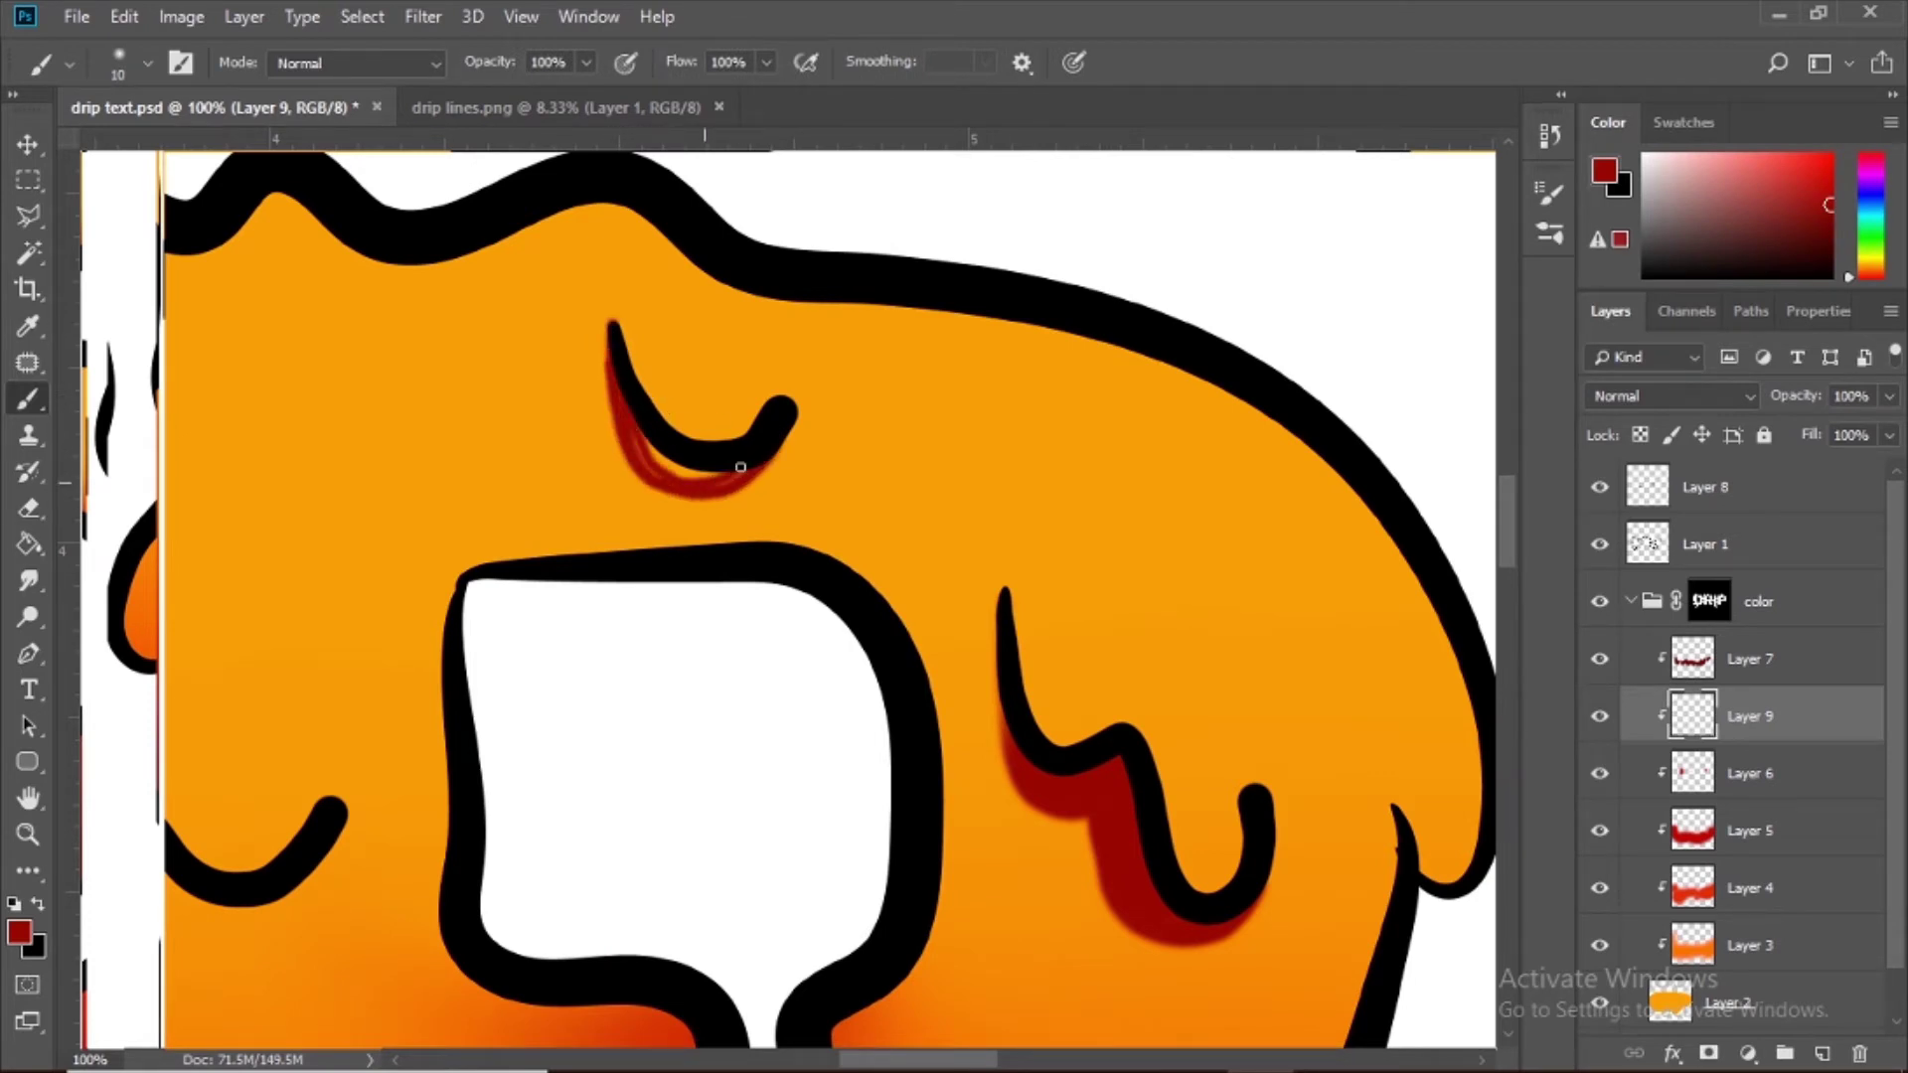
{"action": "key", "text": "e"}
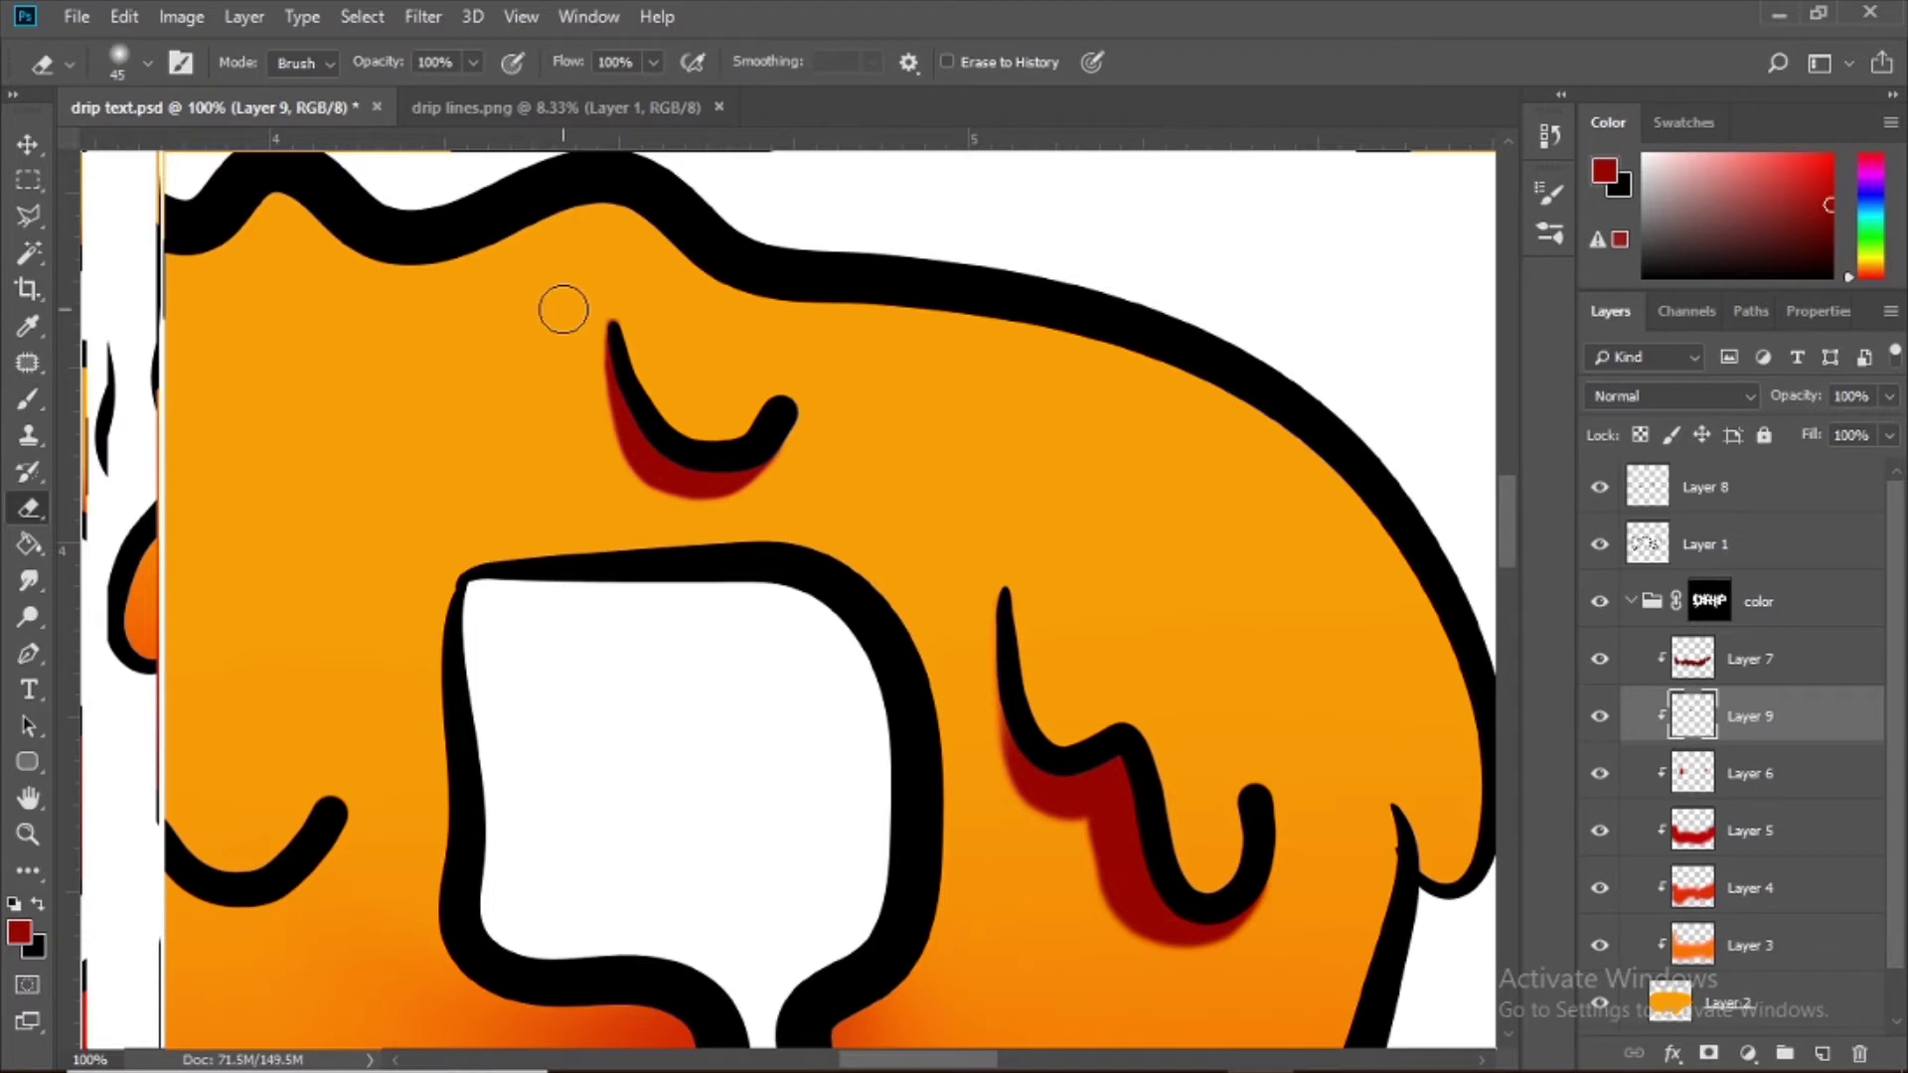
Step: Repaint the deep red shadow beneath the curved drip line left of the R's opening and clean its edge
{"action": "left_click_drag", "start_coordinate": [130, 794], "coordinate": [660, 474]}
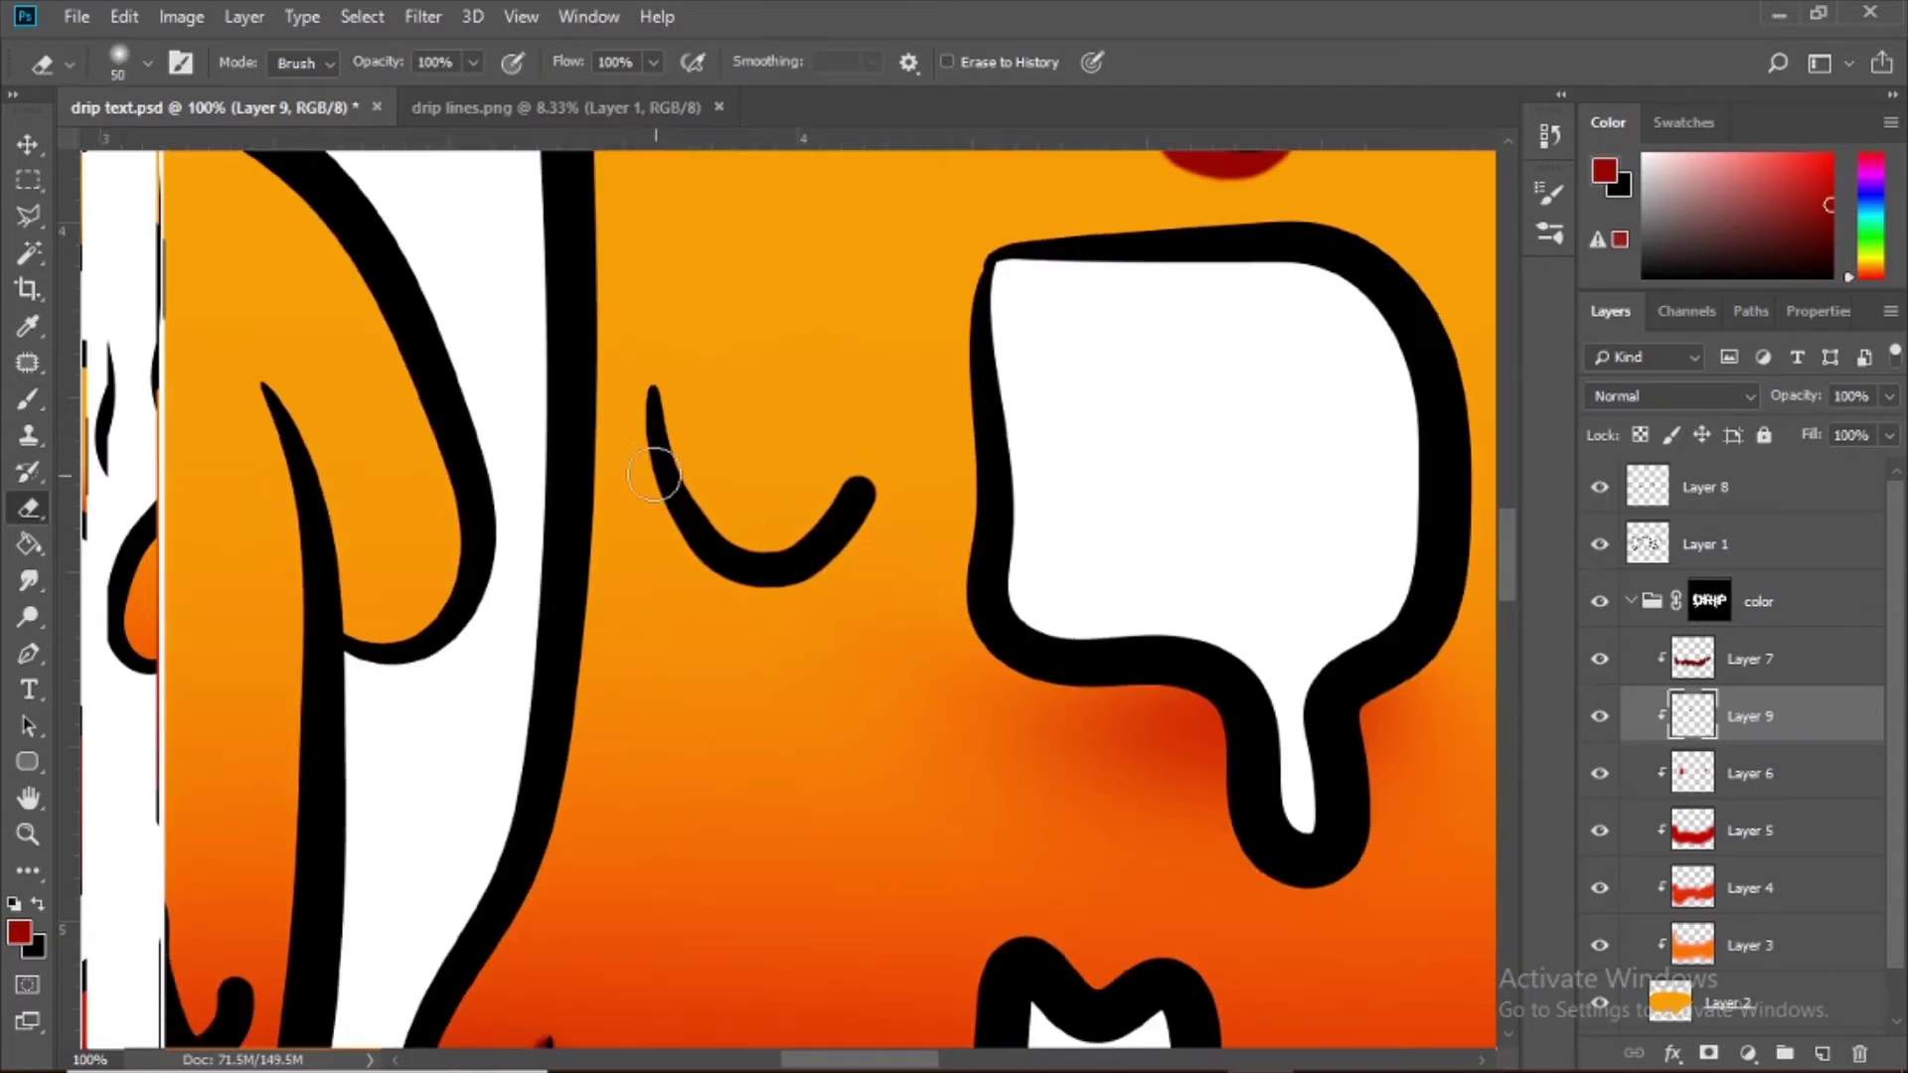
{"action": "key", "text": "b"}
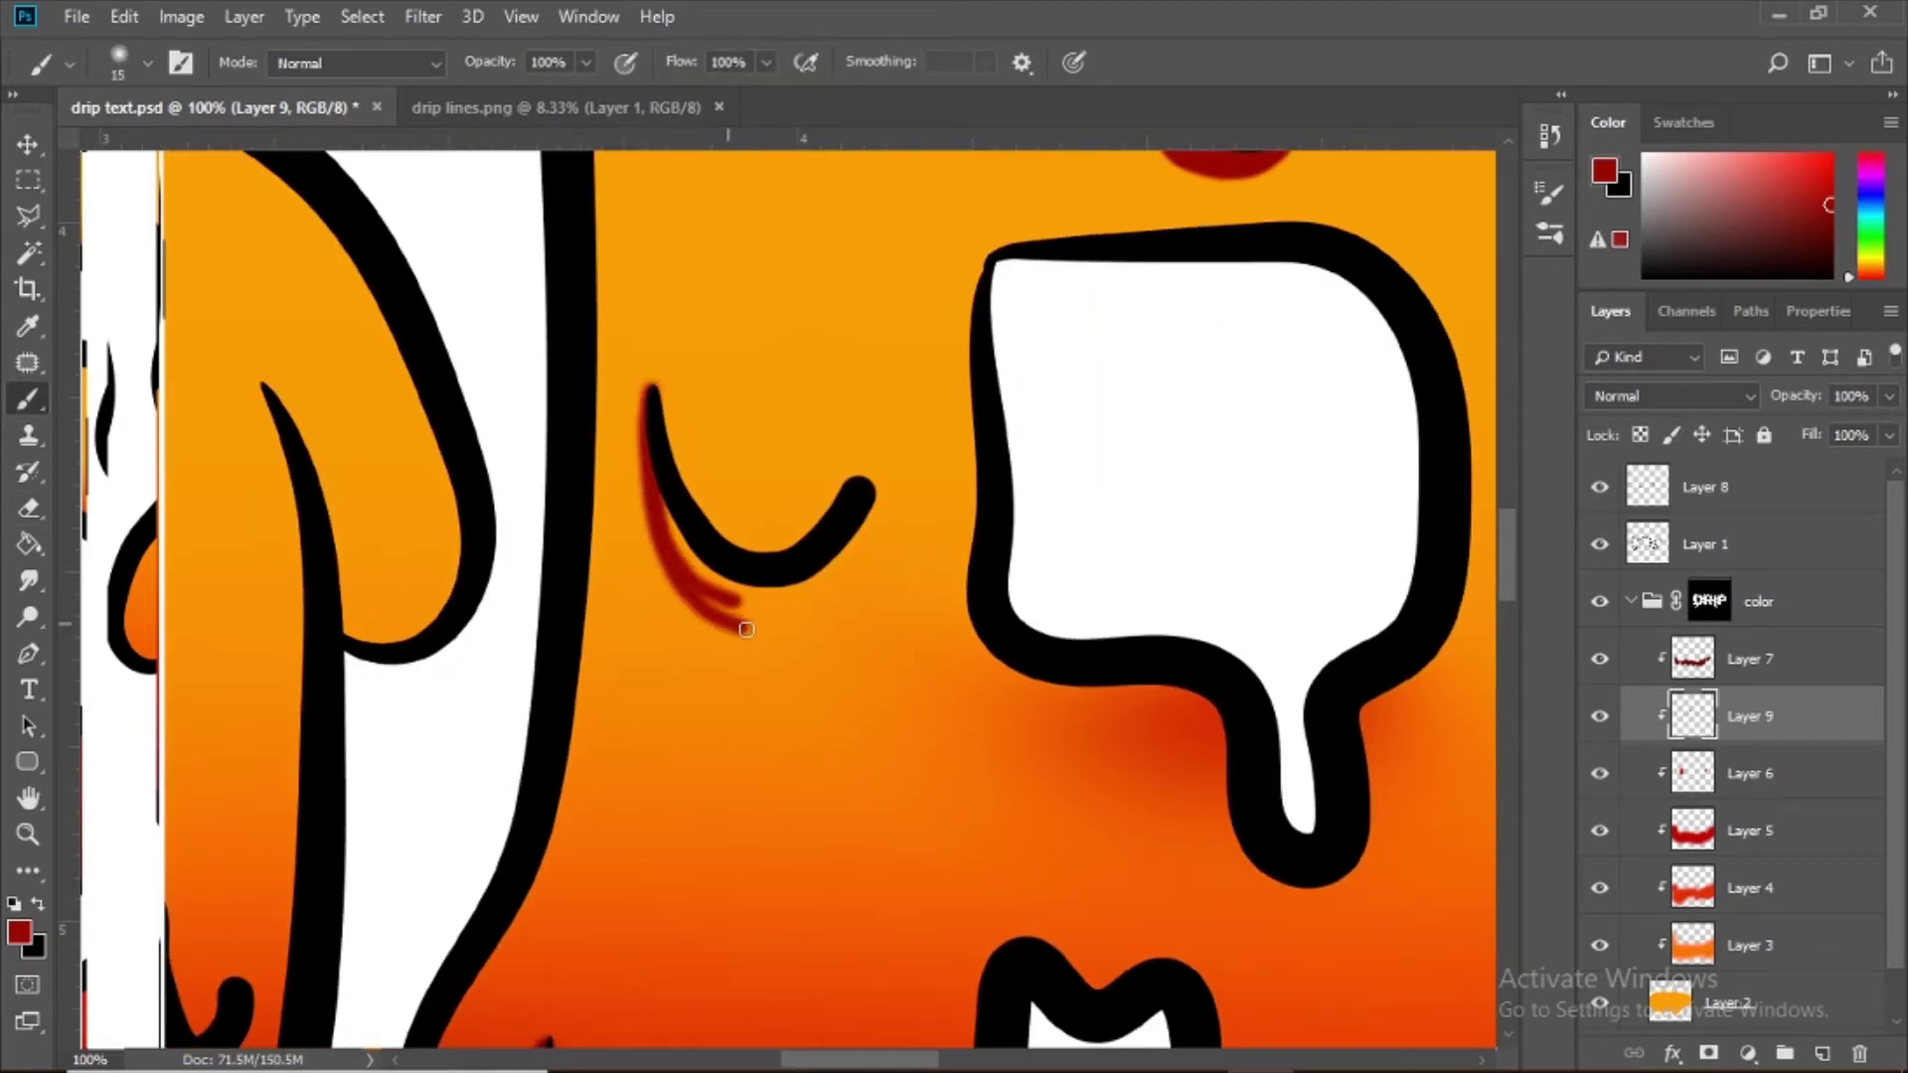
{"action": "key", "text": "ctrl+z"}
{"action": "left_click_drag", "start_coordinate": [651, 489], "coordinate": [748, 607]}
{"action": "left_click_drag", "start_coordinate": [265, 149], "coordinate": [556, 109]}
{"action": "left_click_drag", "start_coordinate": [463, 539], "coordinate": [588, 516]}
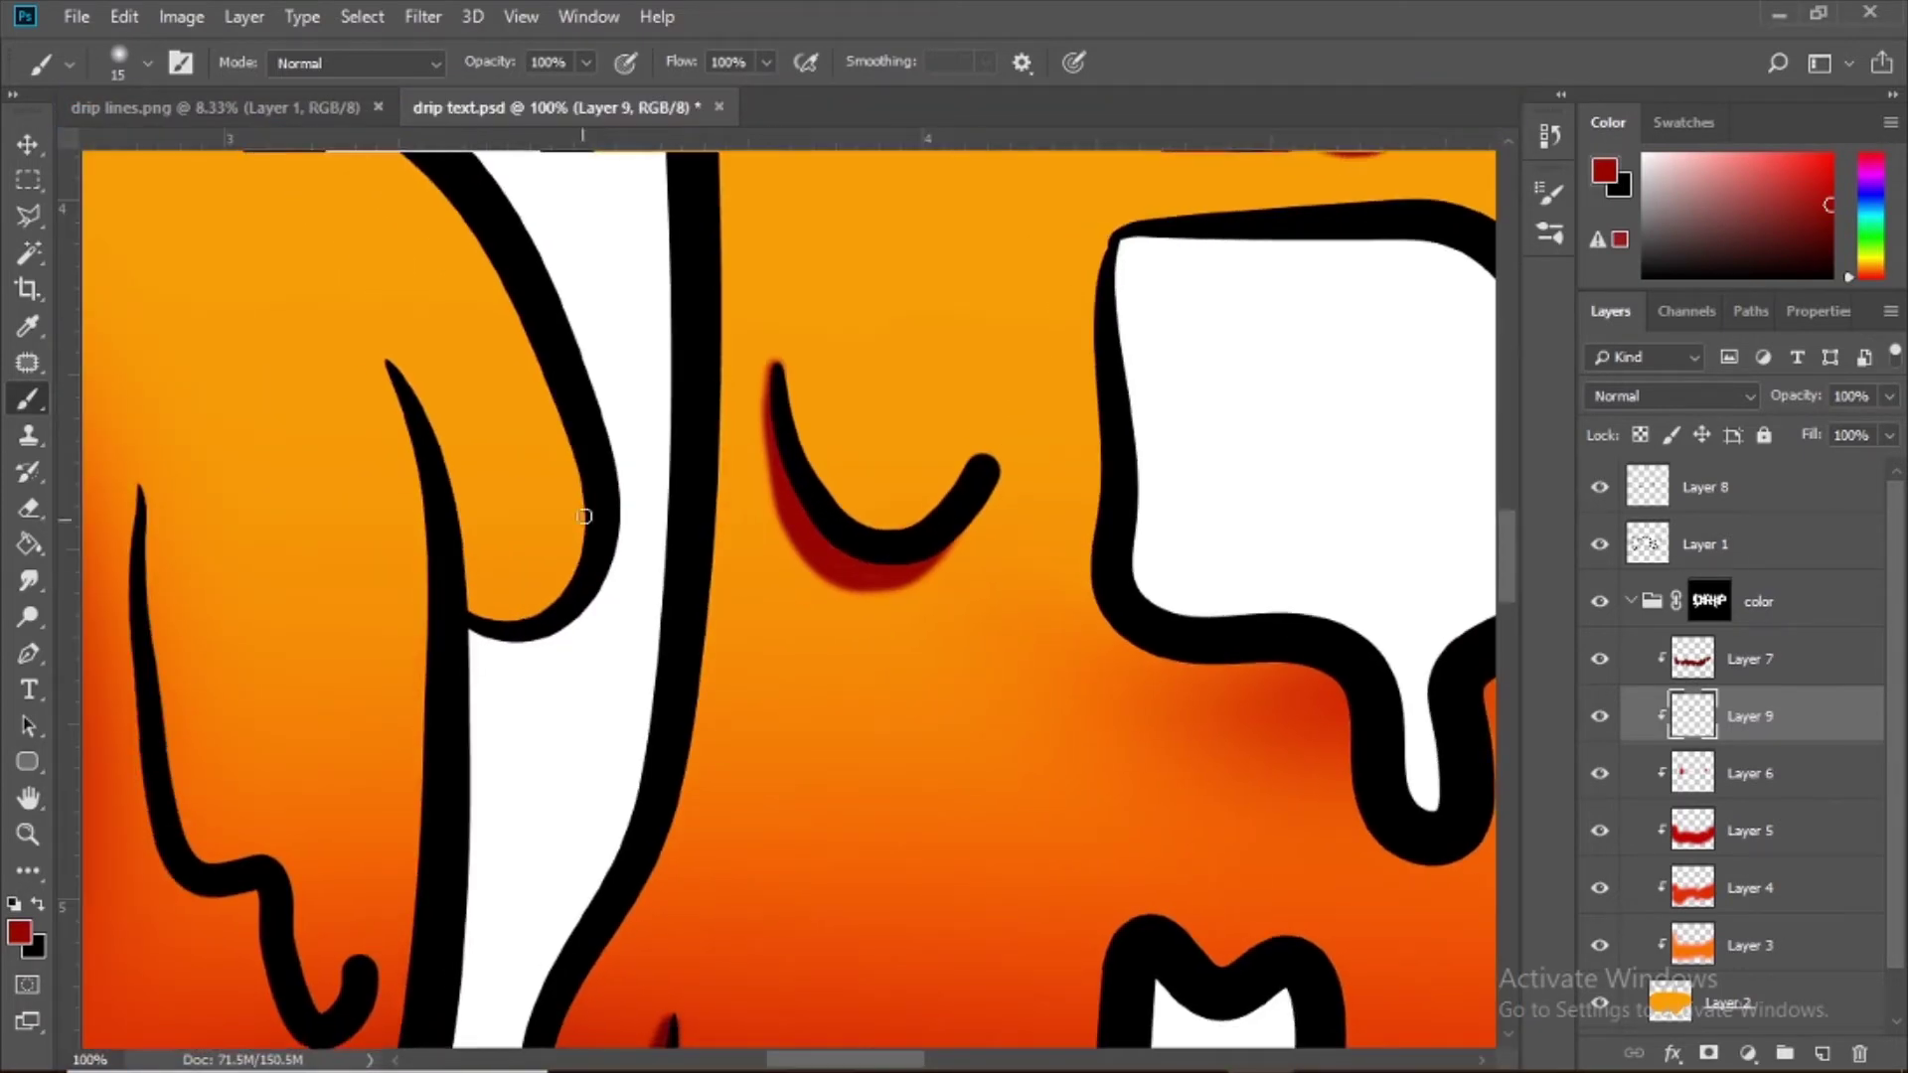
{"action": "key", "text": "e"}
Step: Outline and fill a deep red shadow beneath the stepped drip line on the right side of the D
{"action": "left_click_drag", "start_coordinate": [105, 740], "coordinate": [490, 503]}
{"action": "key", "text": "b"}
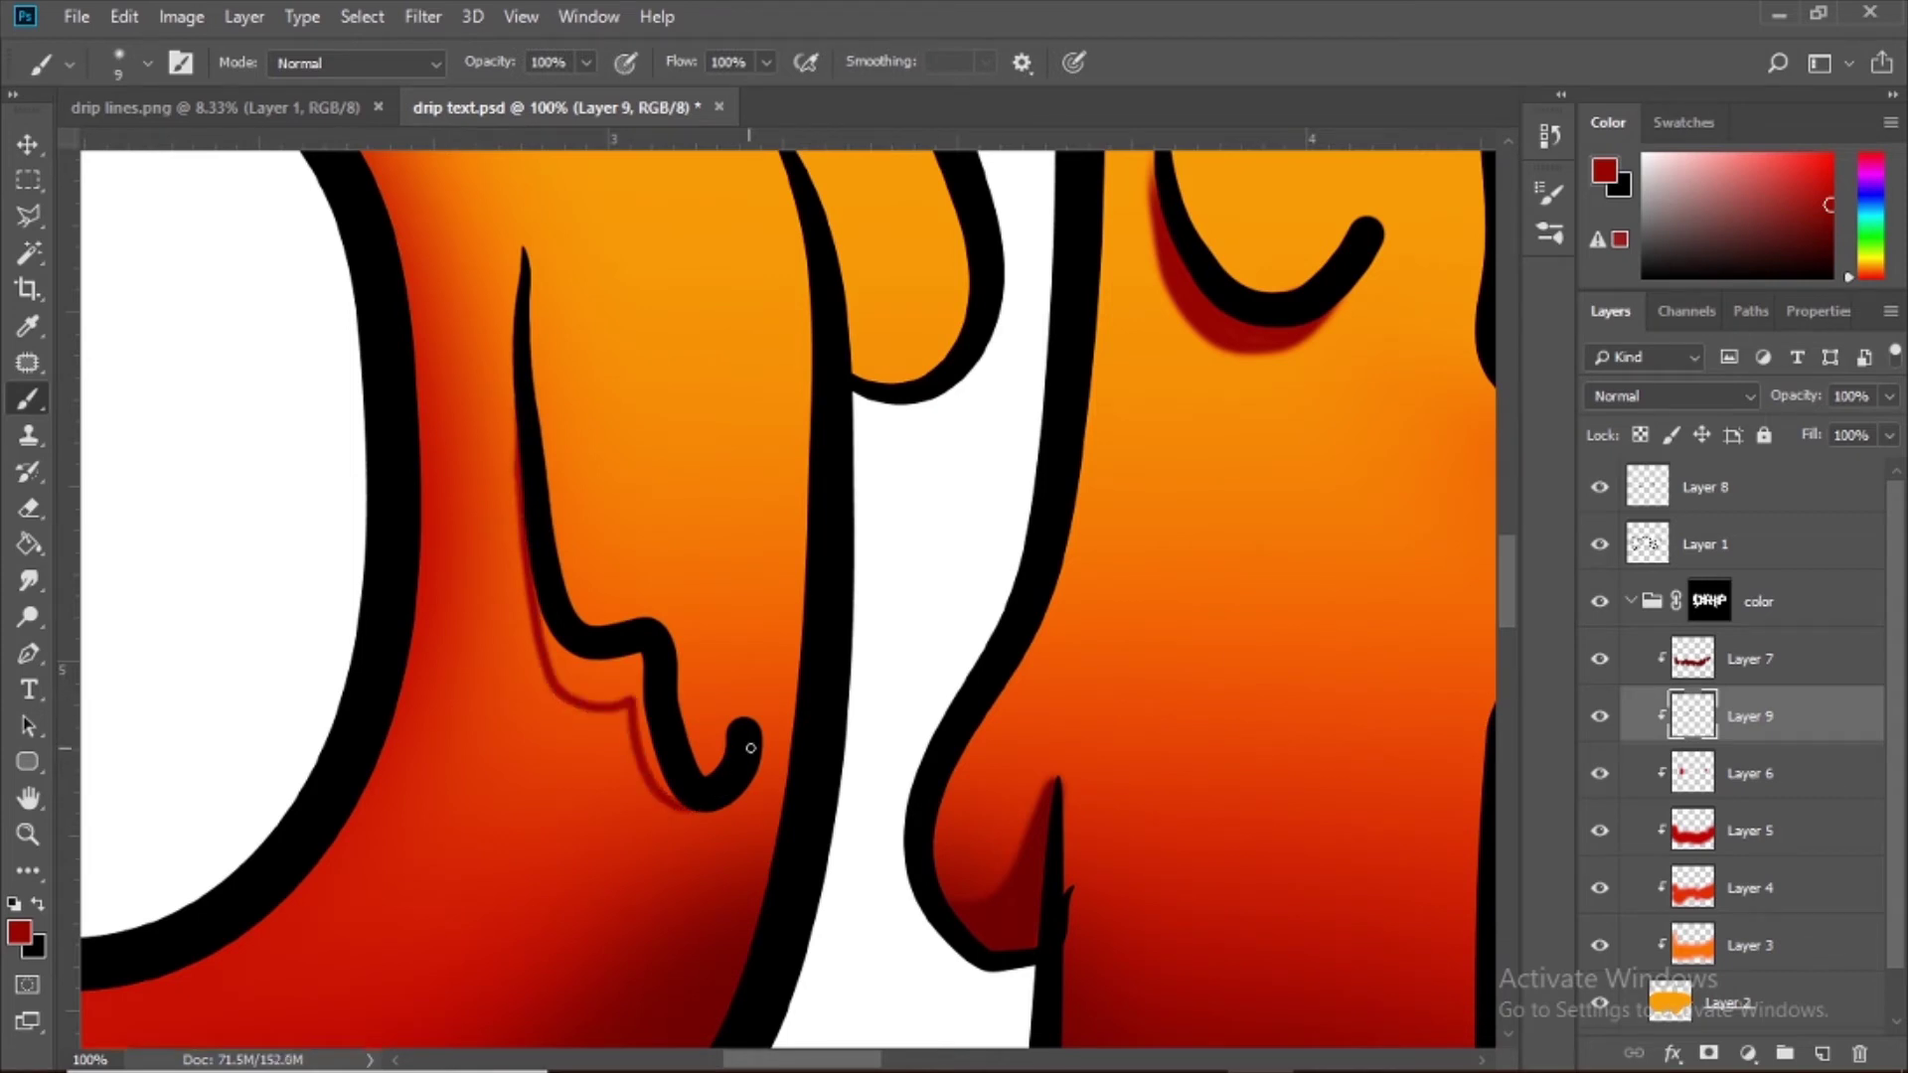
{"action": "key", "text": "ctrl+plus"}
{"action": "key", "text": "ctrl+plus"}
{"action": "left_click_drag", "start_coordinate": [390, 718], "coordinate": [697, 201]}
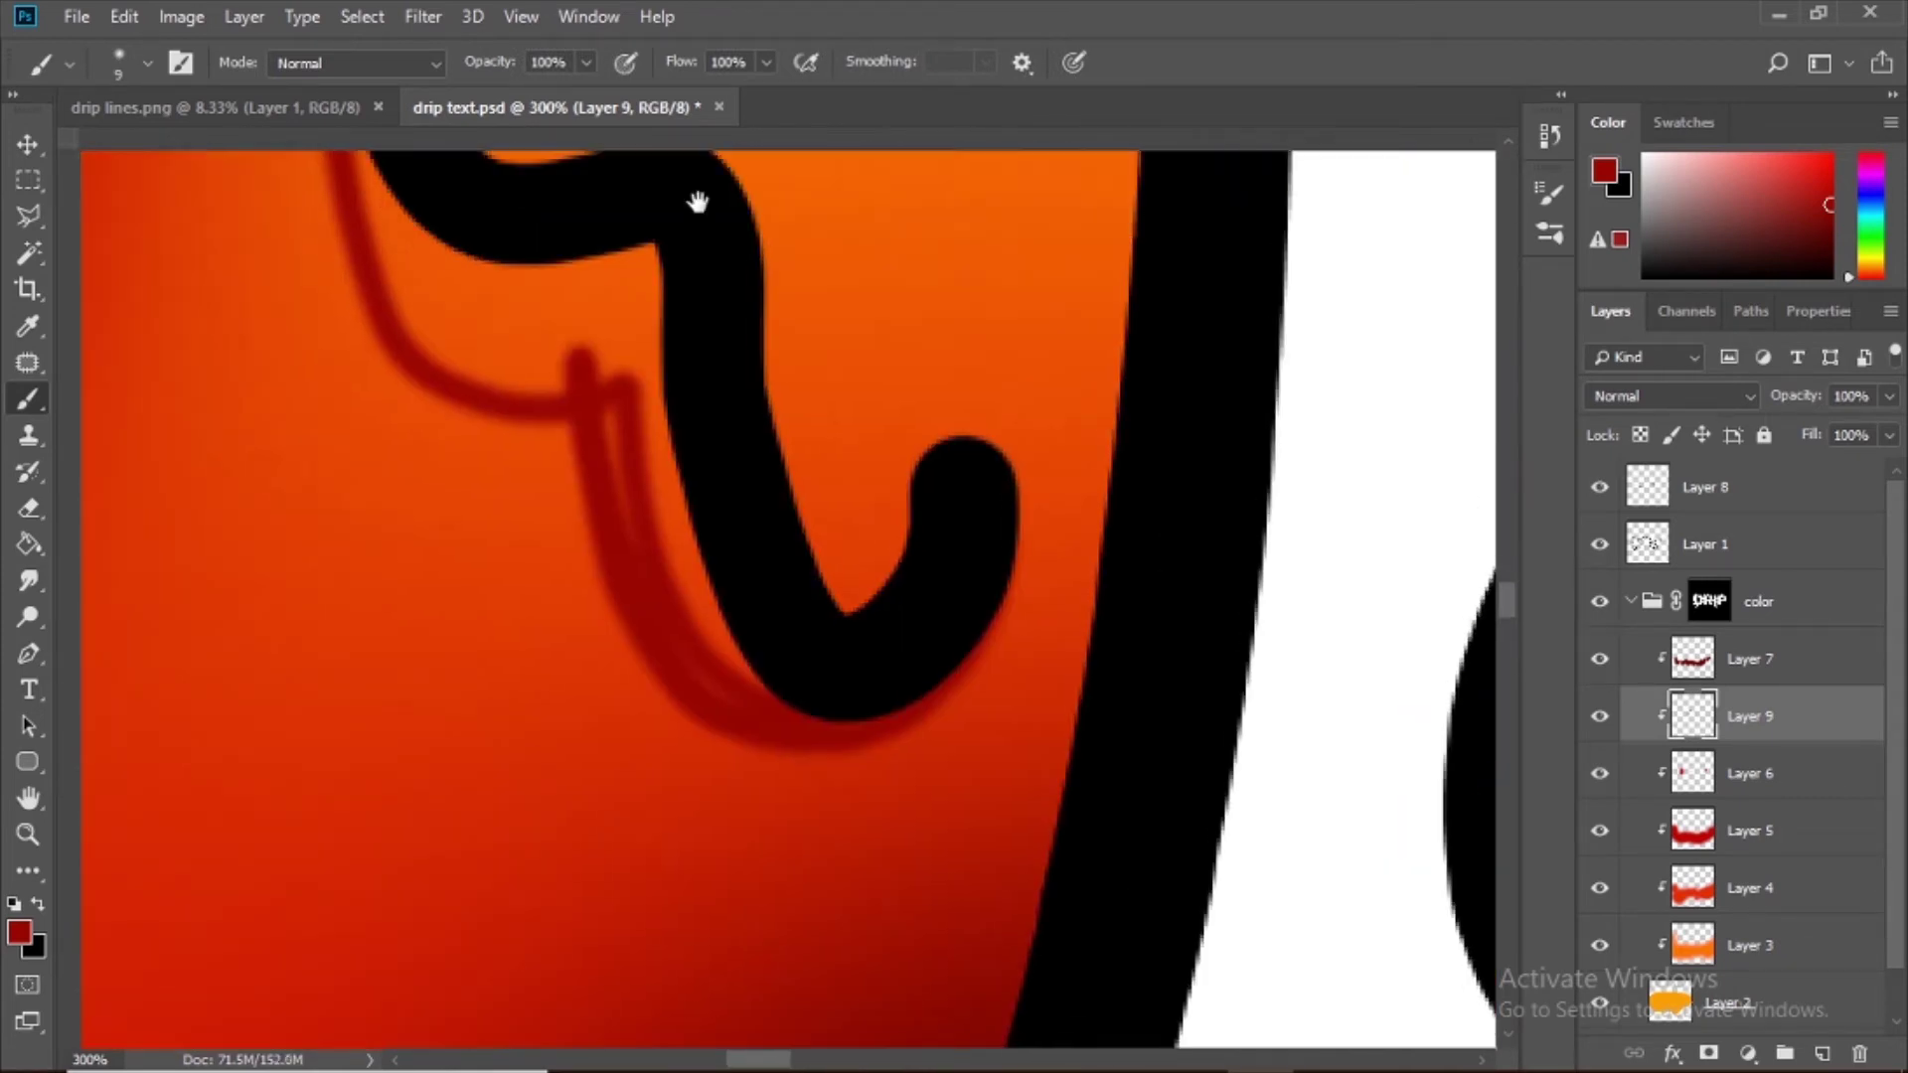
{"action": "mouse_move", "coordinate": [628, 286]}
{"action": "left_mouse_down"}
{"action": "mouse_move", "coordinate": [702, 660]}
{"action": "mouse_move", "coordinate": [626, 417]}
{"action": "mouse_move", "coordinate": [780, 749]}
{"action": "mouse_move", "coordinate": [703, 583]}
{"action": "left_mouse_up"}
{"action": "scroll", "coordinate": [703, 583], "scroll_direction": "up", "scroll_amount": 3}
{"action": "mouse_move", "coordinate": [438, 371]}
{"action": "left_mouse_down"}
{"action": "mouse_move", "coordinate": [430, 553]}
{"action": "mouse_move", "coordinate": [576, 652]}
{"action": "mouse_move", "coordinate": [371, 792]}
{"action": "left_mouse_up"}
Step: Paint a deep red shadow inside the rounded drip at the D's upper right edge and erase the spill
{"action": "key", "text": "ctrl+minus"}
{"action": "key", "text": "ctrl+minus"}
{"action": "key", "text": "ctrl+minus"}
{"action": "key", "text": "ctrl+minus"}
{"action": "key", "text": "ctrl+minus"}
{"action": "key", "text": "ctrl+plus"}
{"action": "key", "text": "ctrl+plus"}
{"action": "key", "text": "ctrl+plus"}
{"action": "key", "text": "ctrl+plus"}
{"action": "left_click_drag", "start_coordinate": [926, 298], "coordinate": [626, 928]}
{"action": "key", "text": "bracketleft"}
{"action": "key", "text": "bracketleft"}
{"action": "key", "text": "ctrl+z"}
{"action": "mouse_move", "coordinate": [576, 675]}
{"action": "left_mouse_down"}
{"action": "mouse_move", "coordinate": [596, 701]}
{"action": "mouse_move", "coordinate": [825, 646]}
{"action": "left_mouse_up"}
{"action": "mouse_move", "coordinate": [842, 714]}
{"action": "left_mouse_down"}
{"action": "mouse_move", "coordinate": [654, 805]}
{"action": "mouse_move", "coordinate": [591, 774]}
{"action": "mouse_move", "coordinate": [633, 855]}
{"action": "left_mouse_up"}
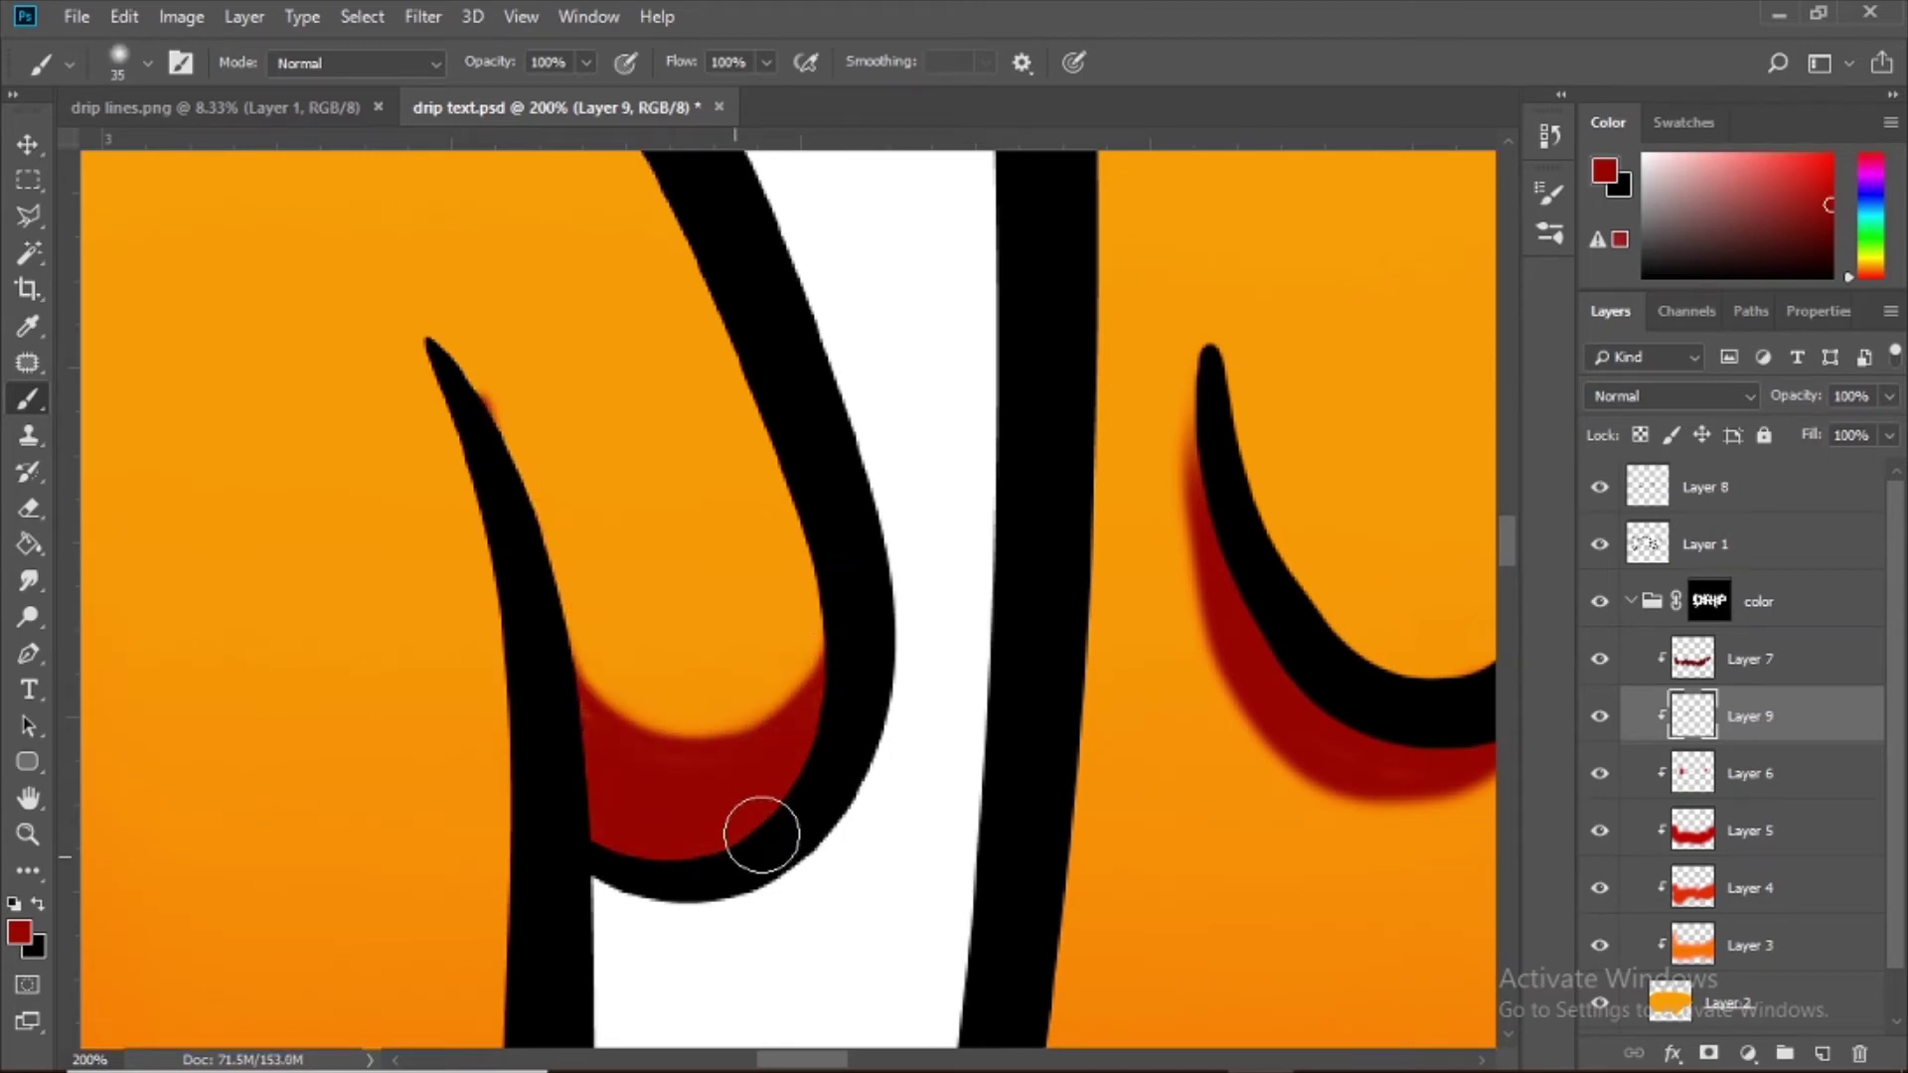
{"action": "key", "text": "e"}
Step: Paint a deep red shadow beneath the wavy drip line on the left side of the D
{"action": "scroll", "coordinate": [865, 311], "scroll_direction": "down", "scroll_amount": 4}
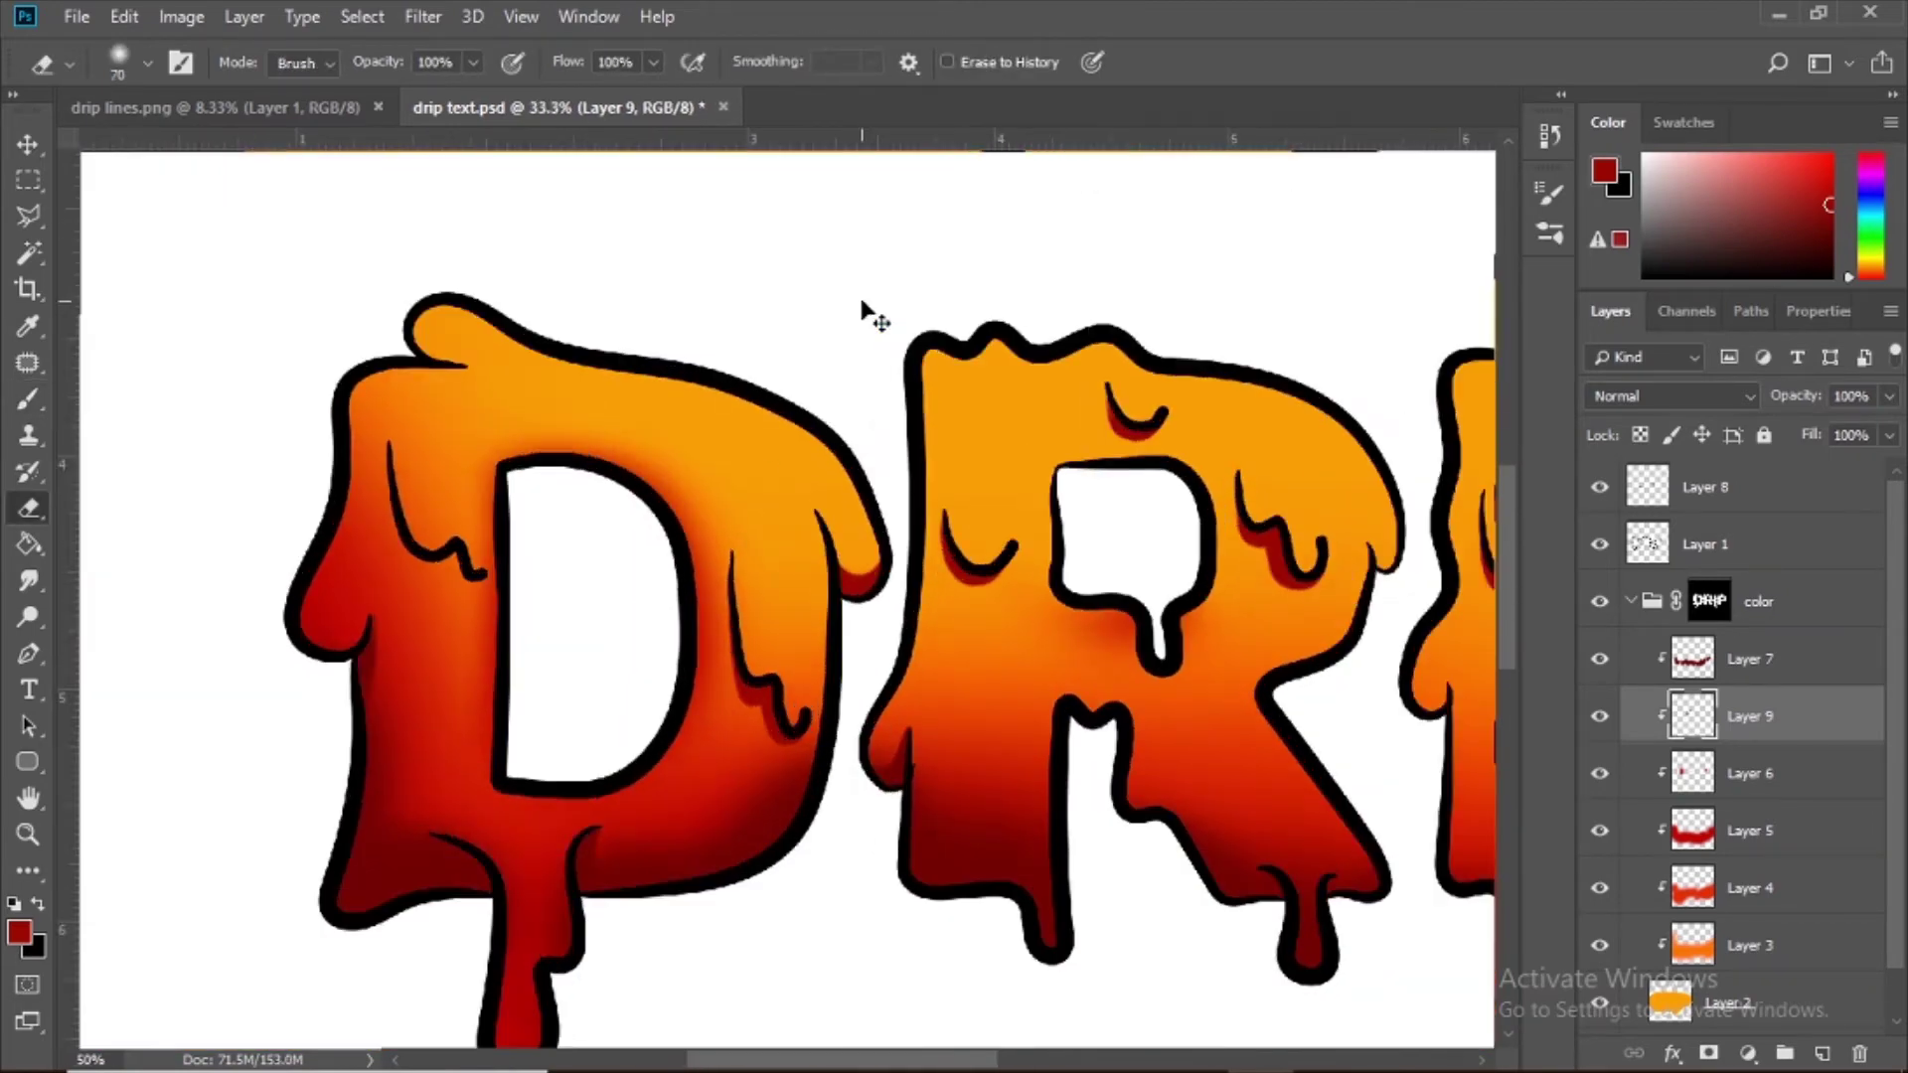
{"action": "scroll", "coordinate": [1125, 652], "scroll_direction": "up", "scroll_amount": 3}
{"action": "key", "text": "b"}
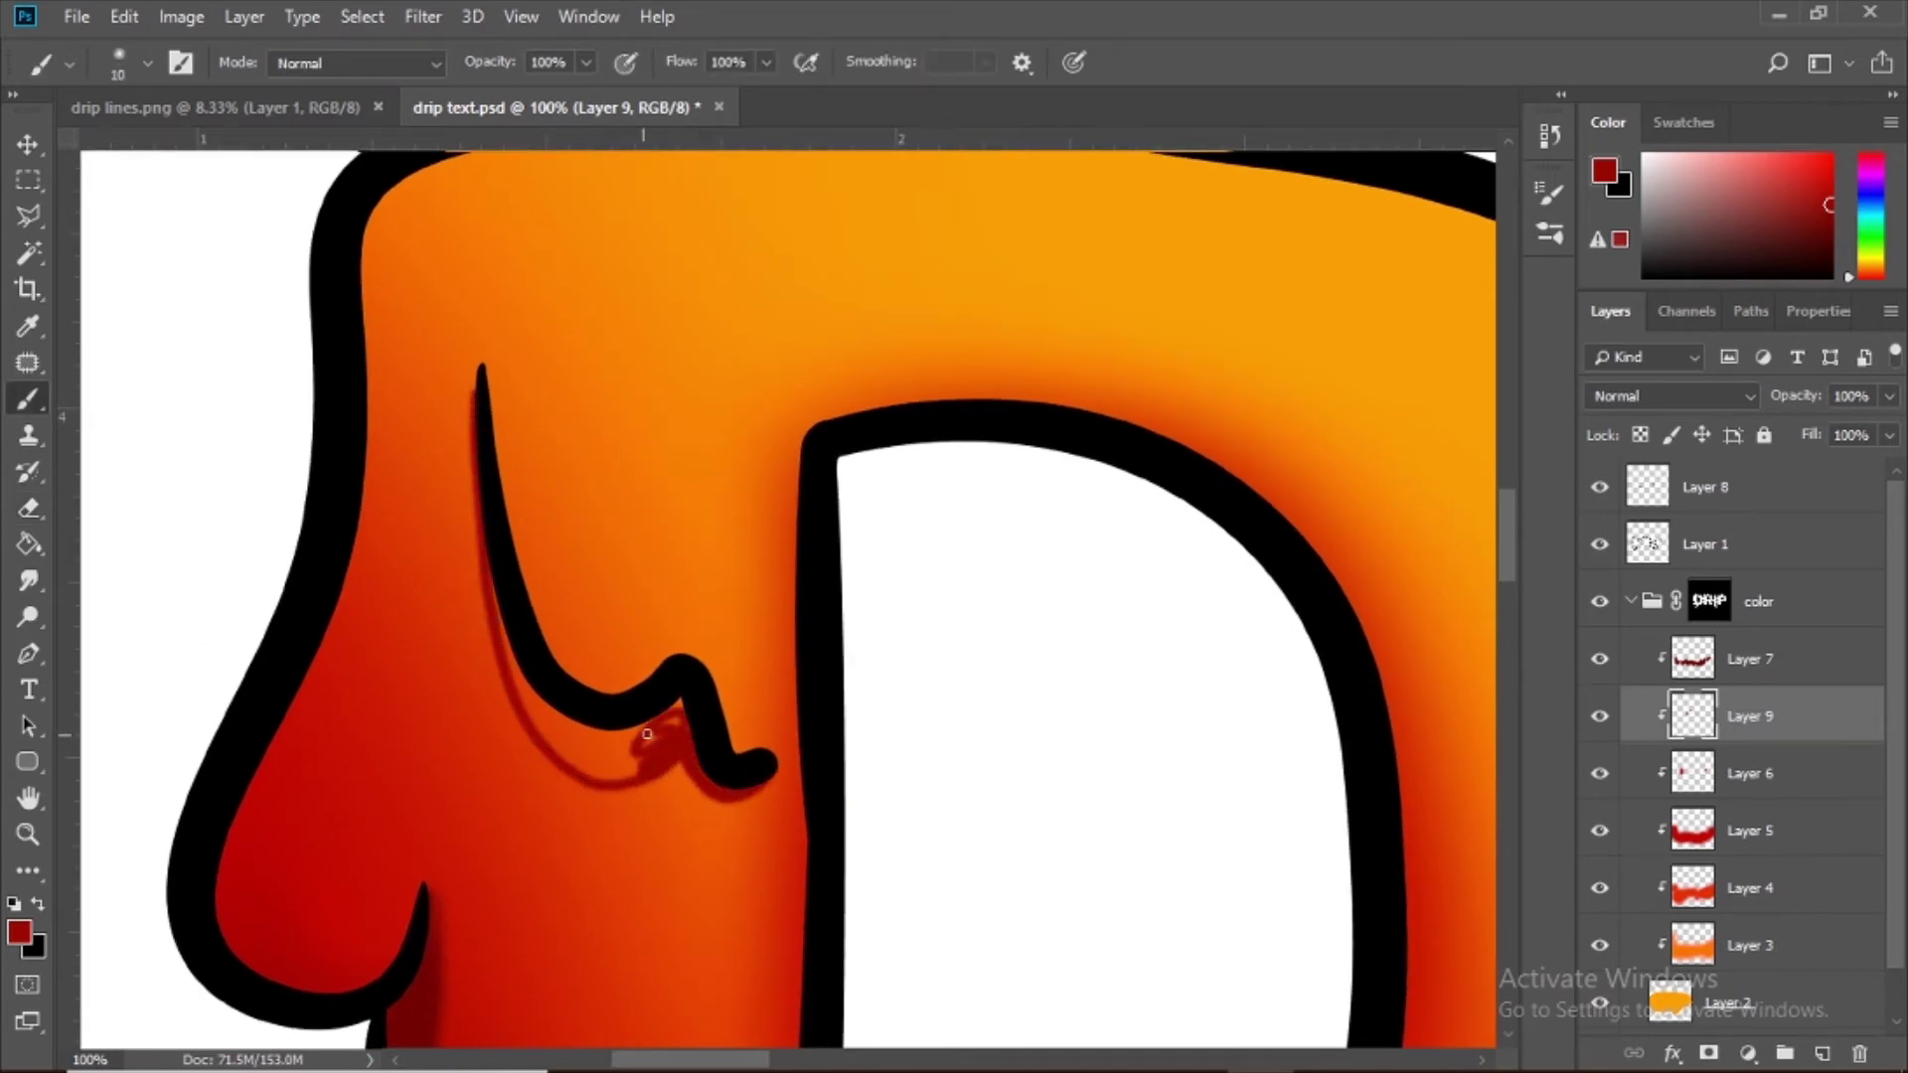
{"action": "scroll", "coordinate": [673, 731], "scroll_direction": "up", "scroll_amount": 3}
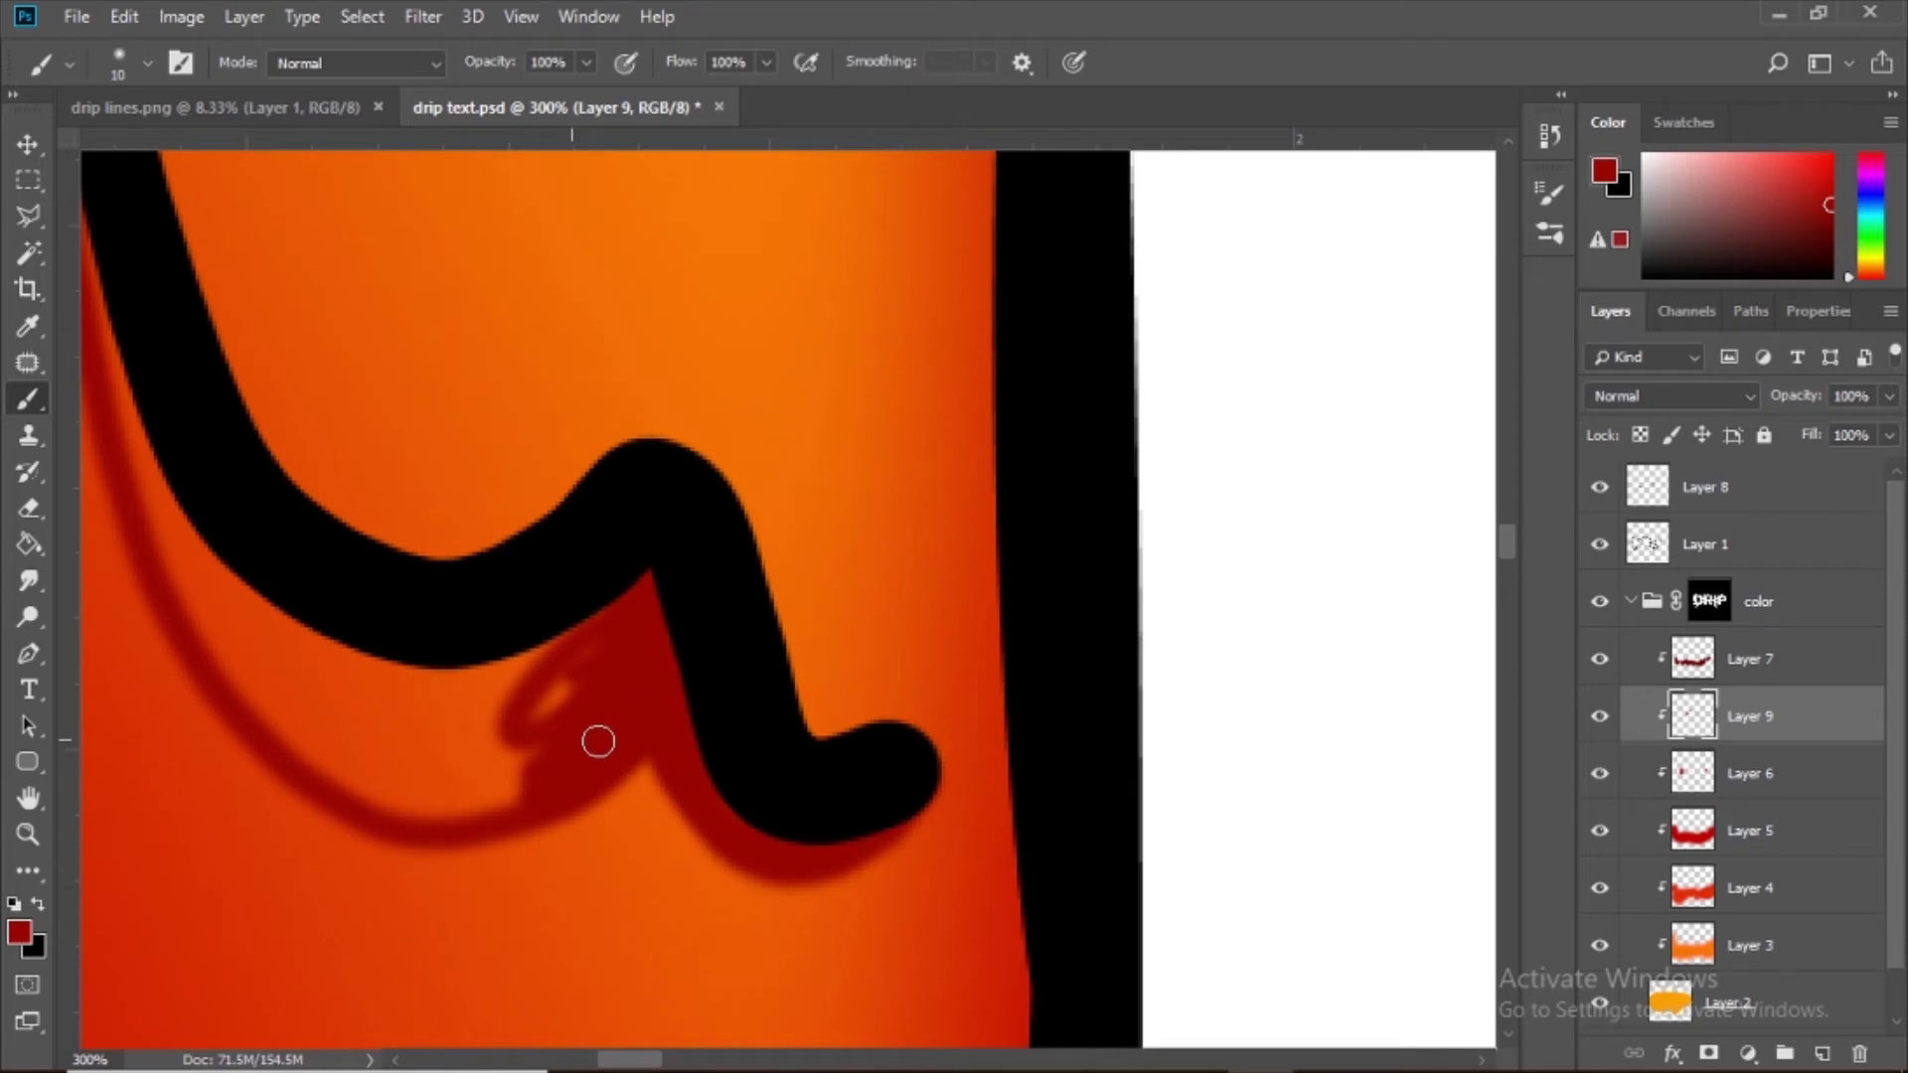
{"action": "mouse_move", "coordinate": [395, 808]}
{"action": "left_mouse_down"}
{"action": "mouse_move", "coordinate": [516, 724]}
{"action": "mouse_move", "coordinate": [566, 646]}
{"action": "left_mouse_up"}
{"action": "left_click_drag", "start_coordinate": [545, 646], "coordinate": [831, 762]}
{"action": "left_click_drag", "start_coordinate": [366, 299], "coordinate": [504, 768]}
{"action": "mouse_move", "coordinate": [678, 881]}
{"action": "left_mouse_down"}
{"action": "mouse_move", "coordinate": [630, 894]}
{"action": "mouse_move", "coordinate": [617, 820]}
{"action": "left_mouse_up"}
{"action": "scroll", "coordinate": [703, 875], "scroll_direction": "down", "scroll_amount": 5}
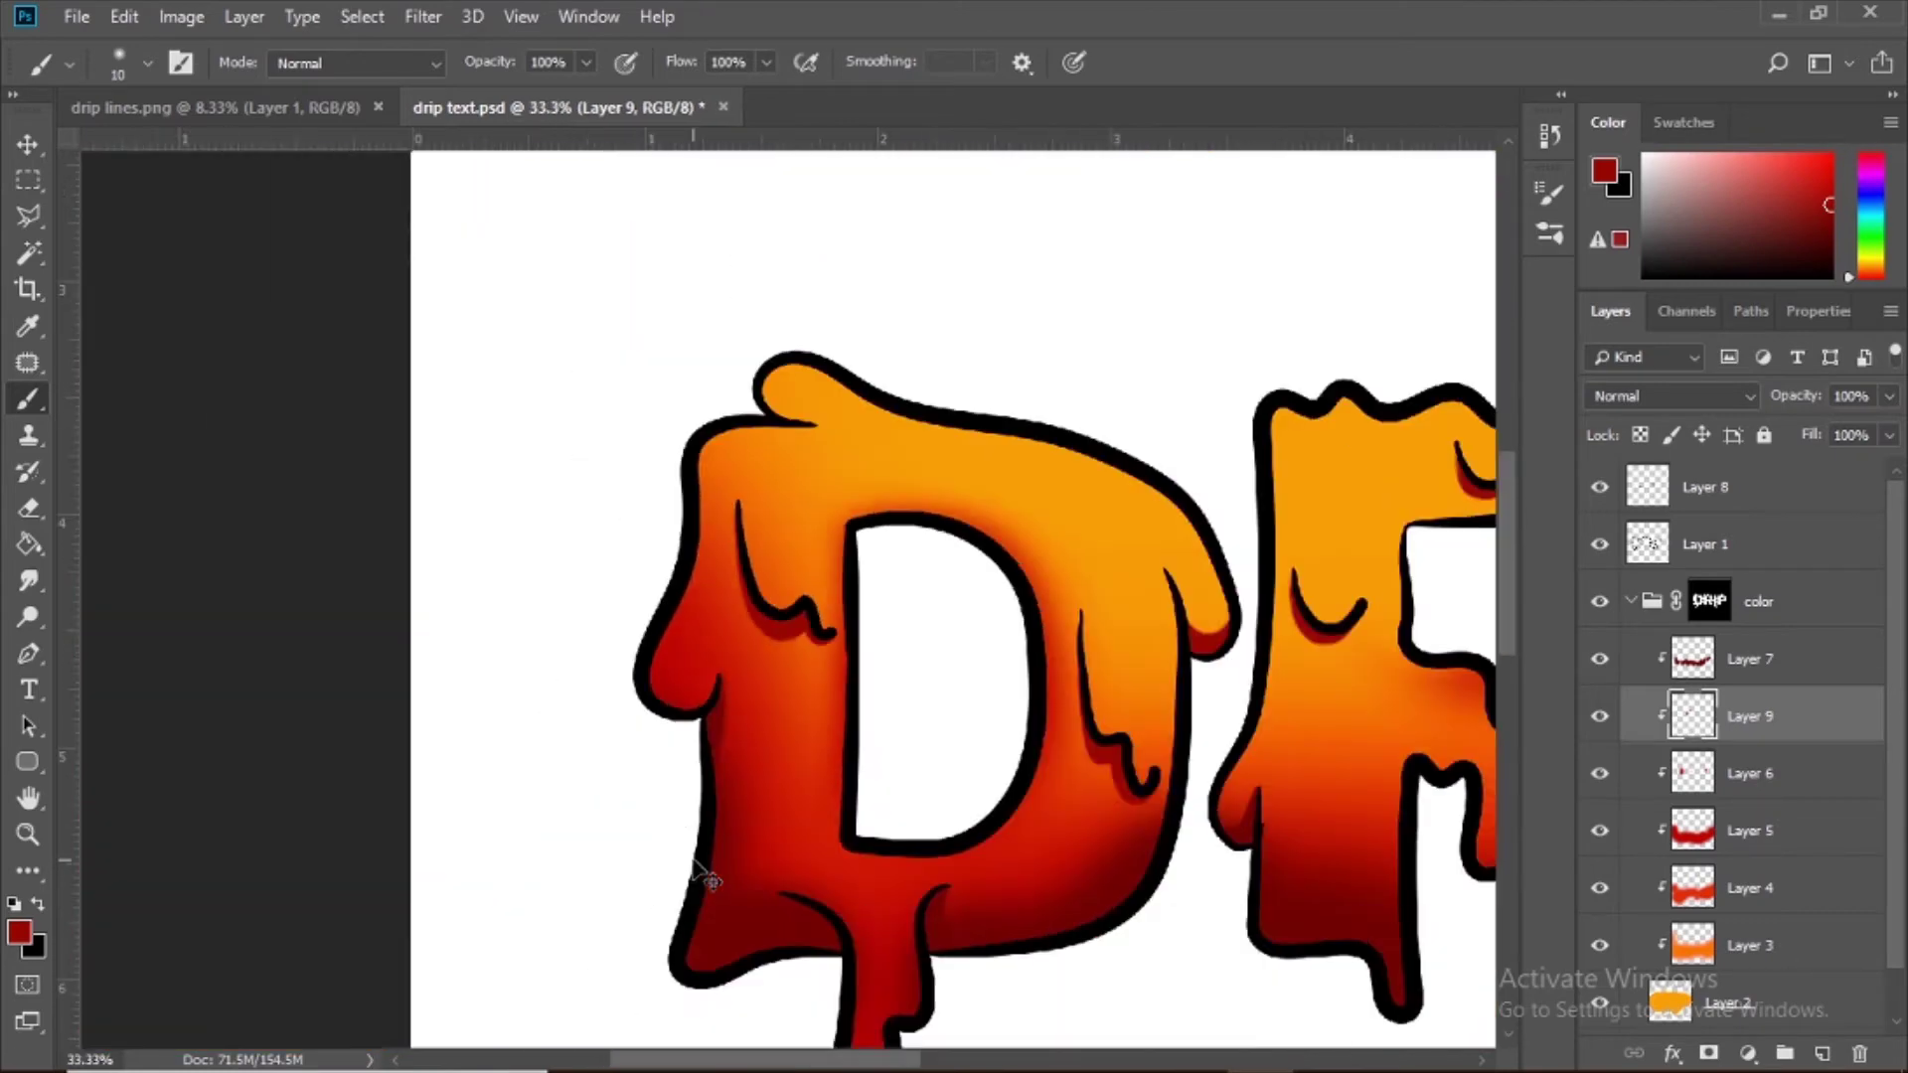
Step: Paint a deep red shadow beneath the long curved drip line on the P's left side with the 20 px brush
{"action": "left_click_drag", "start_coordinate": [999, 652], "coordinate": [217, 665]}
{"action": "mouse_move", "coordinate": [1065, 664]}
{"action": "left_mouse_down"}
{"action": "mouse_move", "coordinate": [393, 526]}
{"action": "mouse_move", "coordinate": [698, 442]}
{"action": "mouse_move", "coordinate": [729, 393]}
{"action": "left_mouse_up"}
{"action": "key", "text": "ctrl+plus"}
{"action": "key", "text": "ctrl+plus"}
{"action": "key", "text": "ctrl+plus"}
{"action": "key", "text": "ctrl+plus"}
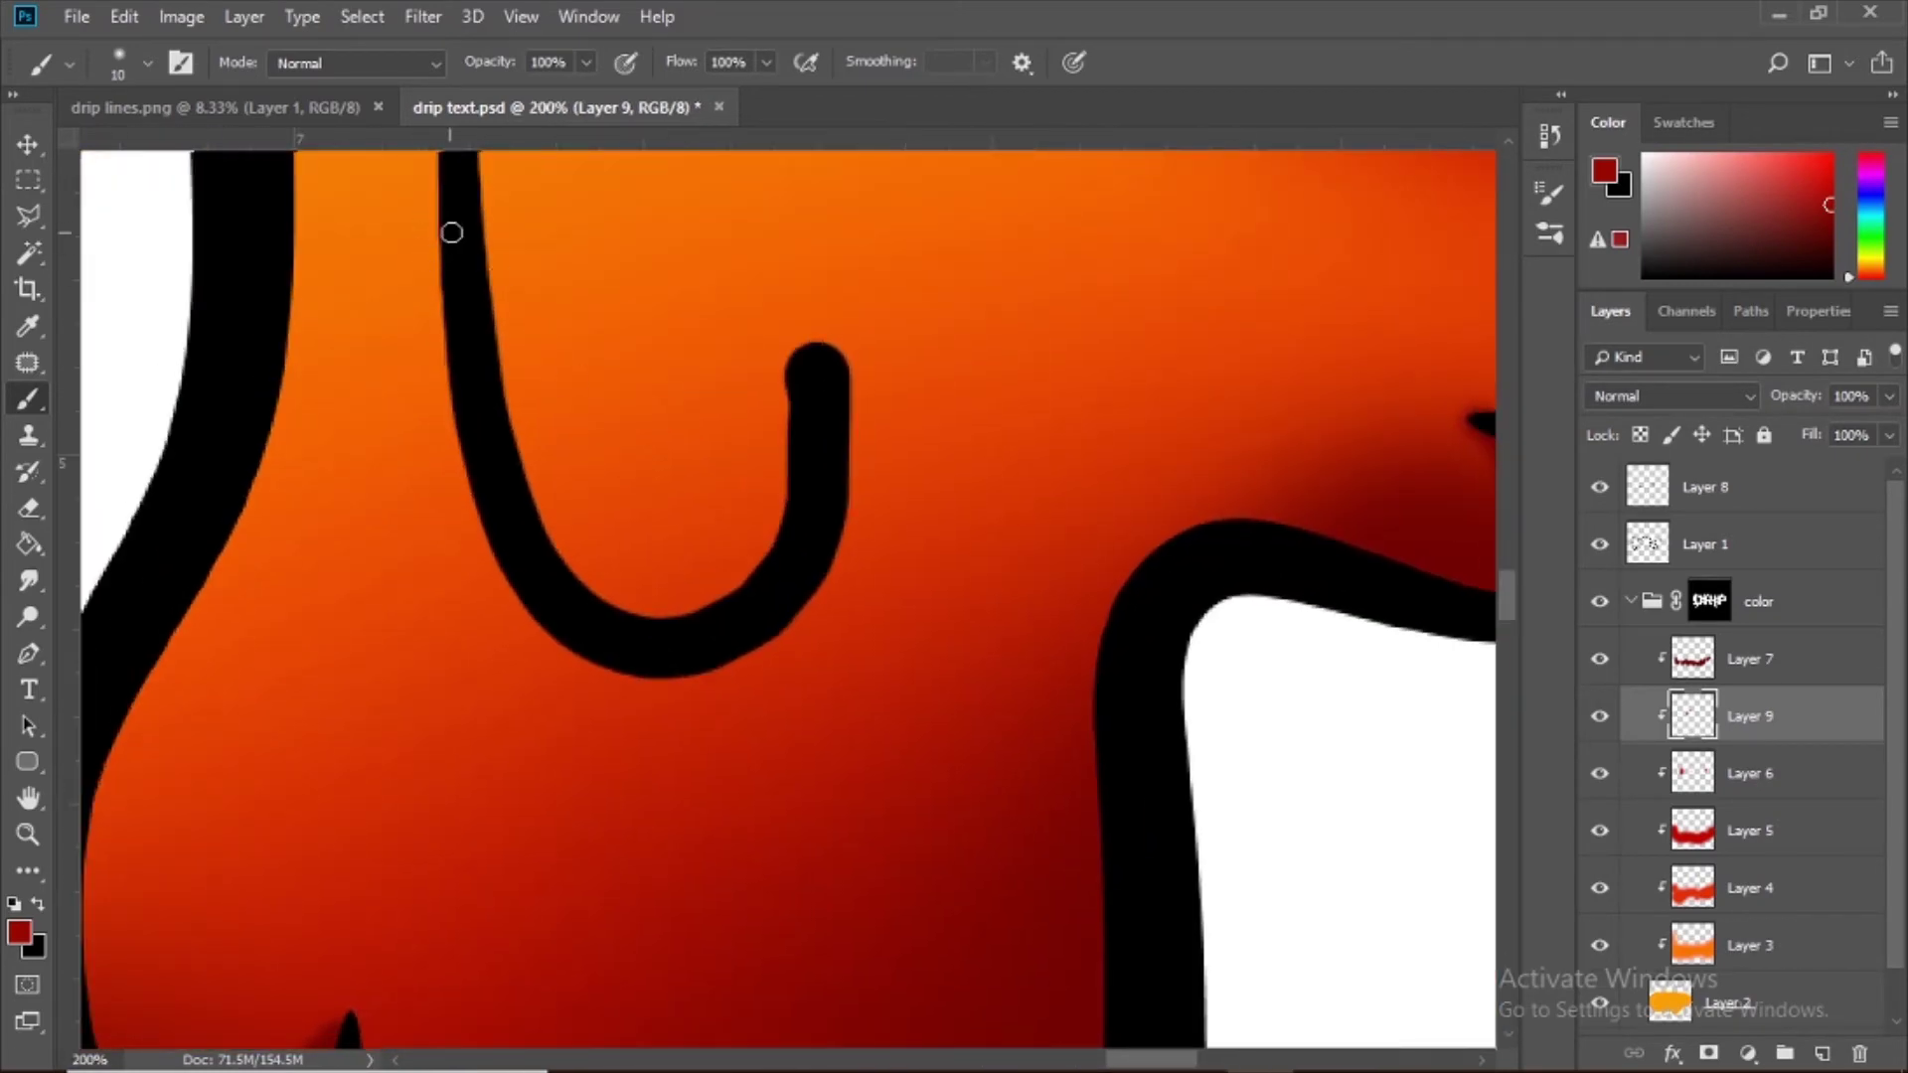
{"action": "mouse_move", "coordinate": [450, 176]}
{"action": "left_mouse_down"}
{"action": "mouse_move", "coordinate": [474, 562]}
{"action": "mouse_move", "coordinate": [598, 735]}
{"action": "mouse_move", "coordinate": [763, 652]}
{"action": "left_mouse_up"}
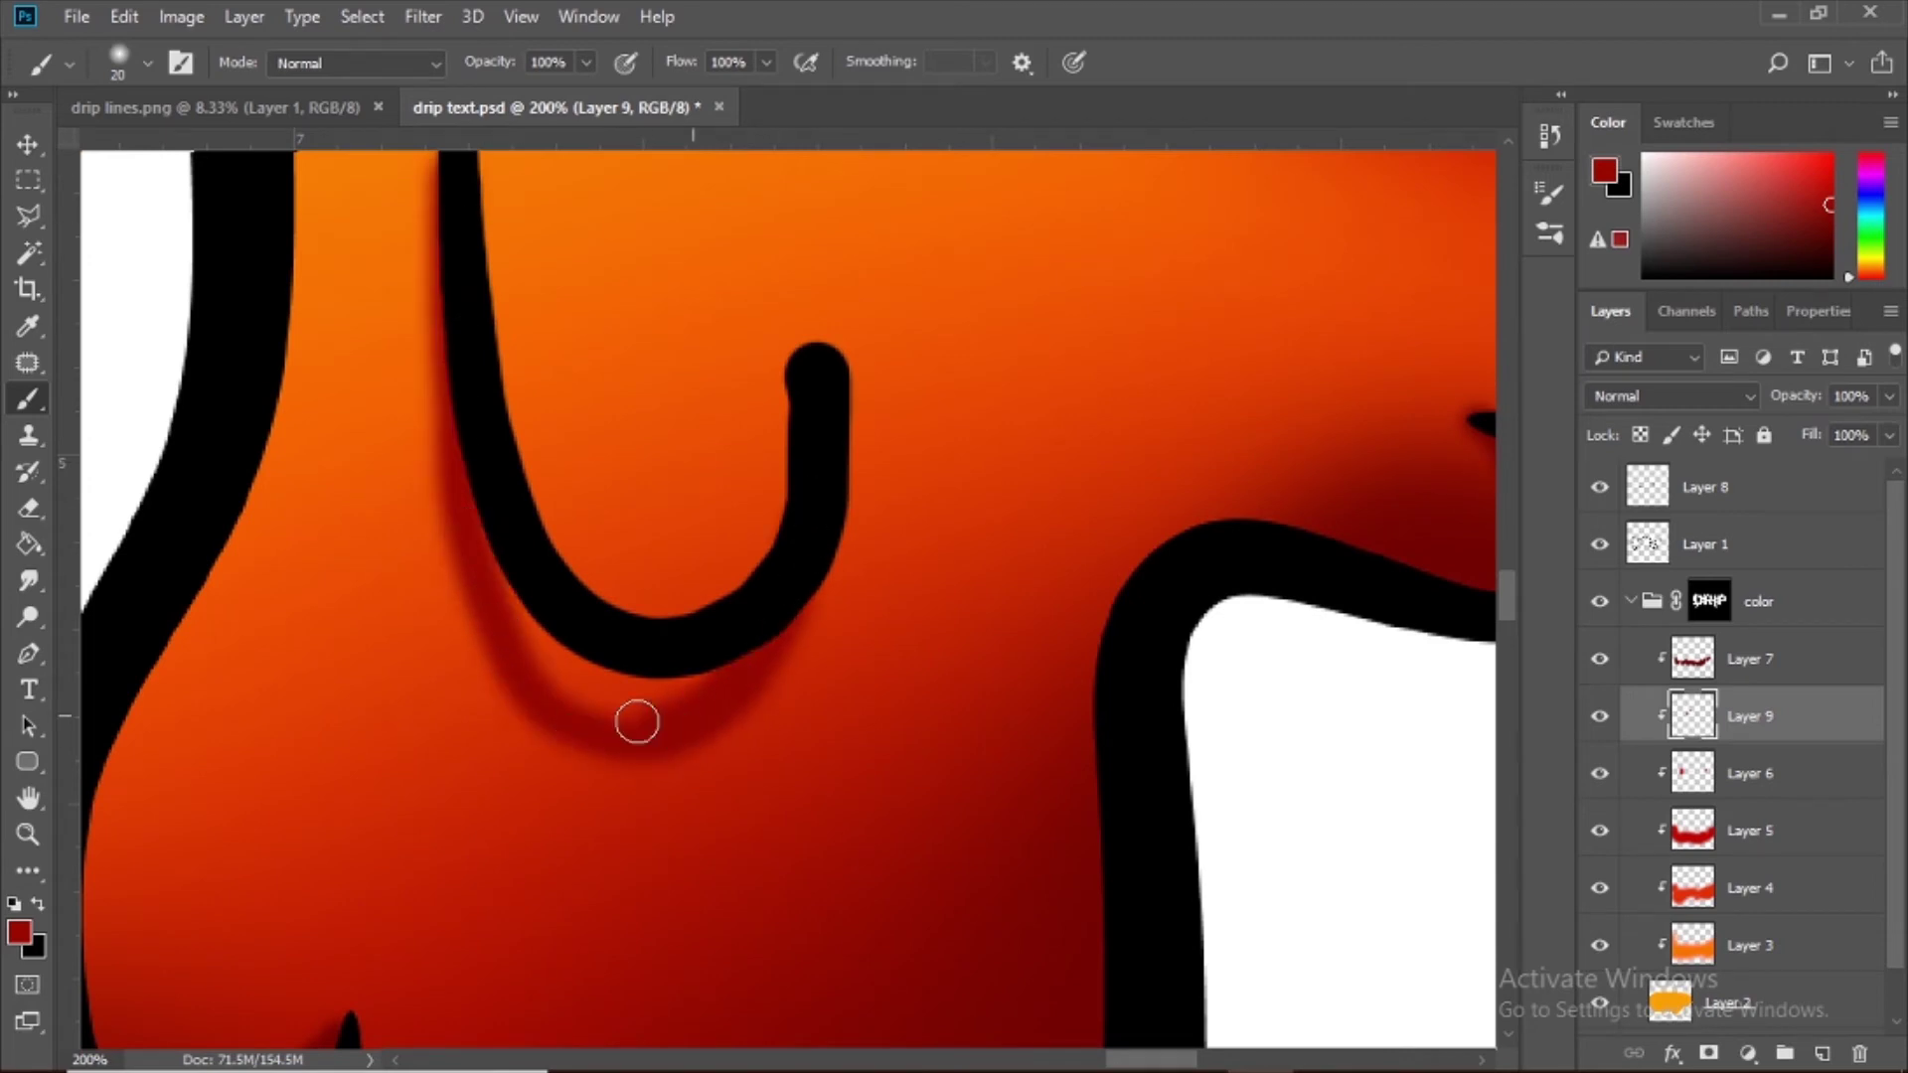
{"action": "left_click_drag", "start_coordinate": [637, 722], "coordinate": [705, 670]}
{"action": "mouse_move", "coordinate": [506, 644]}
{"action": "left_mouse_down"}
{"action": "mouse_move", "coordinate": [796, 652]}
{"action": "mouse_move", "coordinate": [821, 502]}
{"action": "left_mouse_up"}
{"action": "mouse_move", "coordinate": [639, 596]}
{"action": "left_mouse_down"}
{"action": "mouse_move", "coordinate": [643, 753]}
{"action": "mouse_move", "coordinate": [691, 883]}
{"action": "left_mouse_up"}
Step: Paint a deep red shadow around the small drip below the P's opening
{"action": "left_click_drag", "start_coordinate": [1264, 628], "coordinate": [358, 602]}
{"action": "scroll", "coordinate": [357, 602], "scroll_direction": "up", "scroll_amount": 3}
{"action": "mouse_move", "coordinate": [435, 392]}
{"action": "left_mouse_down"}
{"action": "mouse_move", "coordinate": [822, 609]}
{"action": "mouse_move", "coordinate": [1041, 375]}
{"action": "mouse_move", "coordinate": [716, 405]}
{"action": "mouse_move", "coordinate": [809, 517]}
{"action": "left_mouse_up"}
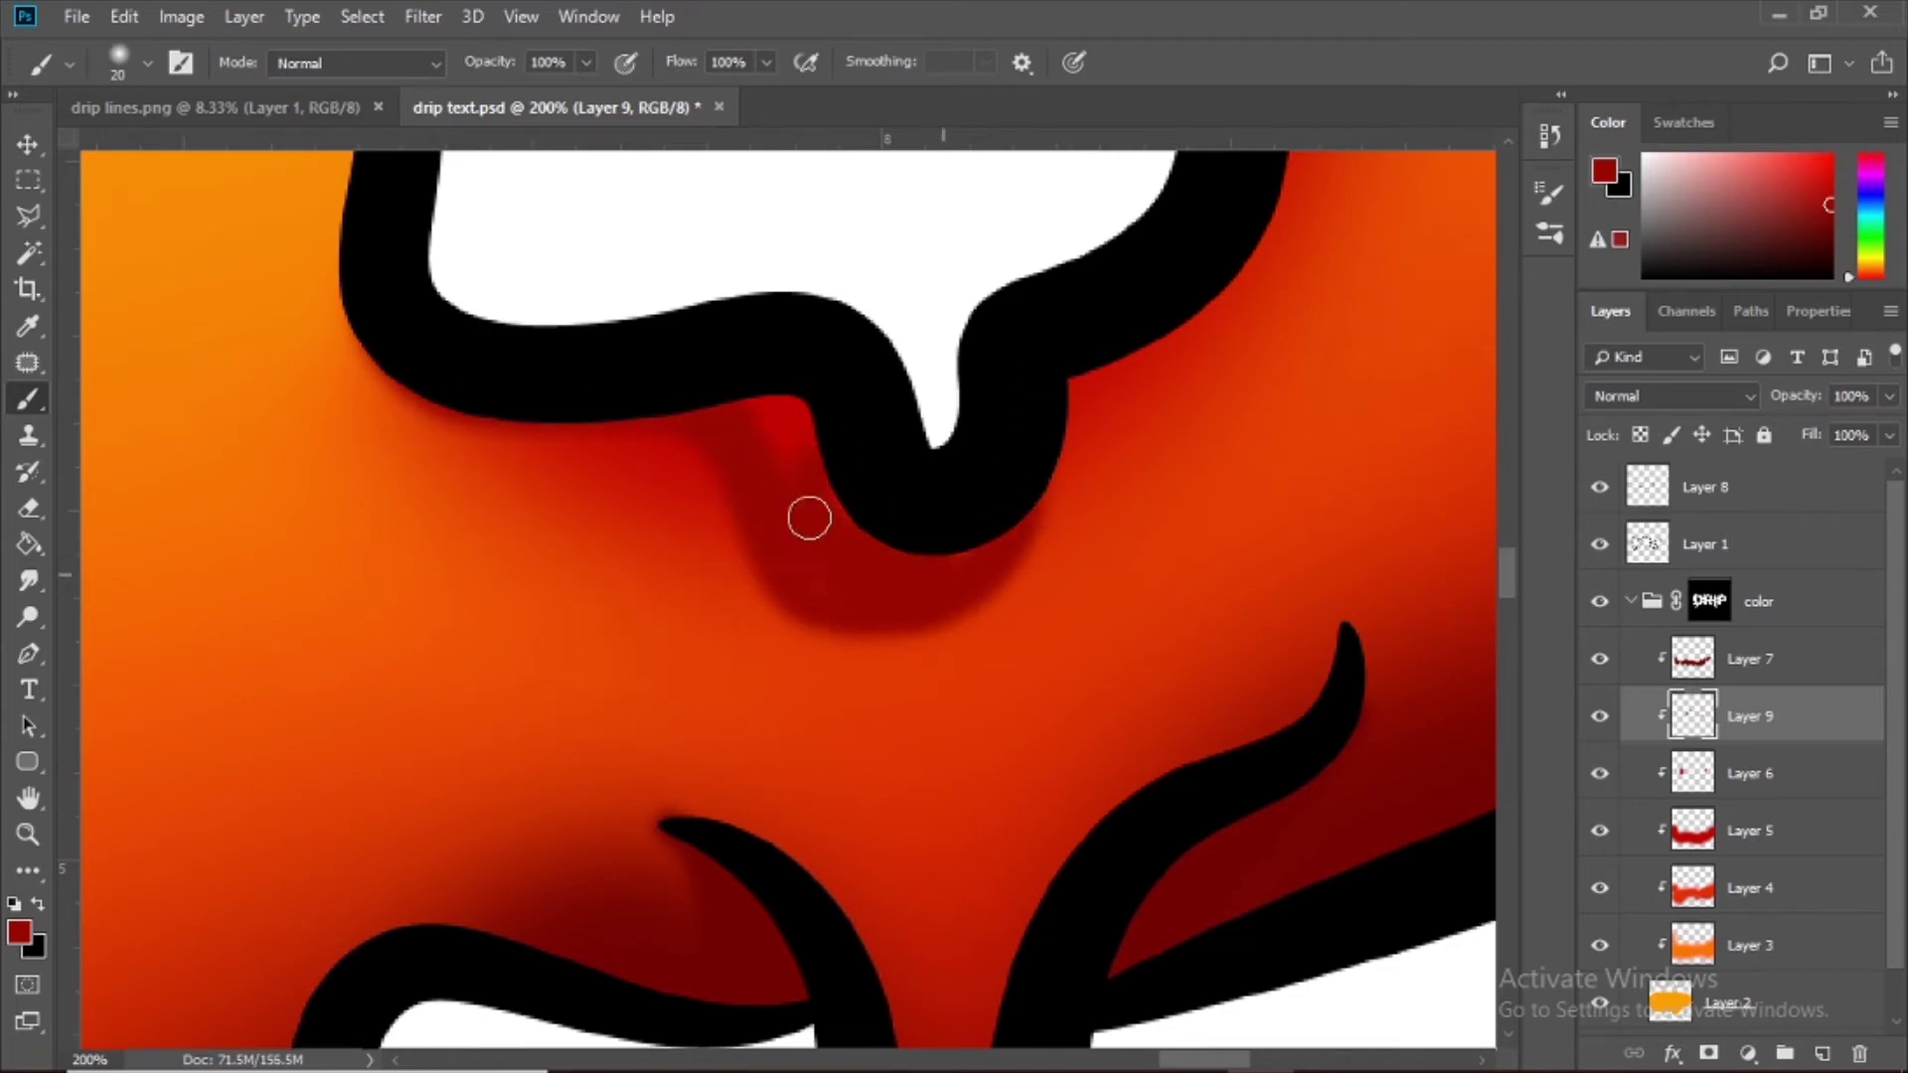
{"action": "left_click_drag", "start_coordinate": [648, 435], "coordinate": [472, 407]}
Step: Paint a deep red shadow inside the base of the P's rounded outer right drip
{"action": "key", "text": "ctrl+minus"}
{"action": "key", "text": "ctrl+minus"}
{"action": "key", "text": "ctrl+minus"}
{"action": "key", "text": "ctrl+minus"}
{"action": "key", "text": "ctrl+plus"}
{"action": "key", "text": "ctrl+plus"}
{"action": "key", "text": "ctrl+plus"}
{"action": "key", "text": "ctrl+plus"}
{"action": "left_click_drag", "start_coordinate": [843, 490], "coordinate": [378, 159]}
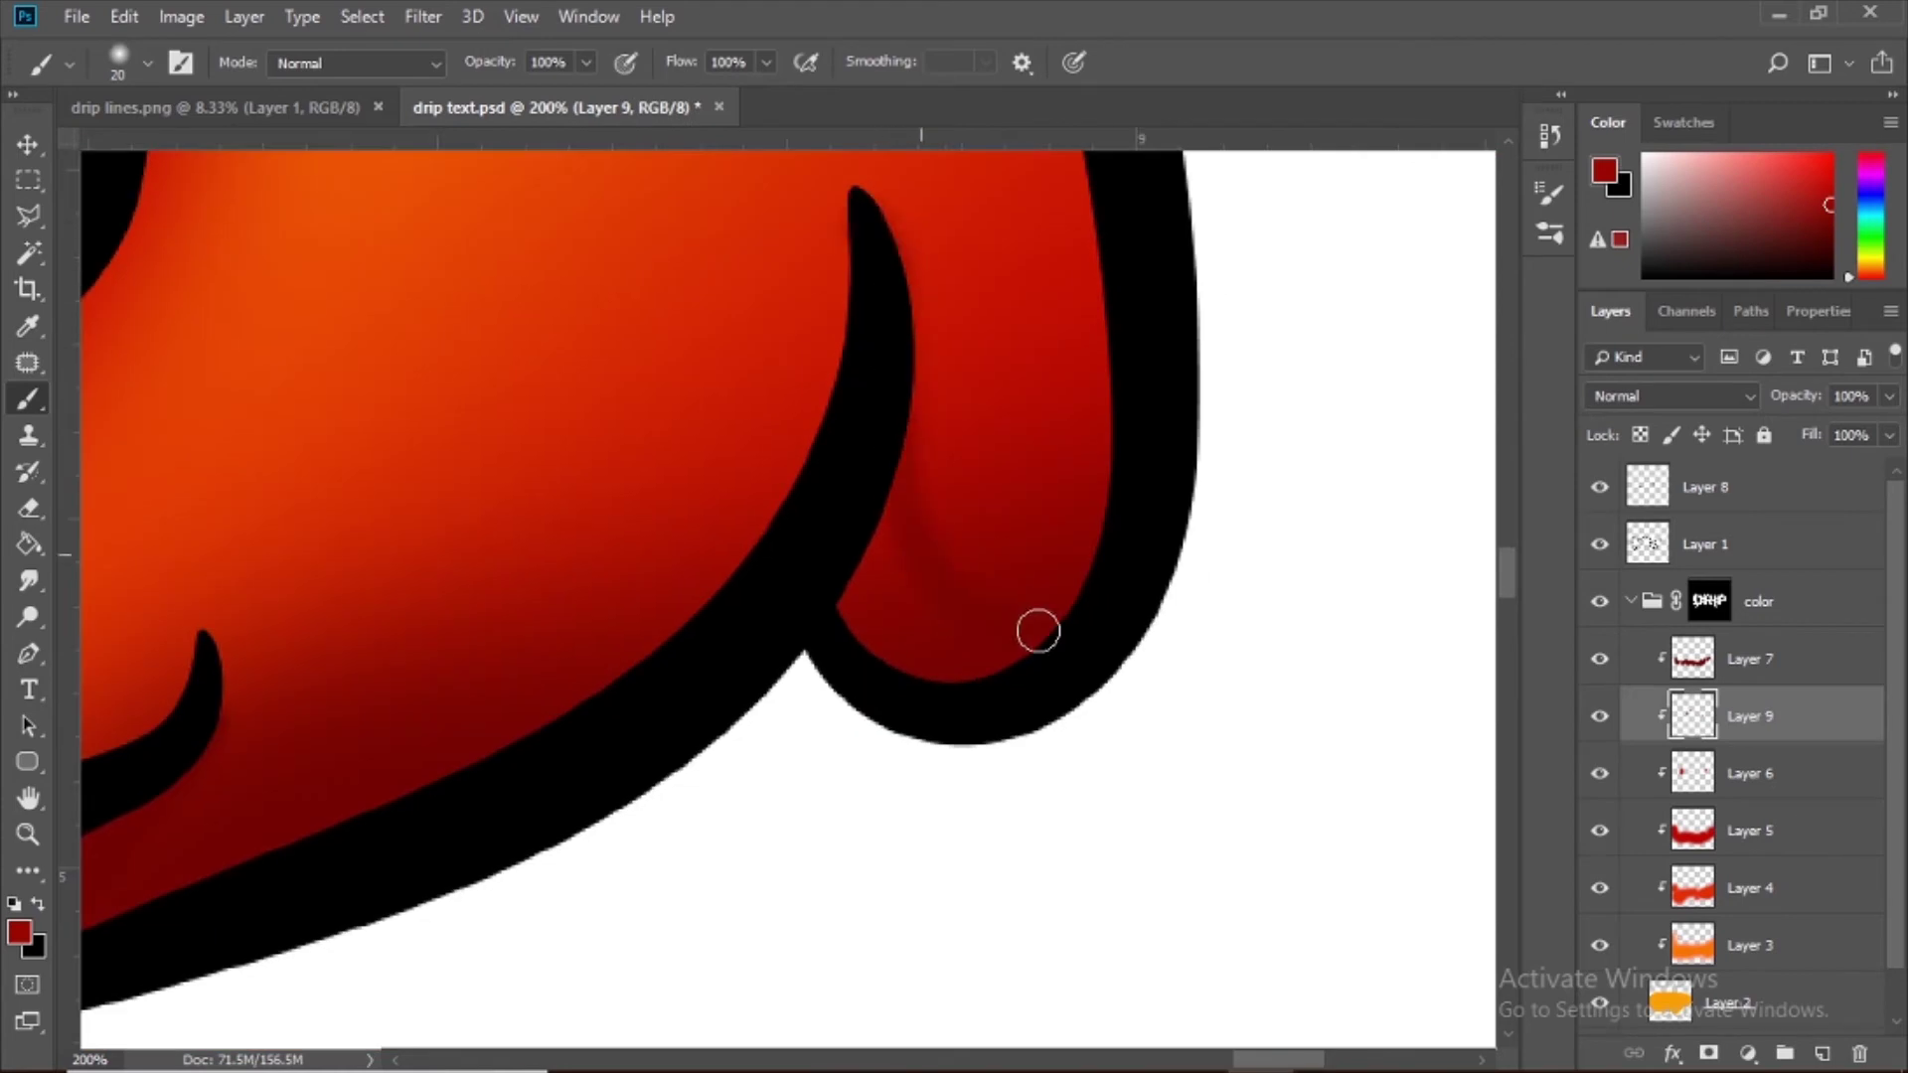
Step: Paint a deep red shadow beneath the wavy drip line right of the P's opening and erase the excess above it
{"action": "mouse_move", "coordinate": [556, 198]}
{"action": "left_mouse_down"}
{"action": "mouse_move", "coordinate": [639, 520]}
{"action": "mouse_move", "coordinate": [737, 669]}
{"action": "left_mouse_up"}
{"action": "mouse_move", "coordinate": [430, 383]}
{"action": "left_mouse_down"}
{"action": "mouse_move", "coordinate": [643, 715]}
{"action": "mouse_move", "coordinate": [1037, 699]}
{"action": "mouse_move", "coordinate": [822, 630]}
{"action": "mouse_move", "coordinate": [714, 687]}
{"action": "left_mouse_up"}
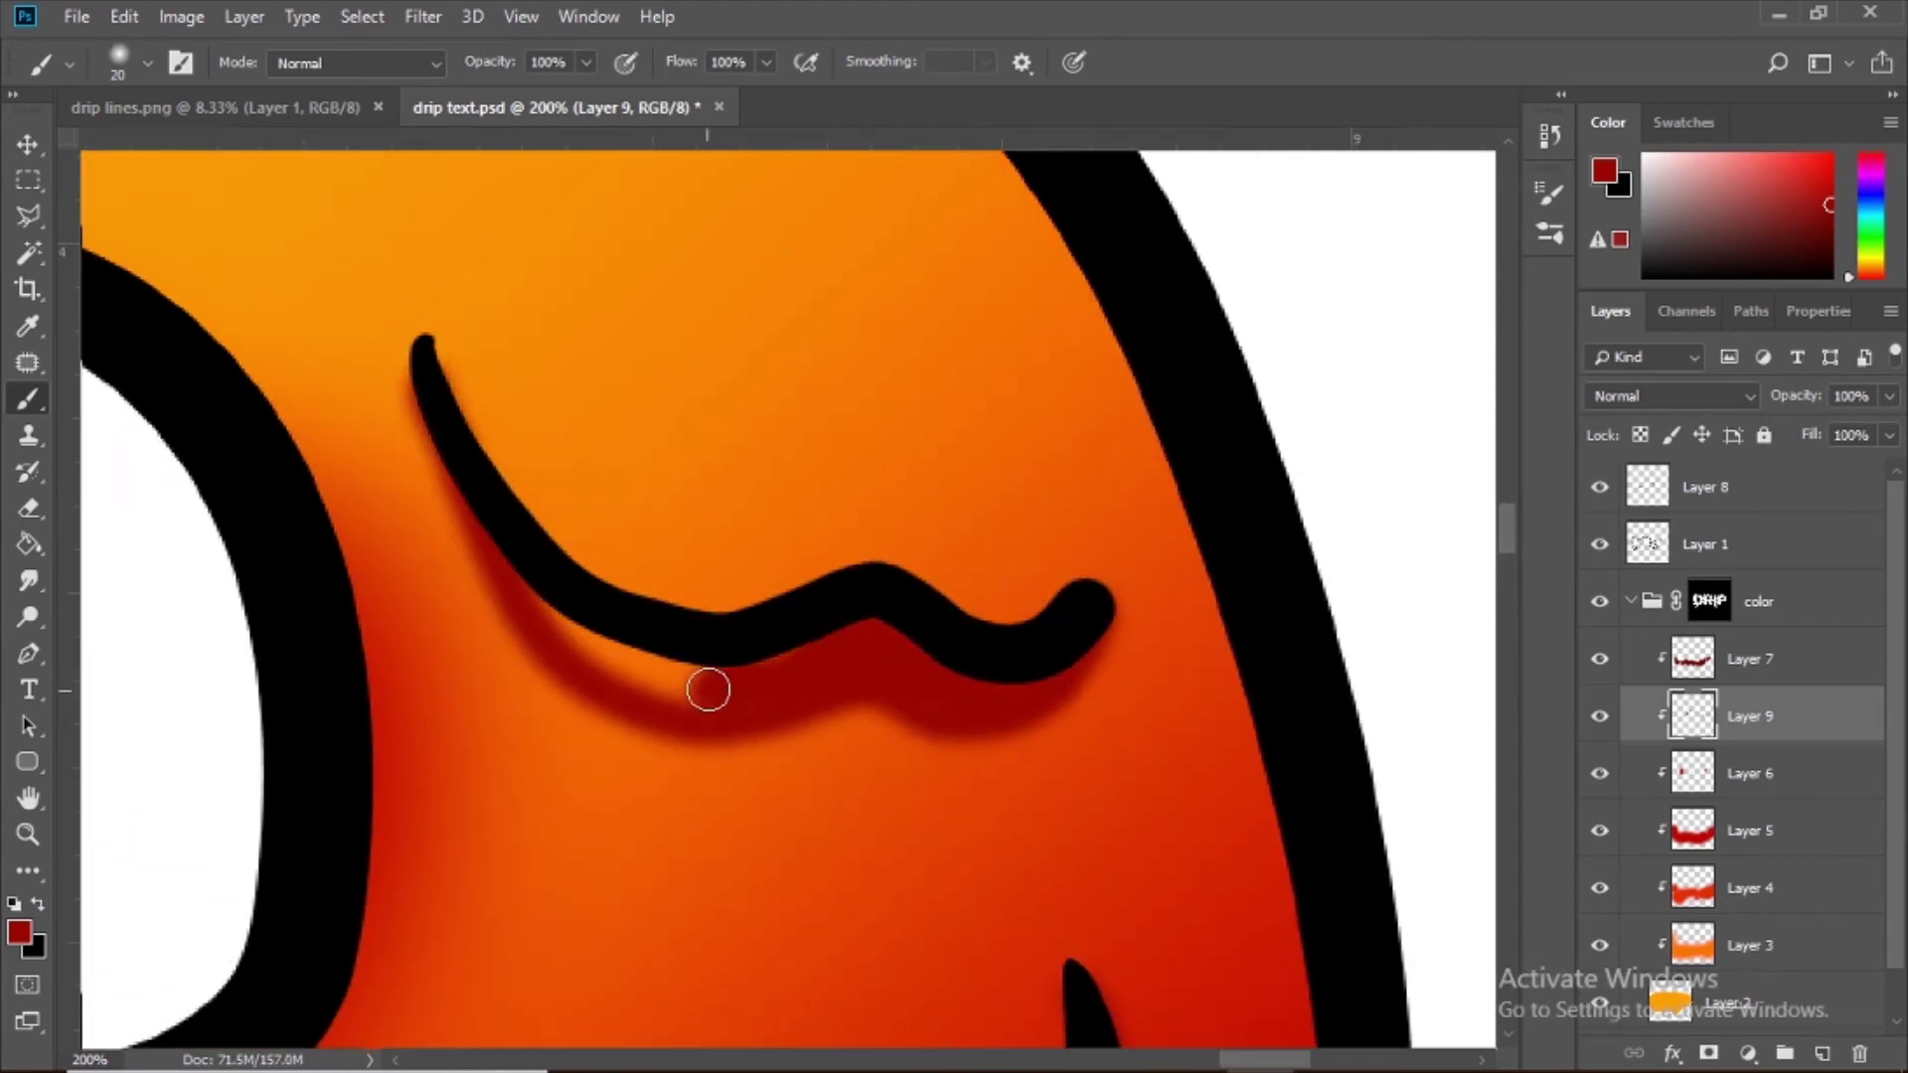
{"action": "key", "text": "e"}
{"action": "left_click_drag", "start_coordinate": [500, 265], "coordinate": [532, 408]}
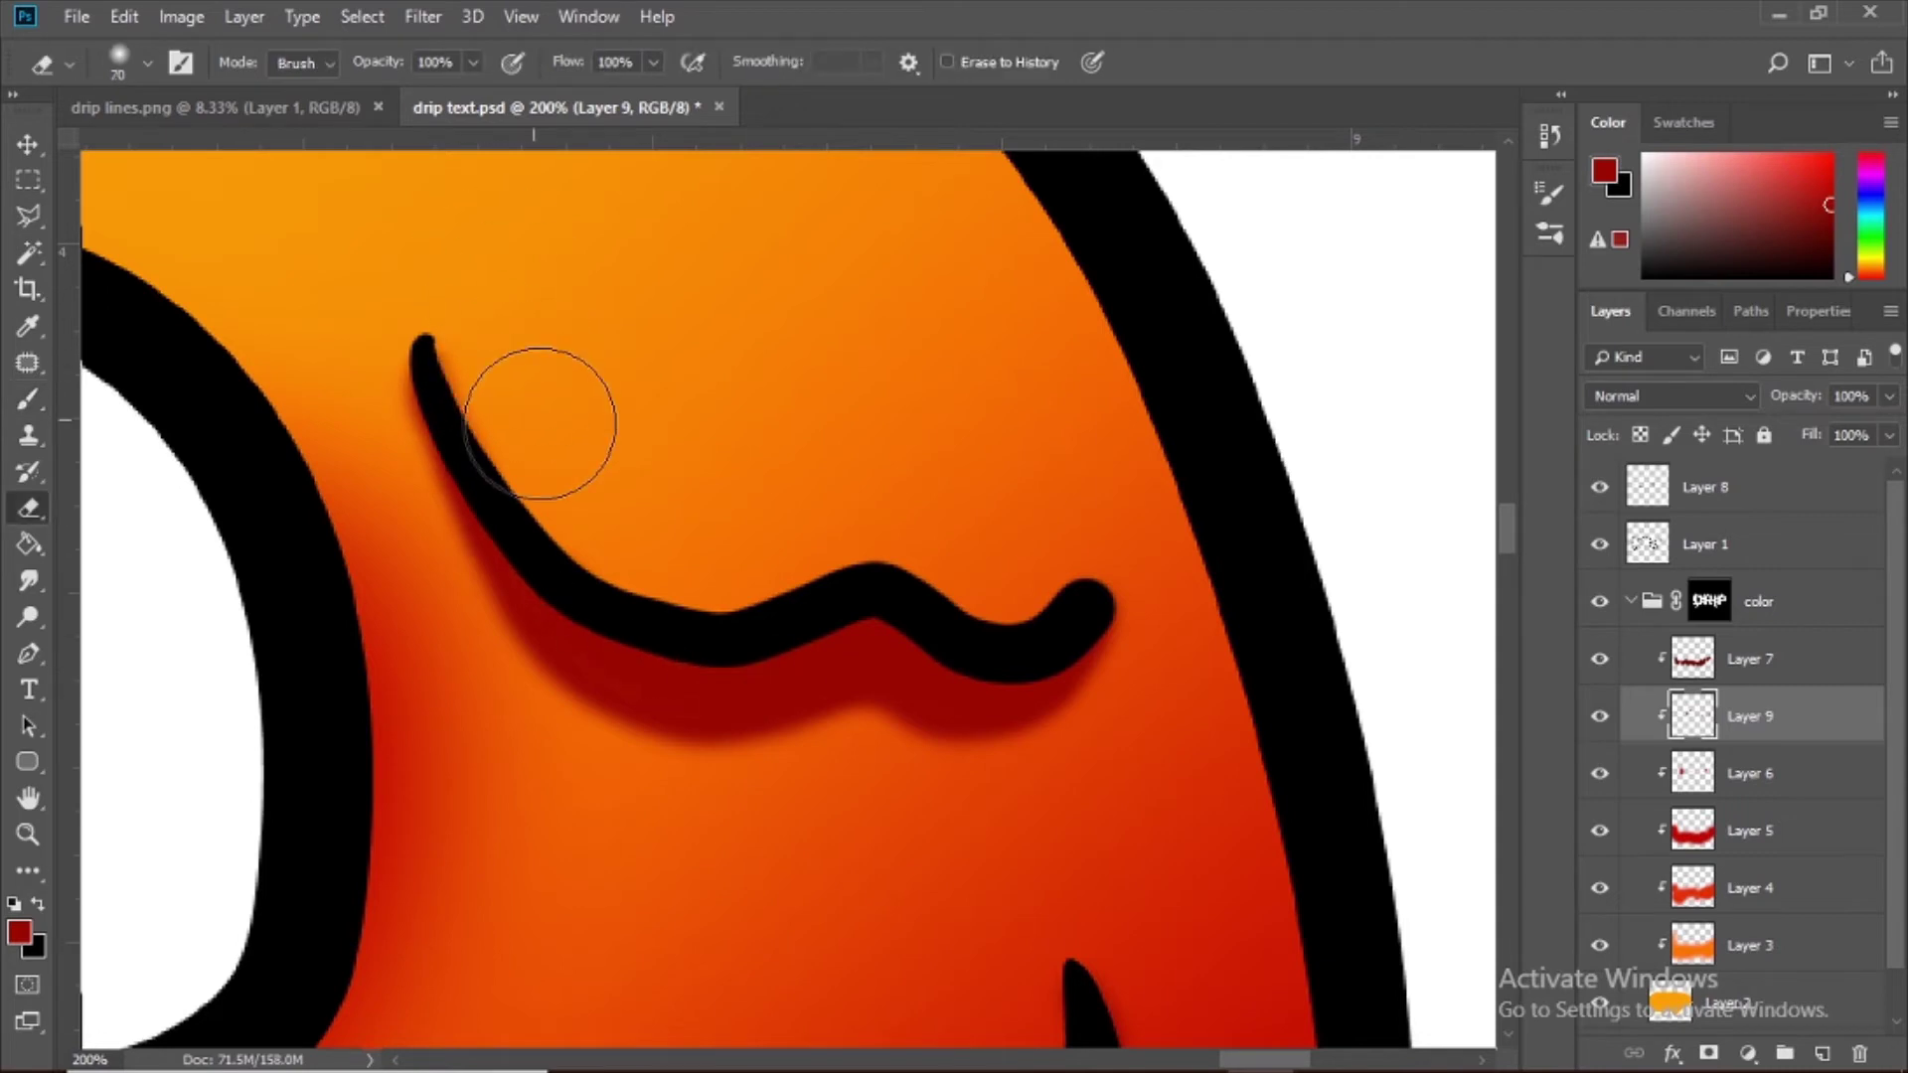
{"action": "left_click_drag", "start_coordinate": [296, 442], "coordinate": [600, 464]}
{"action": "key", "text": "b"}
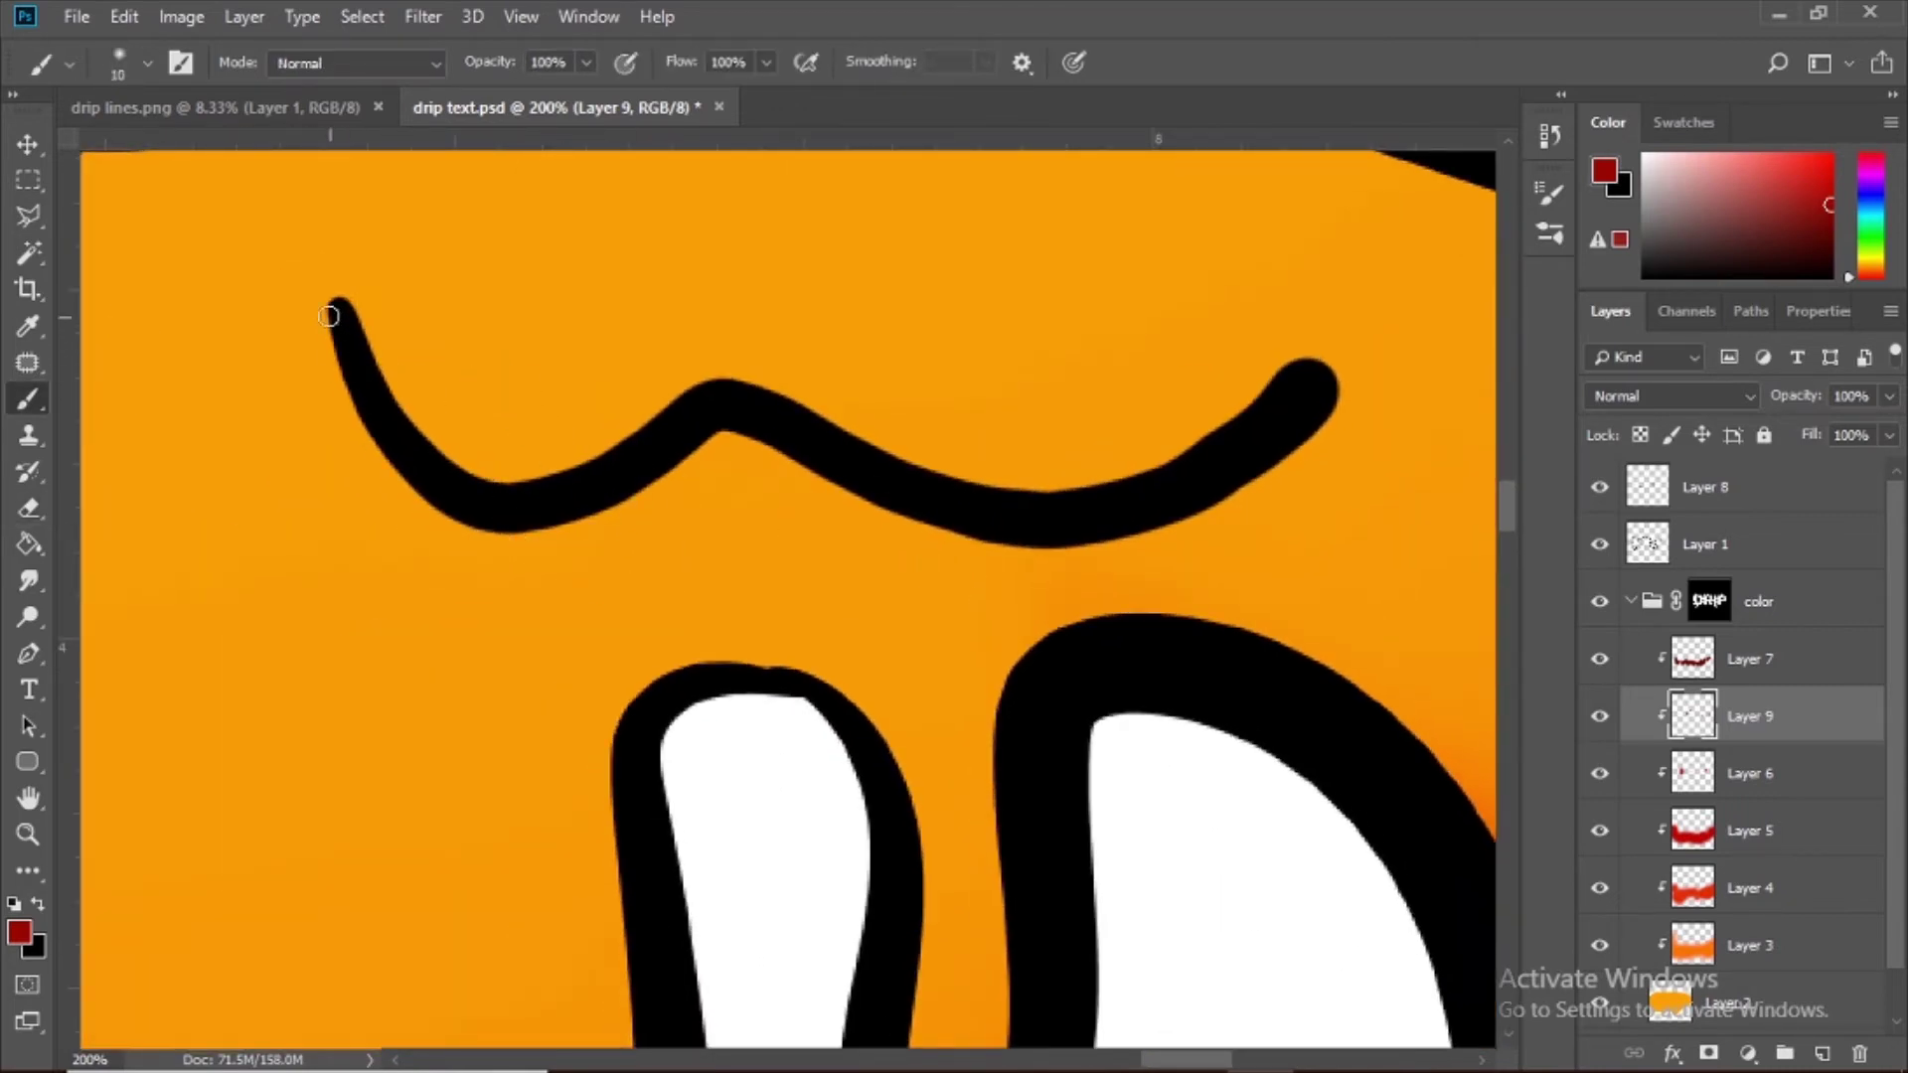
{"action": "left_click_drag", "start_coordinate": [341, 321], "coordinate": [349, 383]}
{"action": "key", "text": "ctrl+z"}
{"action": "key", "text": "ctrl+minus"}
{"action": "key", "text": "ctrl+minus"}
{"action": "key", "text": "ctrl+minus"}
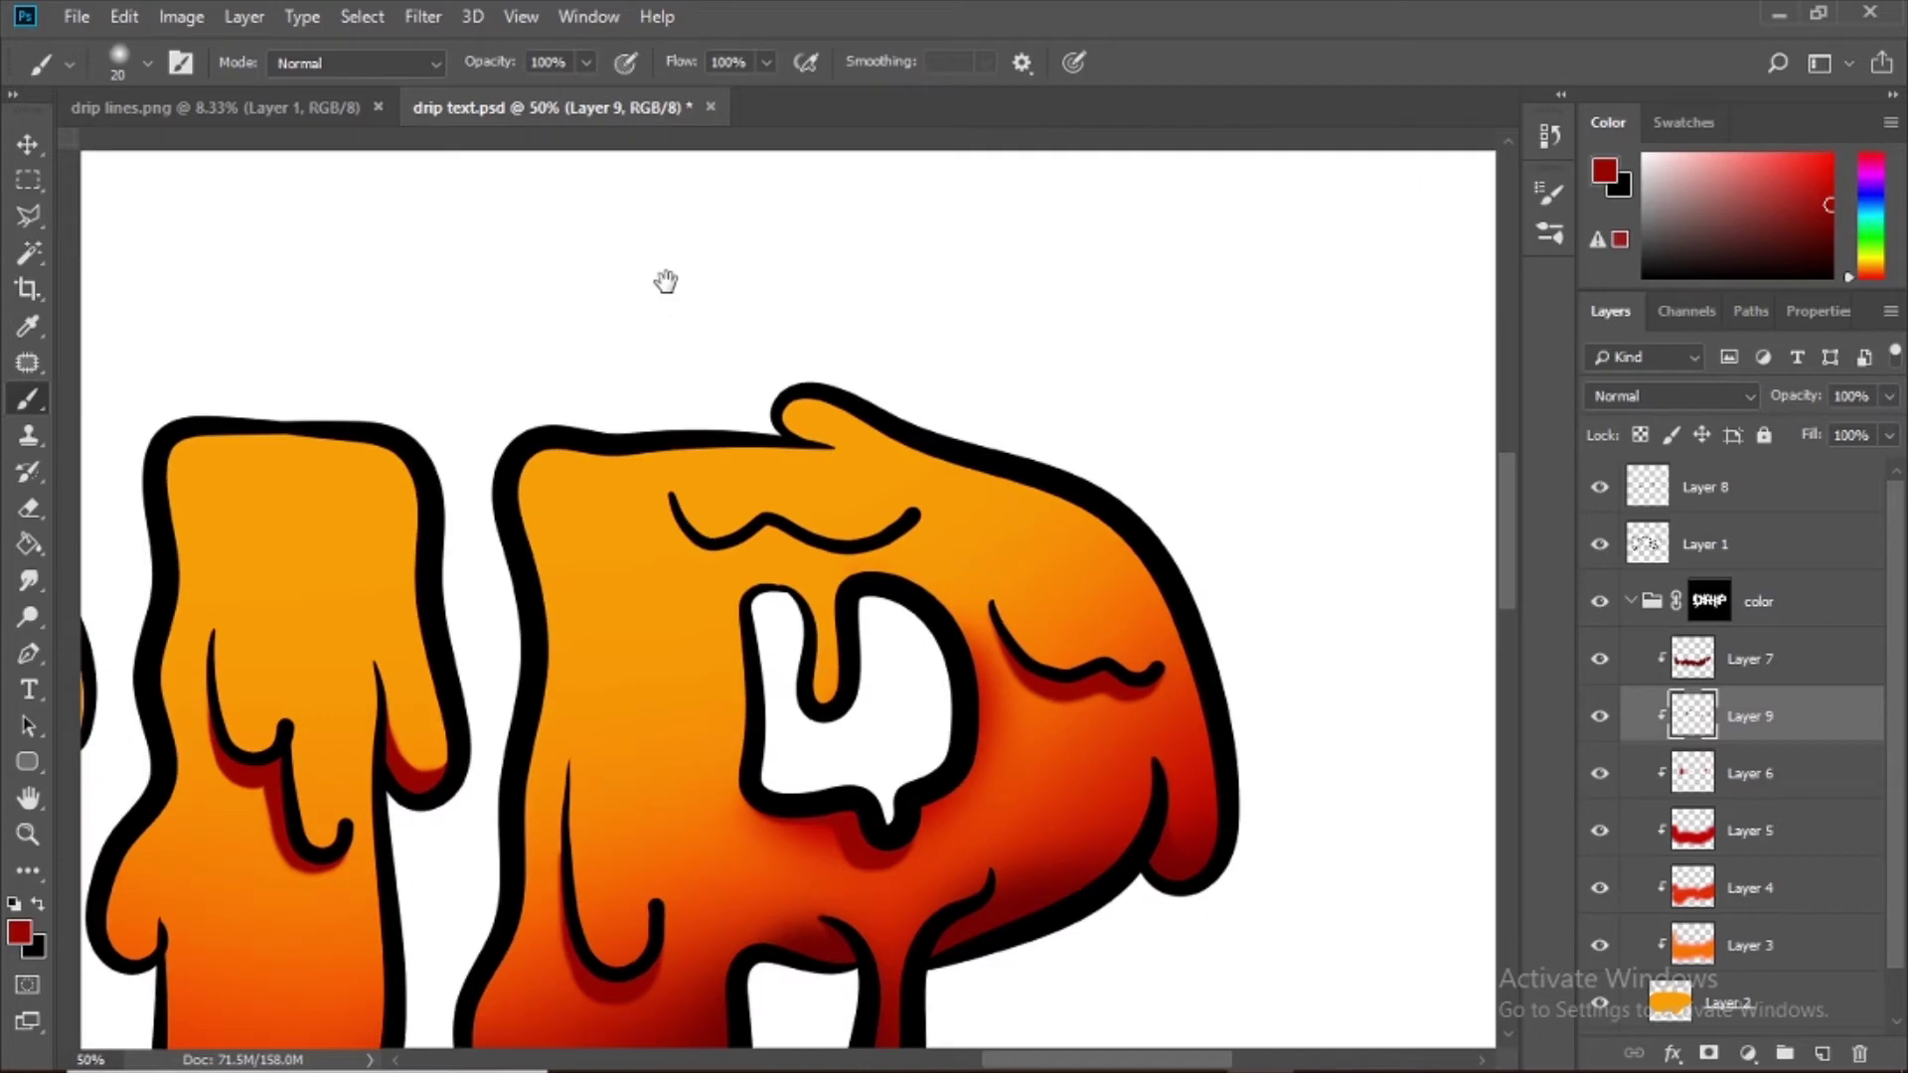
Step: Paint a sampled orange-red shadow beneath the wavy drip line above the P's opening and erase the excess beside its left end
{"action": "left_click", "coordinate": [736, 796], "text": "alt"}
{"action": "key", "text": "ctrl+plus"}
{"action": "key", "text": "ctrl+plus"}
{"action": "key", "text": "ctrl+plus"}
{"action": "key", "text": "ctrl+plus"}
{"action": "left_click_drag", "start_coordinate": [537, 537], "coordinate": [817, 1034]}
{"action": "mouse_move", "coordinate": [396, 352]}
{"action": "left_mouse_down"}
{"action": "mouse_move", "coordinate": [525, 701]}
{"action": "mouse_move", "coordinate": [847, 652]}
{"action": "mouse_move", "coordinate": [430, 452]}
{"action": "left_mouse_up"}
{"action": "mouse_move", "coordinate": [728, 718]}
{"action": "left_mouse_down"}
{"action": "mouse_move", "coordinate": [295, 524]}
{"action": "mouse_move", "coordinate": [802, 613]}
{"action": "mouse_move", "coordinate": [980, 502]}
{"action": "mouse_move", "coordinate": [1213, 537]}
{"action": "mouse_move", "coordinate": [772, 584]}
{"action": "mouse_move", "coordinate": [560, 488]}
{"action": "mouse_move", "coordinate": [915, 567]}
{"action": "mouse_move", "coordinate": [1295, 404]}
{"action": "mouse_move", "coordinate": [1308, 447]}
{"action": "mouse_move", "coordinate": [618, 451]}
{"action": "left_mouse_up"}
{"action": "left_click_drag", "start_coordinate": [351, 407], "coordinate": [836, 652]}
{"action": "key", "text": "e"}
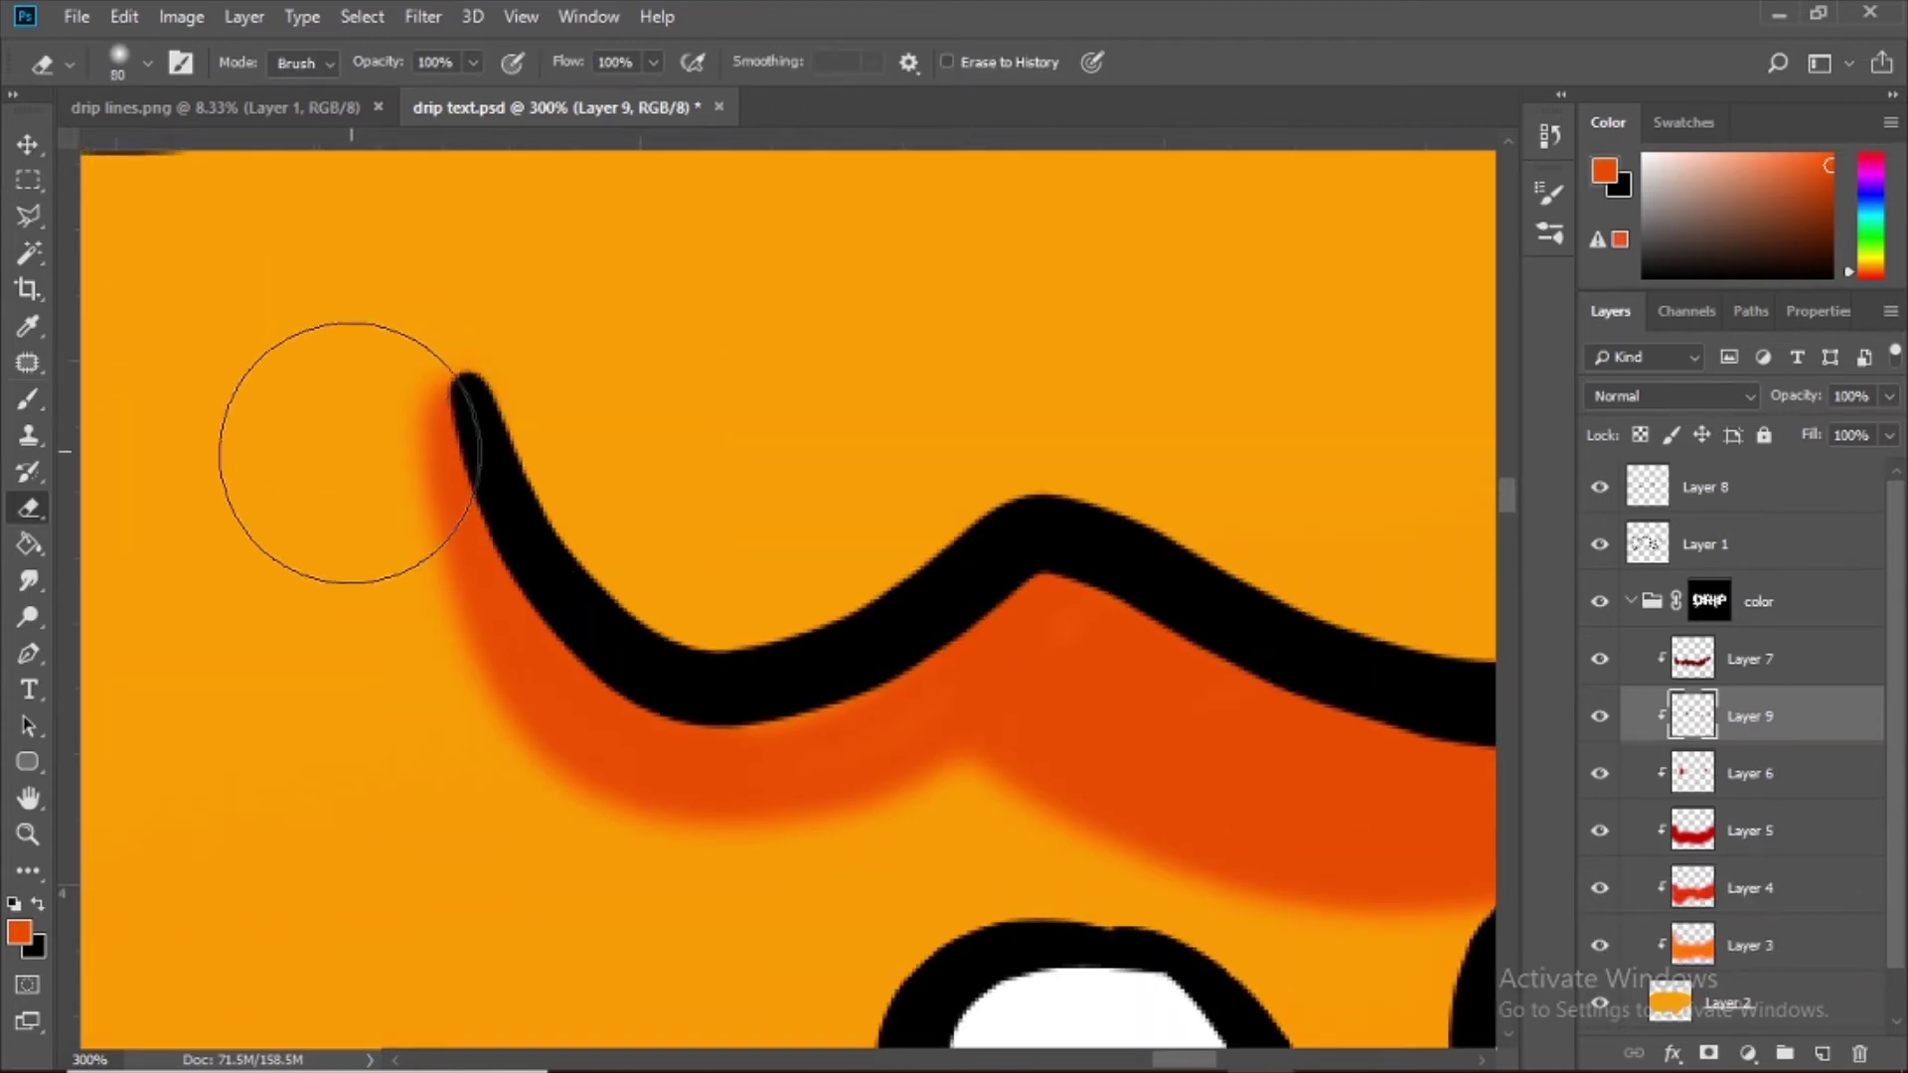
{"action": "left_click_drag", "start_coordinate": [341, 447], "coordinate": [290, 630]}
{"action": "key", "text": "ctrl+0"}
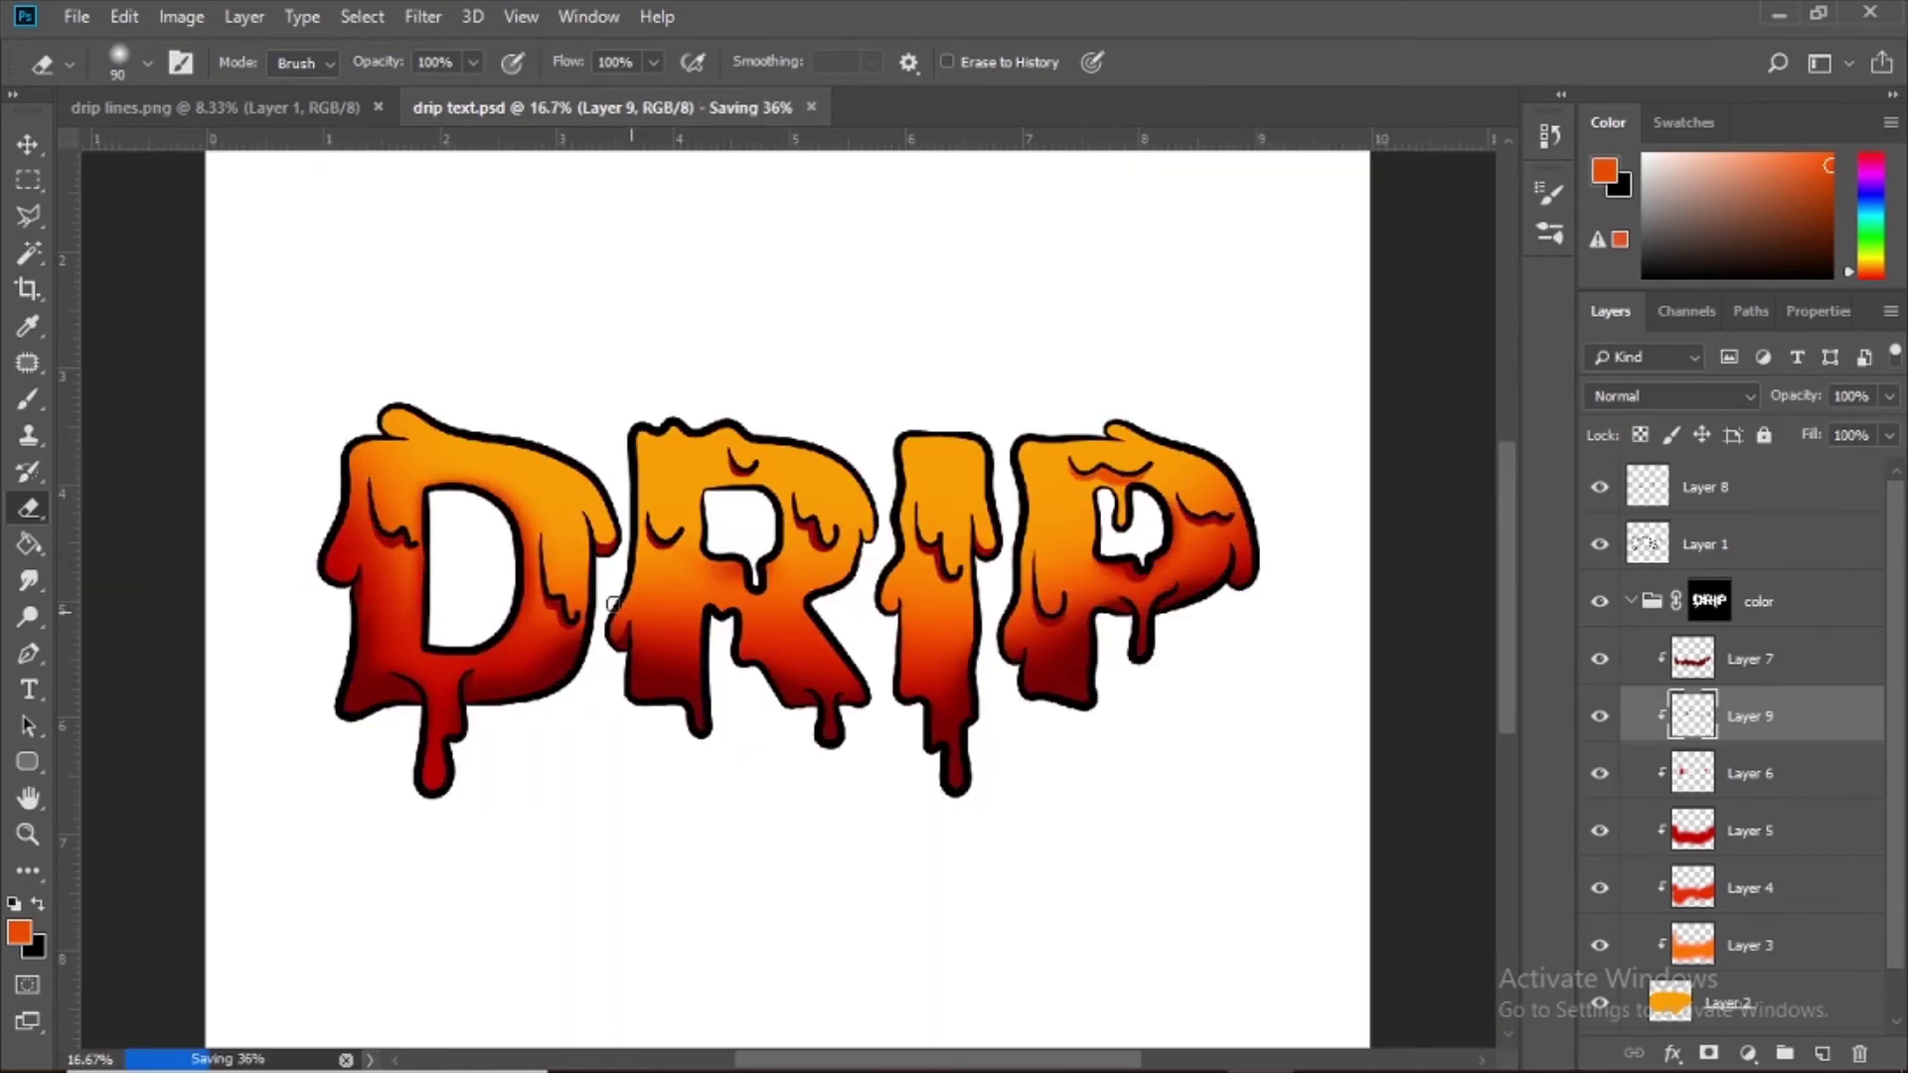
Step: Compare the lettering with and without the shadows on Layer 9 and set that layer's opacity to 65%
{"action": "scroll", "coordinate": [676, 651], "scroll_direction": "up", "scroll_amount": 1}
{"action": "left_click_drag", "start_coordinate": [664, 638], "coordinate": [700, 624]}
{"action": "left_click", "coordinate": [1599, 717]}
{"action": "left_click", "coordinate": [1599, 717]}
{"action": "left_click_drag", "start_coordinate": [1888, 398], "coordinate": [1842, 421]}
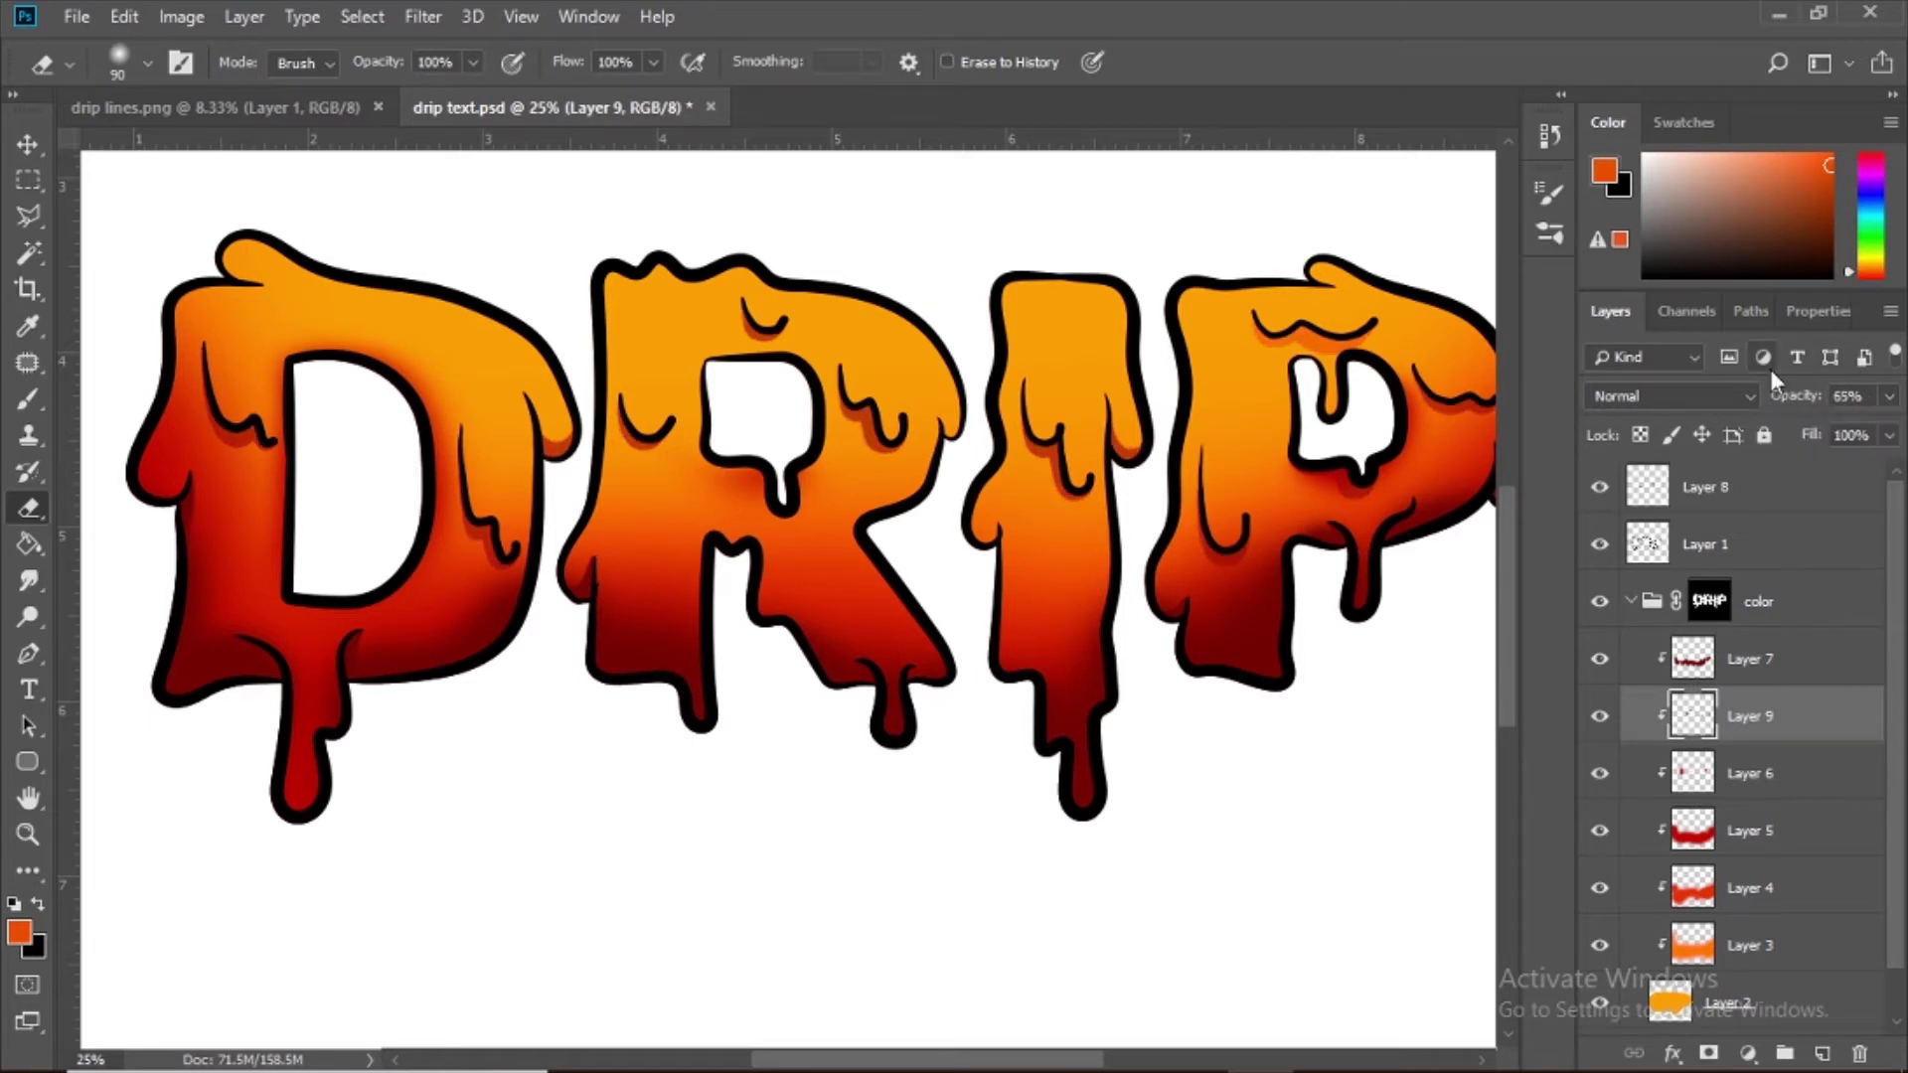
Step: Collapse the color group, group the line art layers Layer 1 and Layer 8, and merge that group into one layer
{"action": "left_click", "coordinate": [1631, 601]}
{"action": "left_click_drag", "start_coordinate": [1099, 630], "coordinate": [1353, 612]}
{"action": "left_click", "coordinate": [1741, 542]}
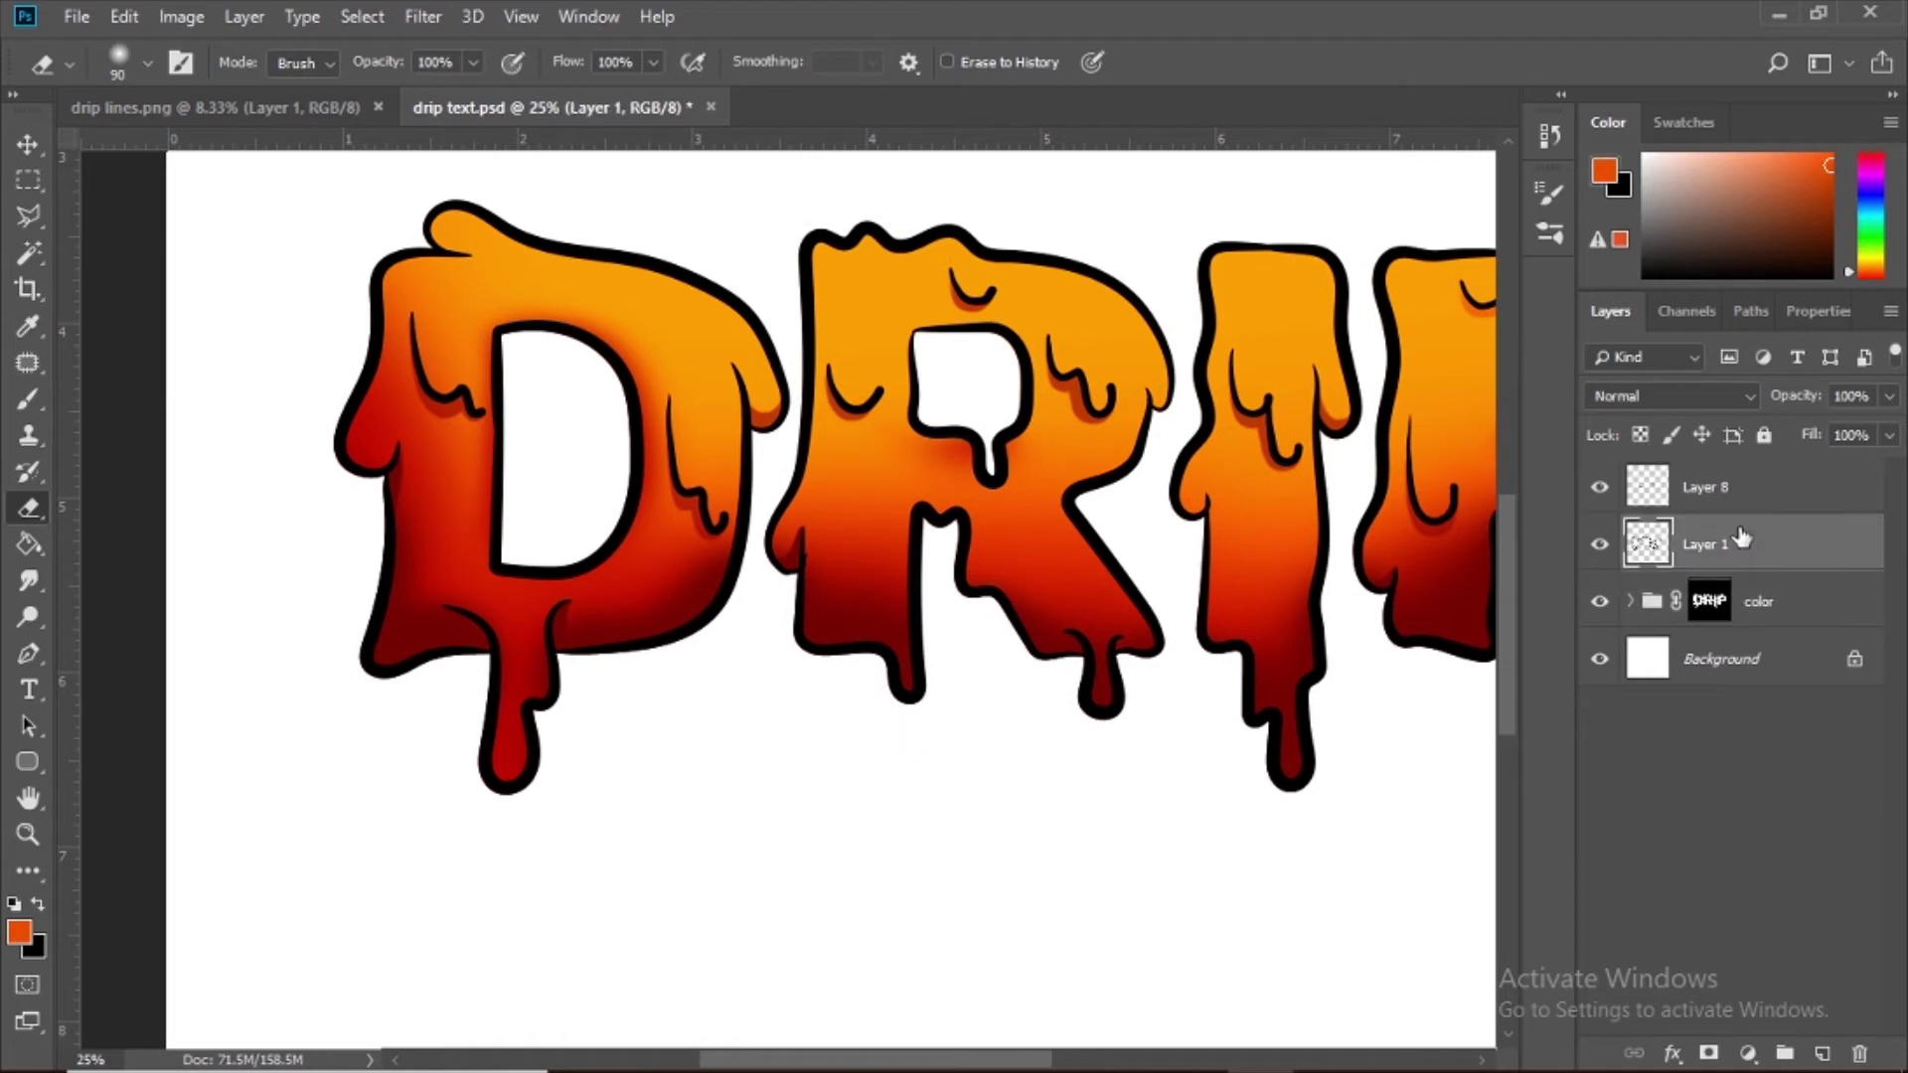
{"action": "key", "text": "ctrl+g"}
{"action": "key", "text": "ctrl+z"}
{"action": "left_click", "coordinate": [1694, 495], "text": "ctrl"}
{"action": "key", "text": "ctrl+g"}
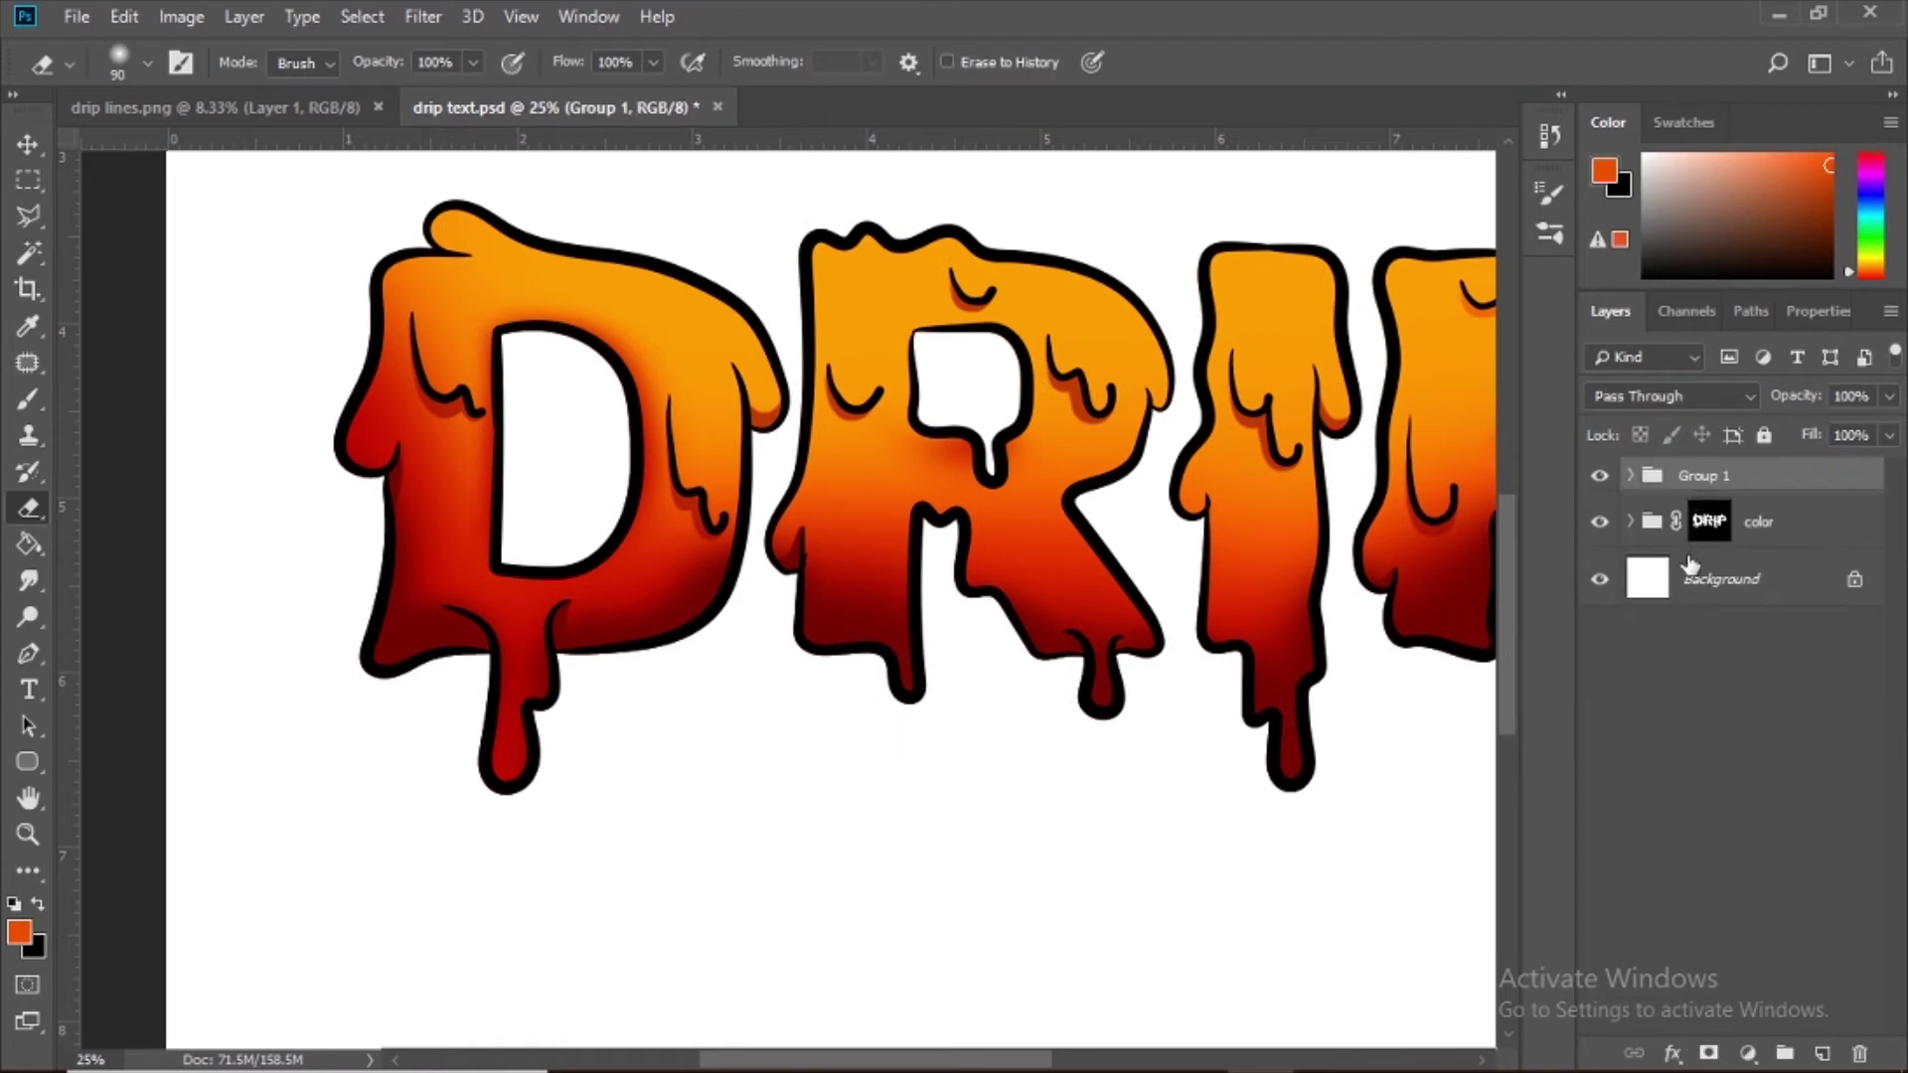
{"action": "right_click", "coordinate": [1721, 499]}
{"action": "left_click", "coordinate": [1746, 851]}
Step: Add a new layer and choose a hard round brush with black as the foreground color
{"action": "key", "text": "ctrl+shift+alt+n"}
{"action": "key", "text": "b"}
{"action": "key", "text": "x"}
{"action": "left_click", "coordinate": [129, 62]}
{"action": "double_click", "coordinate": [104, 283]}
Step: Move the new empty layer below the color group, directly above the Background
{"action": "key", "text": "ctrl+minus"}
{"action": "key", "text": "ctrl+minus"}
{"action": "key", "text": "ctrl+minus"}
{"action": "key", "text": "ctrl+plus"}
{"action": "key", "text": "ctrl+plus"}
{"action": "key", "text": "ctrl+plus"}
{"action": "key", "text": "ctrl+plus"}
{"action": "key", "text": "ctrl+plus"}
{"action": "key", "text": "ctrl+plus"}
{"action": "key", "text": "ctrl+plus"}
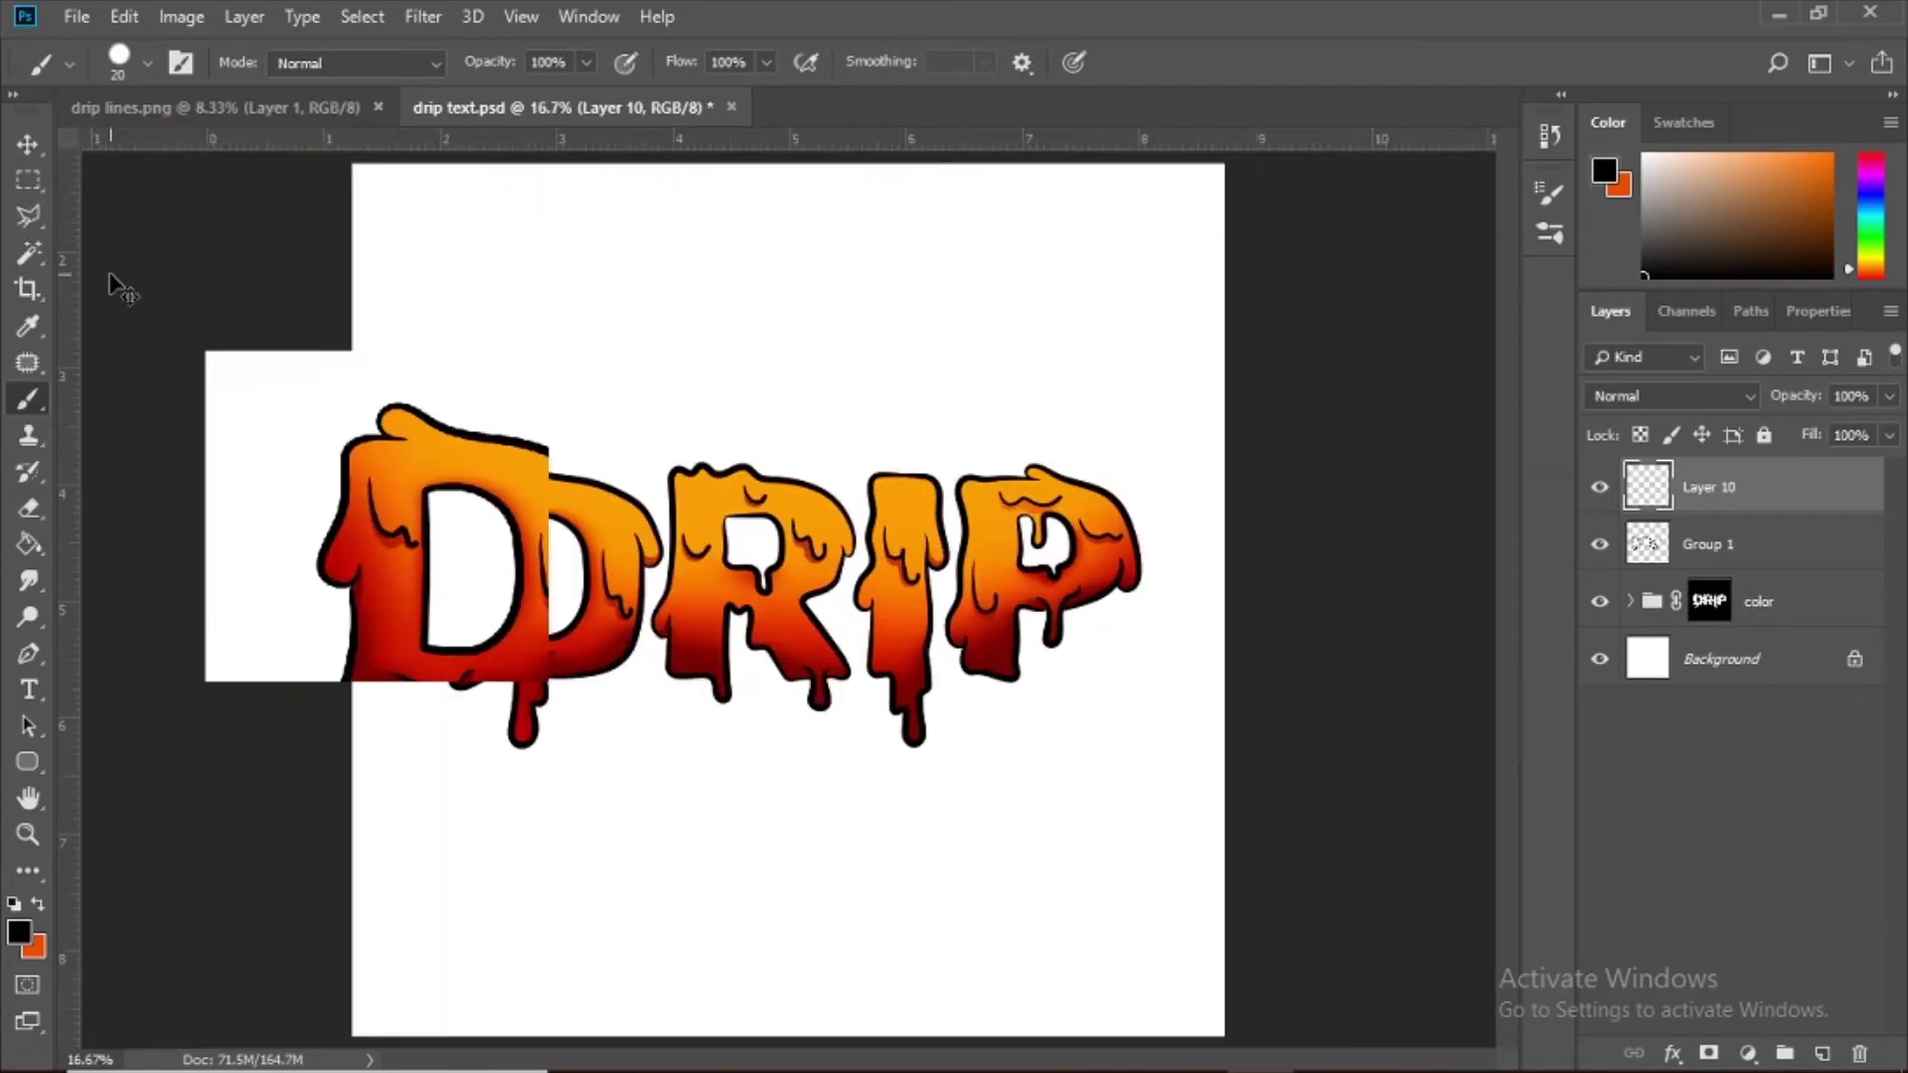
{"action": "left_click_drag", "start_coordinate": [111, 275], "coordinate": [1129, 375]}
{"action": "key", "text": "ctrl+minus"}
{"action": "left_click_drag", "start_coordinate": [677, 290], "coordinate": [868, 418]}
{"action": "key", "text": "ctrl+plus"}
{"action": "key", "text": "ctrl+minus"}
{"action": "left_click_drag", "start_coordinate": [1749, 492], "coordinate": [1738, 628]}
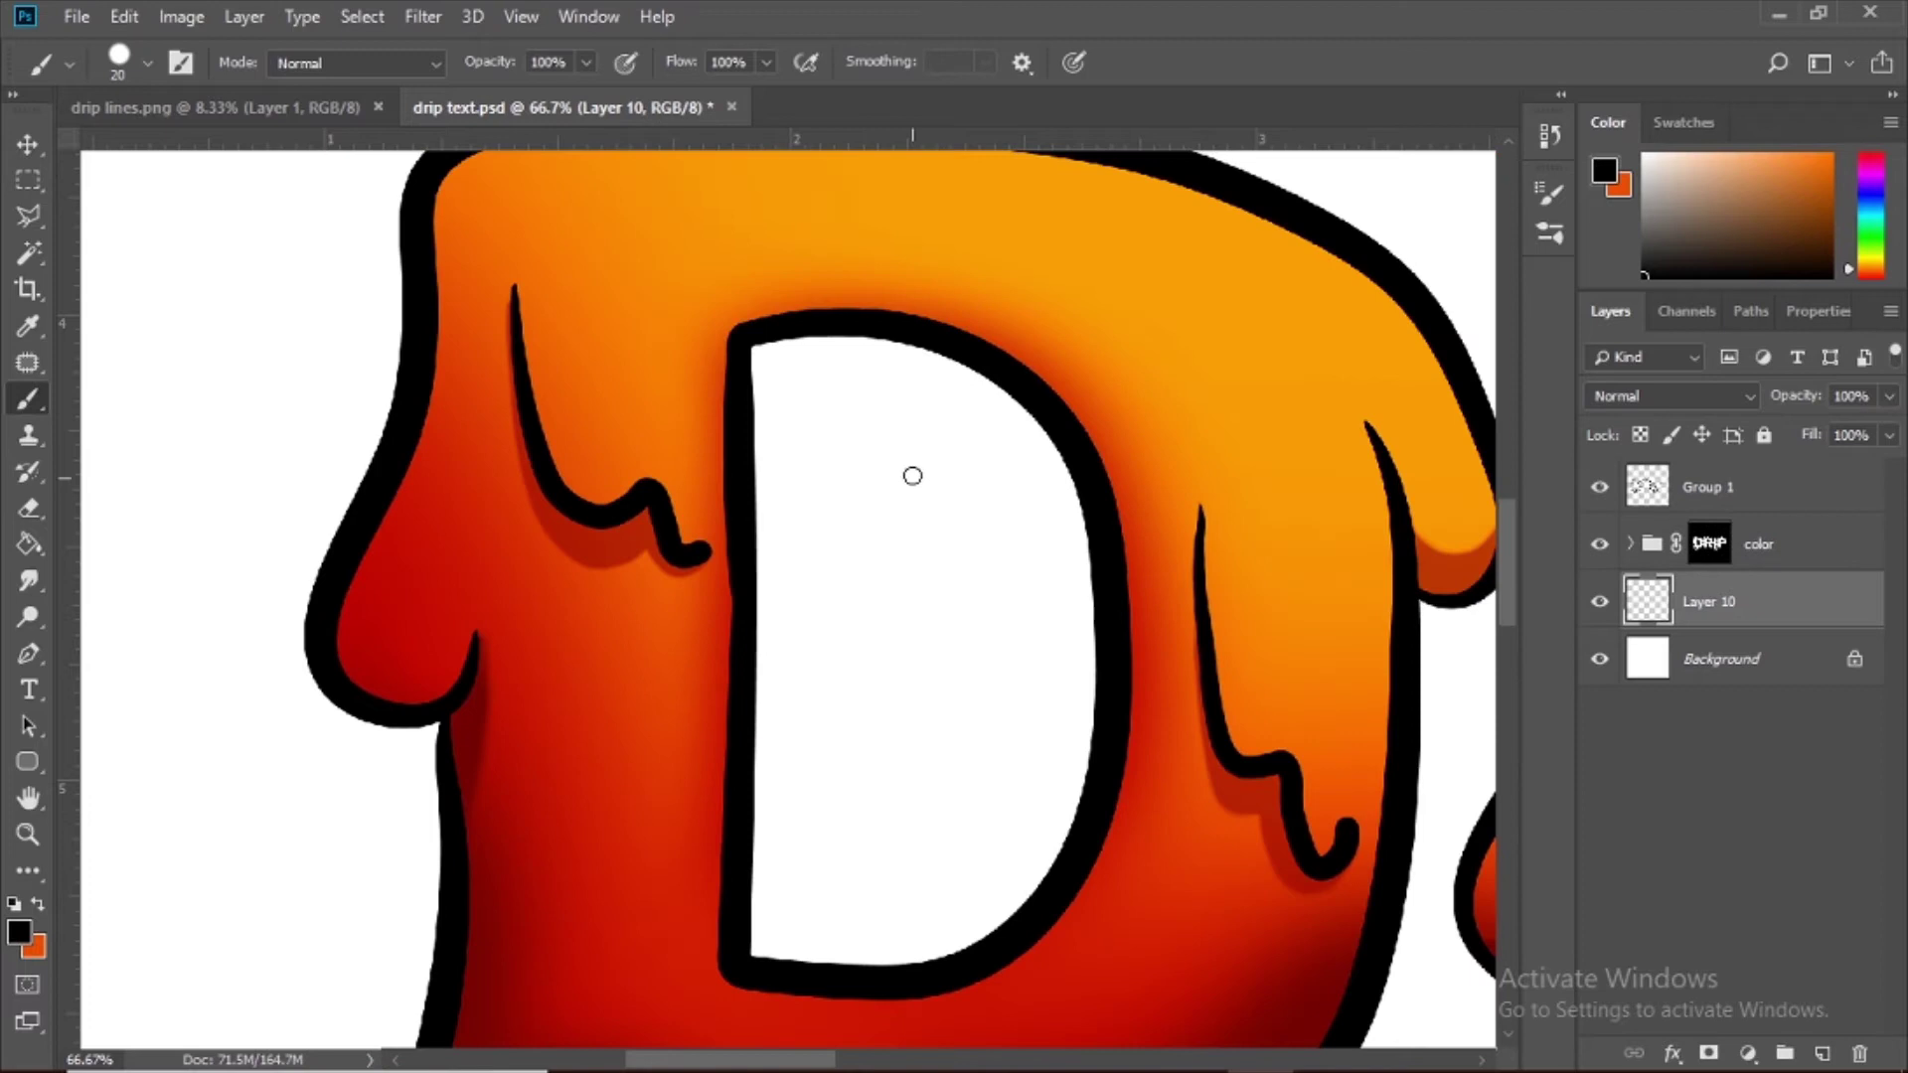
Step: Paint a thick black shadow inside the right side of the D's opening with a 90 px brush
{"action": "left_click_drag", "start_coordinate": [937, 469], "coordinate": [913, 391]}
{"action": "key", "text": "]"}
{"action": "key", "text": "]"}
{"action": "mouse_move", "coordinate": [832, 254]}
{"action": "left_mouse_down"}
{"action": "mouse_move", "coordinate": [930, 574]}
{"action": "mouse_move", "coordinate": [919, 710]}
{"action": "mouse_move", "coordinate": [835, 848]}
{"action": "mouse_move", "coordinate": [921, 341]}
{"action": "mouse_move", "coordinate": [1054, 596]}
{"action": "left_mouse_up"}
{"action": "key", "text": "ctrl+z"}
{"action": "left_click_drag", "start_coordinate": [1054, 596], "coordinate": [1146, 714]}
{"action": "key", "text": "ctrl+minus"}
{"action": "key", "text": "ctrl+minus"}
{"action": "key", "text": "ctrl+plus"}
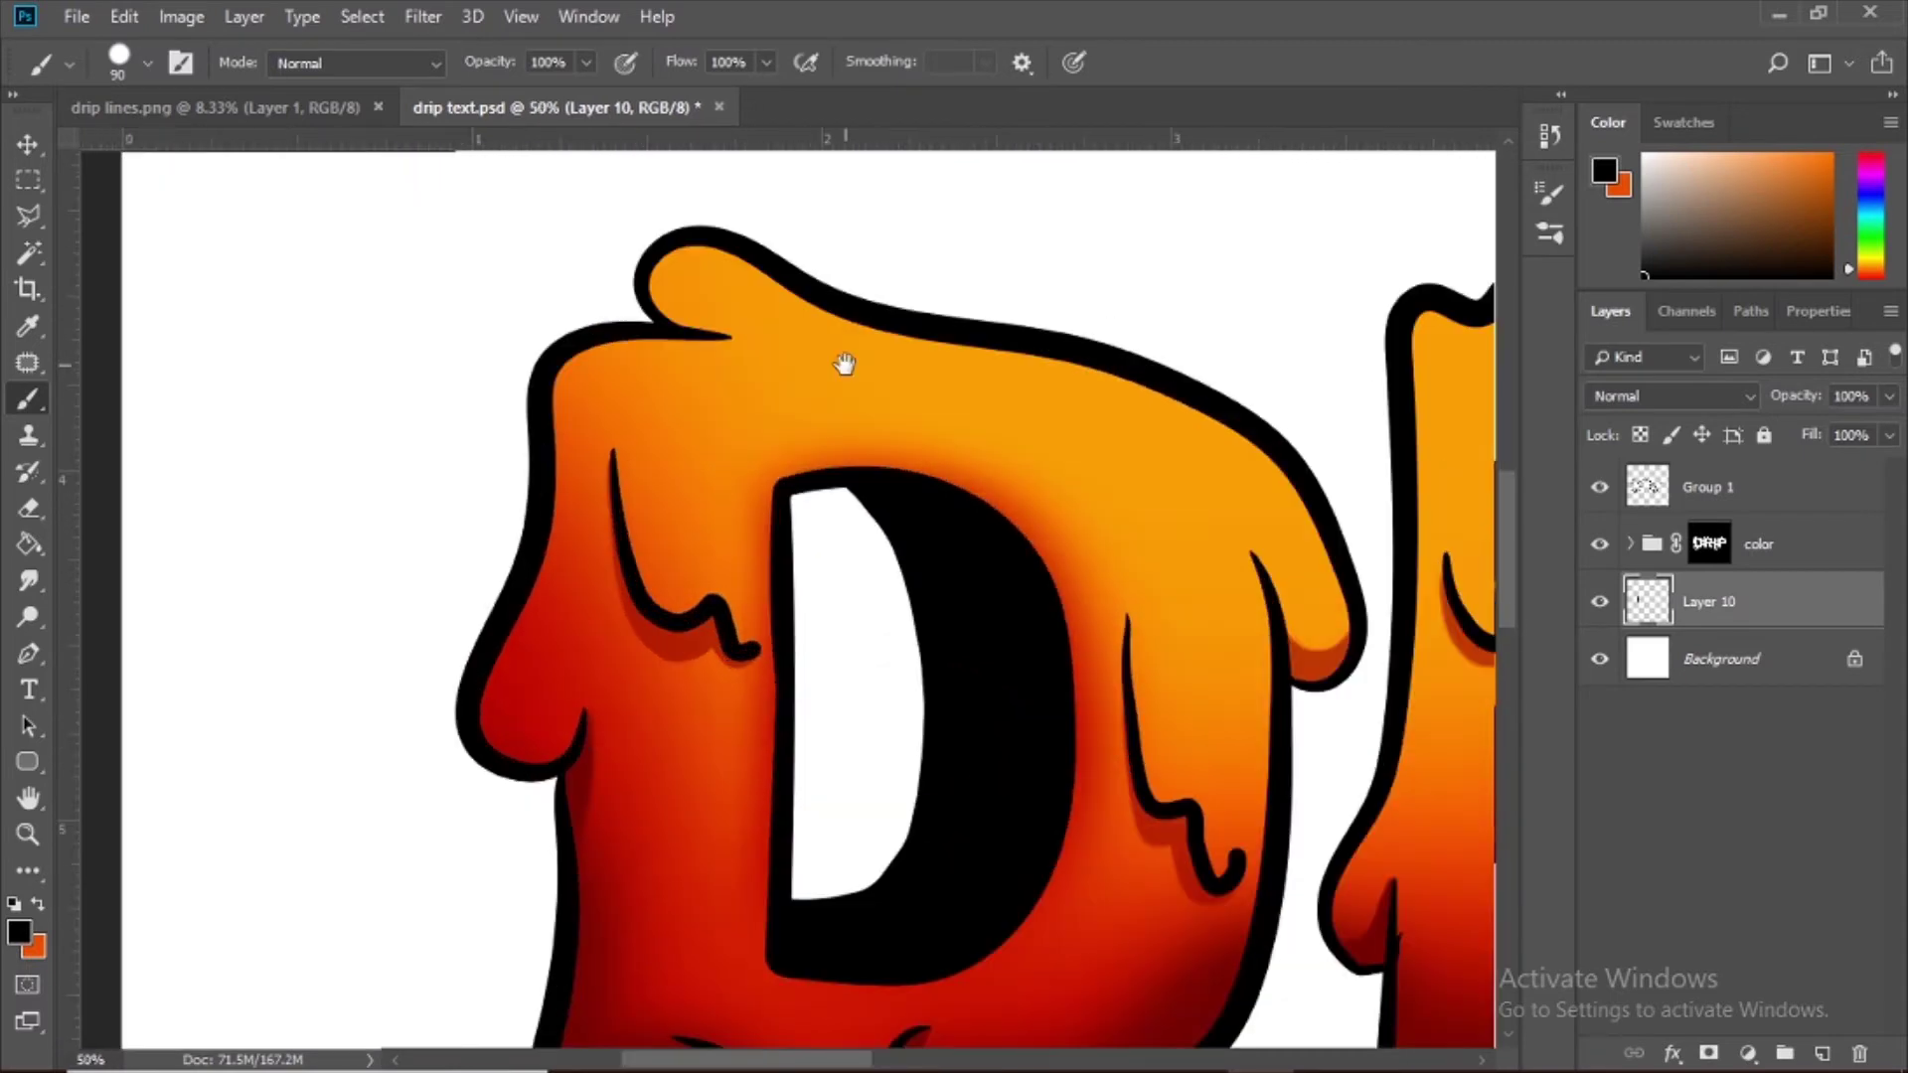
Step: Turn off Shape Dynamics for the brush and paint a thick black shadow outside the D's upper left edge
{"action": "left_click_drag", "start_coordinate": [860, 365], "coordinate": [1201, 370]}
{"action": "left_click", "coordinate": [180, 62]}
{"action": "left_click", "coordinate": [1040, 295]}
{"action": "left_click", "coordinate": [1458, 189]}
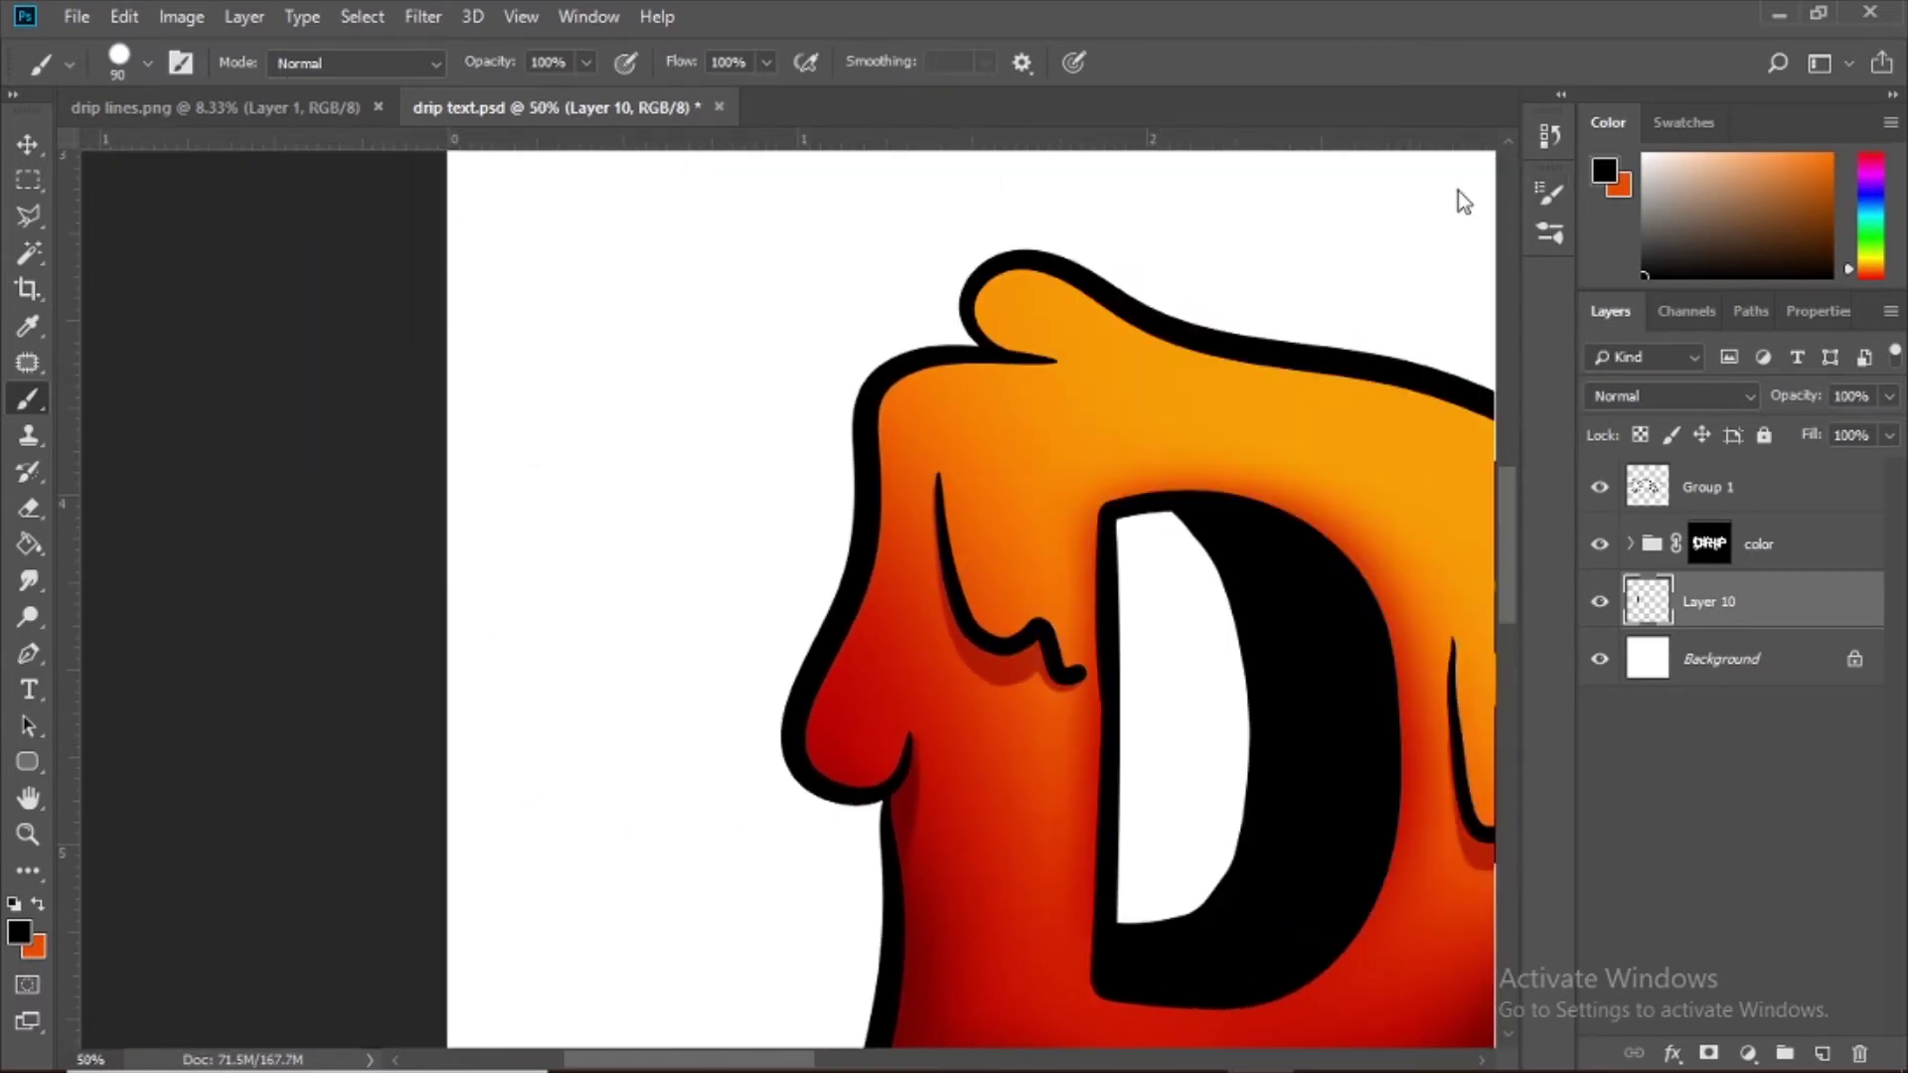
{"action": "mouse_move", "coordinate": [1082, 308]}
{"action": "left_mouse_down"}
{"action": "mouse_move", "coordinate": [855, 391]}
{"action": "mouse_move", "coordinate": [919, 386]}
{"action": "mouse_move", "coordinate": [840, 248]}
{"action": "mouse_move", "coordinate": [657, 429]}
{"action": "mouse_move", "coordinate": [597, 582]}
{"action": "left_mouse_up"}
{"action": "key", "text": "ctrl+z"}
{"action": "left_click_drag", "start_coordinate": [736, 253], "coordinate": [564, 573]}
Step: Extend and fill the black shadow down the D's left side and beneath its base and long drip
{"action": "scroll", "coordinate": [838, 486], "scroll_direction": "down", "scroll_amount": 3}
{"action": "scroll", "coordinate": [839, 486], "scroll_direction": "left", "scroll_amount": 1}
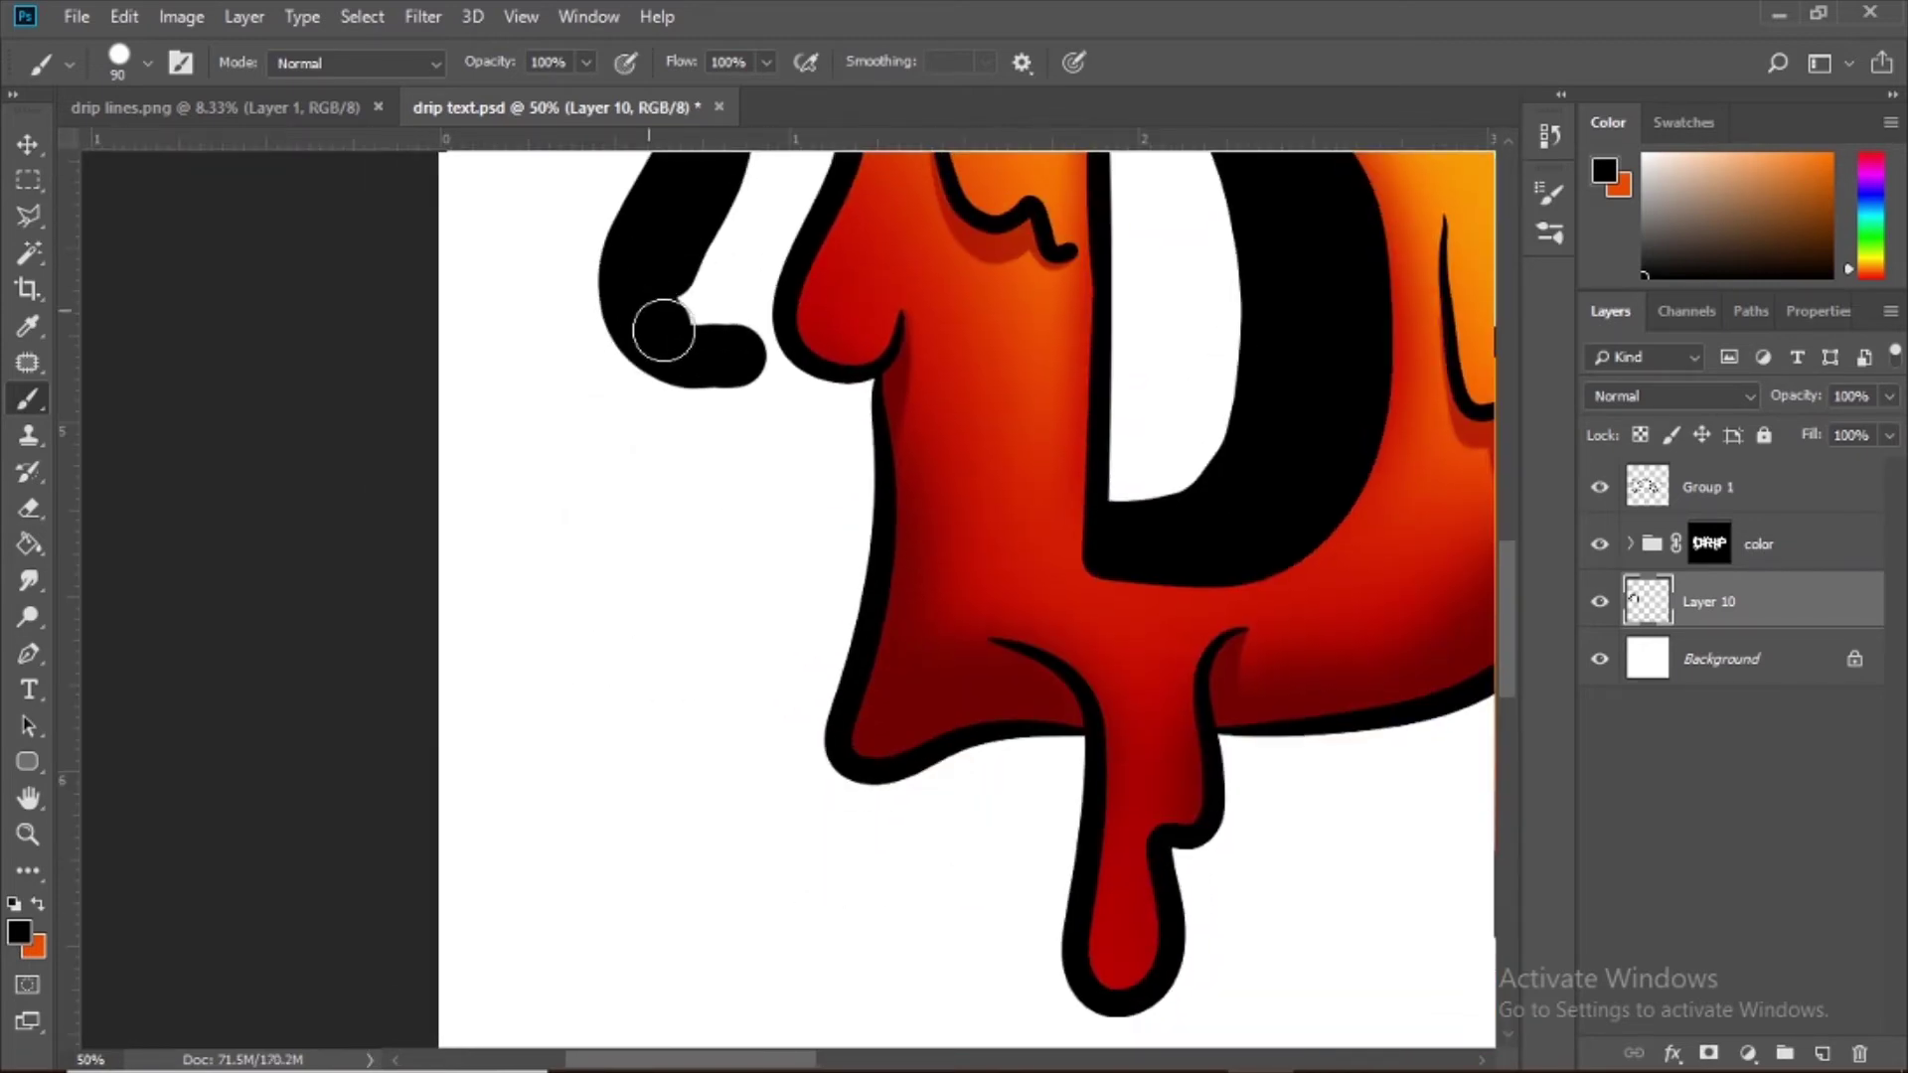
{"action": "left_click_drag", "start_coordinate": [660, 324], "coordinate": [736, 477]}
{"action": "mouse_move", "coordinate": [681, 358]}
{"action": "left_mouse_down"}
{"action": "mouse_move", "coordinate": [637, 632]}
{"action": "mouse_move", "coordinate": [767, 771]}
{"action": "mouse_move", "coordinate": [852, 593]}
{"action": "mouse_move", "coordinate": [758, 315]}
{"action": "mouse_move", "coordinate": [719, 545]}
{"action": "mouse_move", "coordinate": [728, 473]}
{"action": "mouse_move", "coordinate": [483, 159]}
{"action": "left_mouse_up"}
{"action": "key", "text": "ctrl+minus"}
{"action": "key", "text": "ctrl+minus"}
{"action": "key", "text": "ctrl+minus"}
{"action": "key", "text": "ctrl+plus"}
{"action": "key", "text": "ctrl+plus"}
{"action": "key", "text": "ctrl+plus"}
{"action": "key", "text": "ctrl+plus"}
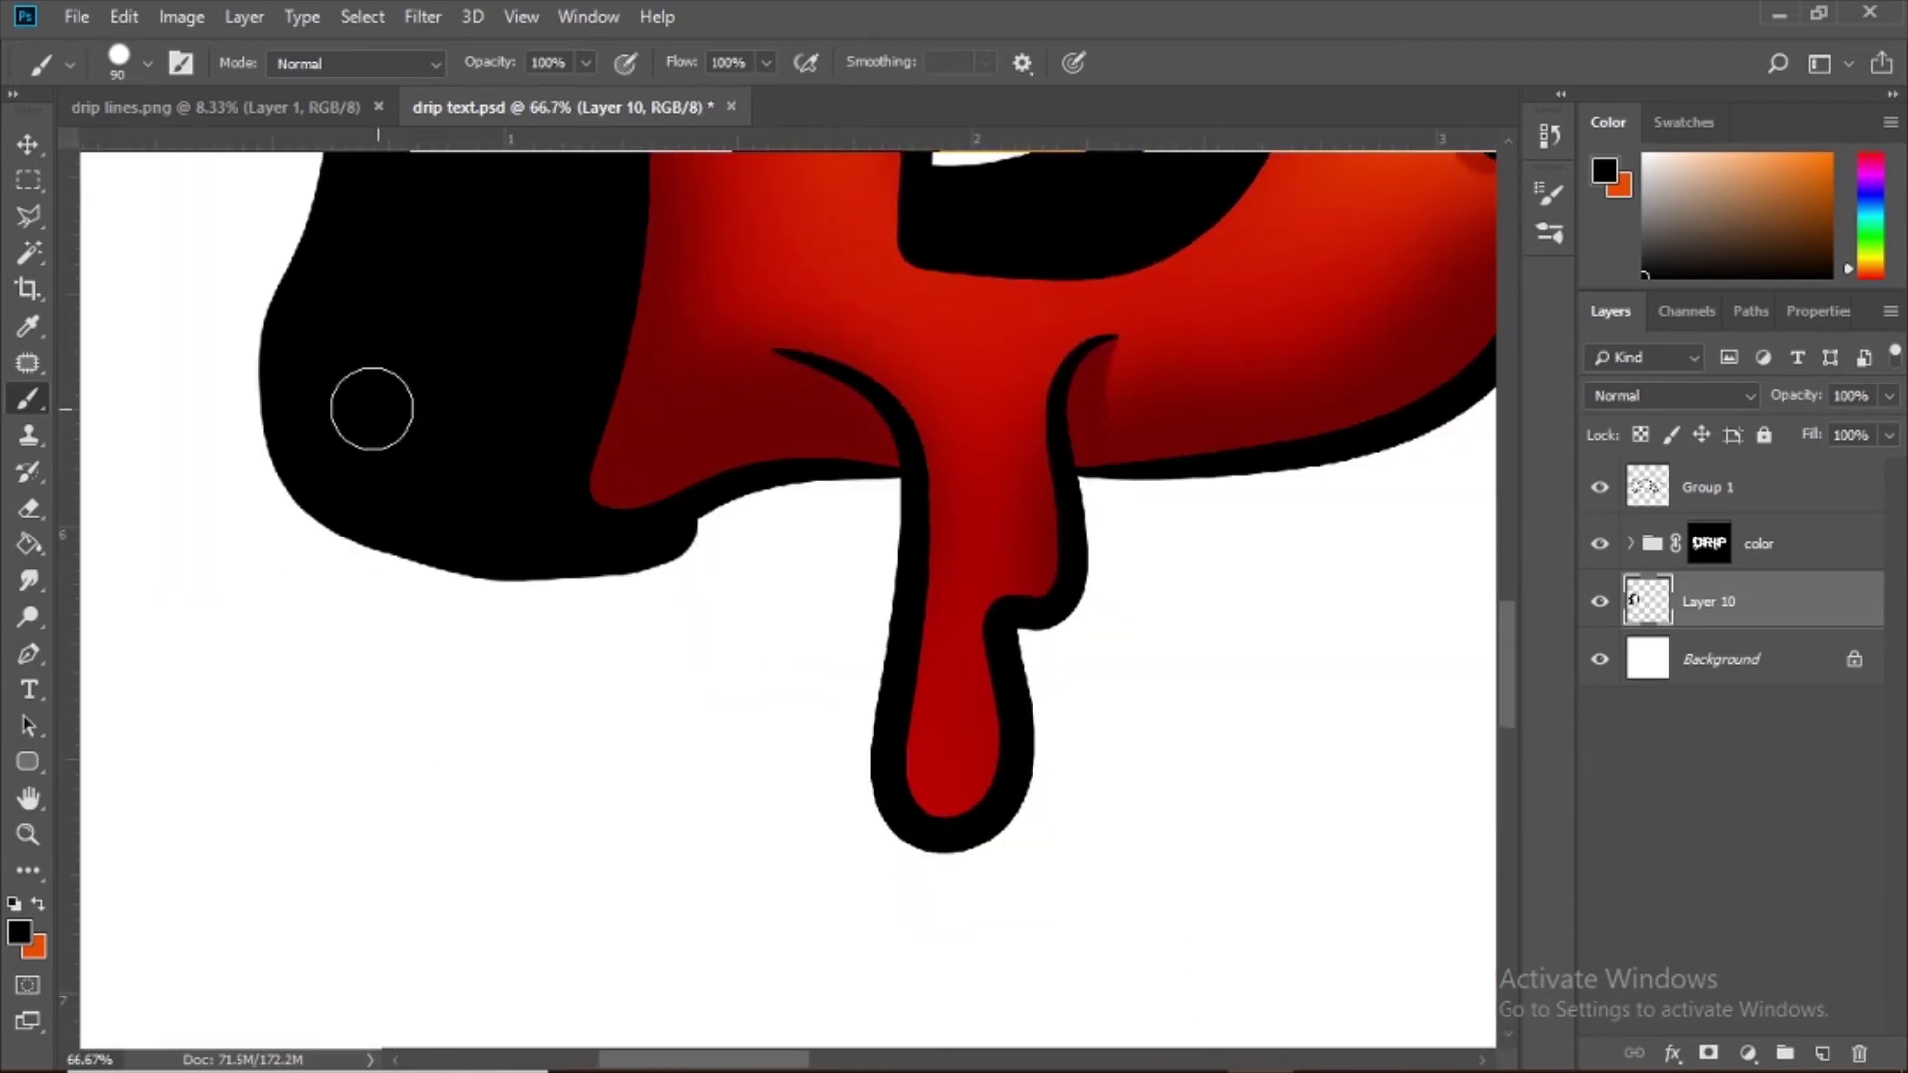
{"action": "mouse_move", "coordinate": [493, 547]}
{"action": "left_mouse_down"}
{"action": "mouse_move", "coordinate": [733, 468]}
{"action": "mouse_move", "coordinate": [715, 762]}
{"action": "mouse_move", "coordinate": [933, 822]}
{"action": "mouse_move", "coordinate": [755, 642]}
{"action": "mouse_move", "coordinate": [860, 690]}
{"action": "left_mouse_up"}
{"action": "key", "text": "ctrl+minus"}
Step: Paint the black shadow above the R's bumpy top edge and fill the gap between the D and the R
{"action": "left_click_drag", "start_coordinate": [695, 337], "coordinate": [892, 399]}
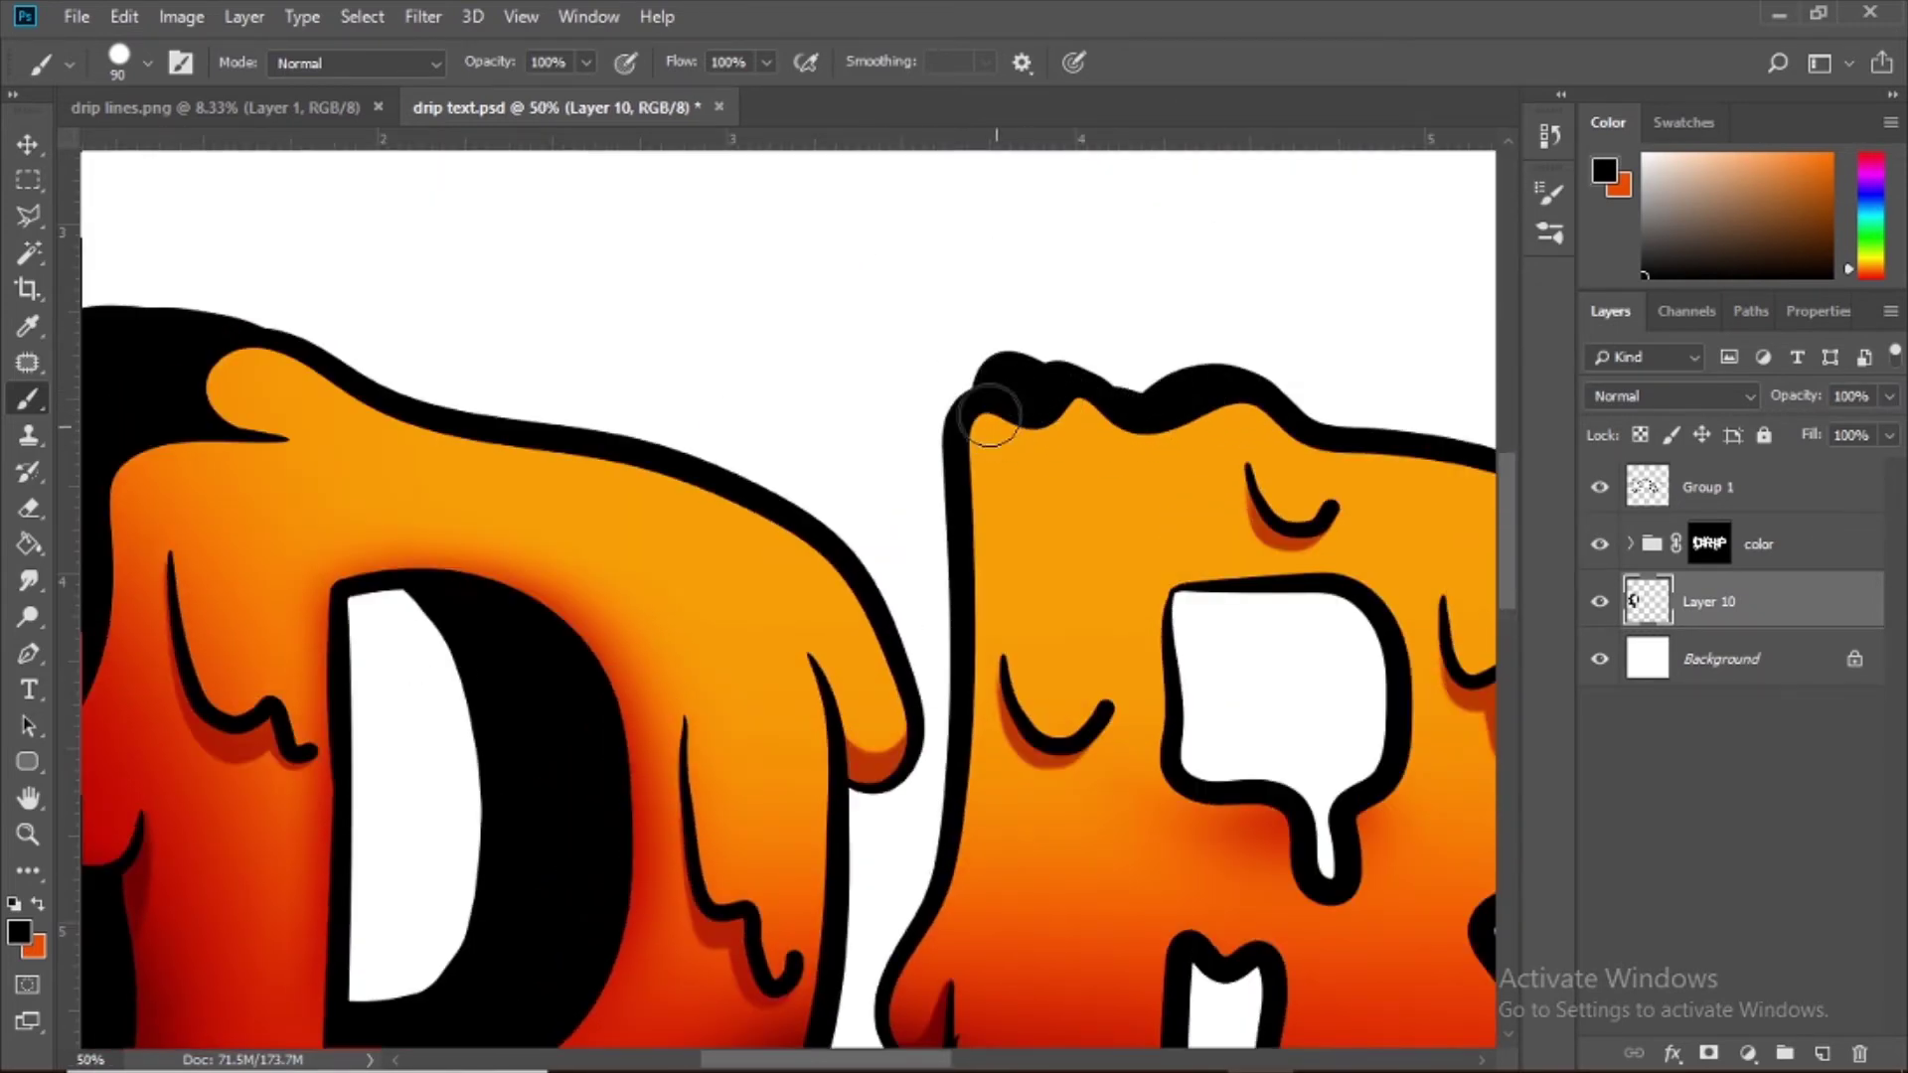
{"action": "left_click_drag", "start_coordinate": [996, 427], "coordinate": [831, 398]}
{"action": "mouse_move", "coordinate": [951, 413]}
{"action": "left_mouse_down"}
{"action": "mouse_move", "coordinate": [1017, 383]}
{"action": "mouse_move", "coordinate": [1274, 418]}
{"action": "left_mouse_up"}
{"action": "left_click_drag", "start_coordinate": [894, 477], "coordinate": [858, 305]}
{"action": "mouse_move", "coordinate": [824, 264]}
{"action": "left_mouse_down"}
{"action": "mouse_move", "coordinate": [868, 583]}
{"action": "mouse_move", "coordinate": [869, 308]}
{"action": "left_mouse_up"}
{"action": "mouse_move", "coordinate": [803, 353]}
{"action": "left_mouse_down"}
{"action": "mouse_move", "coordinate": [754, 576]}
{"action": "mouse_move", "coordinate": [779, 779]}
{"action": "mouse_move", "coordinate": [771, 660]}
{"action": "mouse_move", "coordinate": [925, 656]}
{"action": "left_mouse_up"}
{"action": "left_click_drag", "start_coordinate": [930, 629], "coordinate": [804, 361]}
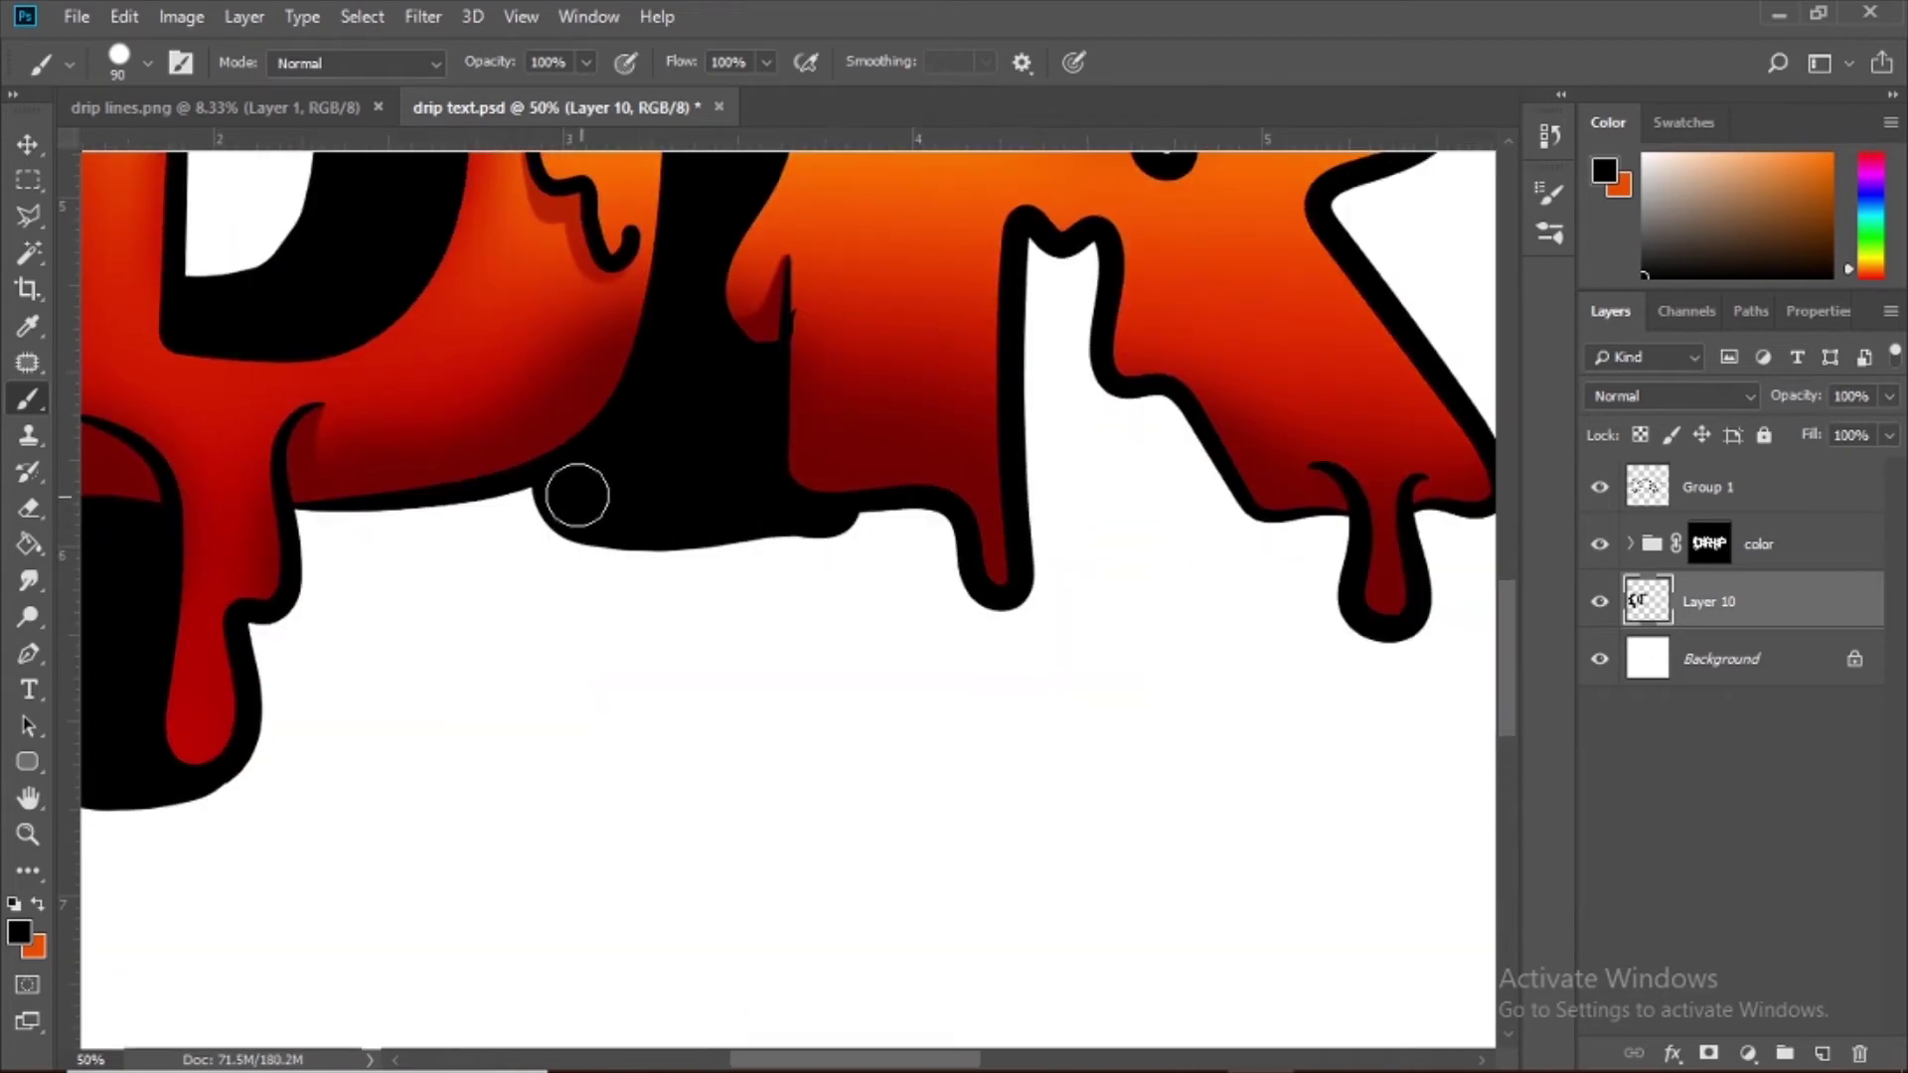
Step: Paint the black shadow beneath the R's base, between its legs and around its lower drips
{"action": "mouse_move", "coordinate": [616, 517]}
{"action": "left_mouse_down"}
{"action": "mouse_move", "coordinate": [837, 532]}
{"action": "mouse_move", "coordinate": [891, 589]}
{"action": "mouse_move", "coordinate": [962, 586]}
{"action": "left_mouse_up"}
{"action": "left_click_drag", "start_coordinate": [950, 516], "coordinate": [643, 605]}
{"action": "mouse_move", "coordinate": [754, 355]}
{"action": "left_mouse_down"}
{"action": "mouse_move", "coordinate": [647, 443]}
{"action": "mouse_move", "coordinate": [613, 609]}
{"action": "mouse_move", "coordinate": [725, 702]}
{"action": "mouse_move", "coordinate": [869, 697]}
{"action": "mouse_move", "coordinate": [669, 584]}
{"action": "mouse_move", "coordinate": [644, 426]}
{"action": "left_mouse_up"}
{"action": "left_click_drag", "start_coordinate": [797, 581], "coordinate": [744, 349]}
{"action": "mouse_move", "coordinate": [776, 526]}
{"action": "left_mouse_down"}
{"action": "mouse_move", "coordinate": [788, 542]}
{"action": "mouse_move", "coordinate": [867, 509]}
{"action": "mouse_move", "coordinate": [910, 560]}
{"action": "left_mouse_up"}
{"action": "left_click_drag", "start_coordinate": [860, 493], "coordinate": [942, 920]}
Step: Paint the black shadow inside the R's opening and reshape its inner edge into a curve with hard round tips
{"action": "mouse_move", "coordinate": [715, 263]}
{"action": "left_mouse_down"}
{"action": "mouse_move", "coordinate": [764, 435]}
{"action": "mouse_move", "coordinate": [813, 255]}
{"action": "left_mouse_up"}
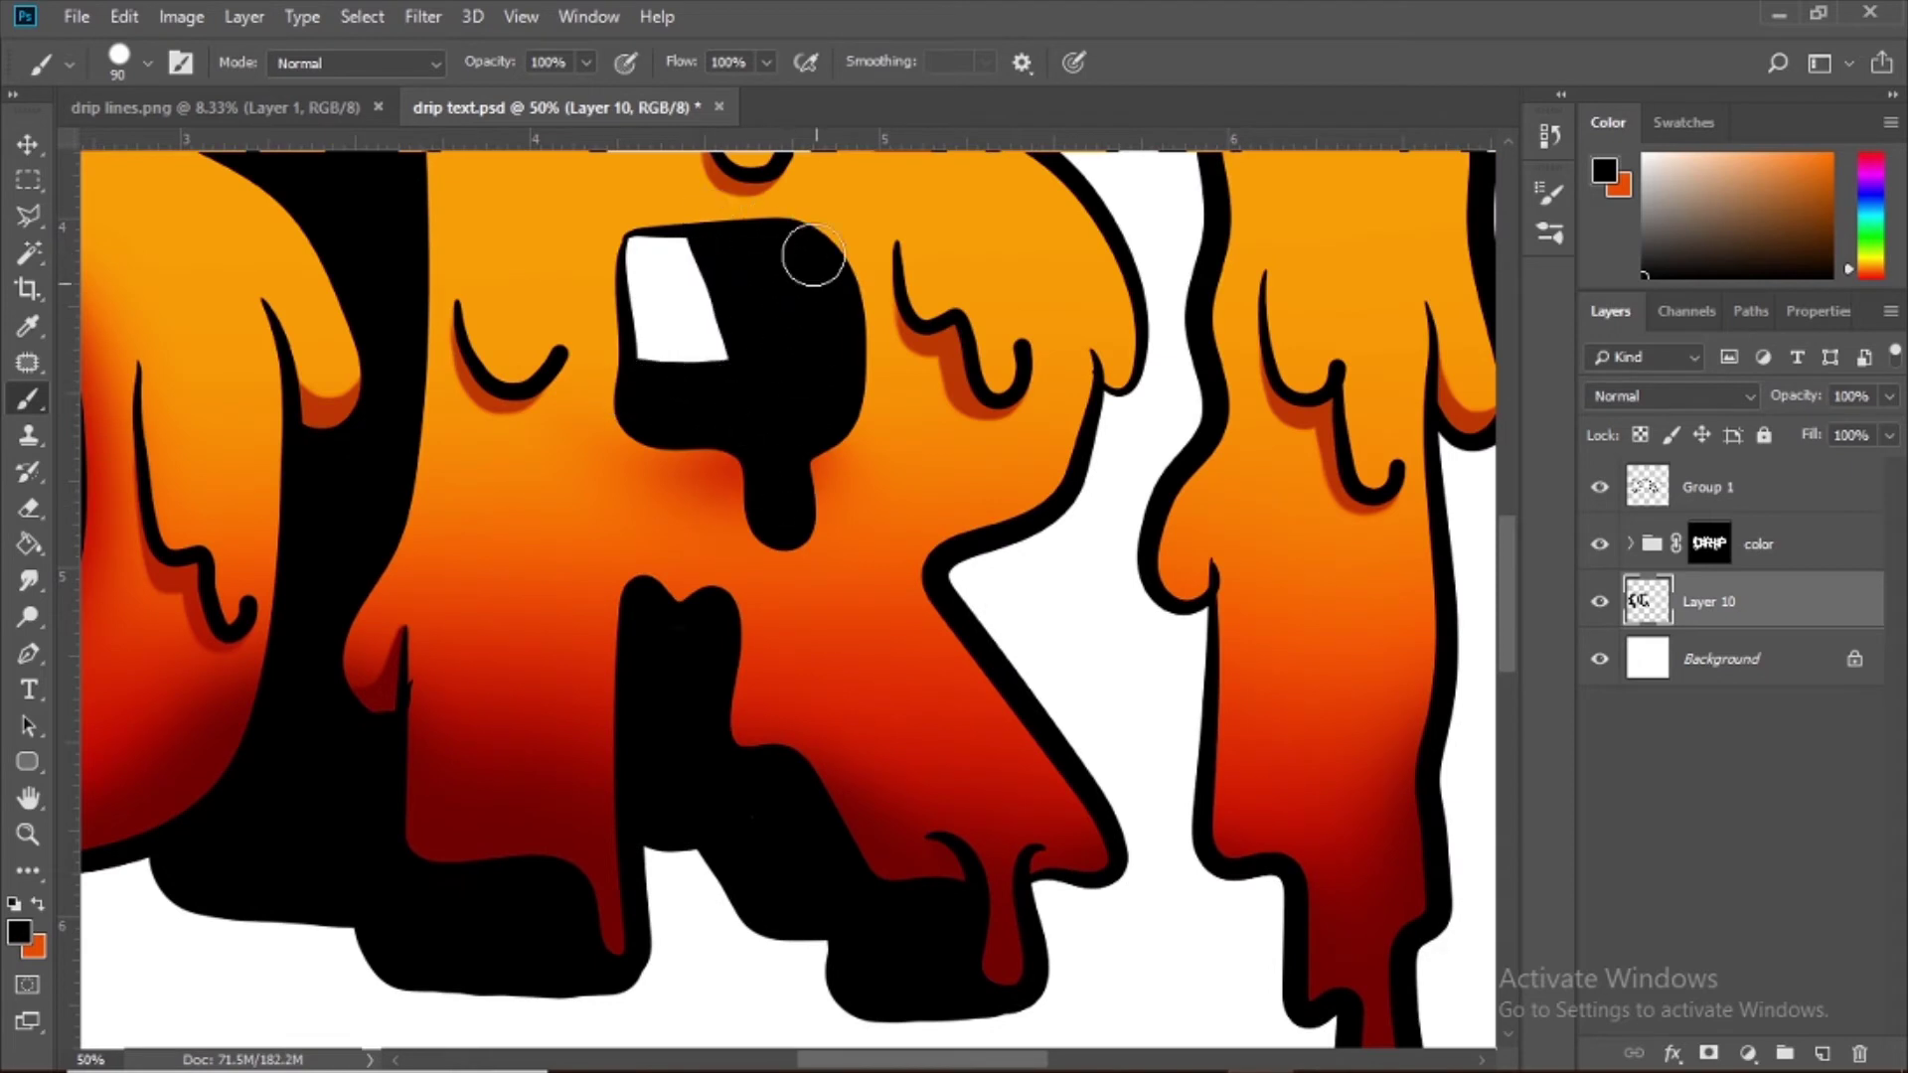
{"action": "key", "text": "e"}
{"action": "left_click_drag", "start_coordinate": [695, 311], "coordinate": [700, 350]}
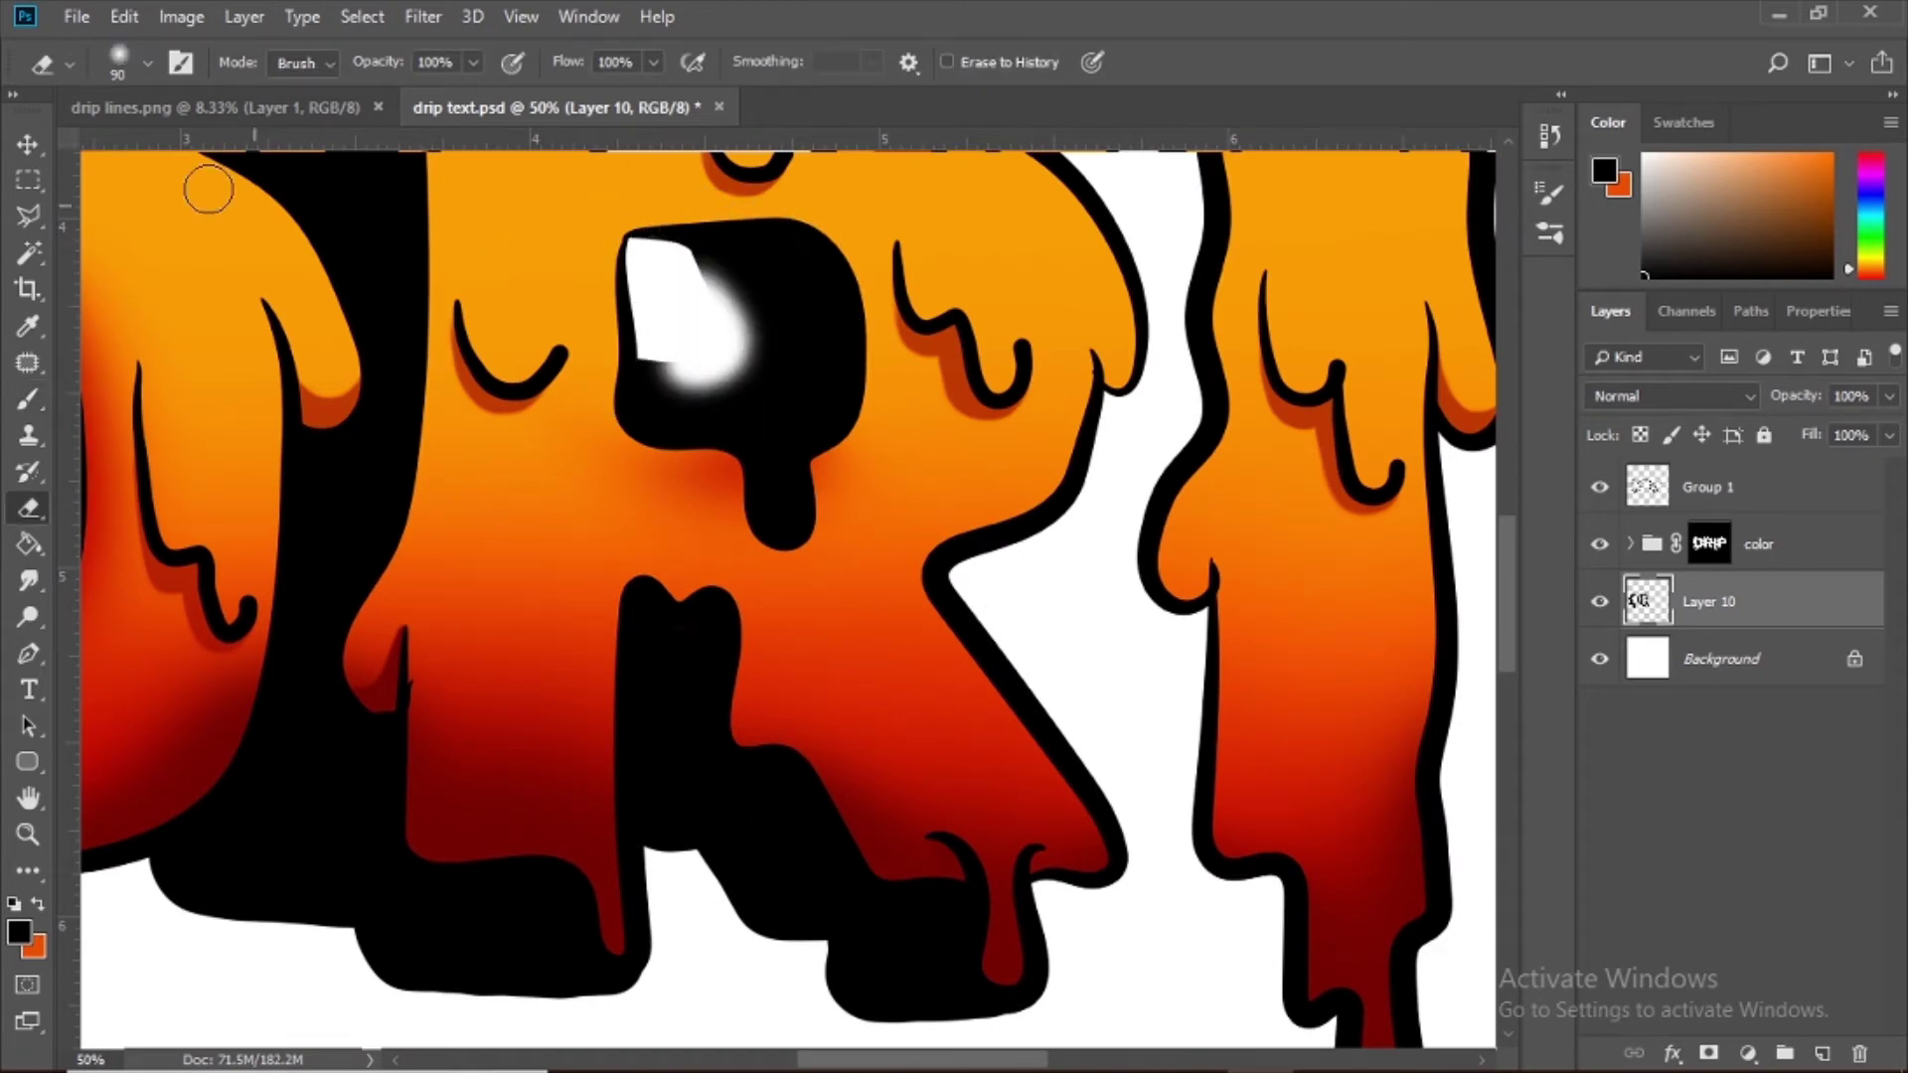
{"action": "left_click", "coordinate": [146, 63]}
{"action": "left_click", "coordinate": [148, 274]}
{"action": "double_click", "coordinate": [124, 288]}
{"action": "key", "text": "e"}
{"action": "left_click", "coordinate": [147, 62]}
{"action": "double_click", "coordinate": [195, 278]}
{"action": "mouse_move", "coordinate": [760, 386]}
{"action": "left_mouse_down"}
{"action": "mouse_move", "coordinate": [643, 293]}
{"action": "mouse_move", "coordinate": [748, 266]}
{"action": "mouse_move", "coordinate": [638, 412]}
{"action": "mouse_move", "coordinate": [728, 347]}
{"action": "left_mouse_up"}
{"action": "key", "text": "b"}
{"action": "key", "text": "ctrl+z"}
{"action": "left_click_drag", "start_coordinate": [727, 265], "coordinate": [768, 297]}
Step: Turn off Shape Dynamics for the brush again and paint a black shadow along the I's upper left edge
{"action": "scroll", "coordinate": [671, 581], "scroll_direction": "down", "scroll_amount": 3}
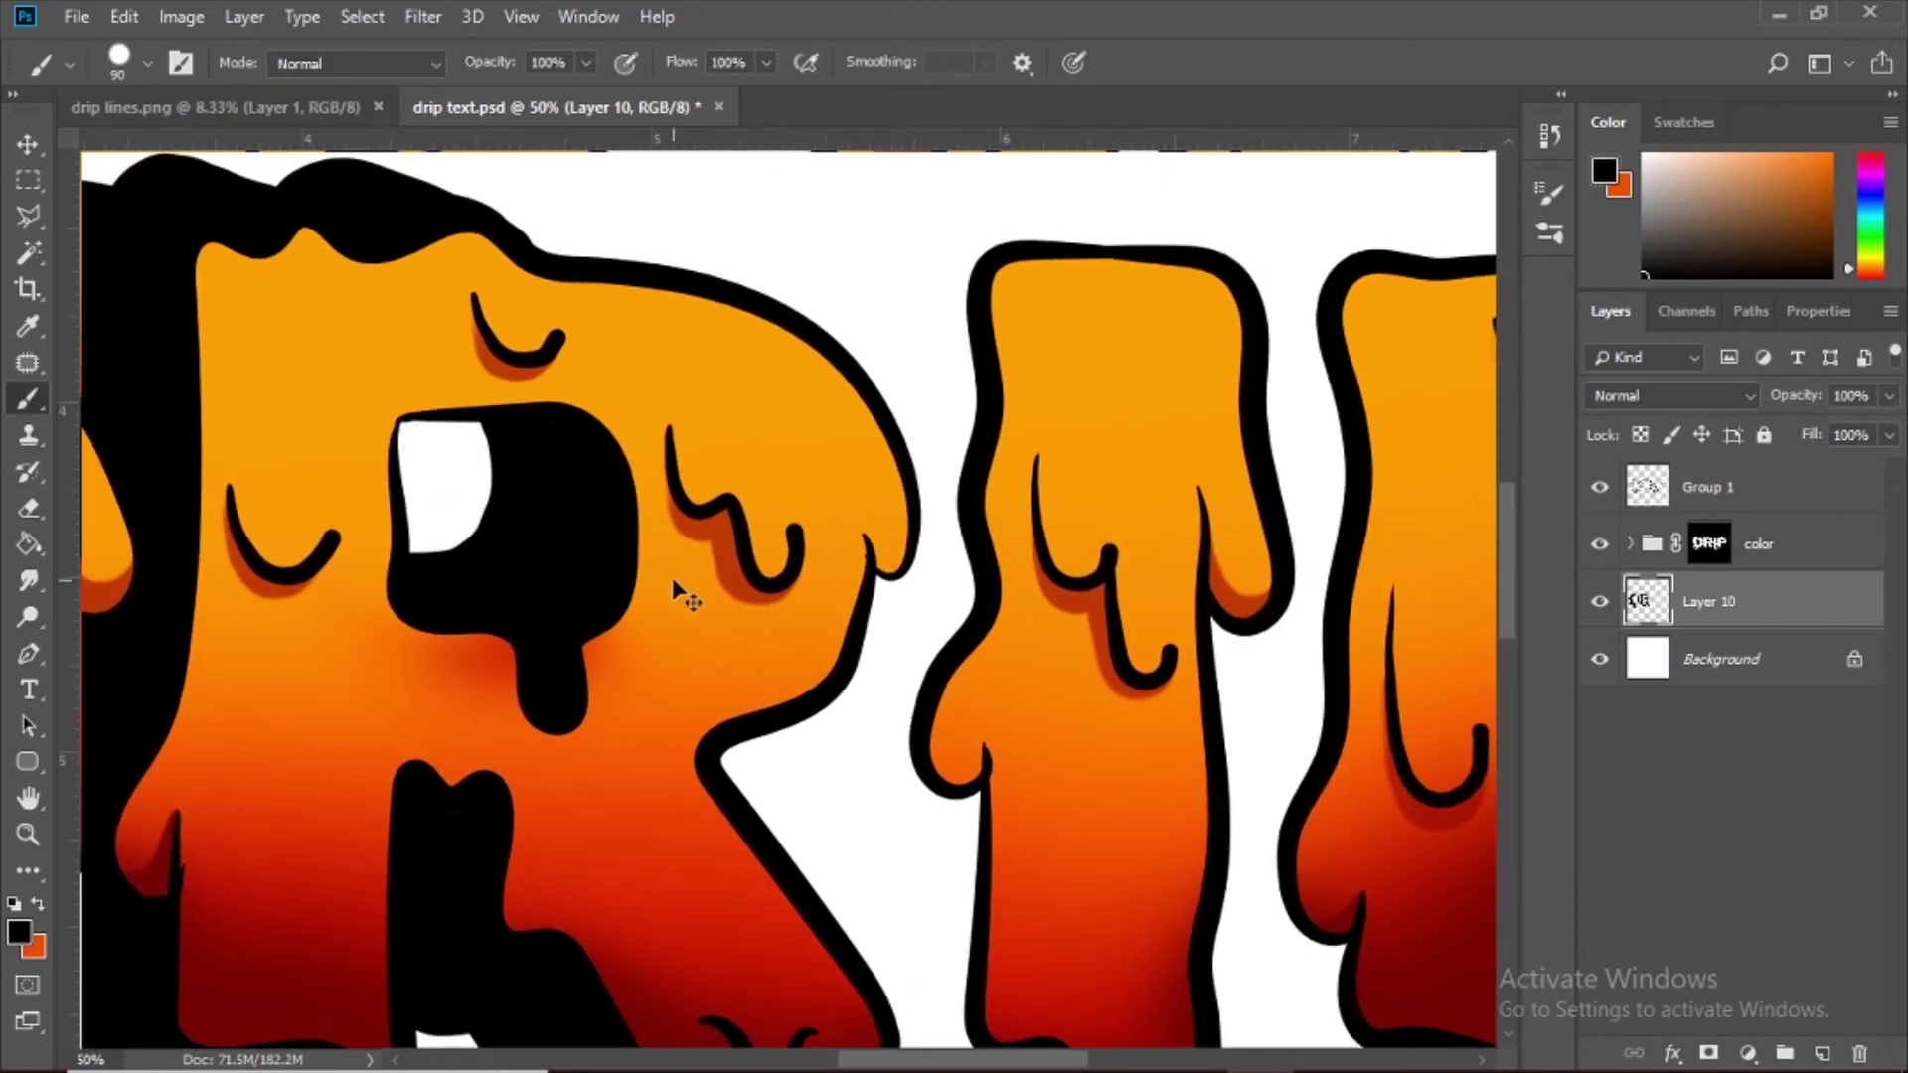
{"action": "scroll", "coordinate": [682, 596], "scroll_direction": "up", "scroll_amount": 3}
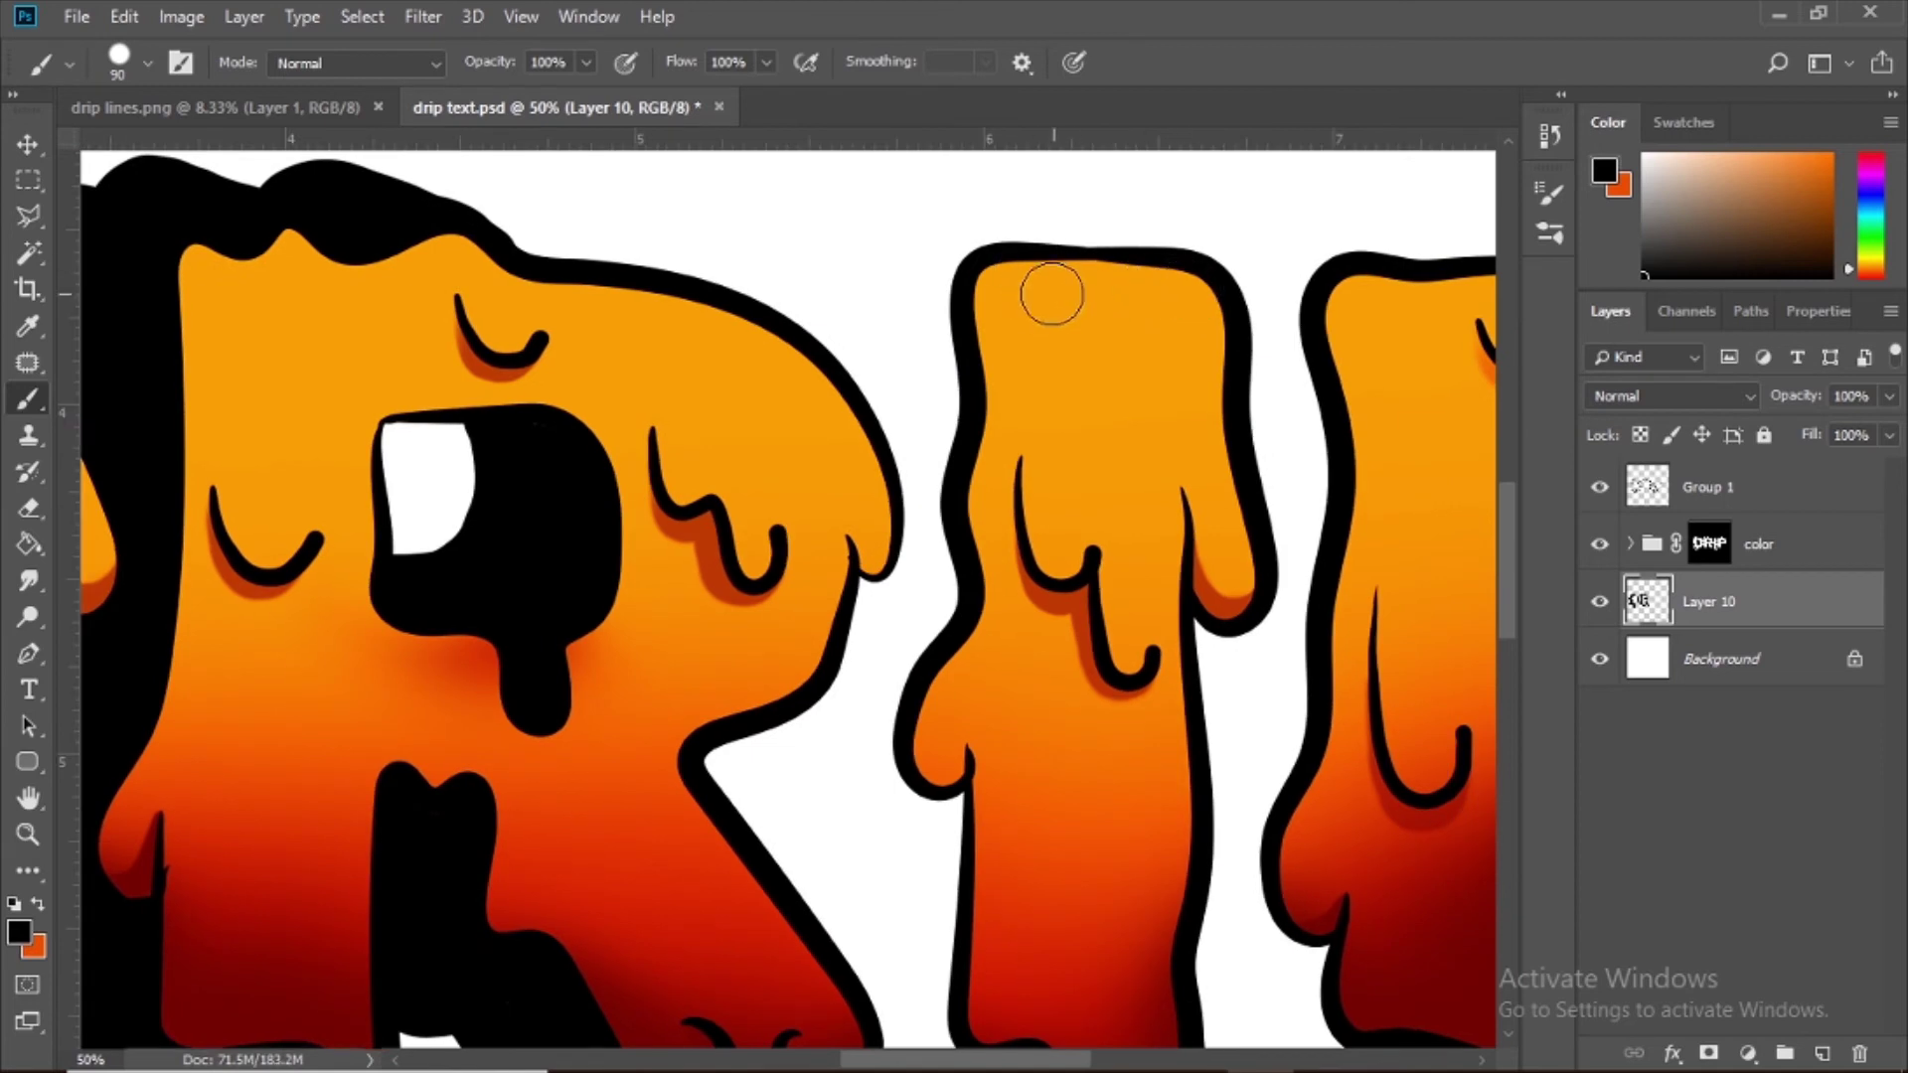
{"action": "key", "text": "F5"}
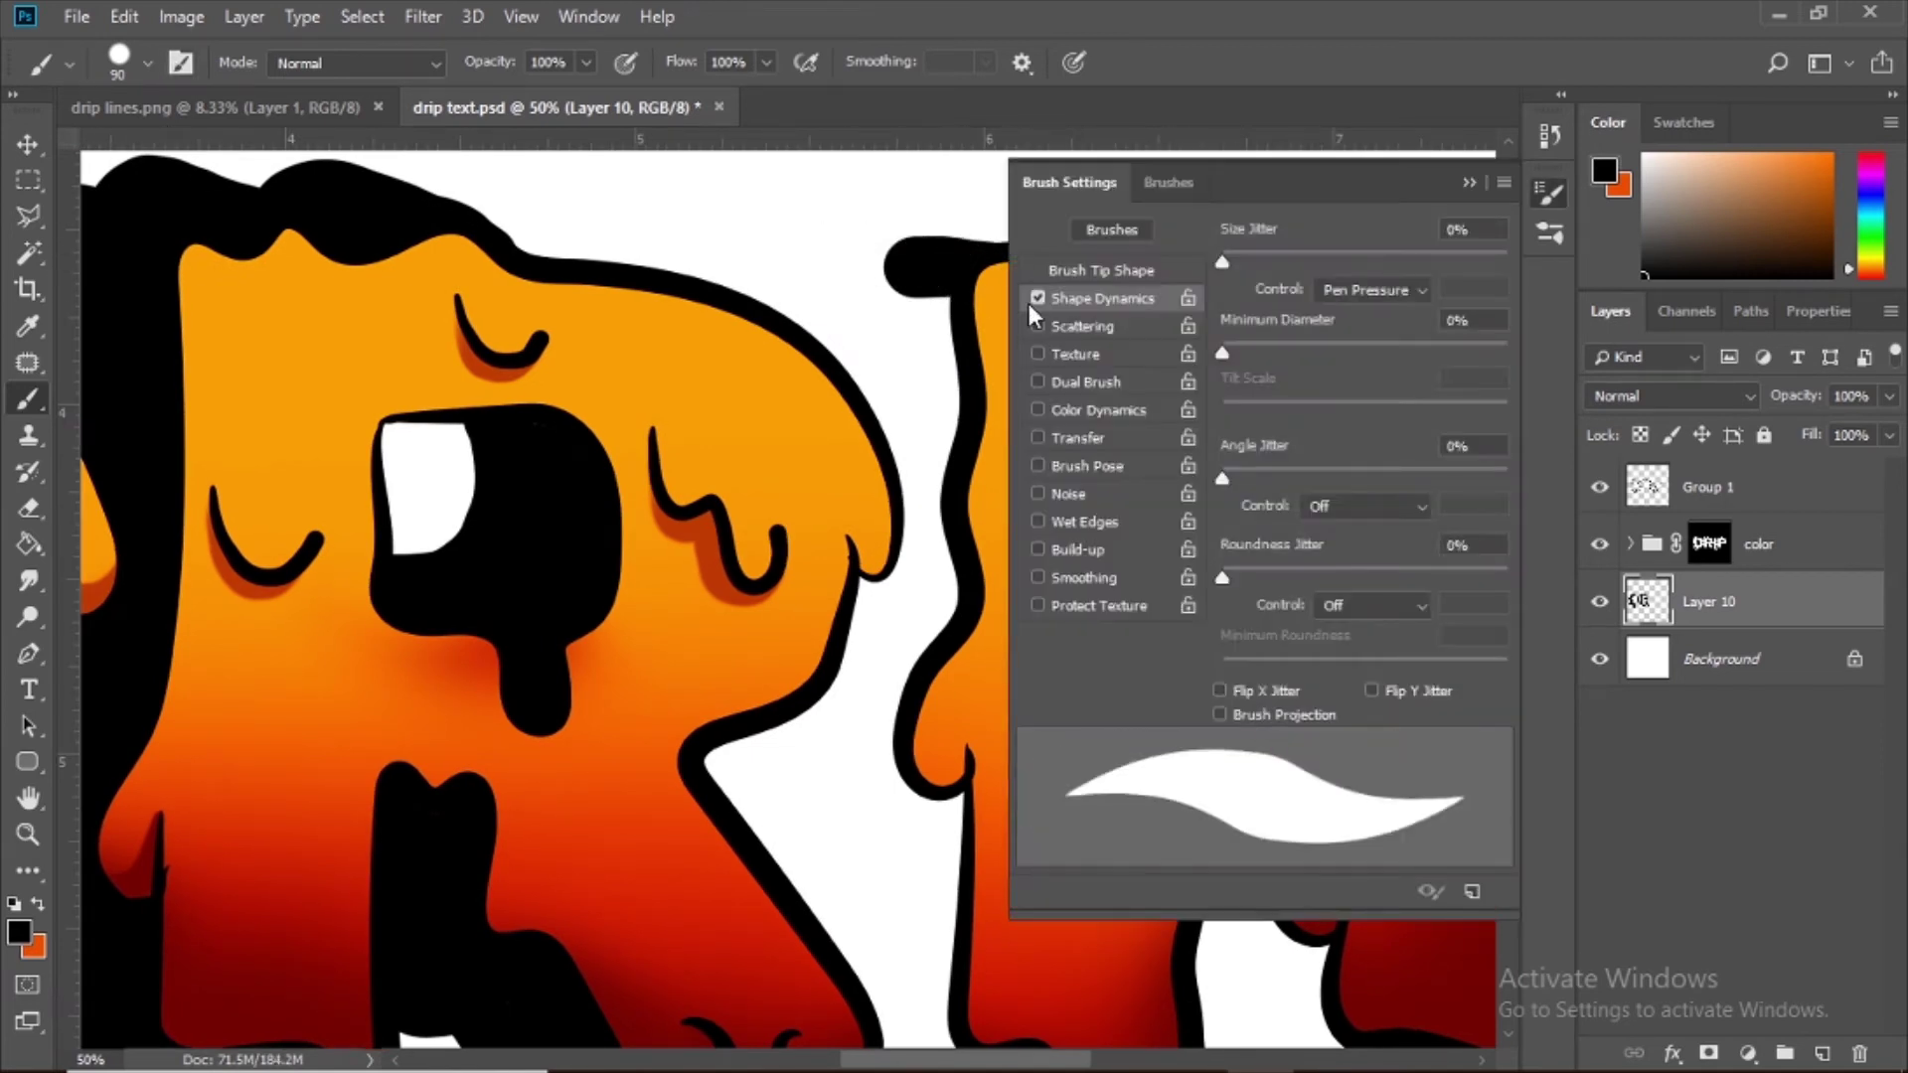
{"action": "left_click", "coordinate": [1030, 296]}
{"action": "left_click", "coordinate": [1471, 179]}
{"action": "mouse_move", "coordinate": [1010, 264]}
{"action": "left_mouse_down"}
{"action": "mouse_move", "coordinate": [911, 379]}
{"action": "mouse_move", "coordinate": [896, 638]}
{"action": "left_mouse_up"}
{"action": "key", "text": "space"}
Step: Fill the gap between the R and the I with black and extend the shadow around the I's lower drip
{"action": "left_click_drag", "start_coordinate": [903, 571], "coordinate": [867, 349]}
{"action": "mouse_move", "coordinate": [839, 323]}
{"action": "left_mouse_down"}
{"action": "mouse_move", "coordinate": [788, 486]}
{"action": "mouse_move", "coordinate": [910, 557]}
{"action": "left_mouse_up"}
{"action": "mouse_move", "coordinate": [821, 441]}
{"action": "left_mouse_down"}
{"action": "mouse_move", "coordinate": [865, 490]}
{"action": "mouse_move", "coordinate": [885, 358]}
{"action": "left_mouse_up"}
{"action": "key", "text": "space"}
{"action": "mouse_move", "coordinate": [904, 359]}
{"action": "left_mouse_down"}
{"action": "mouse_move", "coordinate": [877, 506]}
{"action": "mouse_move", "coordinate": [934, 139]}
{"action": "left_mouse_up"}
{"action": "mouse_move", "coordinate": [778, 316]}
{"action": "left_mouse_down"}
{"action": "mouse_move", "coordinate": [770, 542]}
{"action": "mouse_move", "coordinate": [822, 617]}
{"action": "mouse_move", "coordinate": [886, 490]}
{"action": "mouse_move", "coordinate": [846, 329]}
{"action": "left_mouse_up"}
{"action": "mouse_move", "coordinate": [809, 477]}
{"action": "left_mouse_down"}
{"action": "mouse_move", "coordinate": [933, 517]}
{"action": "mouse_move", "coordinate": [861, 511]}
{"action": "left_mouse_up"}
{"action": "mouse_move", "coordinate": [861, 511]}
{"action": "left_mouse_down"}
{"action": "mouse_move", "coordinate": [811, 325]}
{"action": "mouse_move", "coordinate": [856, 422]}
{"action": "mouse_move", "coordinate": [927, 487]}
{"action": "mouse_move", "coordinate": [809, 955]}
{"action": "left_mouse_up"}
{"action": "mouse_move", "coordinate": [807, 354]}
{"action": "left_mouse_down"}
{"action": "mouse_move", "coordinate": [699, 736]}
{"action": "mouse_move", "coordinate": [578, 780]}
{"action": "left_mouse_up"}
Step: Paint the black shadow above the P's top edge and fill the gap between the I and the P
{"action": "mouse_move", "coordinate": [1039, 328]}
{"action": "left_mouse_down"}
{"action": "mouse_move", "coordinate": [933, 315]}
{"action": "mouse_move", "coordinate": [845, 366]}
{"action": "mouse_move", "coordinate": [695, 397]}
{"action": "mouse_move", "coordinate": [711, 639]}
{"action": "mouse_move", "coordinate": [706, 196]}
{"action": "left_mouse_up"}
{"action": "mouse_move", "coordinate": [725, 343]}
{"action": "left_mouse_down"}
{"action": "mouse_move", "coordinate": [661, 452]}
{"action": "mouse_move", "coordinate": [736, 581]}
{"action": "left_mouse_up"}
{"action": "left_click_drag", "start_coordinate": [752, 428], "coordinate": [779, 204]}
{"action": "left_click_drag", "start_coordinate": [684, 281], "coordinate": [839, 366]}
{"action": "left_click_drag", "start_coordinate": [703, 367], "coordinate": [832, 456]}
{"action": "mouse_move", "coordinate": [706, 356]}
{"action": "left_mouse_down"}
{"action": "mouse_move", "coordinate": [686, 451]}
{"action": "mouse_move", "coordinate": [984, 481]}
{"action": "left_mouse_up"}
Step: Paint the black shadow inside the P's opening and beside its lower drip with a 40 px brush, and save the document
{"action": "mouse_move", "coordinate": [1058, 234]}
{"action": "left_mouse_down"}
{"action": "mouse_move", "coordinate": [760, 418]}
{"action": "mouse_move", "coordinate": [826, 504]}
{"action": "left_mouse_up"}
{"action": "key", "text": "ctrl+z"}
{"action": "mouse_move", "coordinate": [761, 358]}
{"action": "left_mouse_down"}
{"action": "mouse_move", "coordinate": [775, 434]}
{"action": "mouse_move", "coordinate": [843, 468]}
{"action": "mouse_move", "coordinate": [815, 430]}
{"action": "left_mouse_up"}
{"action": "left_click_drag", "start_coordinate": [820, 395], "coordinate": [812, 672]}
{"action": "mouse_move", "coordinate": [830, 328]}
{"action": "left_mouse_down"}
{"action": "mouse_move", "coordinate": [835, 498]}
{"action": "mouse_move", "coordinate": [890, 459]}
{"action": "left_mouse_up"}
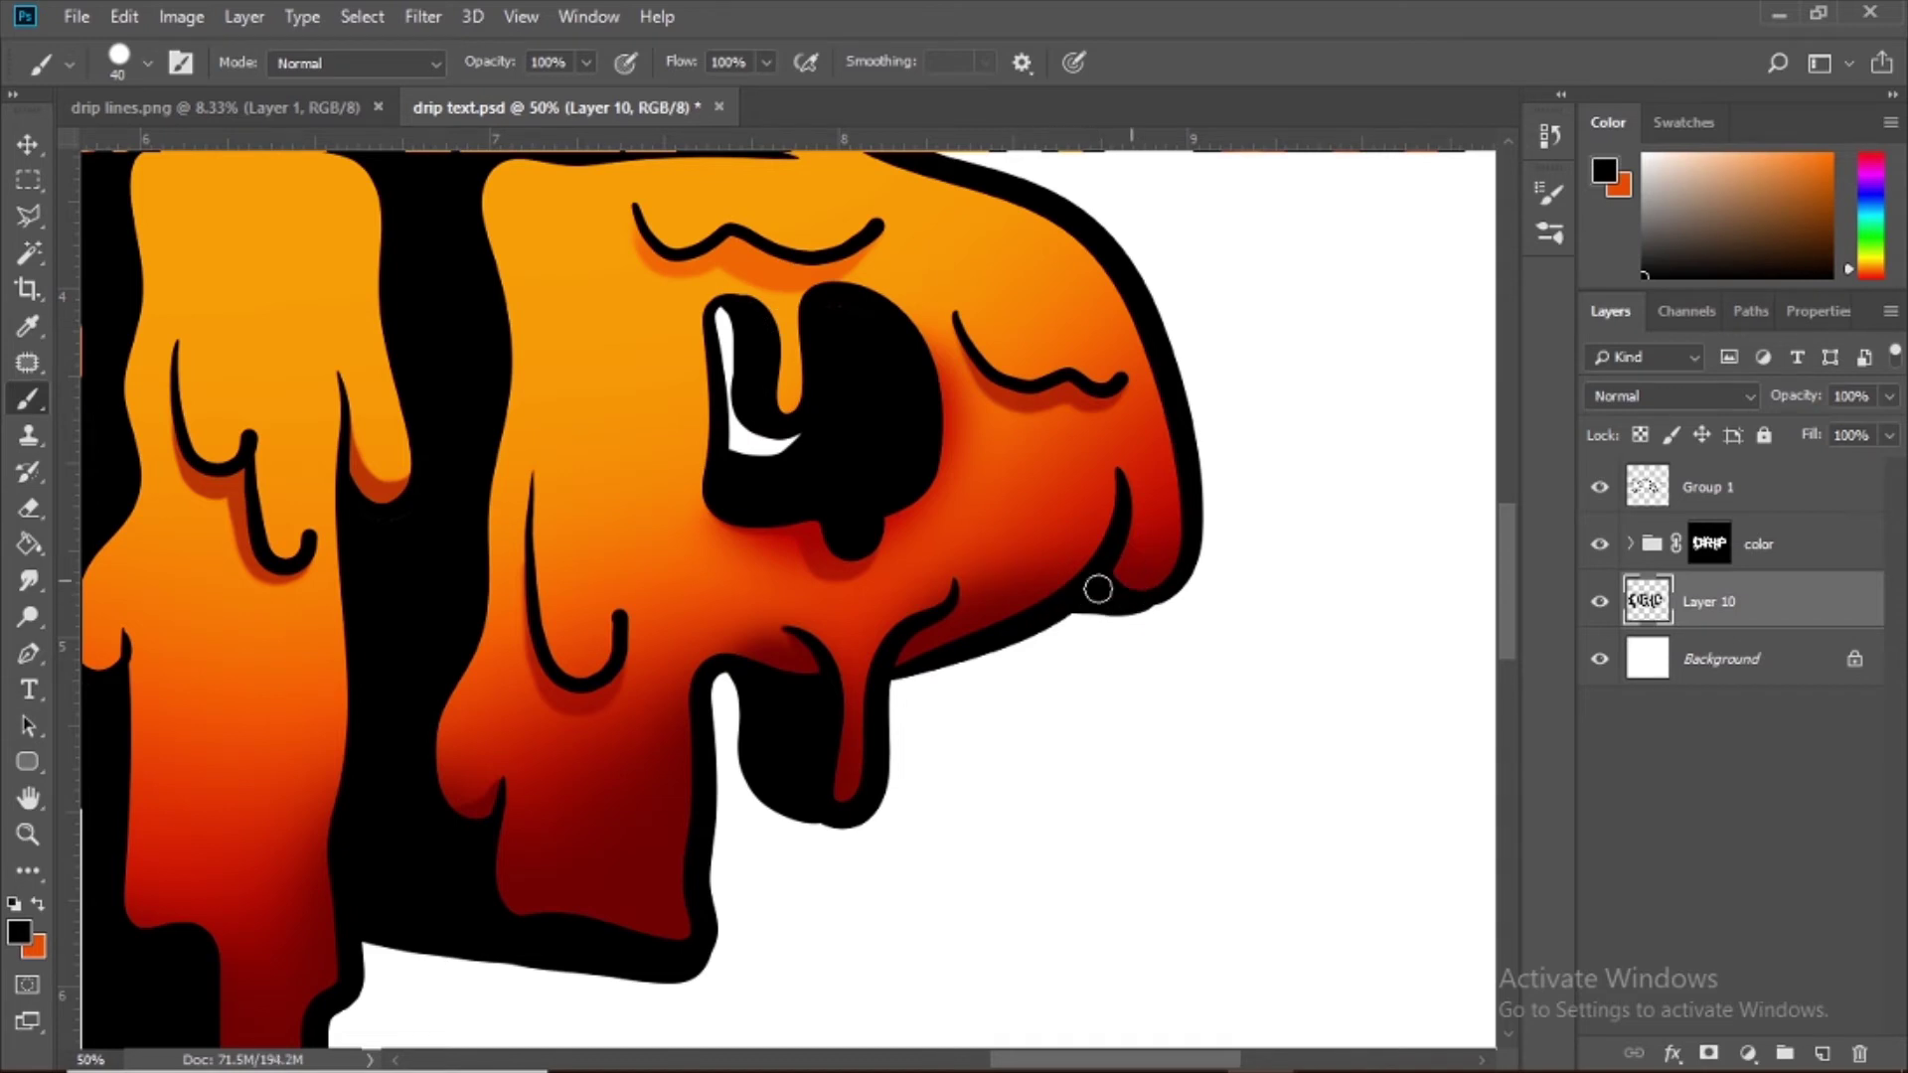
{"action": "scroll", "coordinate": [1098, 589], "scroll_direction": "down", "scroll_amount": 4}
{"action": "key", "text": "ctrl+s"}
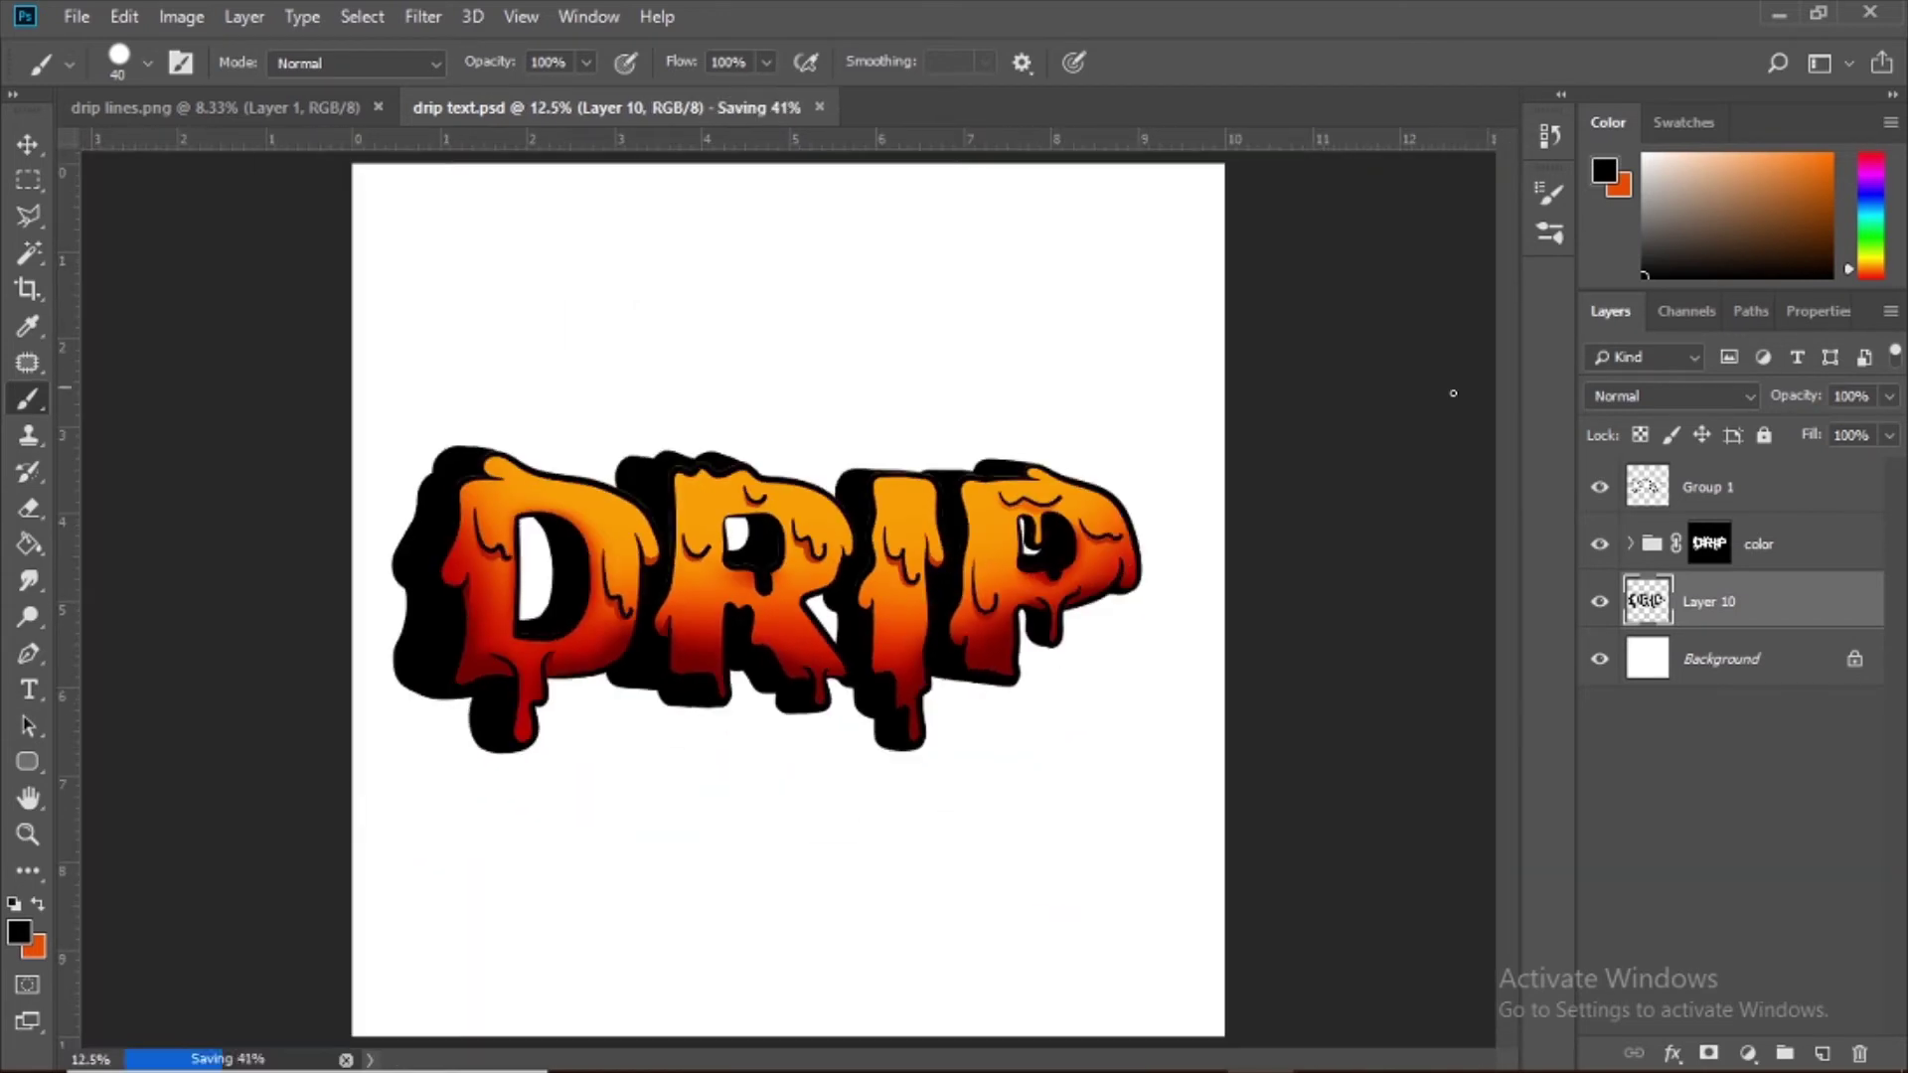
Step: Add a new layer above the color group and set the foreground color to yellow-orange ffae00
{"action": "left_click", "coordinate": [1758, 544]}
{"action": "left_click", "coordinate": [1821, 1054]}
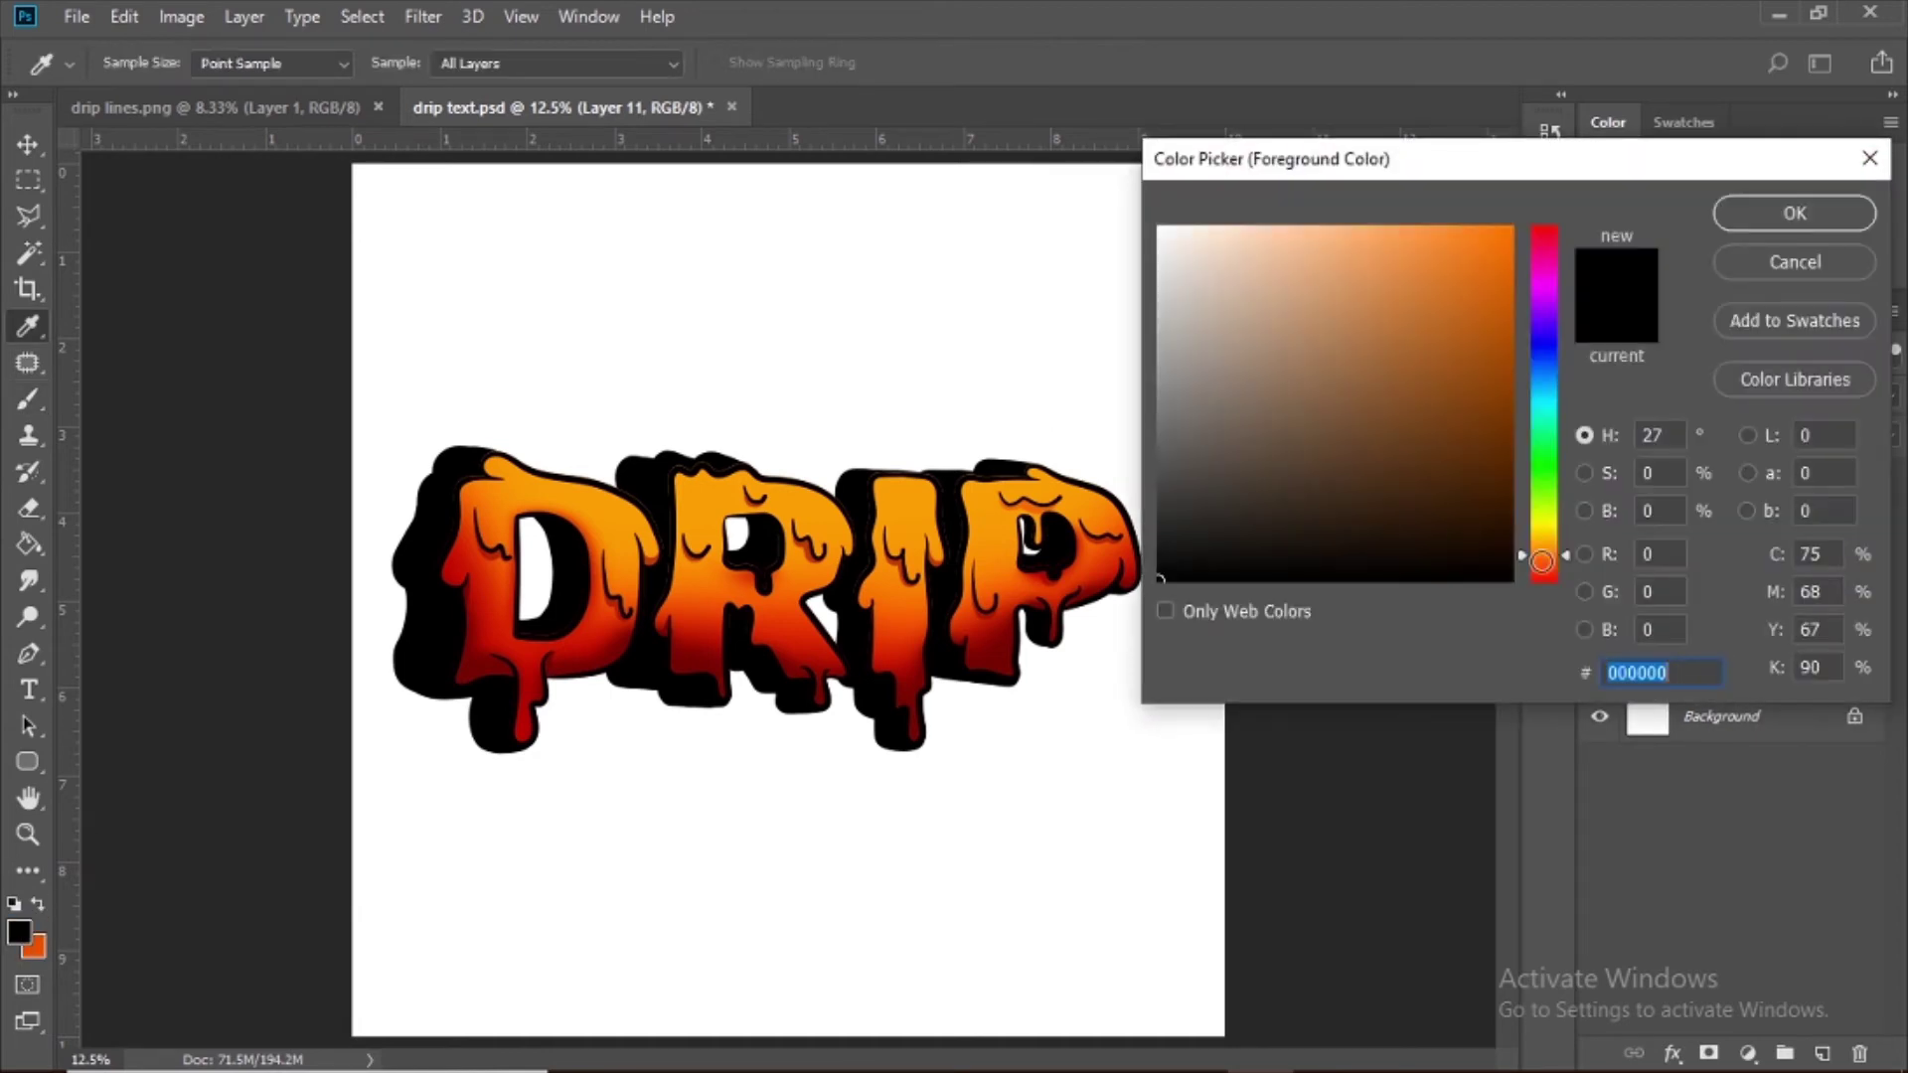
{"action": "left_click", "coordinate": [1539, 538]}
{"action": "left_click", "coordinate": [1510, 228]}
{"action": "mouse_move", "coordinate": [1532, 544]}
{"action": "left_mouse_down"}
{"action": "mouse_move", "coordinate": [1531, 515]}
{"action": "mouse_move", "coordinate": [1524, 540]}
{"action": "left_mouse_up"}
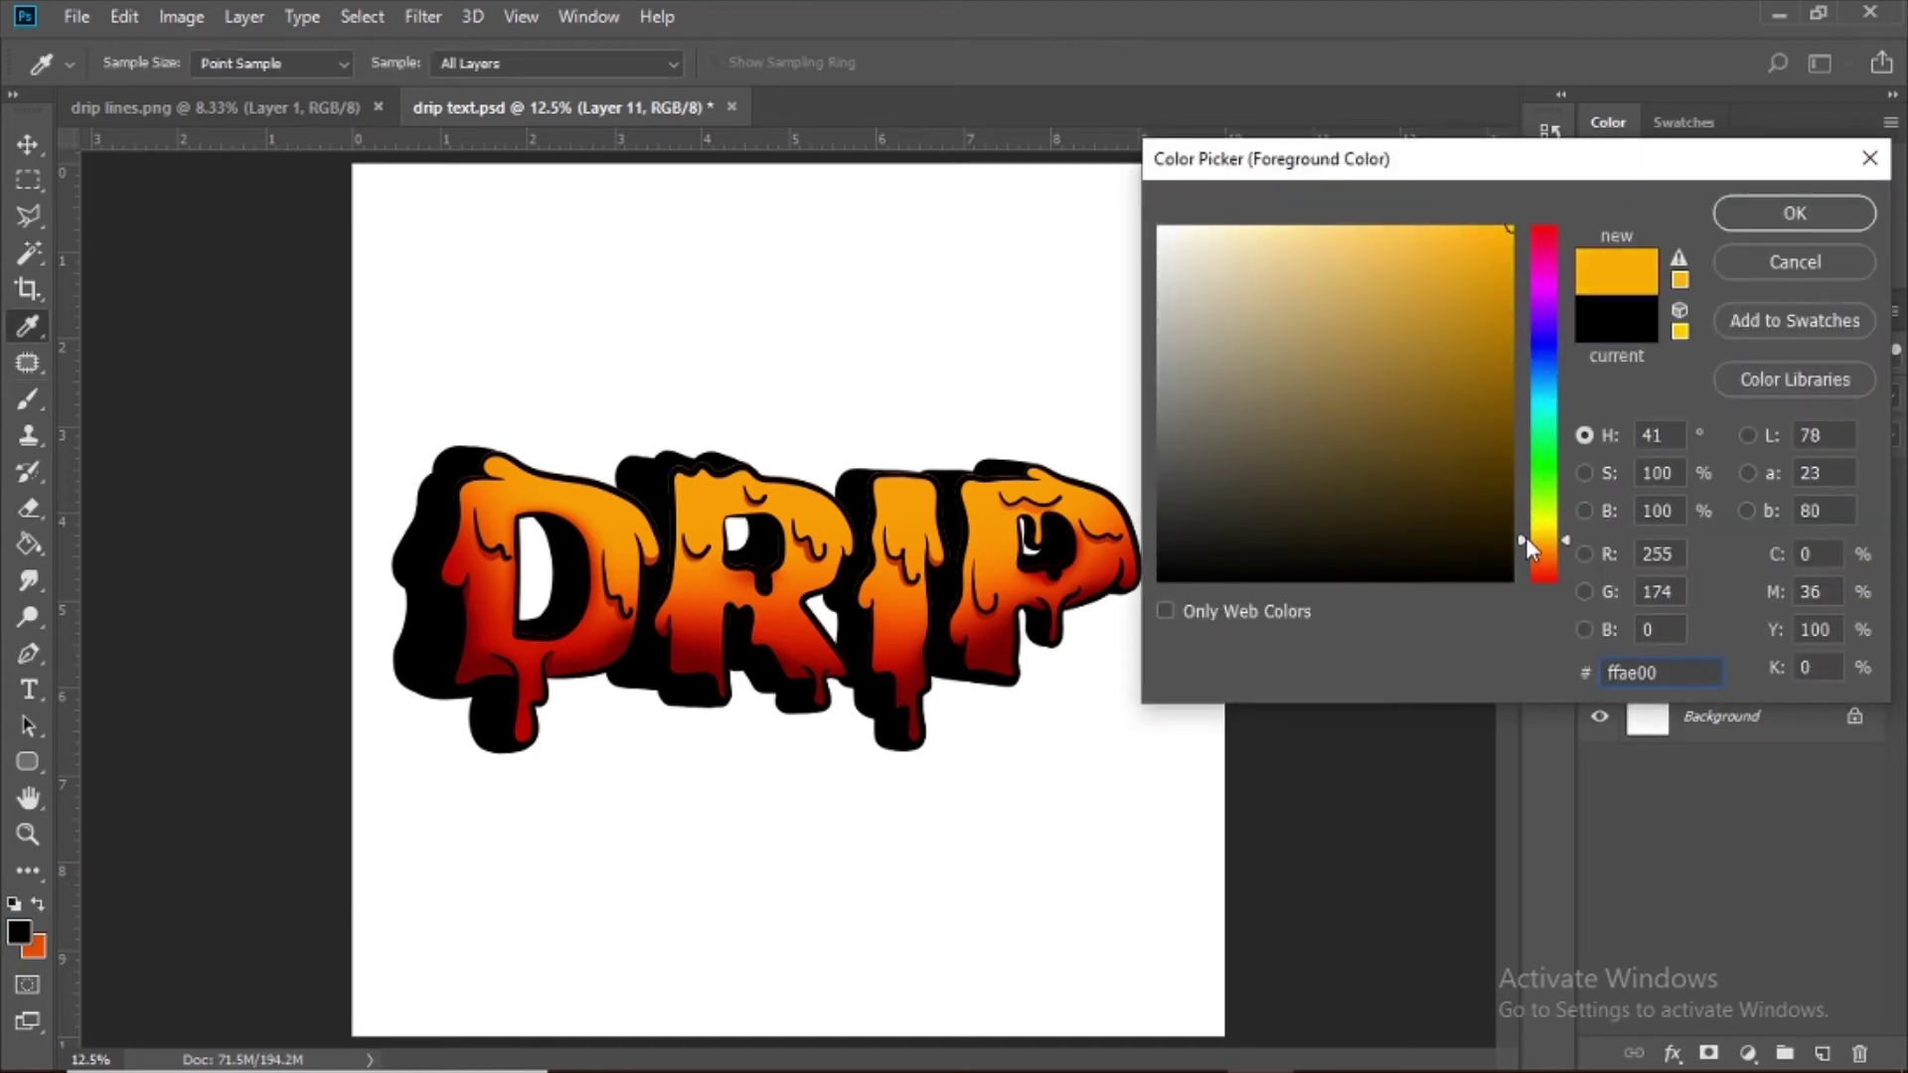
{"action": "key", "text": "Return"}
Step: Turn on Shape Dynamics for the brush and reduce its size to 6 px at the D's inner right drip line
{"action": "key", "text": "b"}
{"action": "key", "text": "ctrl+1"}
{"action": "left_click_drag", "start_coordinate": [238, 474], "coordinate": [1286, 583]}
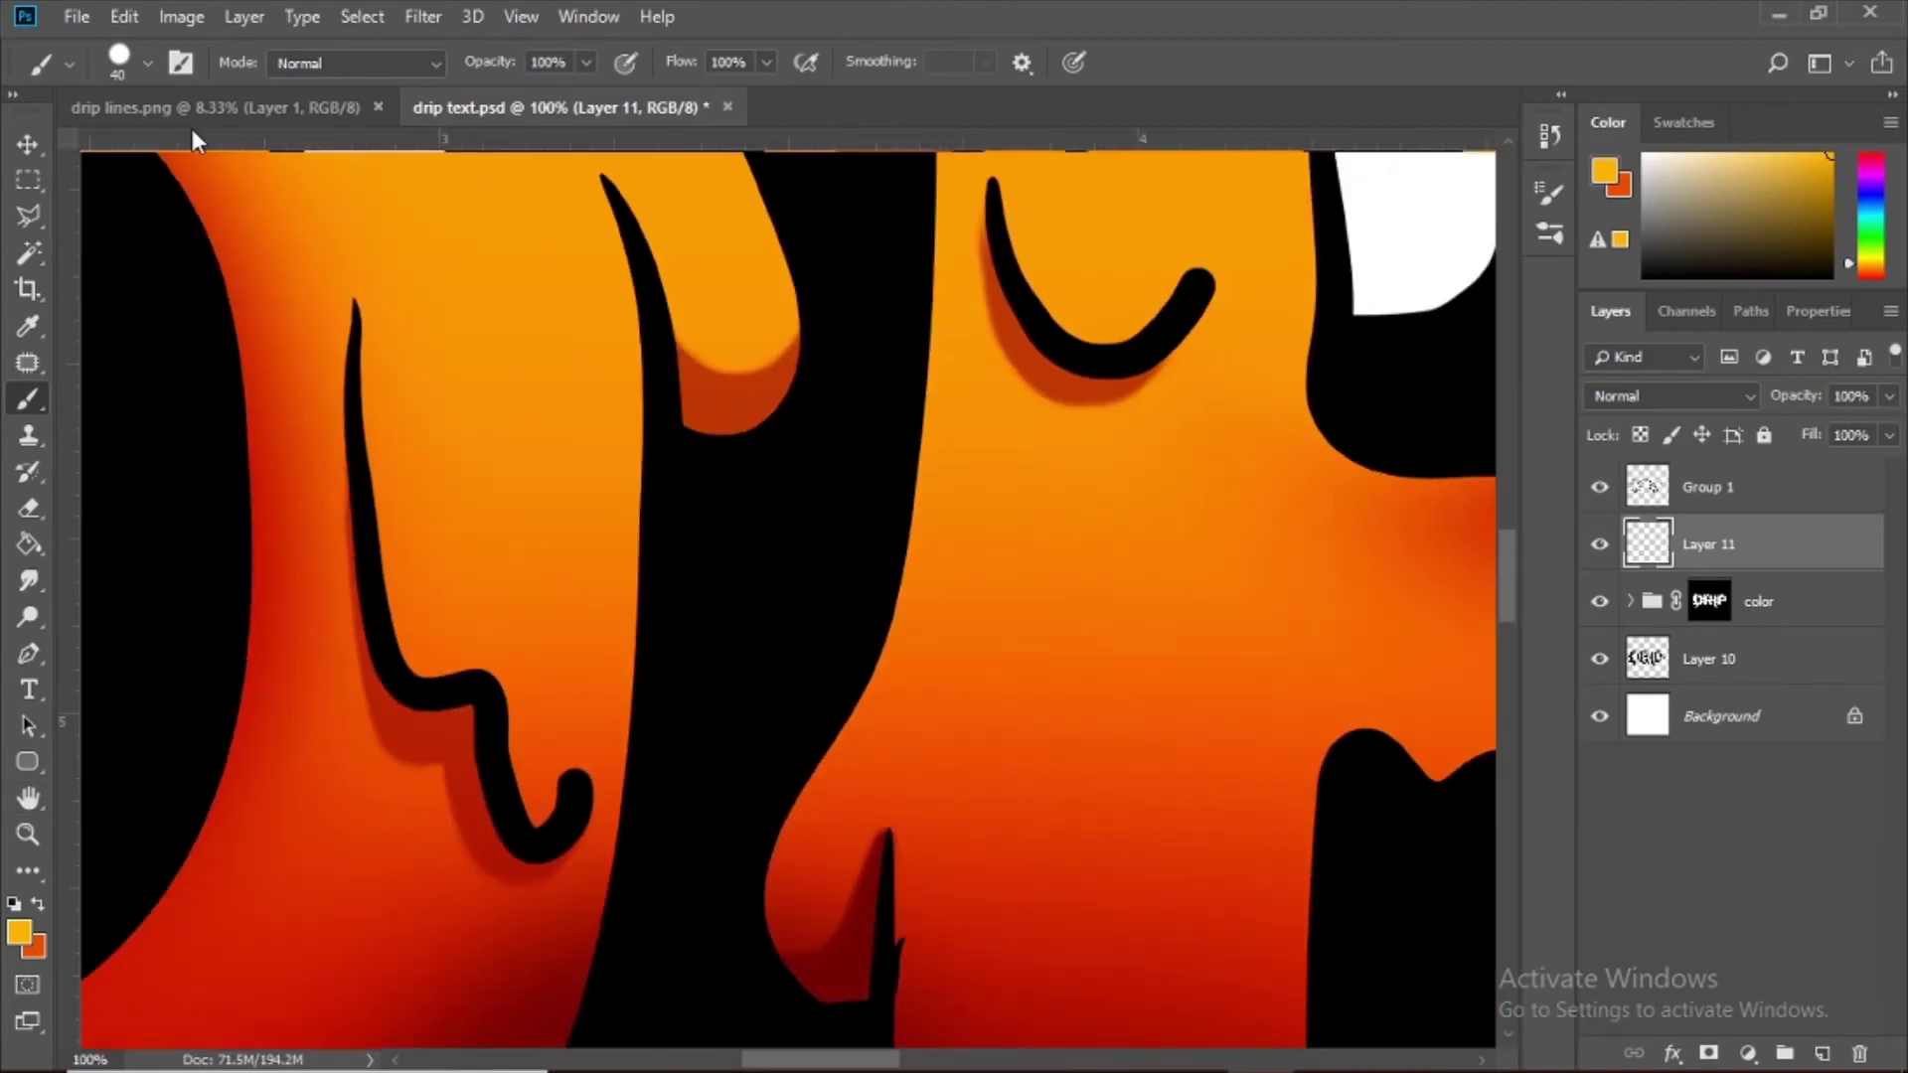
{"action": "key", "text": "ctrl+plus"}
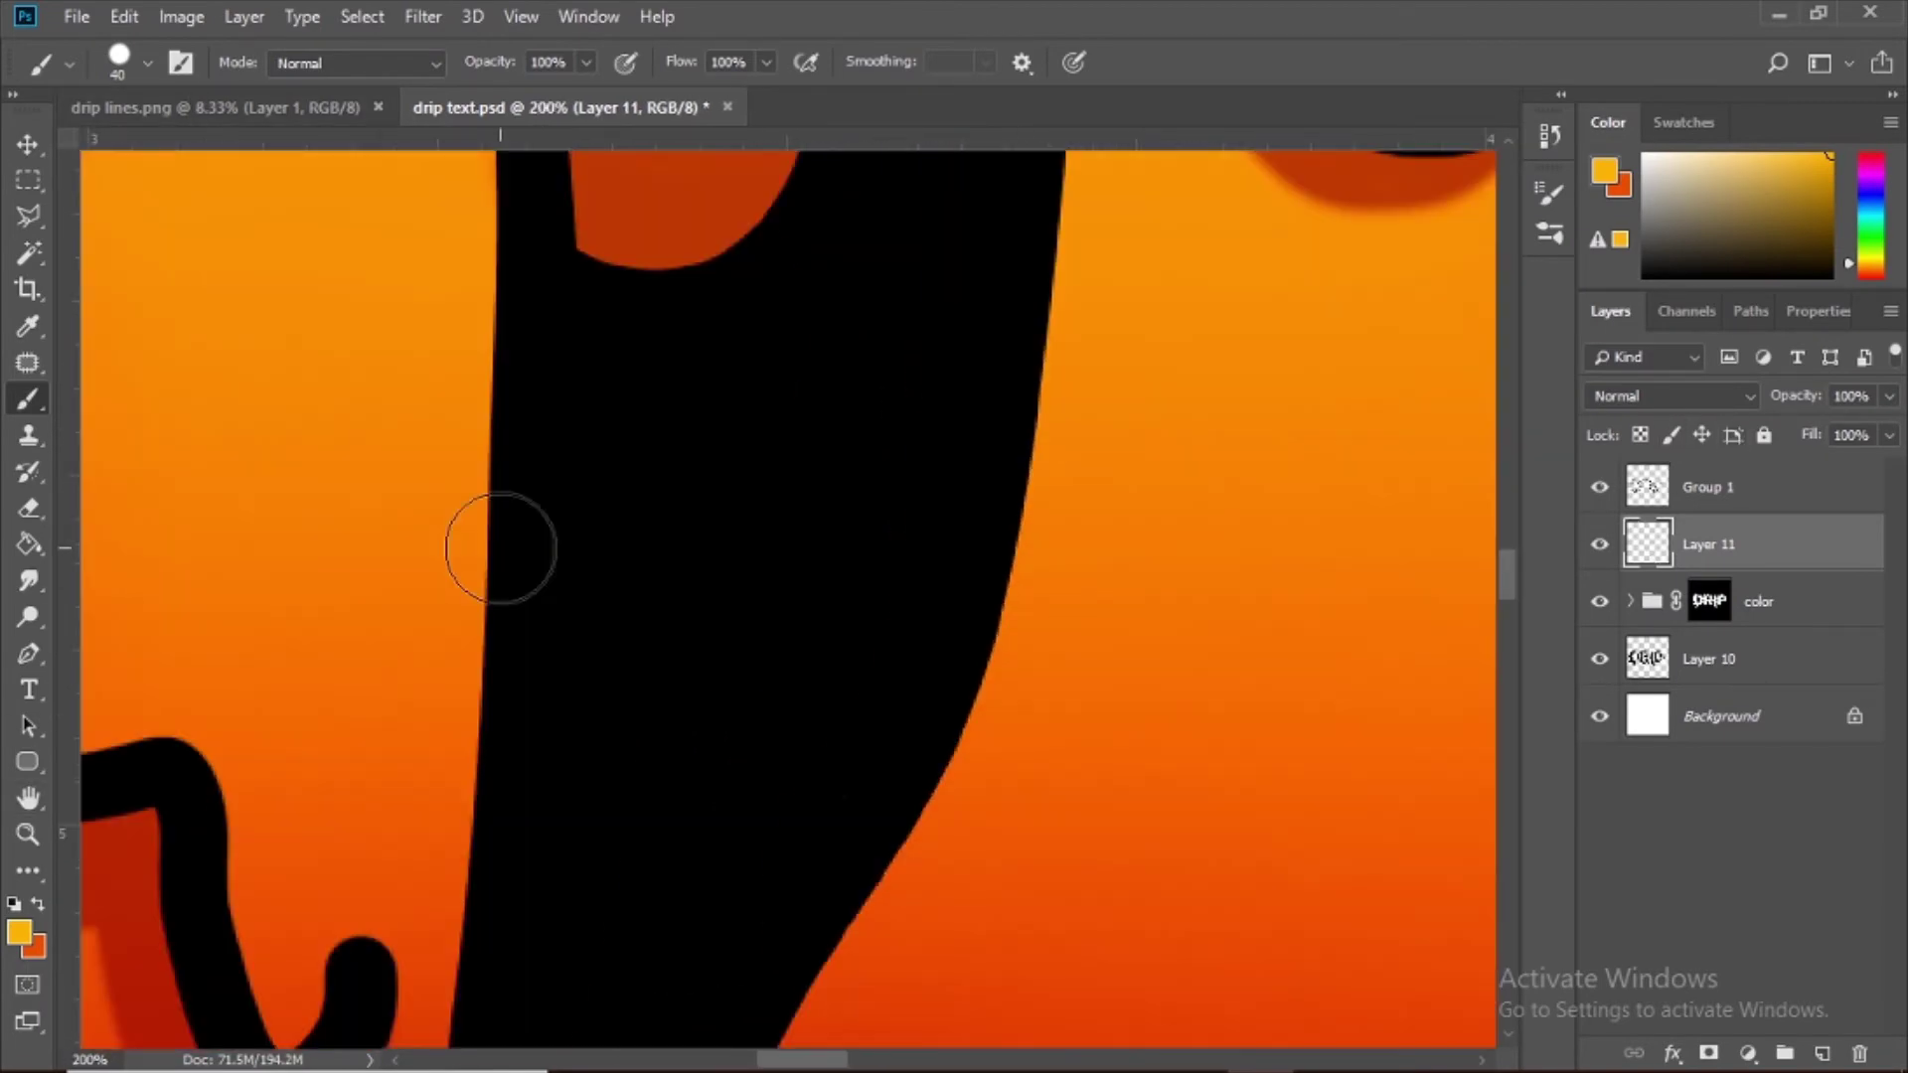
{"action": "left_click", "coordinate": [179, 70]}
{"action": "left_click", "coordinate": [1042, 296]}
{"action": "left_click", "coordinate": [179, 64]}
{"action": "left_click_drag", "start_coordinate": [203, 551], "coordinate": [863, 448]}
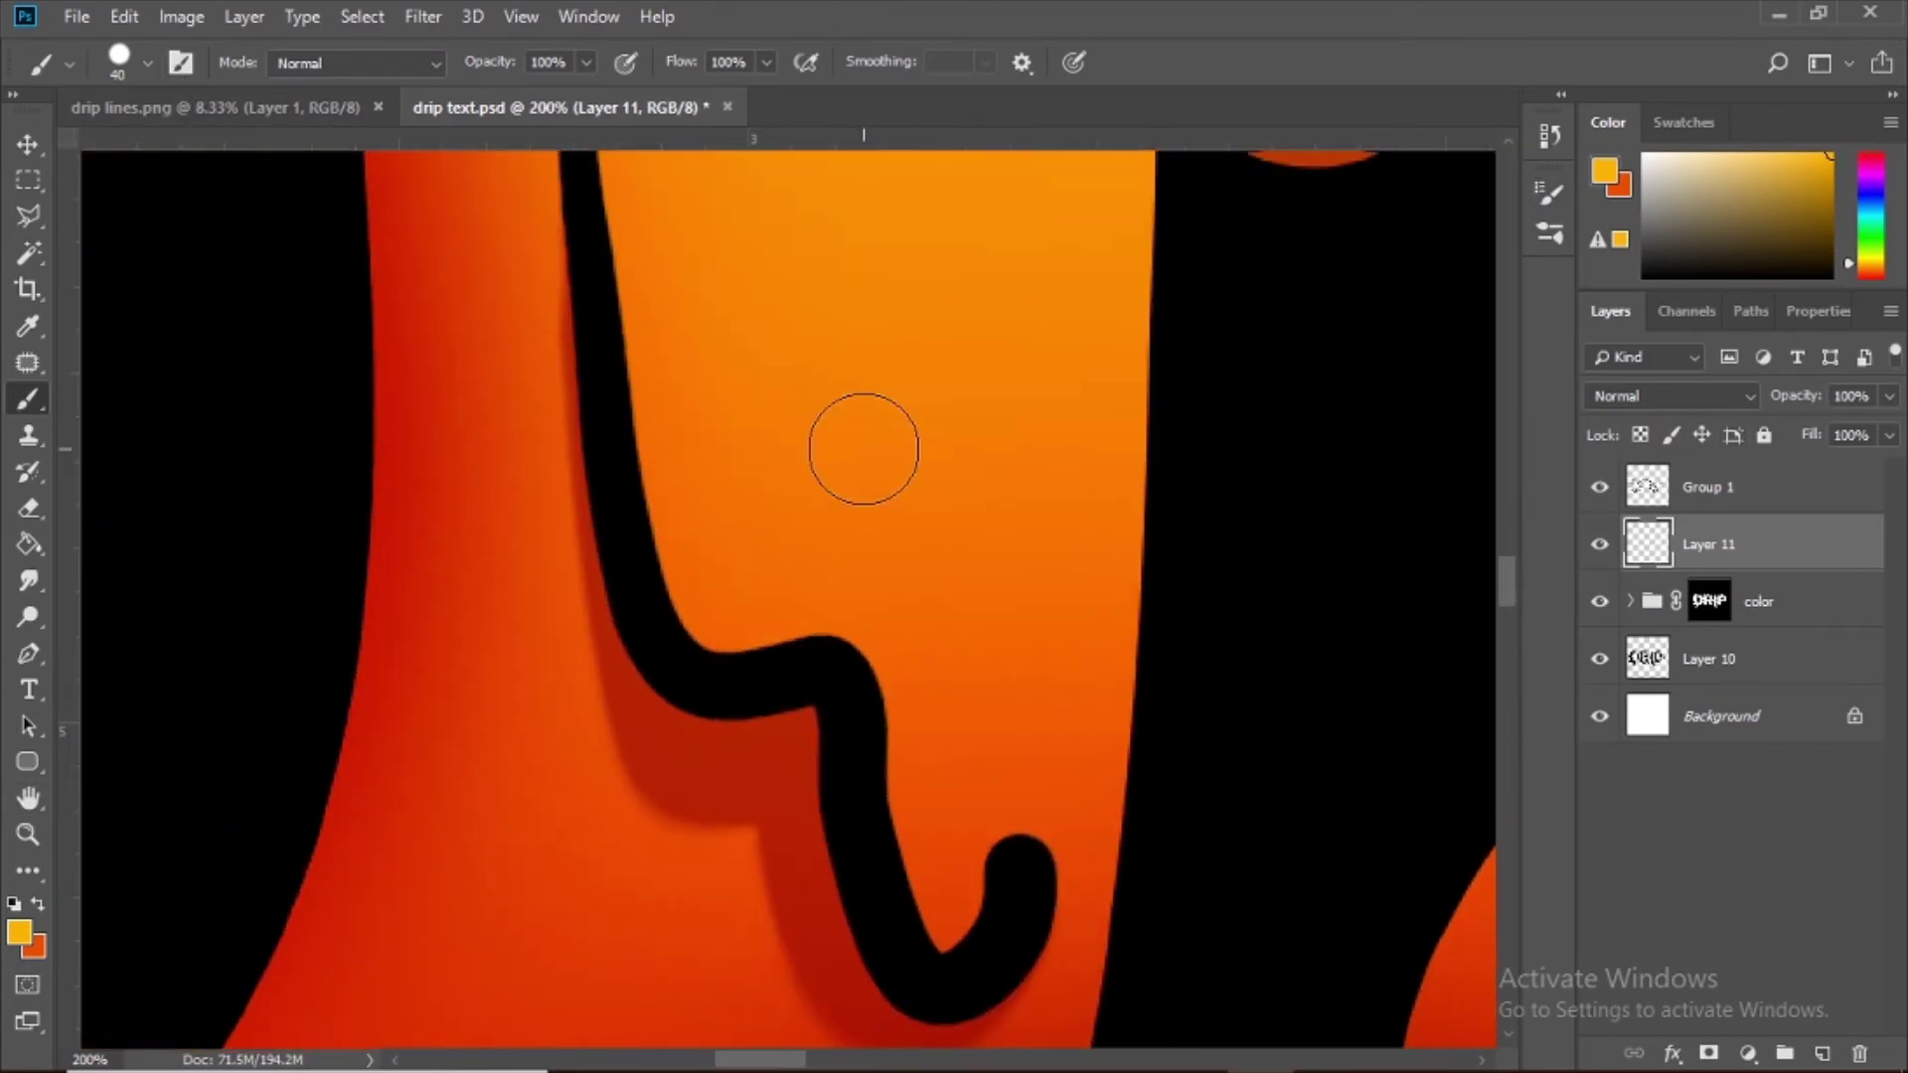
{"action": "key", "text": "bracketleft"}
{"action": "key", "text": "bracketleft"}
{"action": "key", "text": "bracketleft"}
{"action": "key", "text": "bracketleft"}
{"action": "key", "text": "bracketleft"}
{"action": "key", "text": "bracketleft"}
{"action": "key", "text": "bracketleft"}
{"action": "scroll", "coordinate": [498, 421], "scroll_direction": "up", "scroll_amount": 3}
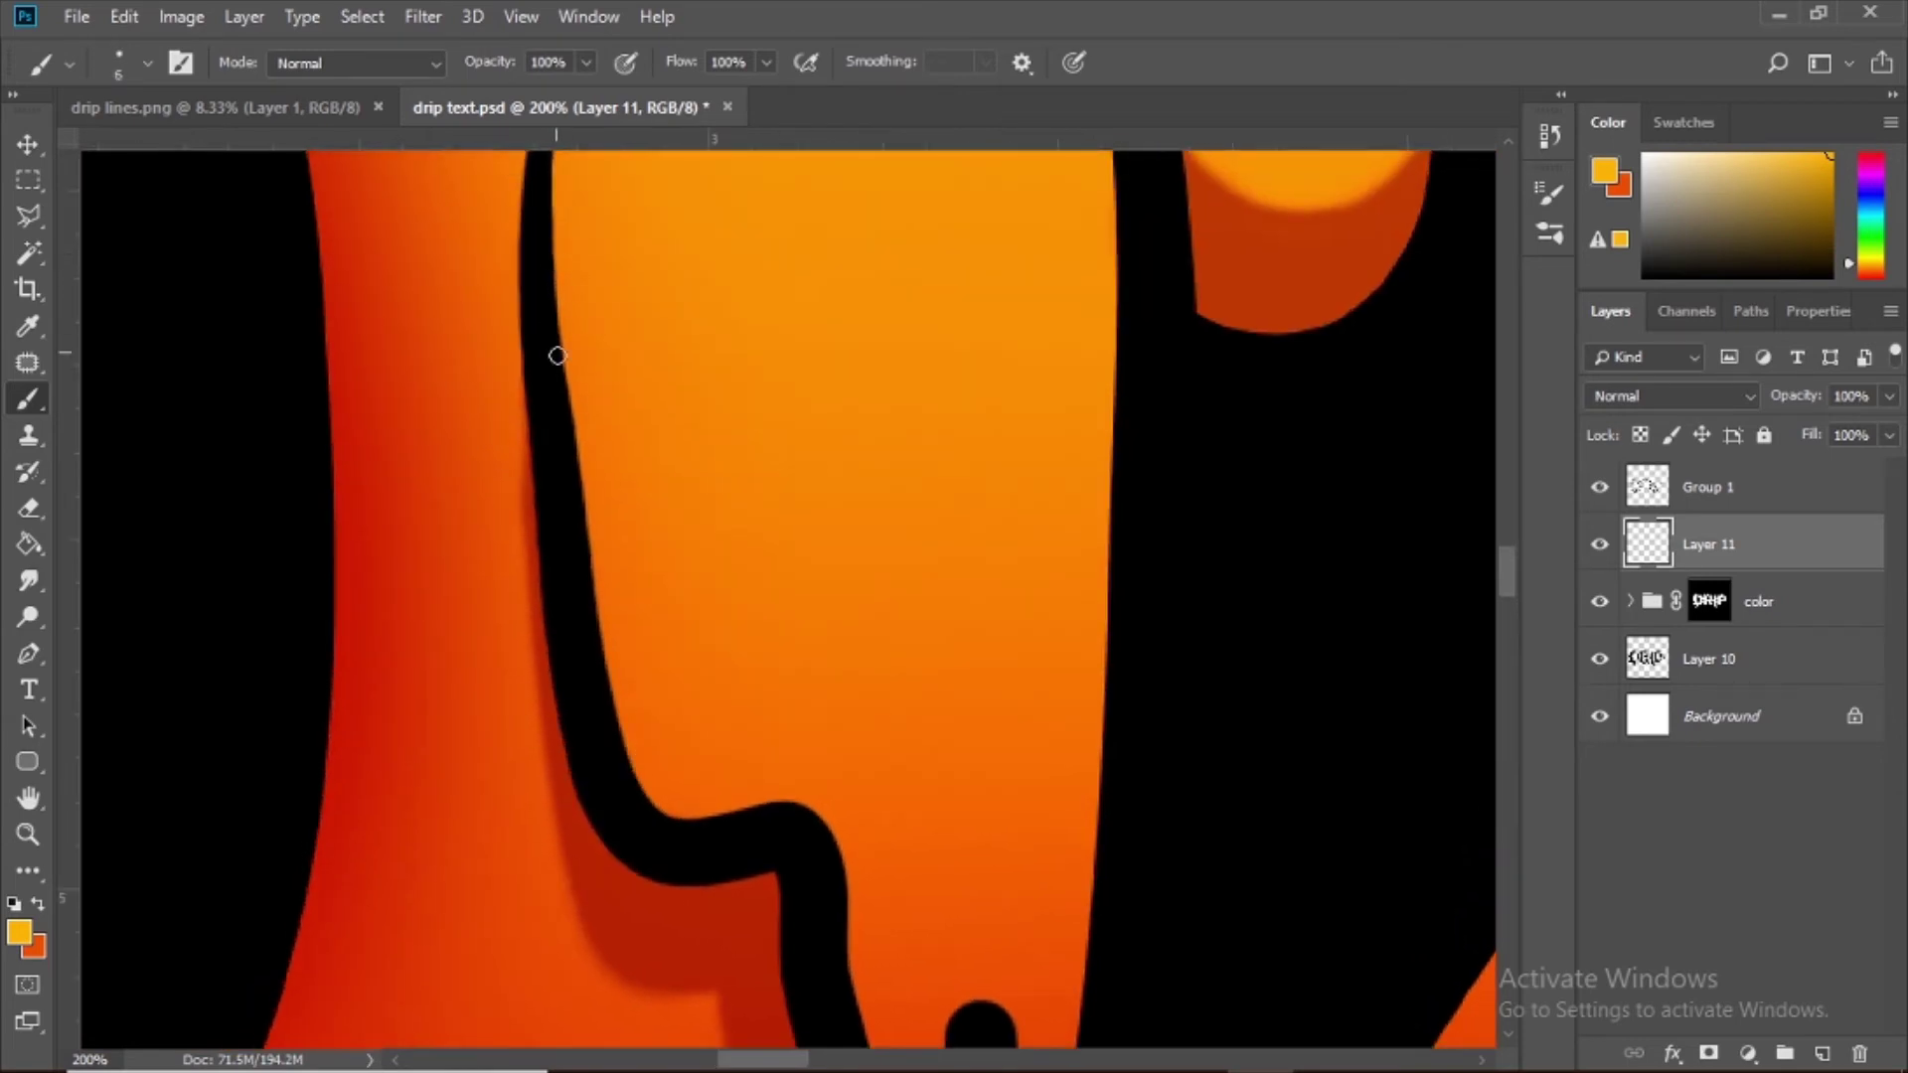
Step: Paint yellow-orange highlights along both hooks of the D's inner right drip line, enlarging the brush to 15 px
{"action": "mouse_move", "coordinate": [559, 309]}
{"action": "left_mouse_down"}
{"action": "mouse_move", "coordinate": [613, 647]}
{"action": "mouse_move", "coordinate": [724, 822]}
{"action": "mouse_move", "coordinate": [795, 811]}
{"action": "left_mouse_up"}
{"action": "left_click_drag", "start_coordinate": [782, 704], "coordinate": [618, 417]}
{"action": "mouse_move", "coordinate": [453, 380]}
{"action": "left_mouse_down"}
{"action": "mouse_move", "coordinate": [525, 499]}
{"action": "mouse_move", "coordinate": [613, 501]}
{"action": "left_mouse_up"}
{"action": "mouse_move", "coordinate": [669, 579]}
{"action": "left_mouse_down"}
{"action": "mouse_move", "coordinate": [722, 783]}
{"action": "mouse_move", "coordinate": [783, 805]}
{"action": "left_mouse_up"}
{"action": "key", "text": "ctrl+minus"}
{"action": "key", "text": "ctrl+minus"}
{"action": "key", "text": "ctrl+minus"}
{"action": "key", "text": "ctrl+minus"}
{"action": "key", "text": "ctrl+minus"}
{"action": "key", "text": "ctrl+plus"}
{"action": "key", "text": "ctrl+plus"}
{"action": "key", "text": "ctrl+plus"}
{"action": "key", "text": "ctrl+plus"}
{"action": "key", "text": "ctrl+plus"}
{"action": "left_click_drag", "start_coordinate": [725, 742], "coordinate": [958, 777]}
{"action": "key", "text": "ctrl+minus"}
{"action": "key", "text": "ctrl+minus"}
{"action": "key", "text": "ctrl+minus"}
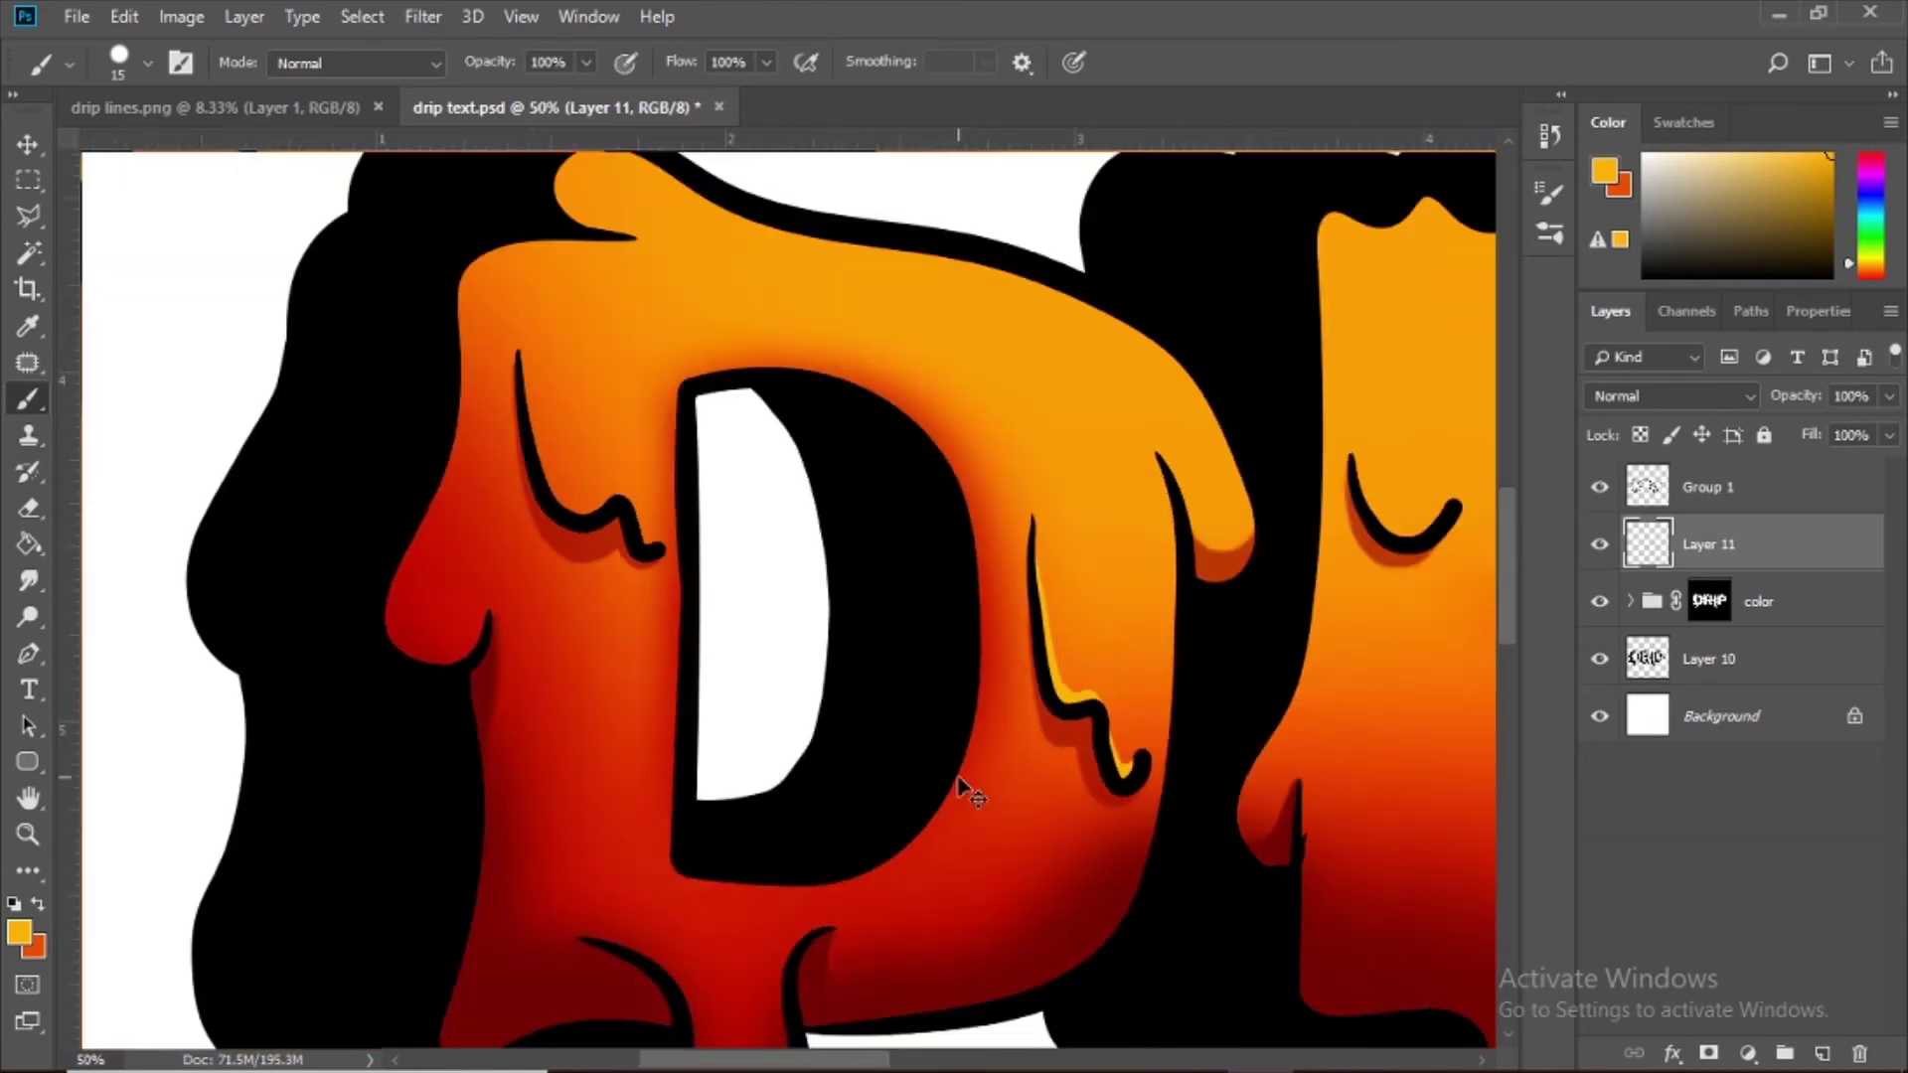
Step: Paint a yellow-orange highlight along the inside of the D's upper-left drip line with the 15 px brush
{"action": "scroll", "coordinate": [958, 779], "scroll_direction": "up", "scroll_amount": 7}
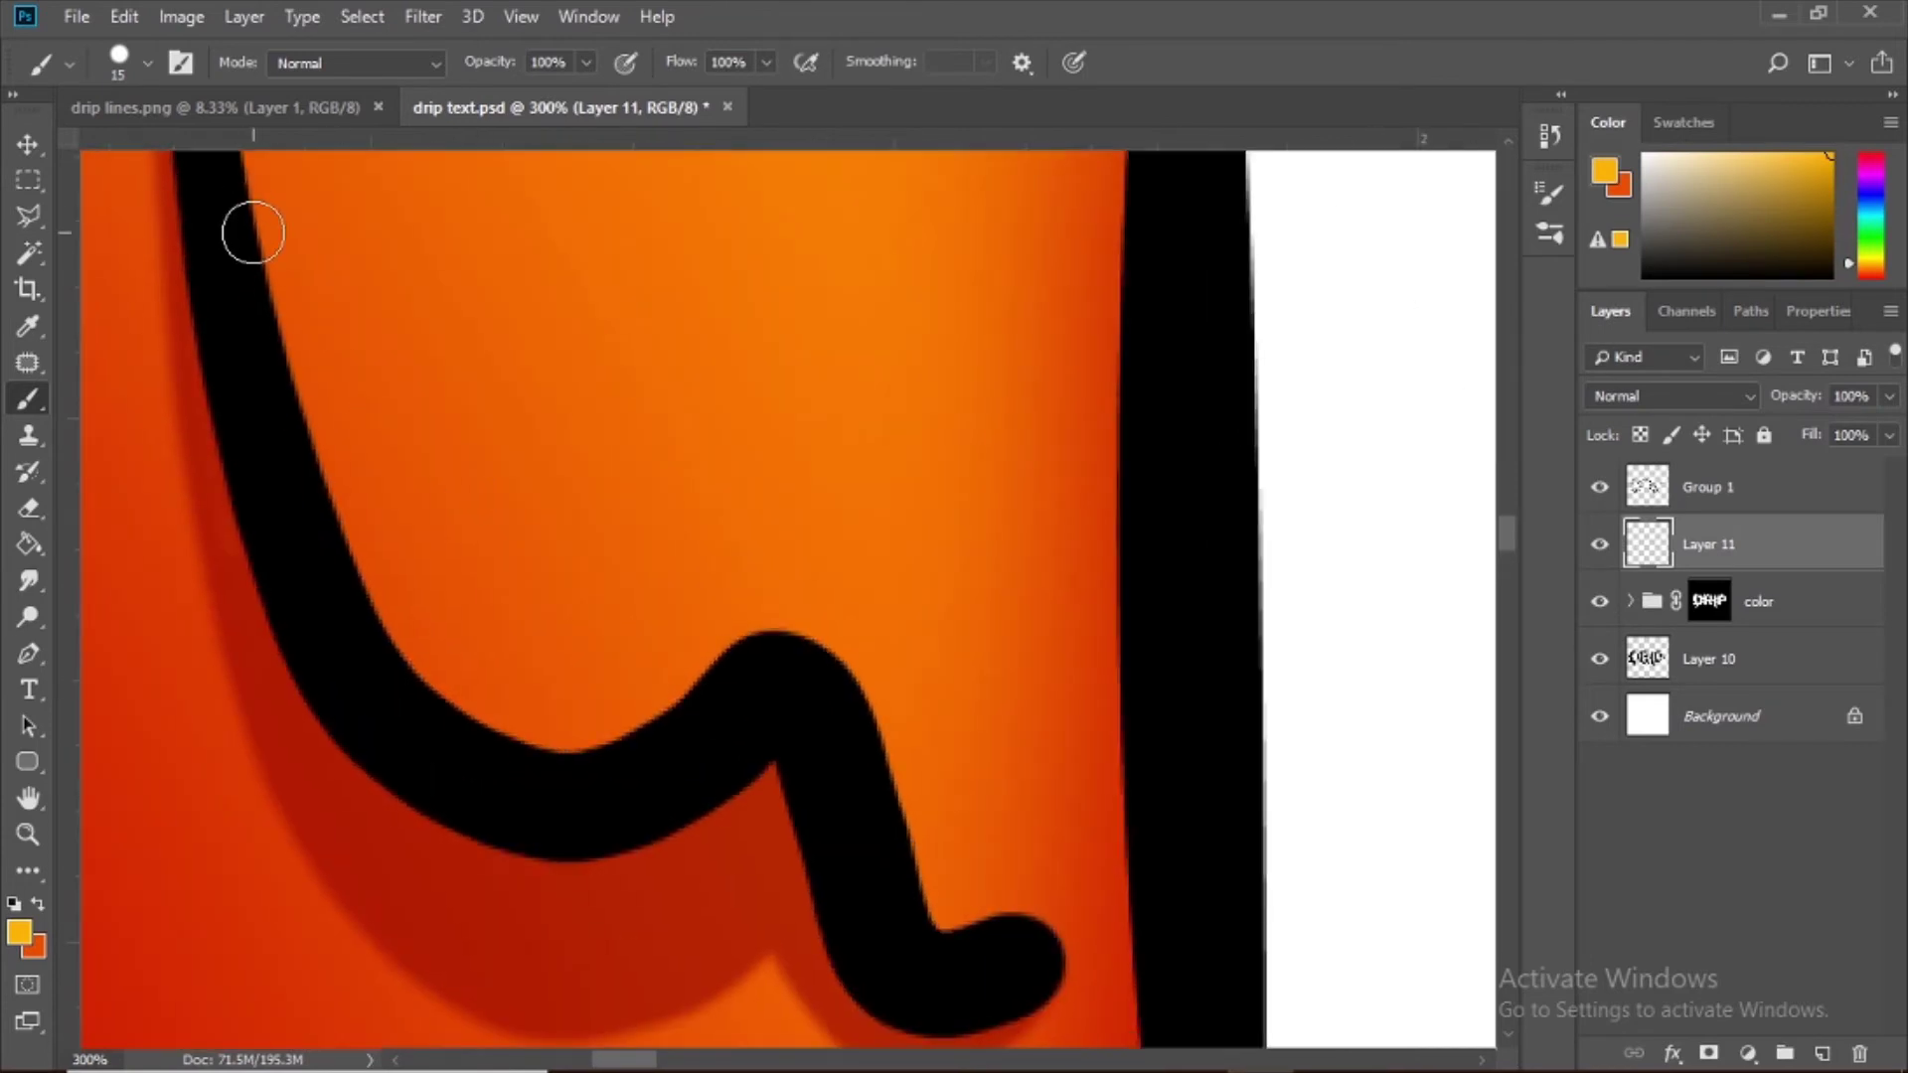
{"action": "mouse_move", "coordinate": [253, 232]}
{"action": "left_mouse_down"}
{"action": "mouse_move", "coordinate": [408, 612]}
{"action": "mouse_move", "coordinate": [674, 659]}
{"action": "mouse_move", "coordinate": [737, 648]}
{"action": "left_mouse_up"}
{"action": "left_click_drag", "start_coordinate": [776, 683], "coordinate": [641, 446]}
{"action": "left_click_drag", "start_coordinate": [760, 636], "coordinate": [873, 696]}
Step: Paint a yellow-orange highlight around the tip of the drip on the D's left edge
{"action": "key", "text": "ctrl+minus"}
{"action": "key", "text": "ctrl+minus"}
{"action": "key", "text": "ctrl+minus"}
{"action": "key", "text": "ctrl+minus"}
{"action": "key", "text": "ctrl+minus"}
{"action": "key", "text": "ctrl+plus"}
{"action": "key", "text": "ctrl+plus"}
{"action": "key", "text": "ctrl+plus"}
{"action": "key", "text": "ctrl+plus"}
{"action": "left_click_drag", "start_coordinate": [639, 725], "coordinate": [1273, 390]}
{"action": "left_click_drag", "start_coordinate": [666, 240], "coordinate": [608, 249]}
{"action": "mouse_move", "coordinate": [507, 206]}
{"action": "left_mouse_down"}
{"action": "mouse_move", "coordinate": [354, 550]}
{"action": "mouse_move", "coordinate": [365, 688]}
{"action": "mouse_move", "coordinate": [420, 756]}
{"action": "mouse_move", "coordinate": [506, 791]}
{"action": "mouse_move", "coordinate": [592, 793]}
{"action": "mouse_move", "coordinate": [734, 685]}
{"action": "left_mouse_up"}
Step: Paint yellow-orange highlights around the tip of the D's long bottom drip and along the small bump beside it
{"action": "key", "text": "ctrl+minus"}
{"action": "key", "text": "ctrl+minus"}
{"action": "key", "text": "ctrl+minus"}
{"action": "left_click_drag", "start_coordinate": [1086, 708], "coordinate": [855, 411]}
{"action": "key", "text": "ctrl+plus"}
{"action": "key", "text": "ctrl+plus"}
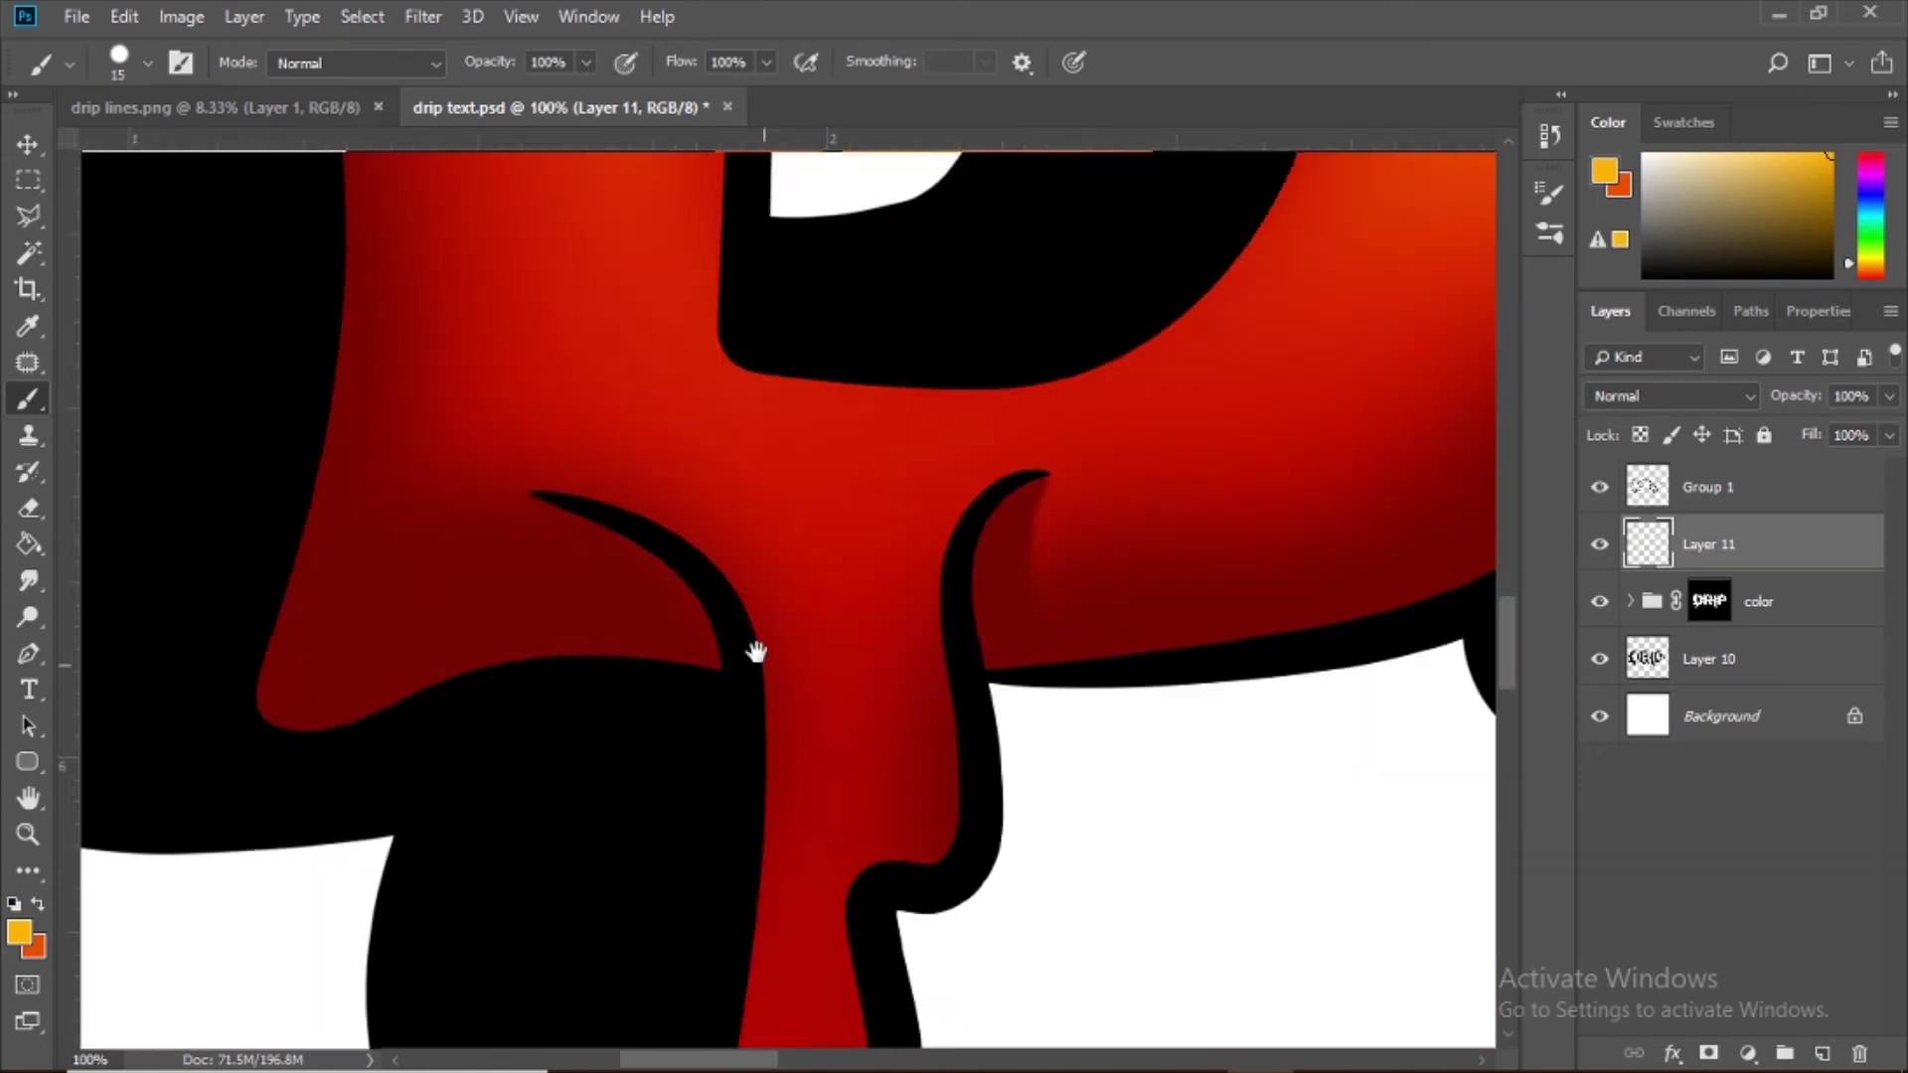
{"action": "left_click_drag", "start_coordinate": [755, 875], "coordinate": [695, 328]}
{"action": "left_click_drag", "start_coordinate": [708, 194], "coordinate": [694, 395]}
{"action": "key", "text": "ctrl+z"}
{"action": "left_click_drag", "start_coordinate": [703, 251], "coordinate": [682, 602]}
{"action": "left_click_drag", "start_coordinate": [597, 603], "coordinate": [425, 852]}
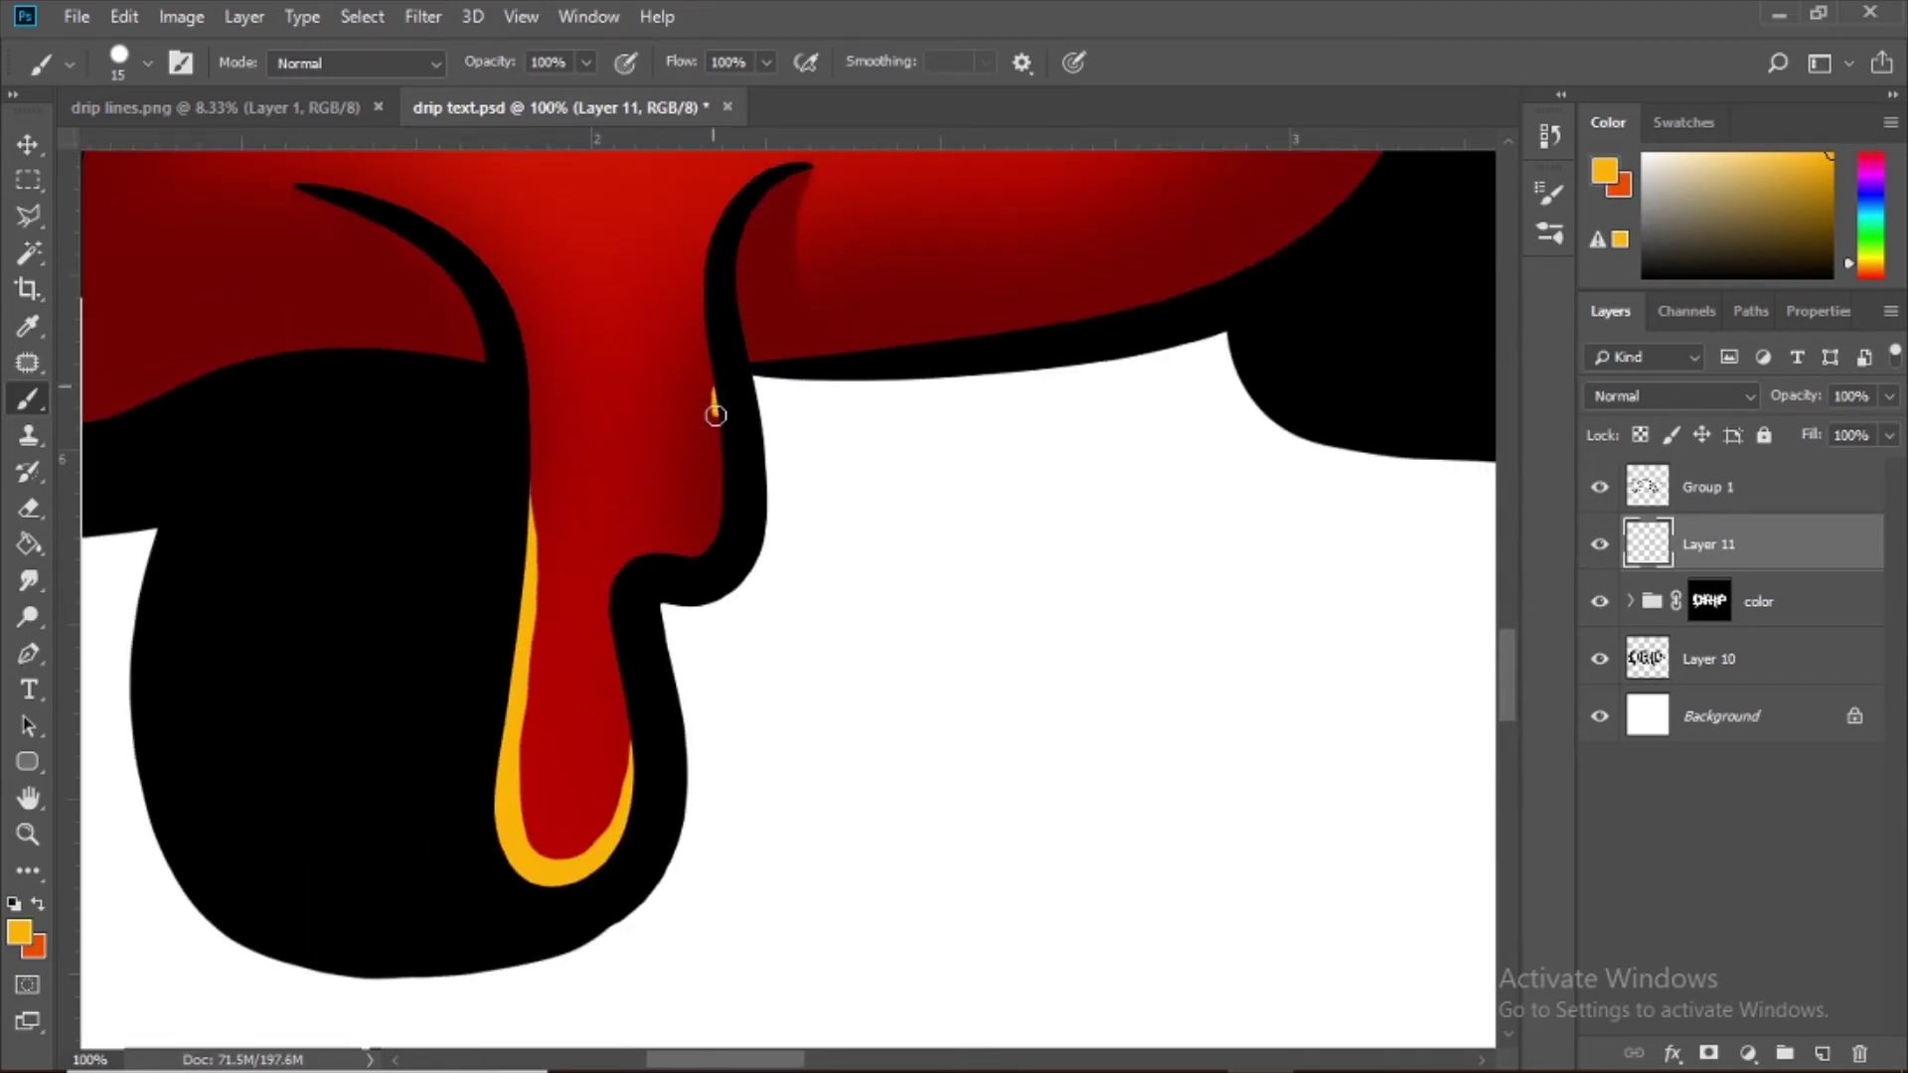
{"action": "left_click_drag", "start_coordinate": [673, 552], "coordinate": [633, 562]}
Step: Erase the excess highlight along the D's inner right drip line and touch up its end with the brush
{"action": "left_click_drag", "start_coordinate": [844, 537], "coordinate": [762, 779]}
{"action": "left_click_drag", "start_coordinate": [1054, 219], "coordinate": [669, 498]}
{"action": "key", "text": "e"}
{"action": "mouse_move", "coordinate": [636, 348]}
{"action": "left_mouse_down"}
{"action": "mouse_move", "coordinate": [618, 360]}
{"action": "mouse_move", "coordinate": [707, 467]}
{"action": "left_mouse_up"}
{"action": "mouse_move", "coordinate": [640, 383]}
{"action": "left_mouse_down"}
{"action": "mouse_move", "coordinate": [700, 647]}
{"action": "mouse_move", "coordinate": [612, 502]}
{"action": "left_mouse_up"}
{"action": "key", "text": "b"}
{"action": "left_click_drag", "start_coordinate": [672, 592], "coordinate": [704, 588]}
Step: Highlight the R's left drip line in yellow-orange, undoing the unwanted strokes
{"action": "left_click_drag", "start_coordinate": [854, 529], "coordinate": [466, 841]}
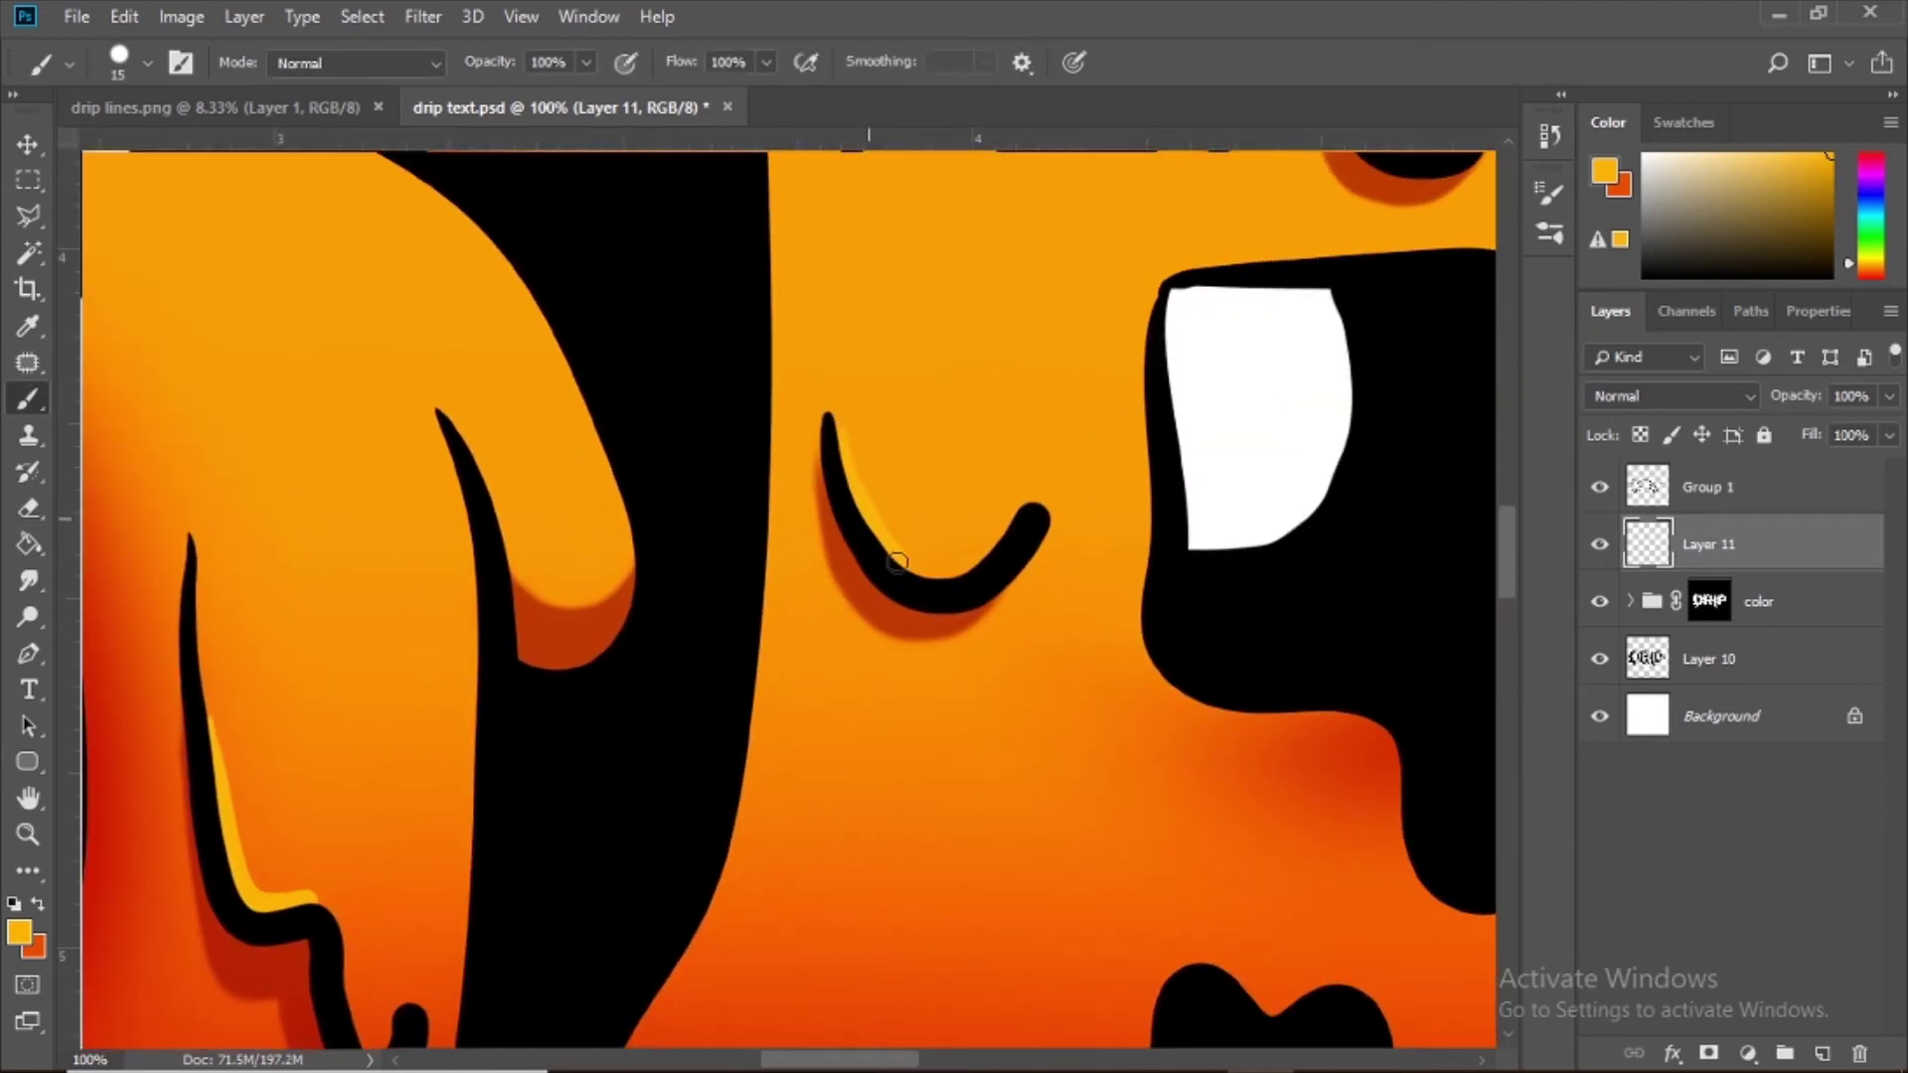
{"action": "key", "text": "ctrl+z"}
{"action": "key", "text": "ctrl+z"}
Step: Paint yellow-orange highlights on the drip at the R's lower-left edge and on the bottom drip of its left leg
{"action": "mouse_move", "coordinate": [834, 1034]}
{"action": "left_mouse_down"}
{"action": "mouse_move", "coordinate": [877, 417]}
{"action": "mouse_move", "coordinate": [857, 374]}
{"action": "left_mouse_up"}
{"action": "mouse_move", "coordinate": [719, 239]}
{"action": "left_mouse_down"}
{"action": "mouse_move", "coordinate": [682, 296]}
{"action": "mouse_move", "coordinate": [701, 468]}
{"action": "mouse_move", "coordinate": [728, 482]}
{"action": "left_mouse_up"}
{"action": "left_click_drag", "start_coordinate": [654, 373], "coordinate": [656, 430]}
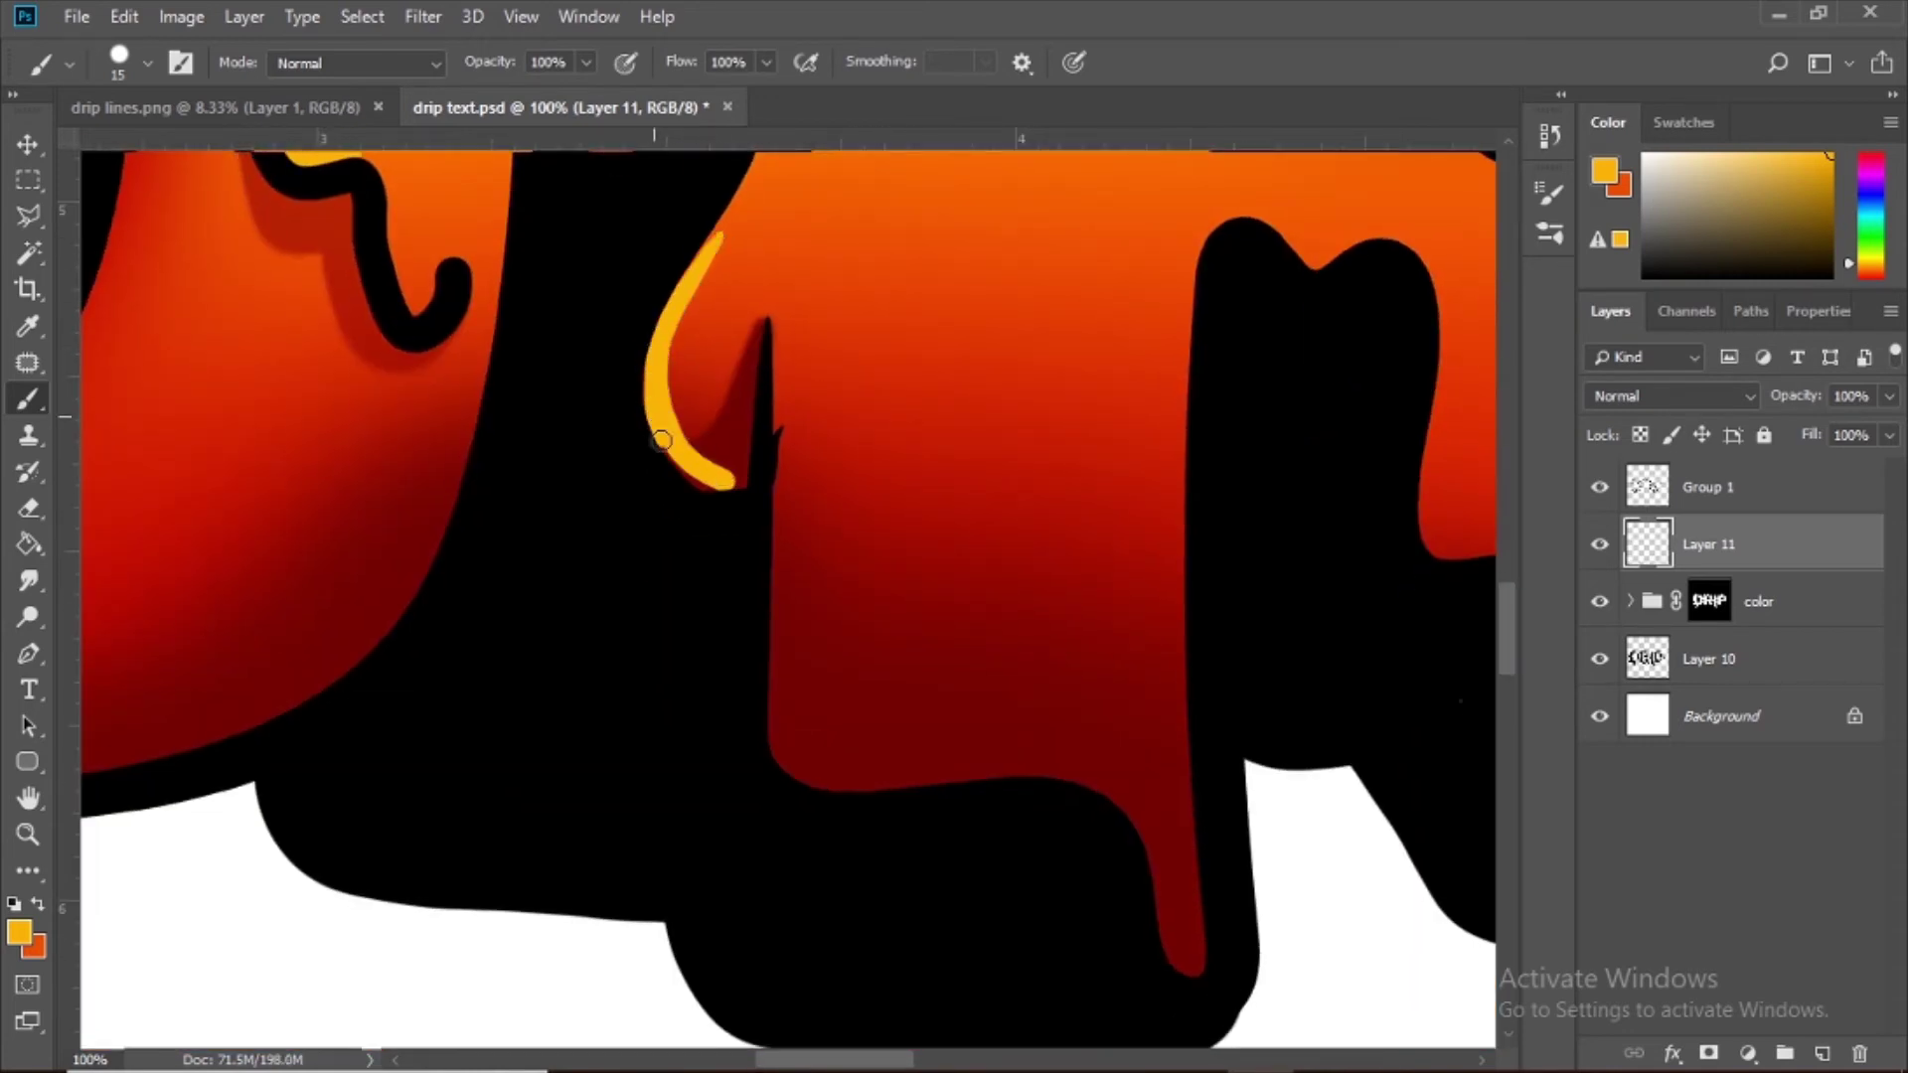
{"action": "mouse_move", "coordinate": [1147, 853]}
{"action": "left_mouse_down"}
{"action": "mouse_move", "coordinate": [974, 532]}
{"action": "mouse_move", "coordinate": [699, 924]}
{"action": "left_mouse_up"}
Step: Paint yellow-orange highlights along the R's right drip line and the short drip line above its opening
{"action": "left_click_drag", "start_coordinate": [964, 159], "coordinate": [643, 540]}
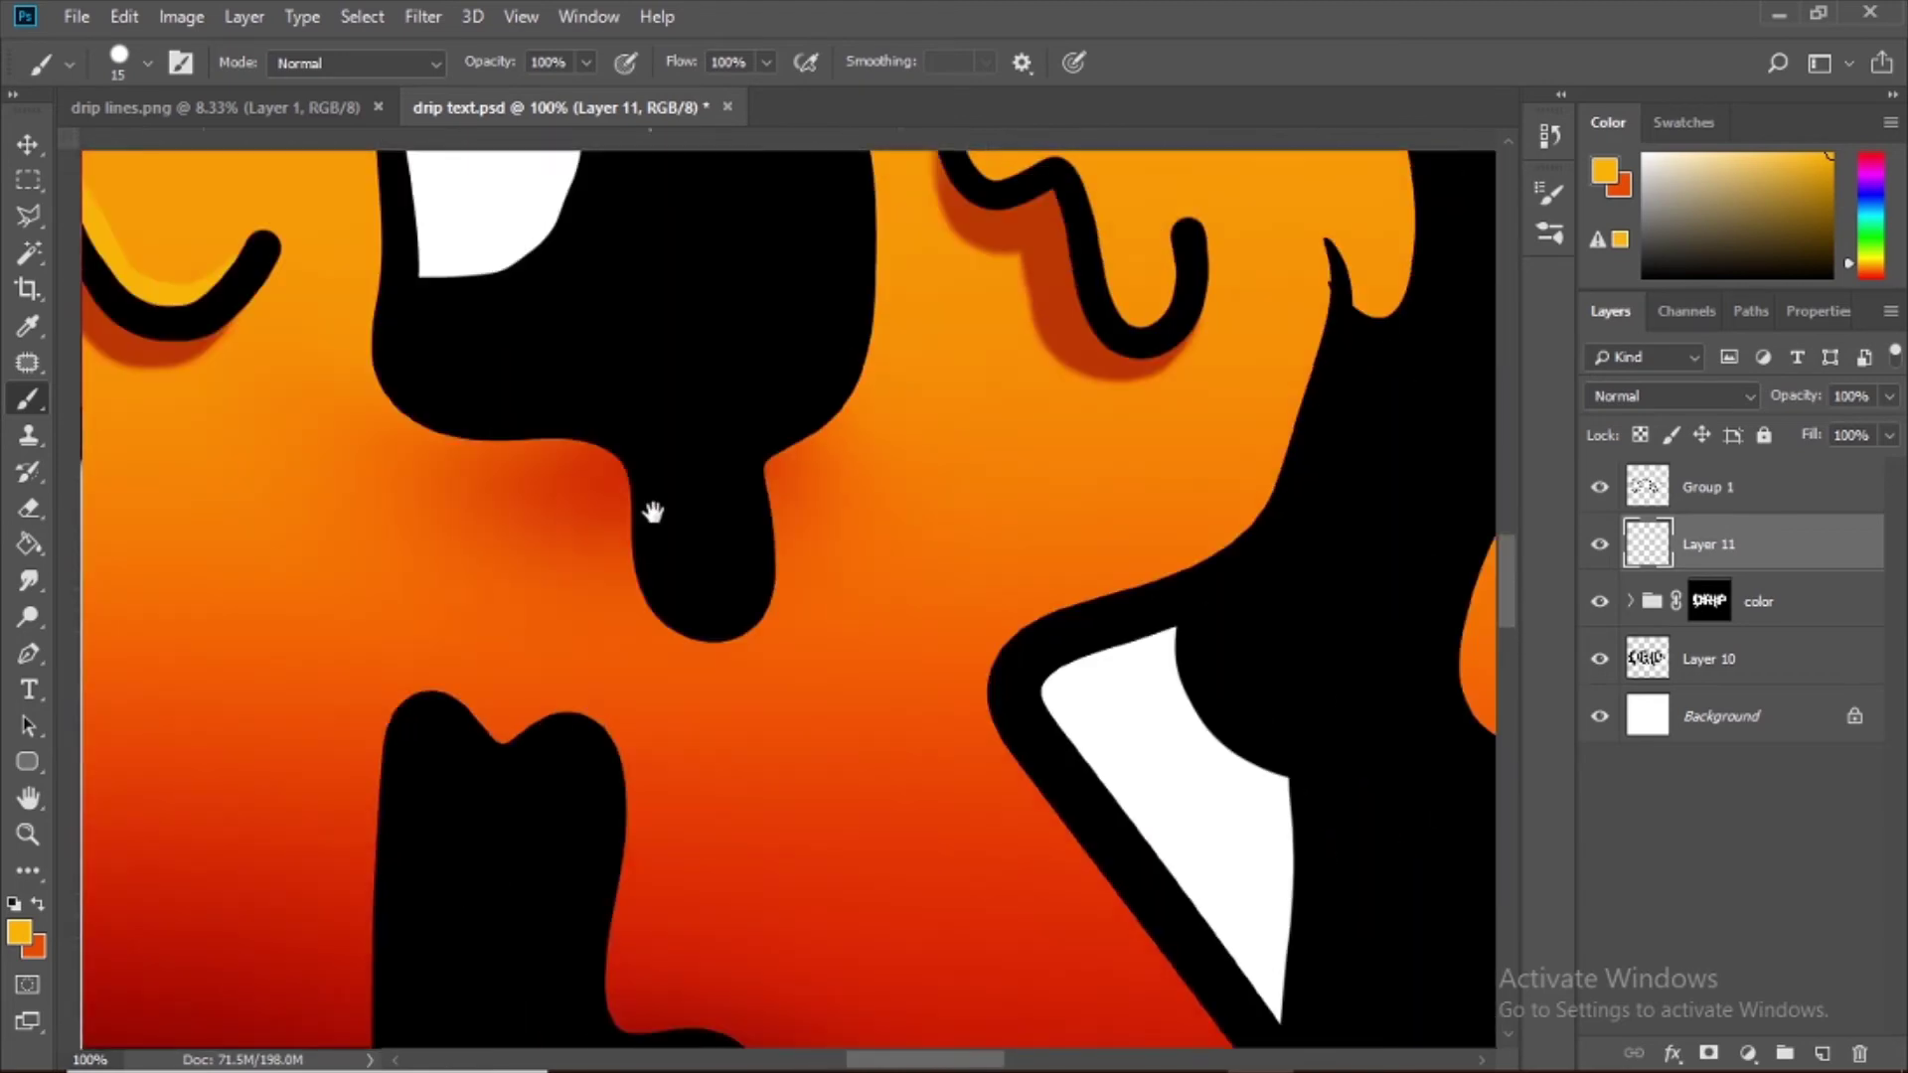
{"action": "left_click_drag", "start_coordinate": [882, 318], "coordinate": [715, 528]}
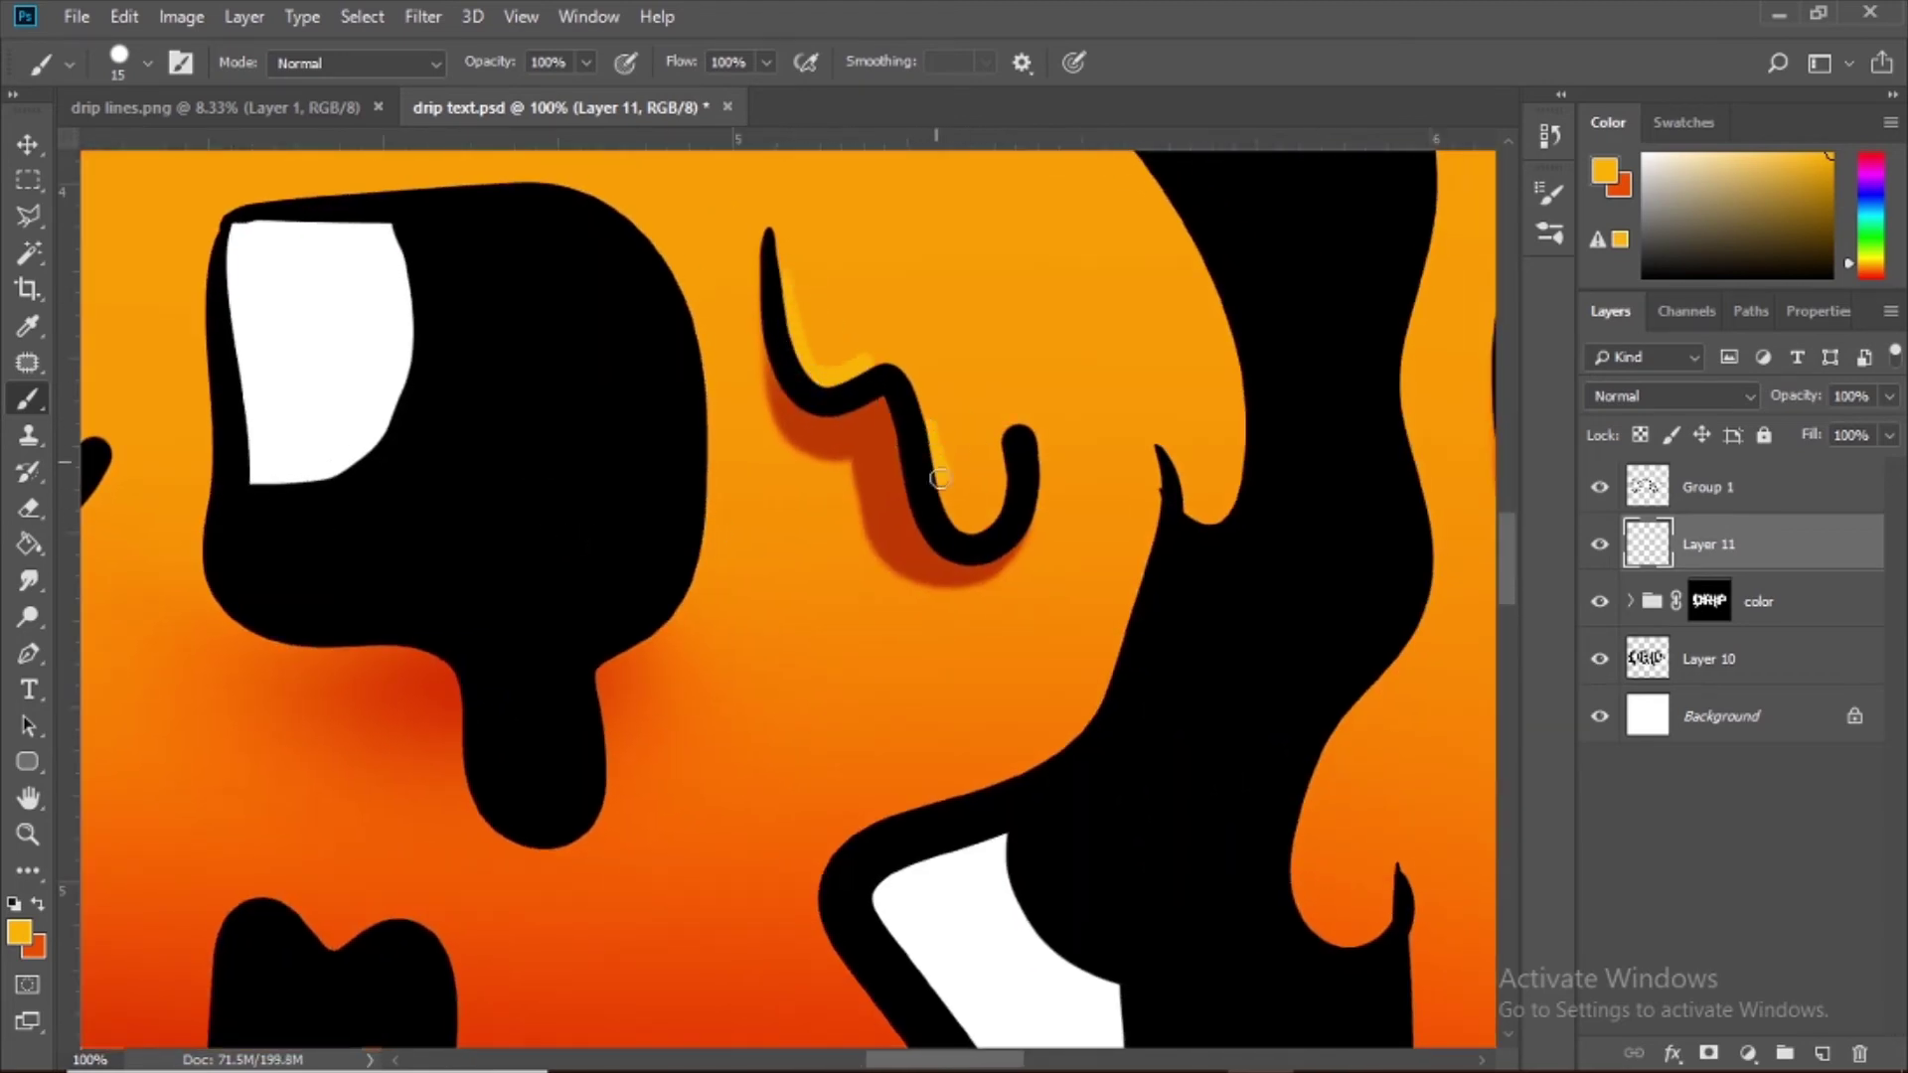
{"action": "left_click_drag", "start_coordinate": [913, 435], "coordinate": [1299, 930]}
{"action": "mouse_move", "coordinate": [790, 502]}
{"action": "left_mouse_down"}
{"action": "mouse_move", "coordinate": [851, 563]}
{"action": "mouse_move", "coordinate": [904, 545]}
{"action": "left_mouse_up"}
Step: Paint yellow-orange highlights inside both hooks of the I's central drip line
{"action": "left_click_drag", "start_coordinate": [1341, 677], "coordinate": [282, 151]}
{"action": "key", "text": "ctrl+z"}
{"action": "key", "text": "super"}
{"action": "mouse_move", "coordinate": [844, 309]}
{"action": "left_mouse_down"}
{"action": "mouse_move", "coordinate": [858, 429]}
{"action": "mouse_move", "coordinate": [904, 497]}
{"action": "left_mouse_up"}
{"action": "left_click", "coordinate": [1423, 316]}
{"action": "scroll", "coordinate": [903, 496], "scroll_direction": "right", "scroll_amount": 3}
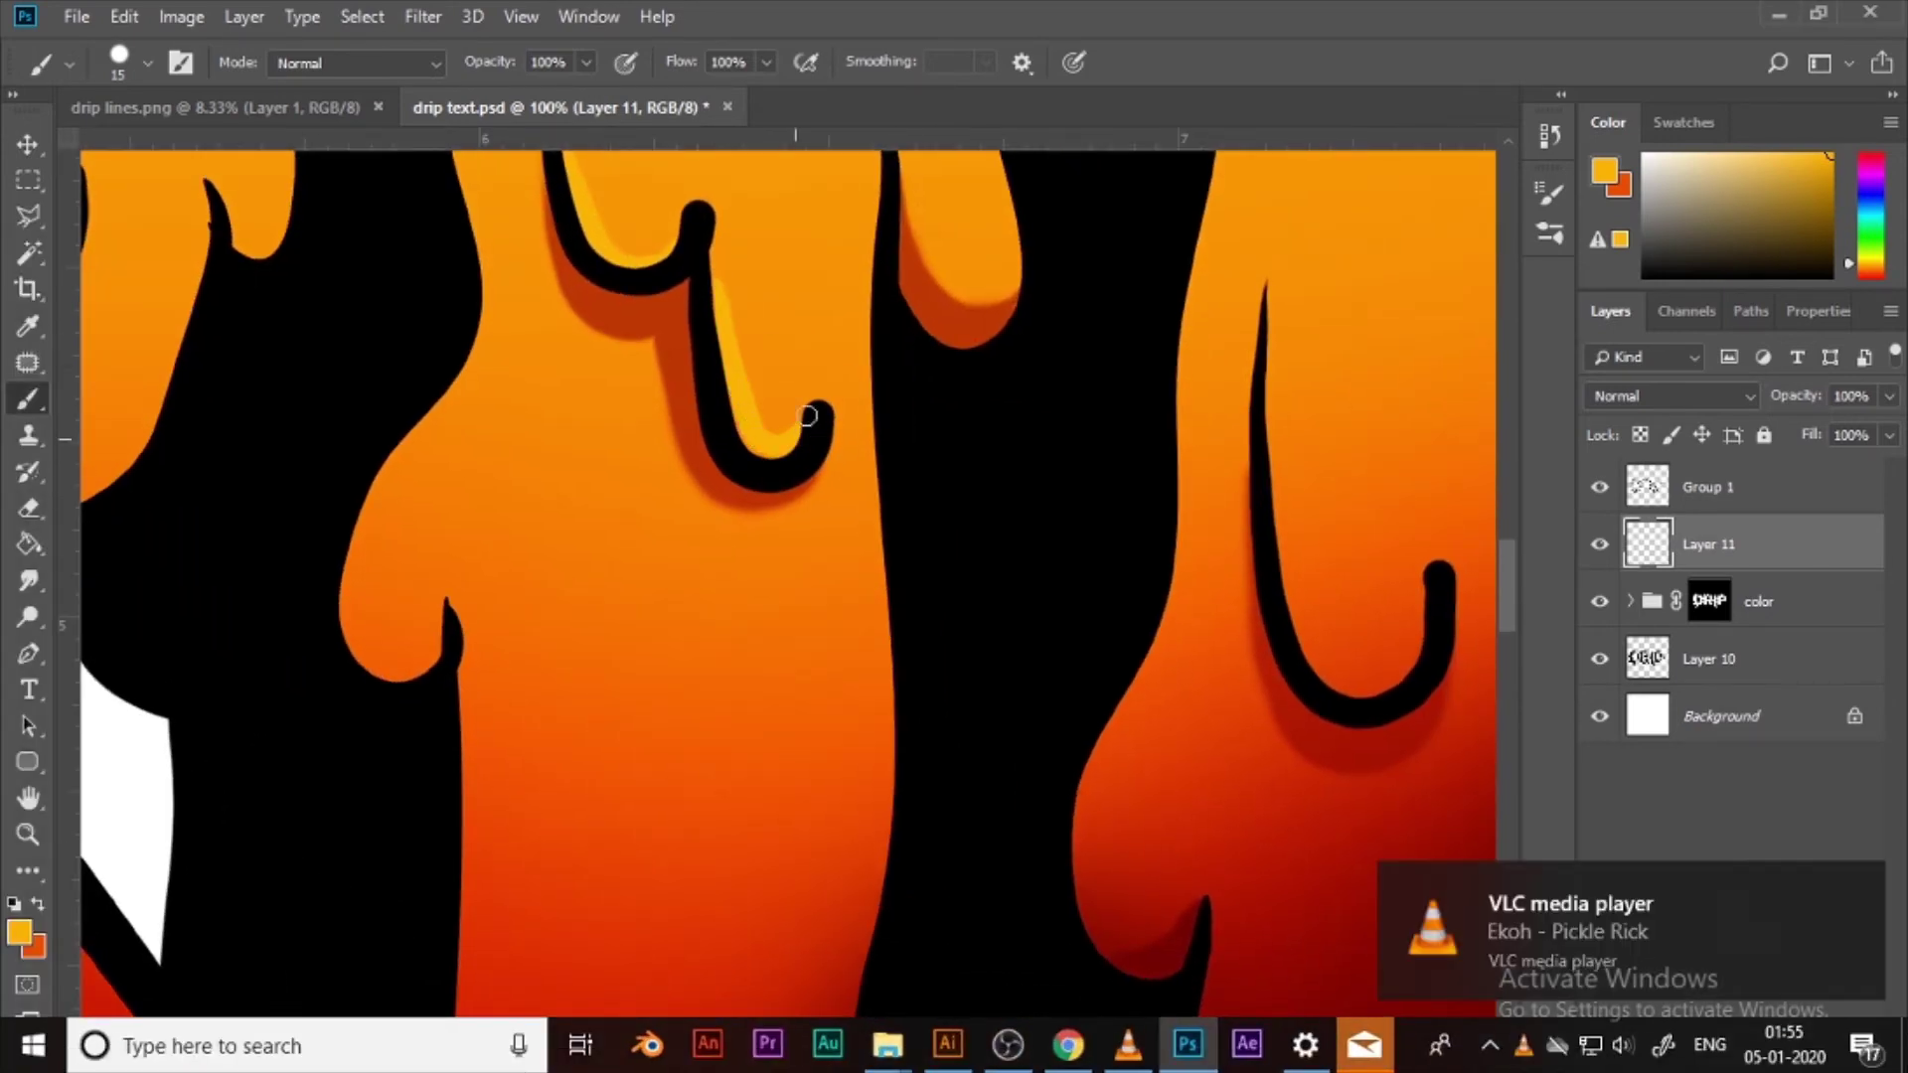
Step: Paint yellow-orange highlights on the drips at the I's right and left edges, redoing the left one
{"action": "scroll", "coordinate": [800, 487], "scroll_direction": "right", "scroll_amount": 3}
{"action": "scroll", "coordinate": [800, 487], "scroll_direction": "up", "scroll_amount": 1}
{"action": "left_click_drag", "start_coordinate": [821, 584], "coordinate": [758, 611]}
{"action": "left_click_drag", "start_coordinate": [365, 892], "coordinate": [557, 374]}
{"action": "left_click_drag", "start_coordinate": [404, 217], "coordinate": [373, 293]}
{"action": "key", "text": "ctrl+z"}
{"action": "mouse_move", "coordinate": [401, 218]}
{"action": "left_mouse_down"}
{"action": "mouse_move", "coordinate": [373, 268]}
{"action": "mouse_move", "coordinate": [395, 425]}
{"action": "mouse_move", "coordinate": [437, 440]}
{"action": "left_mouse_up"}
Step: Paint yellow-orange highlights on the I's bottom drip and on the drip at the P's lower-left edge
{"action": "scroll", "coordinate": [771, 221], "scroll_direction": "down", "scroll_amount": 8}
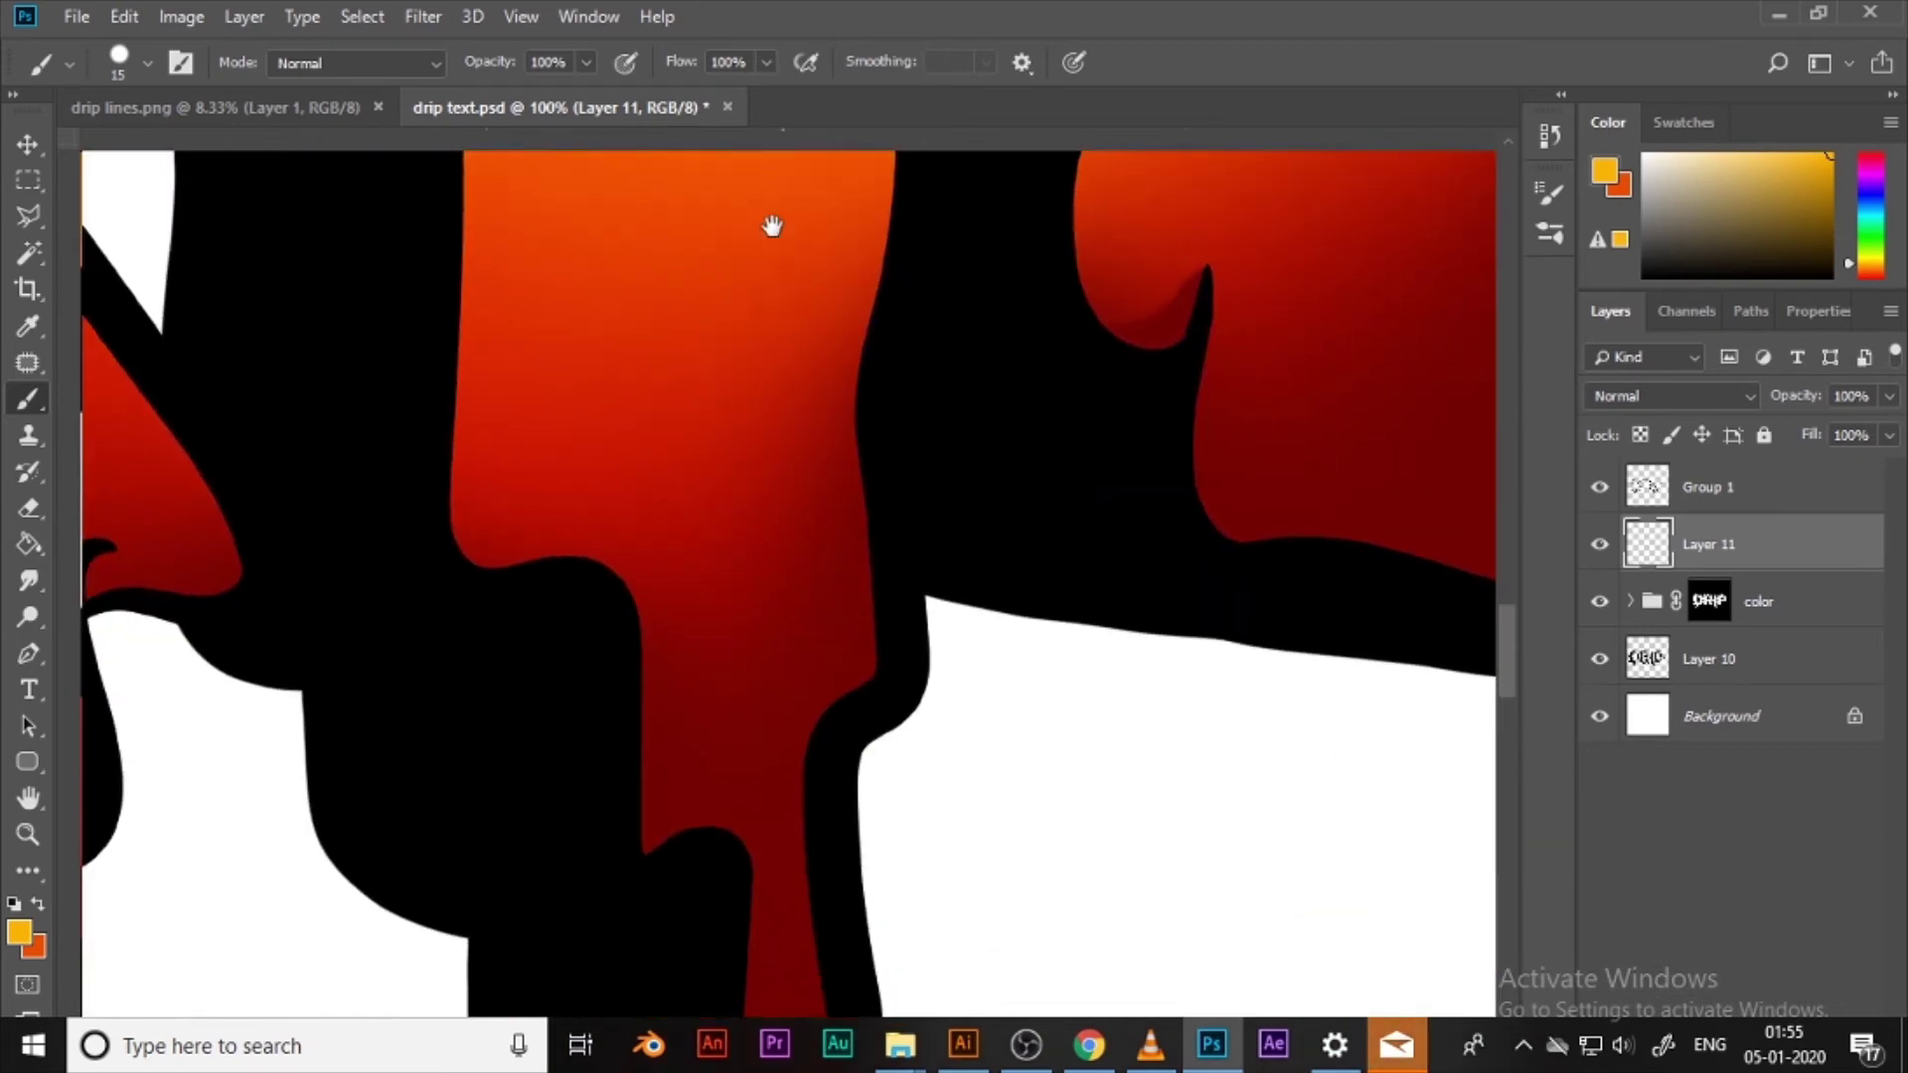
{"action": "scroll", "coordinate": [584, 388], "scroll_direction": "right", "scroll_amount": 1}
{"action": "mouse_move", "coordinate": [648, 461]}
{"action": "left_mouse_down"}
{"action": "mouse_move", "coordinate": [670, 639]}
{"action": "mouse_move", "coordinate": [708, 621]}
{"action": "left_mouse_up"}
{"action": "scroll", "coordinate": [626, 928], "scroll_direction": "up", "scroll_amount": 8}
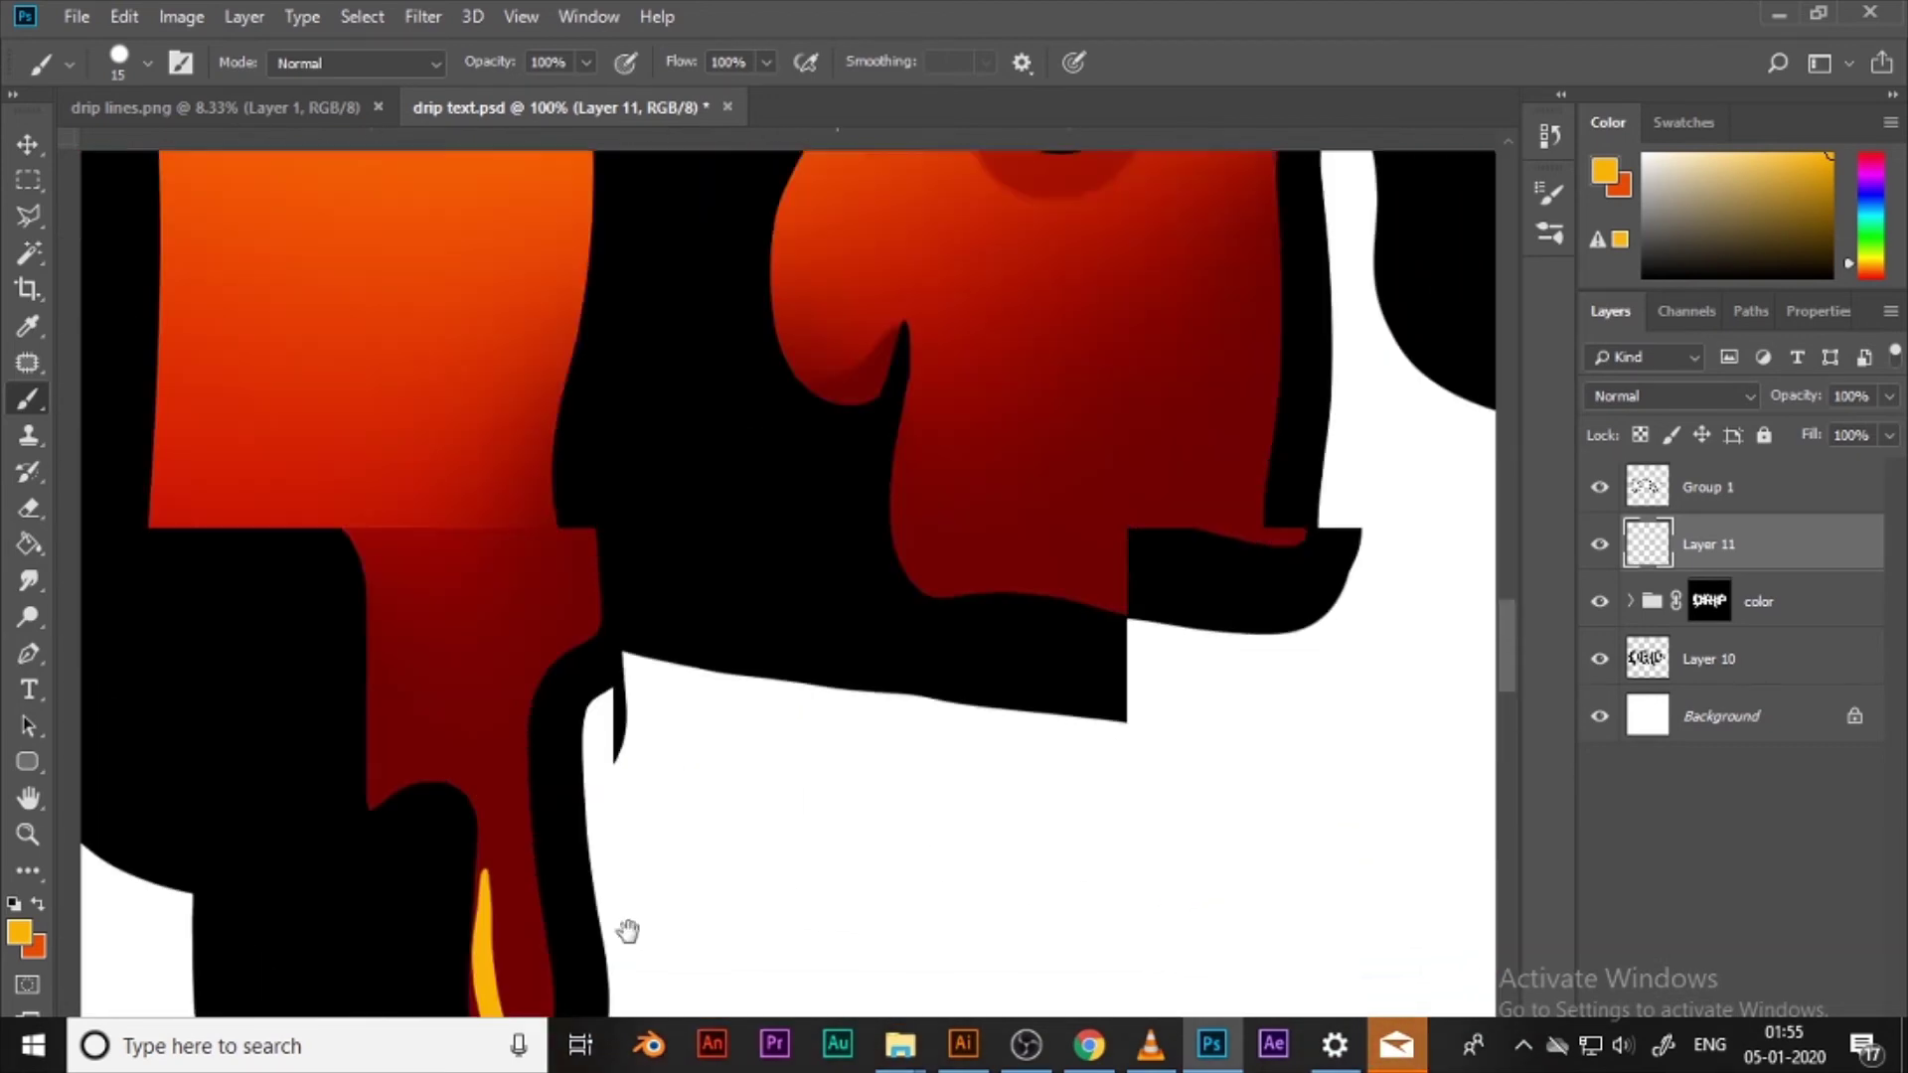
{"action": "scroll", "coordinate": [626, 928], "scroll_direction": "right", "scroll_amount": 5}
{"action": "mouse_move", "coordinate": [575, 519]}
{"action": "left_mouse_down"}
{"action": "mouse_move", "coordinate": [604, 707]}
{"action": "mouse_move", "coordinate": [659, 708]}
{"action": "left_mouse_up"}
Step: Paint a yellow-orange highlight inside the P's left drip line, undoing and redoing the first strokes
{"action": "scroll", "coordinate": [669, 447], "scroll_direction": "up", "scroll_amount": 3}
{"action": "scroll", "coordinate": [669, 447], "scroll_direction": "right", "scroll_amount": 3}
{"action": "left_click_drag", "start_coordinate": [614, 348], "coordinate": [632, 476]}
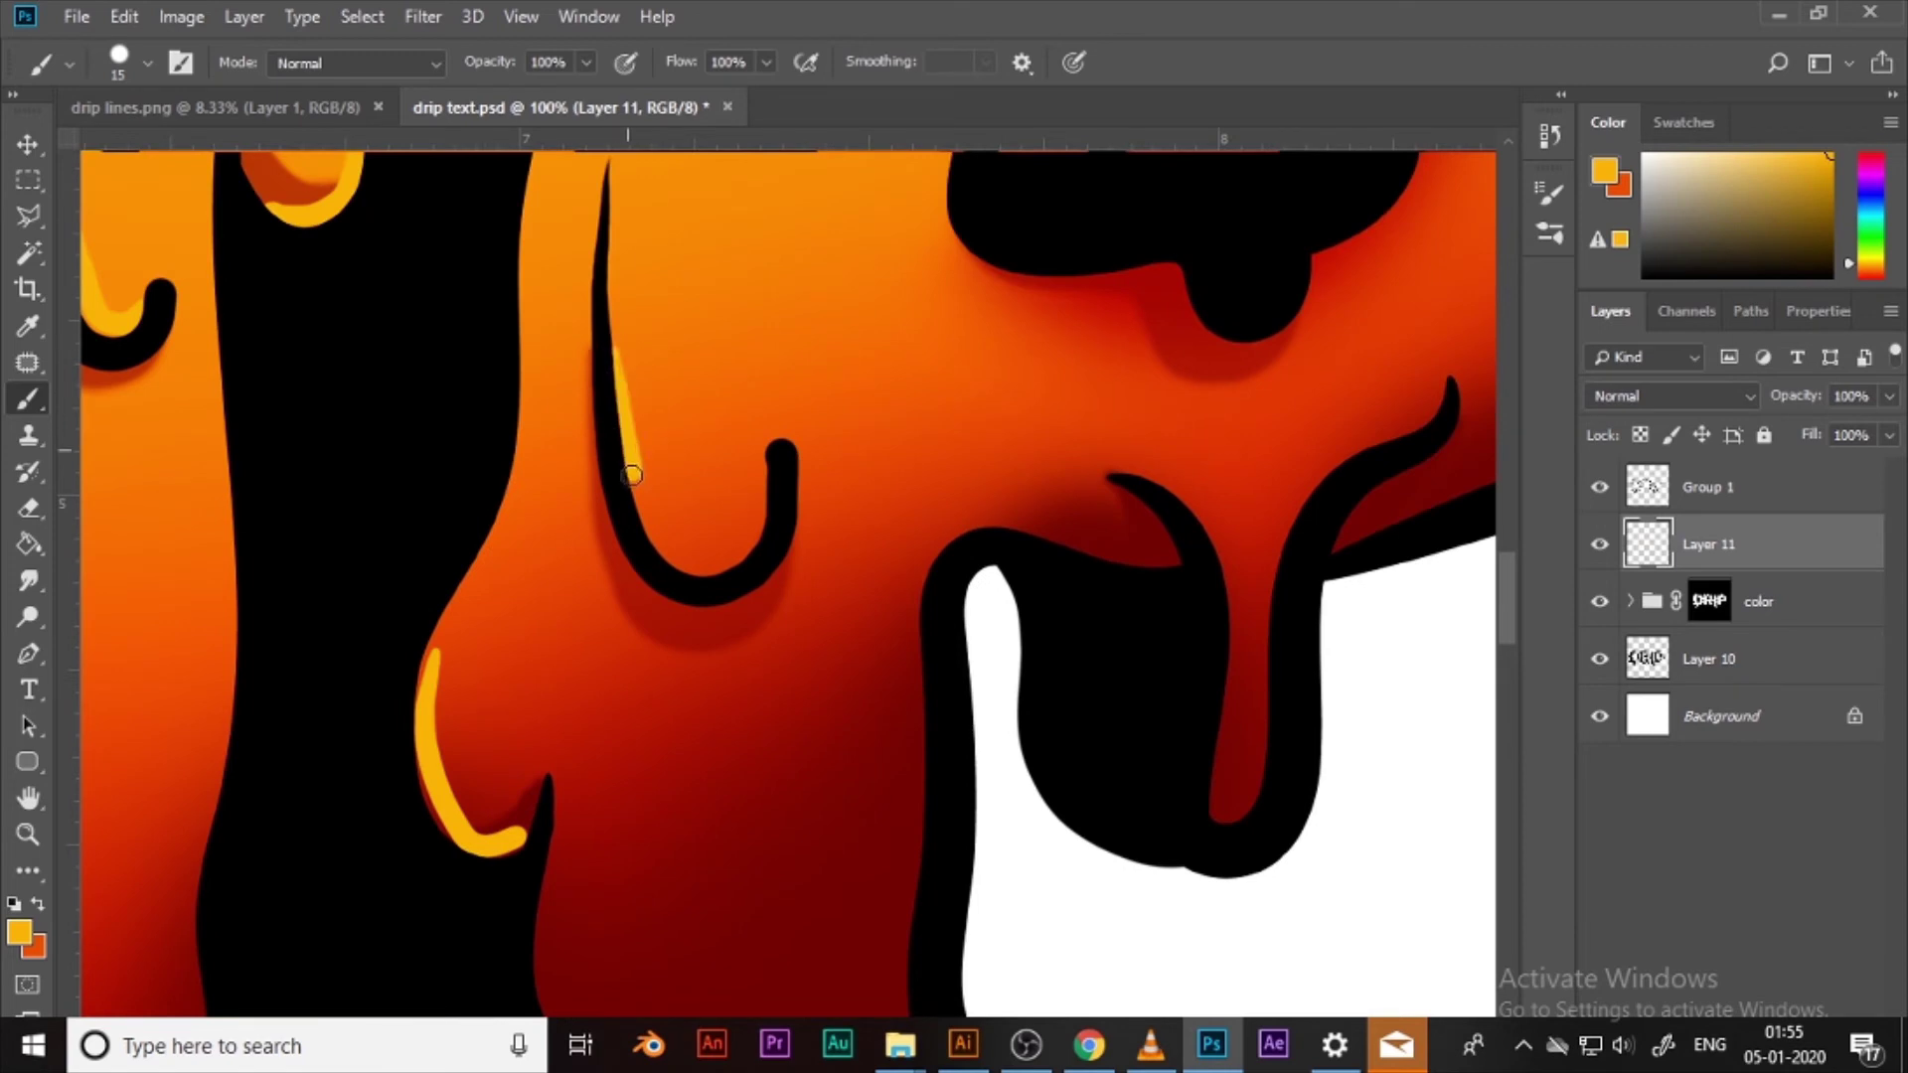
{"action": "key", "text": "ctrl+z"}
{"action": "left_click_drag", "start_coordinate": [617, 375], "coordinate": [646, 512]}
{"action": "key", "text": "ctrl+z"}
{"action": "left_click_drag", "start_coordinate": [751, 544], "coordinate": [762, 501]}
Step: Paint yellow-orange highlights on the P's bottom drip, the drip inside its opening and its top drip line
{"action": "mouse_move", "coordinate": [1228, 687]}
{"action": "left_mouse_down"}
{"action": "mouse_move", "coordinate": [975, 375]}
{"action": "mouse_move", "coordinate": [988, 507]}
{"action": "mouse_move", "coordinate": [915, 649]}
{"action": "left_mouse_up"}
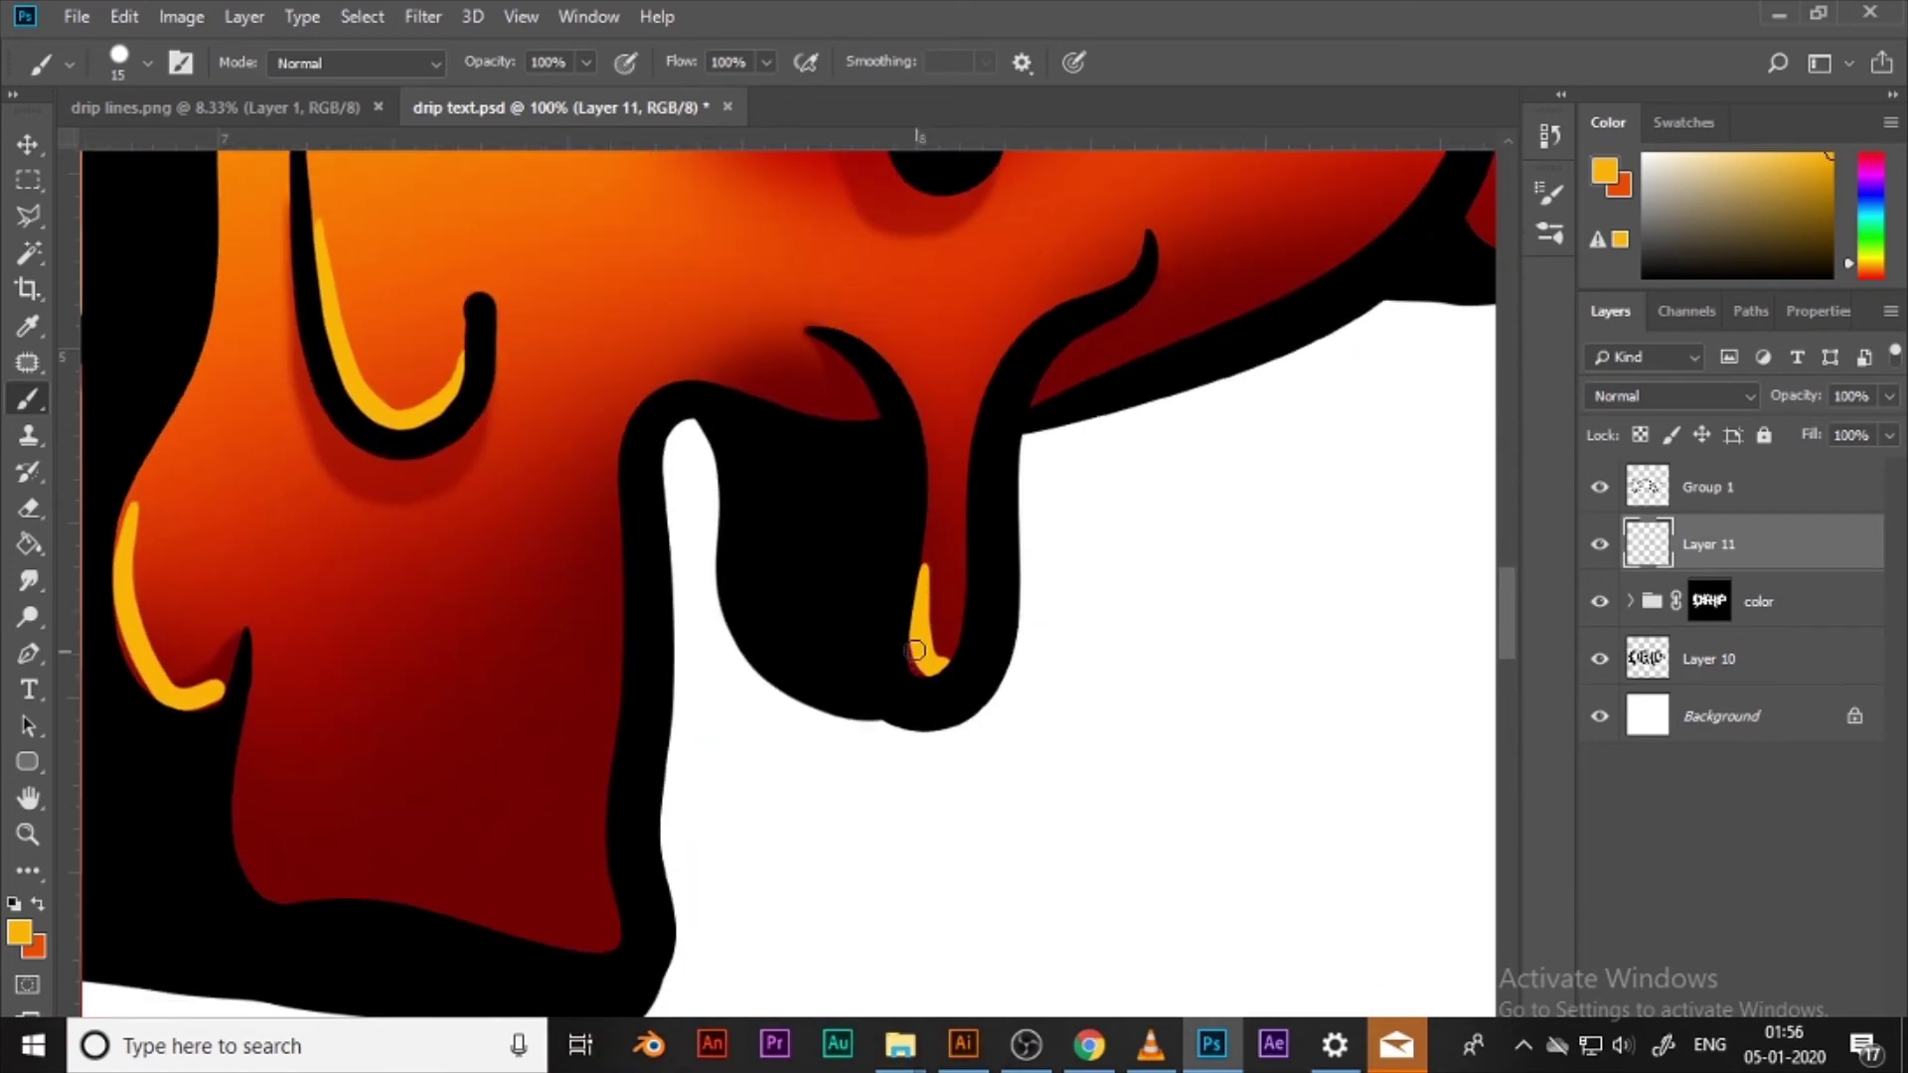
{"action": "scroll", "coordinate": [919, 639], "scroll_direction": "up", "scroll_amount": 6}
{"action": "scroll", "coordinate": [684, 559], "scroll_direction": "right", "scroll_amount": 2}
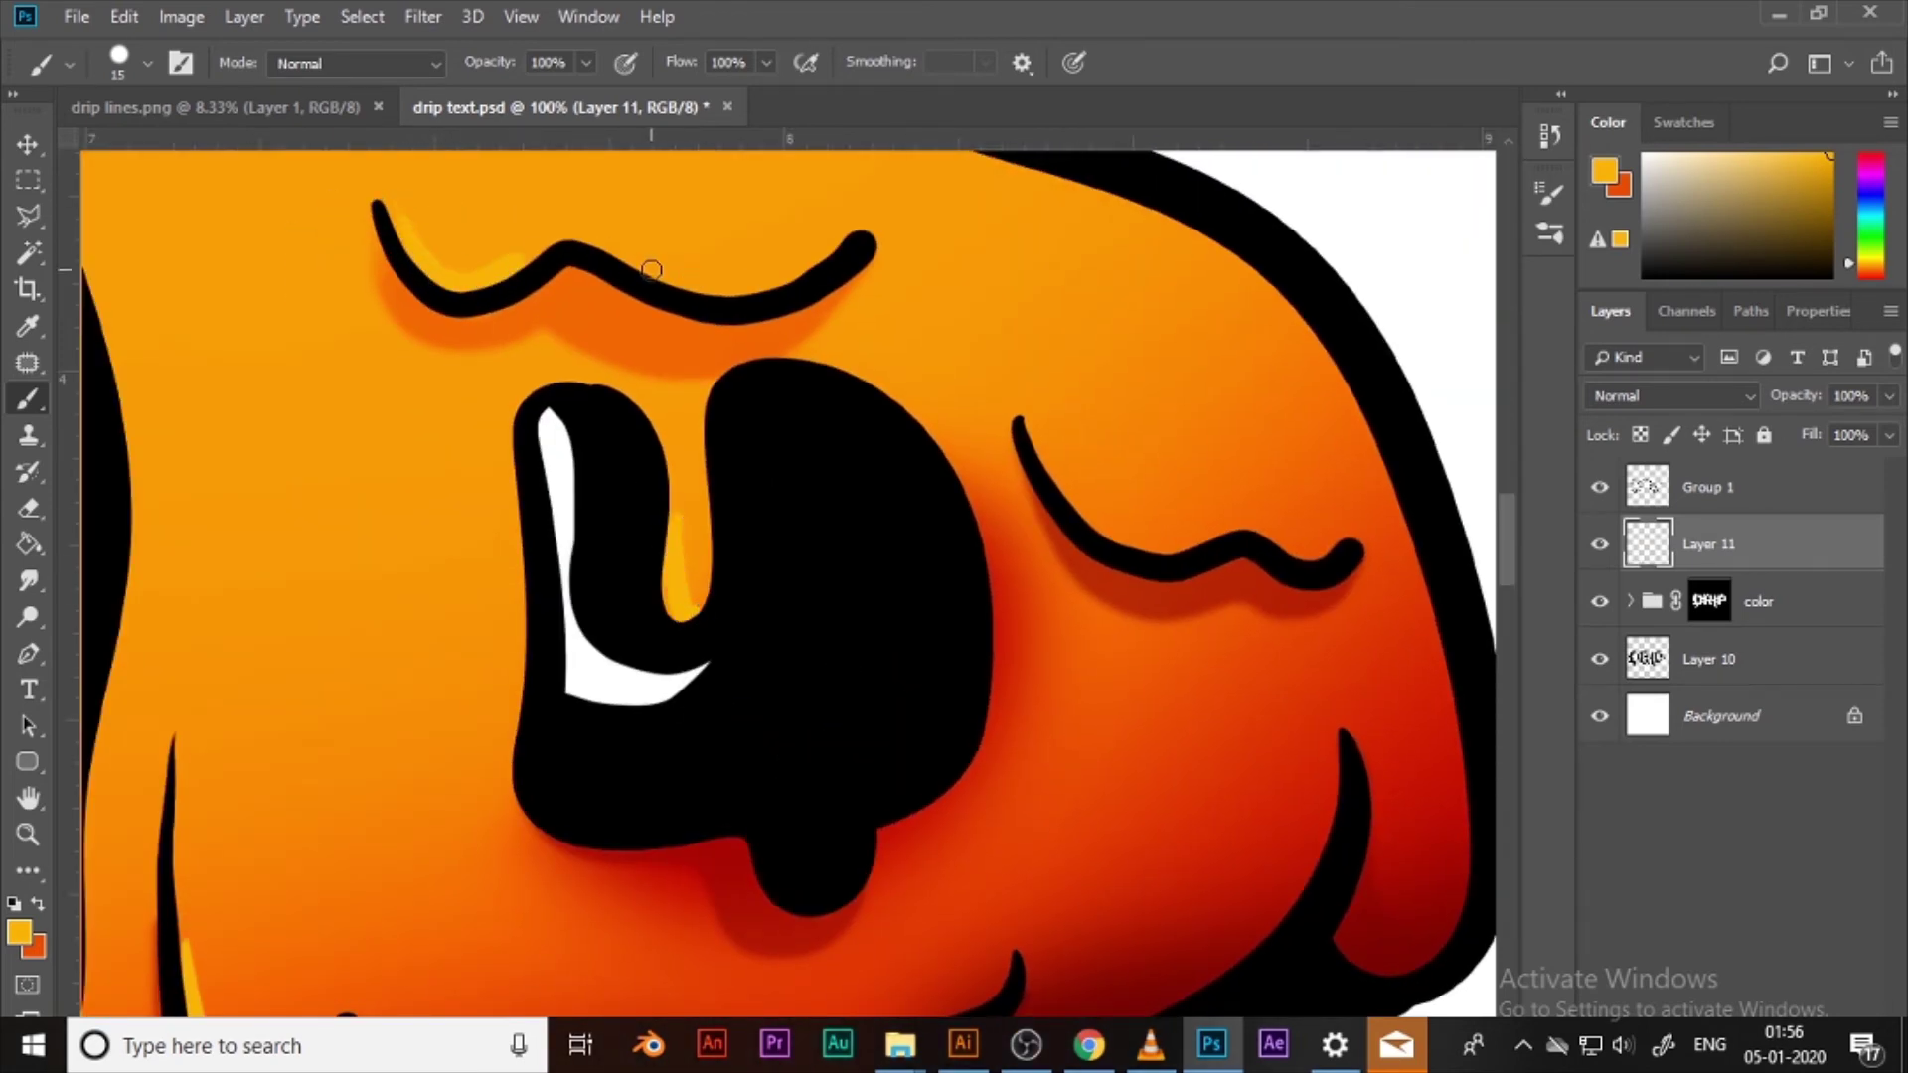
Step: Paint yellow-orange highlights along the P's right drip line and around the drip at its right edge
{"action": "scroll", "coordinate": [969, 303], "scroll_direction": "down", "scroll_amount": 4}
{"action": "scroll", "coordinate": [969, 304], "scroll_direction": "right", "scroll_amount": 2}
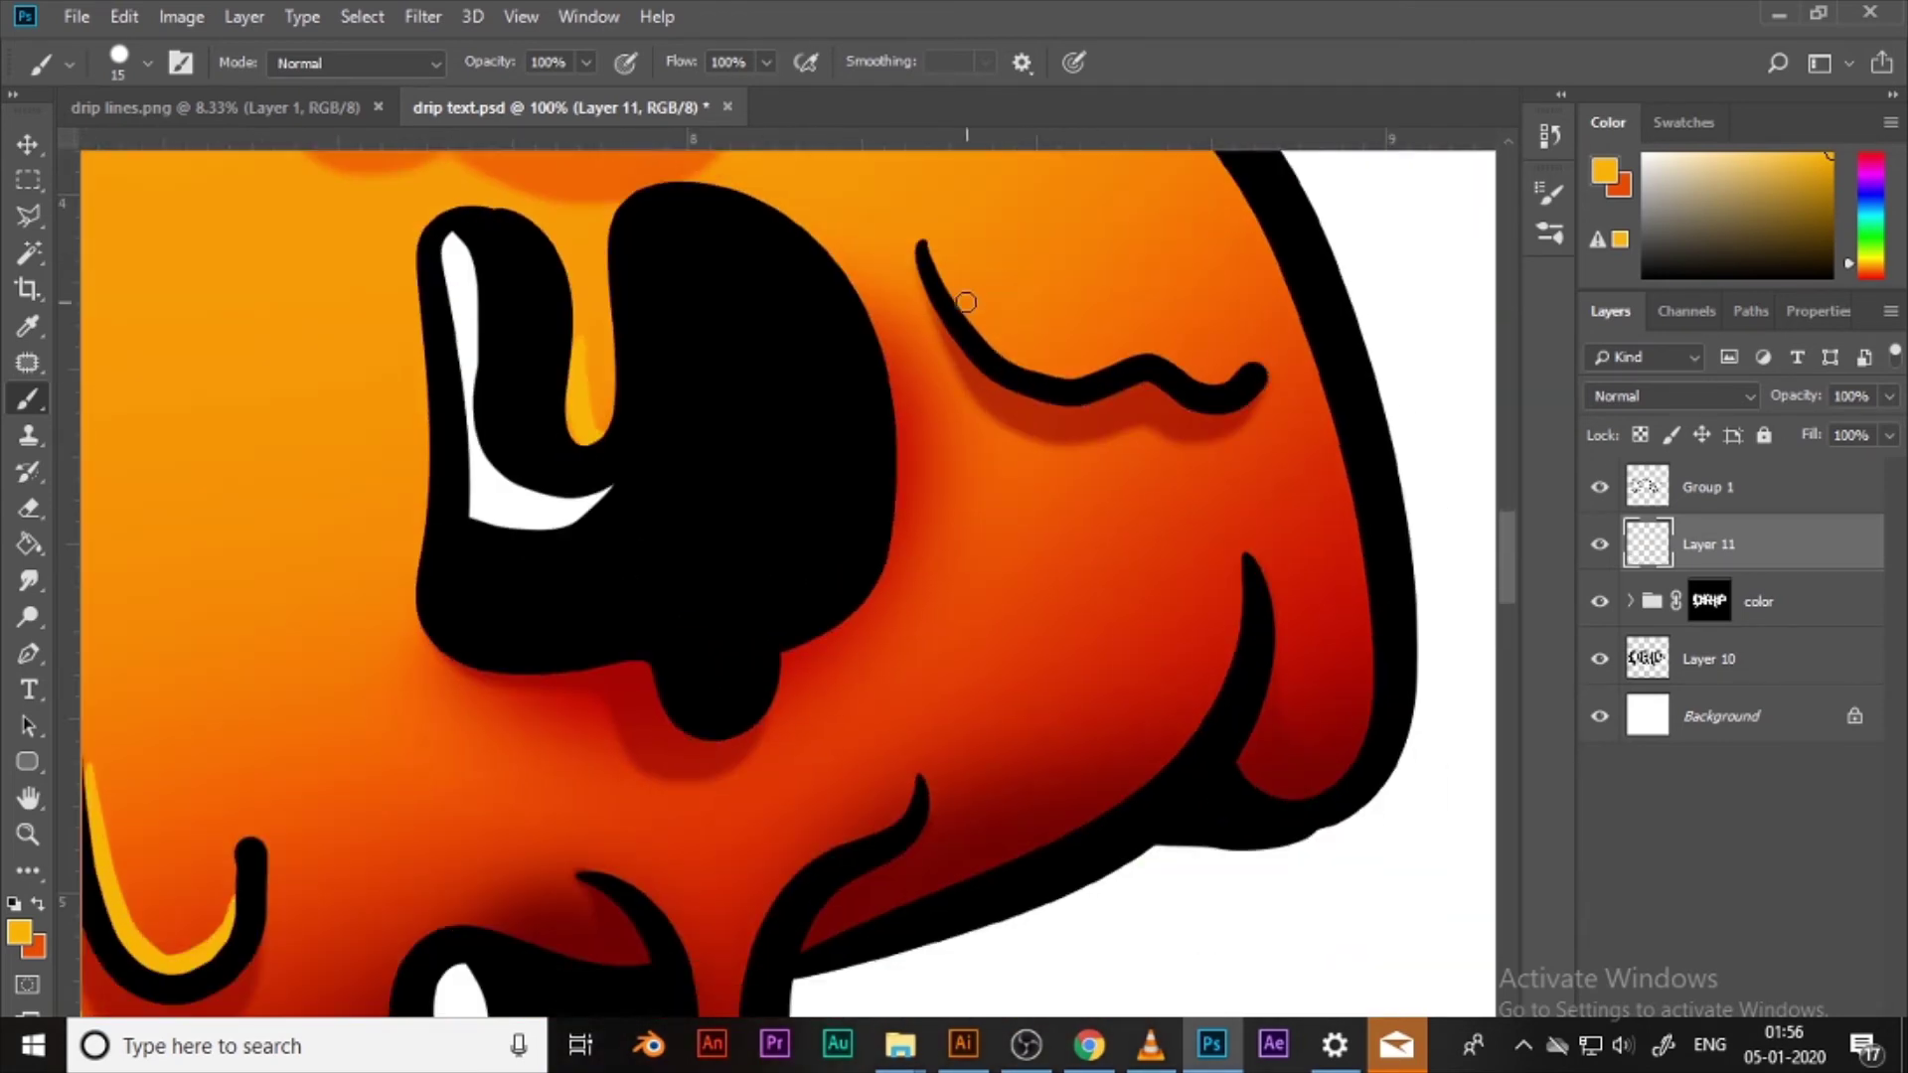
{"action": "scroll", "coordinate": [1204, 378], "scroll_direction": "down", "scroll_amount": 4}
{"action": "scroll", "coordinate": [1207, 455], "scroll_direction": "right", "scroll_amount": 1}
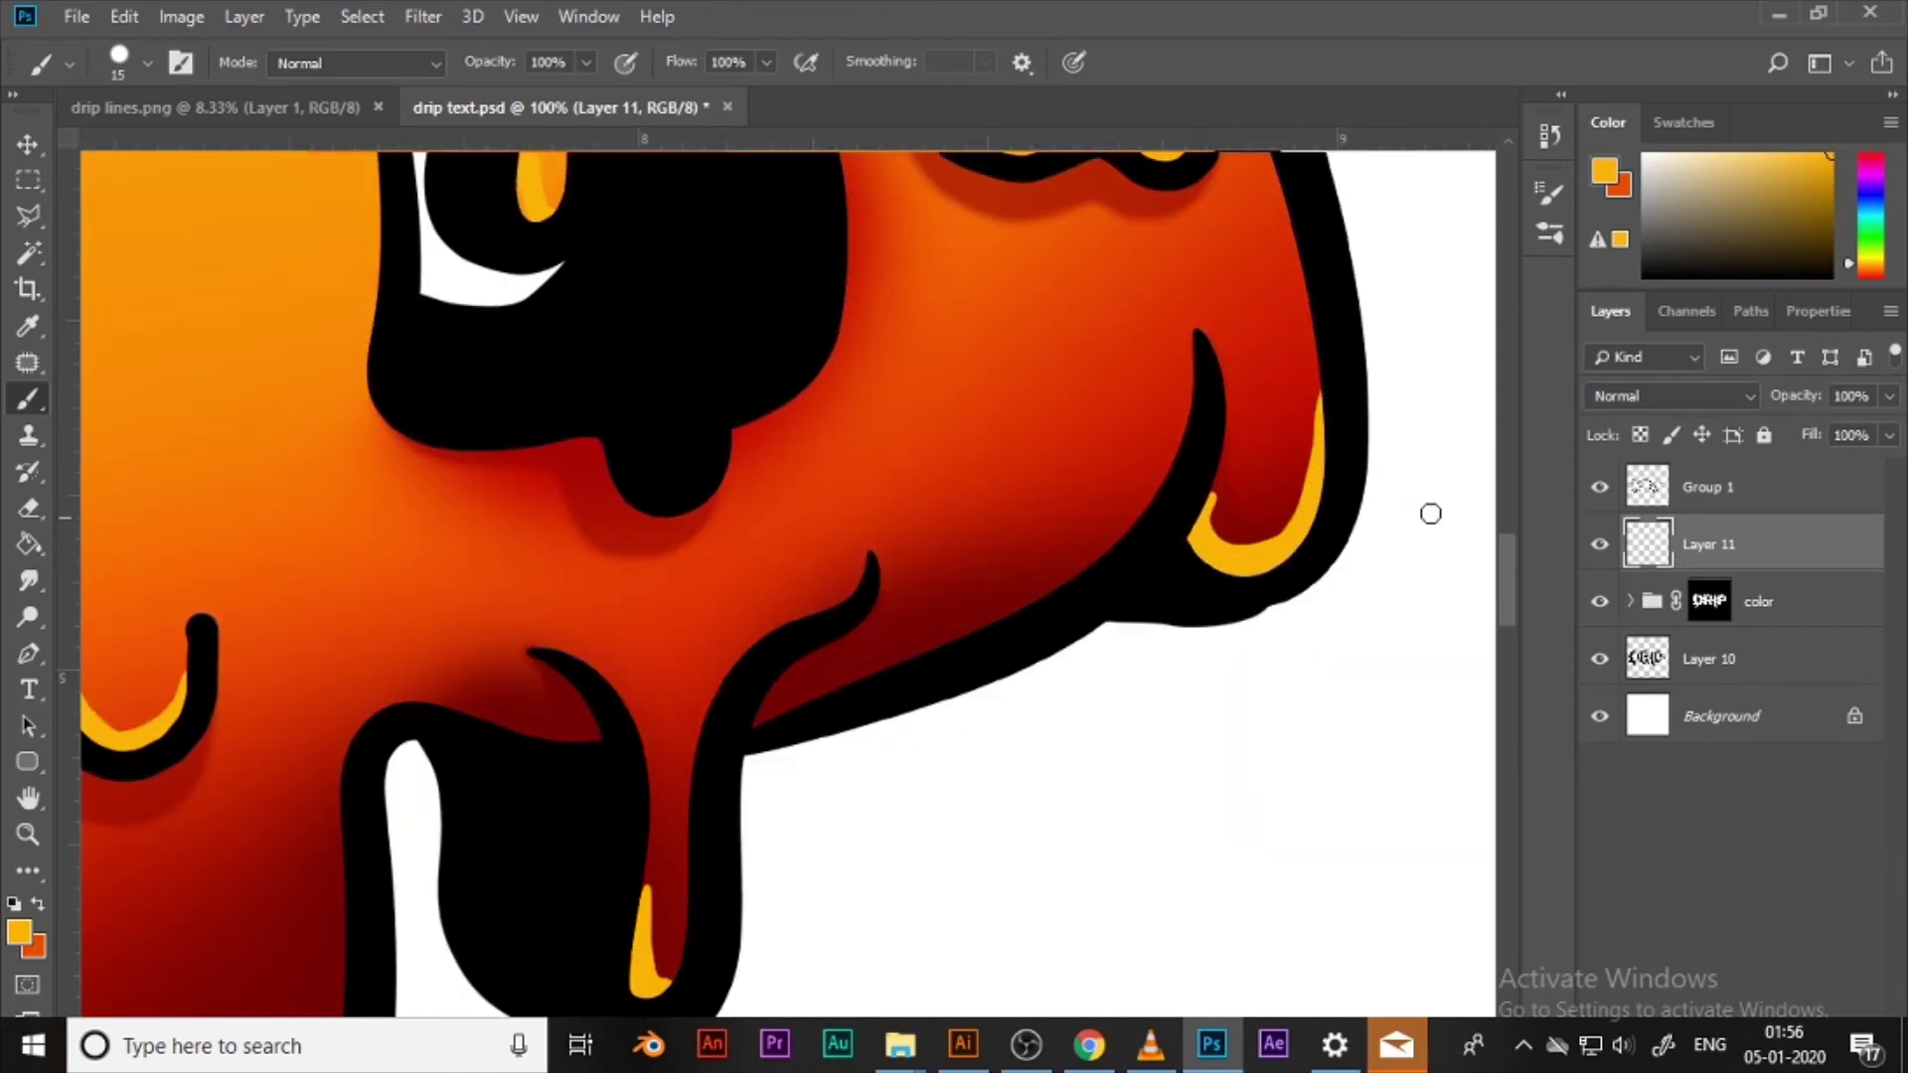
Step: Set the highlight layer's blend mode to Overlay and save the document
{"action": "left_click", "coordinate": [1669, 396]}
{"action": "left_click", "coordinate": [1630, 320]}
{"action": "key", "text": "ctrl+minus"}
{"action": "key", "text": "ctrl+minus"}
{"action": "key", "text": "ctrl+minus"}
{"action": "key", "text": "ctrl+minus"}
{"action": "key", "text": "ctrl+minus"}
{"action": "key", "text": "ctrl+minus"}
{"action": "key", "text": "ctrl+plus"}
{"action": "key", "text": "ctrl+s"}
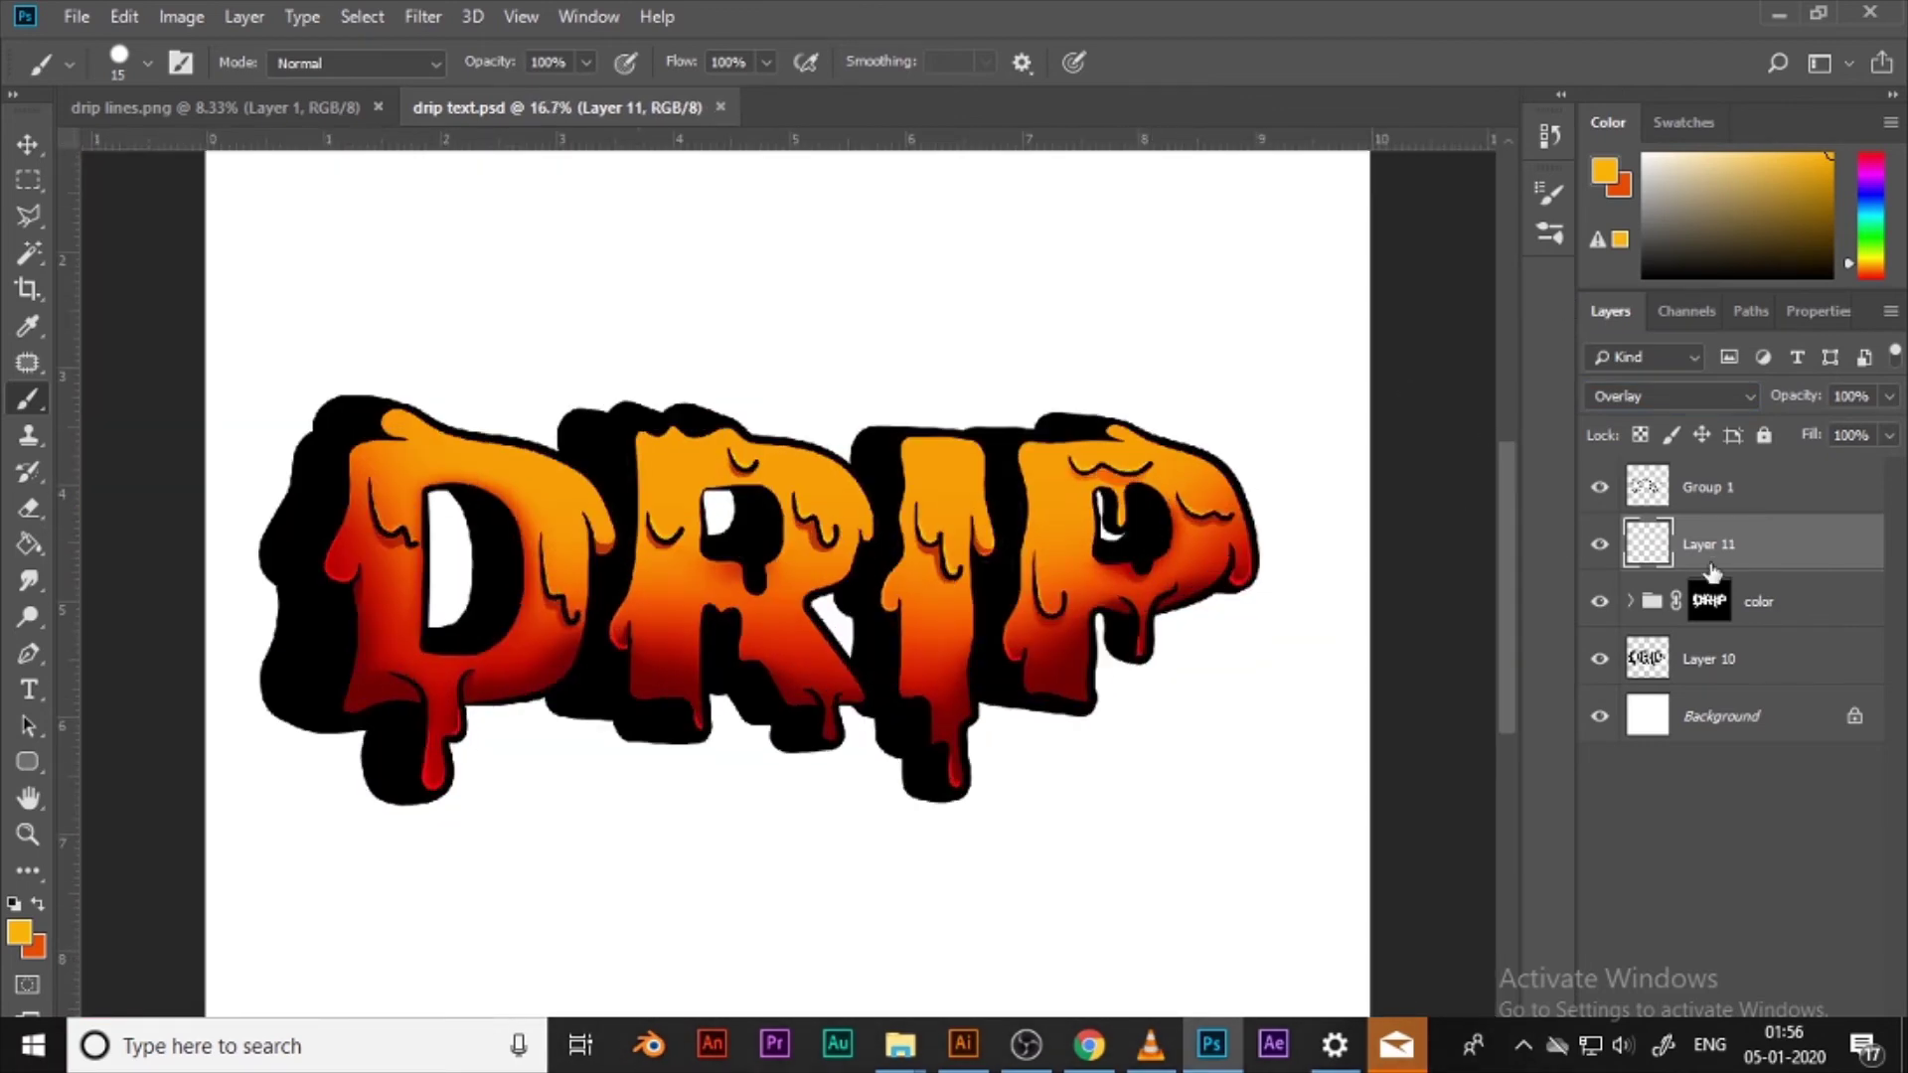
Step: Add a new layer above the yellow-orange highlights and set the foreground color to white ffffff
{"action": "key", "text": "ctrl+plus"}
{"action": "key", "text": "ctrl+plus"}
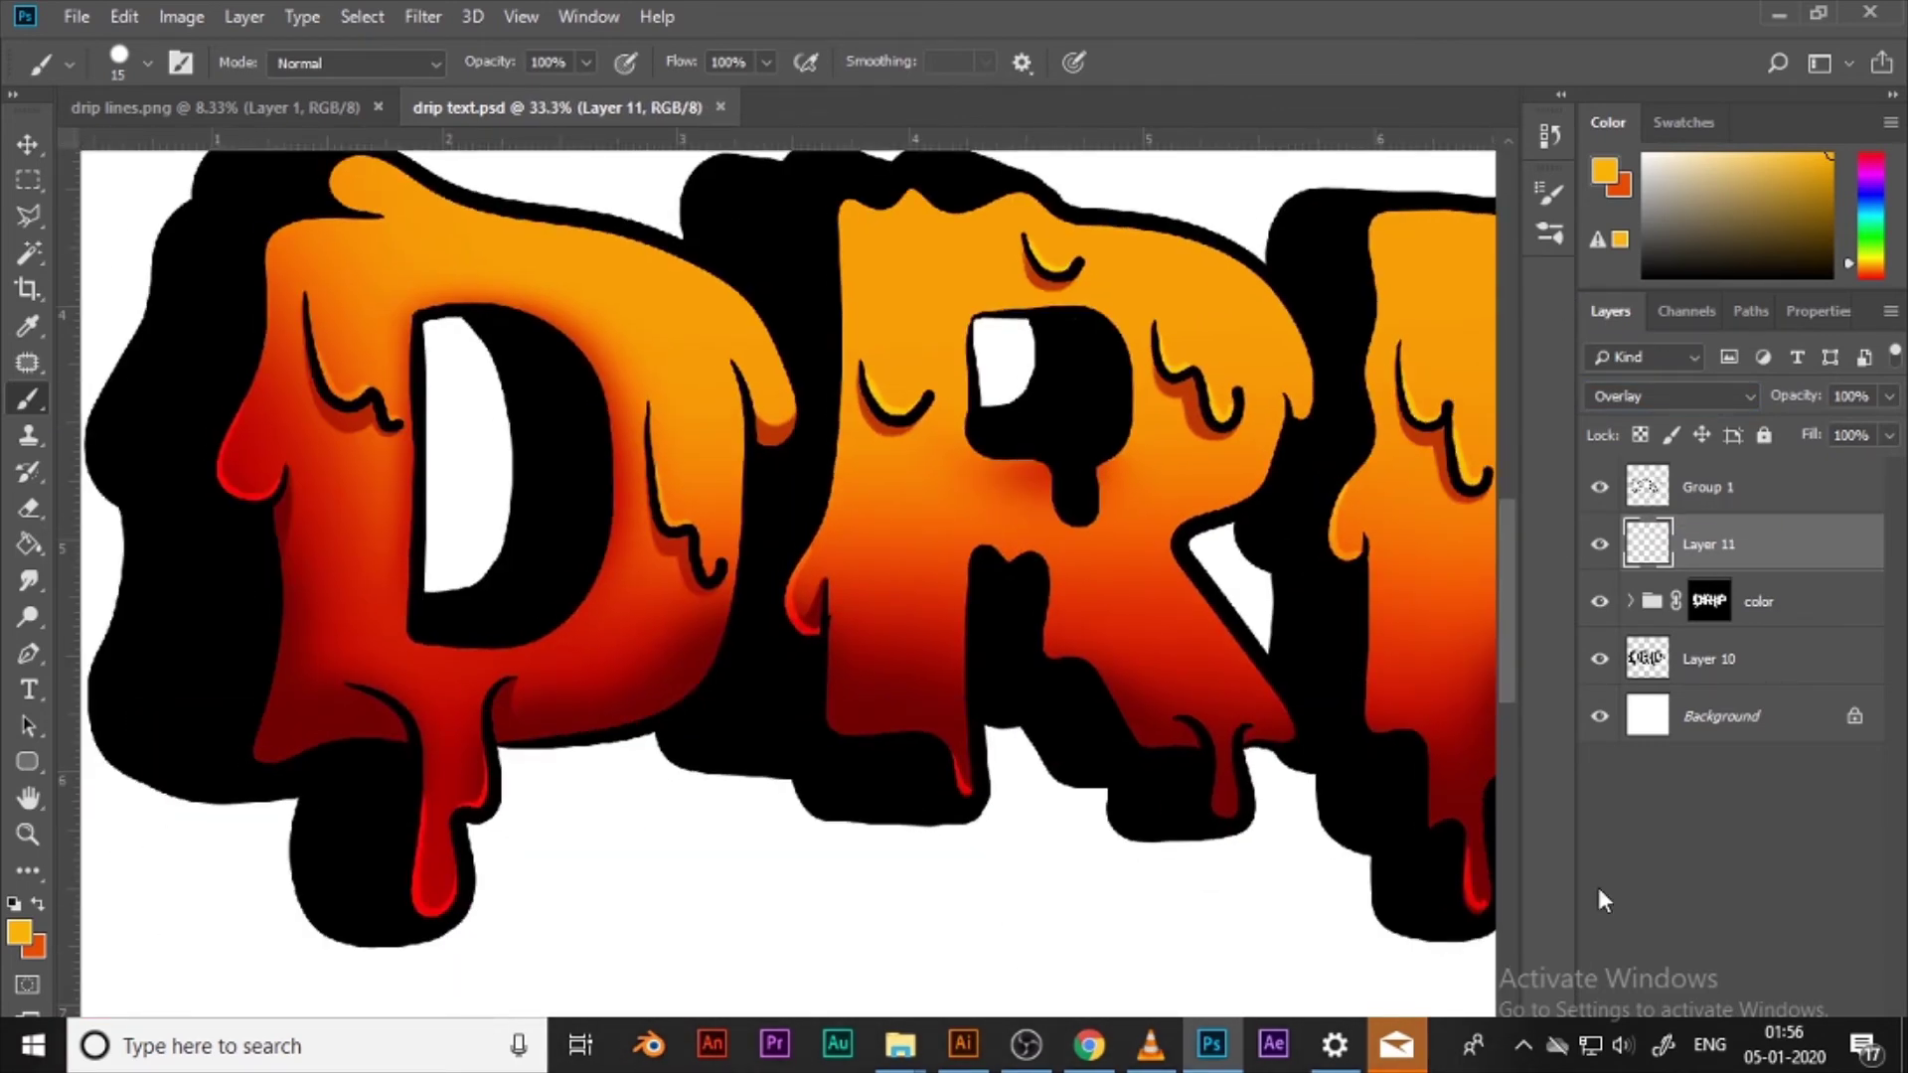
{"action": "key", "text": "ctrl+shift+alt+n"}
{"action": "left_click", "coordinate": [18, 933]}
{"action": "left_click_drag", "start_coordinate": [1178, 239], "coordinate": [1156, 159]}
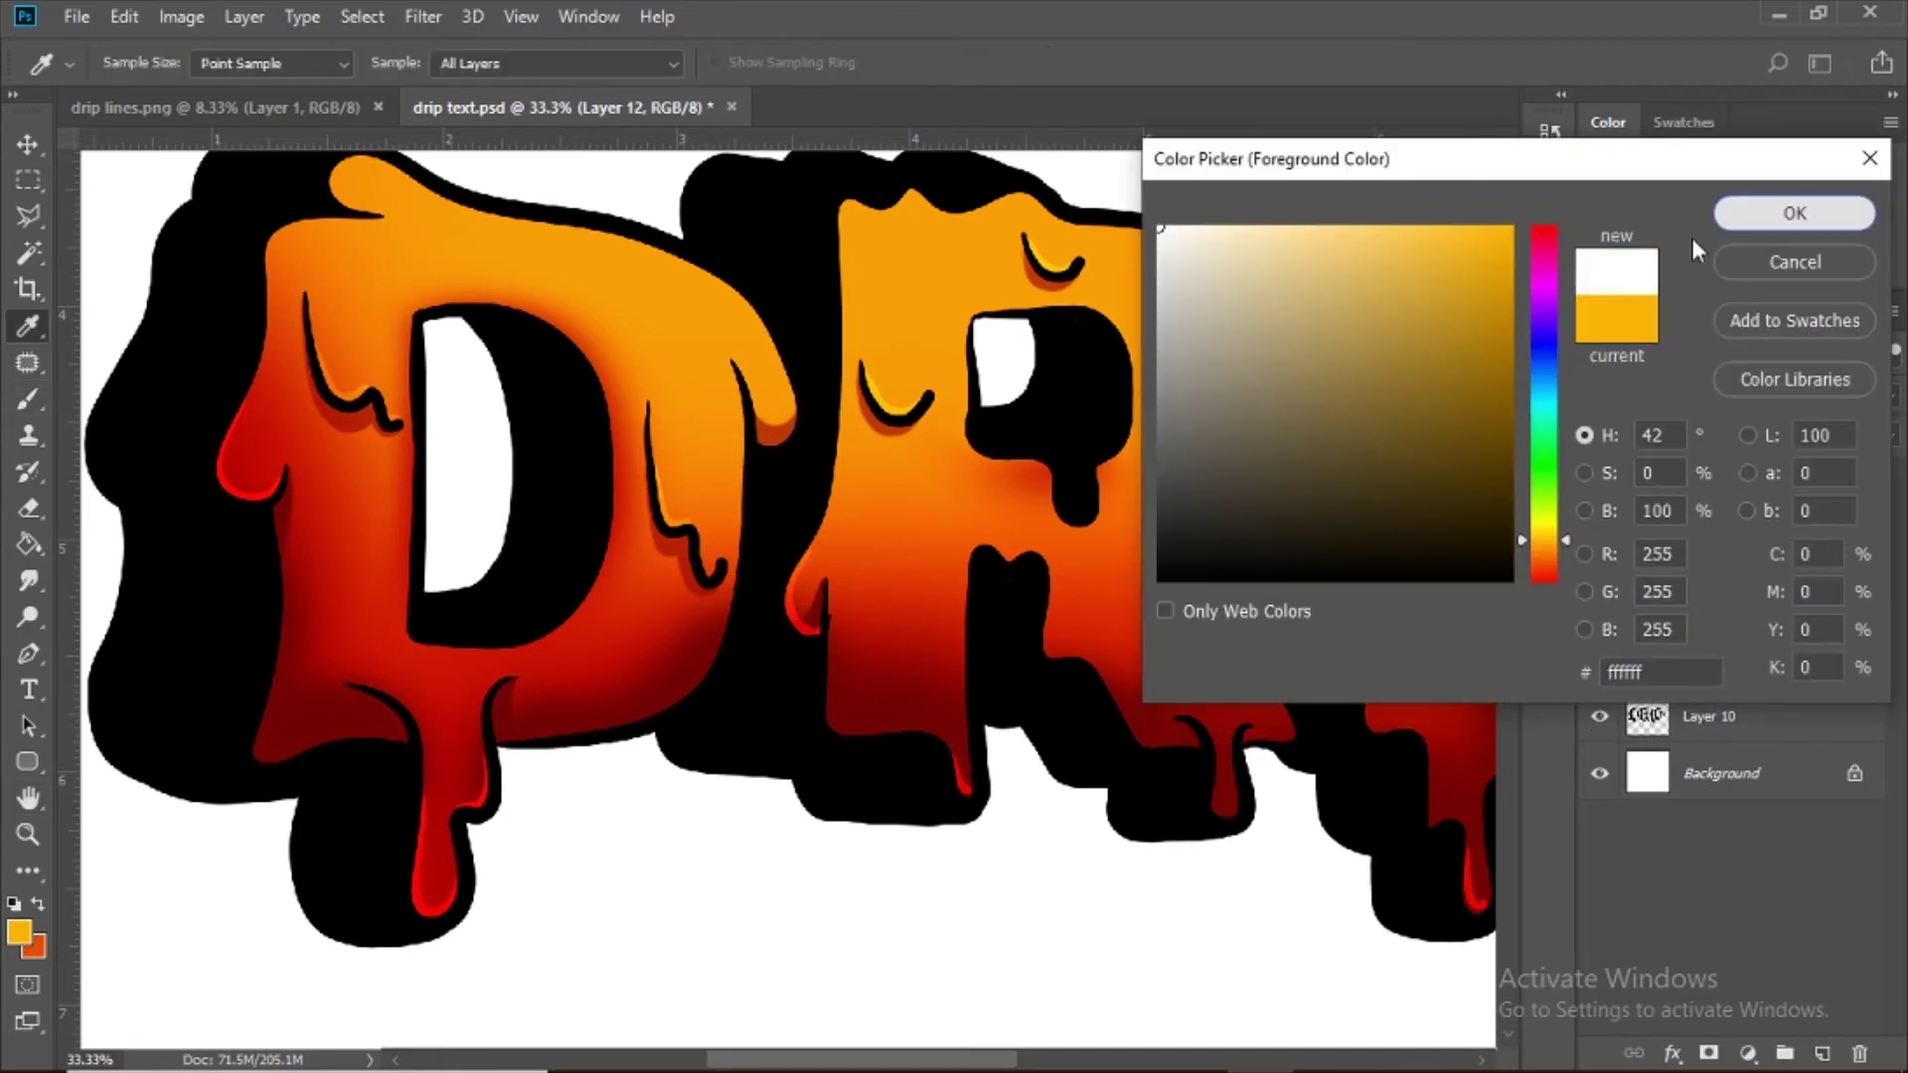
{"action": "left_click", "coordinate": [1754, 215]}
Step: Set Layer 11's blend mode to Normal and select Layer 12 for painting
{"action": "left_click", "coordinate": [1734, 601]}
{"action": "left_click", "coordinate": [1673, 396]}
{"action": "left_click", "coordinate": [1601, 21]}
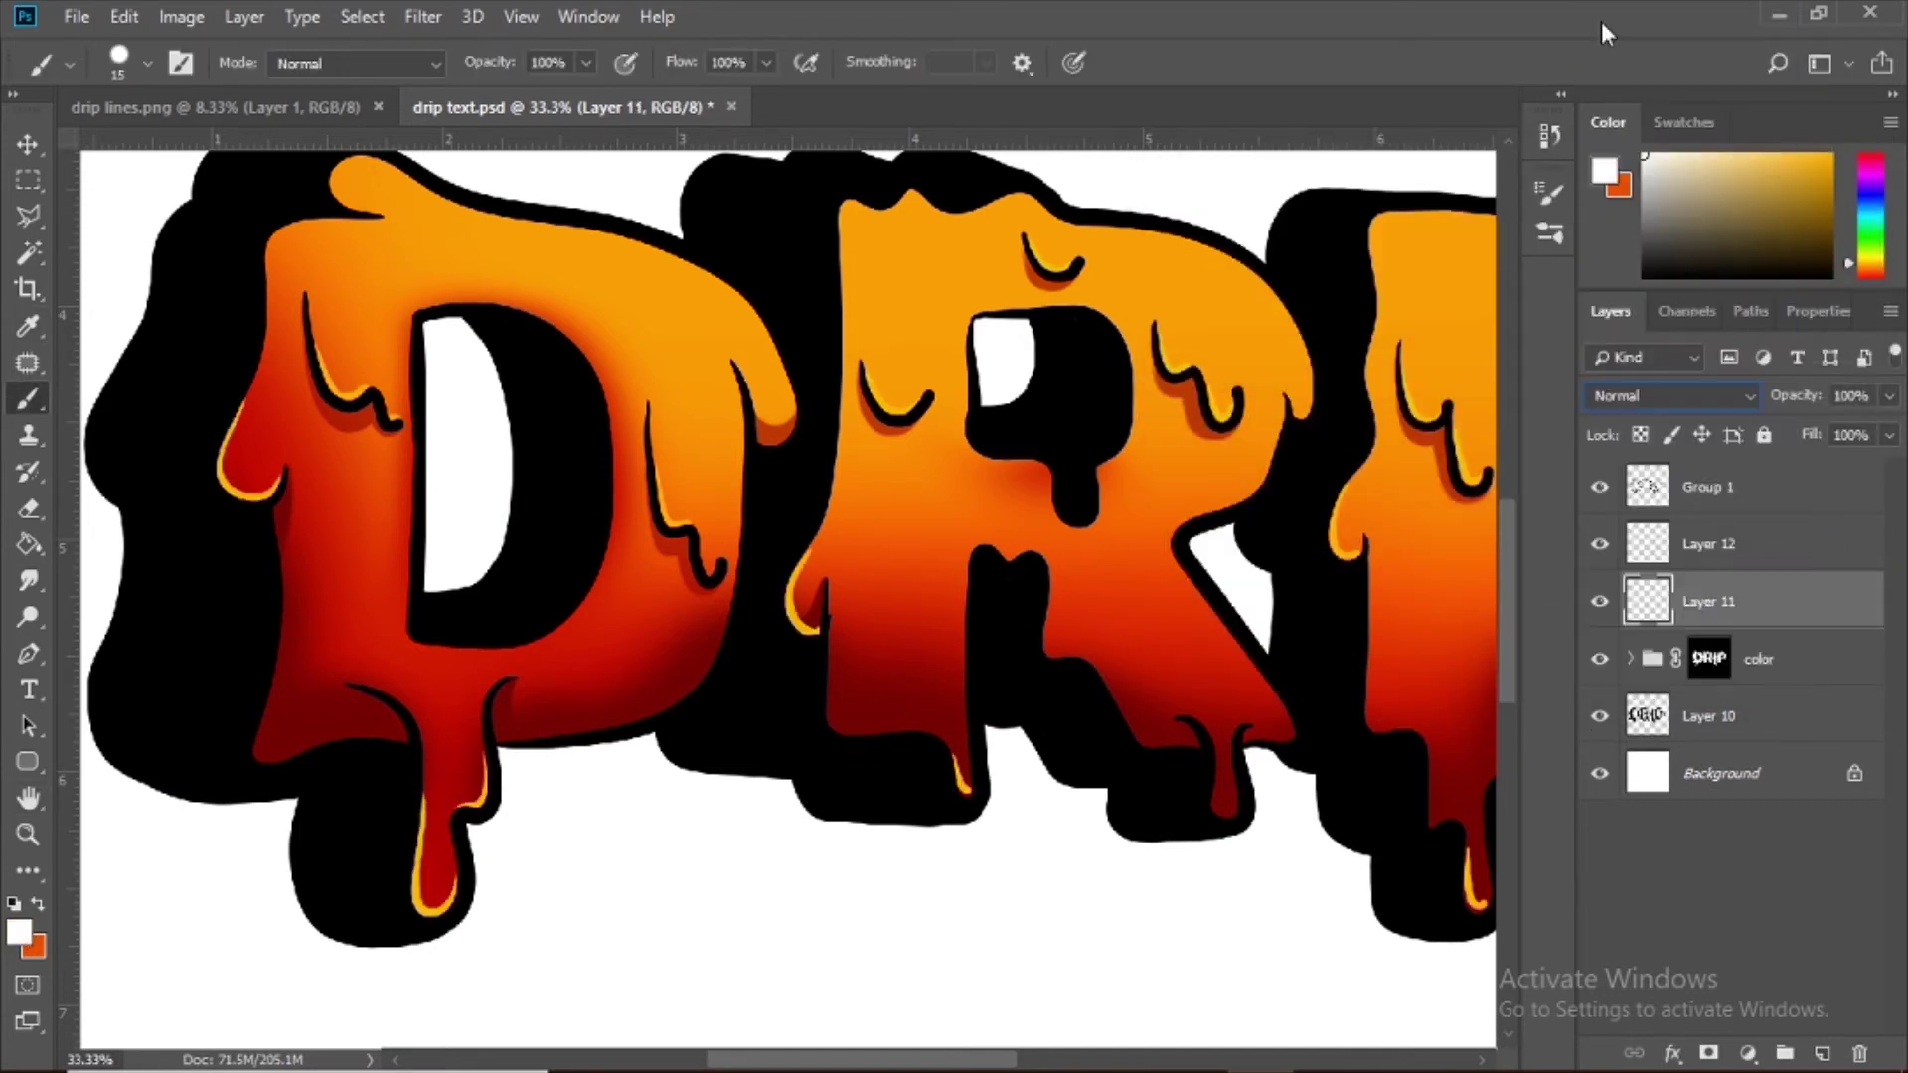
{"action": "left_click", "coordinate": [1754, 552]}
Step: Flatten the round brush tip into a horizontal ellipse and turn off Shape Dynamics
{"action": "left_click", "coordinate": [147, 63]}
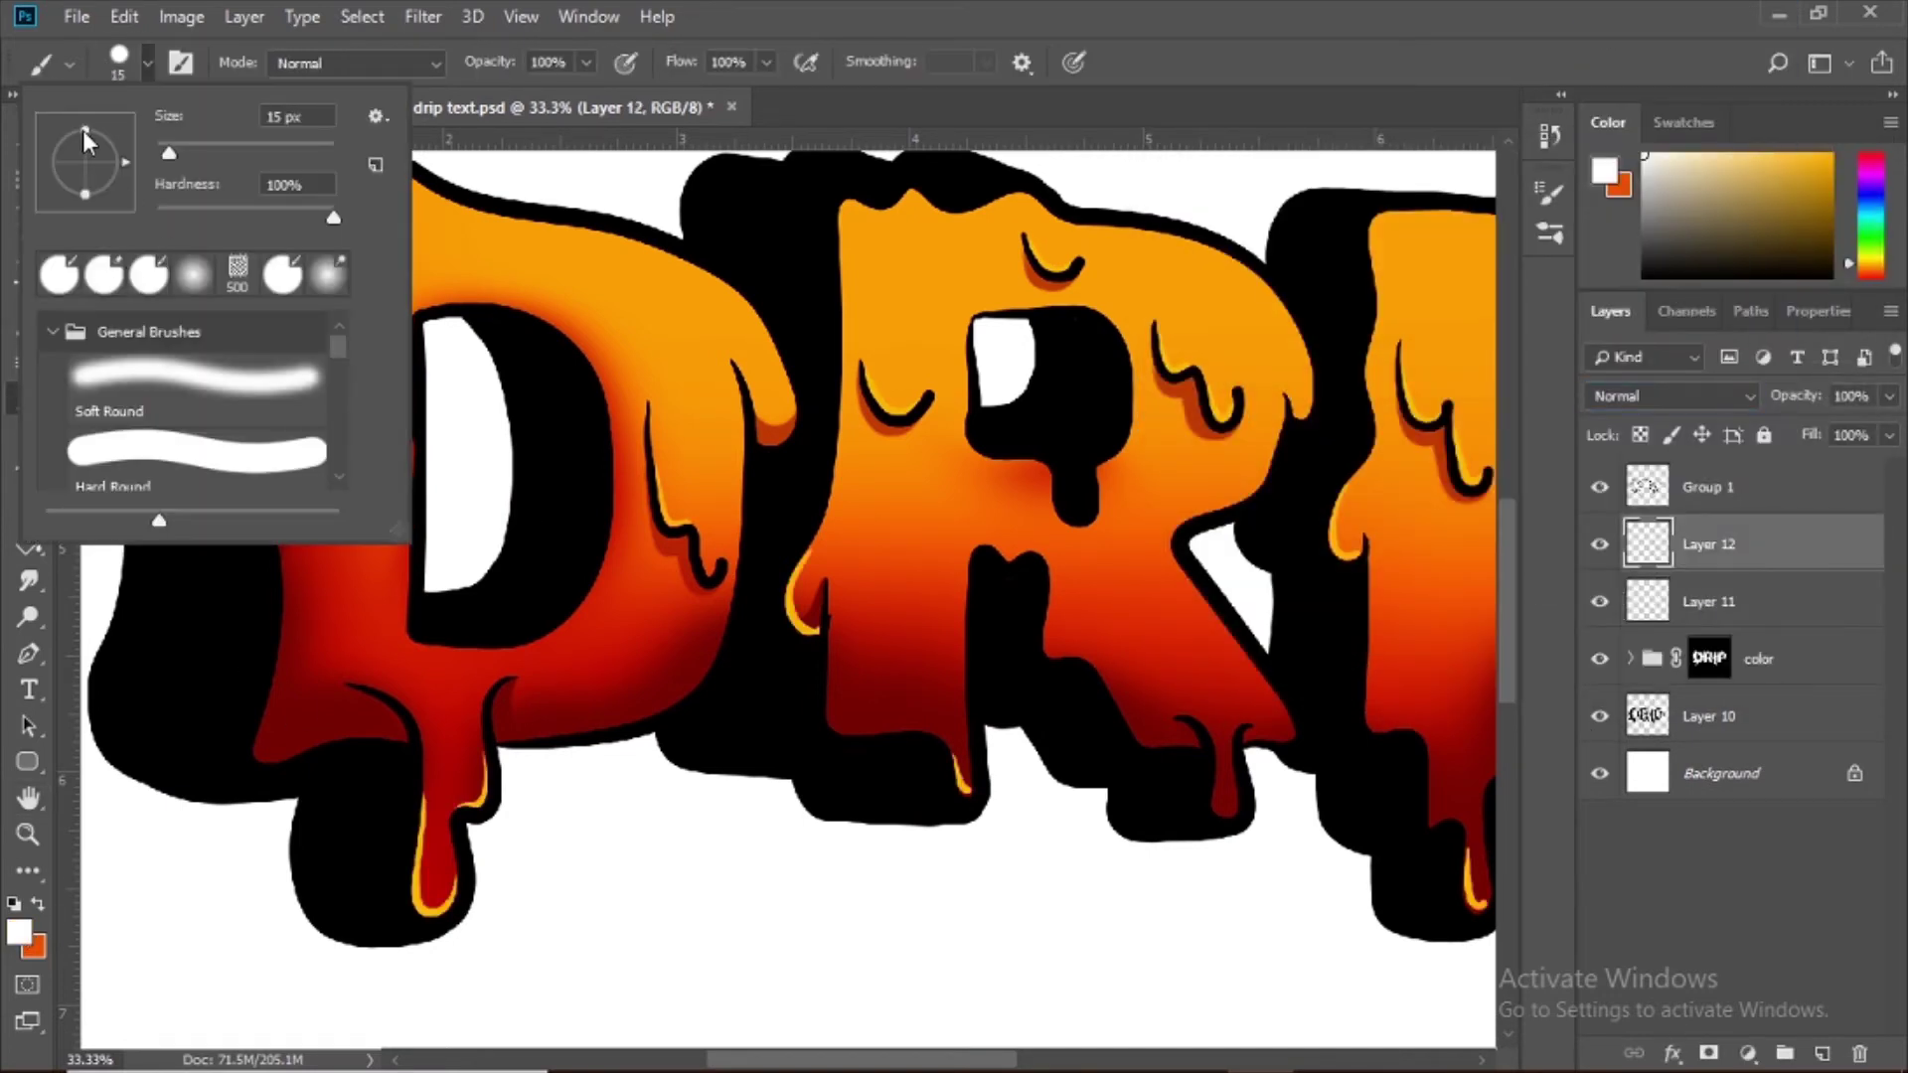
{"action": "left_click", "coordinate": [710, 113]}
{"action": "key", "text": "ctrl+plus"}
{"action": "key", "text": "ctrl+plus"}
{"action": "mouse_move", "coordinate": [199, 695]}
{"action": "left_mouse_down"}
{"action": "mouse_move", "coordinate": [609, 558]}
{"action": "mouse_move", "coordinate": [712, 159]}
{"action": "left_mouse_up"}
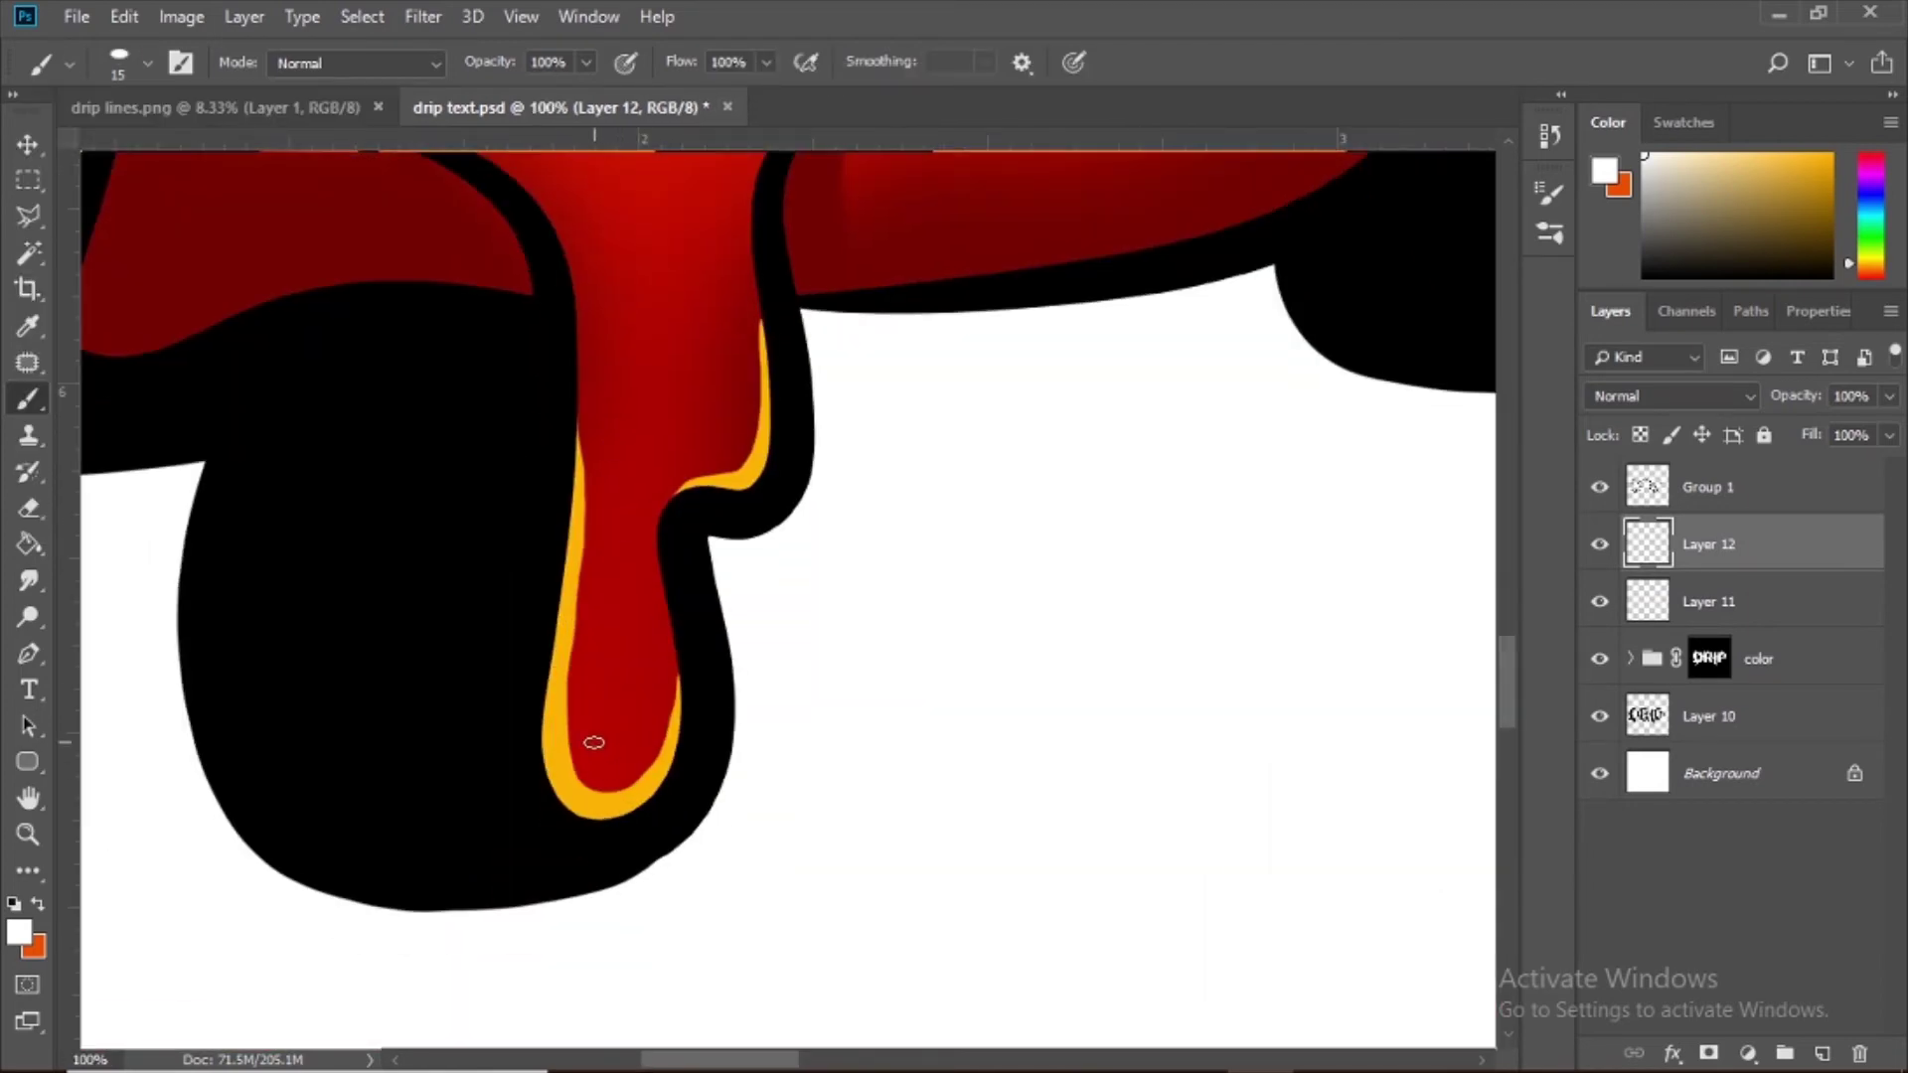
{"action": "left_click", "coordinate": [180, 63]}
{"action": "left_click", "coordinate": [1034, 298]}
{"action": "left_click", "coordinate": [1467, 183]}
Step: Stamp white oval shines on the D's bottom drip at 45 px and on the smaller bump beside it
{"action": "left_click", "coordinate": [605, 782]}
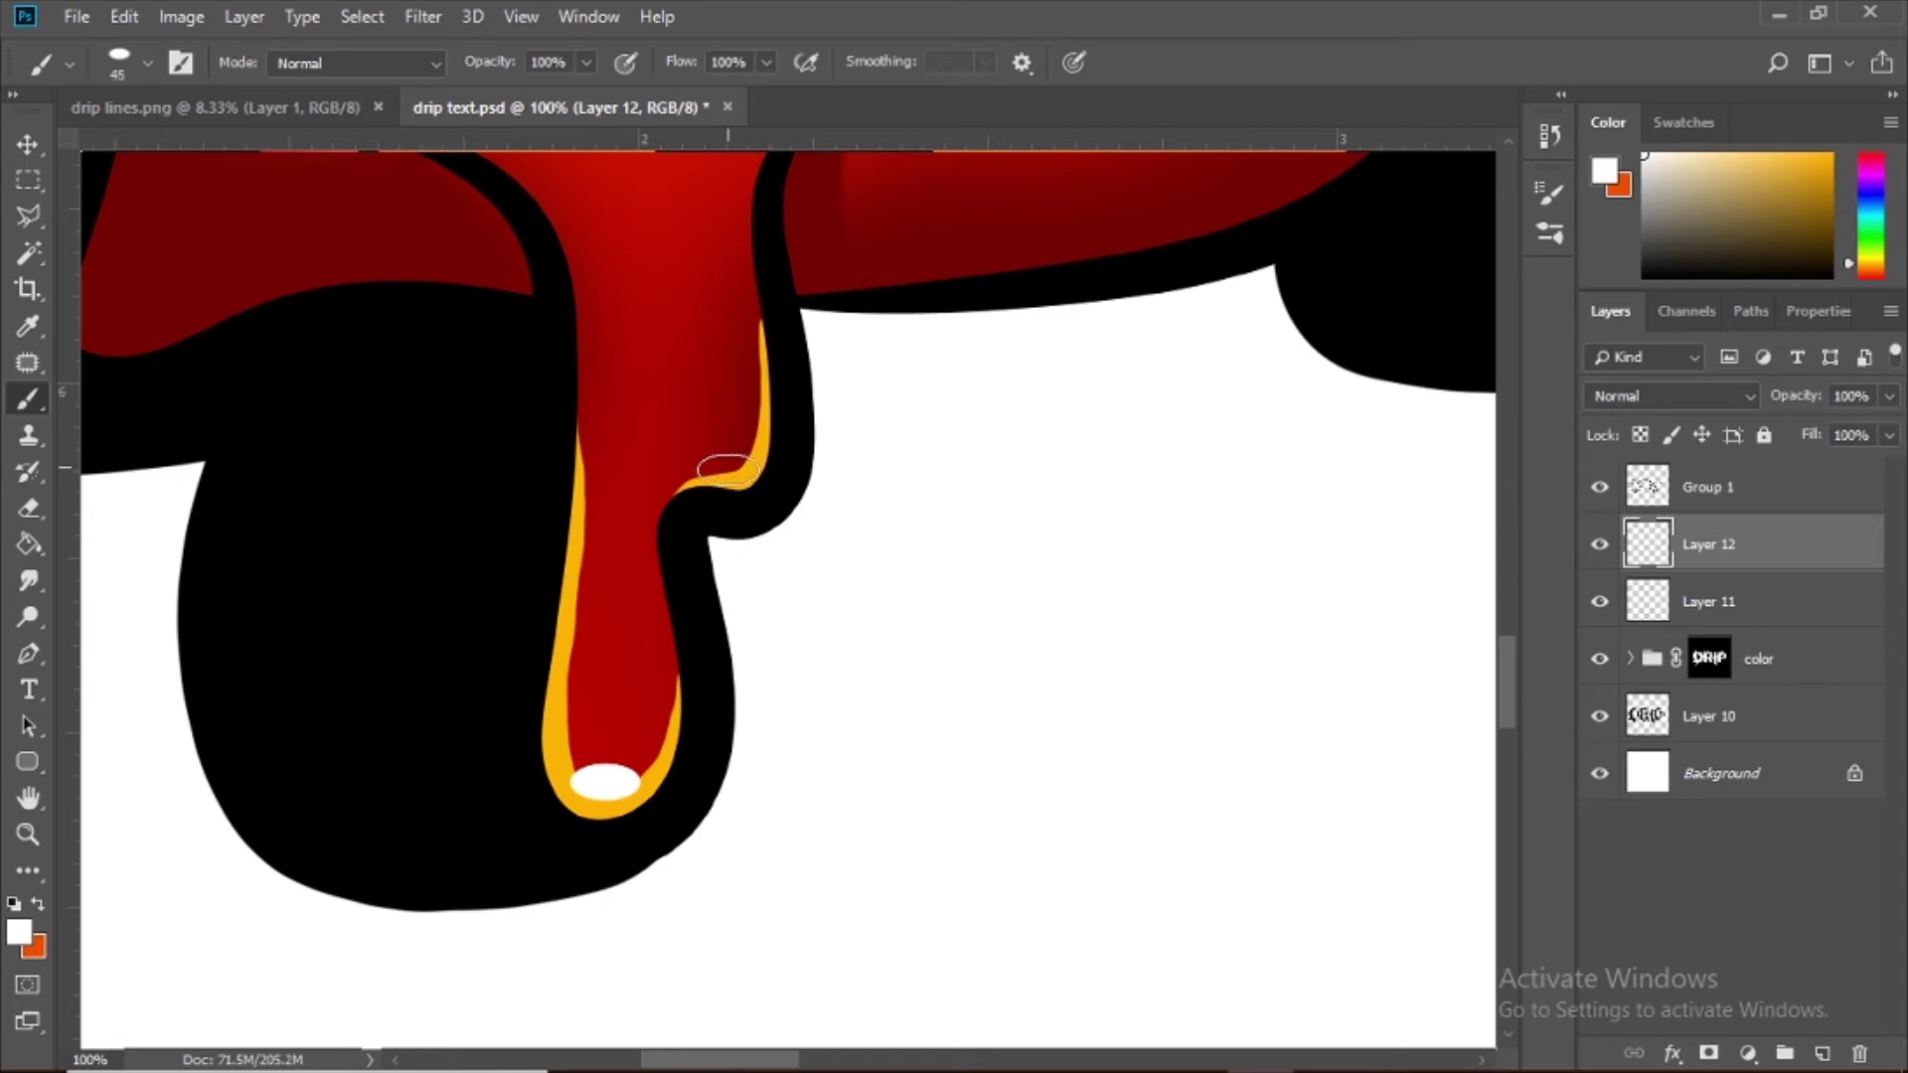
{"action": "left_click", "coordinate": [737, 460]}
{"action": "mouse_move", "coordinate": [411, 162]}
{"action": "left_mouse_down"}
{"action": "mouse_move", "coordinate": [617, 698]}
{"action": "mouse_move", "coordinate": [1184, 677]}
{"action": "left_mouse_up"}
{"action": "key", "text": "ctrl+minus"}
{"action": "key", "text": "ctrl+minus"}
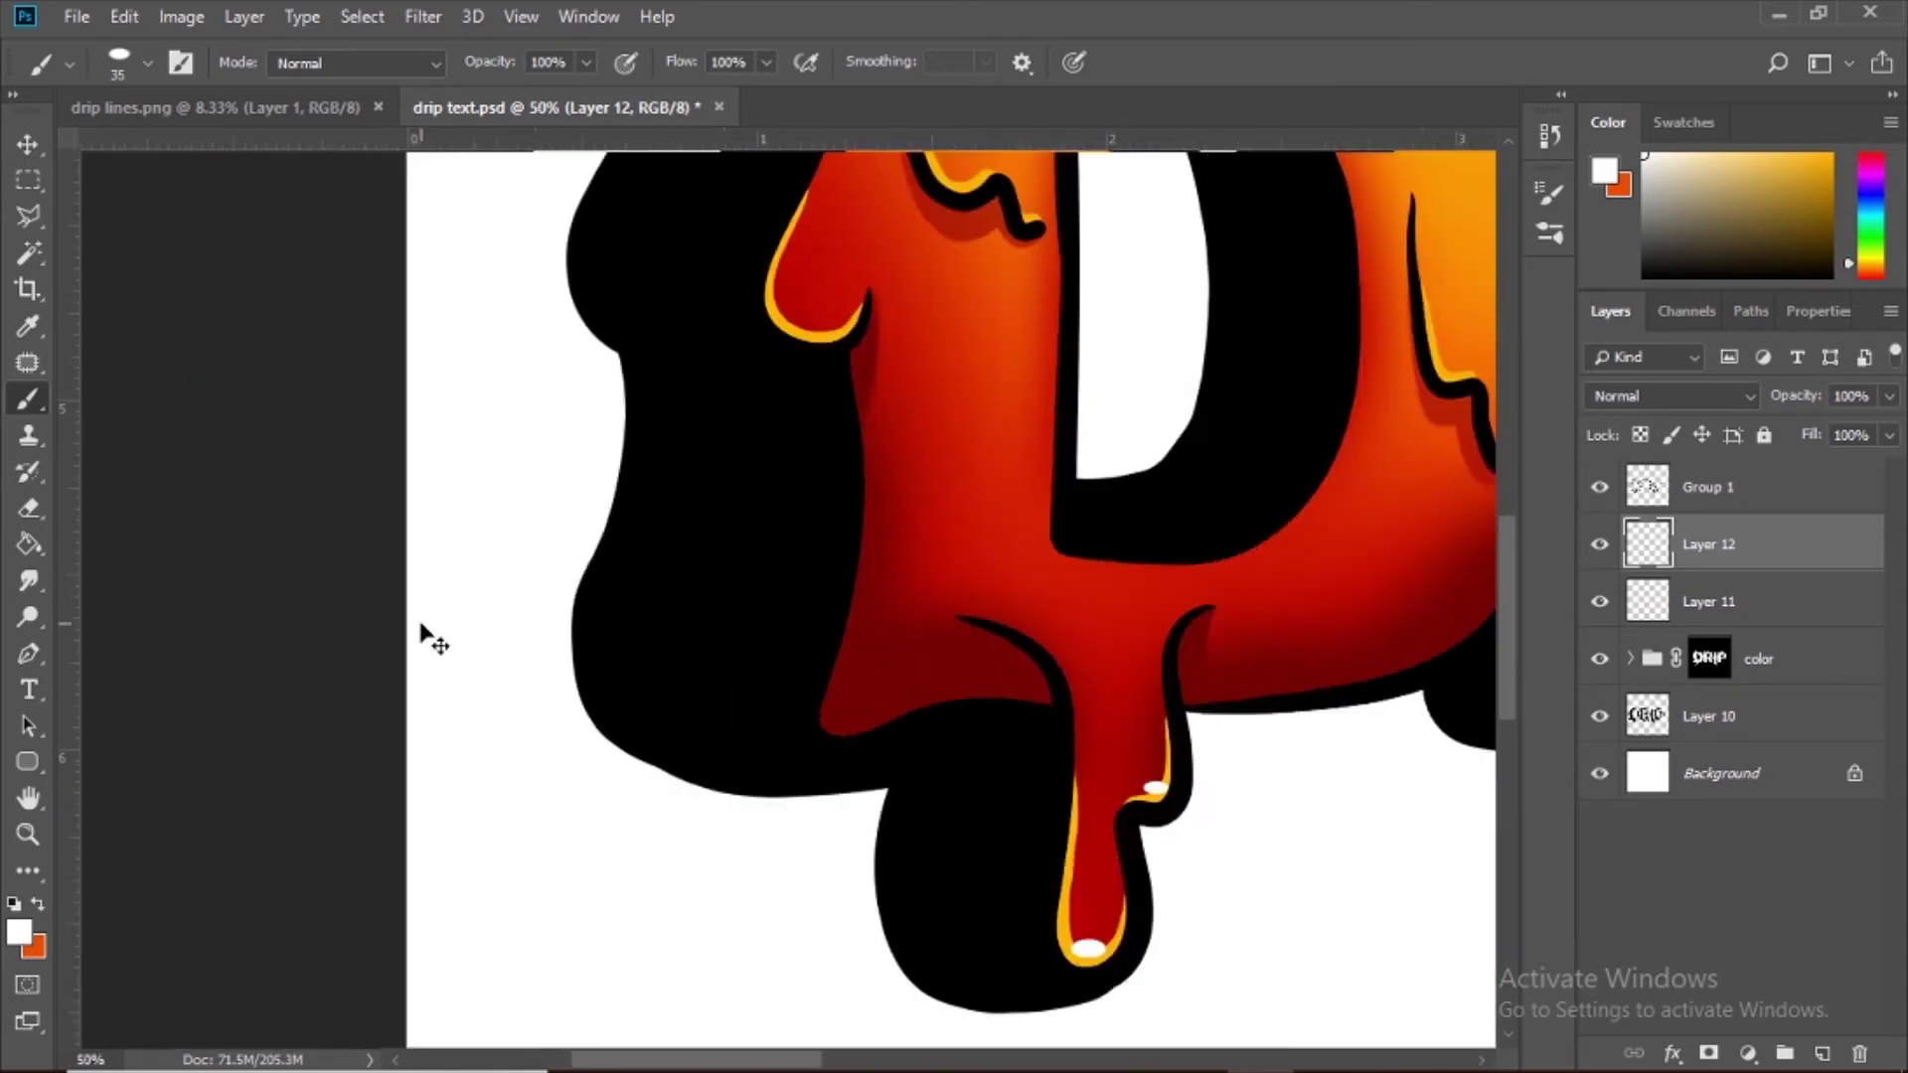
Step: Enlarge the brush to 60 px and stamp a white oval shine on the drip at the D's left edge
{"action": "key", "text": "ctrl+plus"}
{"action": "key", "text": "ctrl+plus"}
{"action": "left_click_drag", "start_coordinate": [890, 197], "coordinate": [460, 741]}
{"action": "key", "text": "bracketright"}
{"action": "key", "text": "bracketright"}
{"action": "key", "text": "bracketright"}
{"action": "left_click", "coordinate": [405, 559]}
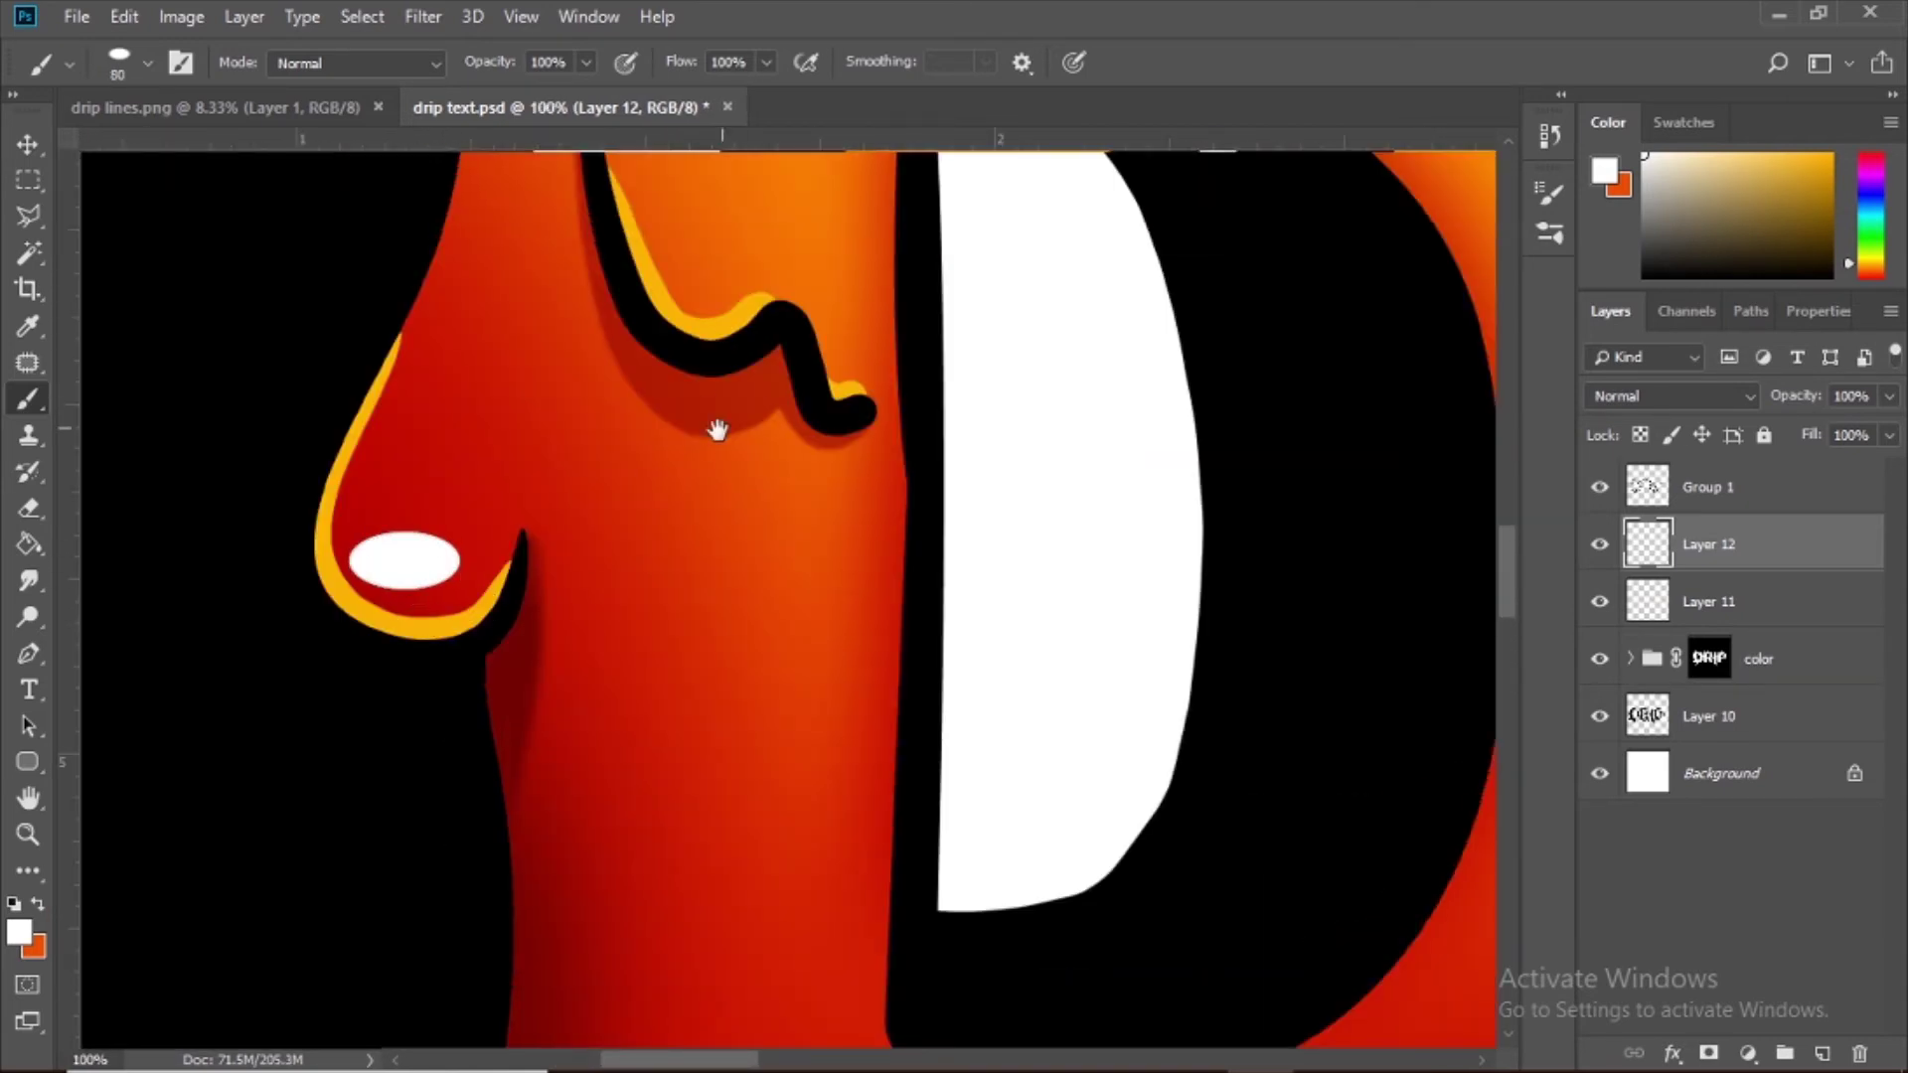
Step: Stamp white oval shines on the D's right edge drip and the lower hook of its inner right drip line
{"action": "left_click_drag", "start_coordinate": [670, 286], "coordinate": [611, 540]}
{"action": "mouse_move", "coordinate": [1163, 665]}
{"action": "left_mouse_down"}
{"action": "mouse_move", "coordinate": [439, 630]}
{"action": "mouse_move", "coordinate": [312, 387]}
{"action": "left_mouse_up"}
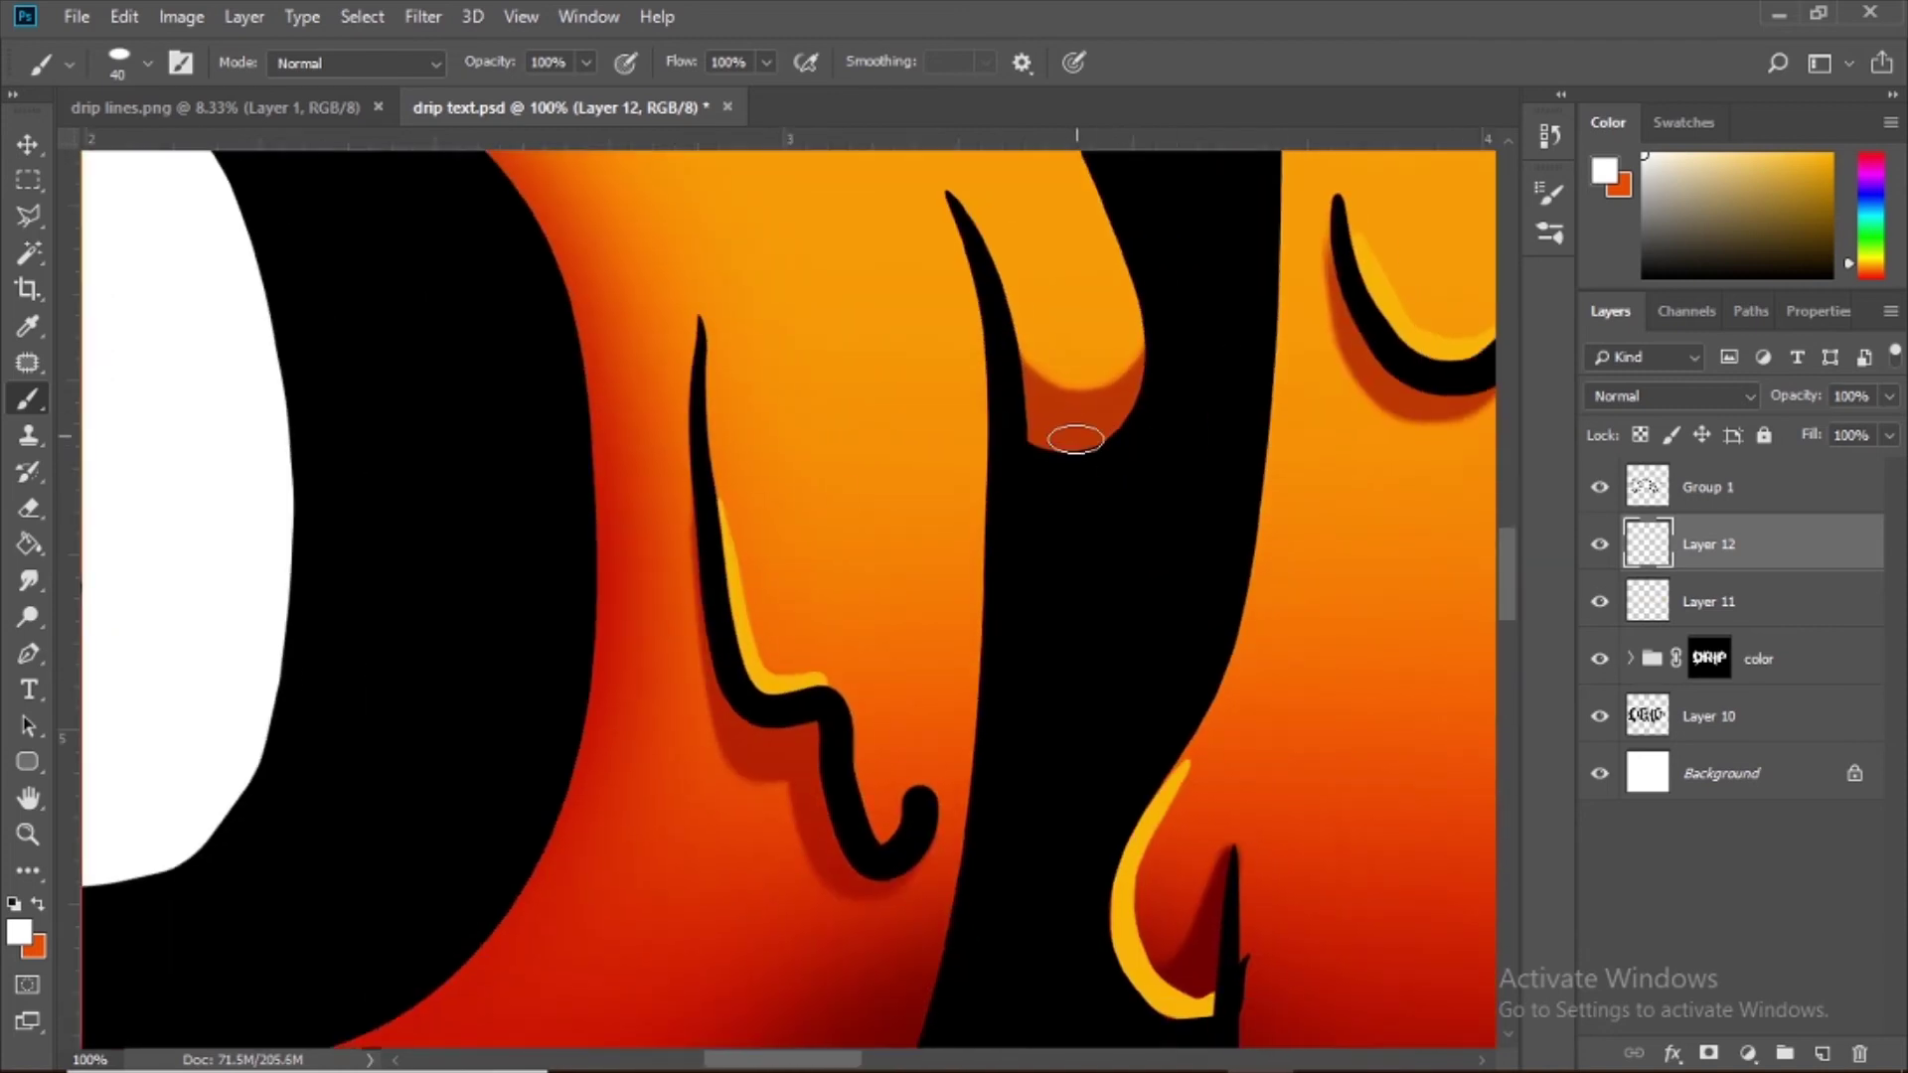
{"action": "key", "text": "bracketright"}
{"action": "left_click", "coordinate": [1085, 355]}
{"action": "mouse_move", "coordinate": [928, 692]}
{"action": "left_mouse_down"}
{"action": "mouse_move", "coordinate": [877, 526]}
{"action": "mouse_move", "coordinate": [937, 614]}
{"action": "left_mouse_up"}
{"action": "left_click", "coordinate": [831, 653]}
Step: Paint a small curved white shine inside the drip at the R's lower-left edge with a 15 px brush
{"action": "scroll", "coordinate": [855, 597], "scroll_direction": "down", "scroll_amount": 2}
{"action": "scroll", "coordinate": [854, 597], "scroll_direction": "right", "scroll_amount": 2}
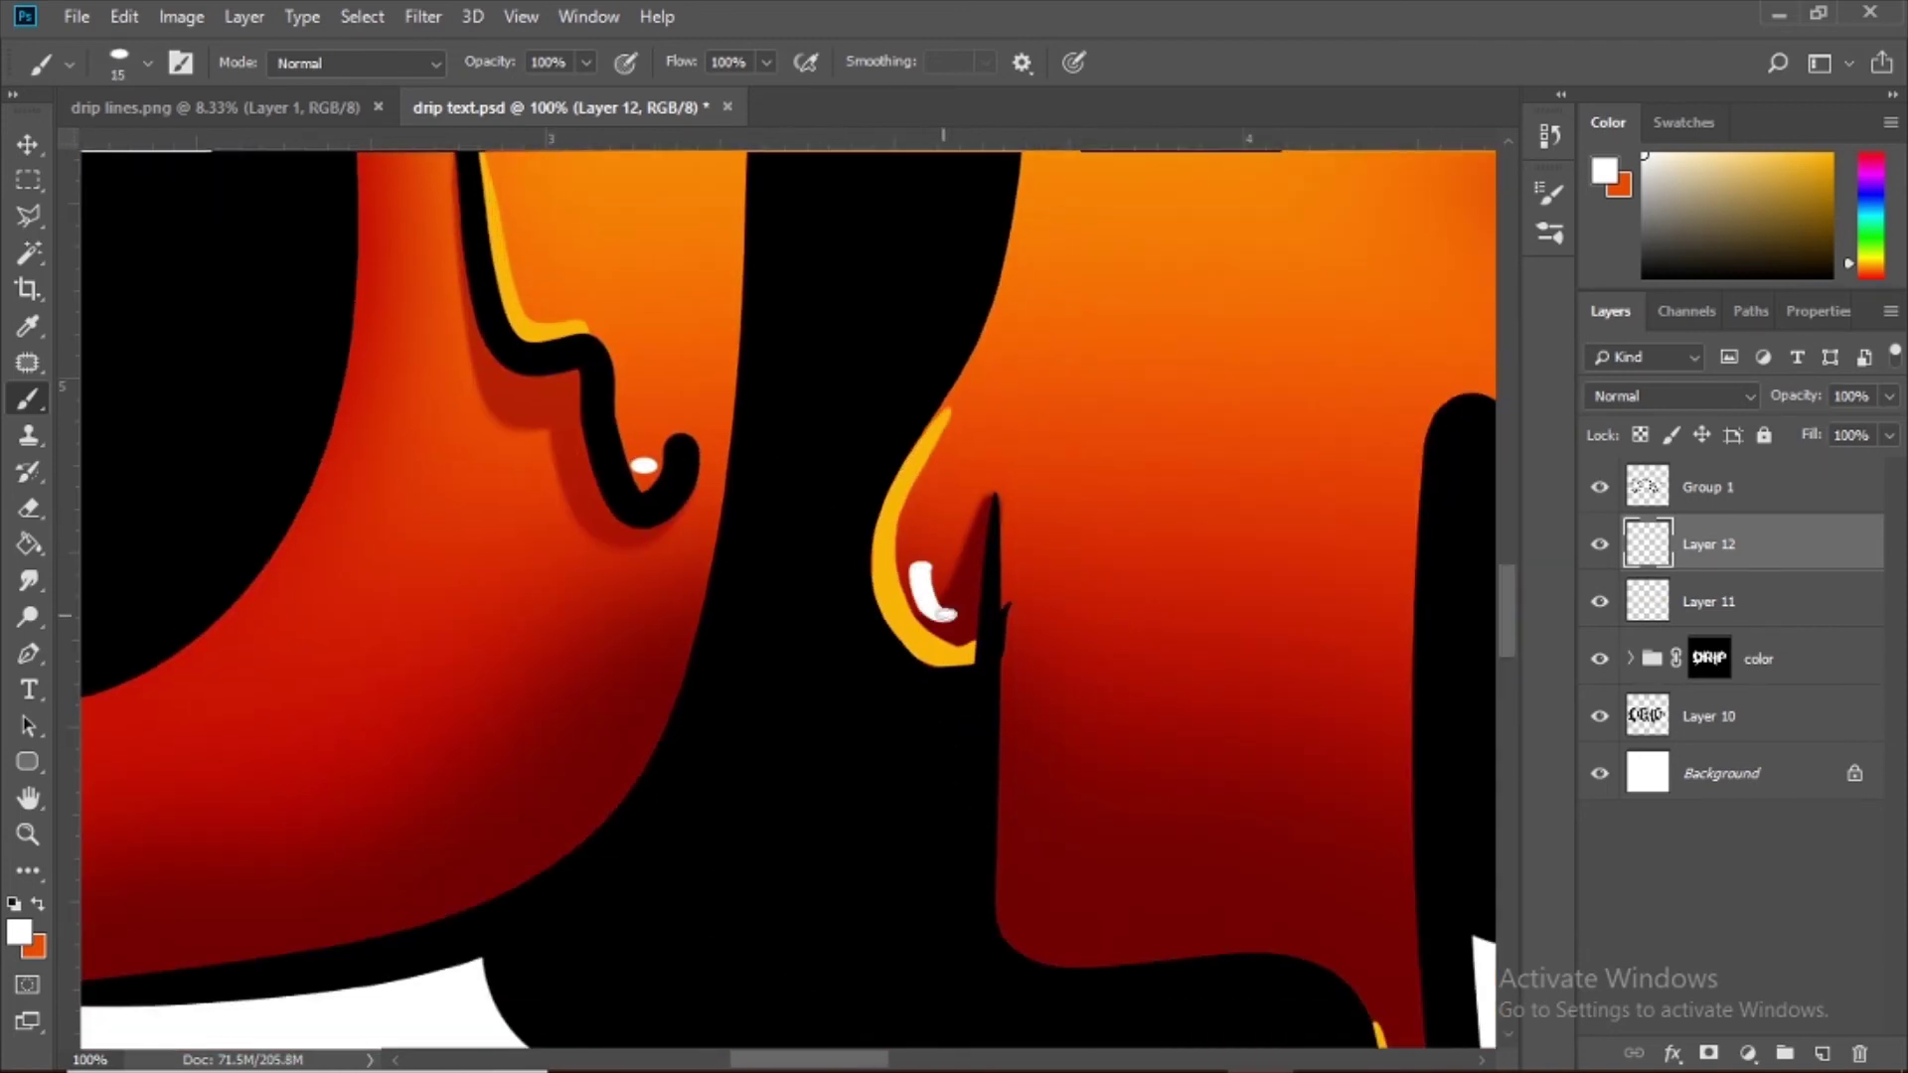
{"action": "scroll", "coordinate": [945, 604], "scroll_direction": "down", "scroll_amount": 5}
{"action": "scroll", "coordinate": [945, 604], "scroll_direction": "right", "scroll_amount": 10}
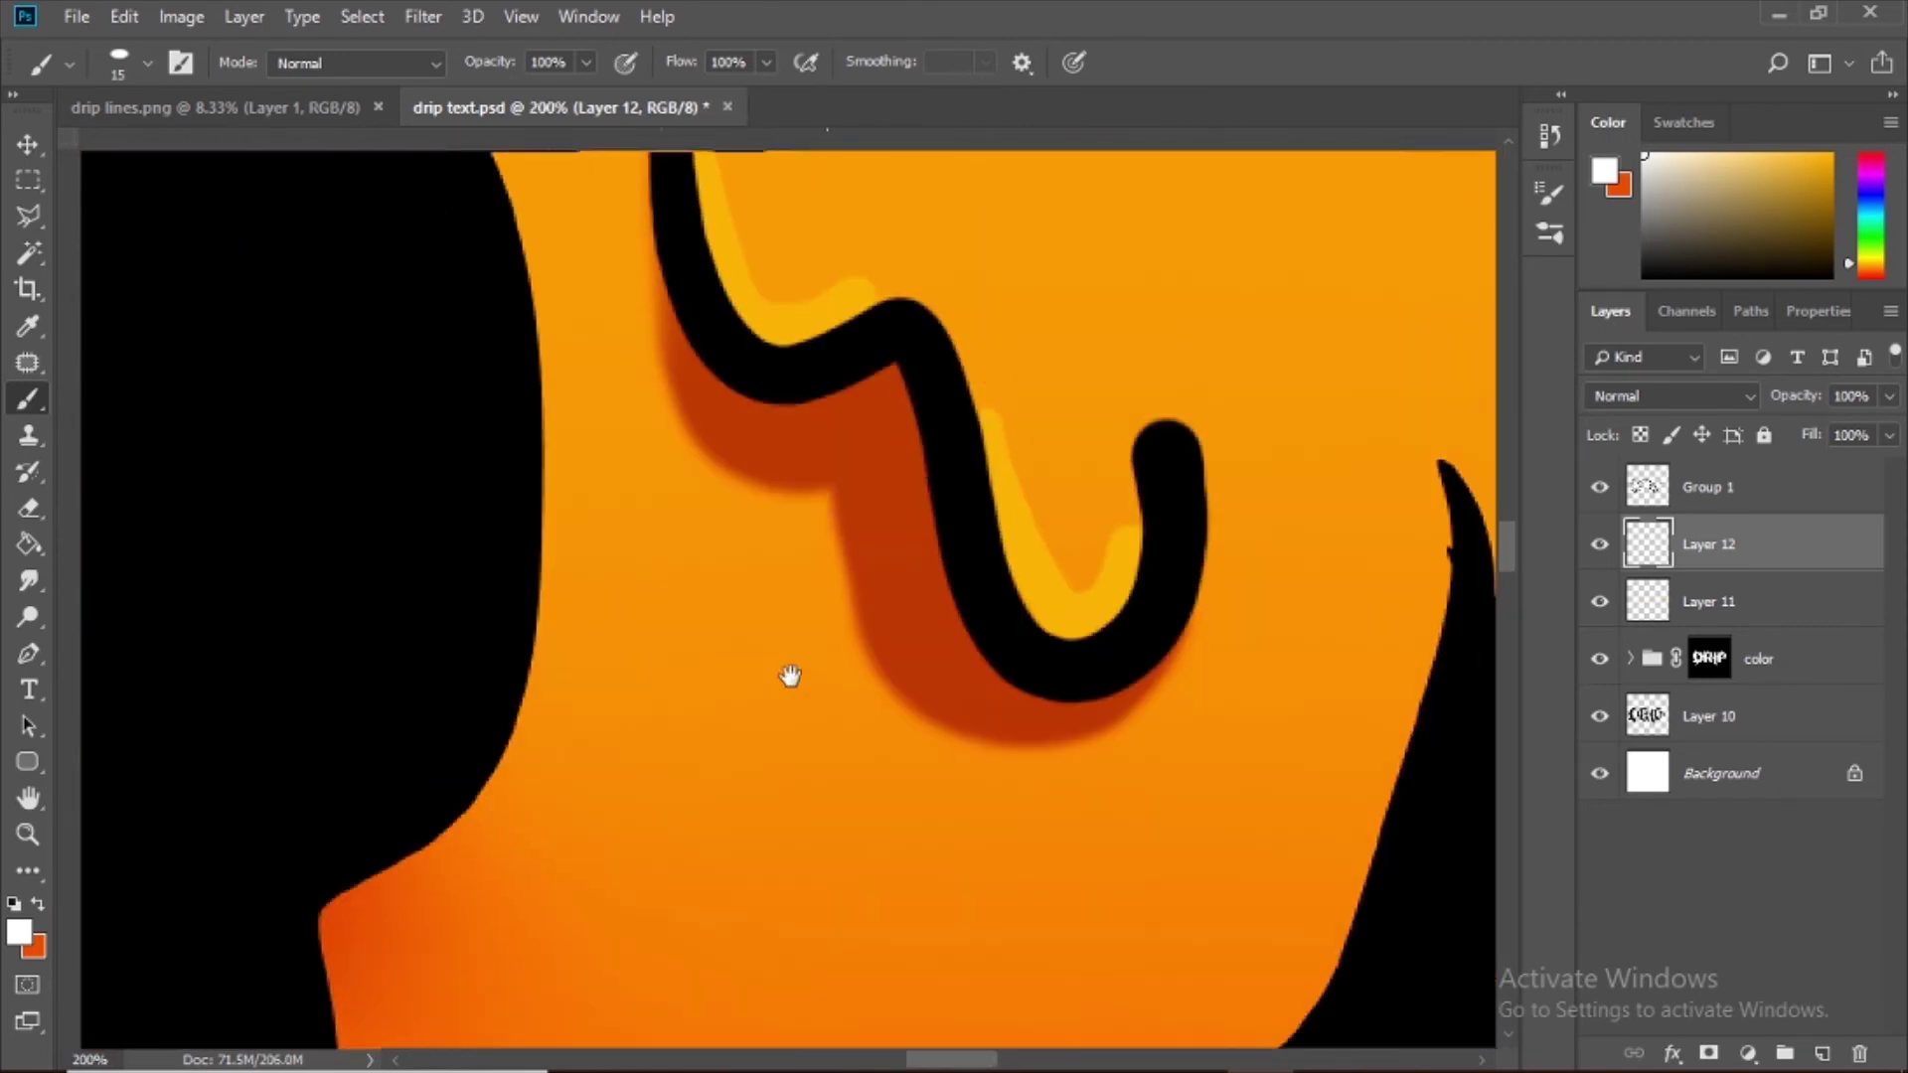
Step: Stamp 35 px white oval shines in both hooks of the R's right drip line
{"action": "key", "text": "bracketright"}
{"action": "key", "text": "bracketright"}
{"action": "left_click", "coordinate": [1079, 556]}
{"action": "scroll", "coordinate": [1044, 557], "scroll_direction": "up", "scroll_amount": 3}
{"action": "scroll", "coordinate": [1044, 557], "scroll_direction": "left", "scroll_amount": 1}
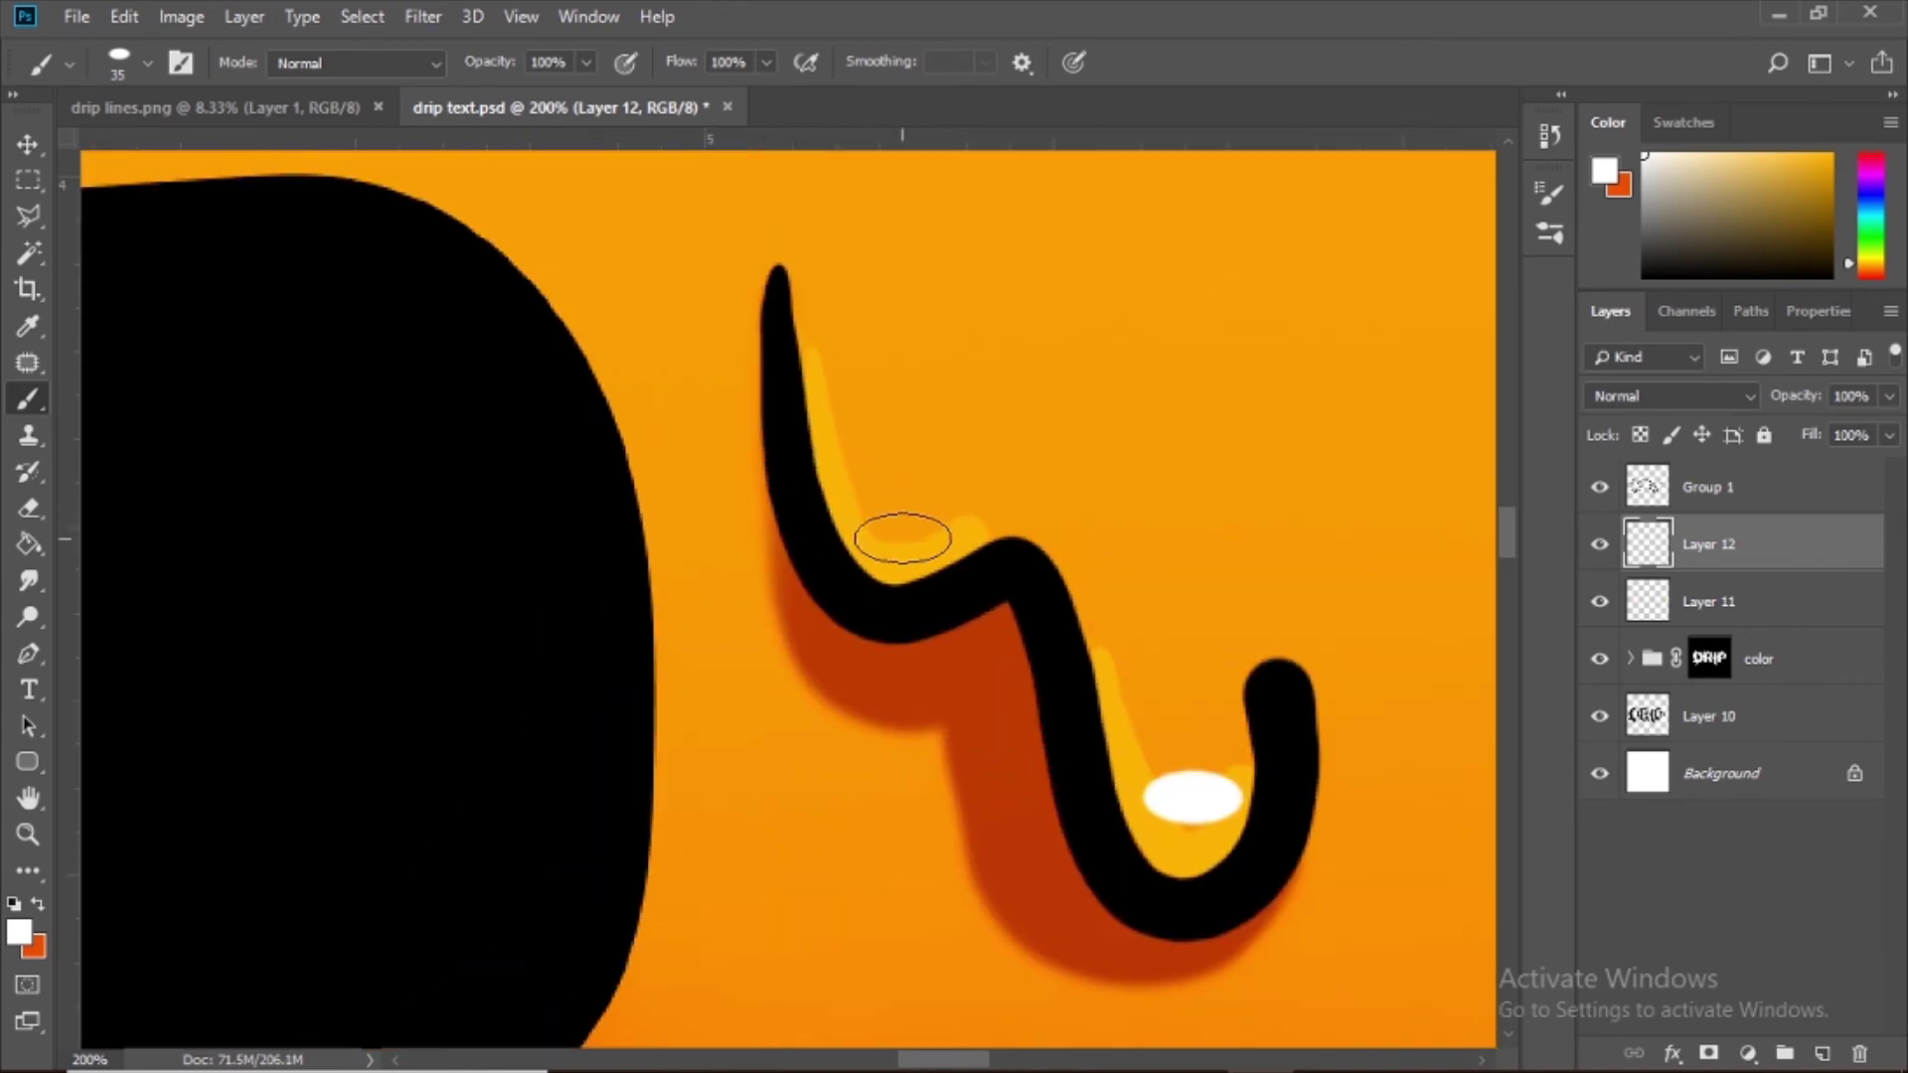
{"action": "left_click", "coordinate": [906, 540]}
Step: Enlarge the brush to 45 px and stamp a white oval shine in the drip line above the R's opening
{"action": "left_click_drag", "start_coordinate": [514, 384], "coordinate": [970, 873]}
{"action": "key", "text": "bracketright"}
{"action": "key", "text": "bracketright"}
{"action": "left_click", "coordinate": [658, 397]}
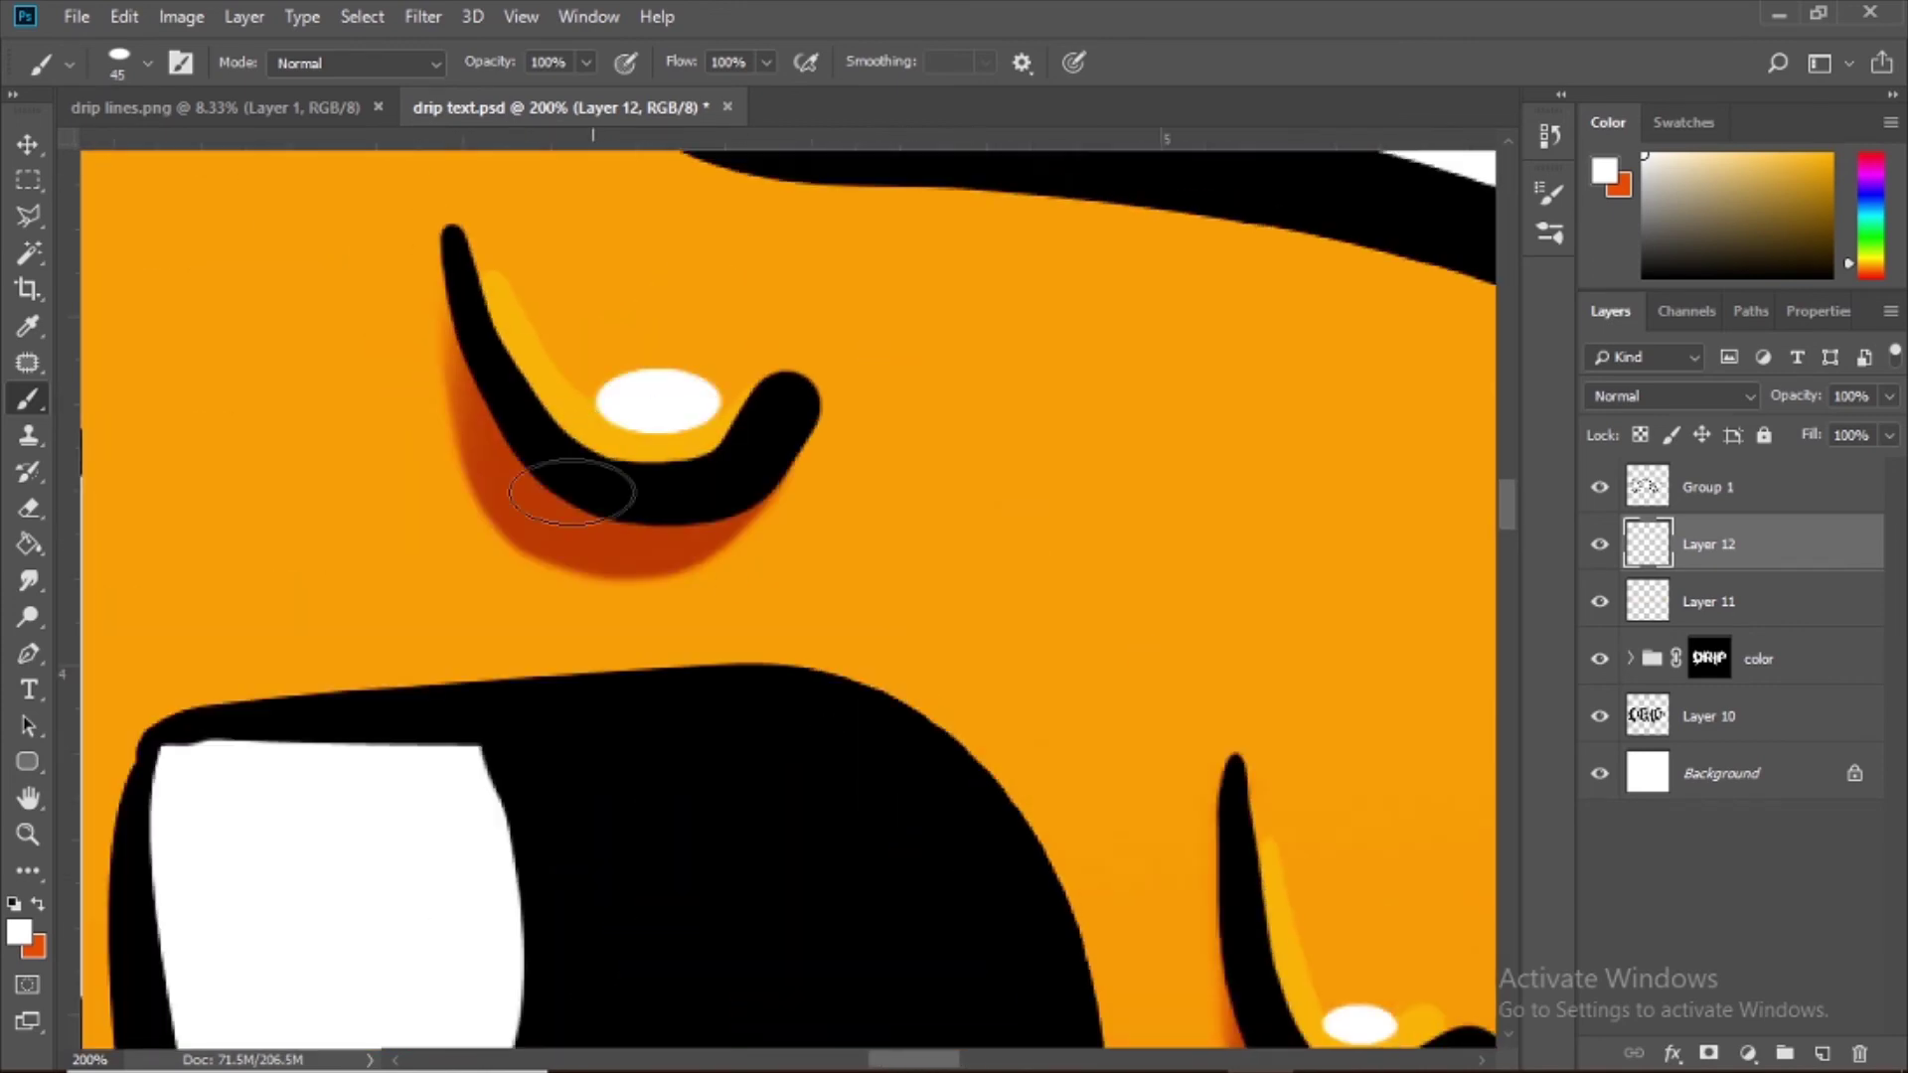
Step: Stamp white oval shines in the upper hook of the I's left drip line and in its right edge drip
{"action": "left_click_drag", "start_coordinate": [119, 544], "coordinate": [771, 587]}
{"action": "key", "text": "ctrl+minus"}
{"action": "key", "text": "ctrl+minus"}
{"action": "key", "text": "ctrl+minus"}
{"action": "key", "text": "ctrl+plus"}
{"action": "left_click_drag", "start_coordinate": [1460, 685], "coordinate": [630, 595]}
{"action": "scroll", "coordinate": [696, 586], "scroll_direction": "down", "scroll_amount": 3}
{"action": "scroll", "coordinate": [695, 586], "scroll_direction": "right", "scroll_amount": 2}
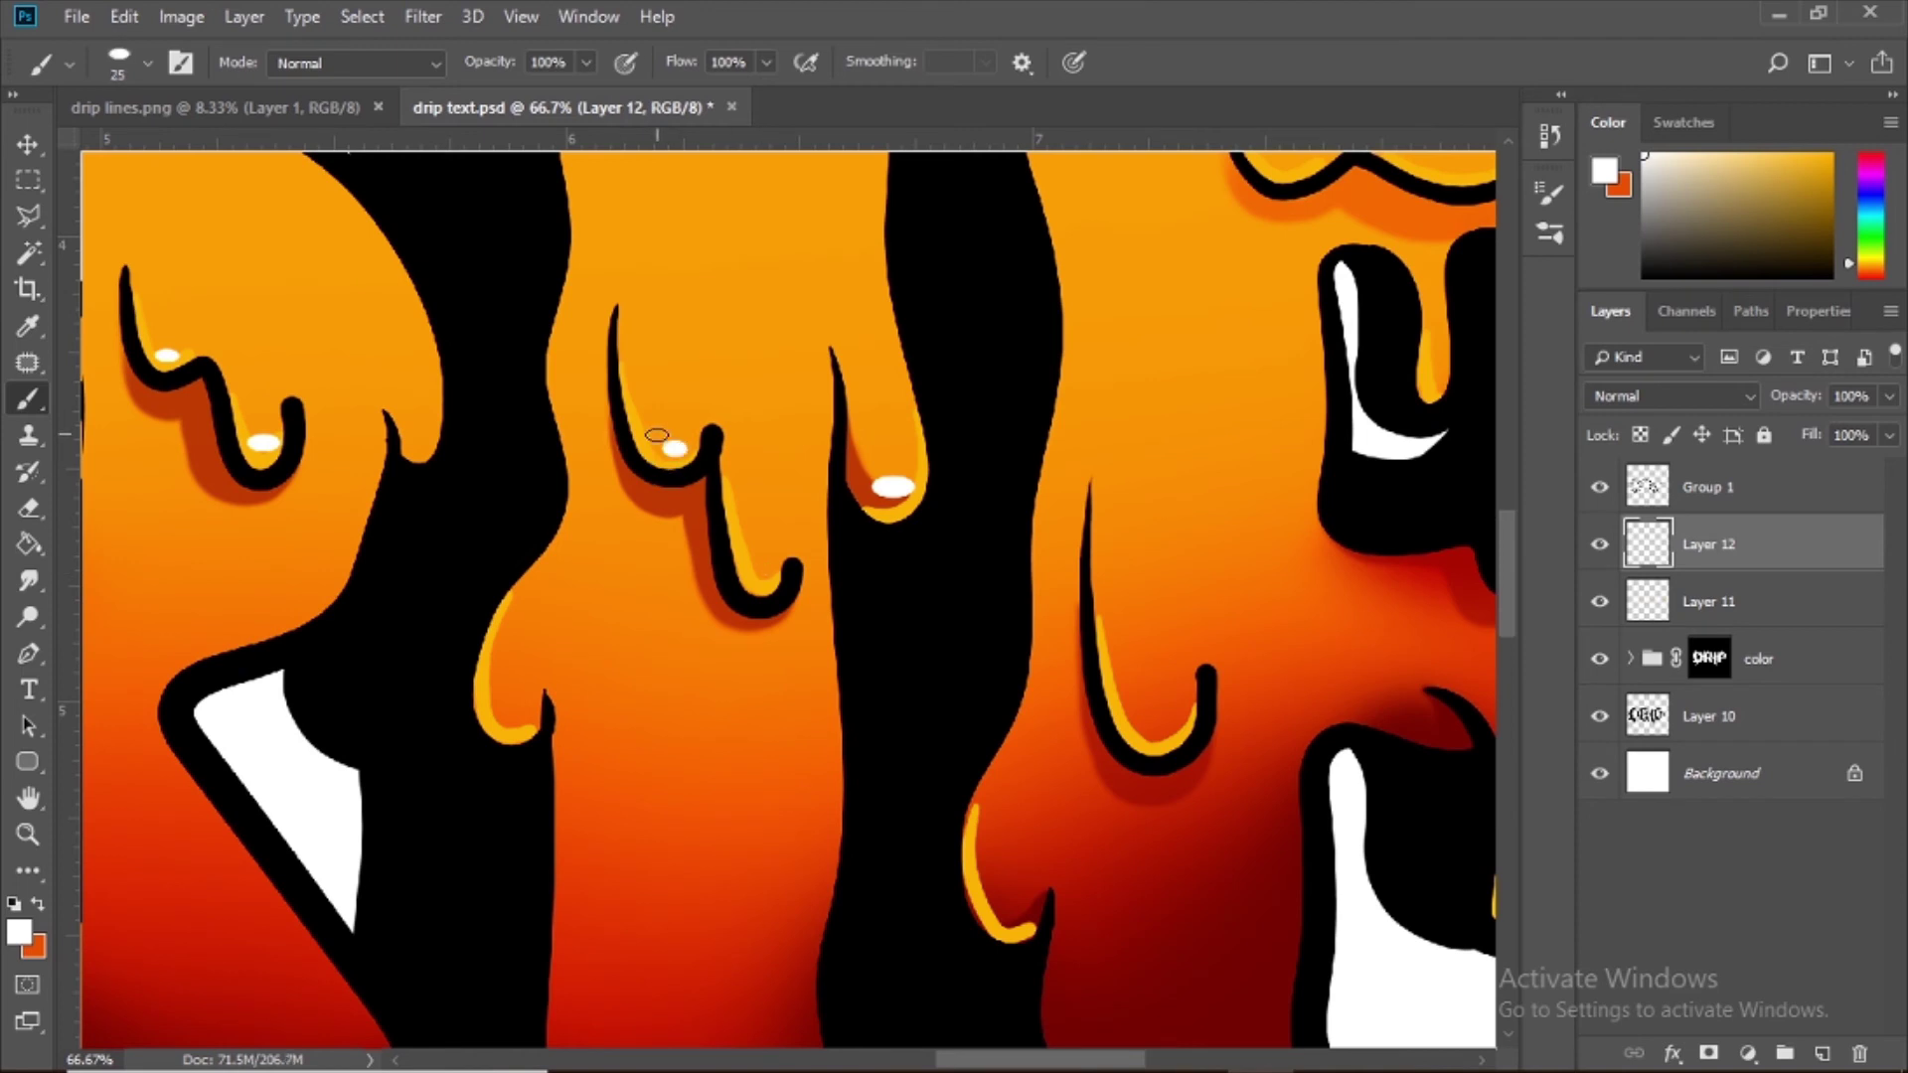
Step: Stamp a larger and a smaller white oval shine in each dip of the wavy drip line near the P's top
{"action": "scroll", "coordinate": [1230, 597], "scroll_direction": "right", "scroll_amount": 8}
{"action": "scroll", "coordinate": [712, 272], "scroll_direction": "up", "scroll_amount": 2}
{"action": "key", "text": "bracketright"}
{"action": "key", "text": "bracketright"}
{"action": "key", "text": "bracketright"}
{"action": "key", "text": "bracketright"}
{"action": "key", "text": "bracketright"}
{"action": "left_click", "coordinate": [879, 276]}
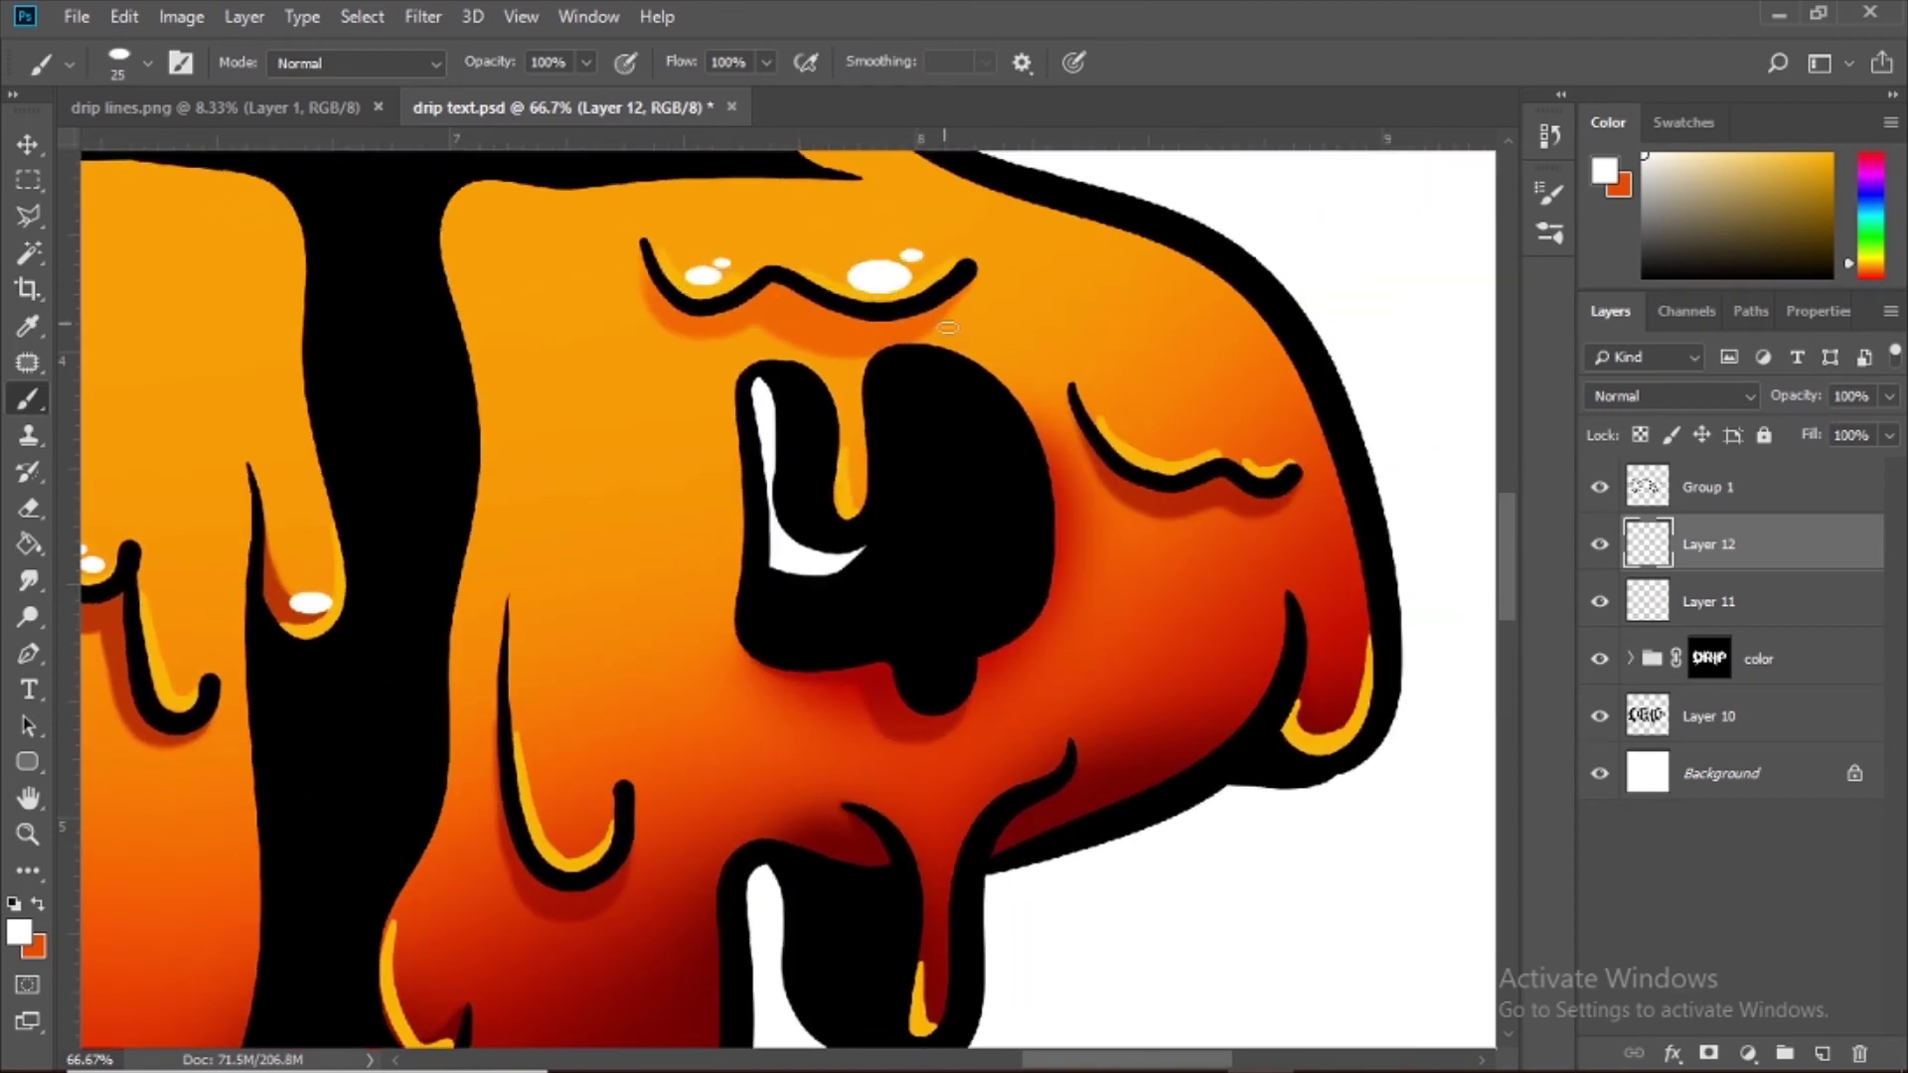
Step: Stamp paired white oval shines in the P's right edge drip and paint a 10 px shine in its lower center drip
{"action": "left_click", "coordinate": [1332, 699]}
{"action": "key", "text": "bracketleft"}
{"action": "key", "text": "bracketleft"}
{"action": "key", "text": "bracketleft"}
{"action": "scroll", "coordinate": [875, 596], "scroll_direction": "down", "scroll_amount": 5}
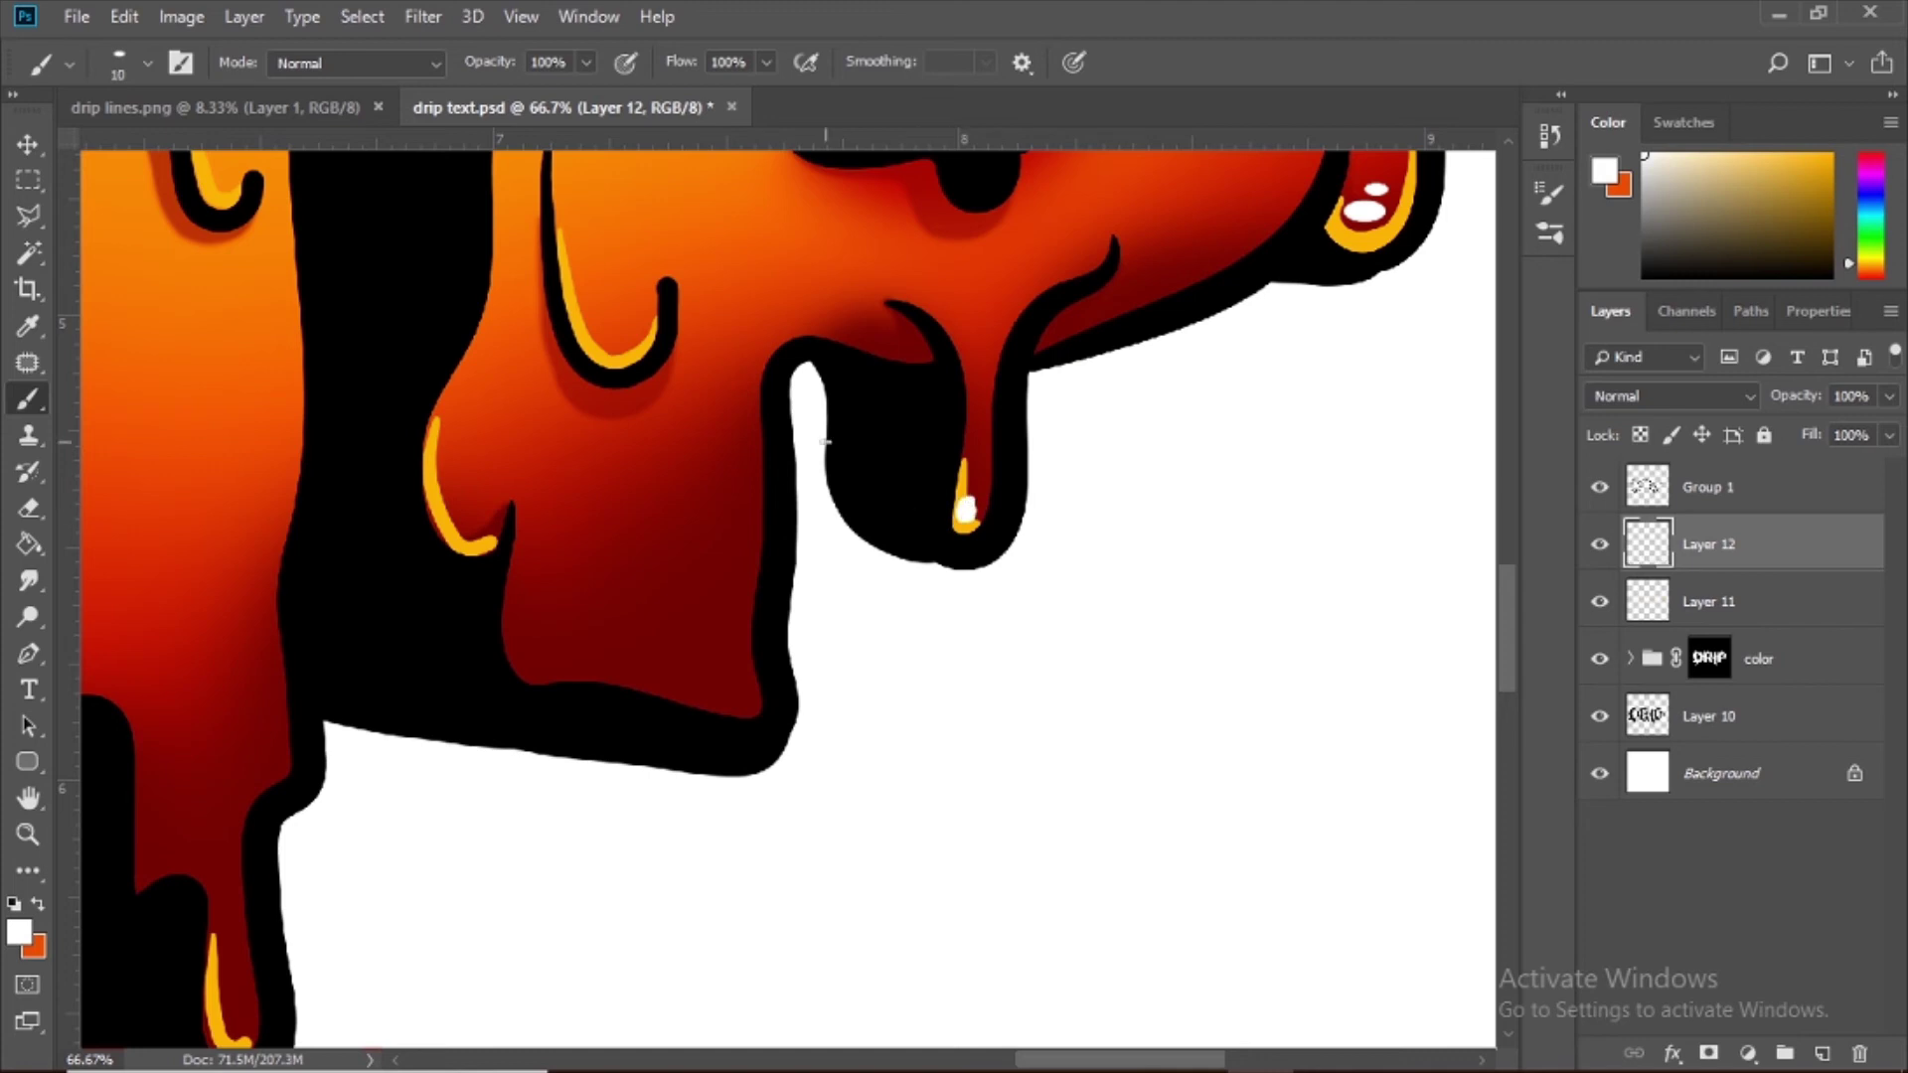
Step: Stamp a larger and a smaller white oval shine in the hook of the P's left drip line
{"action": "key", "text": "bracketleft"}
{"action": "key", "text": "bracketleft"}
{"action": "key", "text": "bracketleft"}
{"action": "key", "text": "bracketleft"}
{"action": "key", "text": "bracketleft"}
{"action": "key", "text": "bracketleft"}
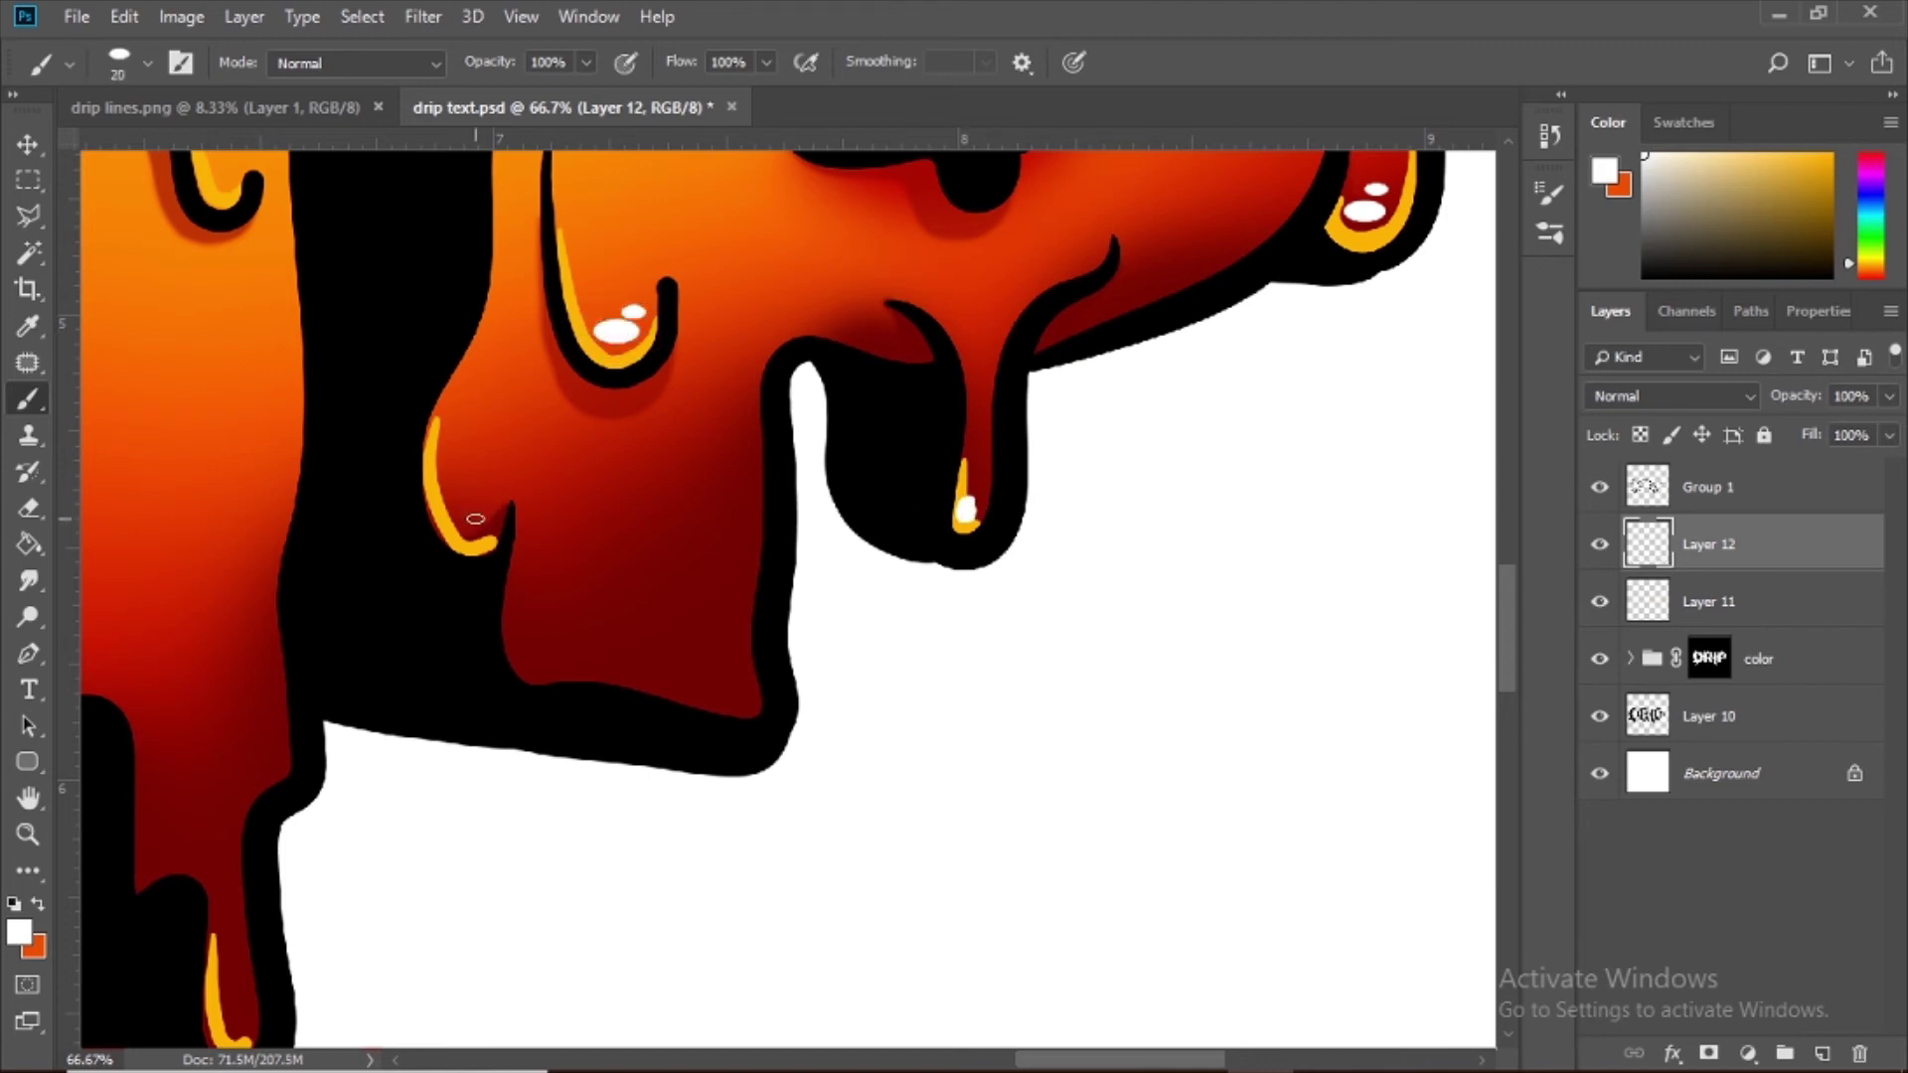
Step: Stamp white oval shines in the P's lower-left edge drip and the I's bottom drip with a 20 px brush, and save the document
{"action": "key", "text": "bracketleft"}
{"action": "key", "text": "bracketleft"}
{"action": "key", "text": "bracketleft"}
{"action": "left_click", "coordinate": [487, 503]}
{"action": "key", "text": "space"}
{"action": "mouse_move", "coordinate": [137, 898]}
{"action": "left_mouse_down"}
{"action": "mouse_move", "coordinate": [413, 647]}
{"action": "mouse_move", "coordinate": [680, 659]}
{"action": "left_mouse_up"}
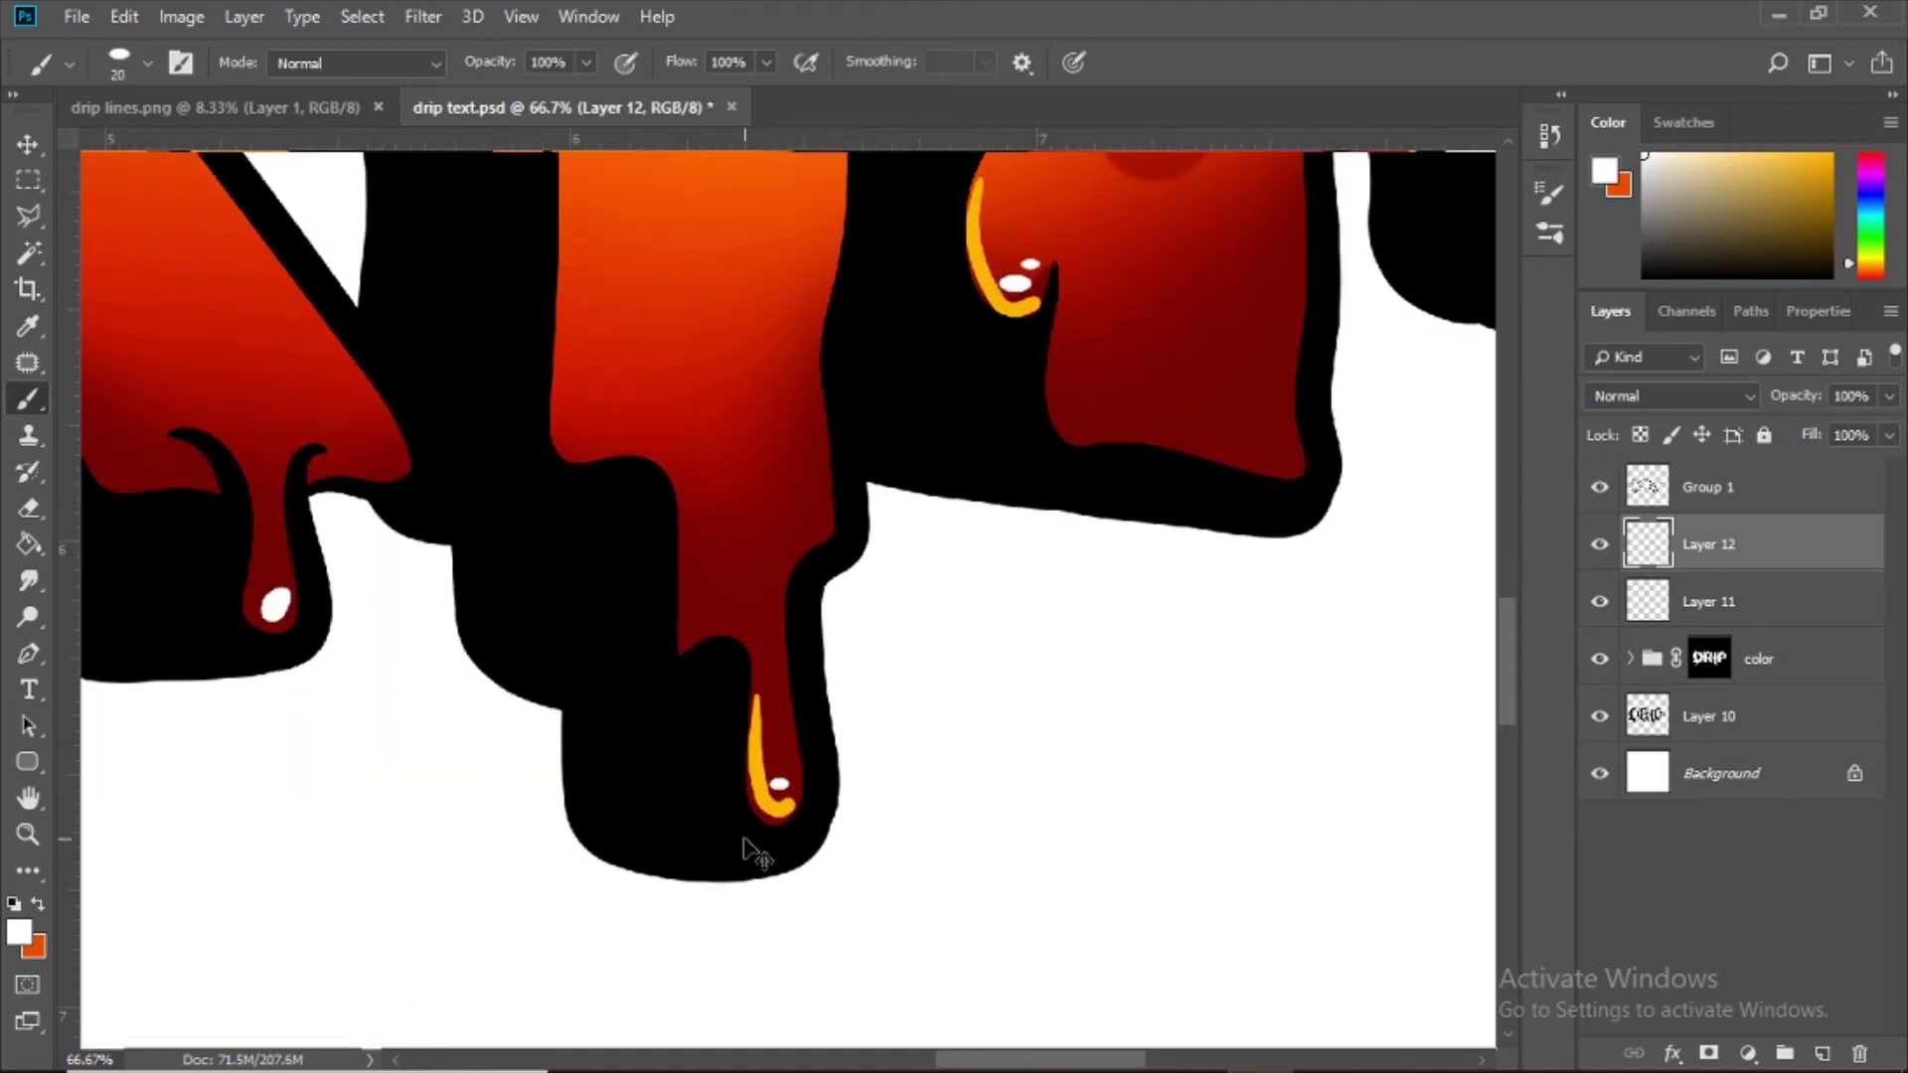
{"action": "scroll", "coordinate": [755, 857], "scroll_direction": "down", "scroll_amount": 4}
{"action": "scroll", "coordinate": [755, 857], "scroll_direction": "up", "scroll_amount": 1}
{"action": "scroll", "coordinate": [755, 857], "scroll_direction": "down", "scroll_amount": 3}
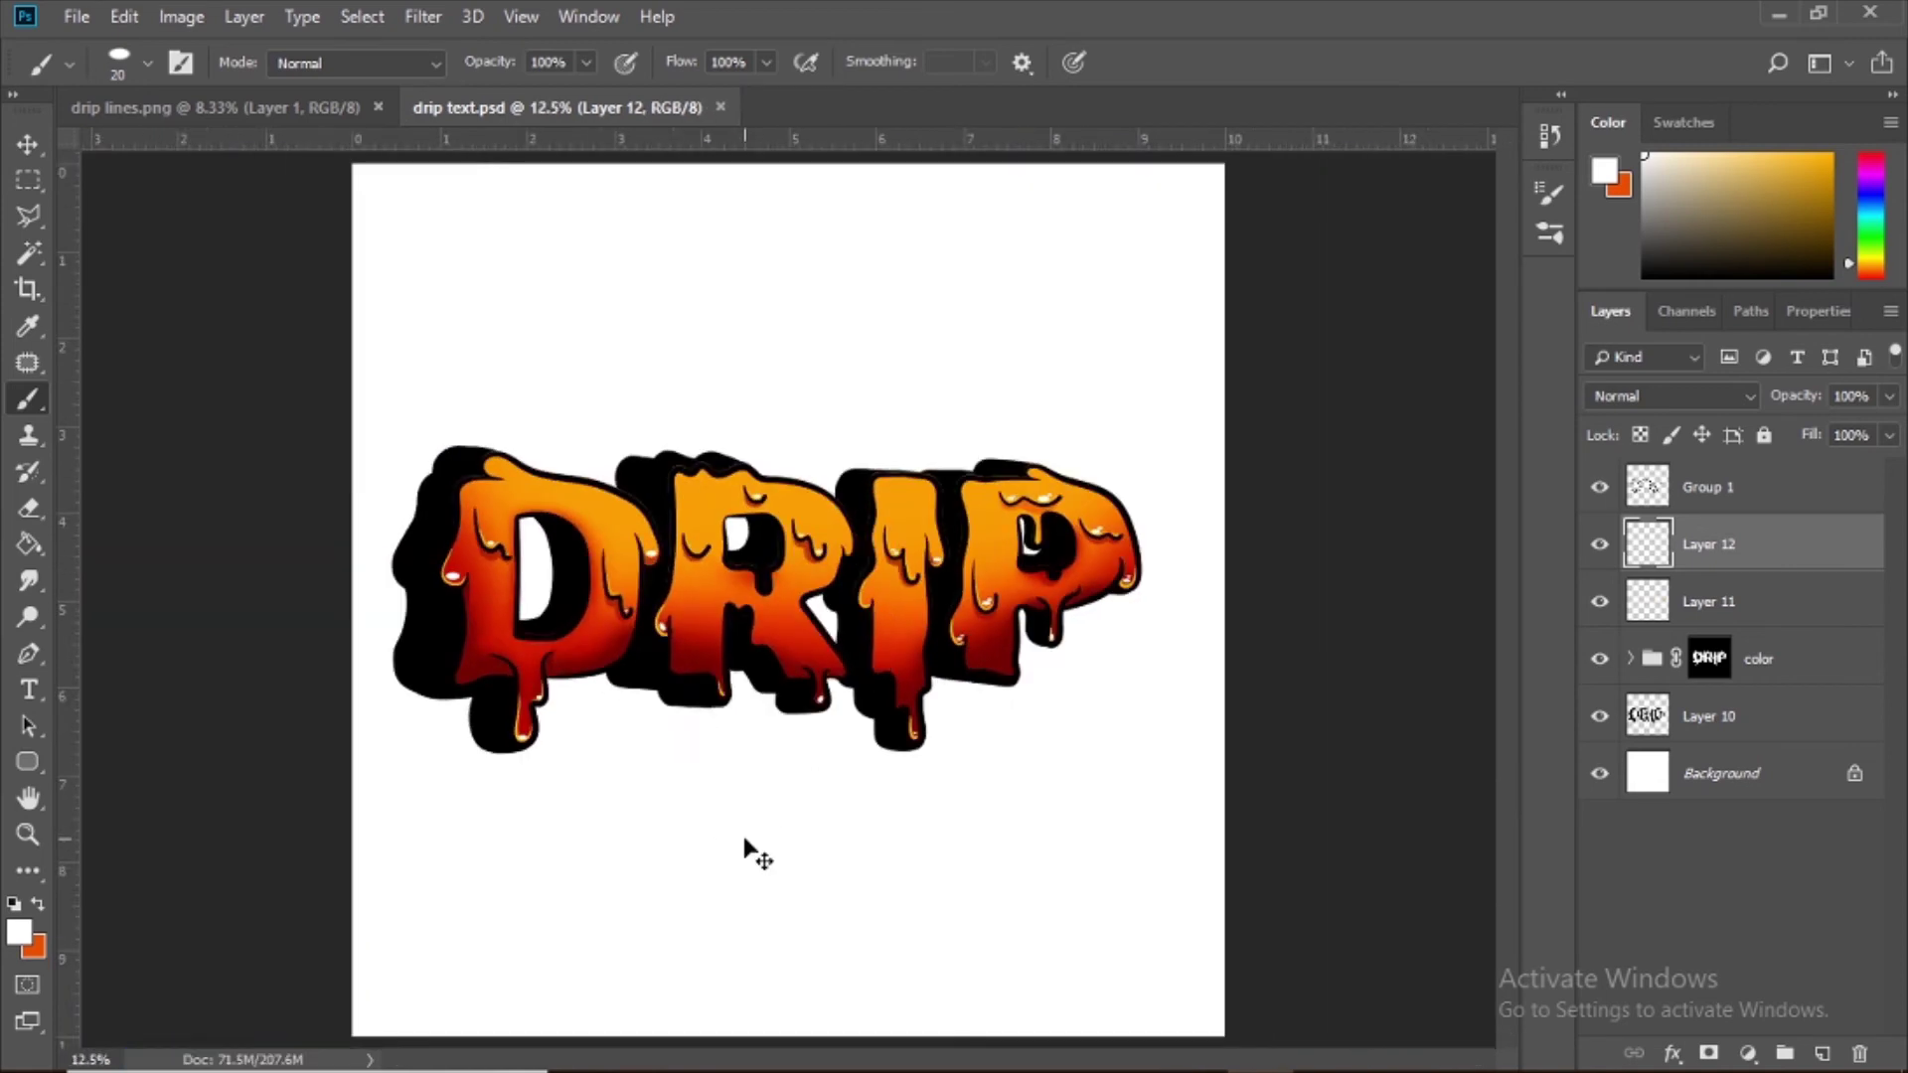
Step: Add a new layer above Layer 12 and switch to a round 20 px brush tip
{"action": "scroll", "coordinate": [755, 857], "scroll_direction": "up", "scroll_amount": 1}
{"action": "left_click", "coordinate": [1821, 1053]}
{"action": "left_click", "coordinate": [147, 62]}
{"action": "left_click", "coordinate": [152, 283]}
{"action": "left_click", "coordinate": [1818, 898]}
{"action": "left_click", "coordinate": [1861, 897]}
{"action": "key", "text": "space"}
{"action": "left_click_drag", "start_coordinate": [277, 550], "coordinate": [413, 509]}
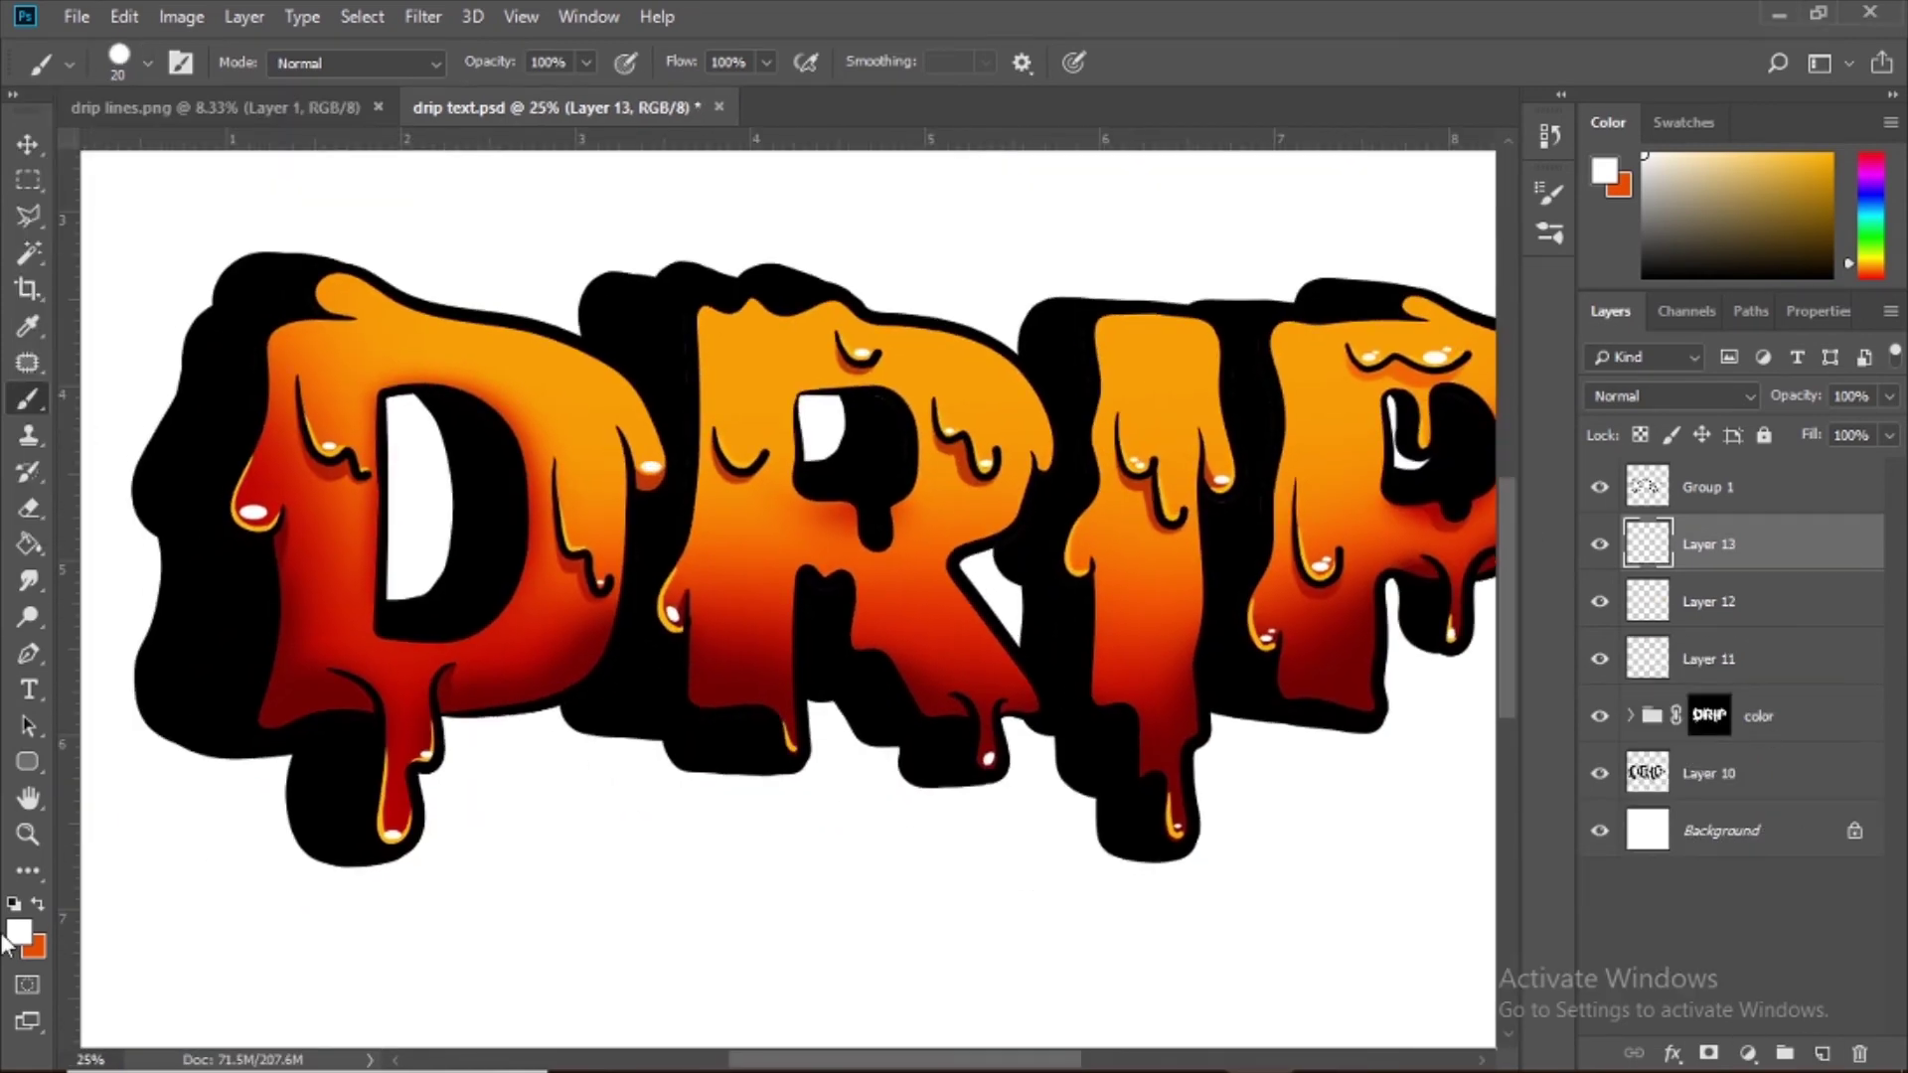
Step: Choose a soft round brush and set its size to 40 px for edge highlights around the D
{"action": "left_click", "coordinate": [180, 63]}
{"action": "left_click", "coordinate": [147, 63]}
{"action": "double_click", "coordinate": [189, 393]}
{"action": "left_click", "coordinate": [1104, 298]}
{"action": "left_click", "coordinate": [1371, 289]}
{"action": "left_click", "coordinate": [1384, 370]}
{"action": "left_click", "coordinate": [1469, 183]}
{"action": "key", "text": "ctrl+plus"}
{"action": "key", "text": "ctrl+plus"}
{"action": "key", "text": "ctrl+plus"}
{"action": "key", "text": "space"}
{"action": "left_click_drag", "start_coordinate": [361, 369], "coordinate": [550, 392]}
{"action": "key", "text": "space"}
{"action": "left_click_drag", "start_coordinate": [573, 221], "coordinate": [614, 511]}
{"action": "key", "text": "bracketleft"}
{"action": "key", "text": "bracketleft"}
{"action": "key", "text": "bracketleft"}
{"action": "key", "text": "bracketleft"}
{"action": "key", "text": "bracketleft"}
{"action": "key", "text": "bracketleft"}
{"action": "key", "text": "bracketleft"}
Step: Paint a soft white stroke along the D's lower-left edge and set Layer 13's blend mode to Overlay
{"action": "key", "text": "space"}
{"action": "left_click_drag", "start_coordinate": [754, 392], "coordinate": [788, 306]}
{"action": "mouse_move", "coordinate": [573, 316]}
{"action": "left_mouse_down"}
{"action": "mouse_move", "coordinate": [597, 581]}
{"action": "mouse_move", "coordinate": [542, 825]}
{"action": "mouse_move", "coordinate": [592, 492]}
{"action": "mouse_move", "coordinate": [548, 821]}
{"action": "left_mouse_up"}
{"action": "key", "text": "ctrl+z"}
{"action": "left_click", "coordinate": [1670, 396]}
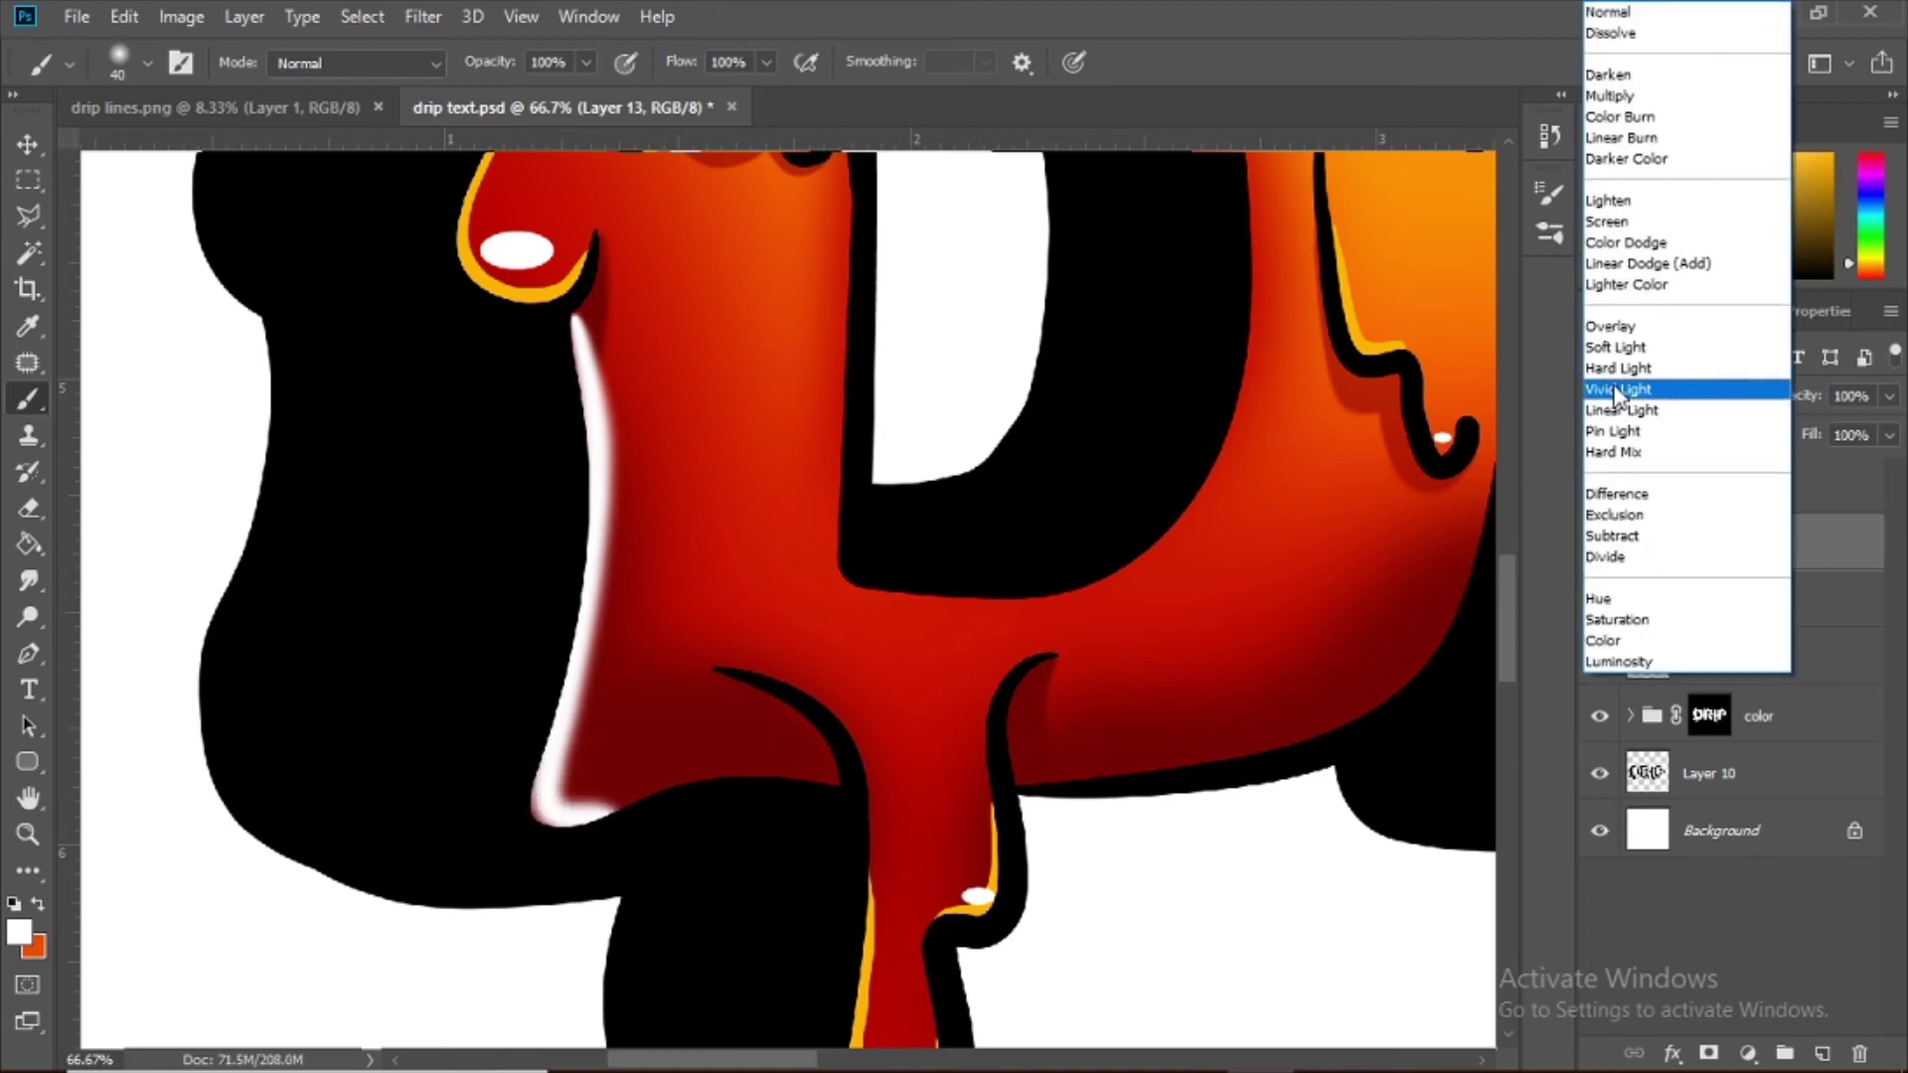
{"action": "left_click", "coordinate": [1615, 328]}
Step: Paint soft overlay highlights along the D's top and left outer edges and the left side of its opening
{"action": "left_click_drag", "start_coordinate": [574, 313], "coordinate": [680, 763]}
{"action": "mouse_move", "coordinate": [881, 188]}
{"action": "left_mouse_down"}
{"action": "mouse_move", "coordinate": [678, 257]}
{"action": "mouse_move", "coordinate": [635, 549]}
{"action": "mouse_move", "coordinate": [581, 704]}
{"action": "left_mouse_up"}
{"action": "key", "text": "space"}
{"action": "left_click_drag", "start_coordinate": [761, 388], "coordinate": [589, 738]}
{"action": "mouse_move", "coordinate": [746, 431]}
{"action": "left_mouse_down"}
{"action": "mouse_move", "coordinate": [630, 468]}
{"action": "mouse_move", "coordinate": [663, 518]}
{"action": "left_mouse_up"}
{"action": "key", "text": "space"}
{"action": "left_click_drag", "start_coordinate": [768, 639], "coordinate": [742, 383]}
{"action": "left_click_drag", "start_coordinate": [570, 549], "coordinate": [611, 624]}
Step: Paint a soft 30 px highlight down the curved left edge of the D's bottom drip
{"action": "key", "text": "space"}
{"action": "mouse_move", "coordinate": [790, 503]}
{"action": "left_mouse_down"}
{"action": "mouse_move", "coordinate": [712, 268]}
{"action": "mouse_move", "coordinate": [660, 460]}
{"action": "mouse_move", "coordinate": [656, 984]}
{"action": "left_mouse_up"}
{"action": "mouse_move", "coordinate": [859, 787]}
{"action": "left_mouse_down"}
{"action": "mouse_move", "coordinate": [519, 603]}
{"action": "mouse_move", "coordinate": [663, 321]}
{"action": "left_mouse_up"}
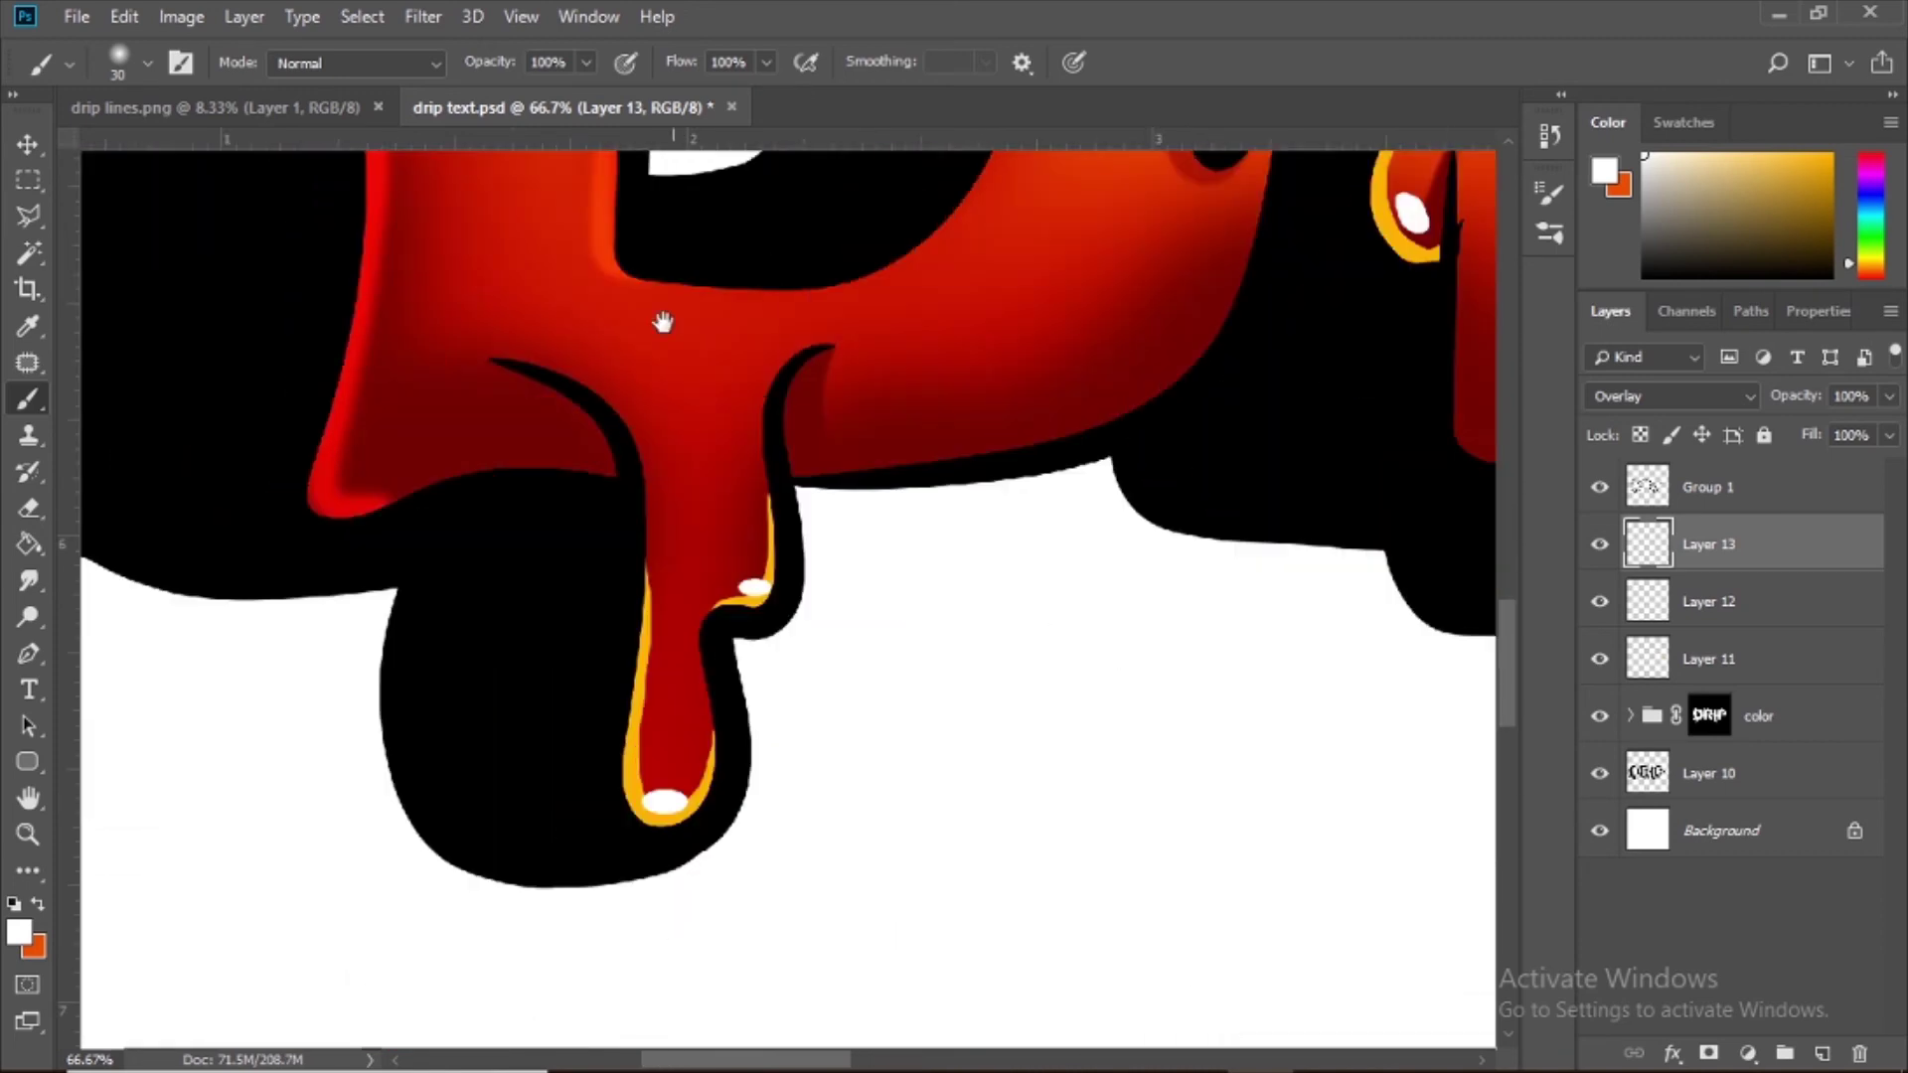
{"action": "left_click_drag", "start_coordinate": [654, 502], "coordinate": [631, 759]}
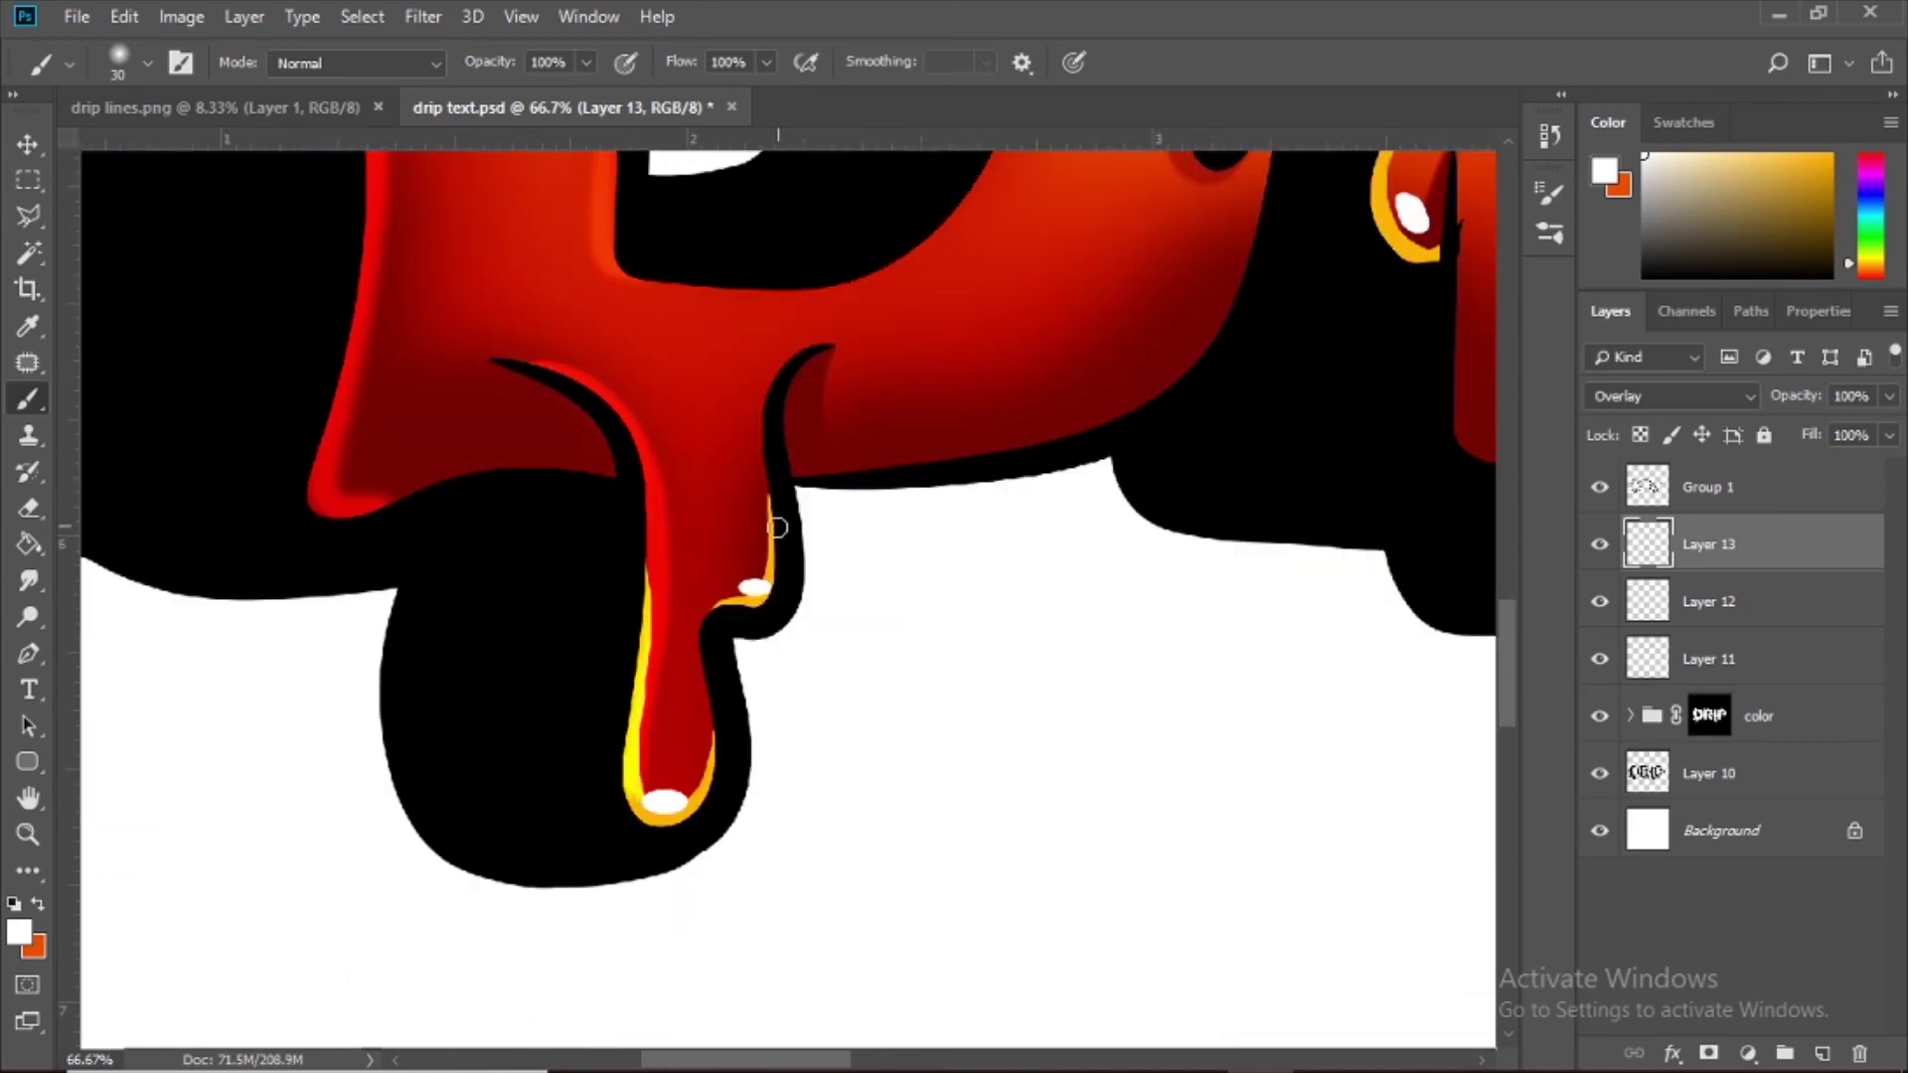
Step: Paint soft 30 px highlights along the R's left outer edge and its wavy top edge
{"action": "left_click_drag", "start_coordinate": [915, 401], "coordinate": [849, 585]}
{"action": "left_click_drag", "start_coordinate": [903, 209], "coordinate": [913, 283]}
{"action": "mouse_move", "coordinate": [907, 363]}
{"action": "left_mouse_down"}
{"action": "mouse_move", "coordinate": [863, 567]}
{"action": "mouse_move", "coordinate": [800, 711]}
{"action": "left_mouse_up"}
{"action": "left_click_drag", "start_coordinate": [870, 188], "coordinate": [779, 630]}
{"action": "left_click_drag", "start_coordinate": [1180, 331], "coordinate": [960, 329]}
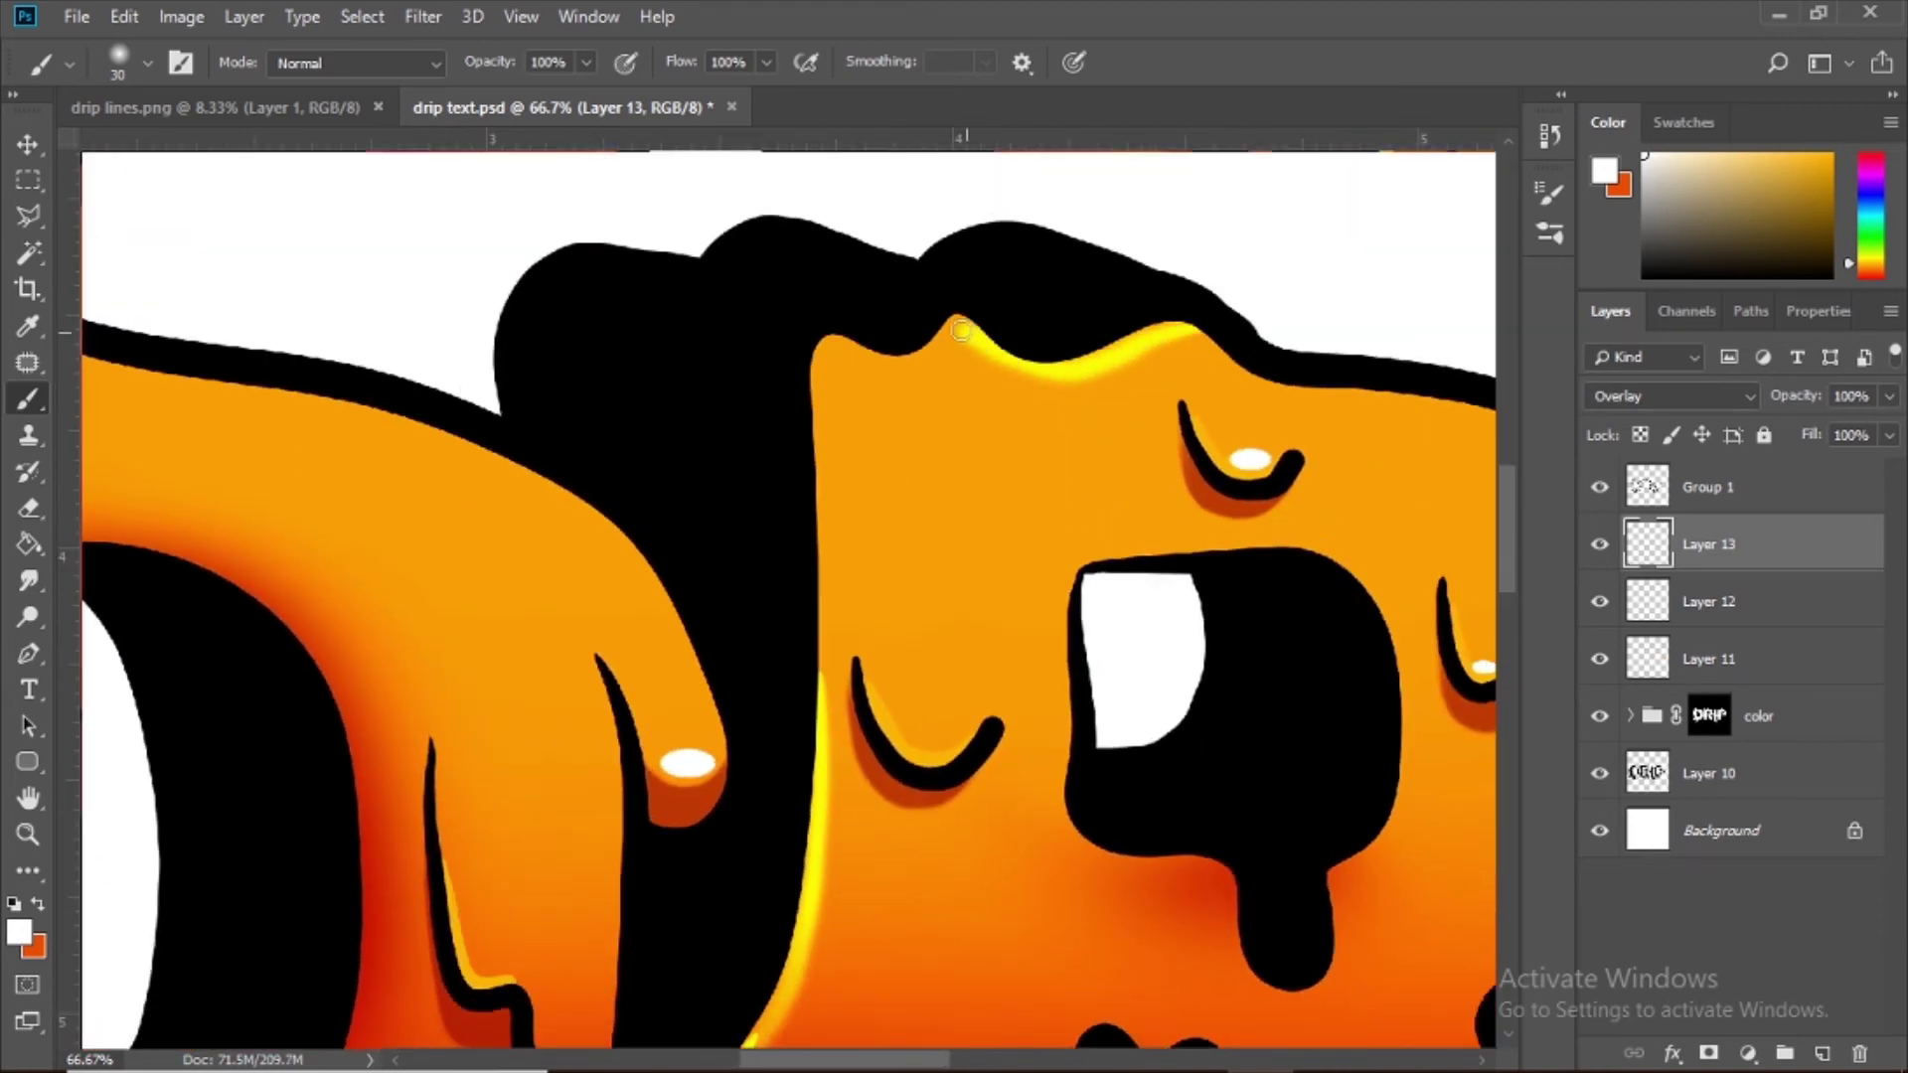
{"action": "left_click_drag", "start_coordinate": [841, 350], "coordinate": [817, 701]}
Step: Paint soft highlights around the left side of the R's opening and along the left edge of the gap between its legs
{"action": "left_click_drag", "start_coordinate": [934, 745], "coordinate": [673, 541]}
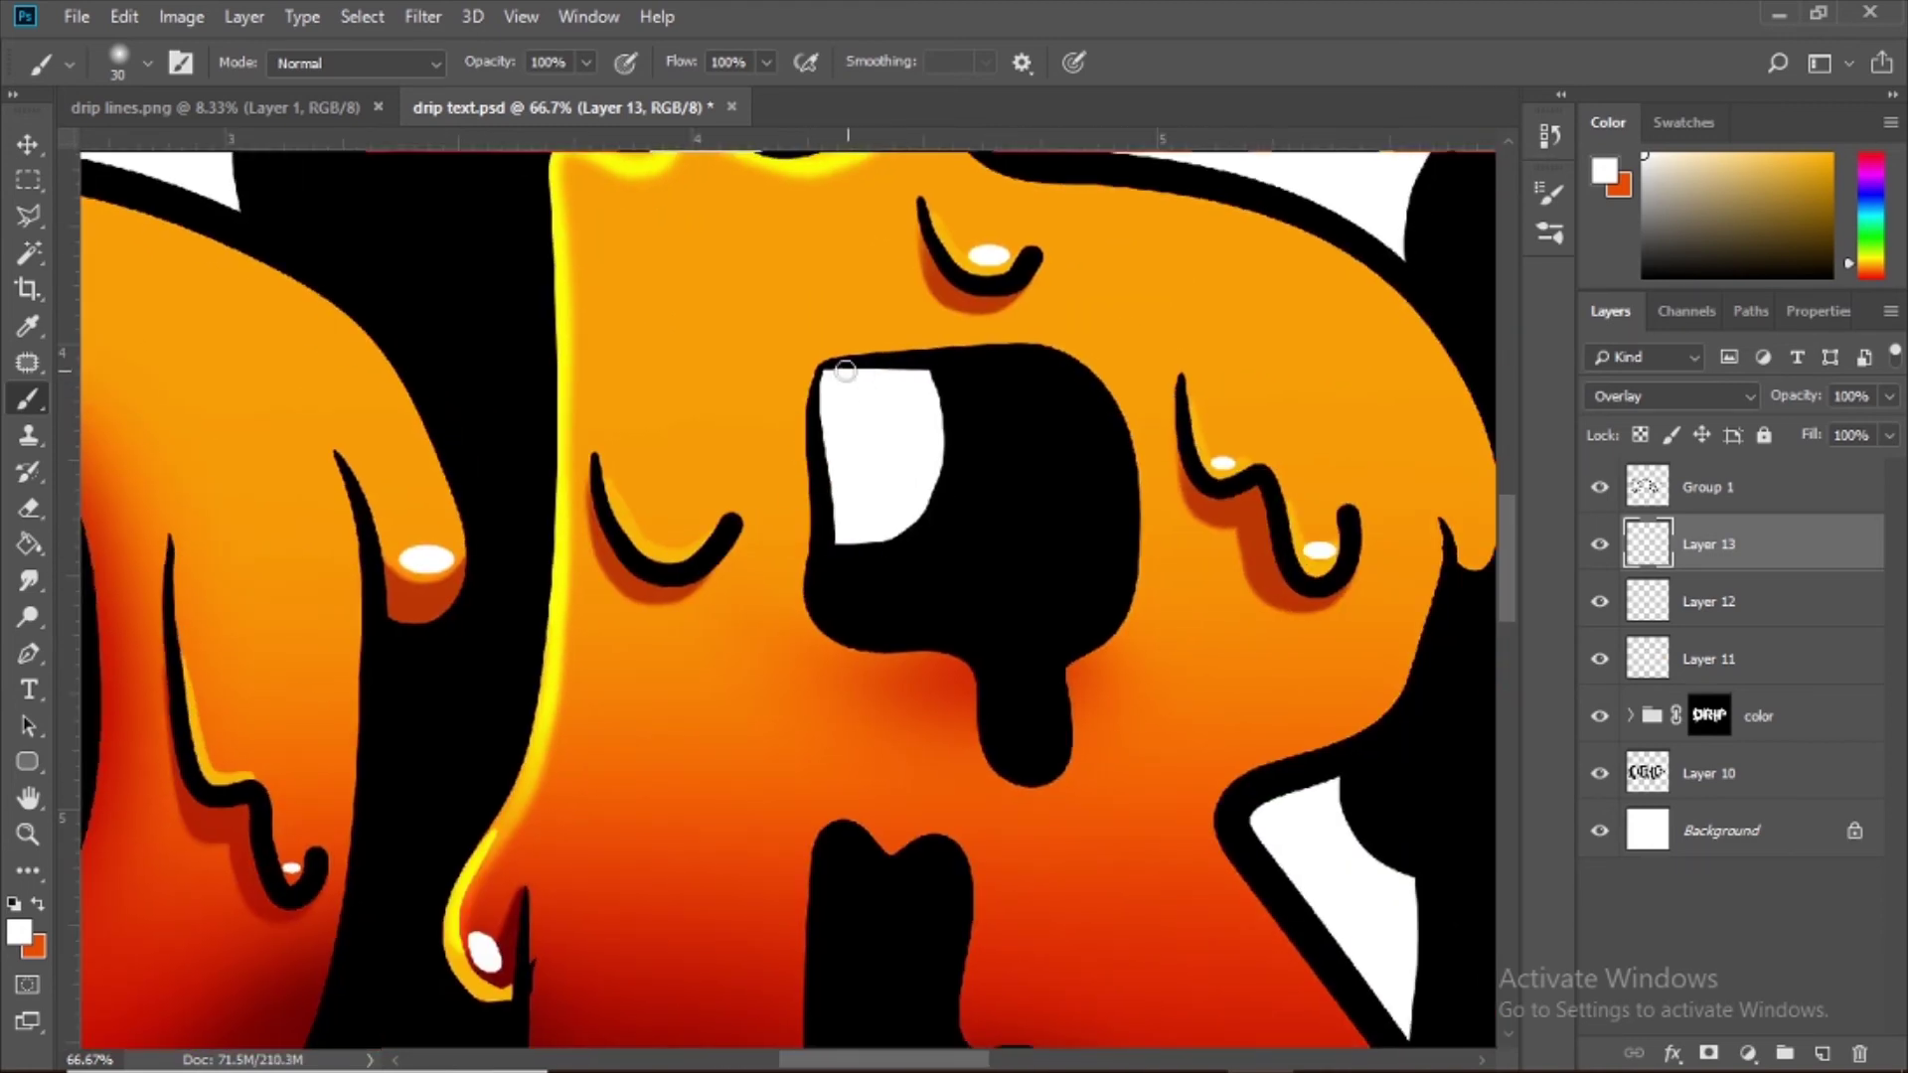
{"action": "left_click_drag", "start_coordinate": [840, 644], "coordinate": [892, 650]}
{"action": "left_click_drag", "start_coordinate": [1003, 684], "coordinate": [954, 275]}
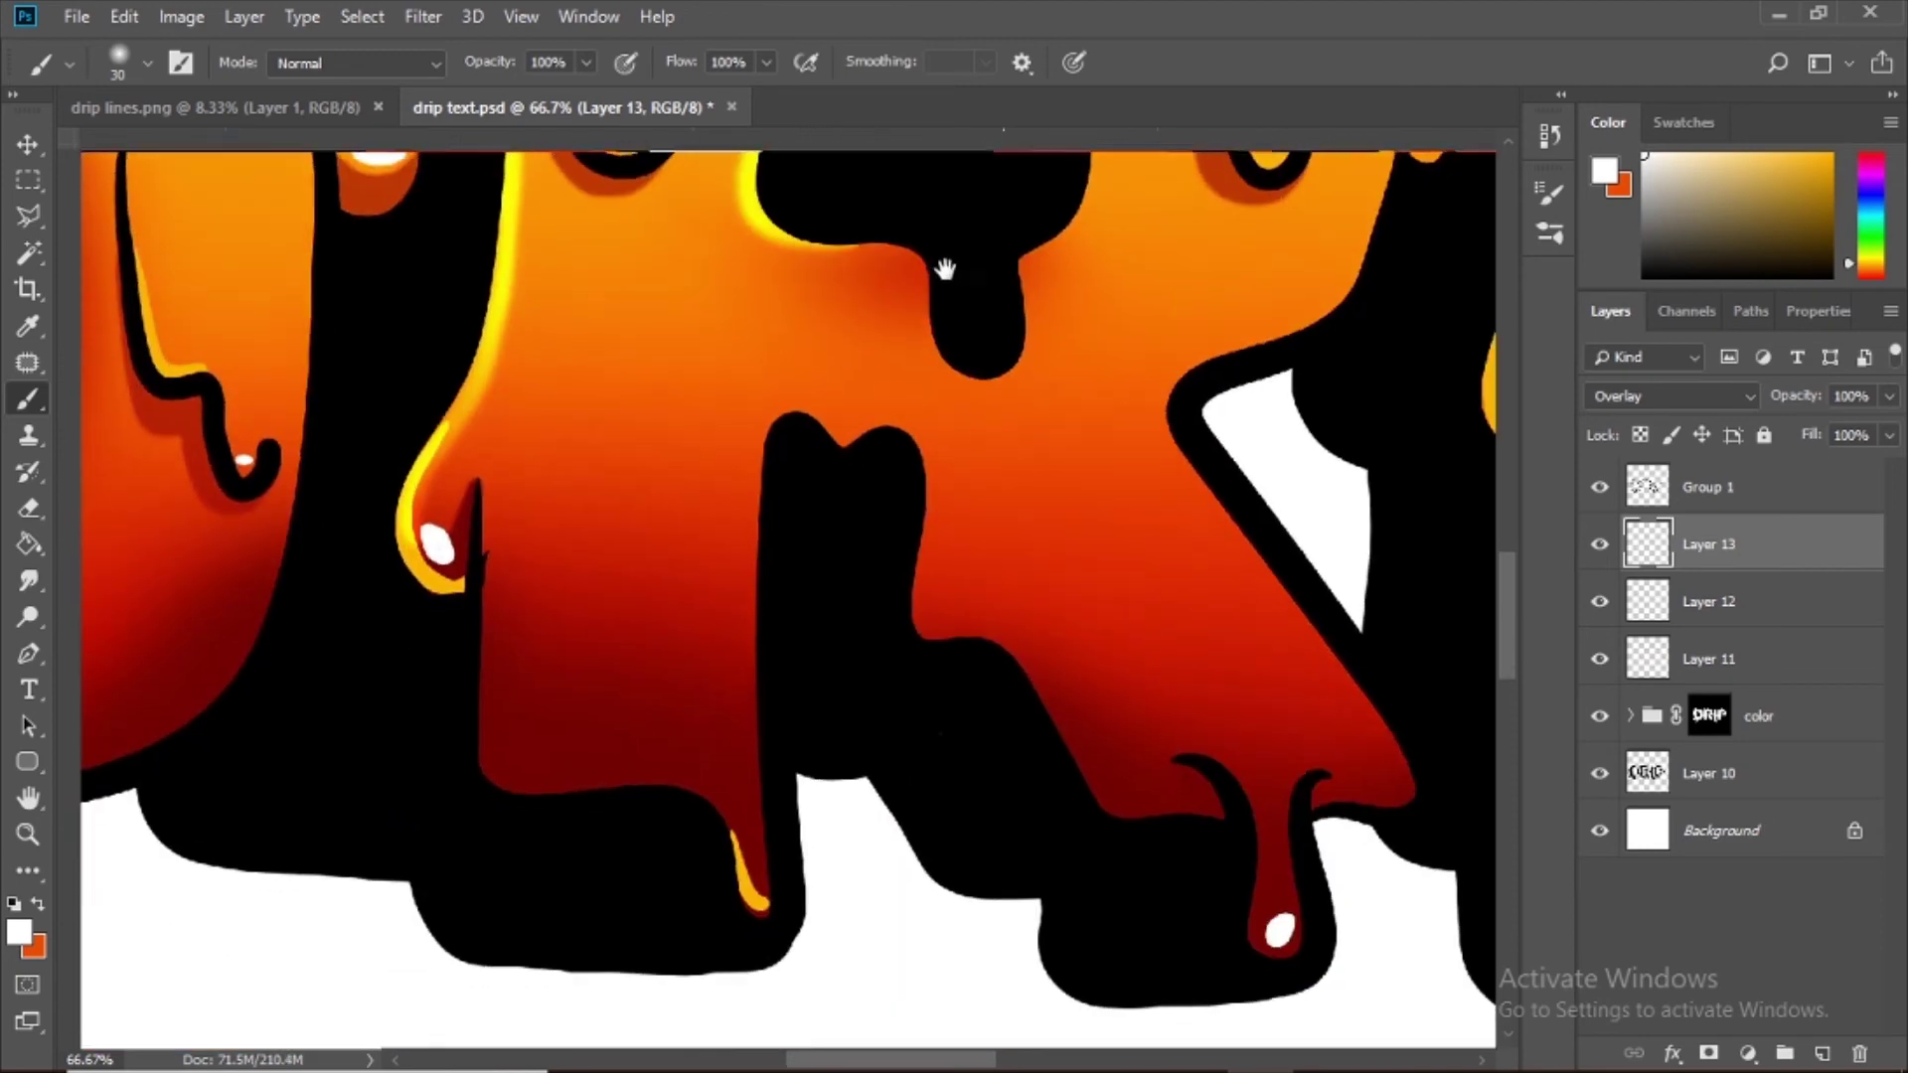
{"action": "left_click_drag", "start_coordinate": [762, 452], "coordinate": [747, 711]}
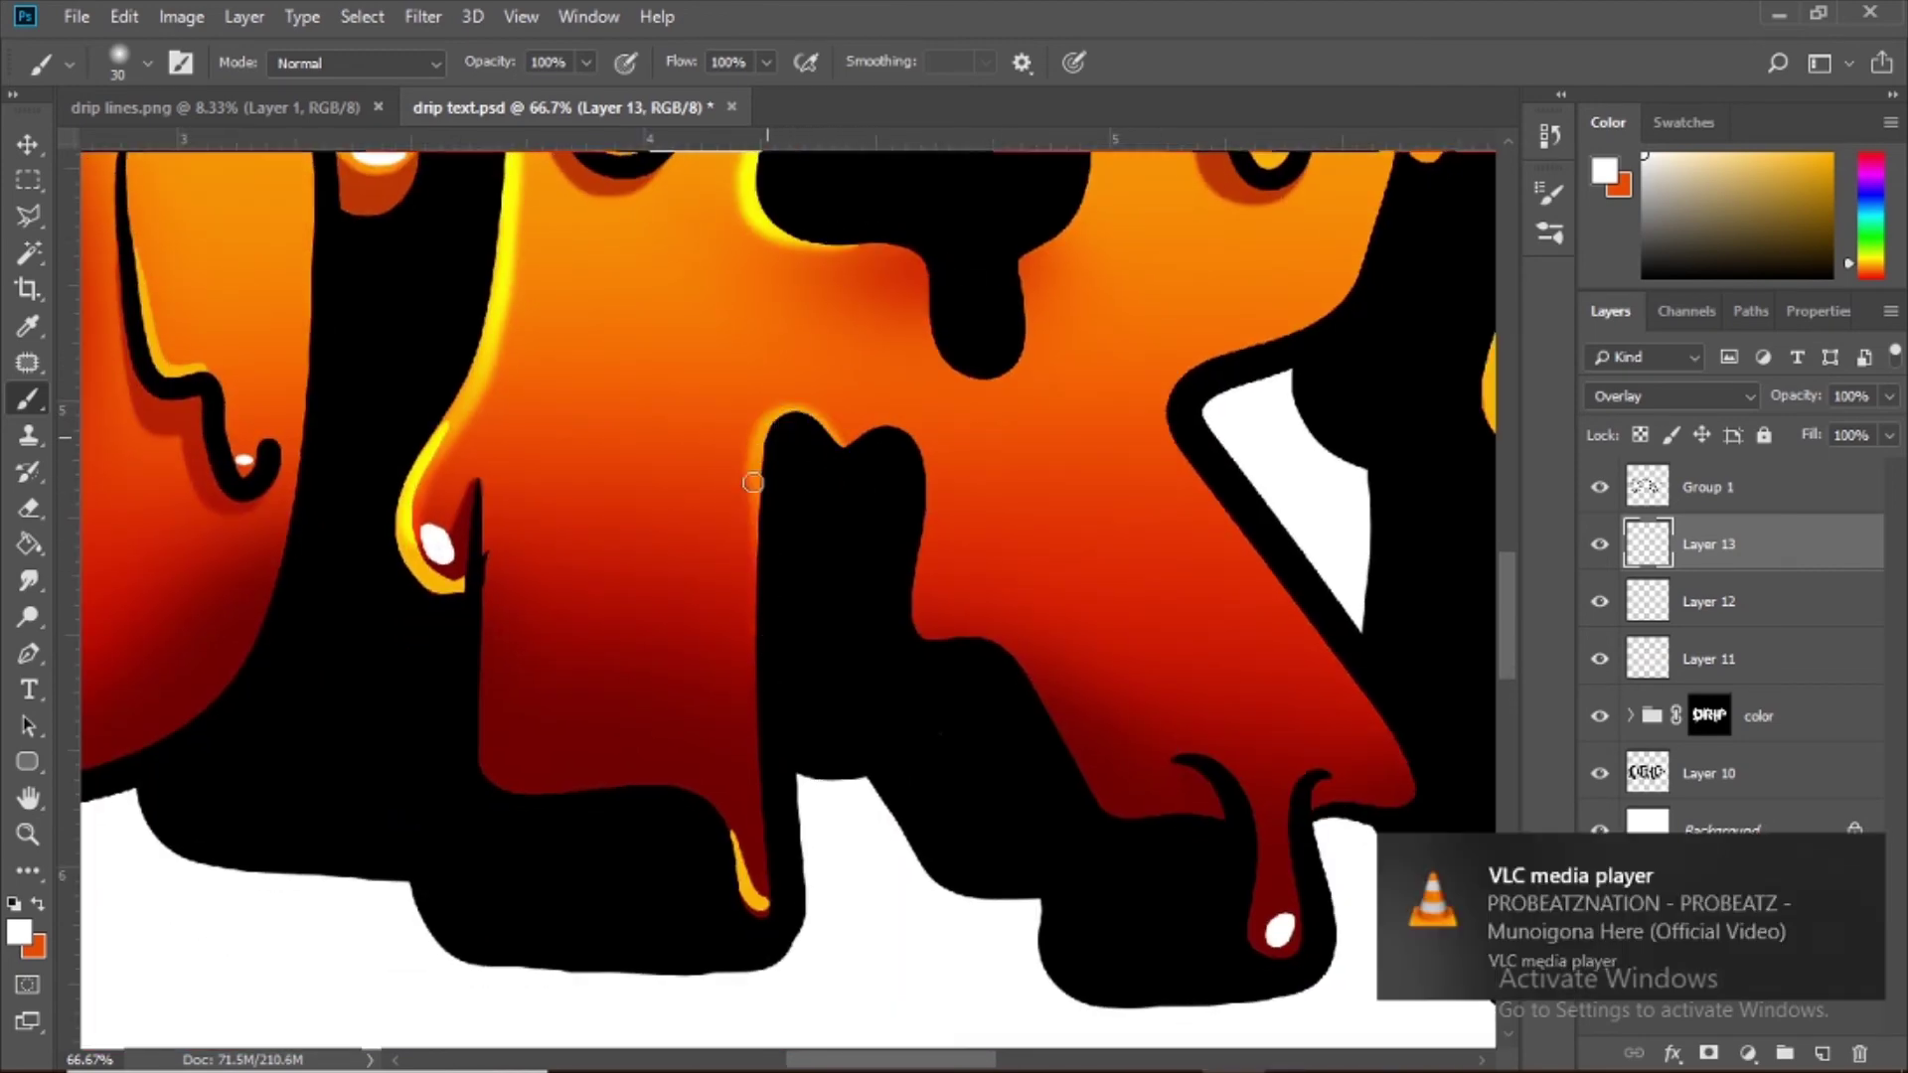
Step: Paint soft highlights along the lower-left edge of the R's right leg and inside its bottom drip
{"action": "left_click_drag", "start_coordinate": [916, 694], "coordinate": [565, 392]}
{"action": "left_click_drag", "start_coordinate": [871, 569], "coordinate": [926, 748]}
{"action": "left_click_drag", "start_coordinate": [646, 440], "coordinate": [740, 600]}
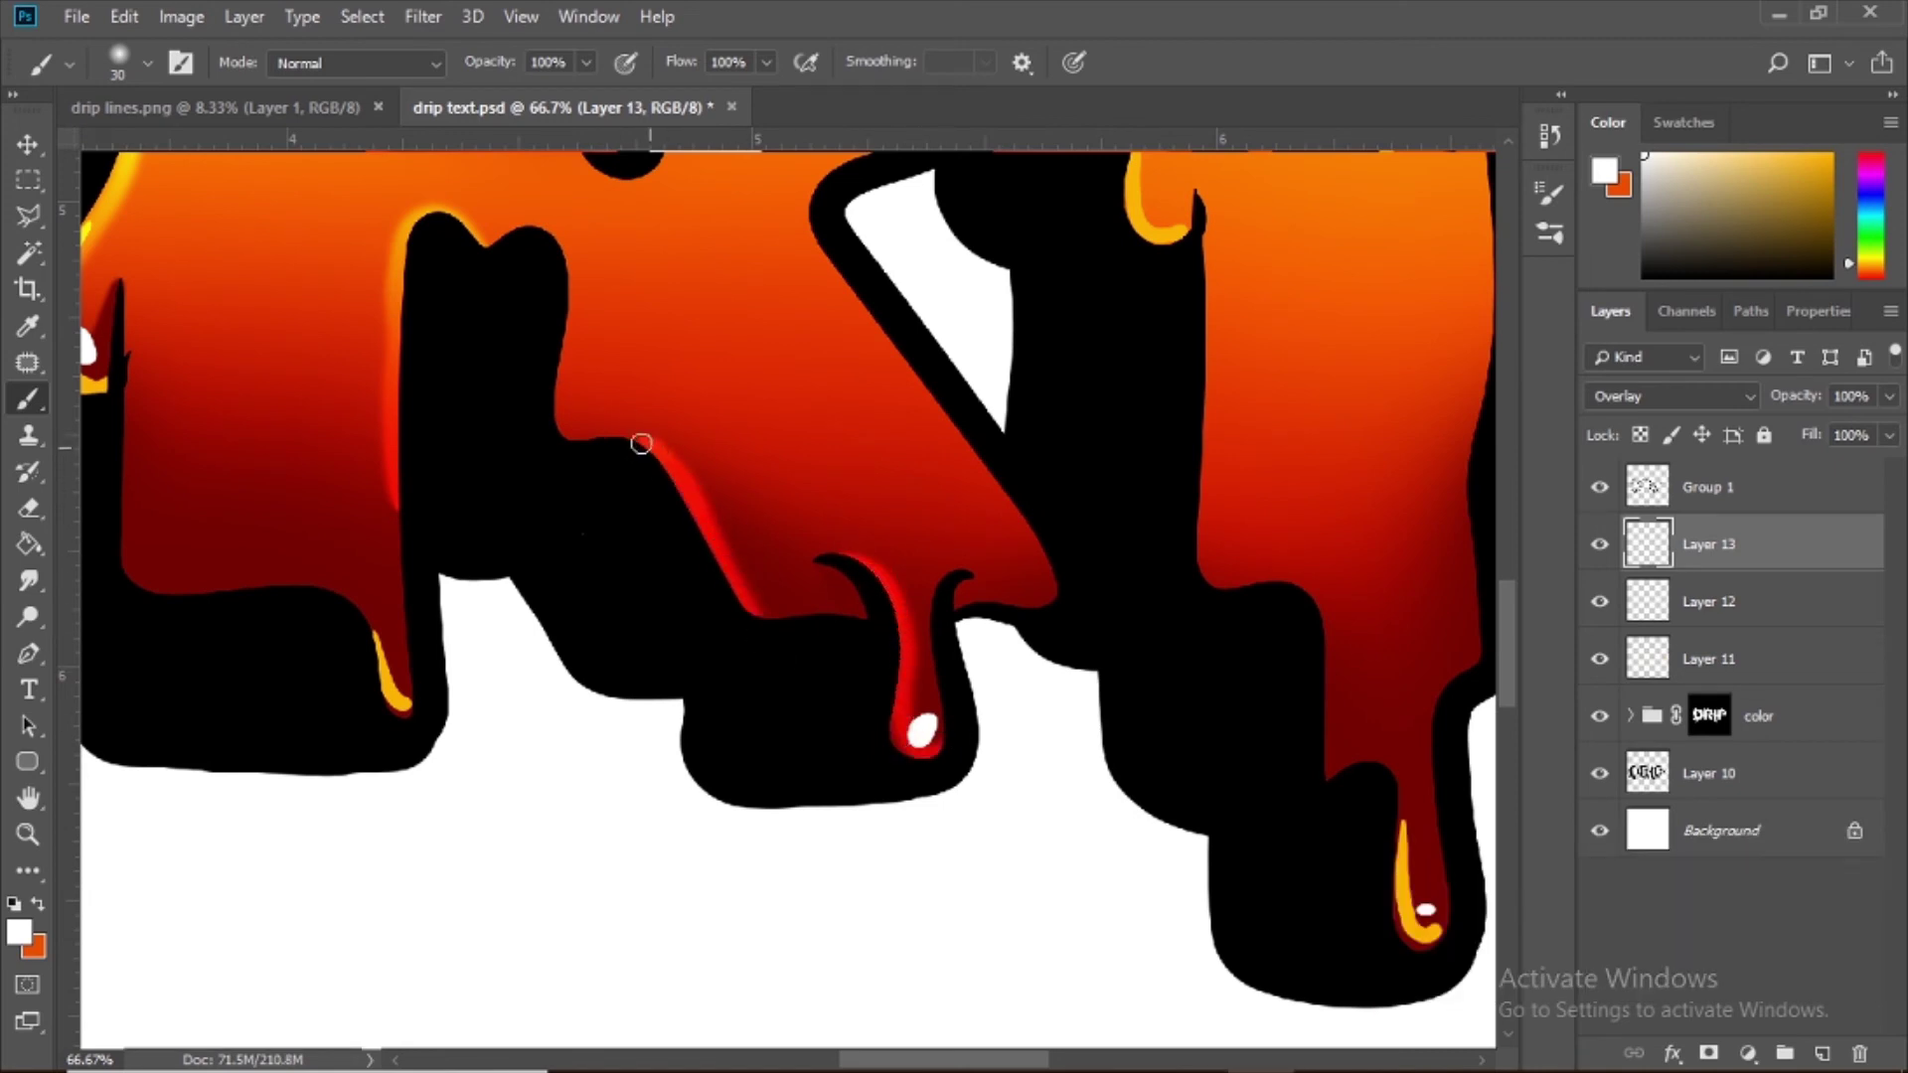
{"action": "left_click_drag", "start_coordinate": [517, 452], "coordinate": [638, 616]}
Step: Redo the highlight along the R's upper-right curved edge with a larger 45 px soft brush
{"action": "left_click_drag", "start_coordinate": [919, 355], "coordinate": [941, 584]}
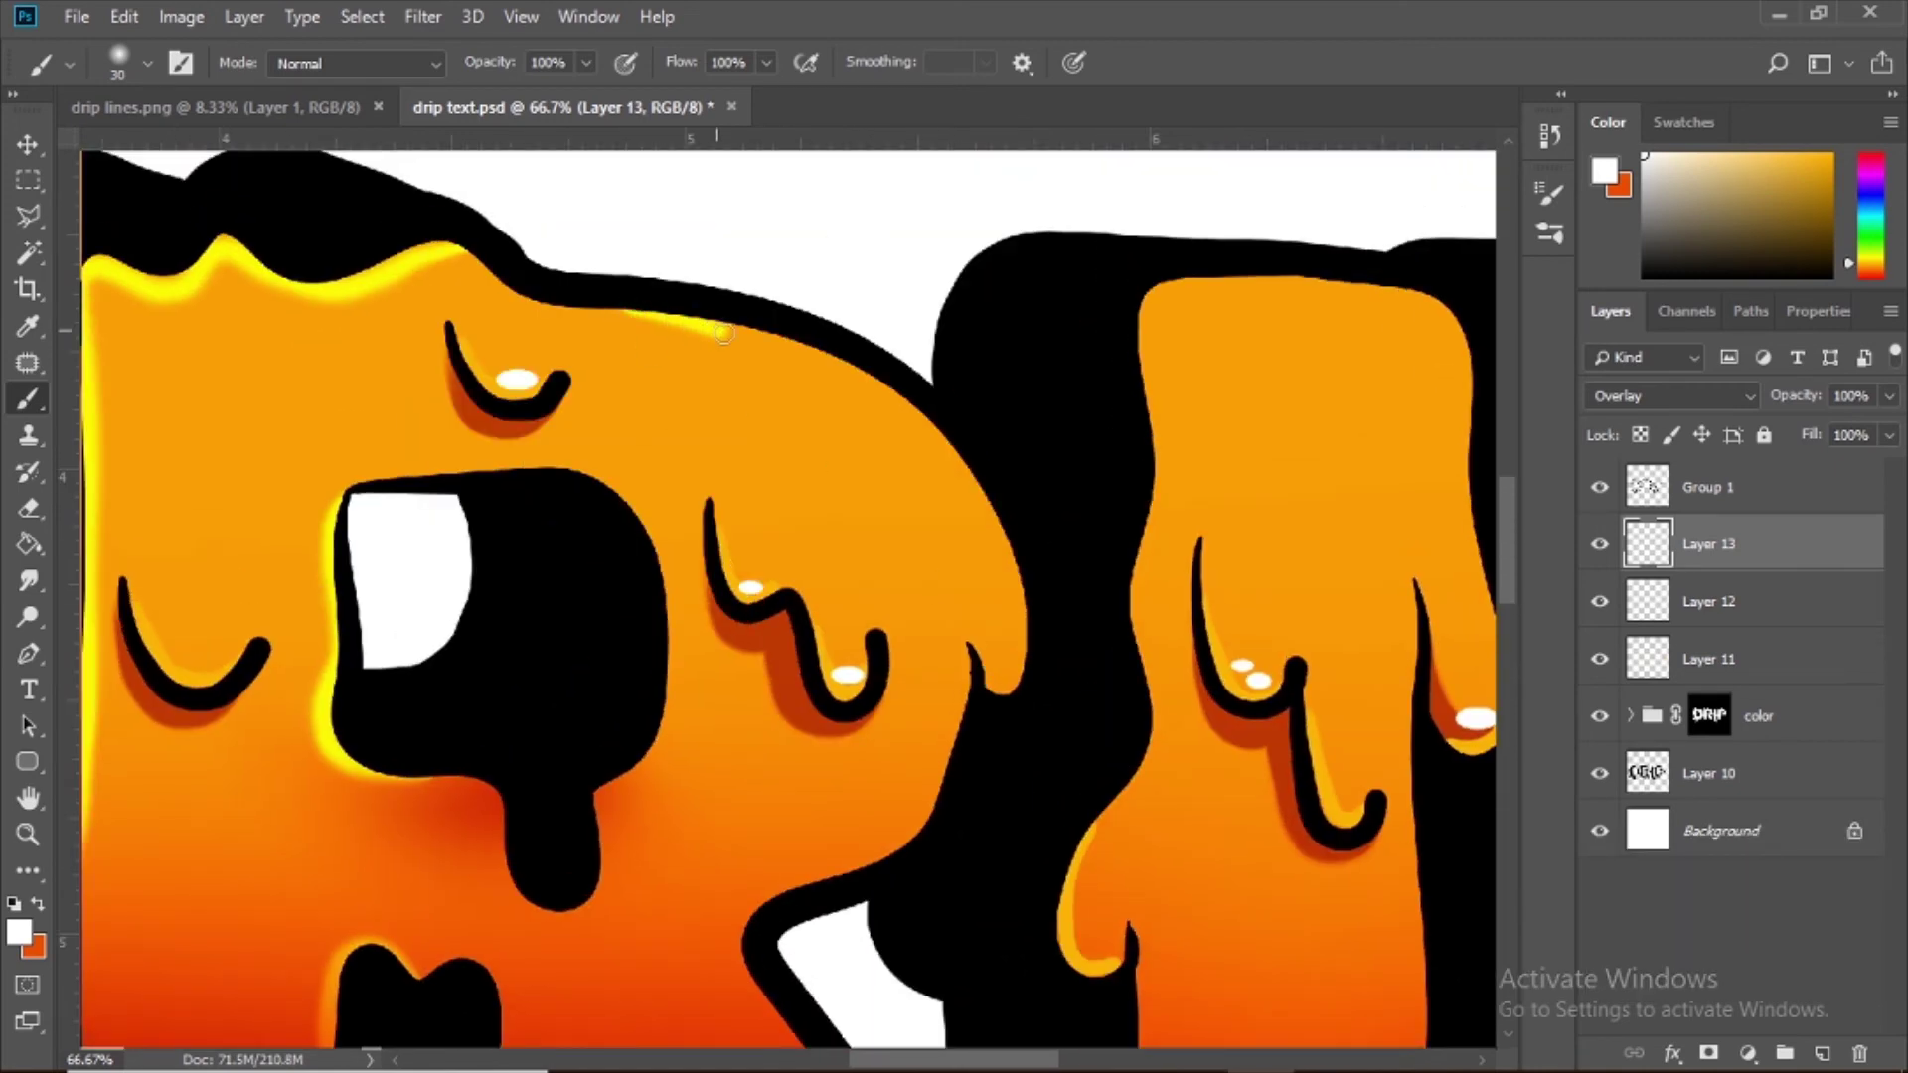
{"action": "key", "text": "ctrl+z"}
{"action": "key", "text": "bracketright"}
{"action": "mouse_move", "coordinate": [452, 254]}
{"action": "left_mouse_down"}
{"action": "mouse_move", "coordinate": [666, 318]}
{"action": "mouse_move", "coordinate": [934, 437]}
{"action": "mouse_move", "coordinate": [1014, 607]}
{"action": "left_mouse_up"}
Step: Paint soft 45 px highlights along the I's top edge and down its left edge, including the edge drip
{"action": "scroll", "coordinate": [1014, 606], "scroll_direction": "right", "scroll_amount": 5}
{"action": "mouse_move", "coordinate": [1198, 298]}
{"action": "left_mouse_down"}
{"action": "mouse_move", "coordinate": [978, 280]}
{"action": "mouse_move", "coordinate": [907, 490]}
{"action": "mouse_move", "coordinate": [915, 616]}
{"action": "left_mouse_up"}
{"action": "scroll", "coordinate": [915, 622], "scroll_direction": "down", "scroll_amount": 5}
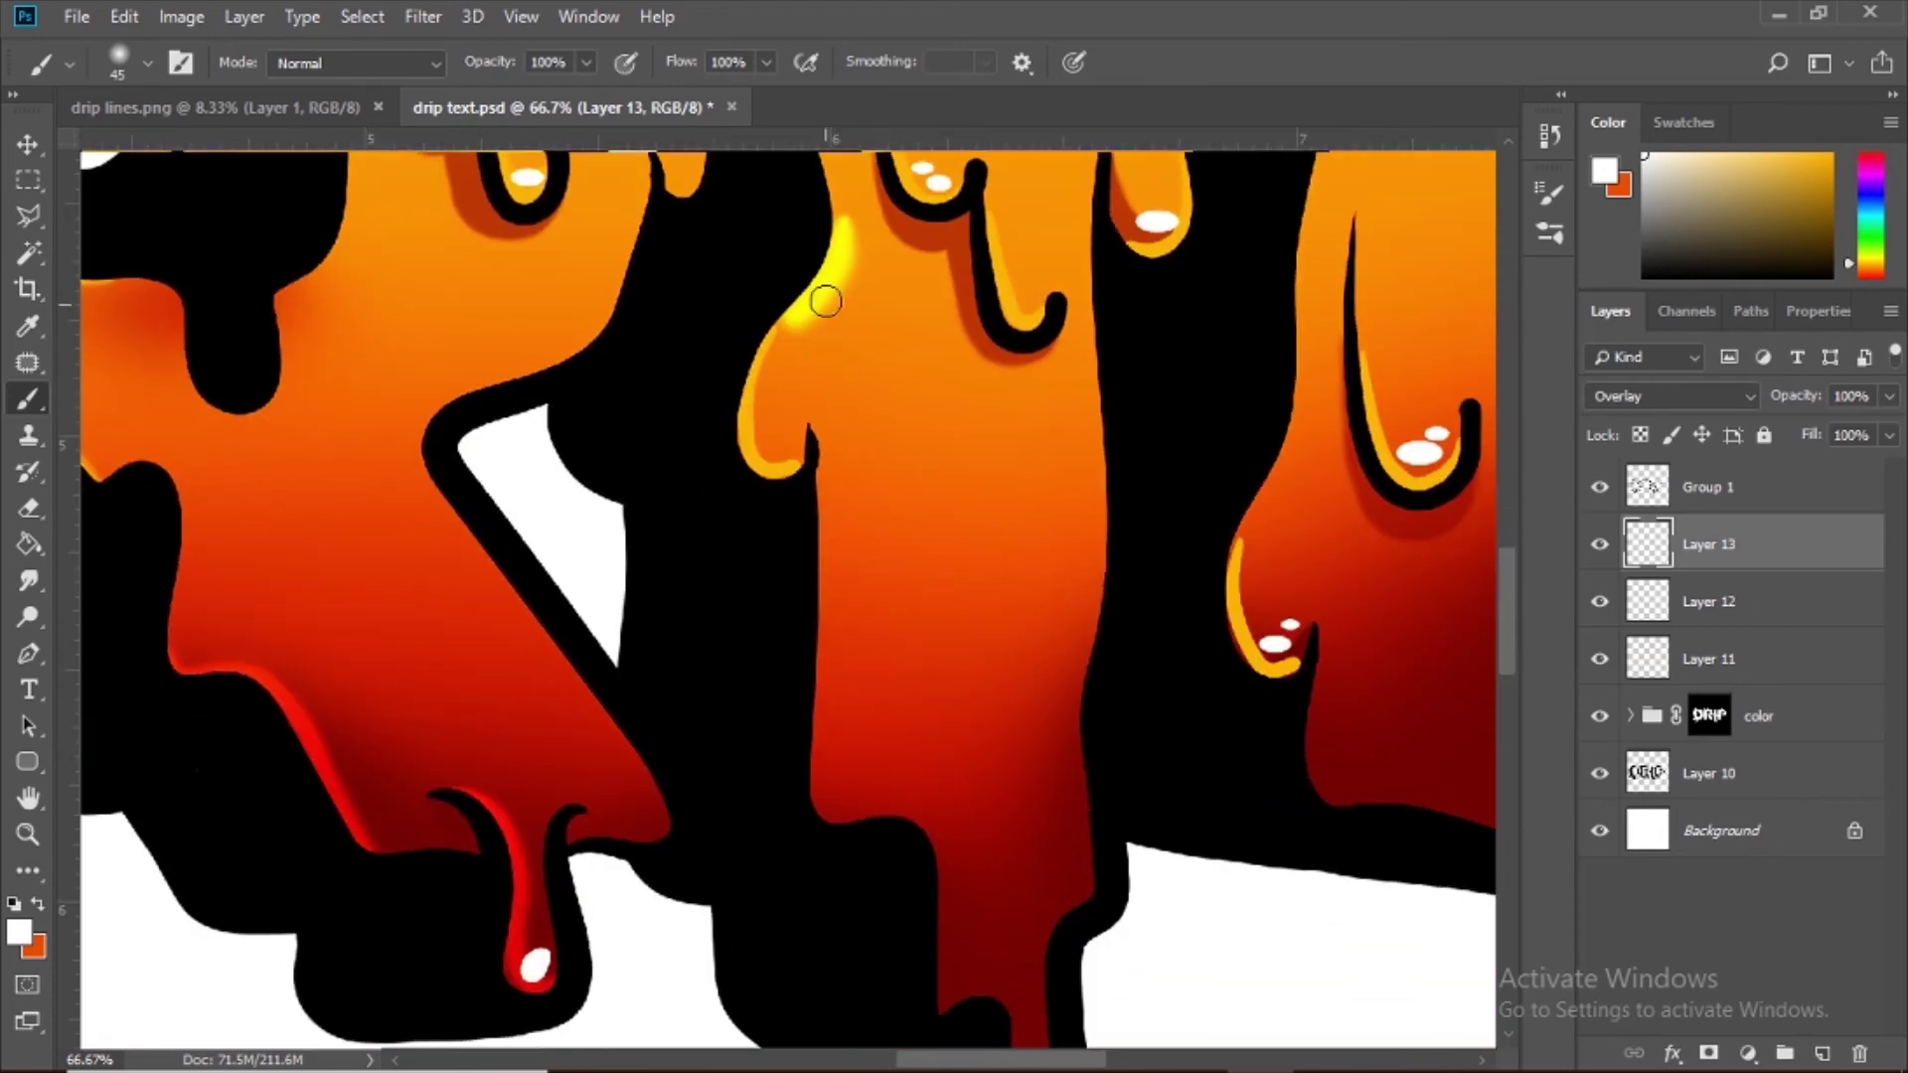
{"action": "mouse_move", "coordinate": [825, 300]}
{"action": "left_mouse_down"}
{"action": "mouse_move", "coordinate": [803, 497]}
{"action": "mouse_move", "coordinate": [820, 800]}
{"action": "left_mouse_up"}
{"action": "scroll", "coordinate": [820, 800], "scroll_direction": "down", "scroll_amount": 4}
{"action": "left_click_drag", "start_coordinate": [845, 607], "coordinate": [873, 679]}
Step: Paint soft highlights along the P's top and left edges, the outline of its leg and its lower center drip
{"action": "left_click_drag", "start_coordinate": [1243, 153], "coordinate": [1030, 616]}
{"action": "left_click_drag", "start_coordinate": [1048, 310], "coordinate": [991, 602]}
{"action": "mouse_move", "coordinate": [1397, 308]}
{"action": "left_mouse_down"}
{"action": "mouse_move", "coordinate": [1325, 338]}
{"action": "mouse_move", "coordinate": [1094, 365]}
{"action": "mouse_move", "coordinate": [971, 438]}
{"action": "mouse_move", "coordinate": [988, 716]}
{"action": "mouse_move", "coordinate": [969, 979]}
{"action": "left_mouse_up"}
{"action": "scroll", "coordinate": [956, 715], "scroll_direction": "down", "scroll_amount": 5}
{"action": "left_click_drag", "start_coordinate": [1005, 445], "coordinate": [926, 795]}
{"action": "mouse_move", "coordinate": [966, 606]}
{"action": "left_mouse_down"}
{"action": "mouse_move", "coordinate": [946, 792]}
{"action": "mouse_move", "coordinate": [966, 812]}
{"action": "left_mouse_up"}
{"action": "left_click_drag", "start_coordinate": [966, 812], "coordinate": [575, 621]}
{"action": "mouse_move", "coordinate": [624, 602]}
{"action": "left_mouse_down"}
{"action": "mouse_move", "coordinate": [614, 662]}
{"action": "mouse_move", "coordinate": [792, 801]}
{"action": "left_mouse_up"}
Step: Paint soft highlights on the P's top bulge, above its upper and right drip lines, and along its upper-right edge
{"action": "mouse_move", "coordinate": [1017, 392]}
{"action": "left_mouse_down"}
{"action": "mouse_move", "coordinate": [881, 468]}
{"action": "mouse_move", "coordinate": [945, 715]}
{"action": "left_mouse_up"}
{"action": "left_click_drag", "start_coordinate": [864, 159], "coordinate": [806, 390]}
{"action": "left_click_drag", "start_coordinate": [582, 298], "coordinate": [653, 337]}
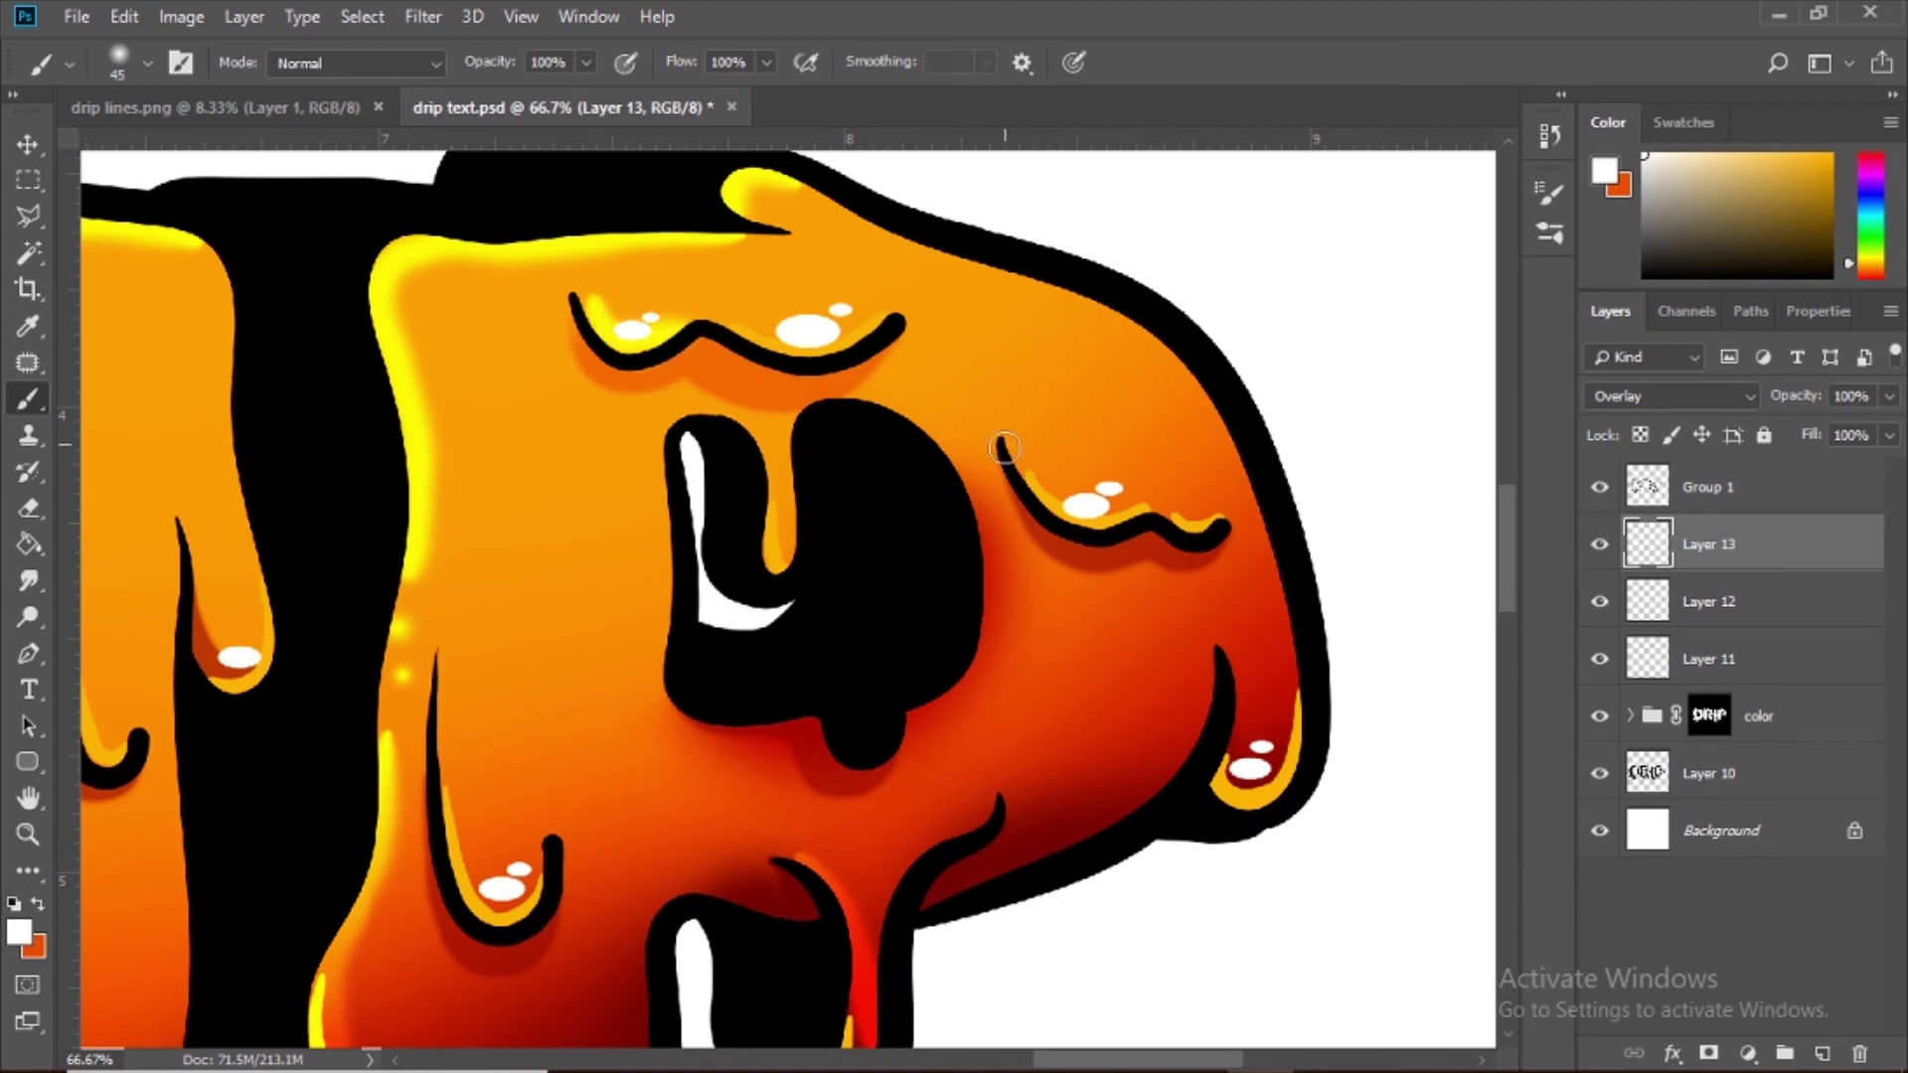
{"action": "left_click_drag", "start_coordinate": [1004, 447], "coordinate": [1068, 502]}
{"action": "left_click_drag", "start_coordinate": [1030, 288], "coordinate": [1244, 468]}
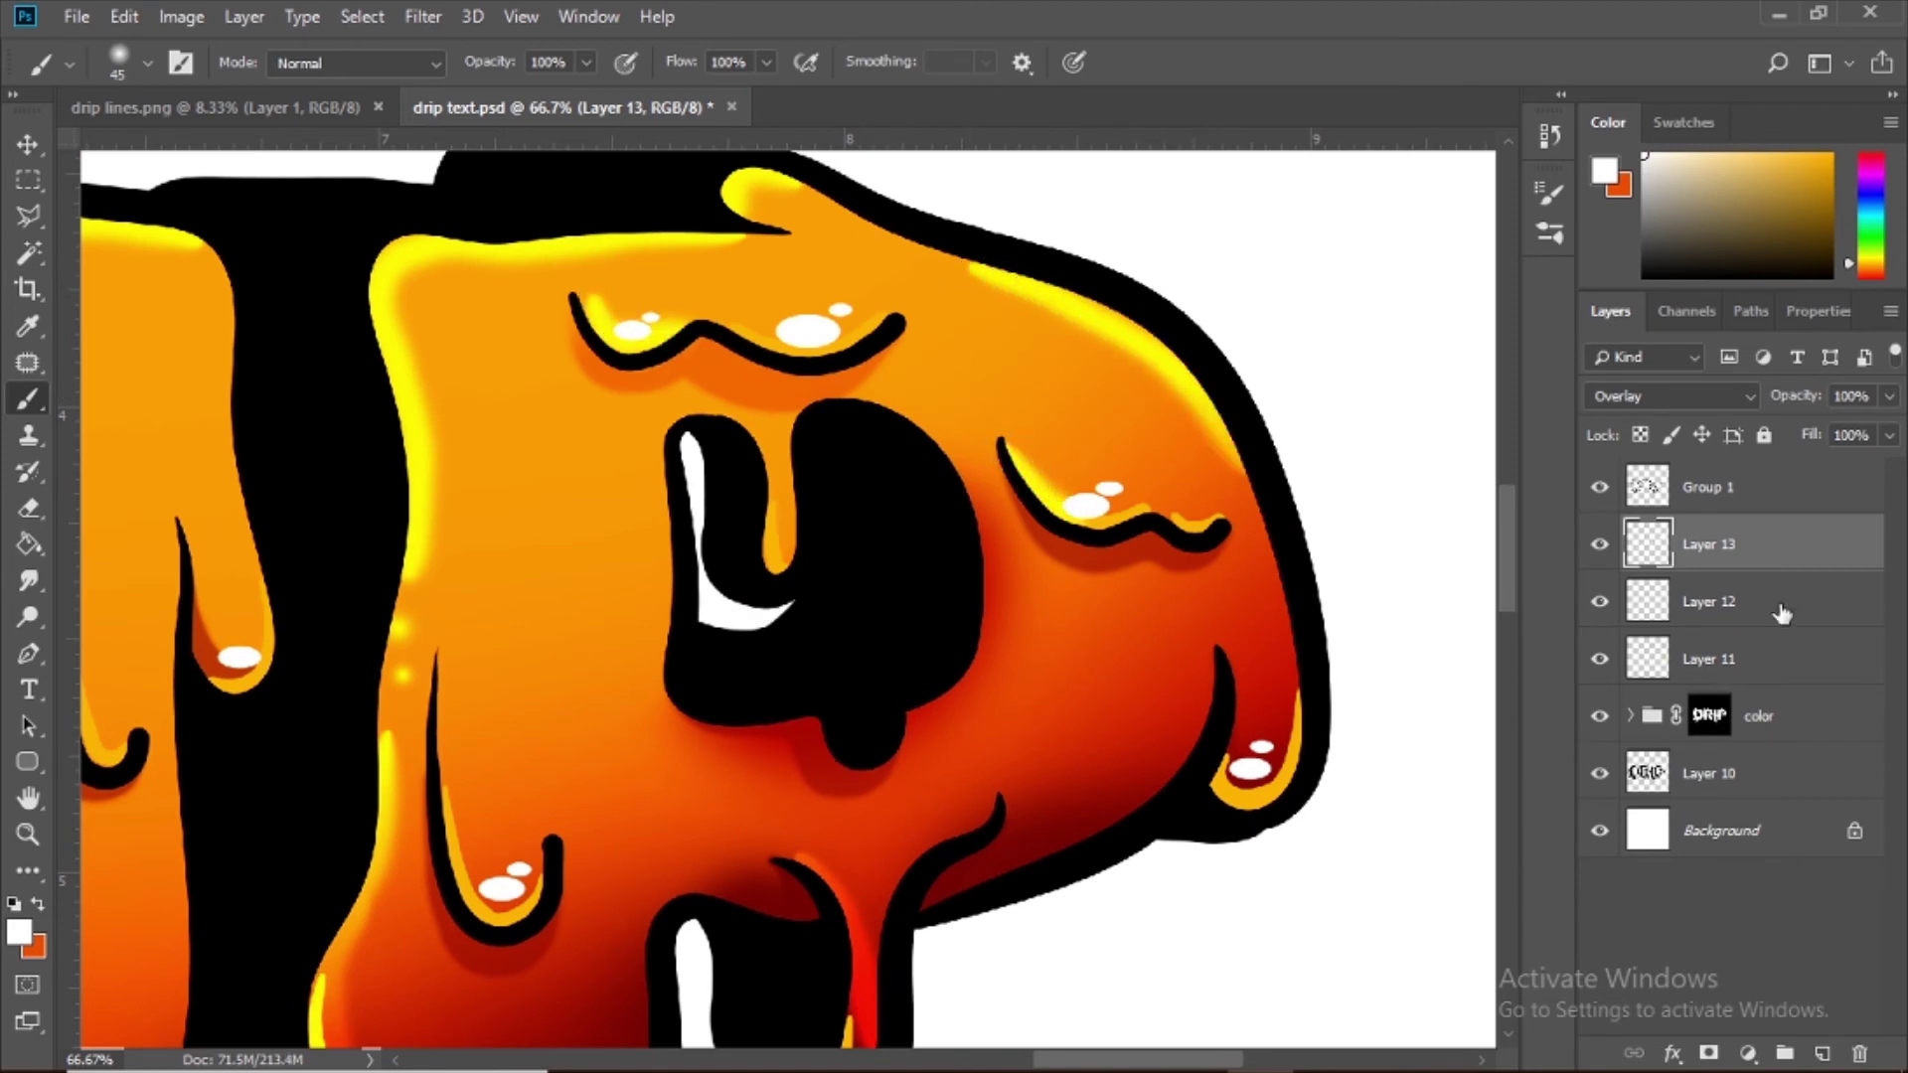
Step: Add a layer below Layer 13 in Overlay mode and dab small 30 px glowing specks near the P's upper-right edge
{"action": "left_click", "coordinate": [1821, 1054]}
{"action": "left_click", "coordinate": [1670, 396]}
{"action": "left_click", "coordinate": [1614, 326]}
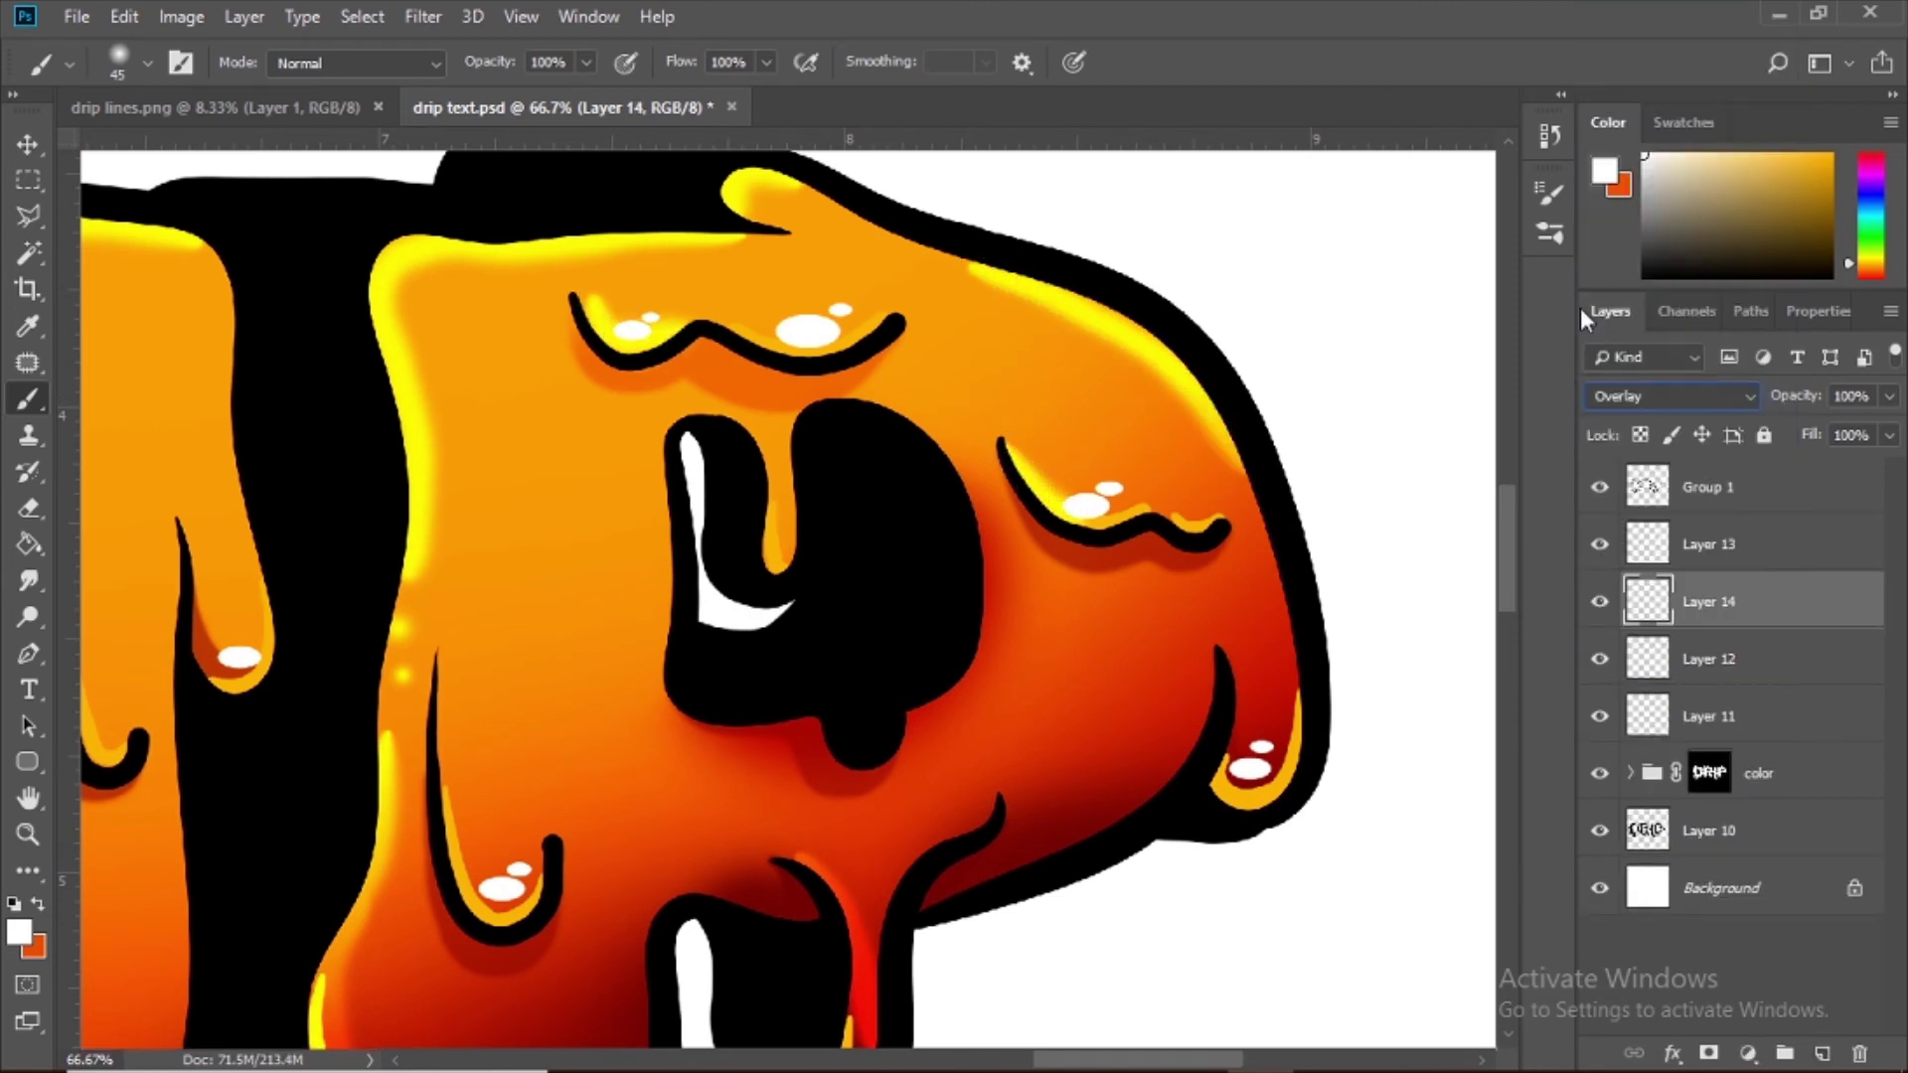
{"action": "scroll", "coordinate": [930, 272], "scroll_direction": "left", "scroll_amount": 3}
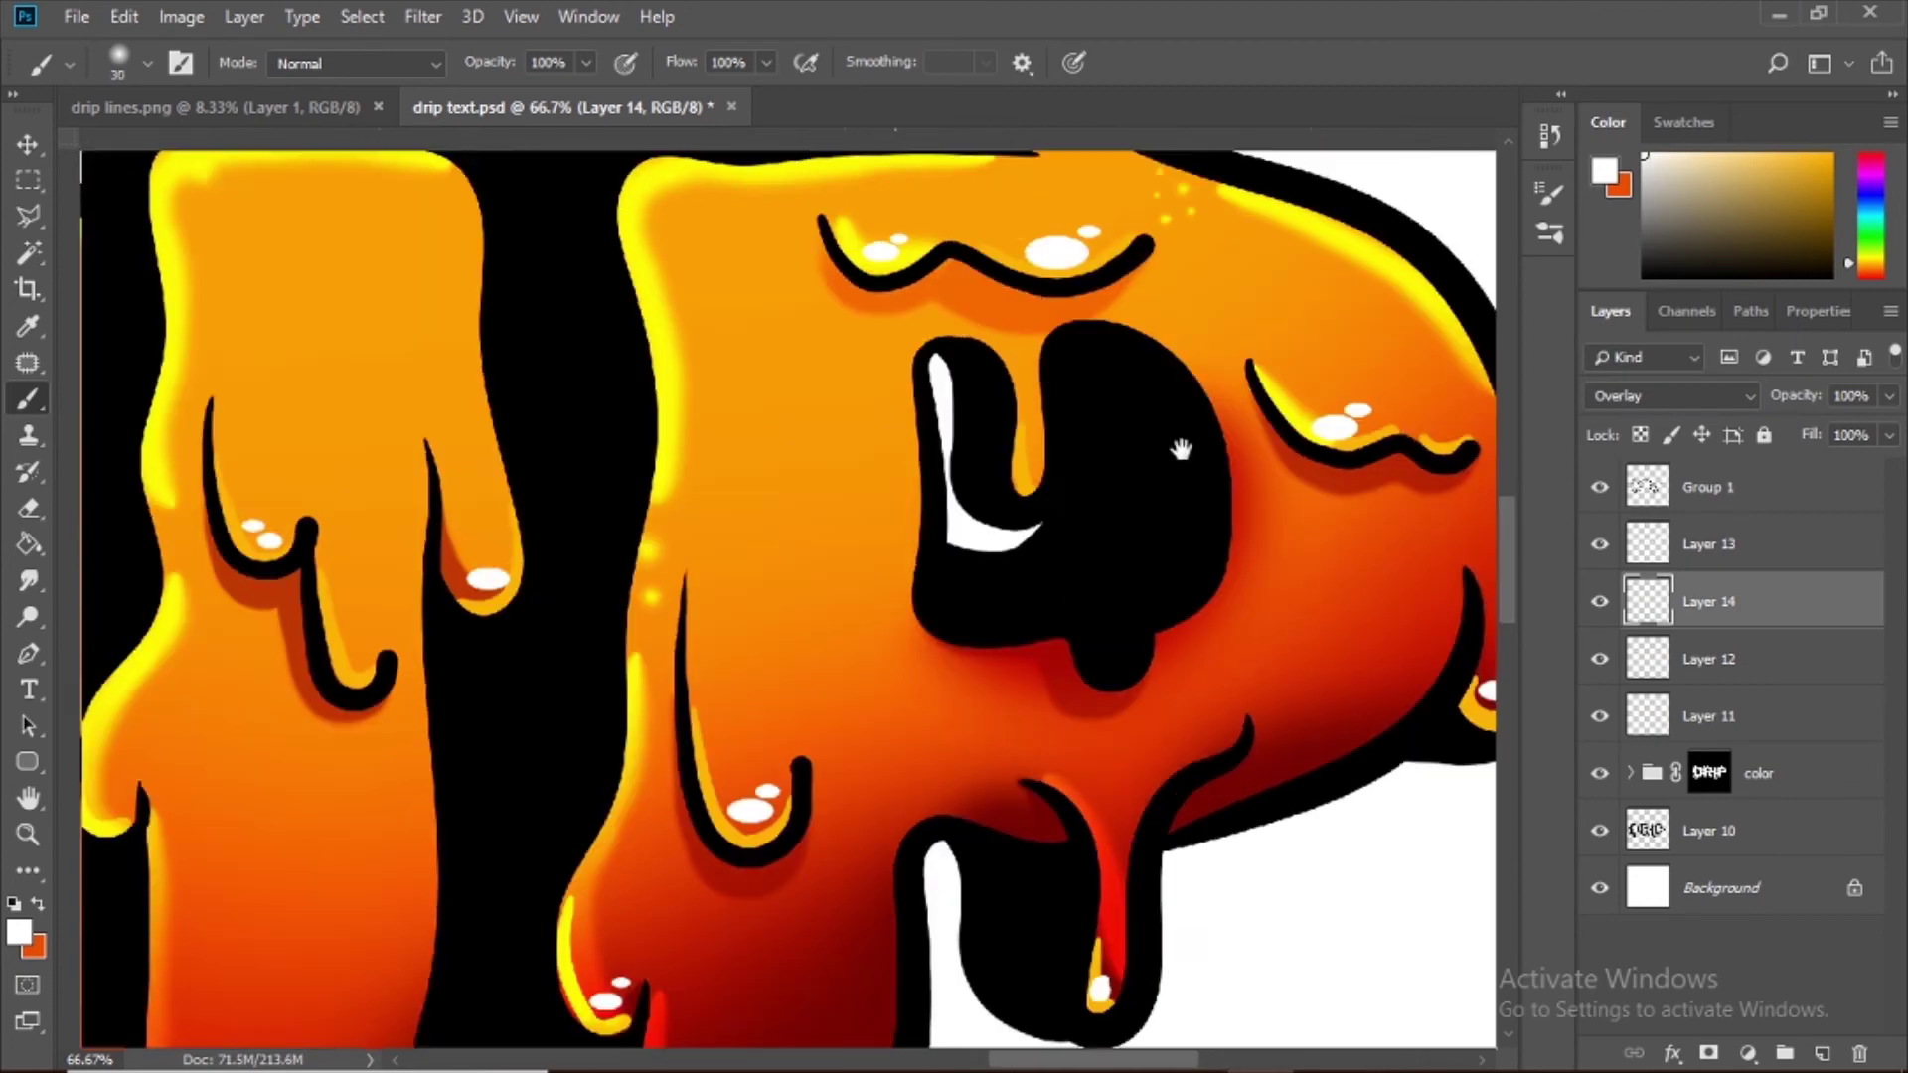
Step: Dab small glowing specks beside the left edge of the P, above its left drip line
{"action": "scroll", "coordinate": [737, 503], "scroll_direction": "down", "scroll_amount": 5}
{"action": "left_click_drag", "start_coordinate": [620, 529], "coordinate": [601, 602]}
{"action": "right_click", "coordinate": [611, 611]}
{"action": "left_click", "coordinate": [666, 542]}
{"action": "left_click", "coordinate": [637, 566]}
{"action": "left_click", "coordinate": [621, 590]}
Step: Reselect the soft 30 px brush with 0% hardness and dab specks on the P's lower left and the I's lower-left edge
{"action": "right_click", "coordinate": [512, 419]}
{"action": "left_click", "coordinate": [567, 614]}
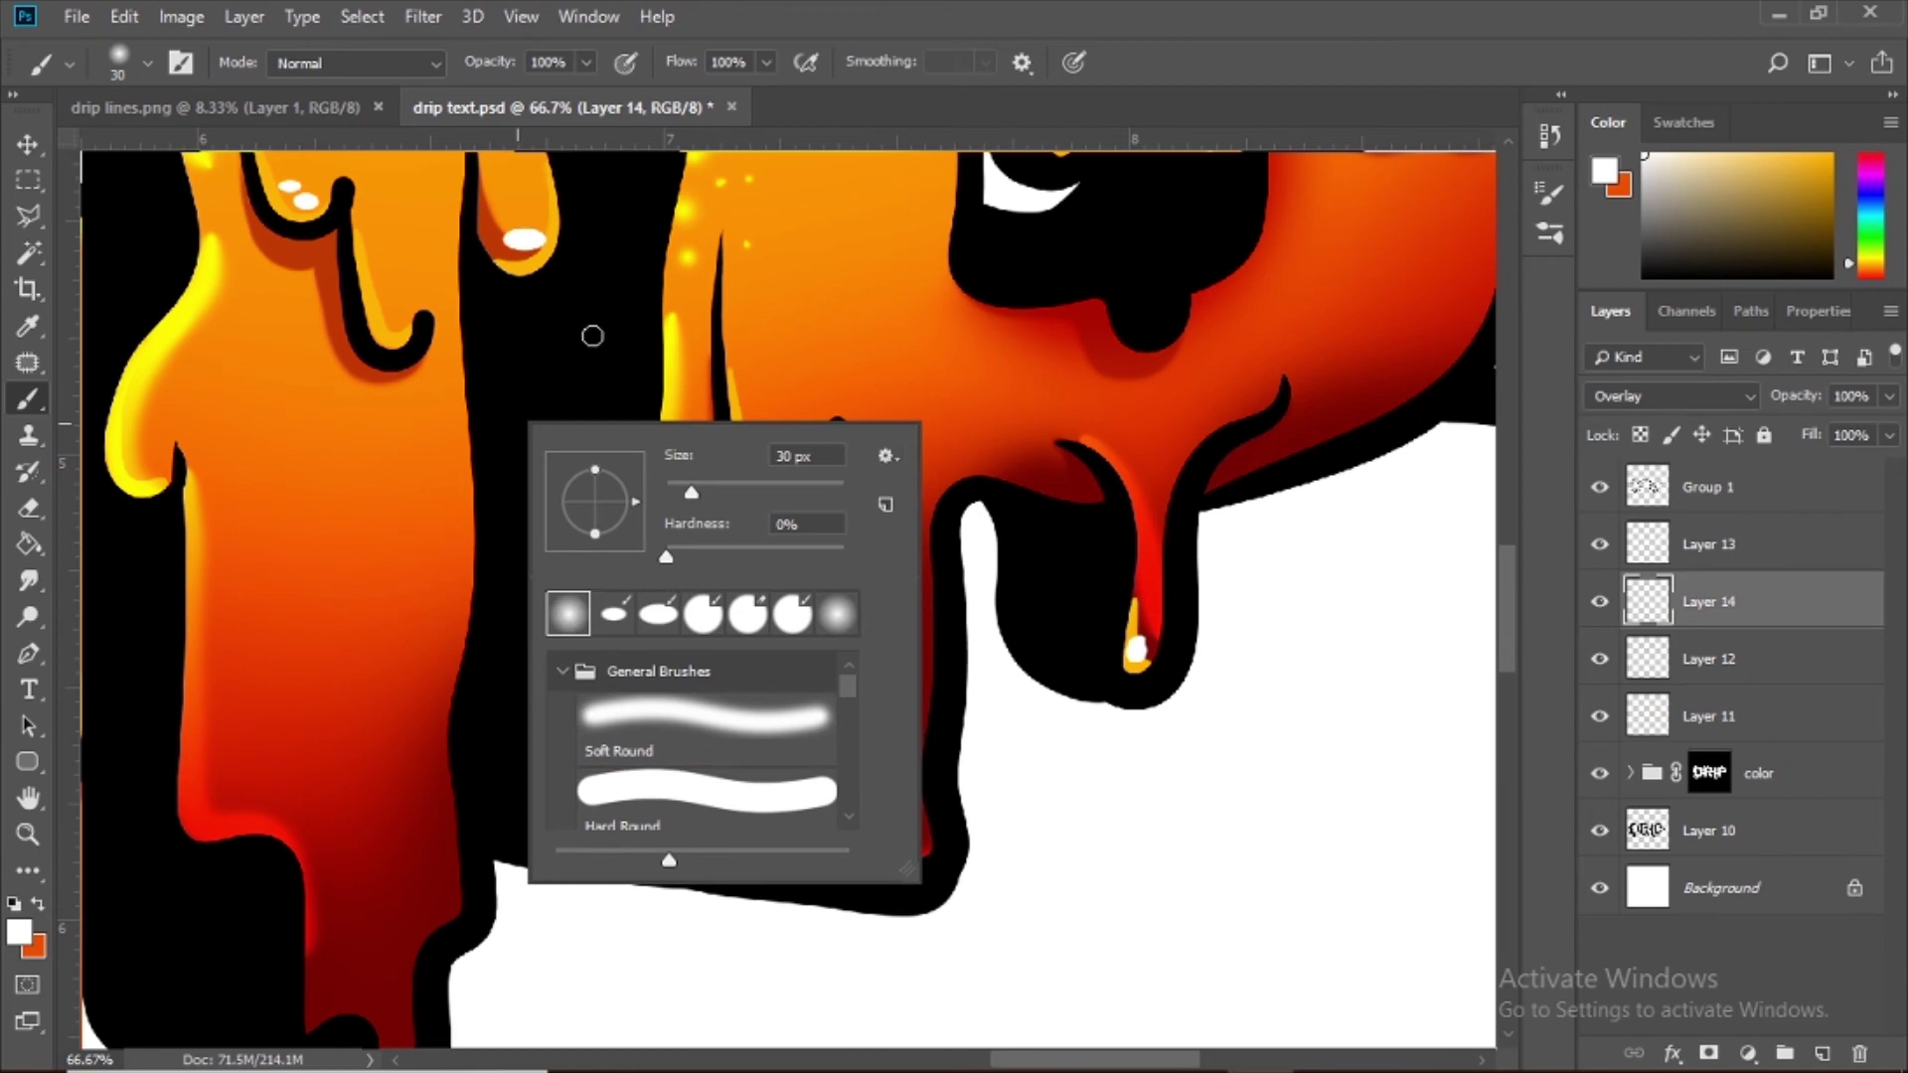
{"action": "left_click", "coordinate": [185, 63]}
{"action": "left_click", "coordinate": [185, 63]}
{"action": "left_click_drag", "start_coordinate": [395, 547], "coordinate": [584, 455]}
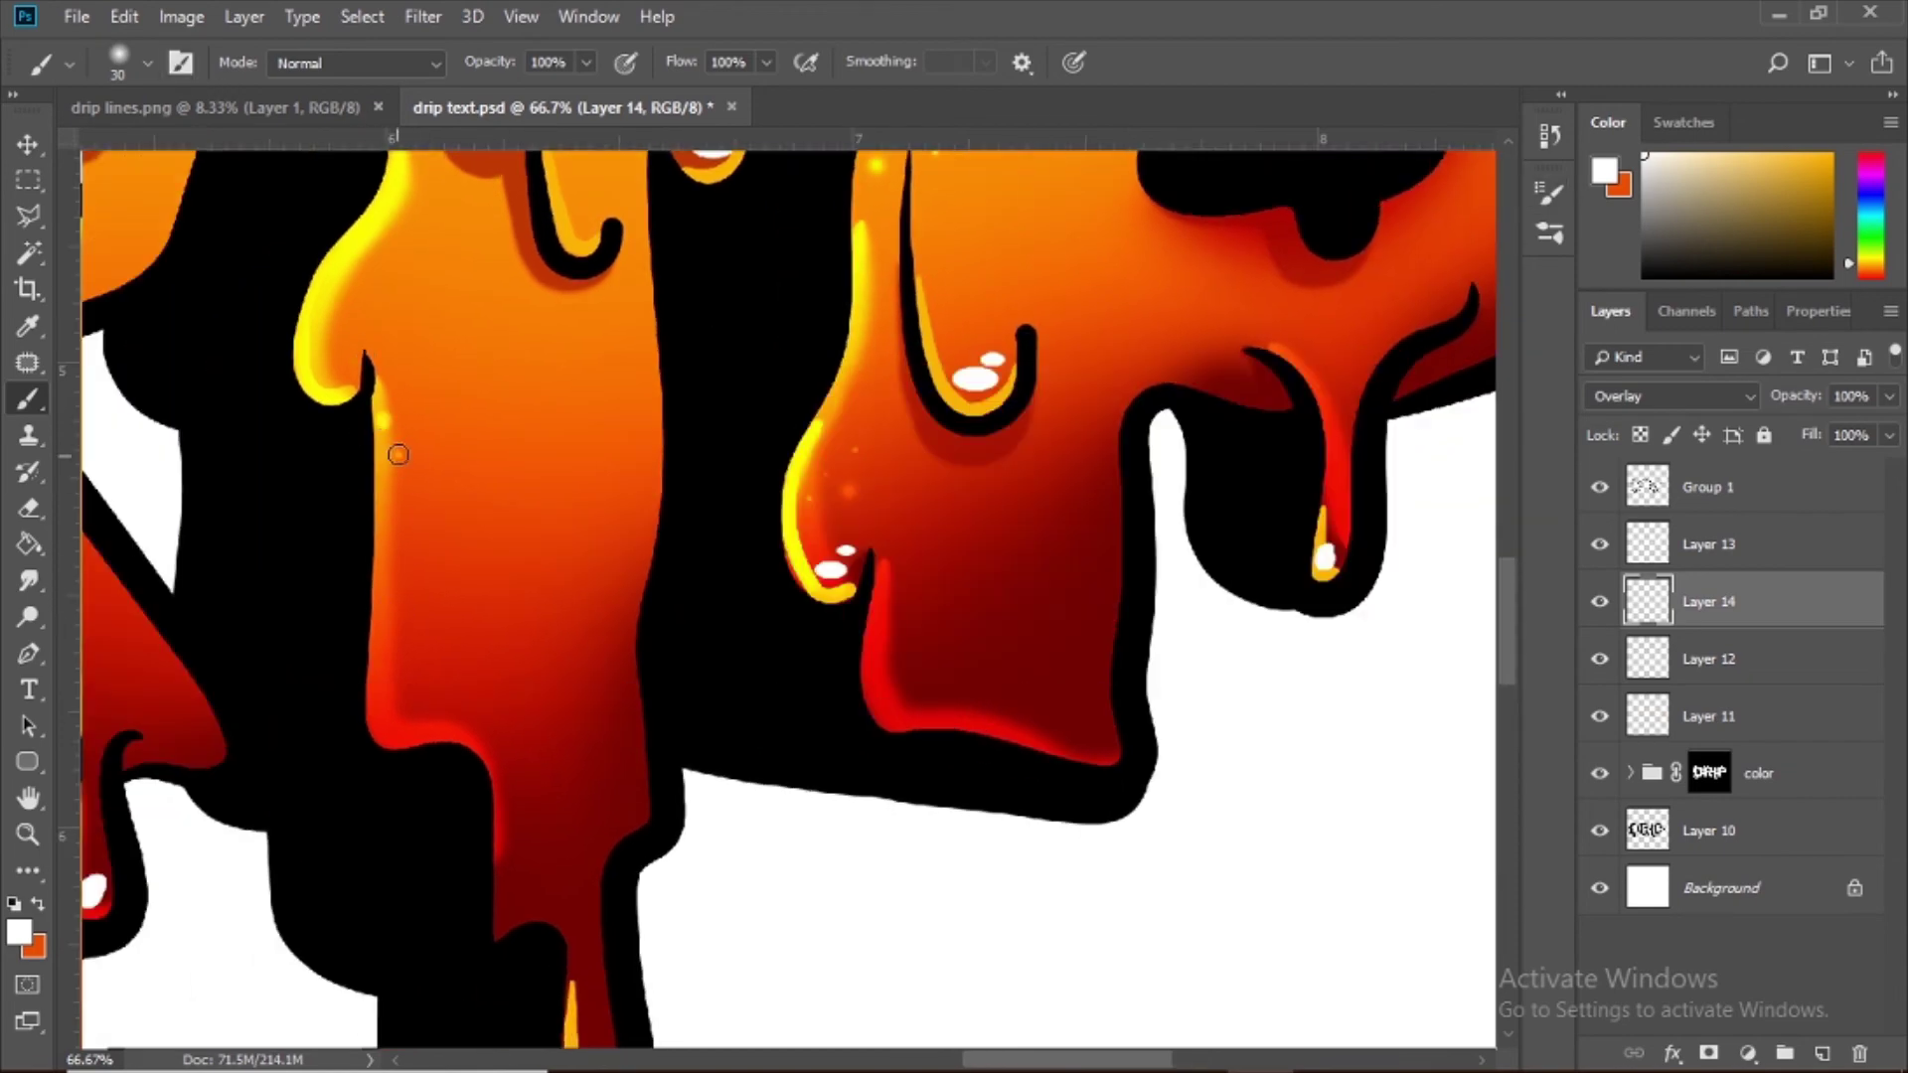
Step: Dab small glowing specks on the R's right leg, its upper-left area and beside its opening
{"action": "scroll", "coordinate": [395, 456], "scroll_direction": "left", "scroll_amount": 6}
{"action": "scroll", "coordinate": [424, 514], "scroll_direction": "up", "scroll_amount": 6}
{"action": "scroll", "coordinate": [377, 477], "scroll_direction": "left", "scroll_amount": 3}
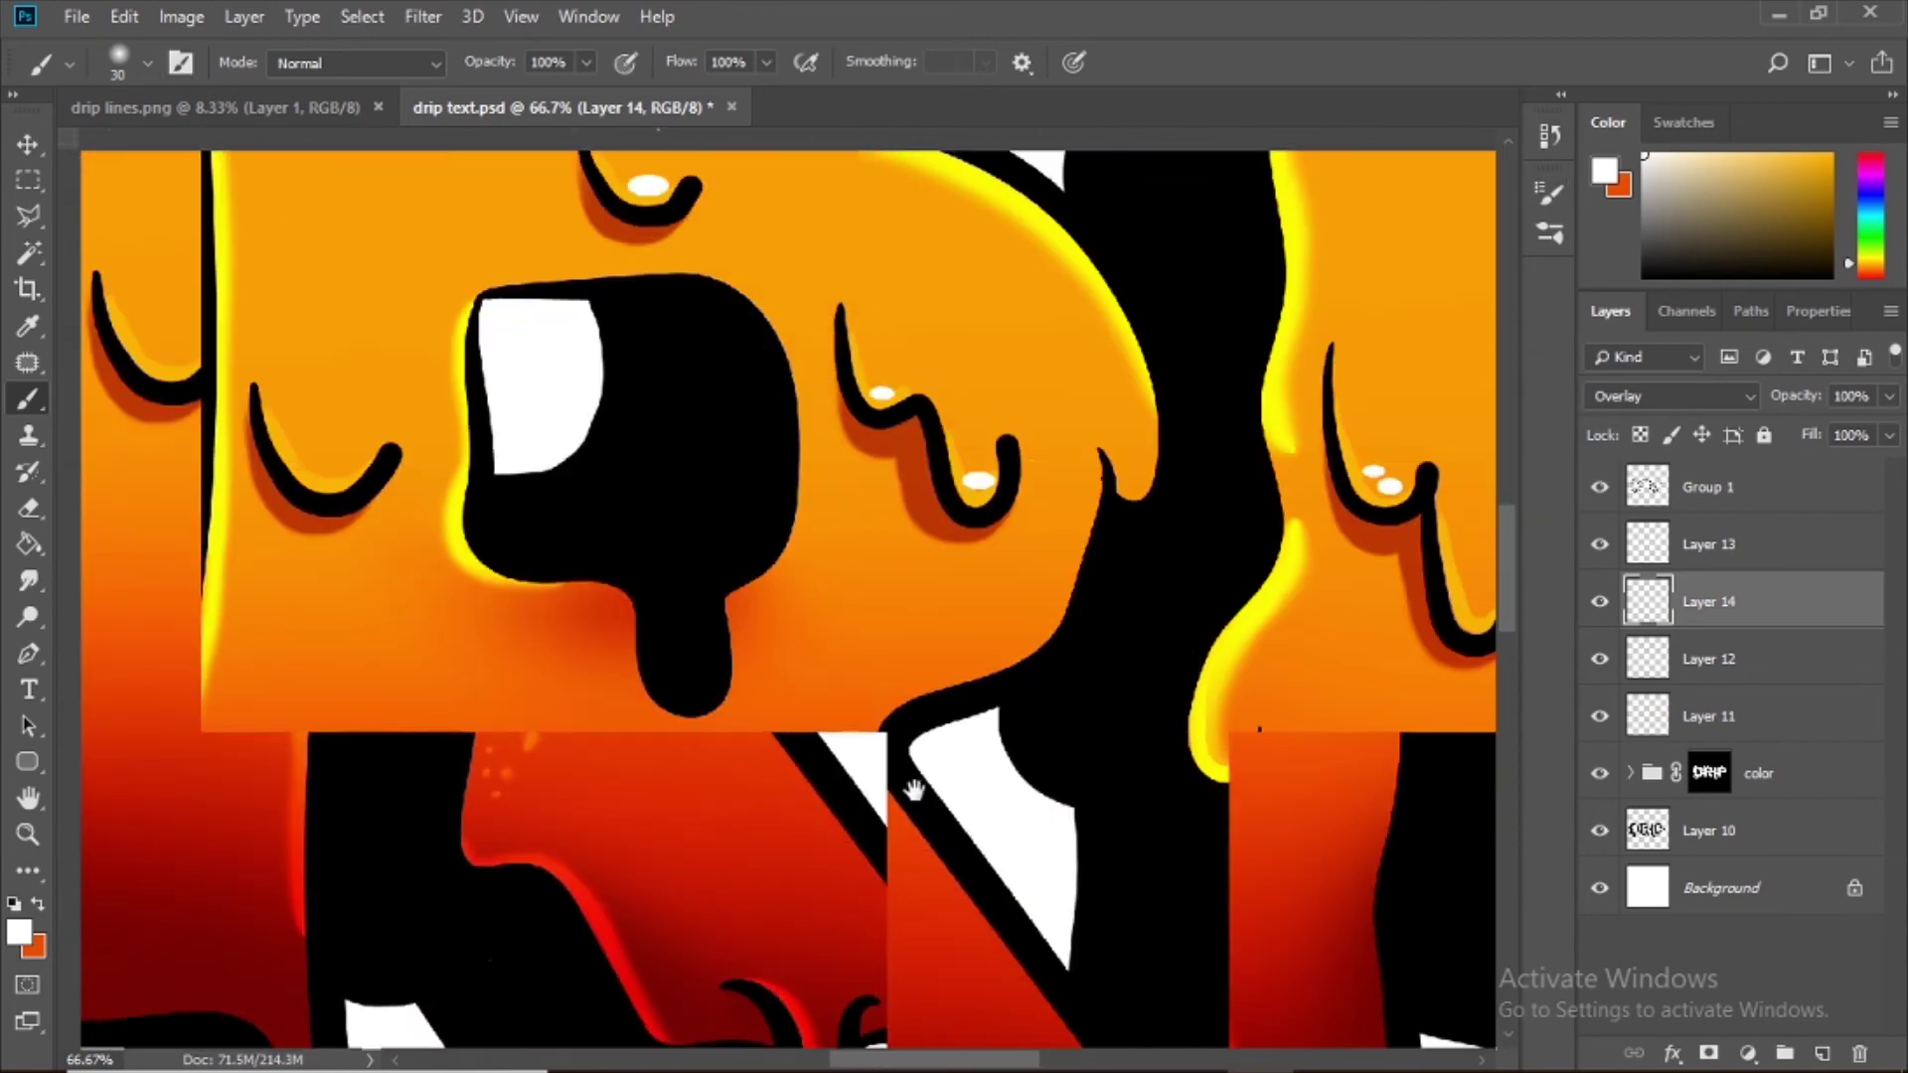
{"action": "scroll", "coordinate": [370, 488], "scroll_direction": "down", "scroll_amount": 4}
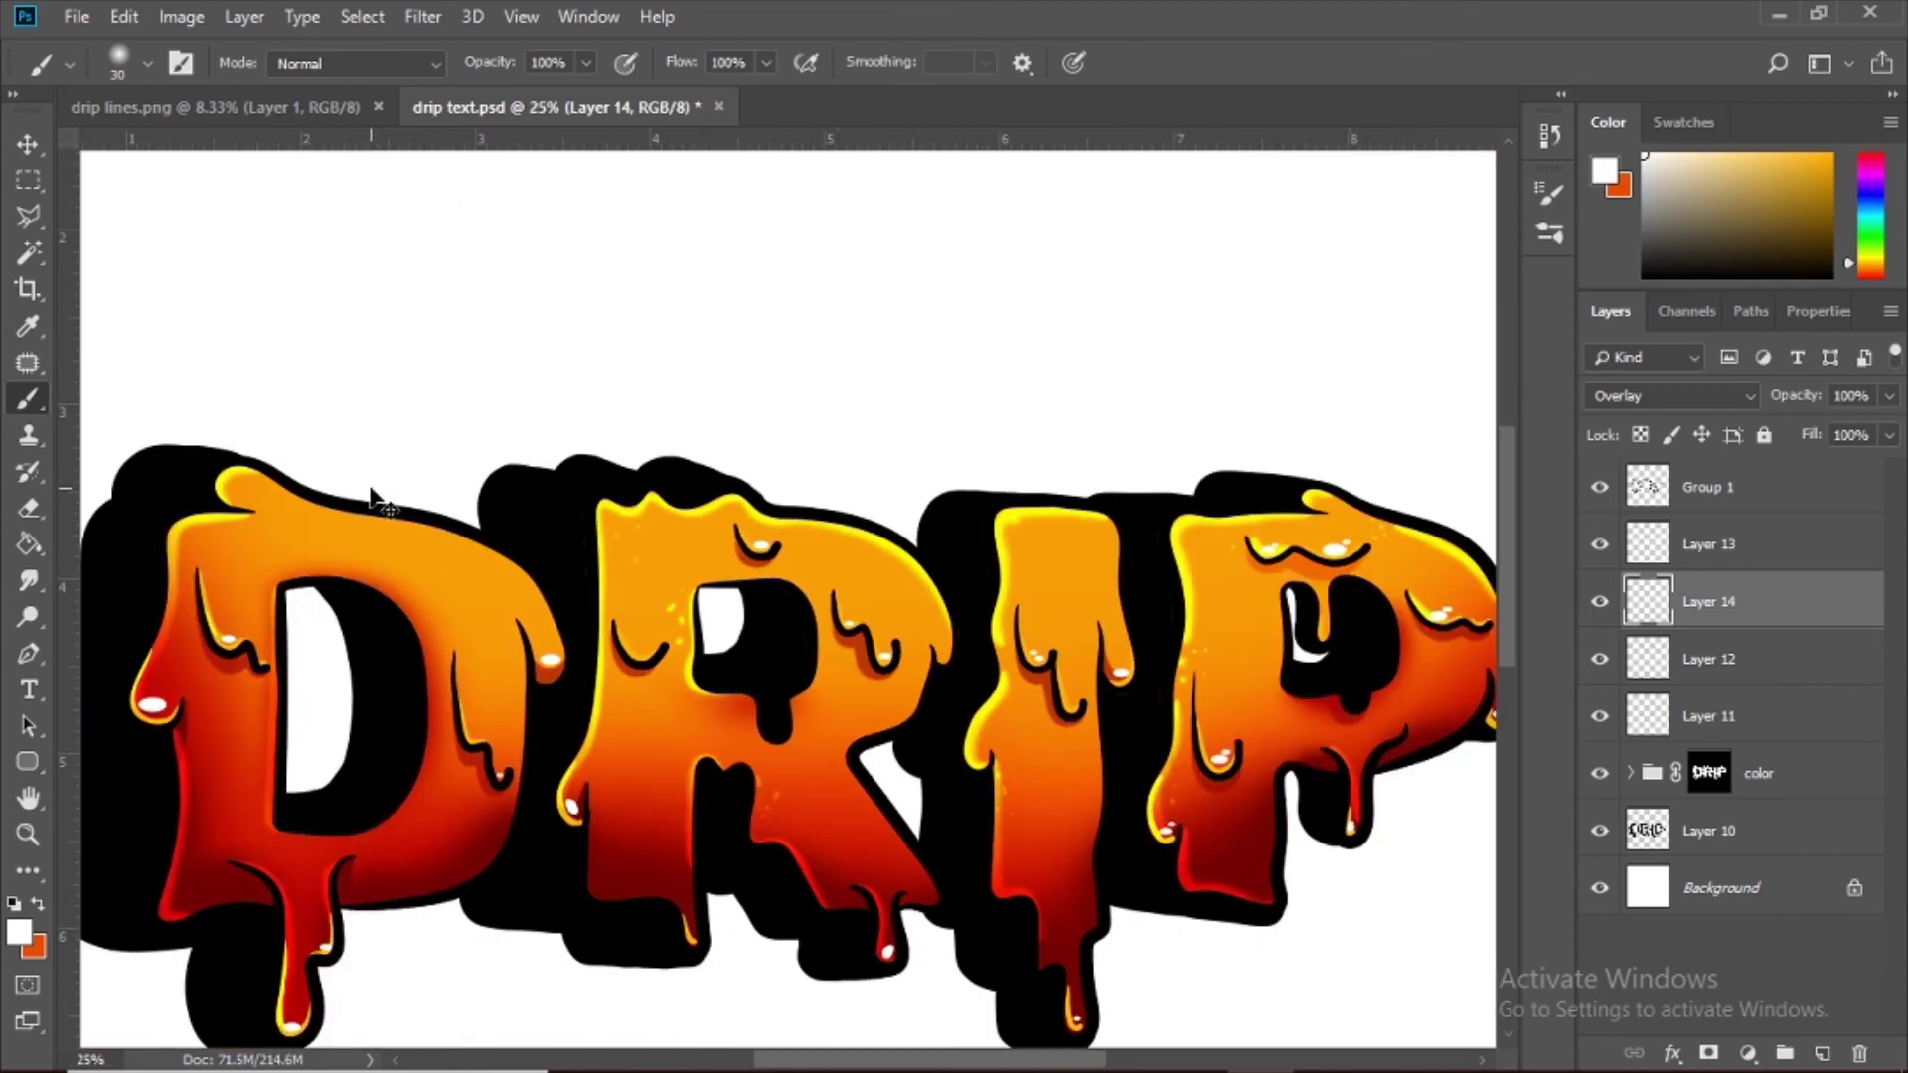
Step: Dab glowing specks across the D's top with a 45 px brush and touch up those above its left drip line with the Eraser
{"action": "scroll", "coordinate": [926, 457], "scroll_direction": "up", "scroll_amount": 3}
{"action": "scroll", "coordinate": [613, 520], "scroll_direction": "left", "scroll_amount": 6}
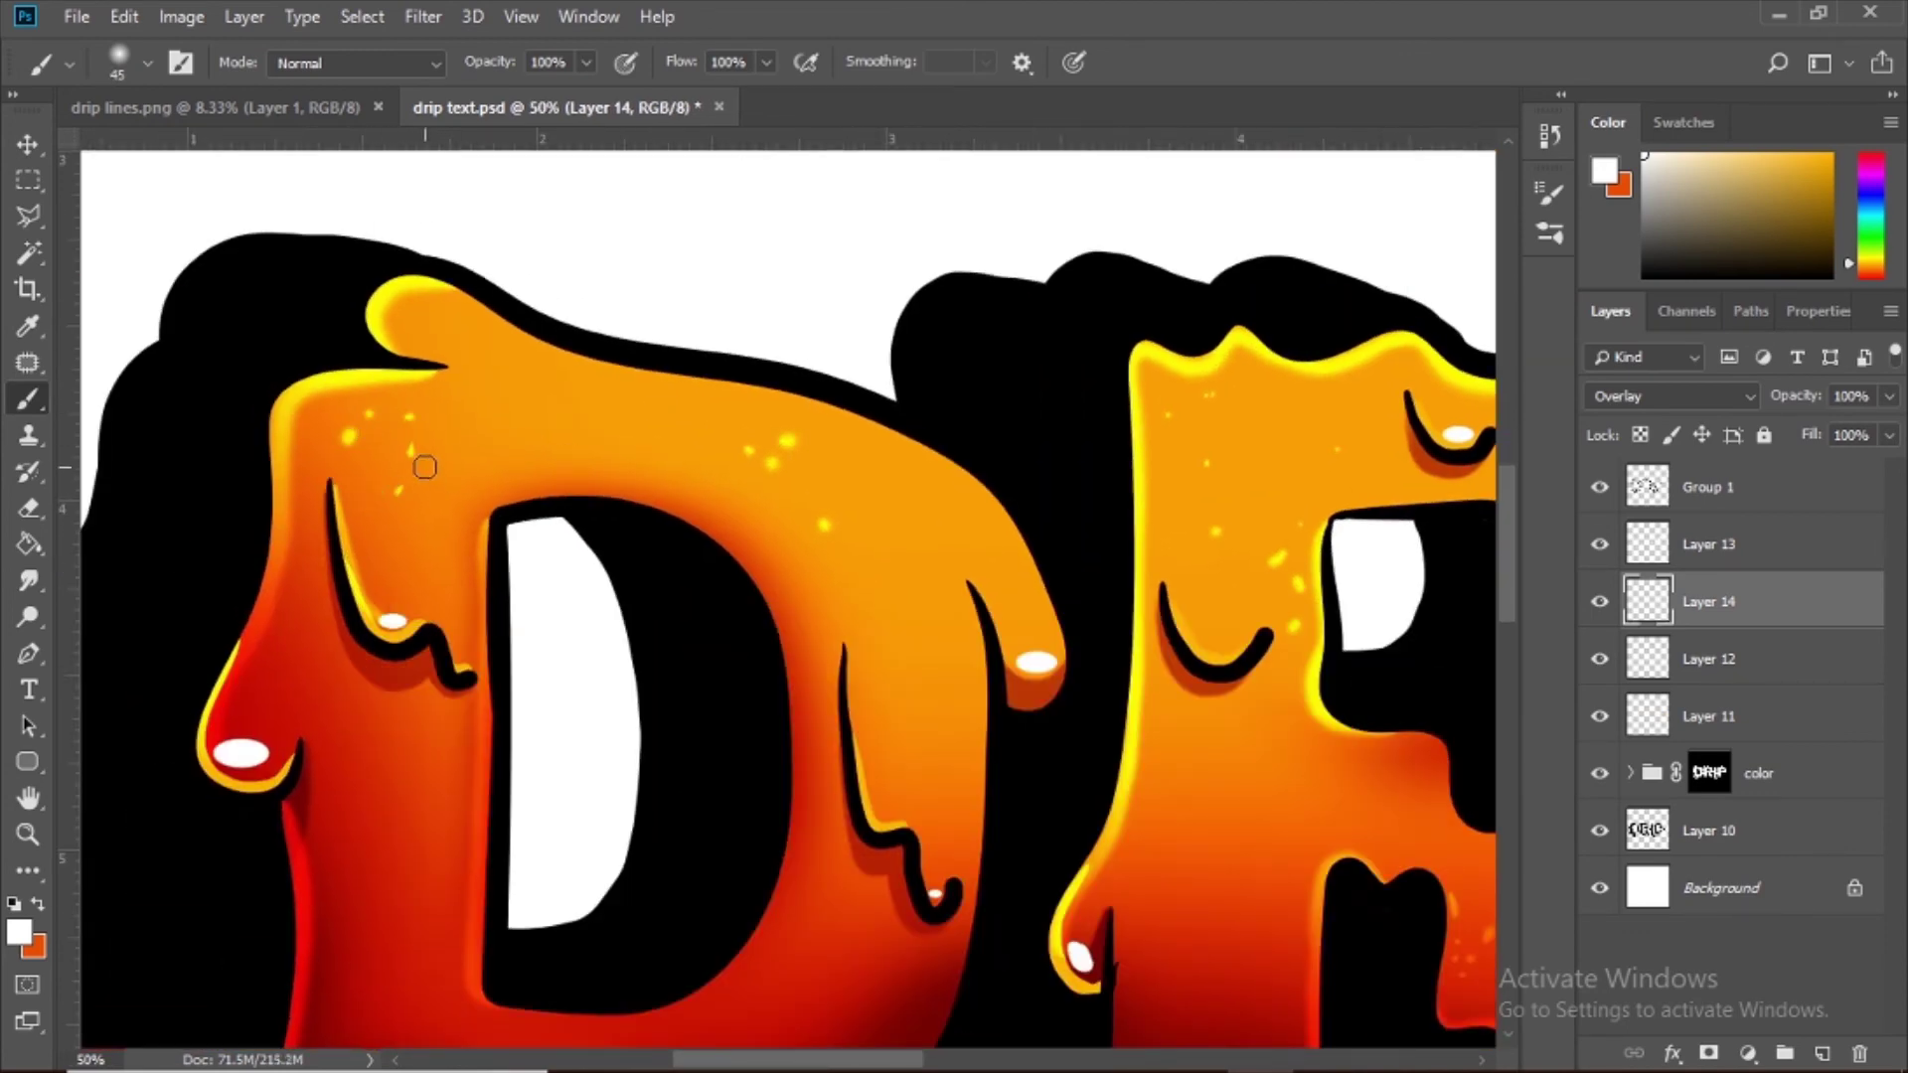
{"action": "key", "text": "e"}
{"action": "left_click", "coordinate": [405, 473]}
{"action": "key", "text": "b"}
{"action": "left_click", "coordinate": [385, 439]}
Step: Dab more glowing specks down the D's left stem
{"action": "left_click_drag", "start_coordinate": [528, 637], "coordinate": [566, 413]}
{"action": "left_click", "coordinate": [468, 498]}
{"action": "left_click", "coordinate": [427, 492]}
{"action": "left_click", "coordinate": [438, 559]}
{"action": "left_click", "coordinate": [479, 622]}
{"action": "left_click", "coordinate": [378, 590]}
Step: Dab 45 px glowing specks on the R's right side, above and below its right drip line
{"action": "scroll", "coordinate": [934, 373], "scroll_direction": "right", "scroll_amount": 6}
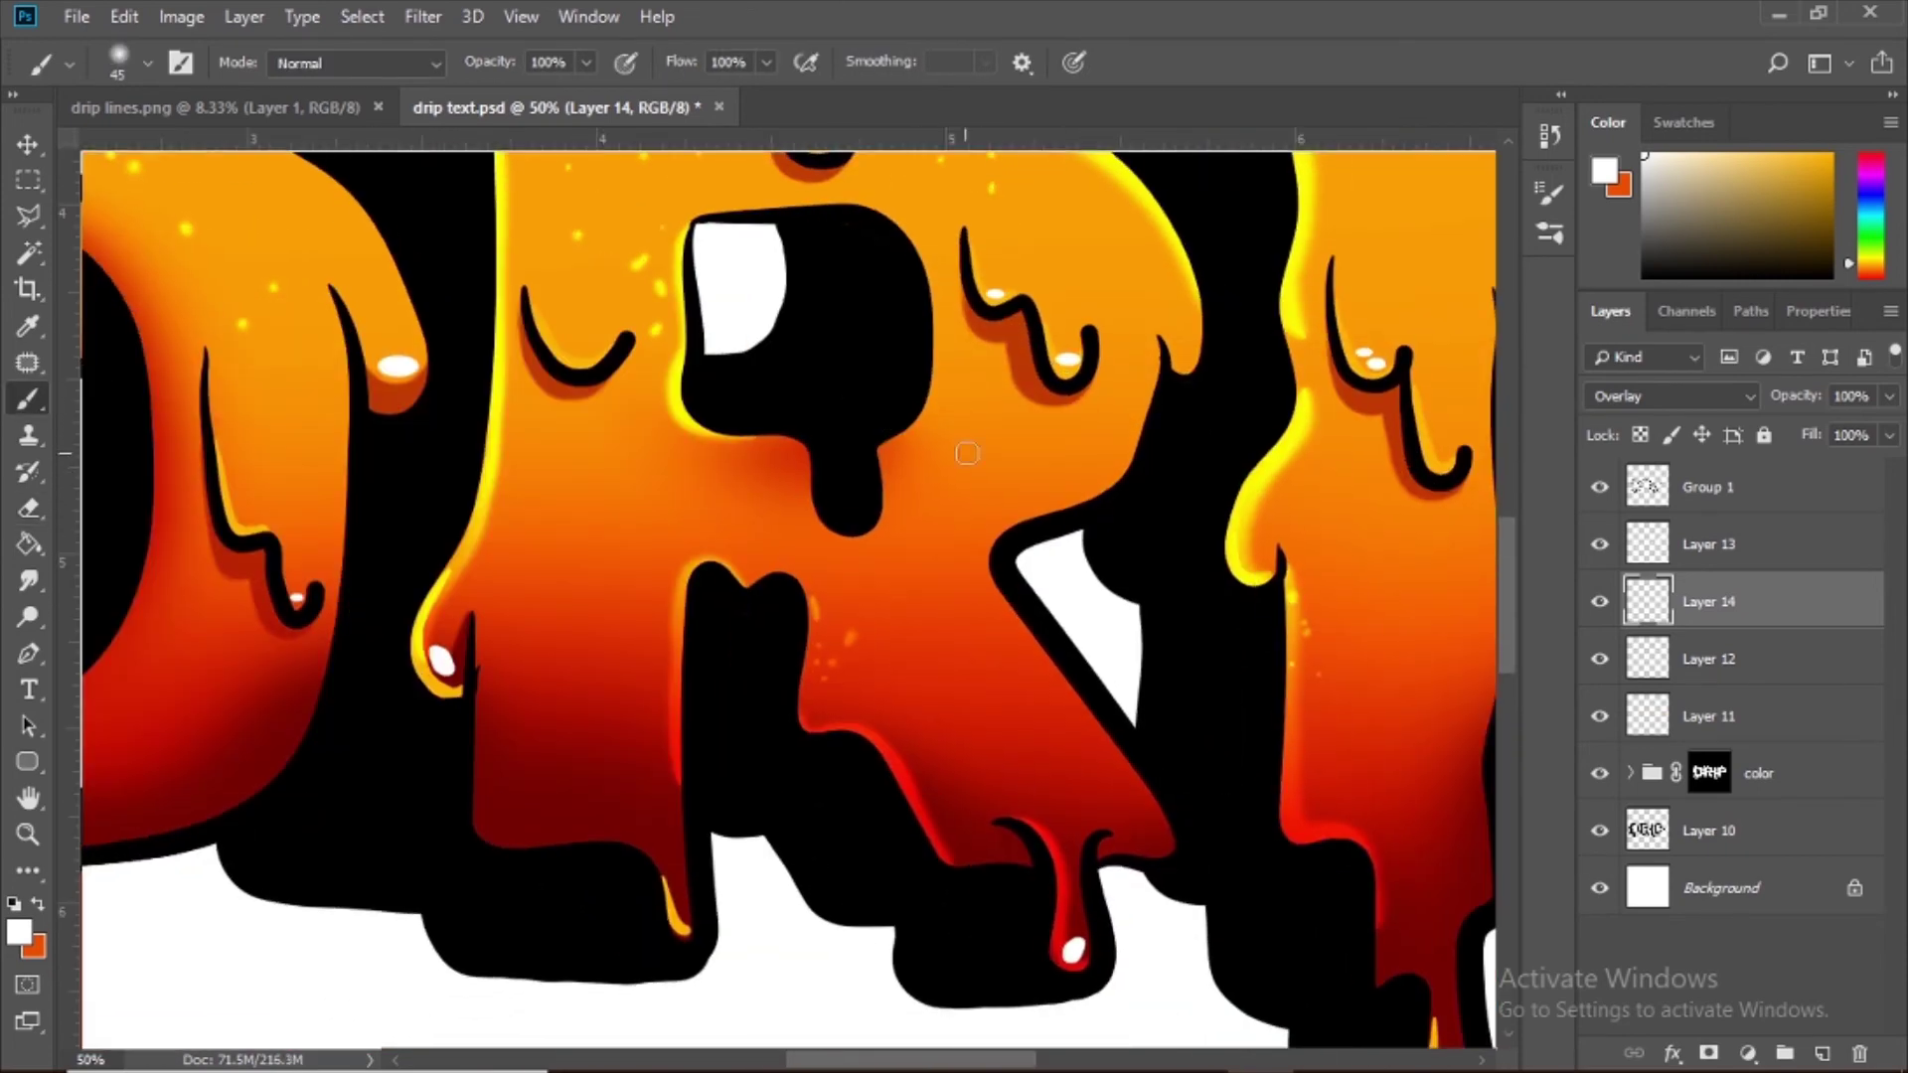
{"action": "scroll", "coordinate": [589, 480], "scroll_direction": "up", "scroll_amount": 2}
{"action": "scroll", "coordinate": [813, 333], "scroll_direction": "right", "scroll_amount": 5}
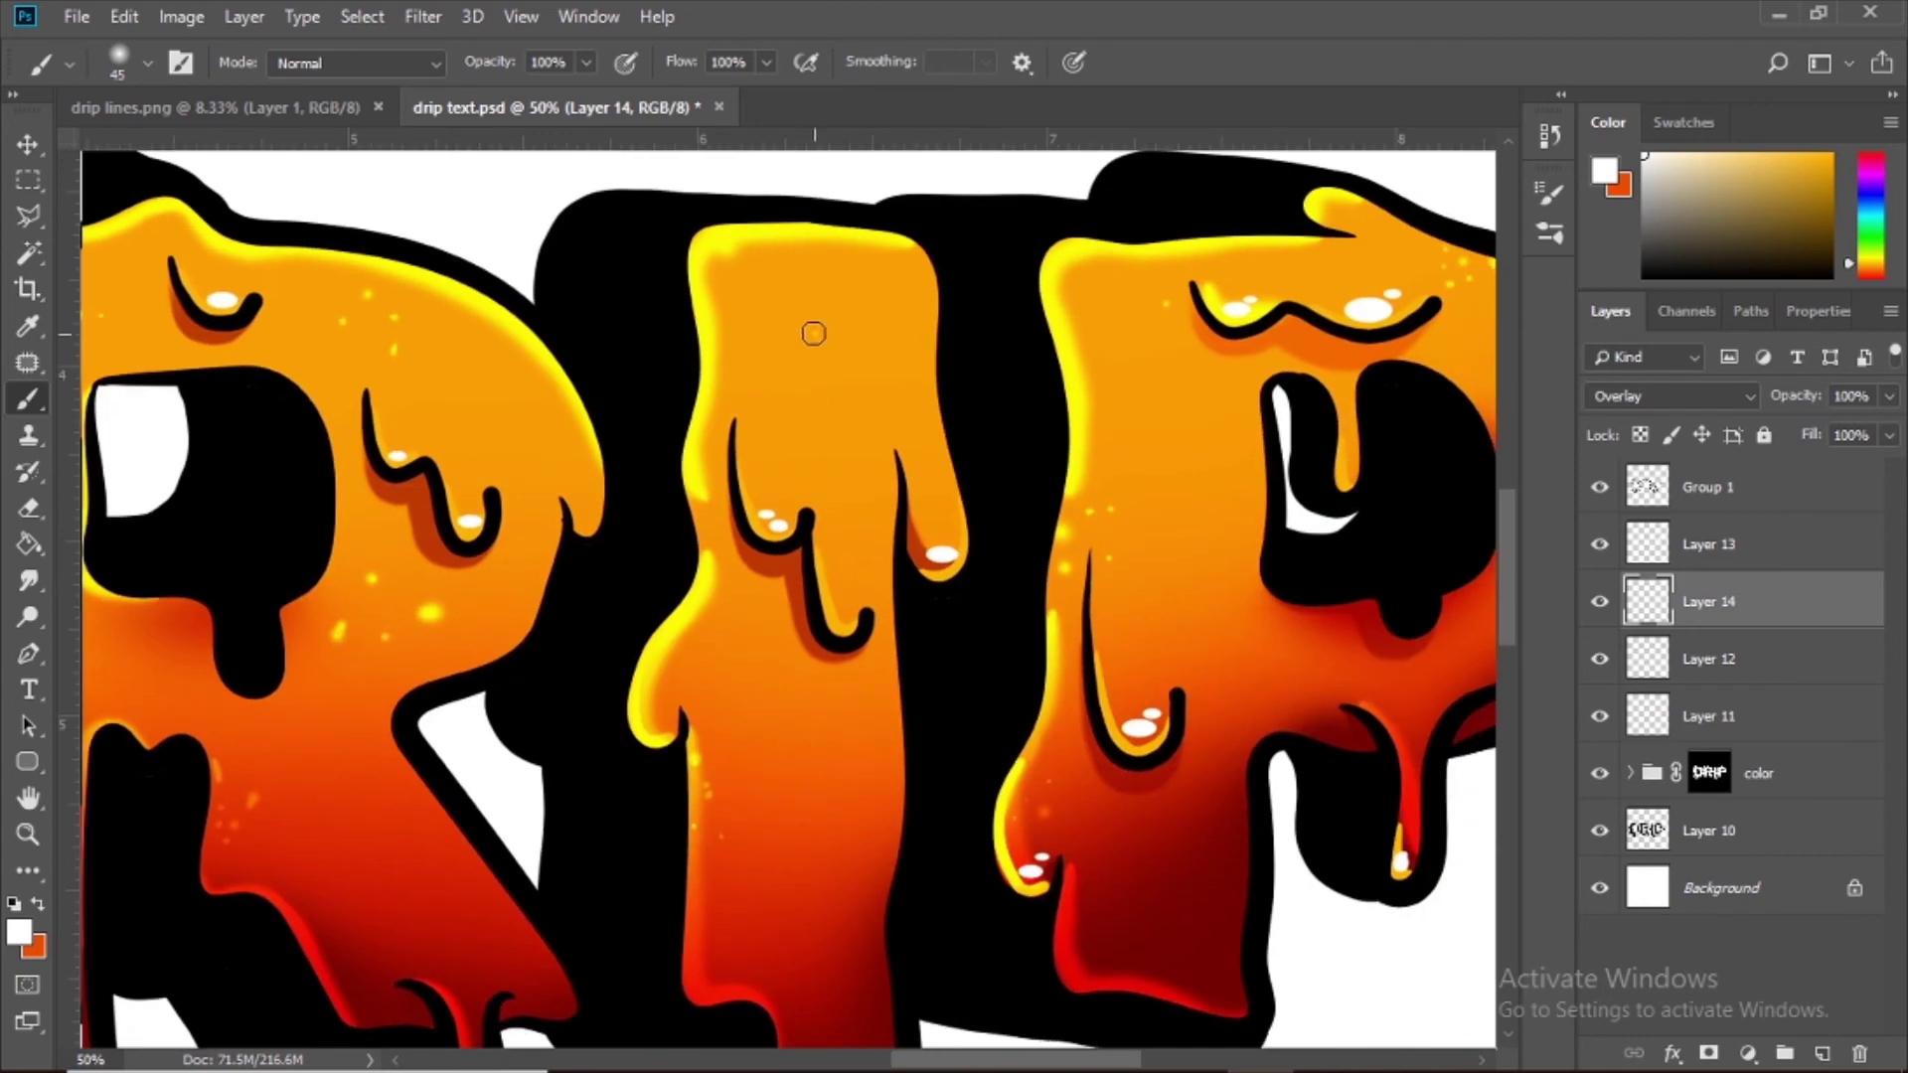
Step: Dab 45 px glowing specks down the I's body and across the P's left side, leg and bowl
{"action": "scroll", "coordinate": [792, 472], "scroll_direction": "down", "scroll_amount": 2}
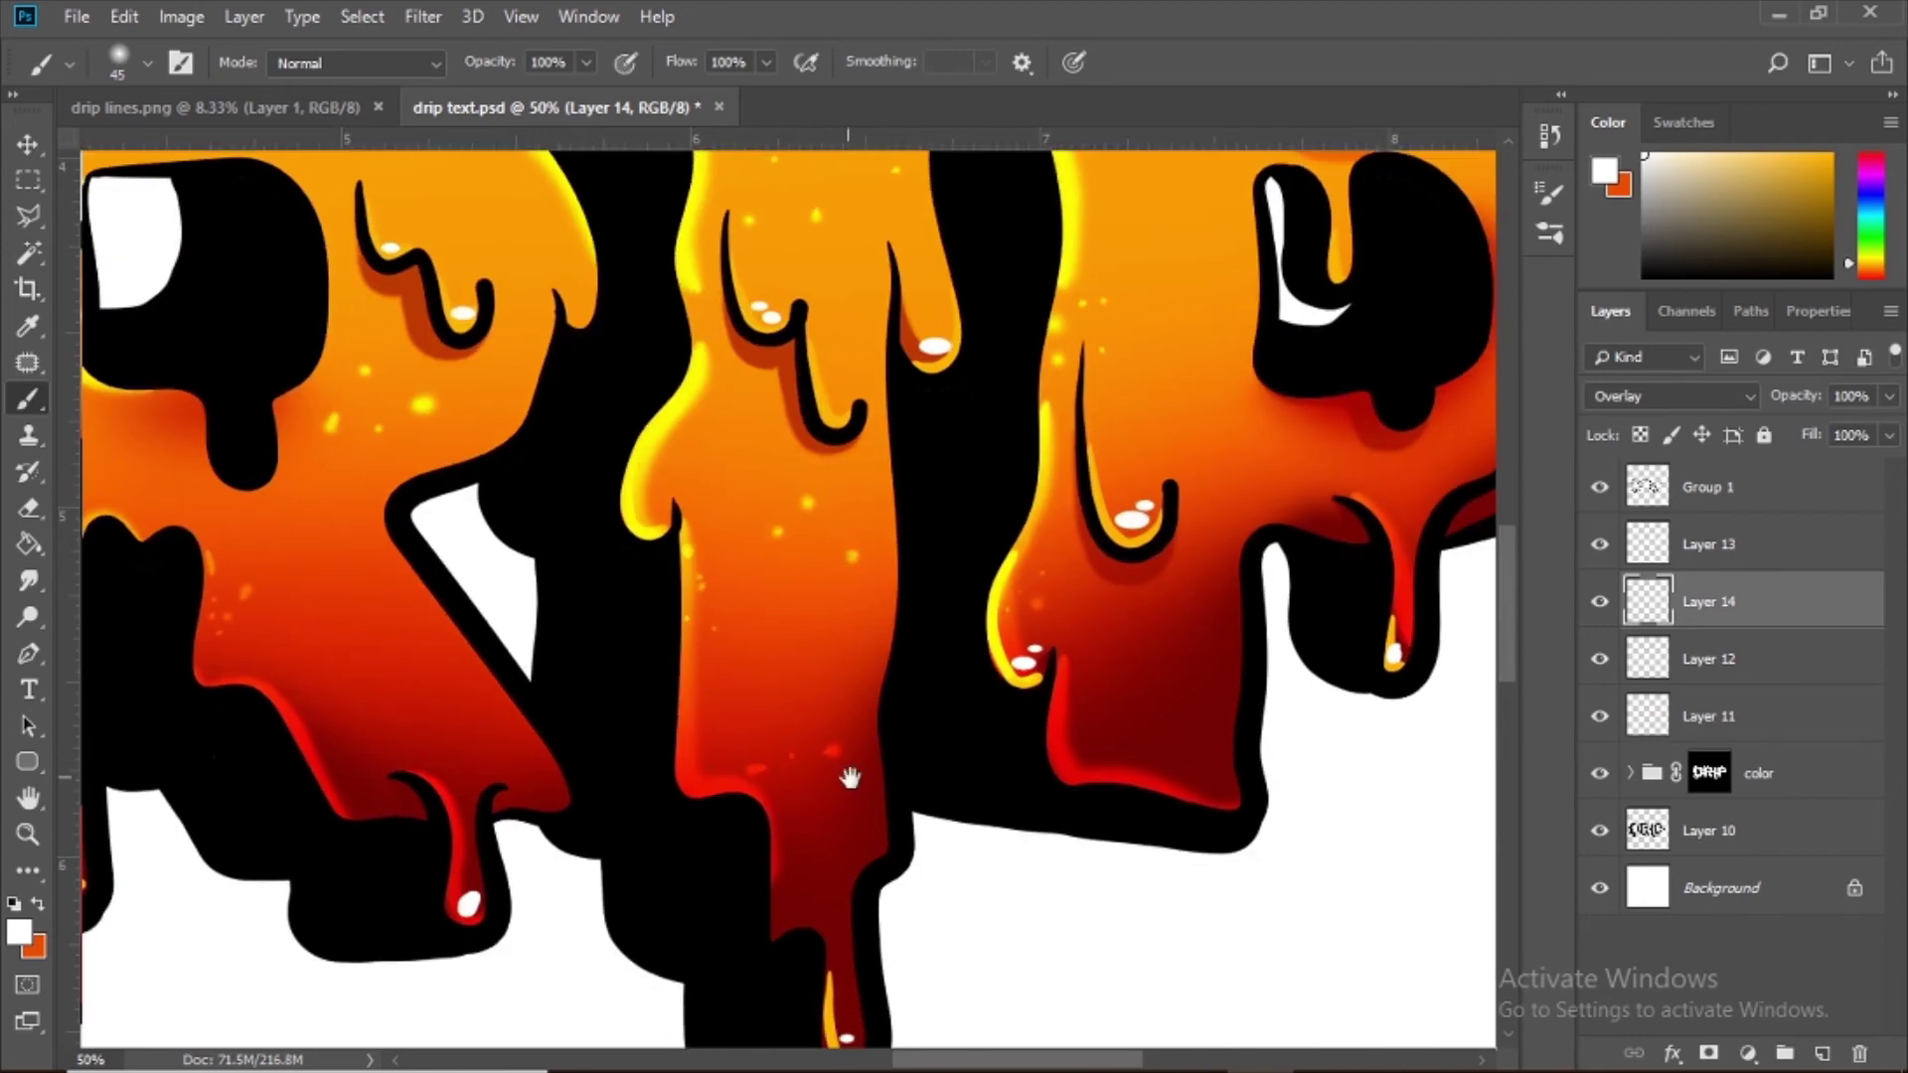
{"action": "left_click_drag", "start_coordinate": [850, 778], "coordinate": [454, 682]}
{"action": "left_click", "coordinate": [745, 563]}
{"action": "left_click", "coordinate": [742, 616]}
{"action": "scroll", "coordinate": [931, 624], "scroll_direction": "up", "scroll_amount": 4}
{"action": "scroll", "coordinate": [1014, 570], "scroll_direction": "right", "scroll_amount": 2}
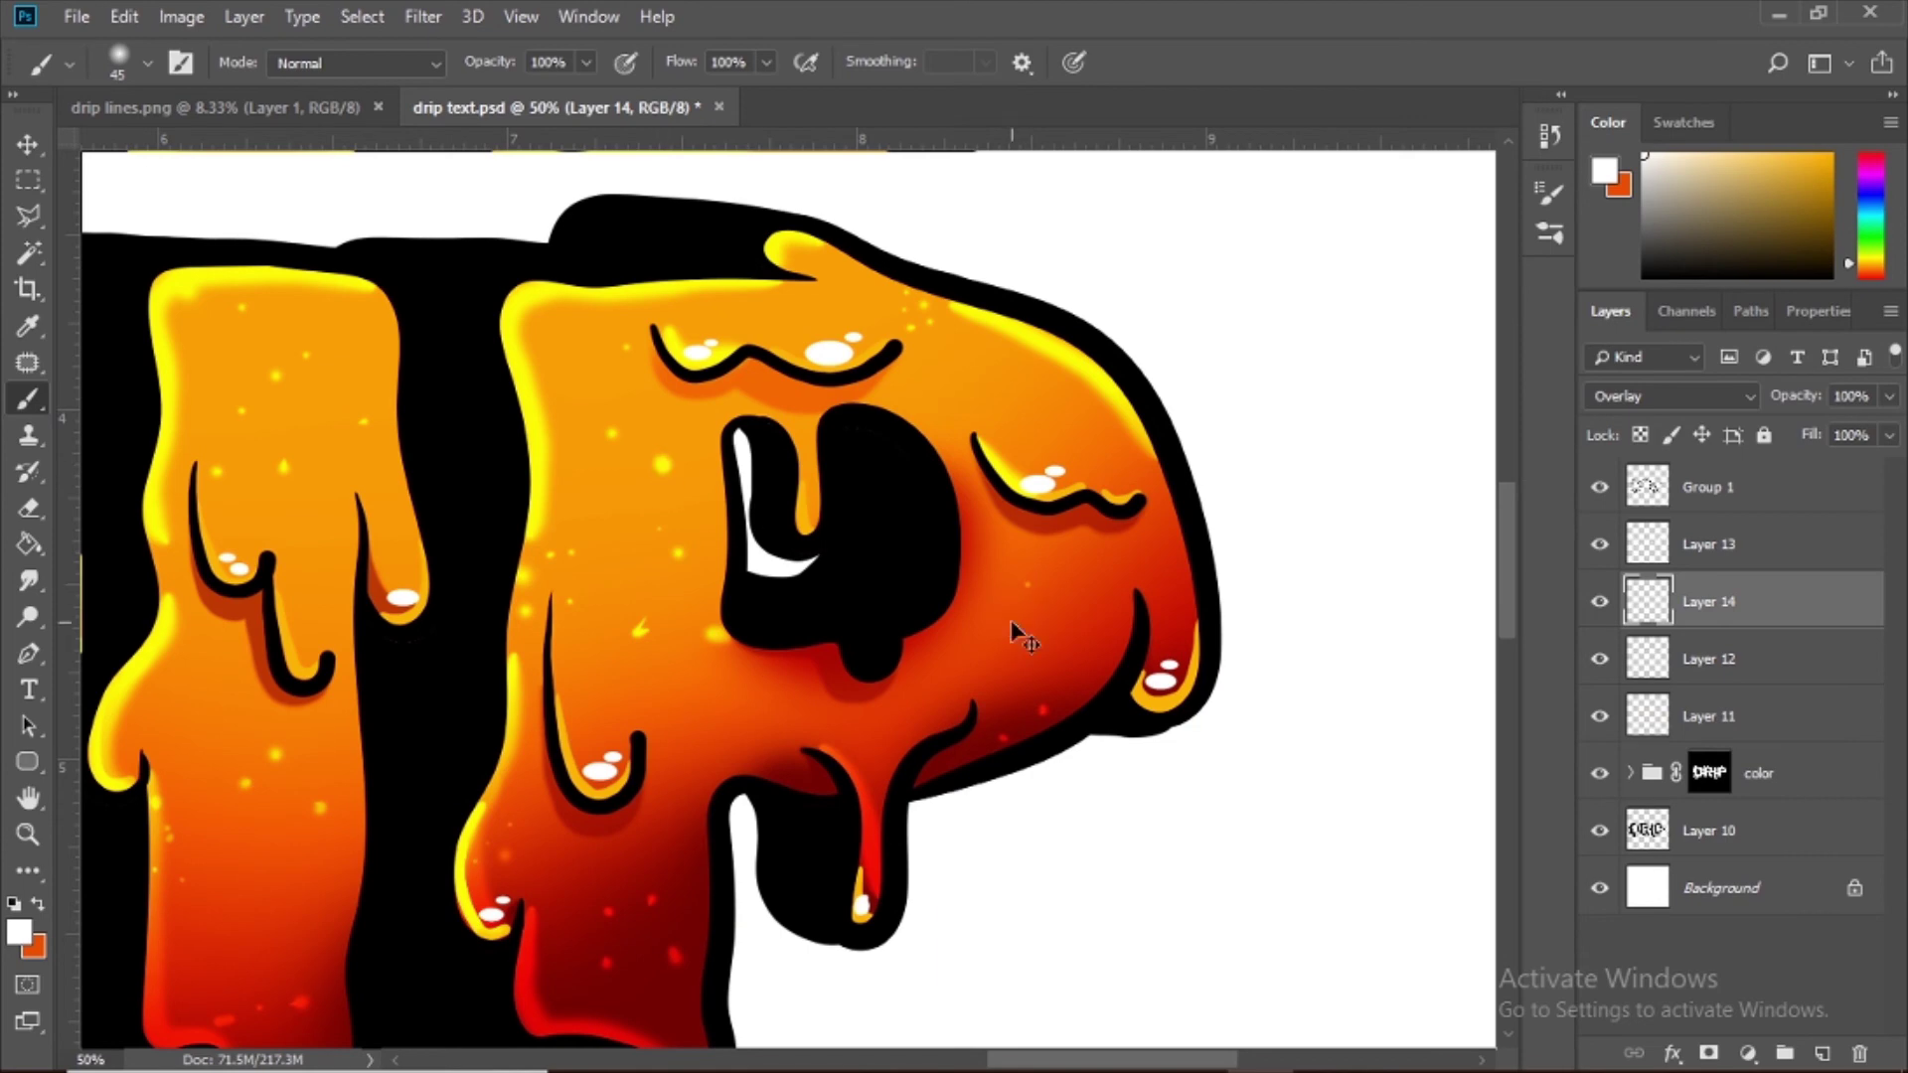
Step: Add a new clipped layer above Layer 7 at the top of the color group
{"action": "key", "text": "ctrl+minus"}
{"action": "key", "text": "ctrl+minus"}
{"action": "key", "text": "ctrl+minus"}
{"action": "key", "text": "ctrl+plus"}
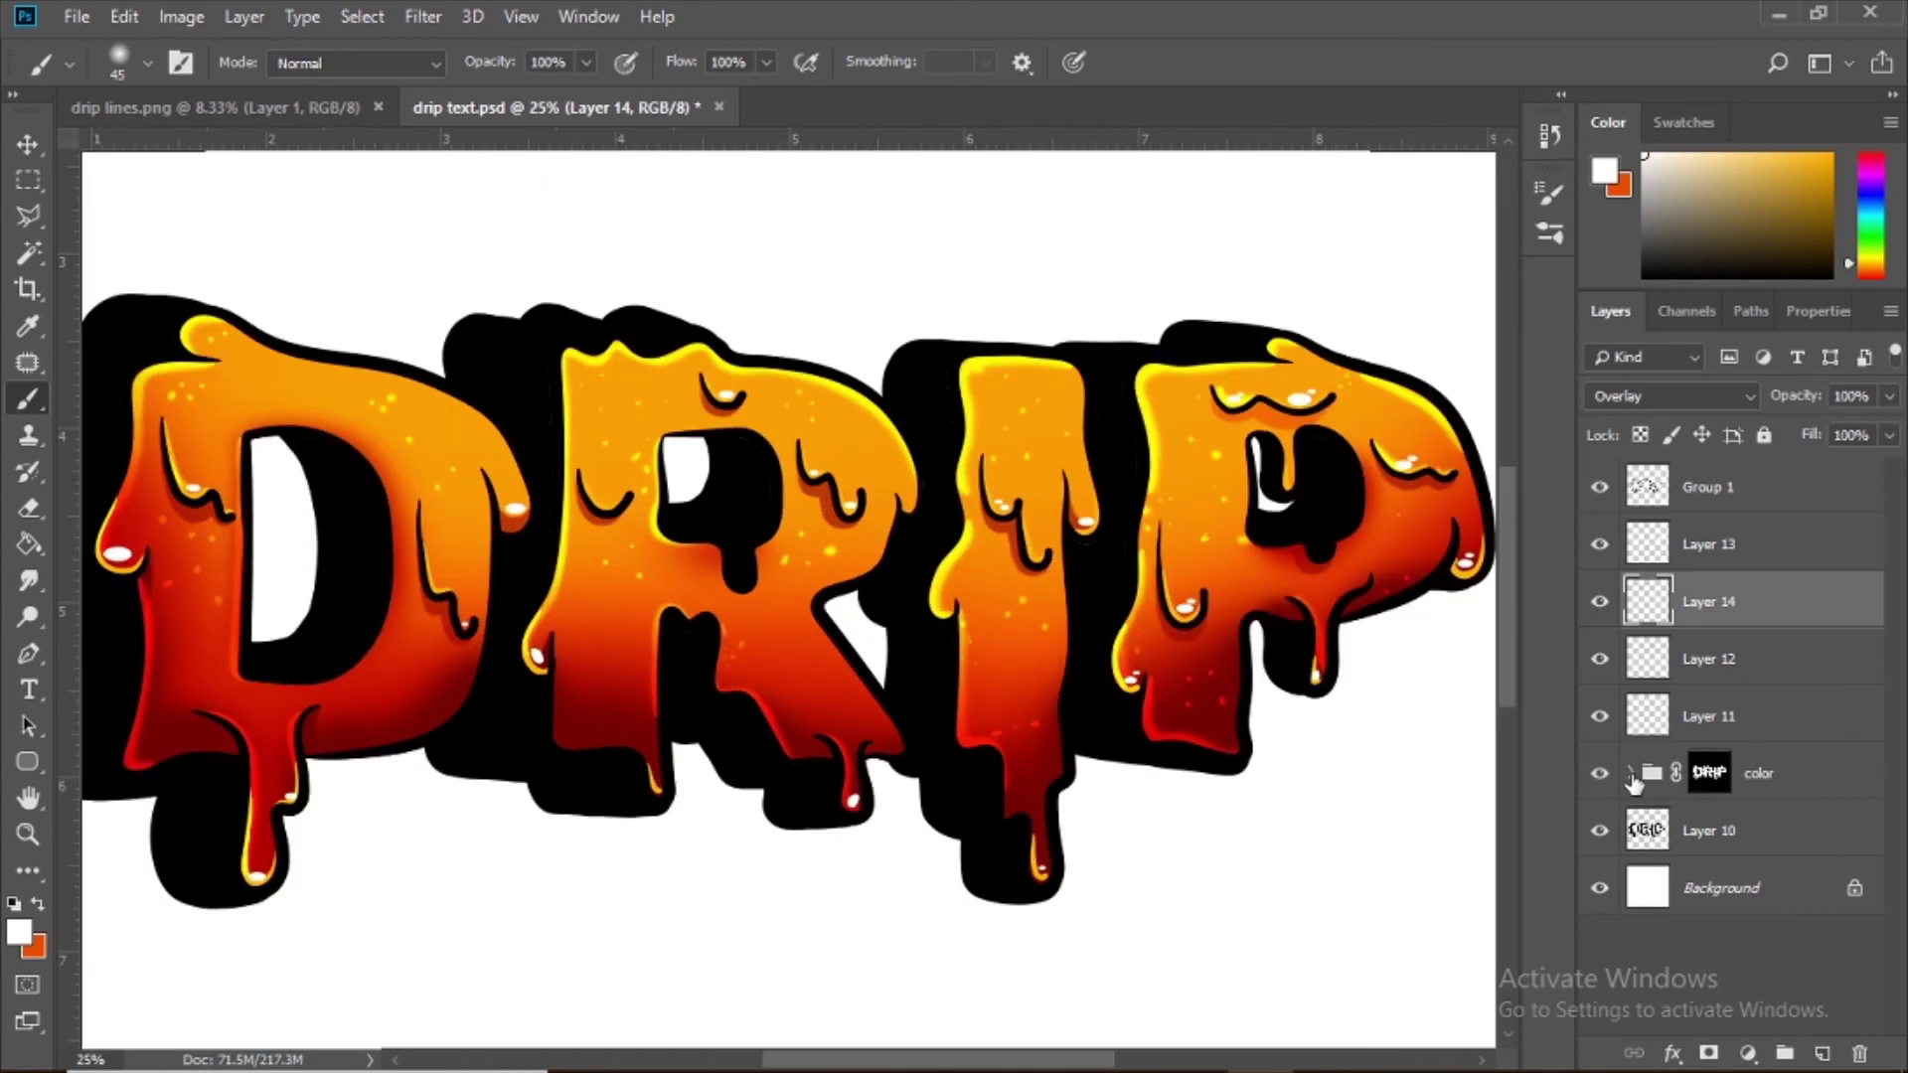
{"action": "left_click", "coordinate": [1631, 774]}
{"action": "left_click", "coordinate": [1726, 884]}
{"action": "left_click", "coordinate": [1821, 1054]}
{"action": "left_click_drag", "start_coordinate": [1764, 894], "coordinate": [1749, 810]}
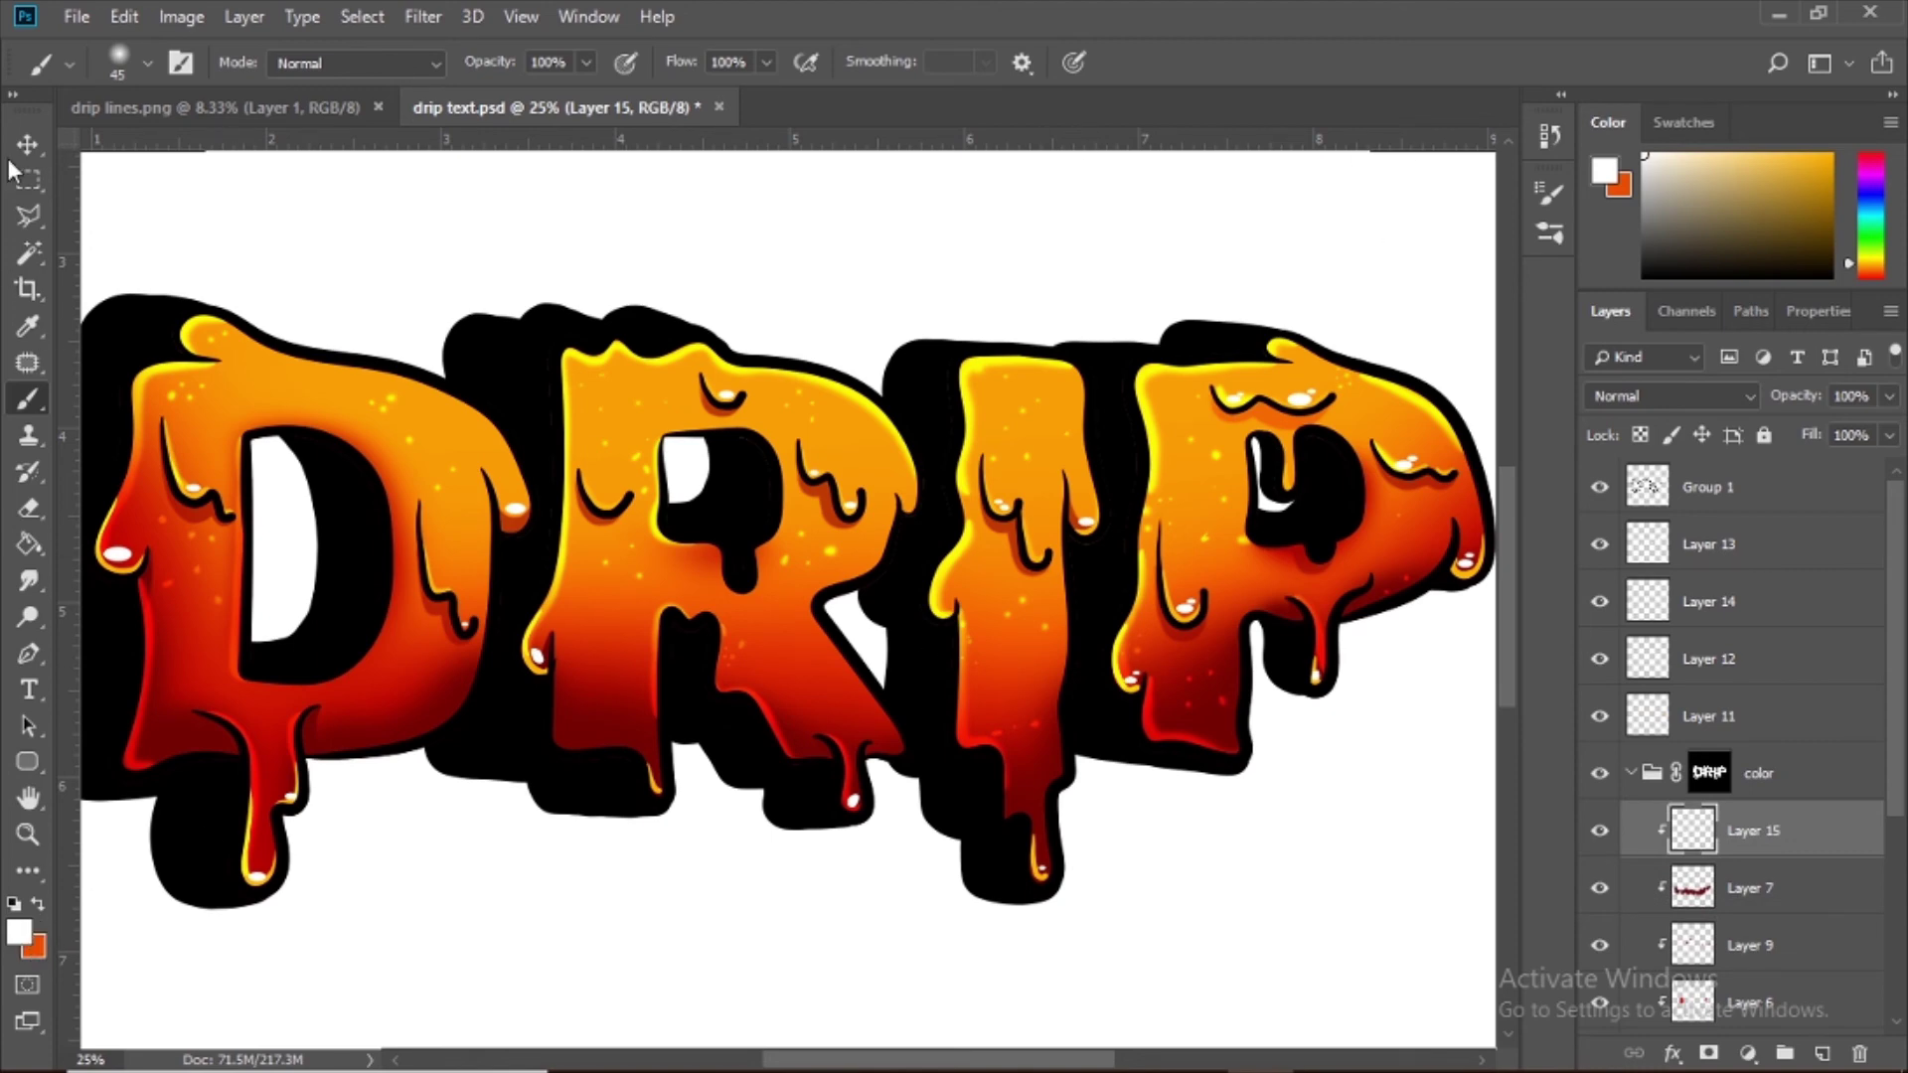
Step: Dab small white specks across the D, R, I and P on the new clipped layer with the 45 px brush
{"action": "key", "text": "ctrl+plus"}
{"action": "scroll", "coordinate": [745, 397], "scroll_direction": "up", "scroll_amount": 2}
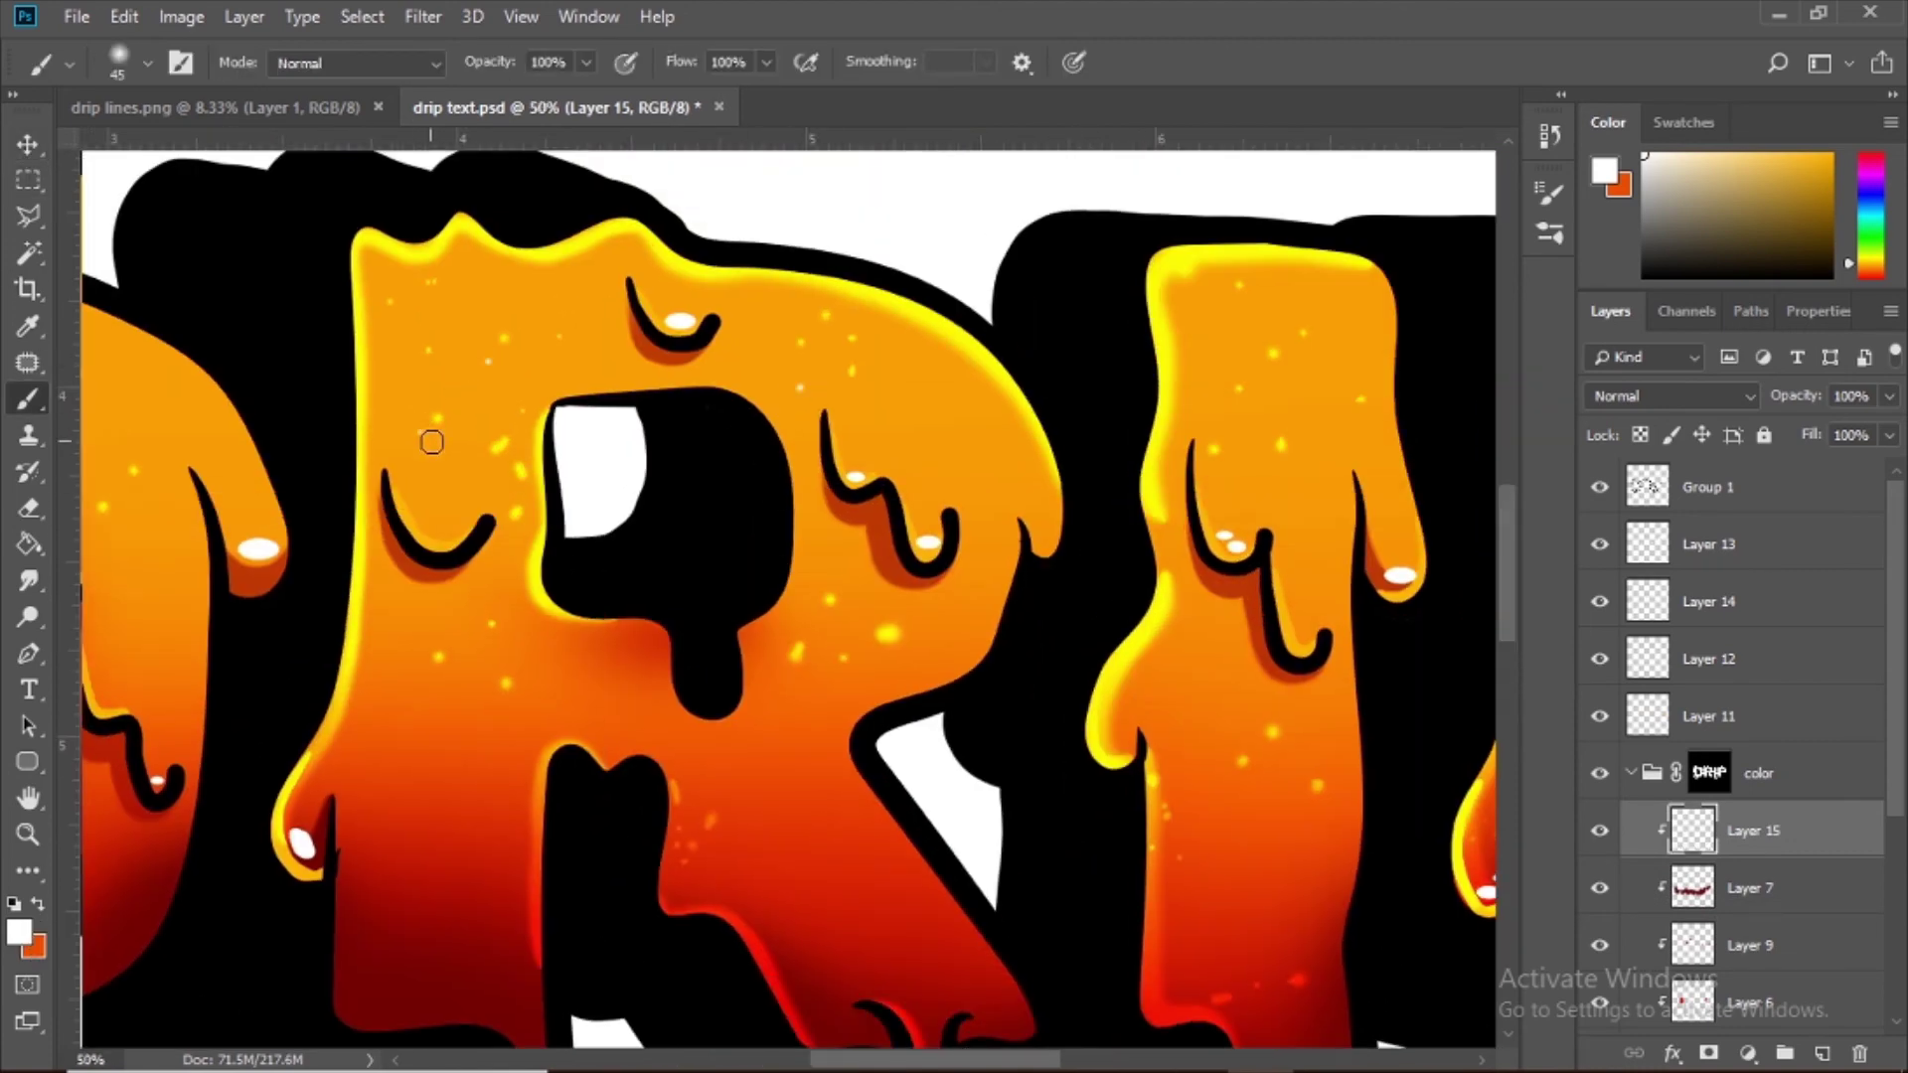
{"action": "left_click_drag", "start_coordinate": [317, 761], "coordinate": [982, 600]}
{"action": "left_click_drag", "start_coordinate": [708, 710], "coordinate": [784, 779]}
{"action": "left_click_drag", "start_coordinate": [712, 388], "coordinate": [477, 392]}
{"action": "left_click_drag", "start_coordinate": [937, 544], "coordinate": [546, 463]}
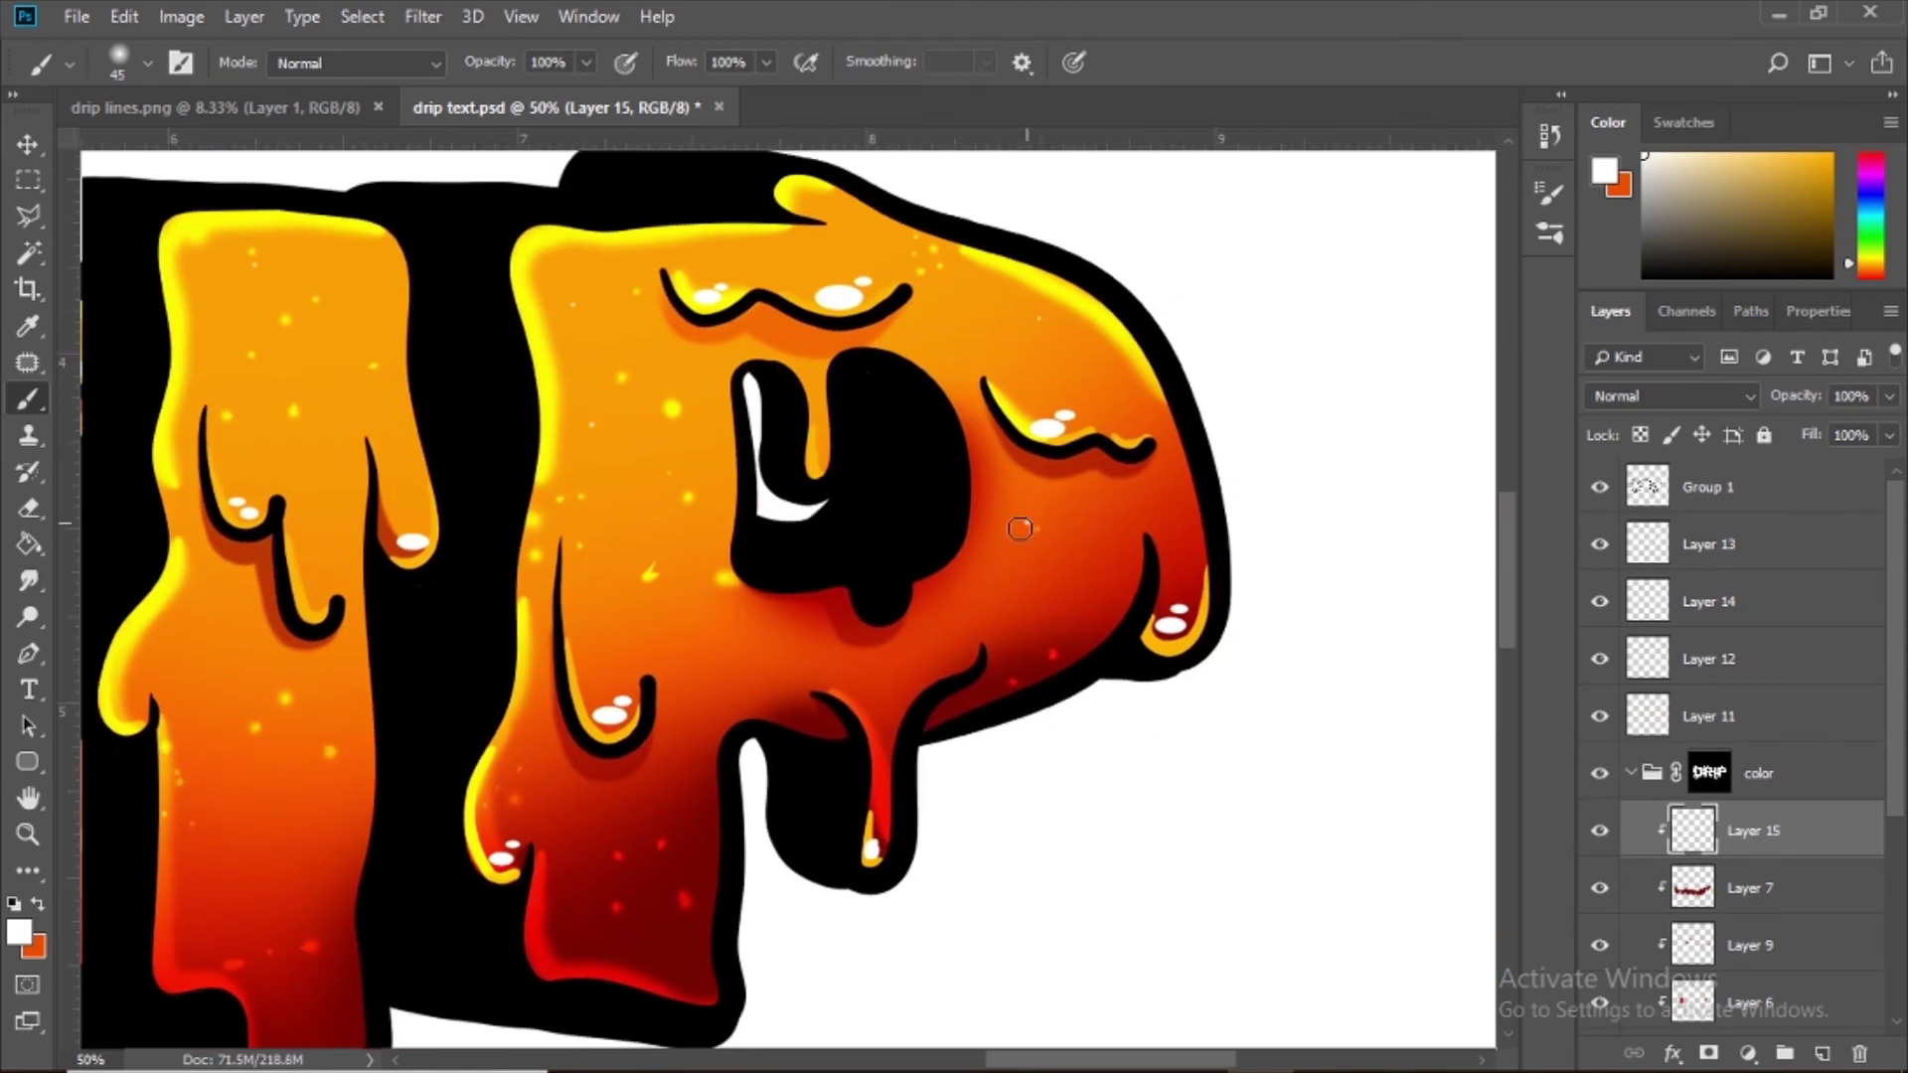
Step: Collapse the color group and duplicate the Background layer
{"action": "key", "text": "ctrl+minus"}
{"action": "key", "text": "ctrl+minus"}
{"action": "key", "text": "ctrl+minus"}
{"action": "key", "text": "ctrl+minus"}
{"action": "key", "text": "ctrl+plus"}
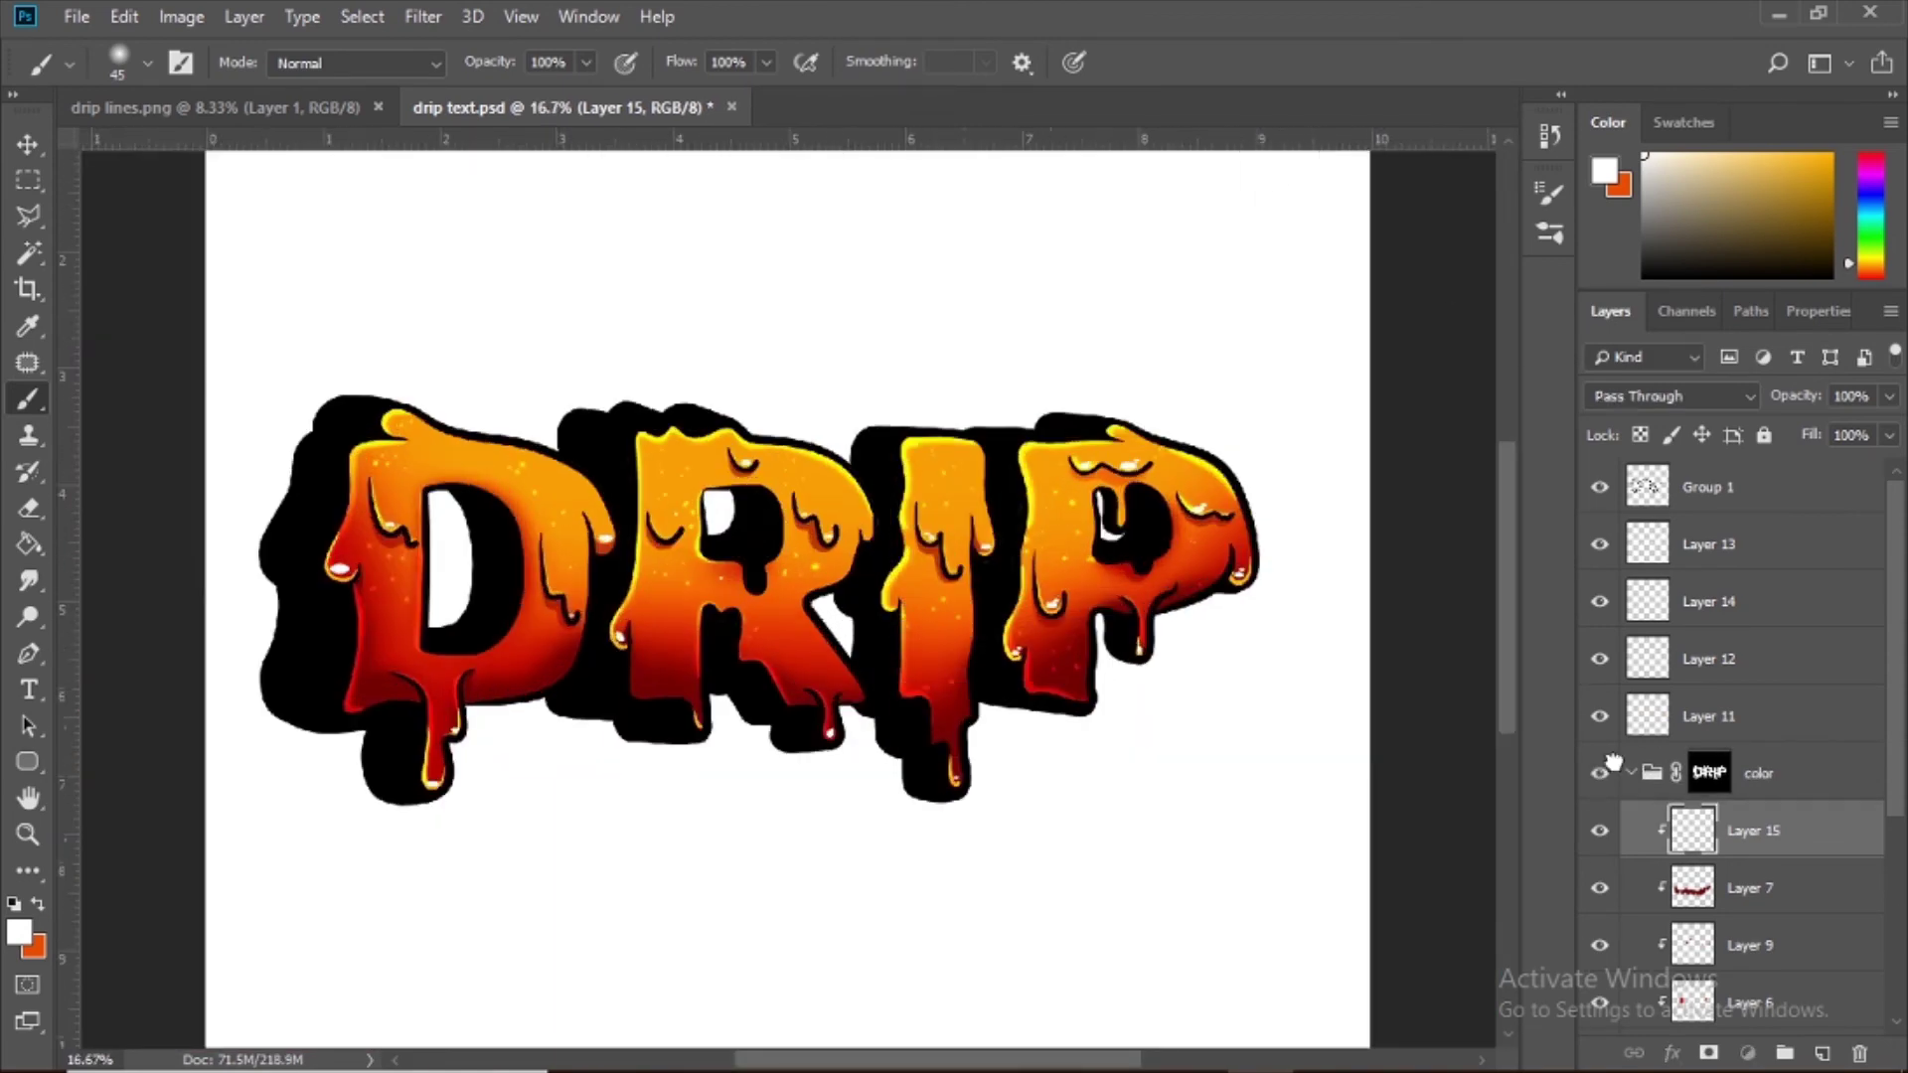
{"action": "left_click", "coordinate": [1631, 773]}
{"action": "left_click", "coordinate": [1725, 900]}
{"action": "key", "text": "ctrl+j"}
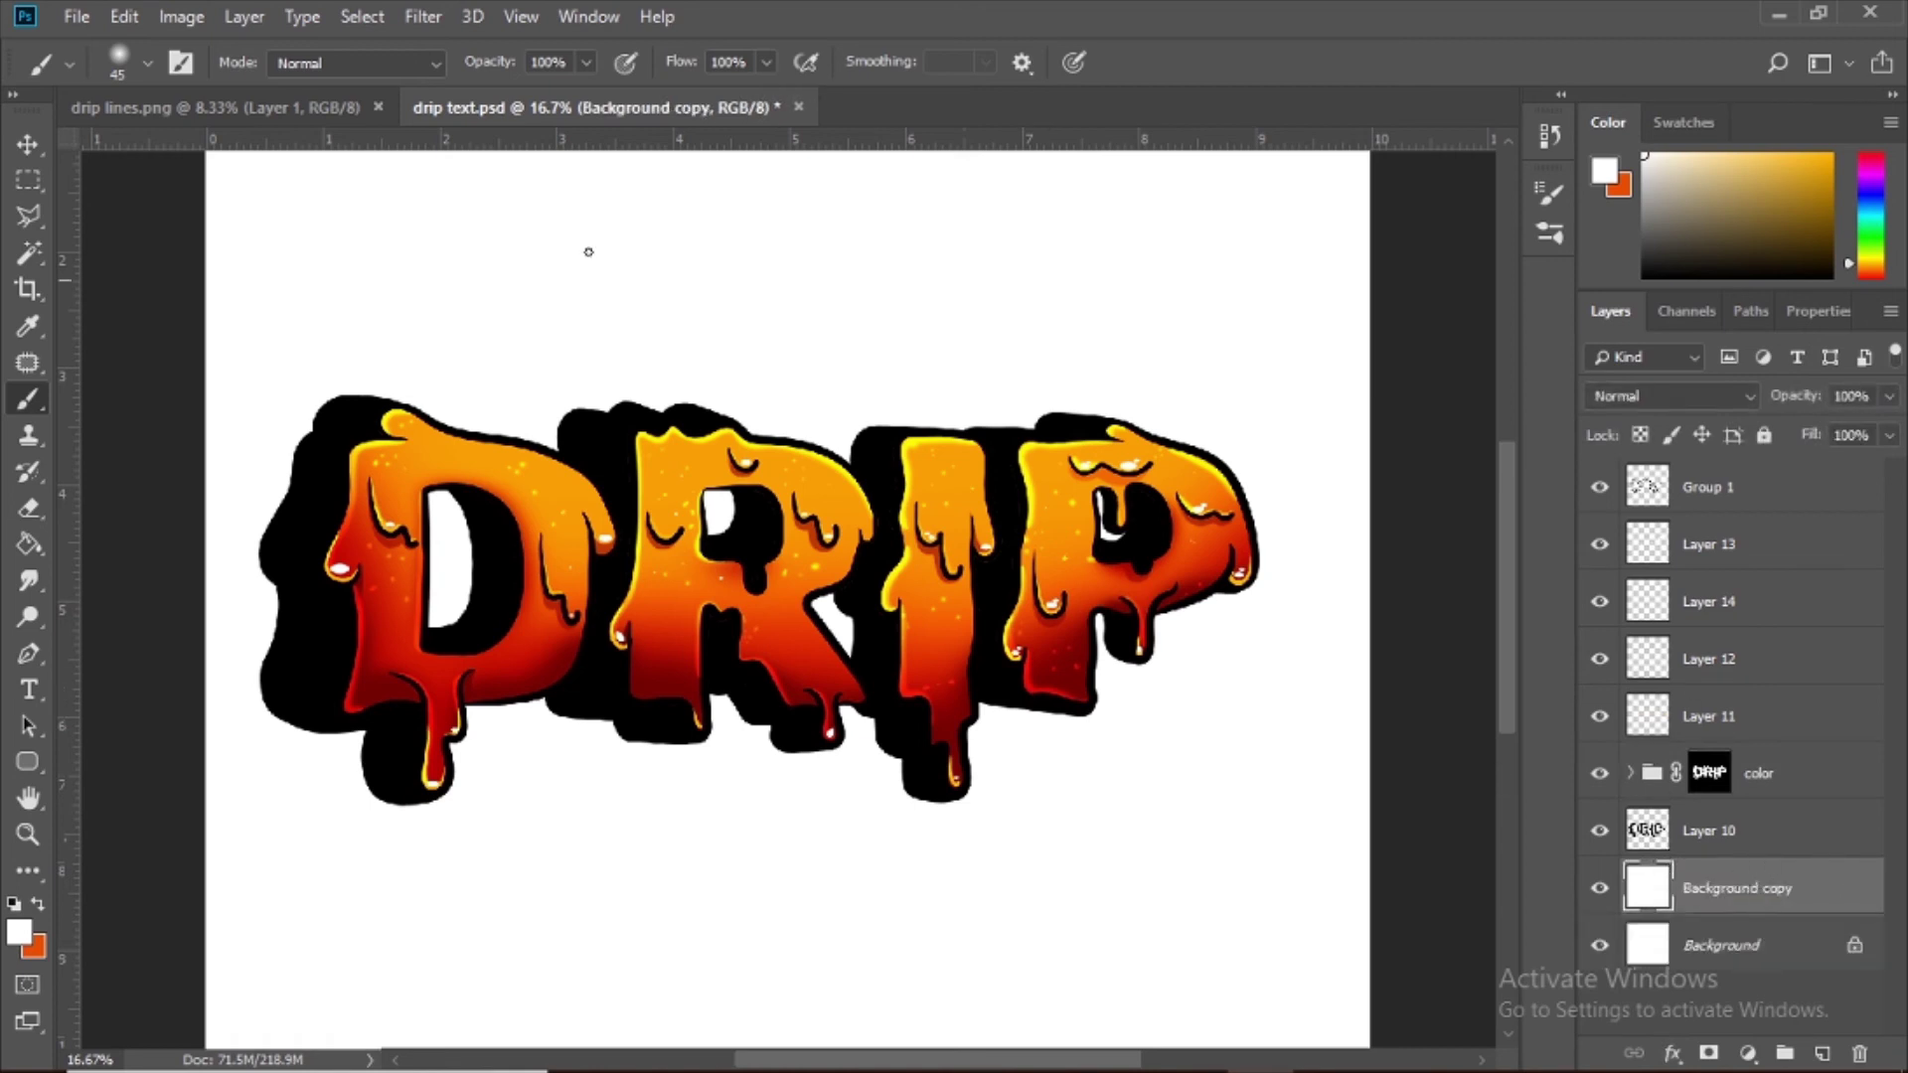
Step: Enable a Gradient Overlay in the layer style of the Background copy
{"action": "right_click", "coordinate": [1792, 905]}
{"action": "left_click", "coordinate": [1521, 35]}
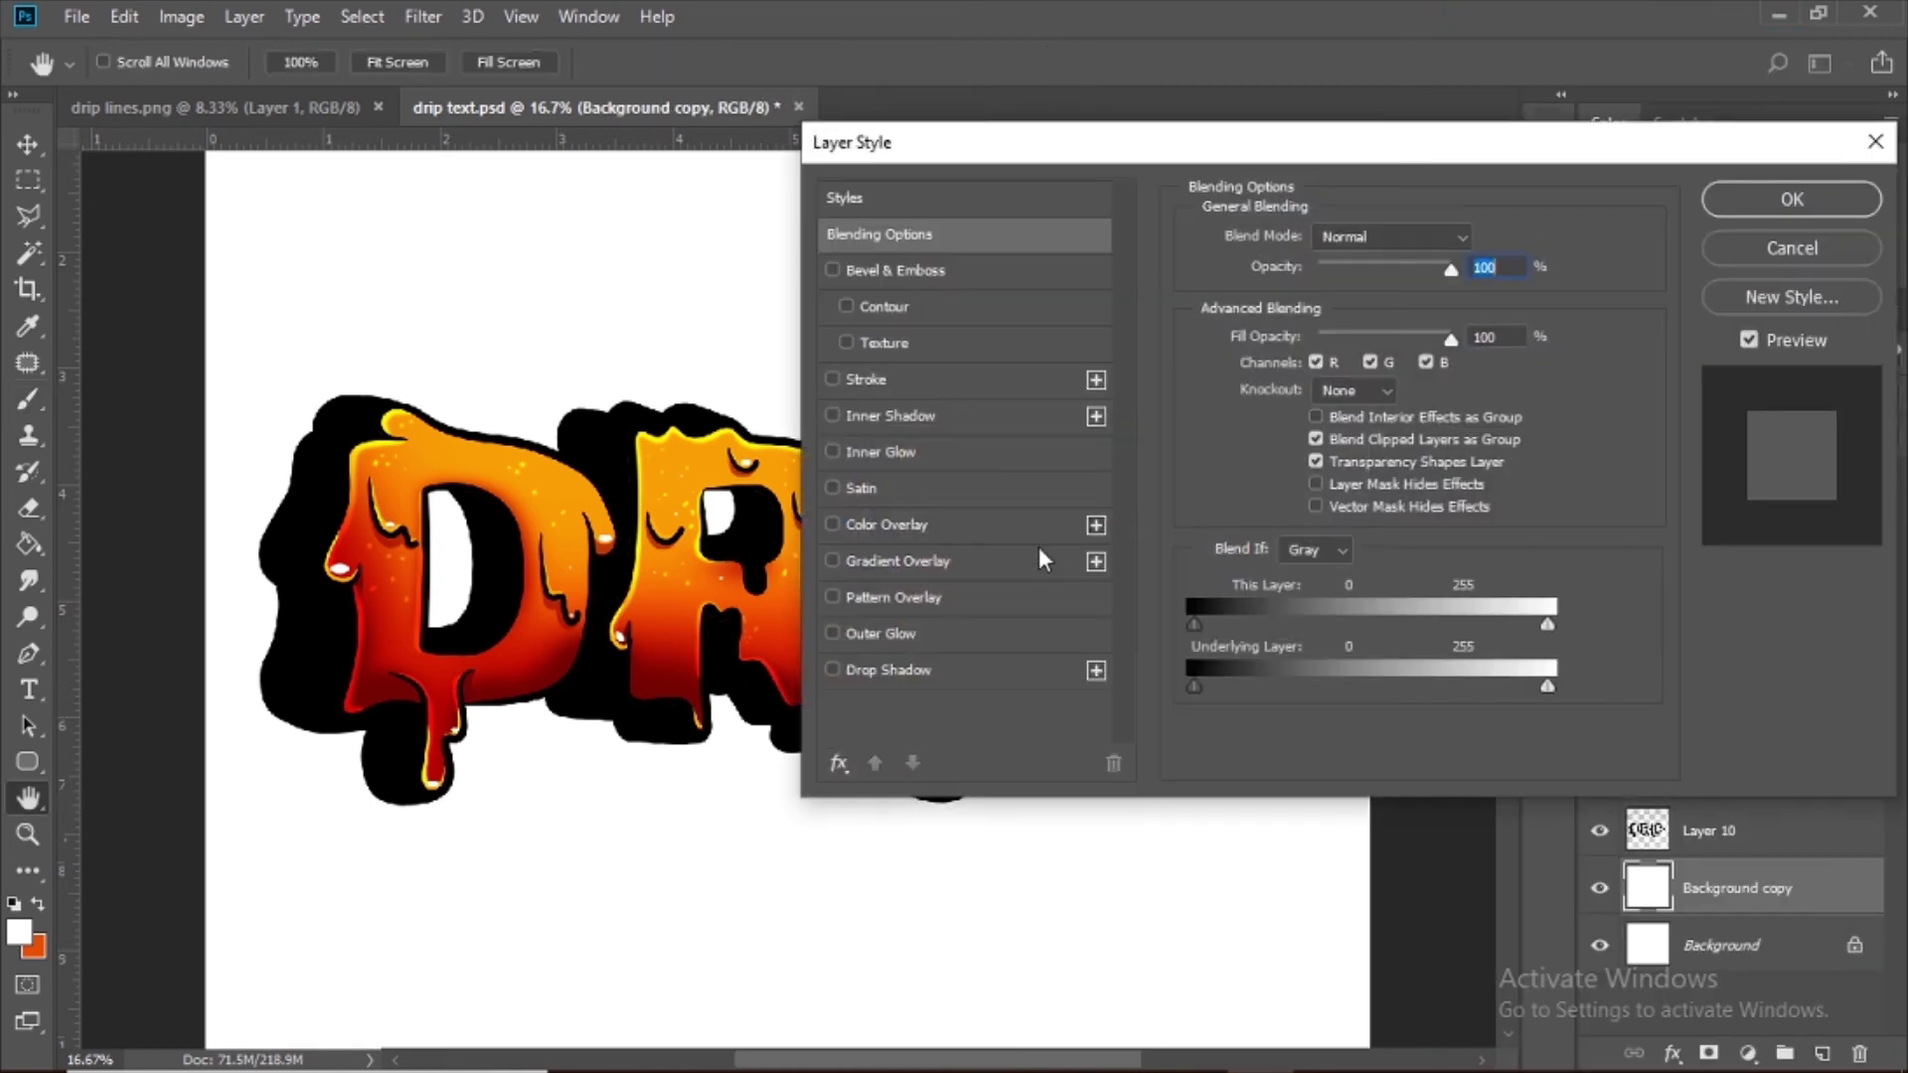
{"action": "left_click", "coordinate": [834, 560]}
{"action": "left_click", "coordinate": [1392, 237]}
{"action": "left_click", "coordinate": [958, 567]}
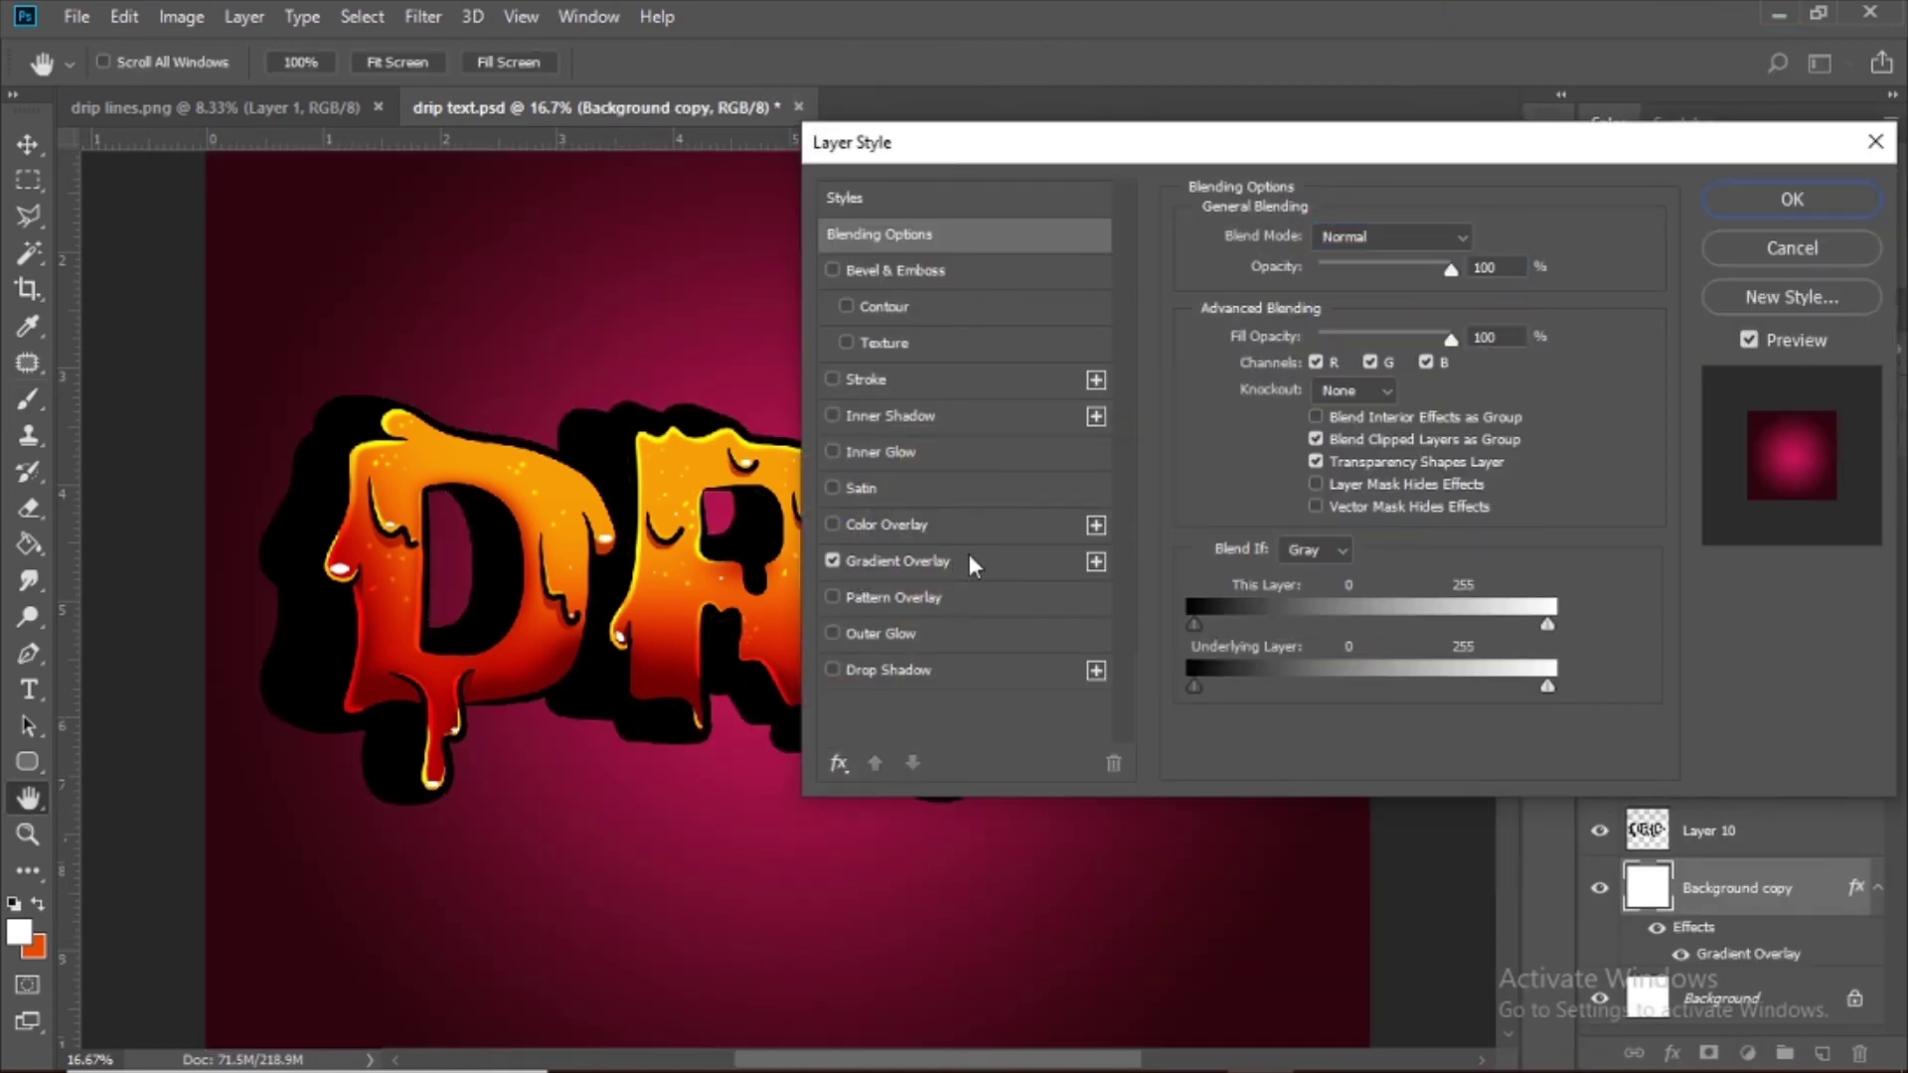
Step: Set the outer color stop of the overlay gradient to the red-orange ff3c00
{"action": "left_click", "coordinate": [958, 567]}
{"action": "left_click", "coordinate": [1356, 303]}
{"action": "left_click", "coordinate": [1289, 563]}
{"action": "left_click", "coordinate": [1394, 682]}
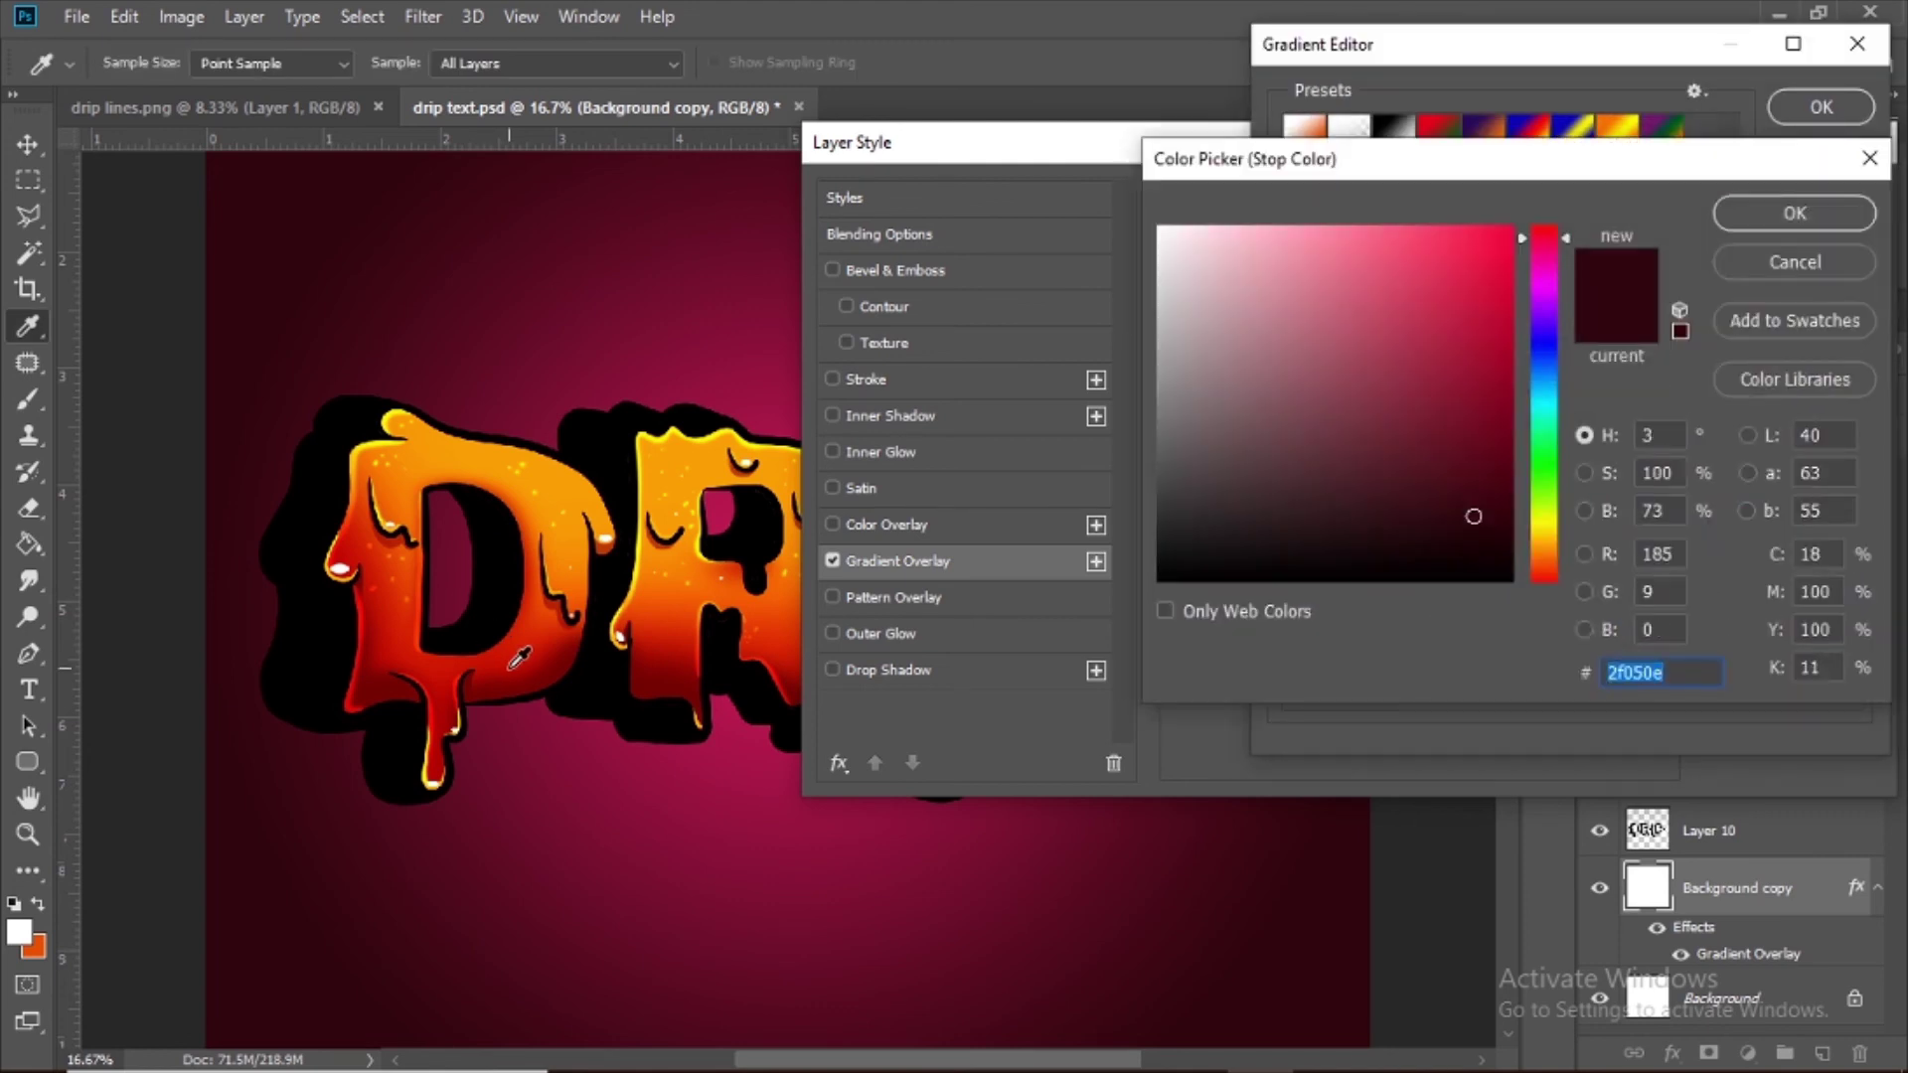
{"action": "left_click", "coordinate": [509, 672]}
{"action": "left_click_drag", "start_coordinate": [1521, 579], "coordinate": [1525, 283]}
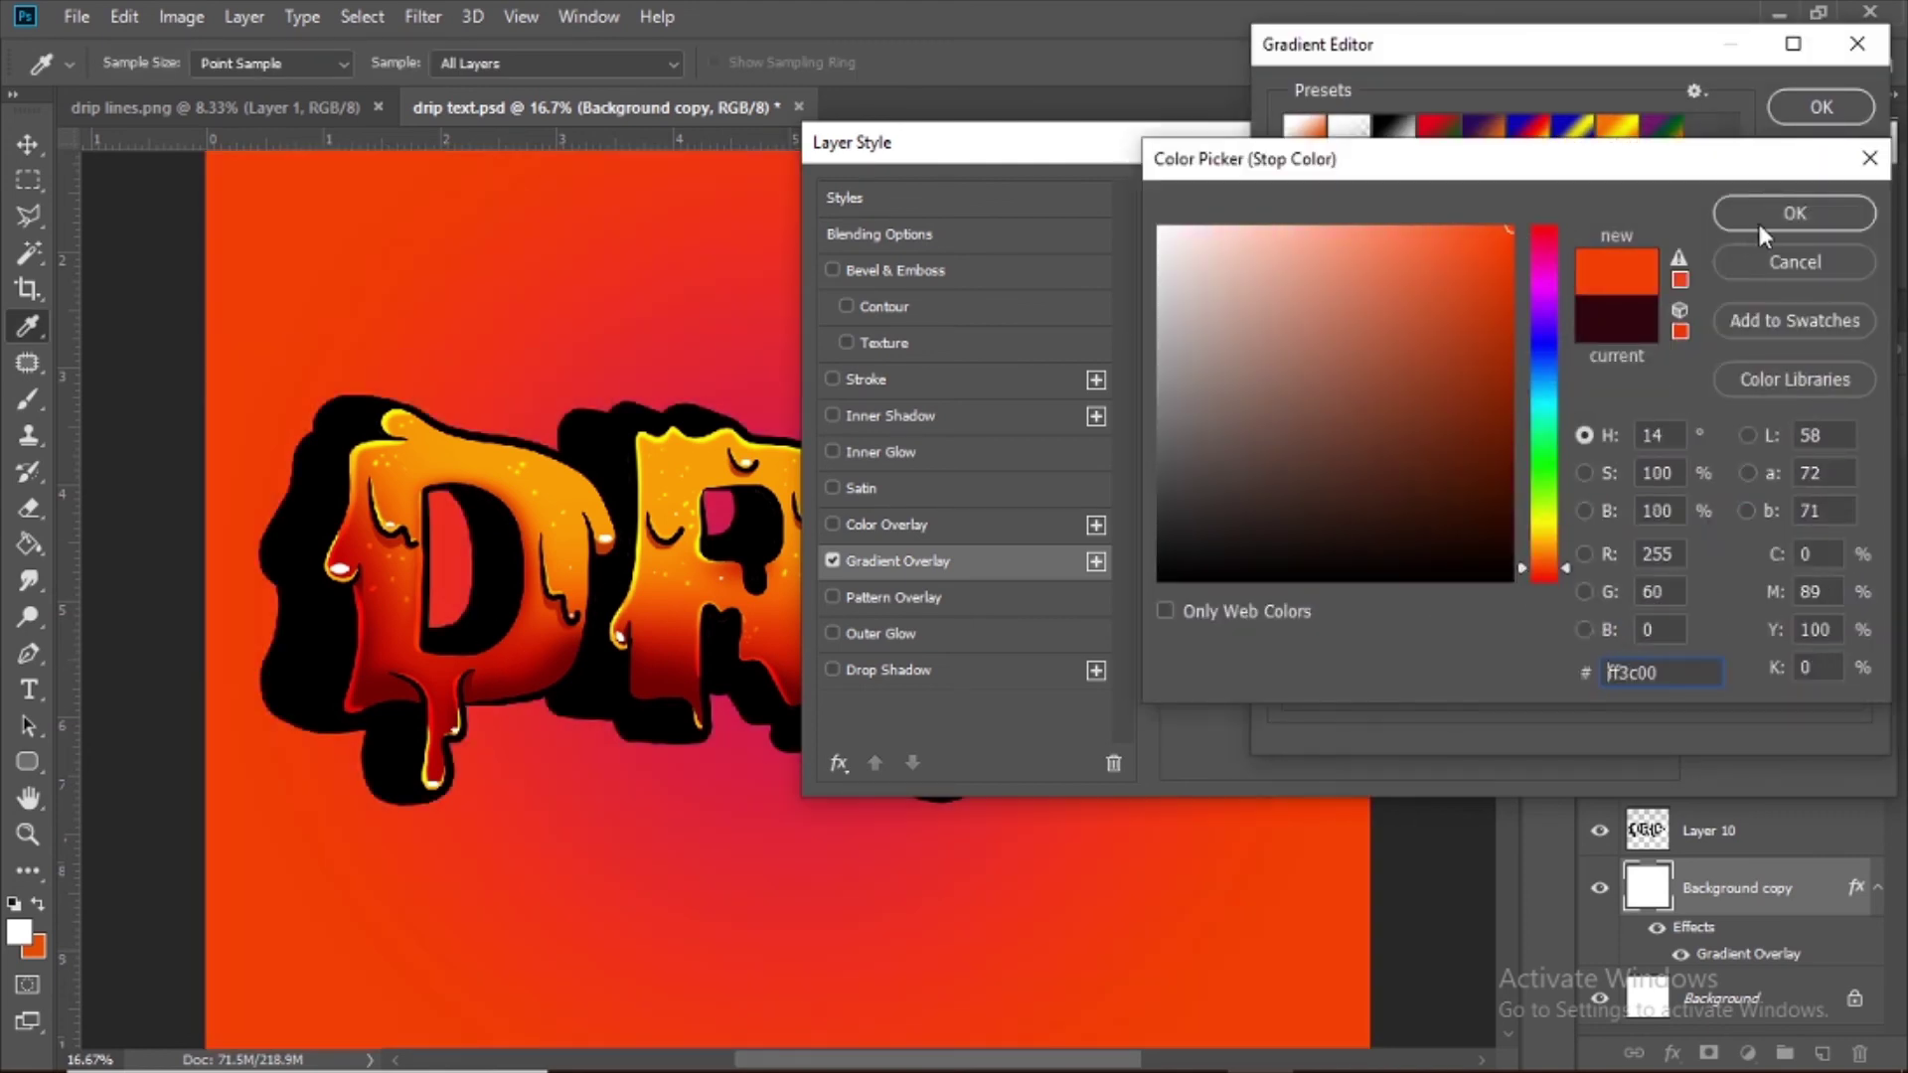
{"action": "left_click", "coordinate": [1795, 213]}
Step: Set the gradient's other stop to yellow-orange, apply the radial Gradient Overlay and collapse the layer's effects list
{"action": "left_click", "coordinate": [1845, 562]}
{"action": "left_click", "coordinate": [1412, 678]}
{"action": "left_click_drag", "start_coordinate": [1543, 522], "coordinate": [1542, 544]}
{"action": "left_click", "coordinate": [1795, 213]}
{"action": "left_click", "coordinate": [1820, 106]}
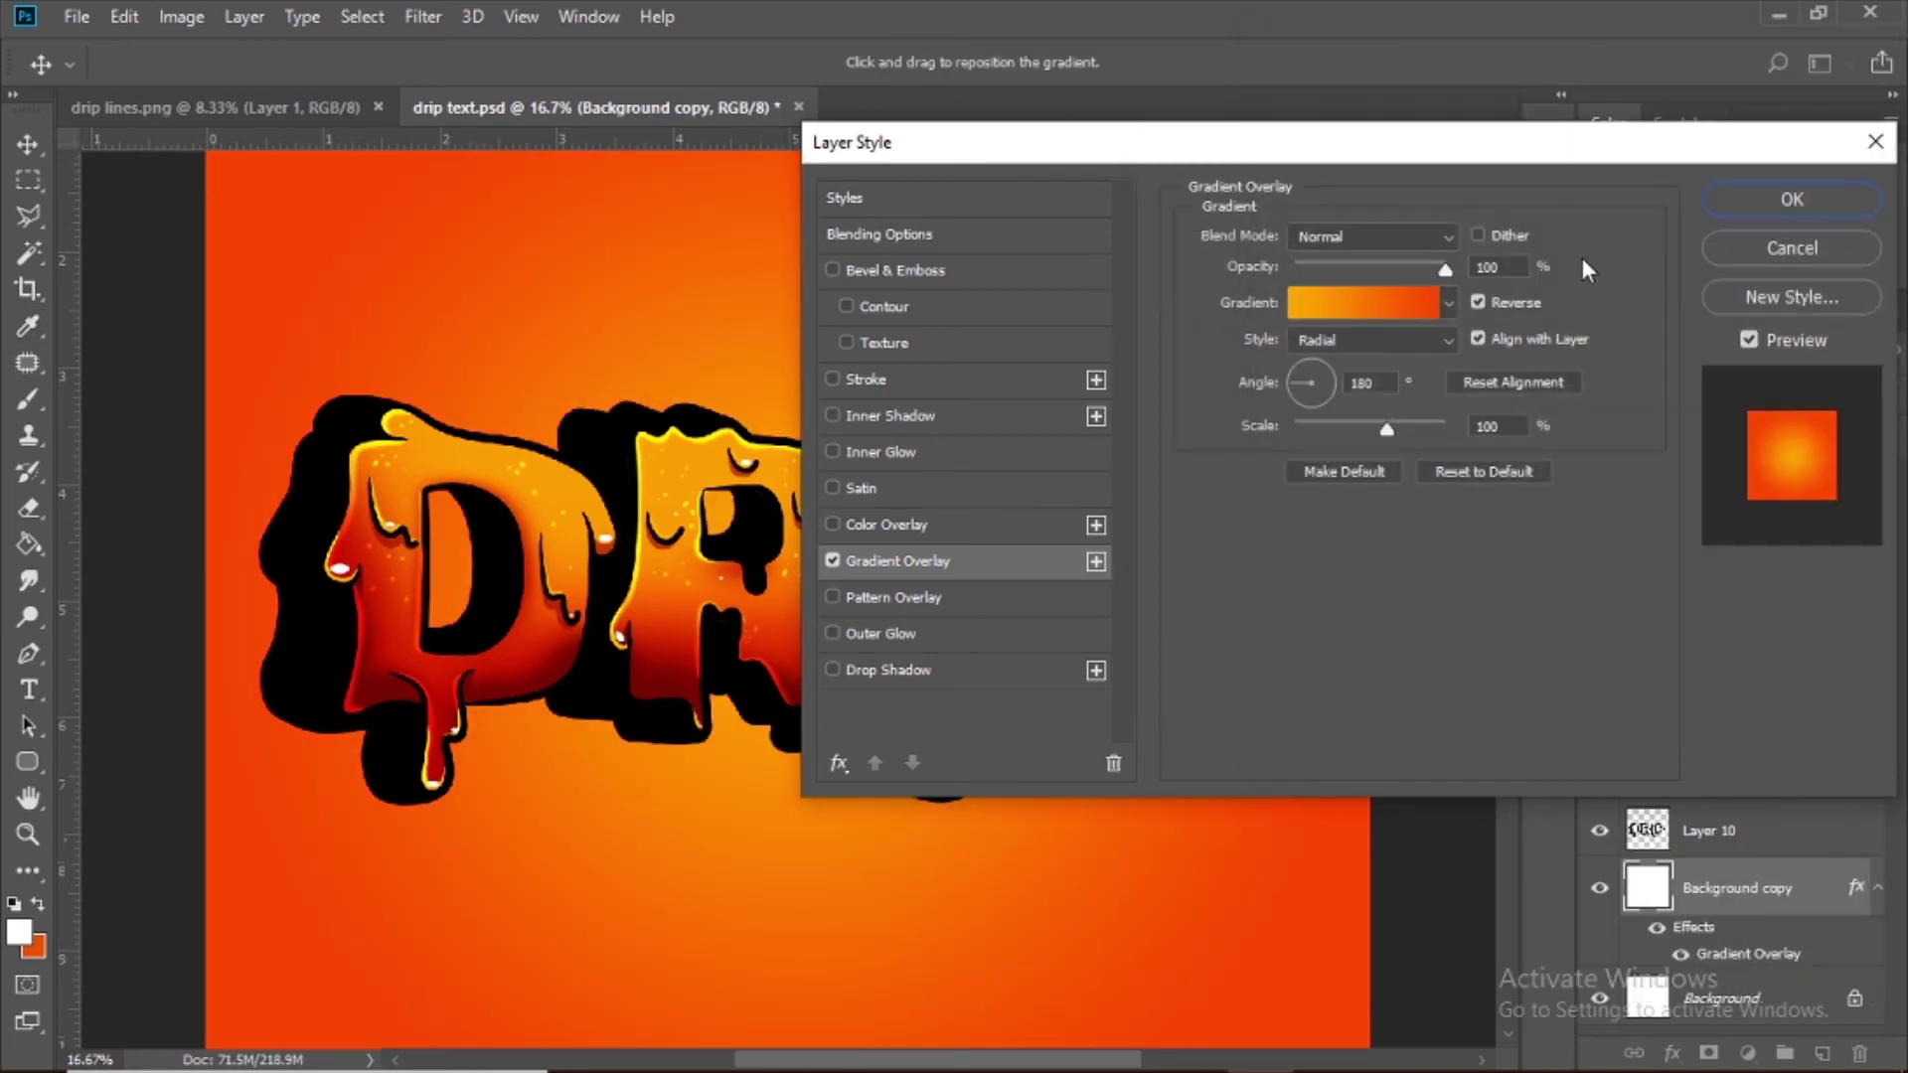
{"action": "key", "text": "Return"}
{"action": "key", "text": "ctrl+minus"}
{"action": "key", "text": "ctrl+minus"}
{"action": "left_click", "coordinate": [1876, 889]}
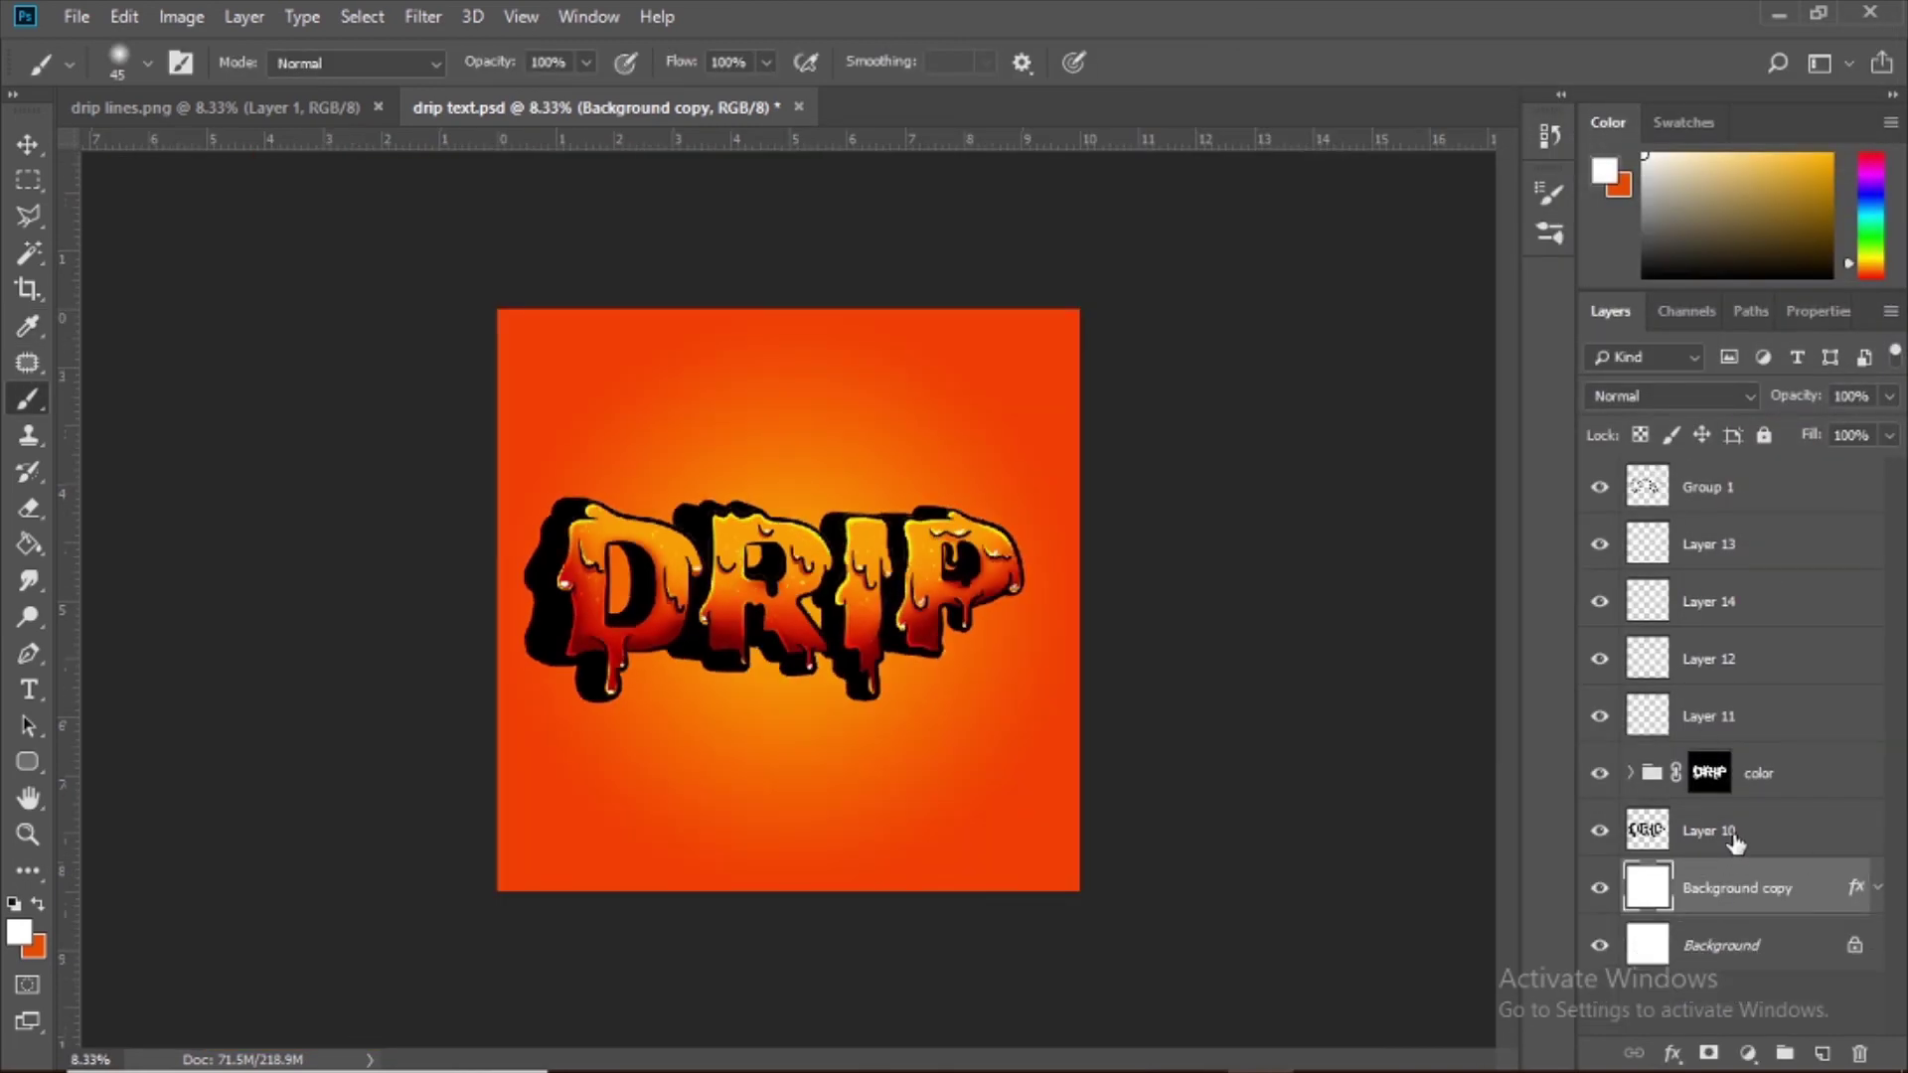
Step: Group all artwork layers from Layer 10 up to Group 1 and name the group art
{"action": "left_click", "coordinate": [1731, 833]}
{"action": "left_click", "coordinate": [1737, 775], "text": "ctrl"}
{"action": "left_click", "coordinate": [1739, 717], "text": "ctrl"}
{"action": "left_click", "coordinate": [1739, 659], "text": "ctrl"}
{"action": "left_click", "coordinate": [1737, 601], "text": "ctrl"}
{"action": "left_click", "coordinate": [1739, 544], "text": "ctrl"}
{"action": "left_click", "coordinate": [1744, 503], "text": "shift"}
{"action": "key", "text": "ctrl+g"}
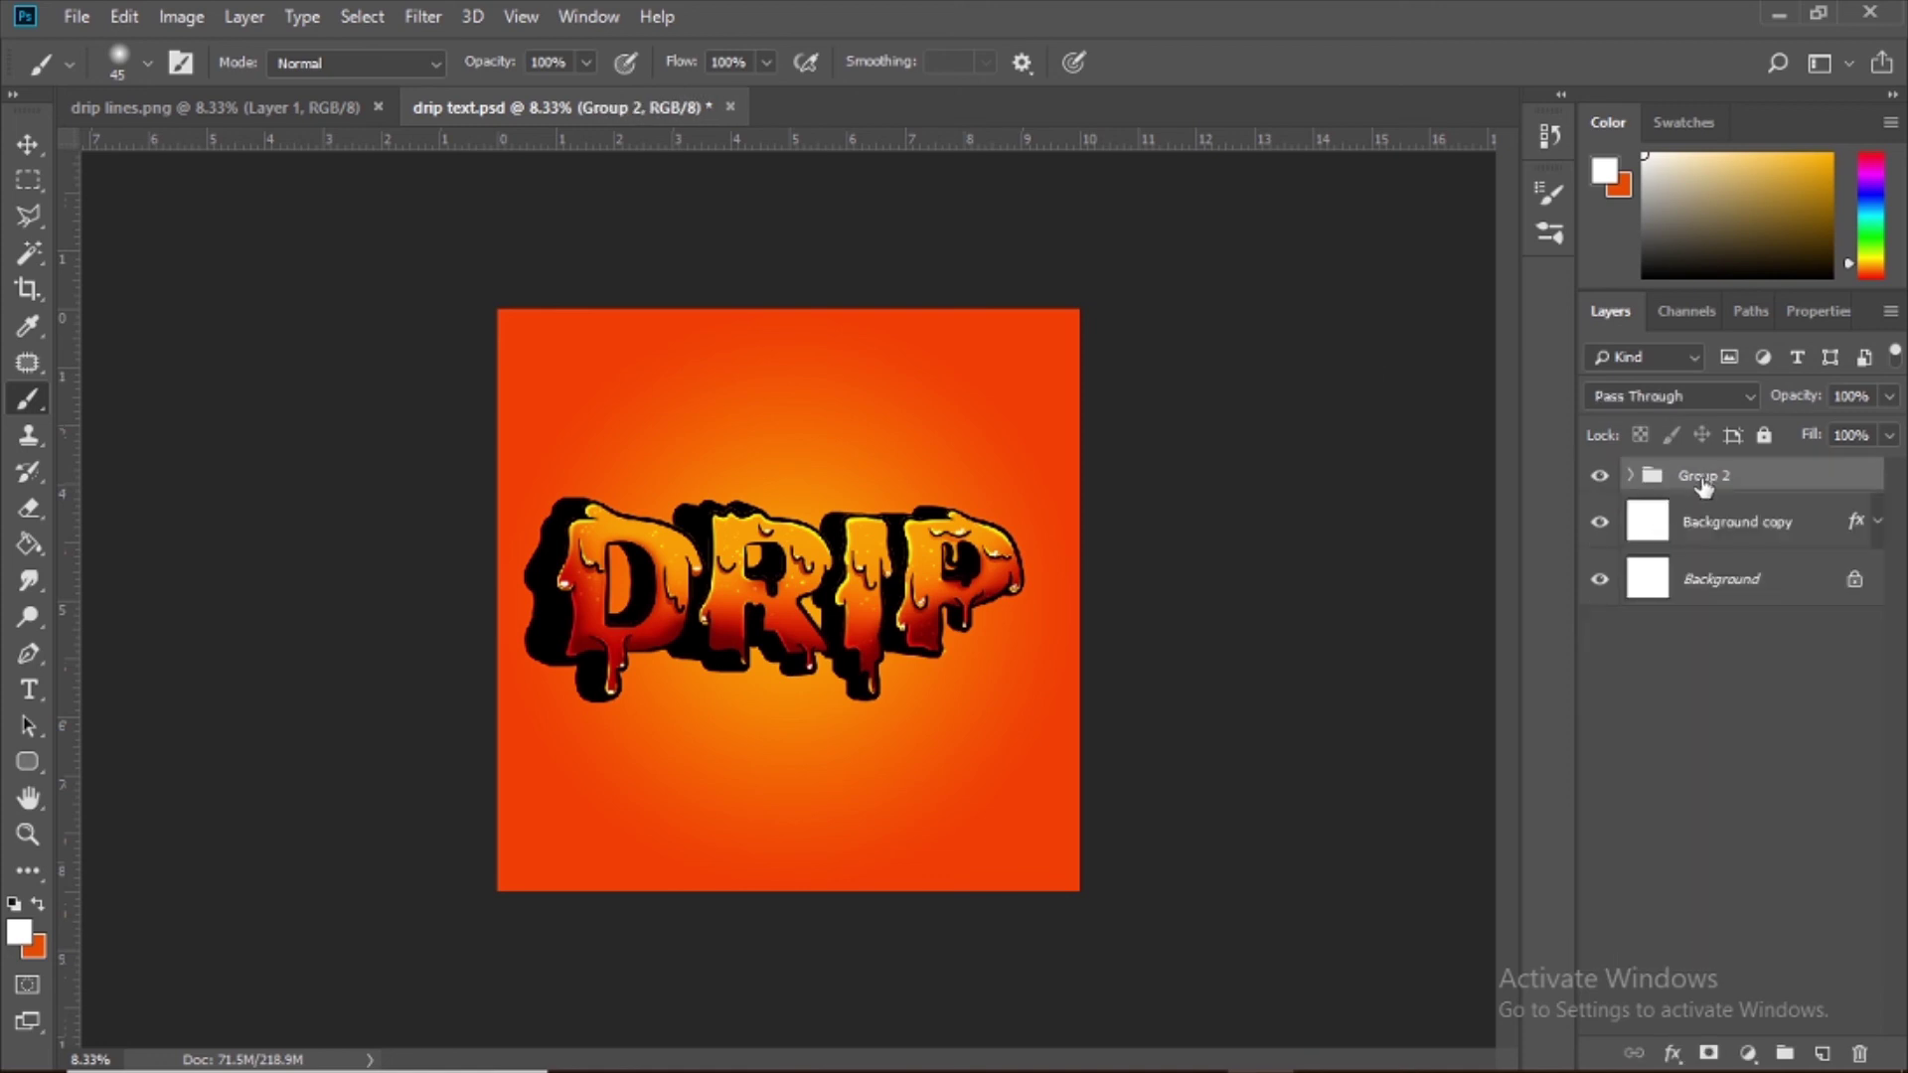
{"action": "type", "text": "art"}
{"action": "key", "text": "Return"}
Step: Draw a flat black ellipse about 3471 by 143 px below the DRIP lettering
{"action": "key", "text": "ctrl+plus"}
{"action": "left_click", "coordinate": [39, 767]}
{"action": "left_click", "coordinate": [111, 813]}
{"action": "left_click_drag", "start_coordinate": [399, 837], "coordinate": [1007, 862]}
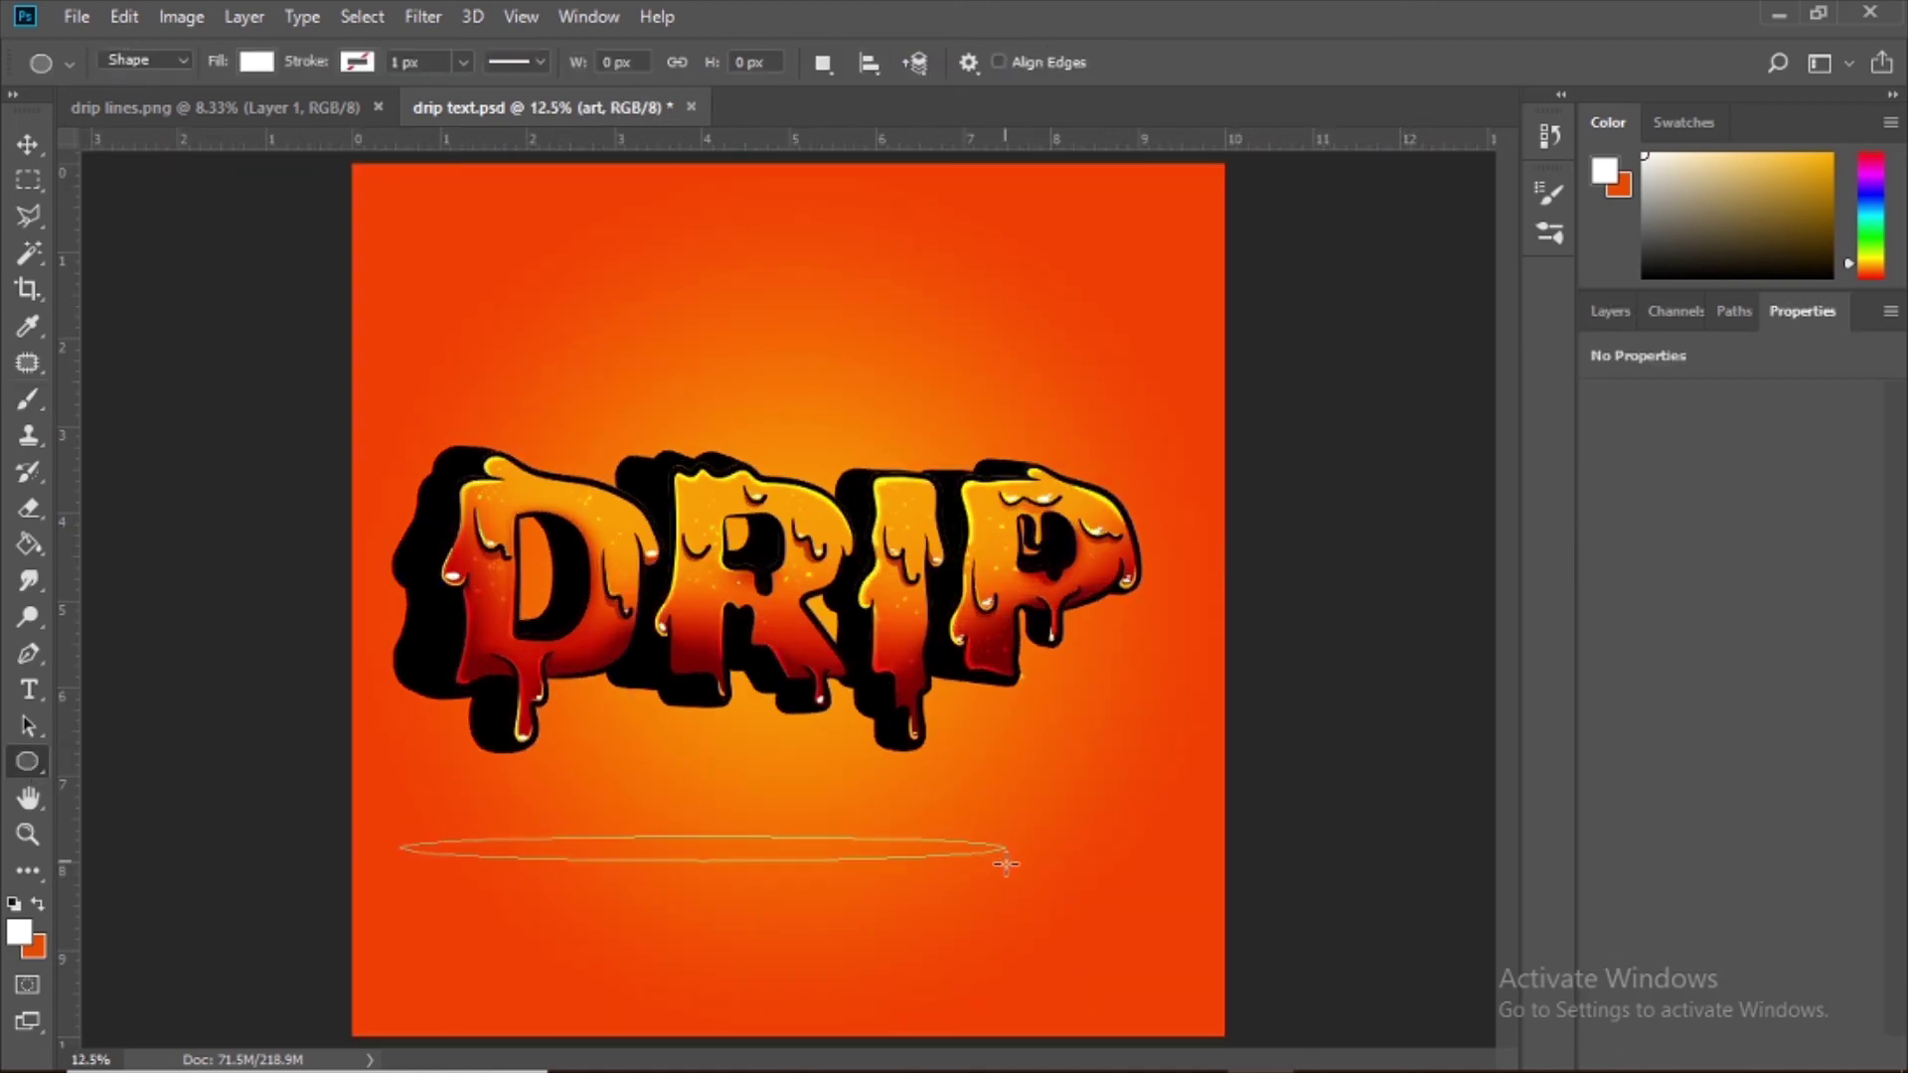
{"action": "left_click", "coordinate": [1607, 530]}
{"action": "left_click", "coordinate": [1601, 670]}
Step: Rasterize the ellipse layer and move the ellipse so it sits centered under the lettering
{"action": "left_click", "coordinate": [28, 145]}
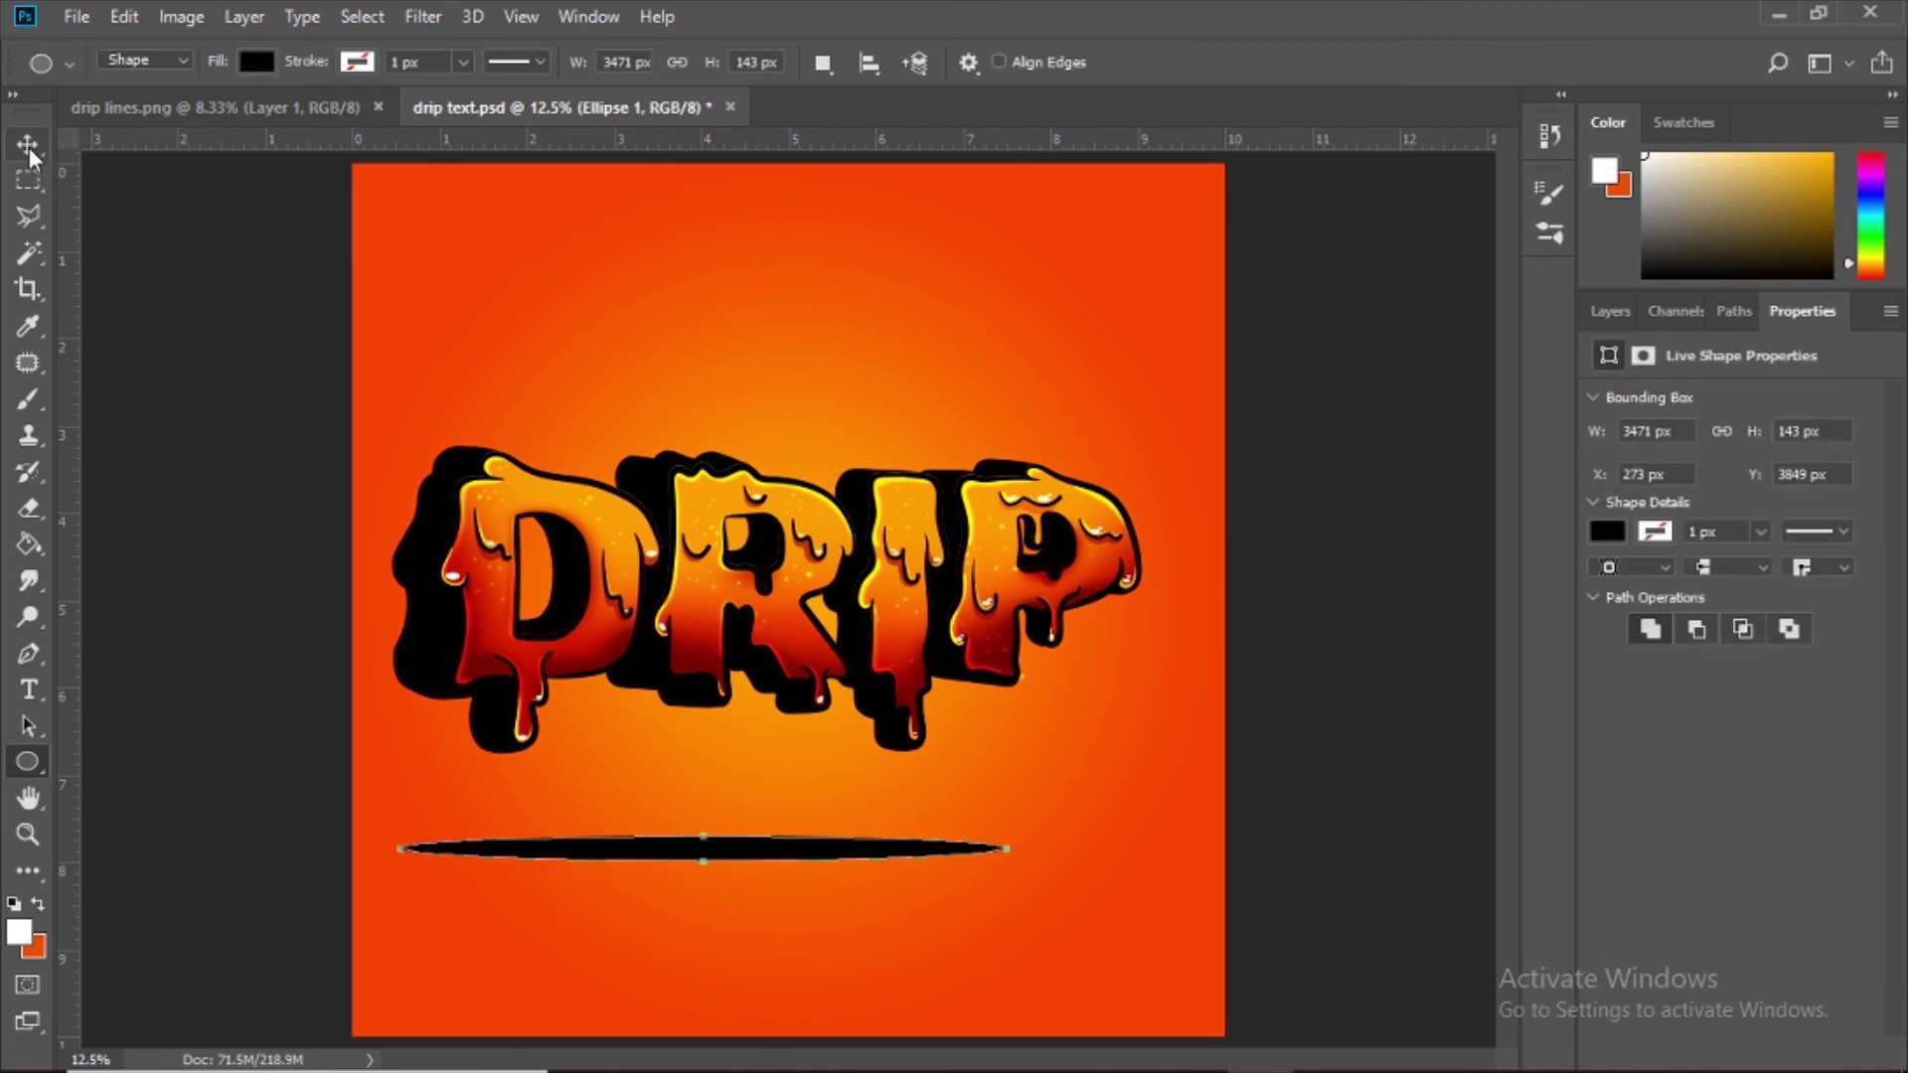
{"action": "key", "text": "b"}
{"action": "left_click", "coordinate": [1610, 312]}
{"action": "right_click", "coordinate": [1769, 495]}
{"action": "left_click", "coordinate": [1490, 390]}
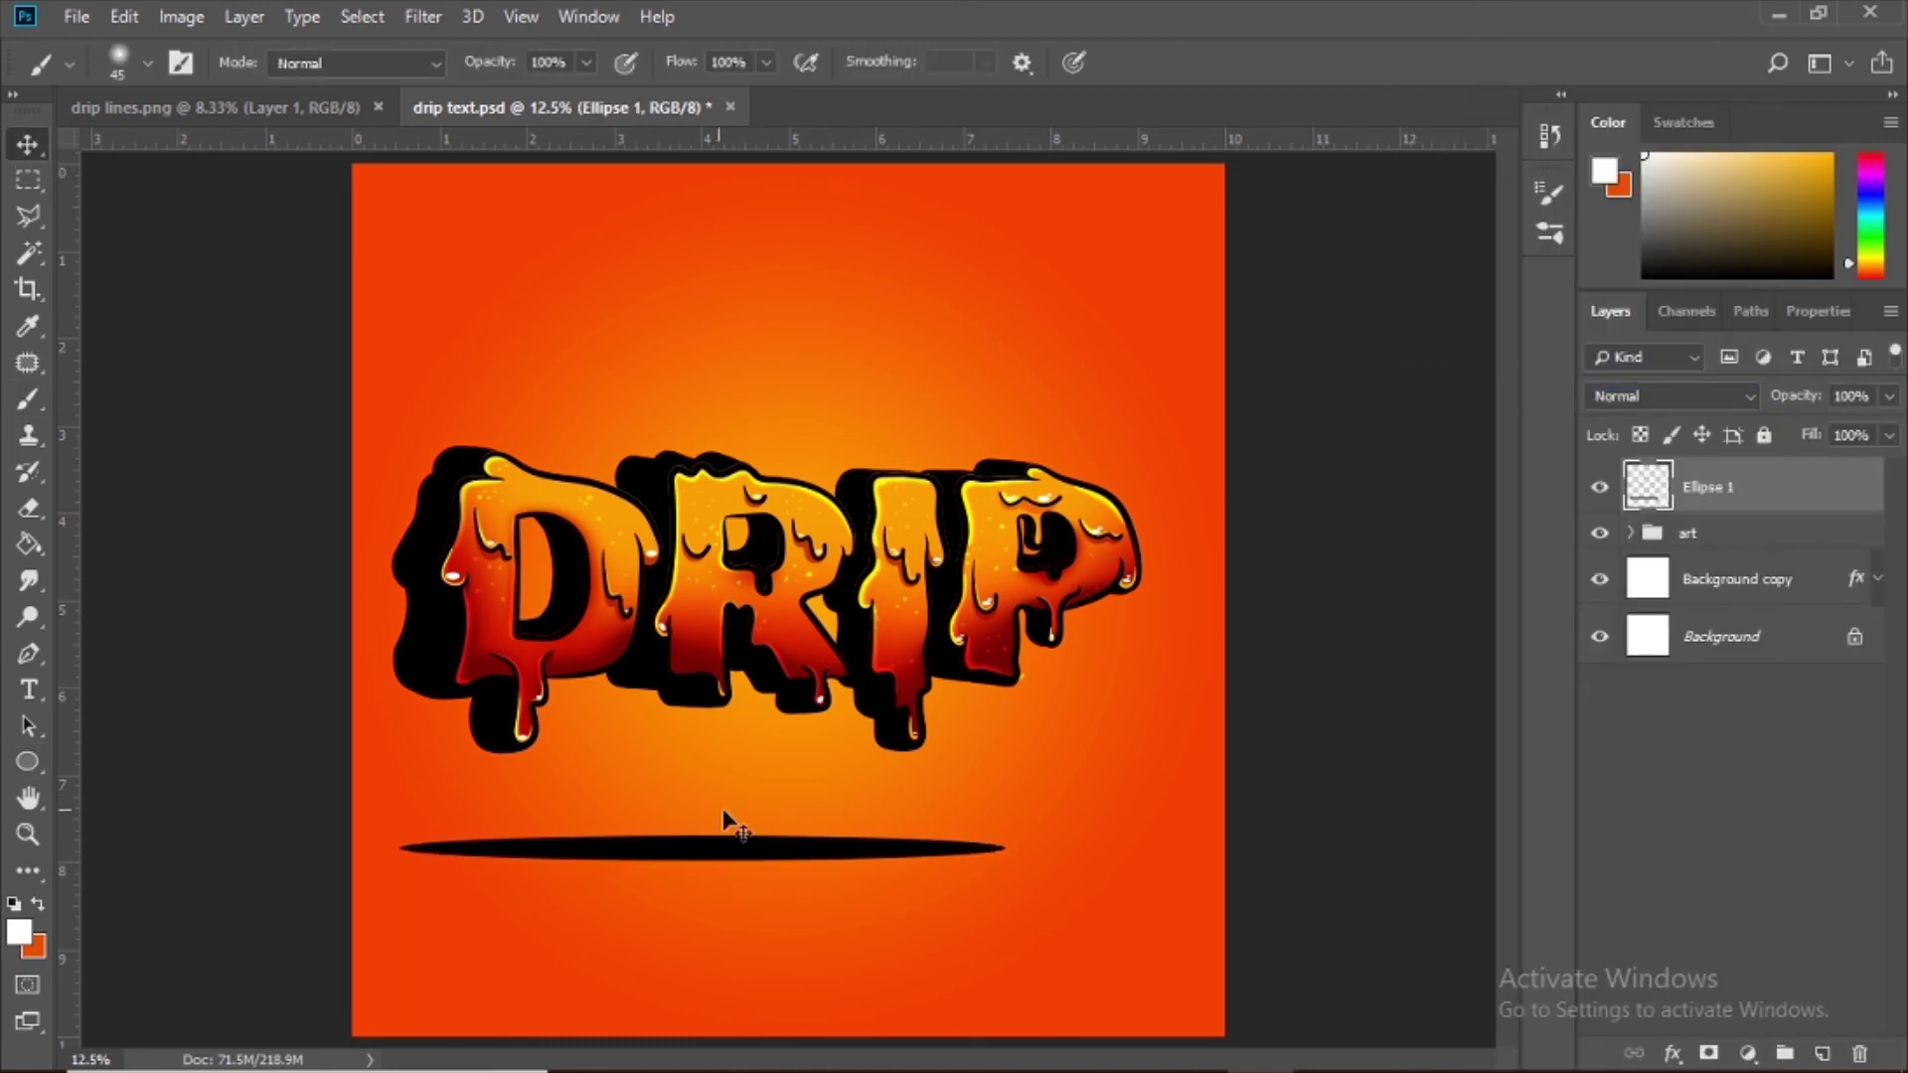
{"action": "key", "text": "v"}
{"action": "left_click_drag", "start_coordinate": [730, 850], "coordinate": [778, 832]}
Step: Apply a horizontal Motion Blur to the ellipse and reposition it slightly higher and further right beneath the lettering
{"action": "left_click", "coordinate": [423, 16]}
{"action": "mouse_move", "coordinate": [596, 333]}
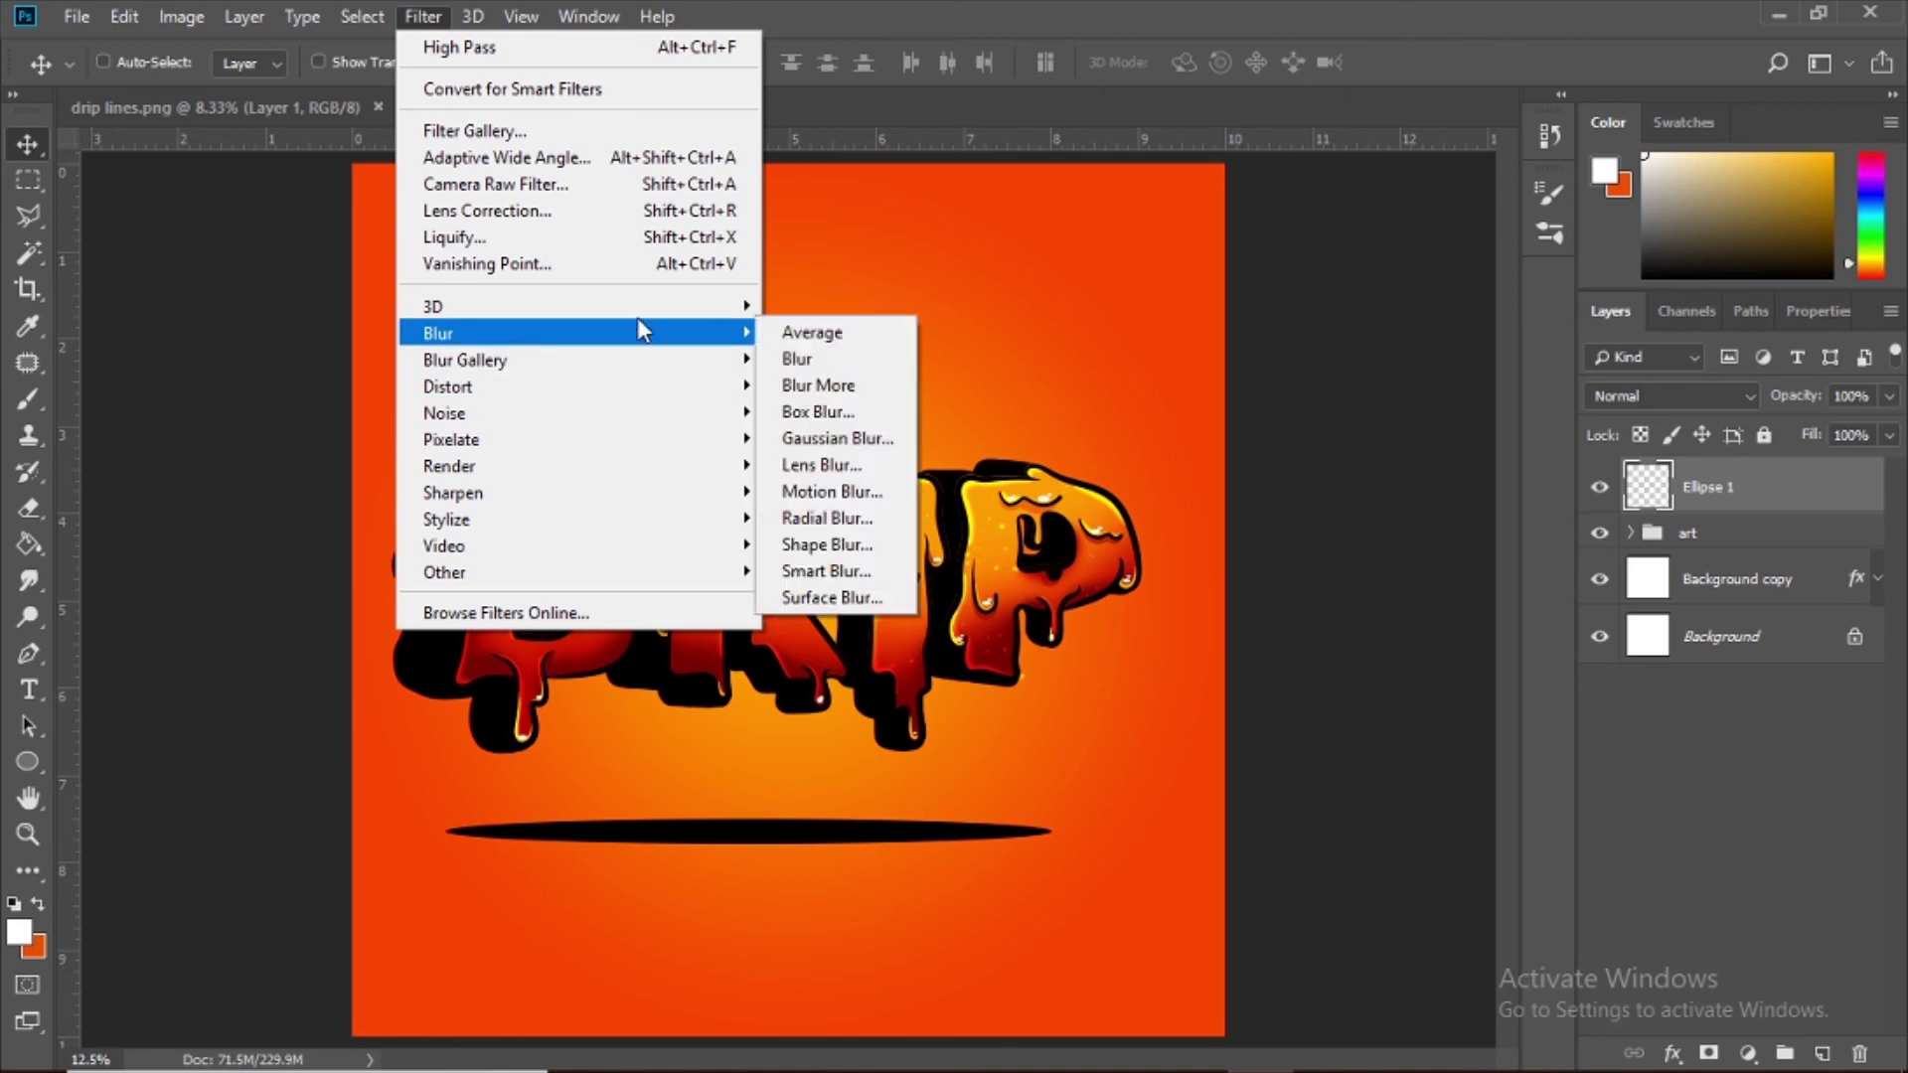
{"action": "left_click", "coordinate": [805, 491]}
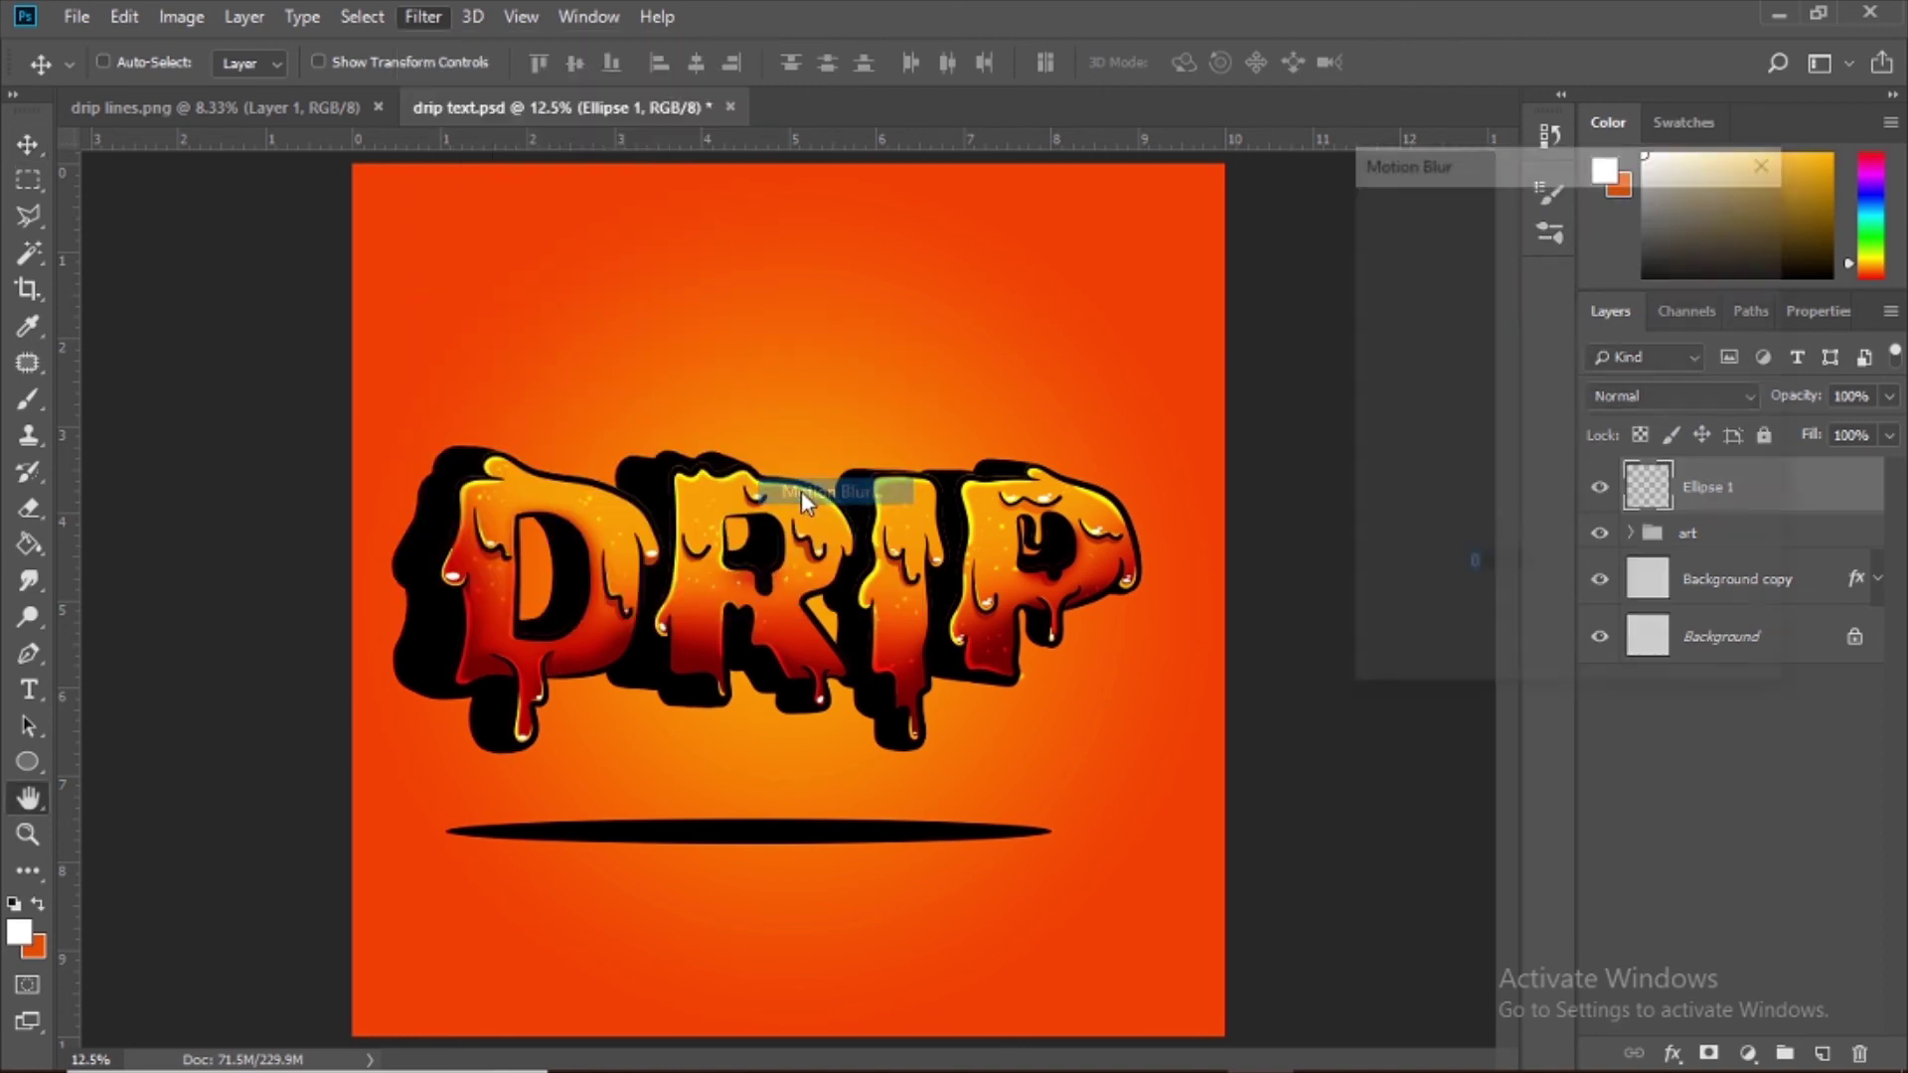
{"action": "left_click_drag", "start_coordinate": [1576, 669], "coordinate": [1582, 670]}
{"action": "left_click", "coordinate": [1717, 213]}
{"action": "left_click_drag", "start_coordinate": [765, 845], "coordinate": [793, 831]}
Step: Try different blend modes on the blurred ellipse and return it to Normal
{"action": "left_click", "coordinate": [1670, 395]}
{"action": "left_click", "coordinate": [1612, 195]}
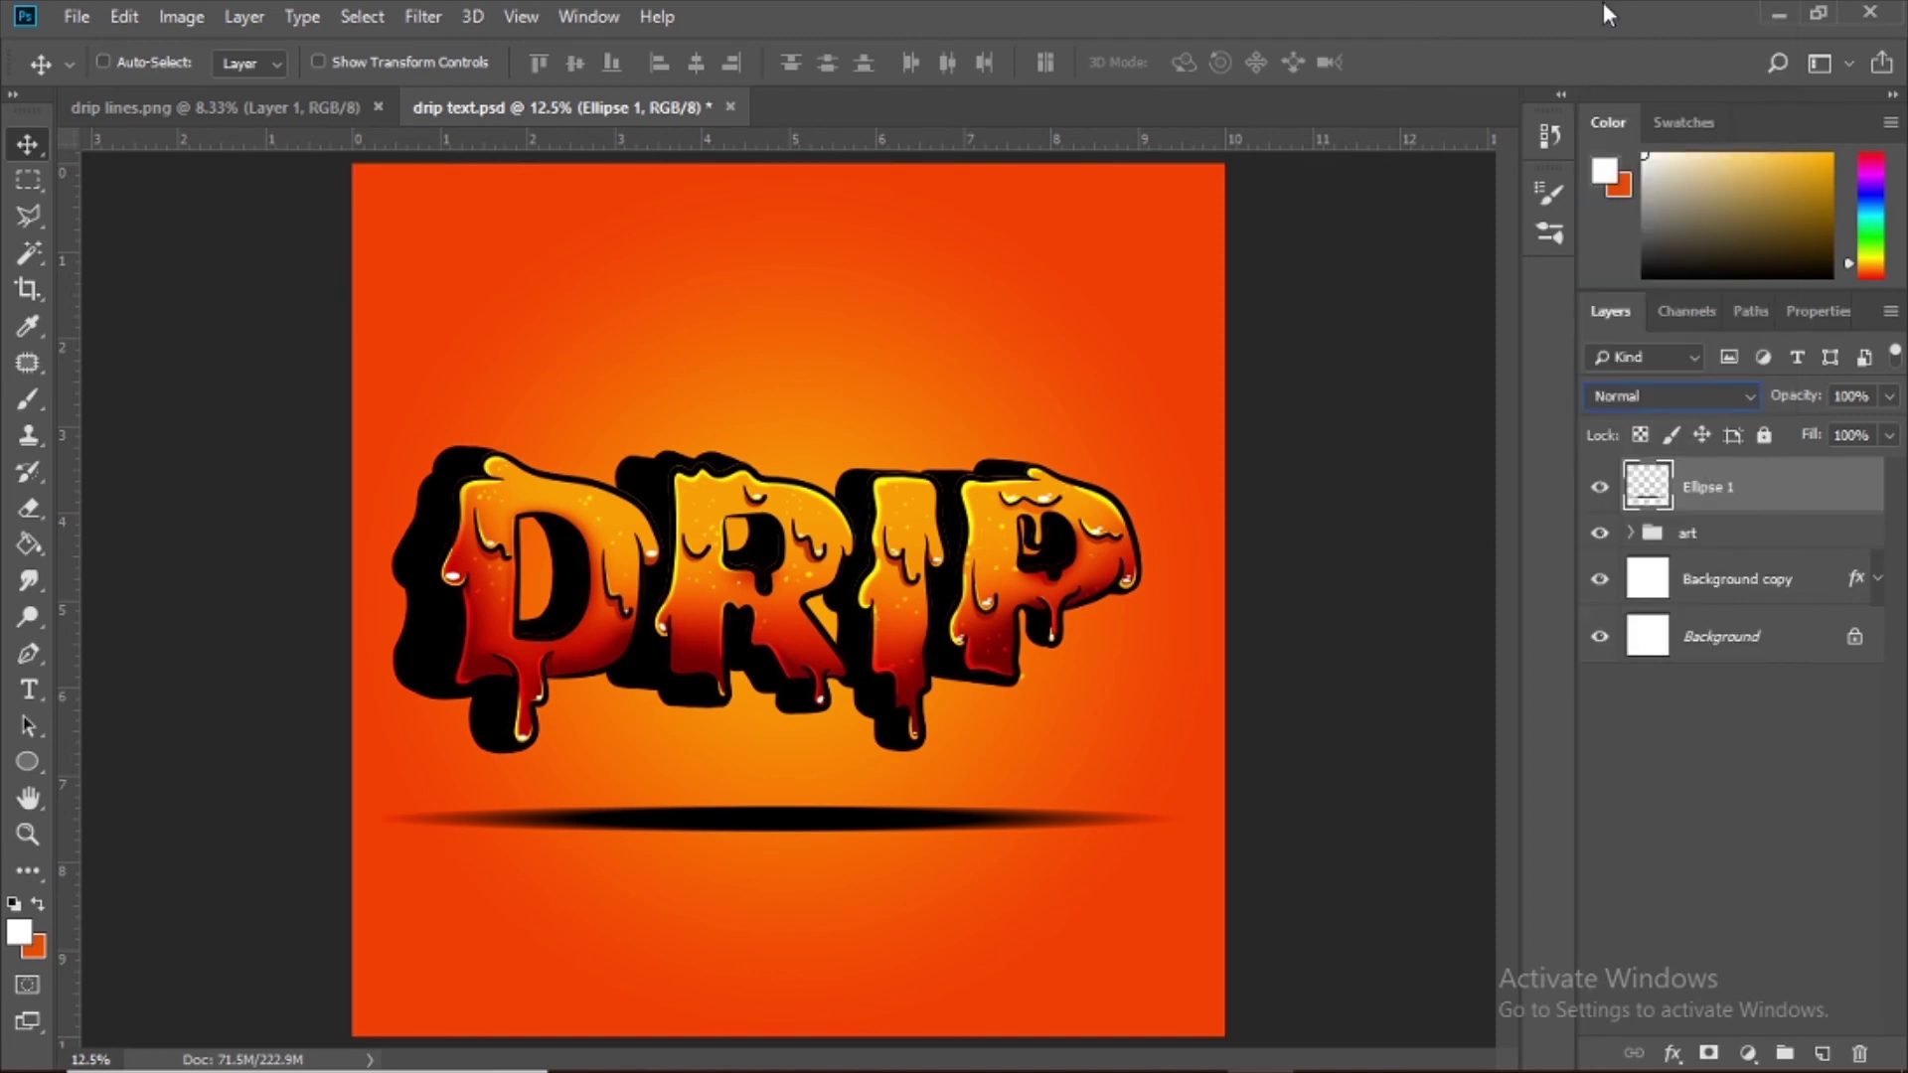
{"action": "key", "text": "Down"}
{"action": "key", "text": "Down"}
{"action": "key", "text": "Down"}
{"action": "key", "text": "Down"}
{"action": "key", "text": "Down"}
{"action": "key", "text": "Down"}
{"action": "key", "text": "Down"}
{"action": "key", "text": "Down"}
{"action": "key", "text": "Down"}
{"action": "key", "text": "Down"}
{"action": "key", "text": "Down"}
{"action": "key", "text": "Down"}
{"action": "left_click", "coordinate": [1635, 395]}
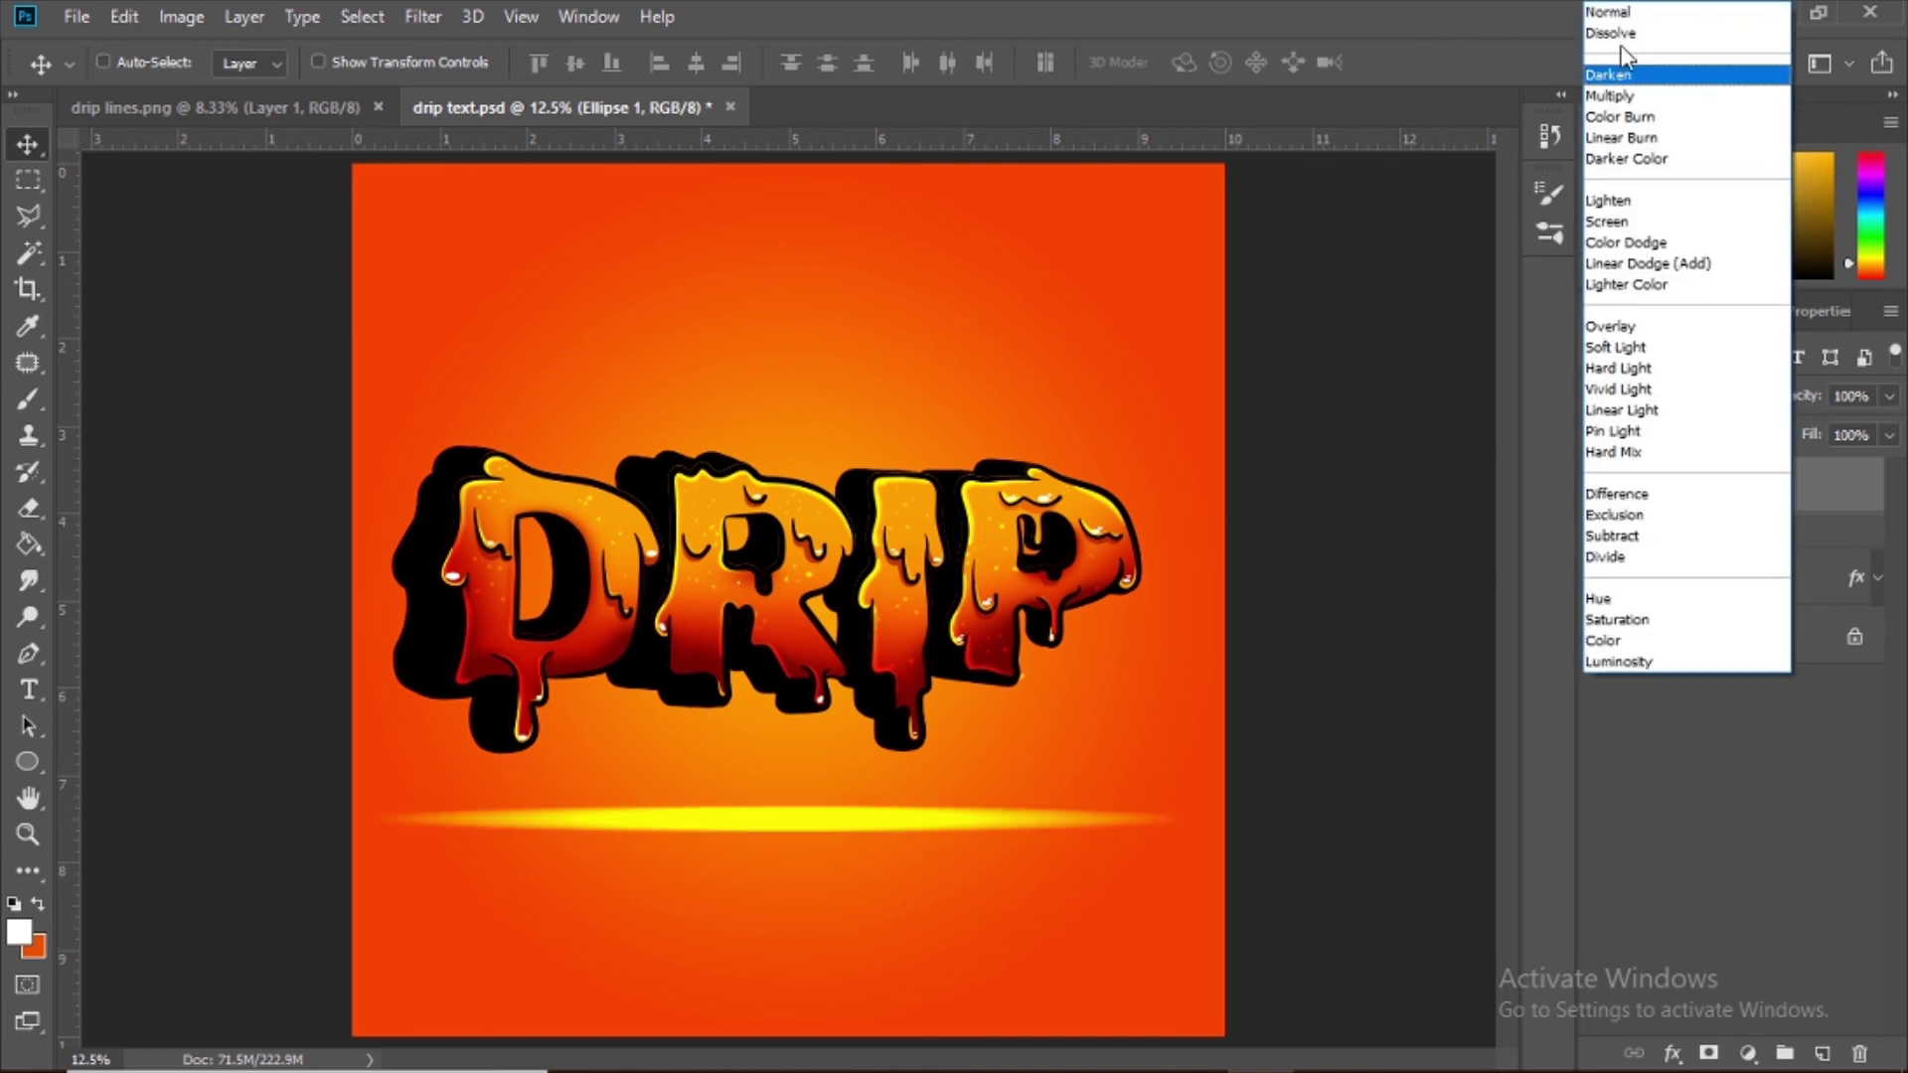
{"action": "left_click", "coordinate": [1615, 13]}
Step: Reduce the opacity of the blurred ellipse shadow
{"action": "key", "text": "3"}
{"action": "key", "text": "5"}
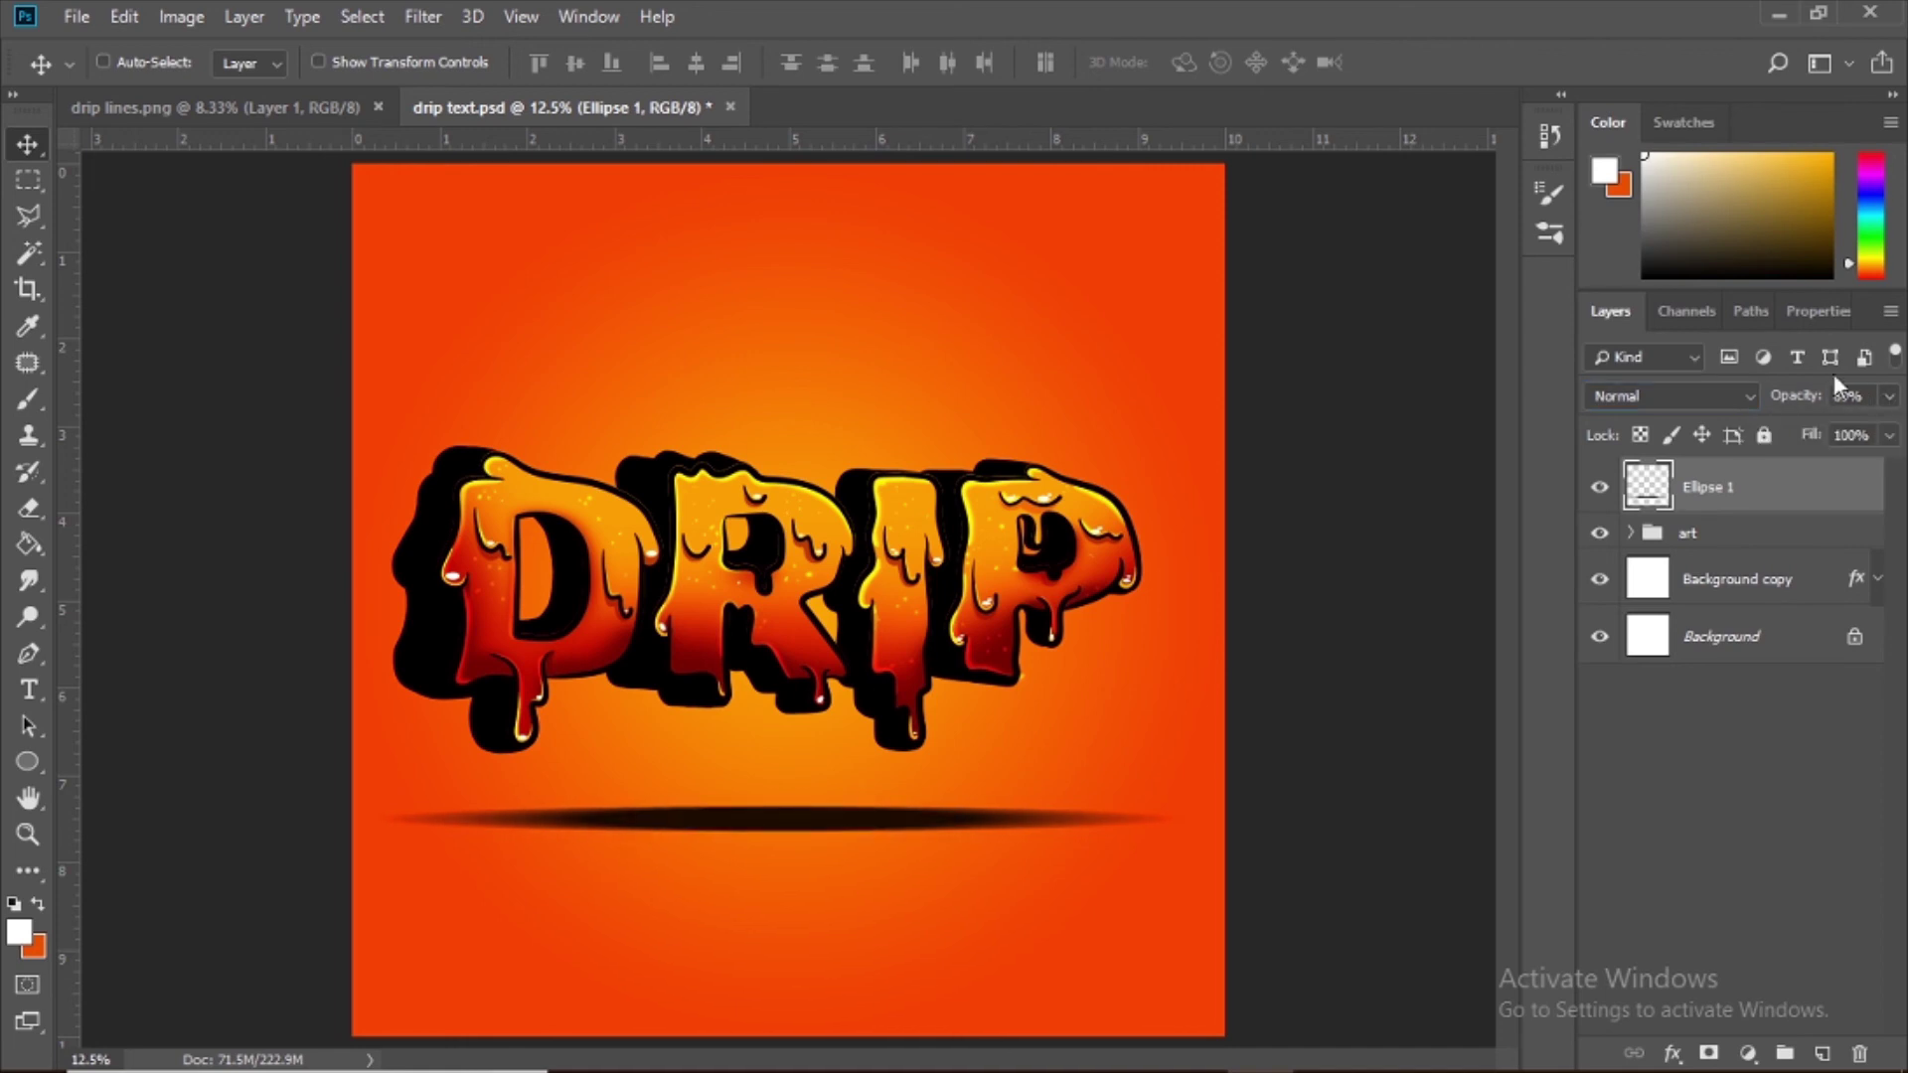
{"action": "key", "text": "ctrl+minus"}
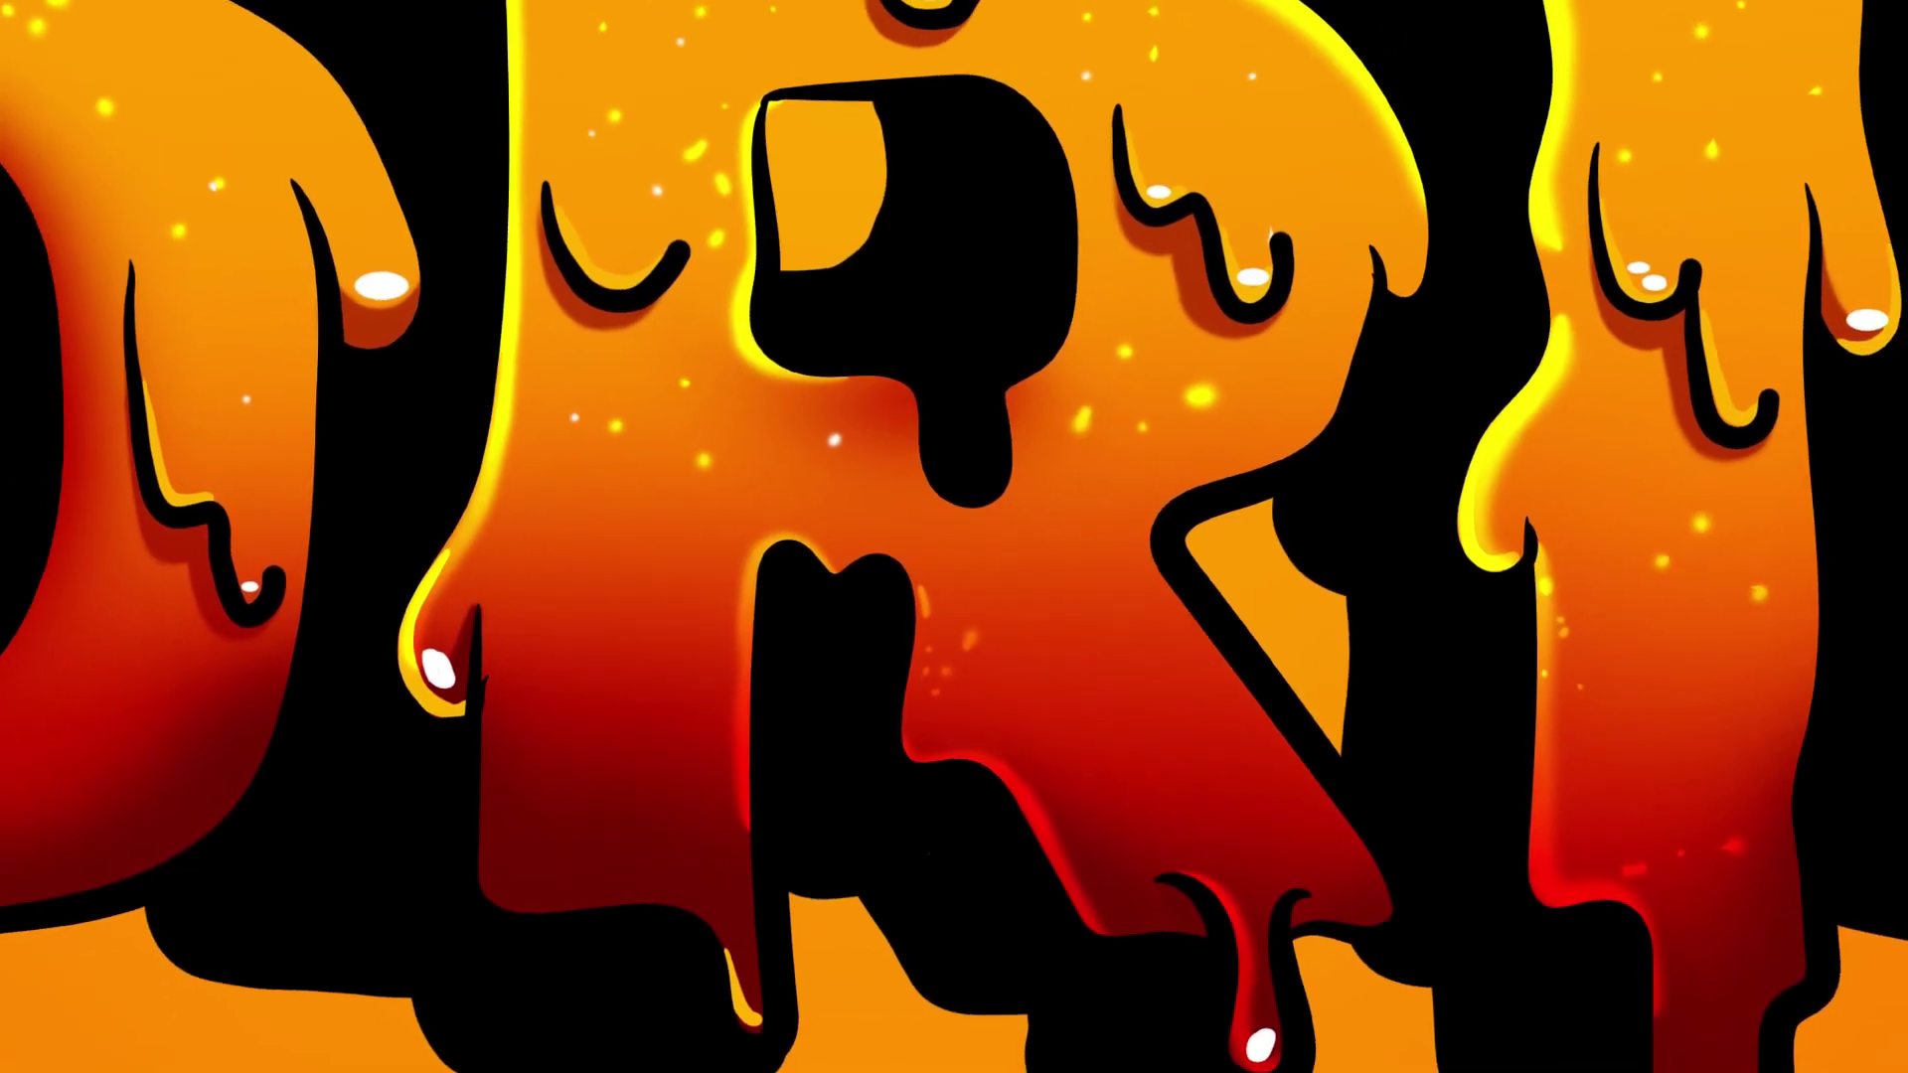